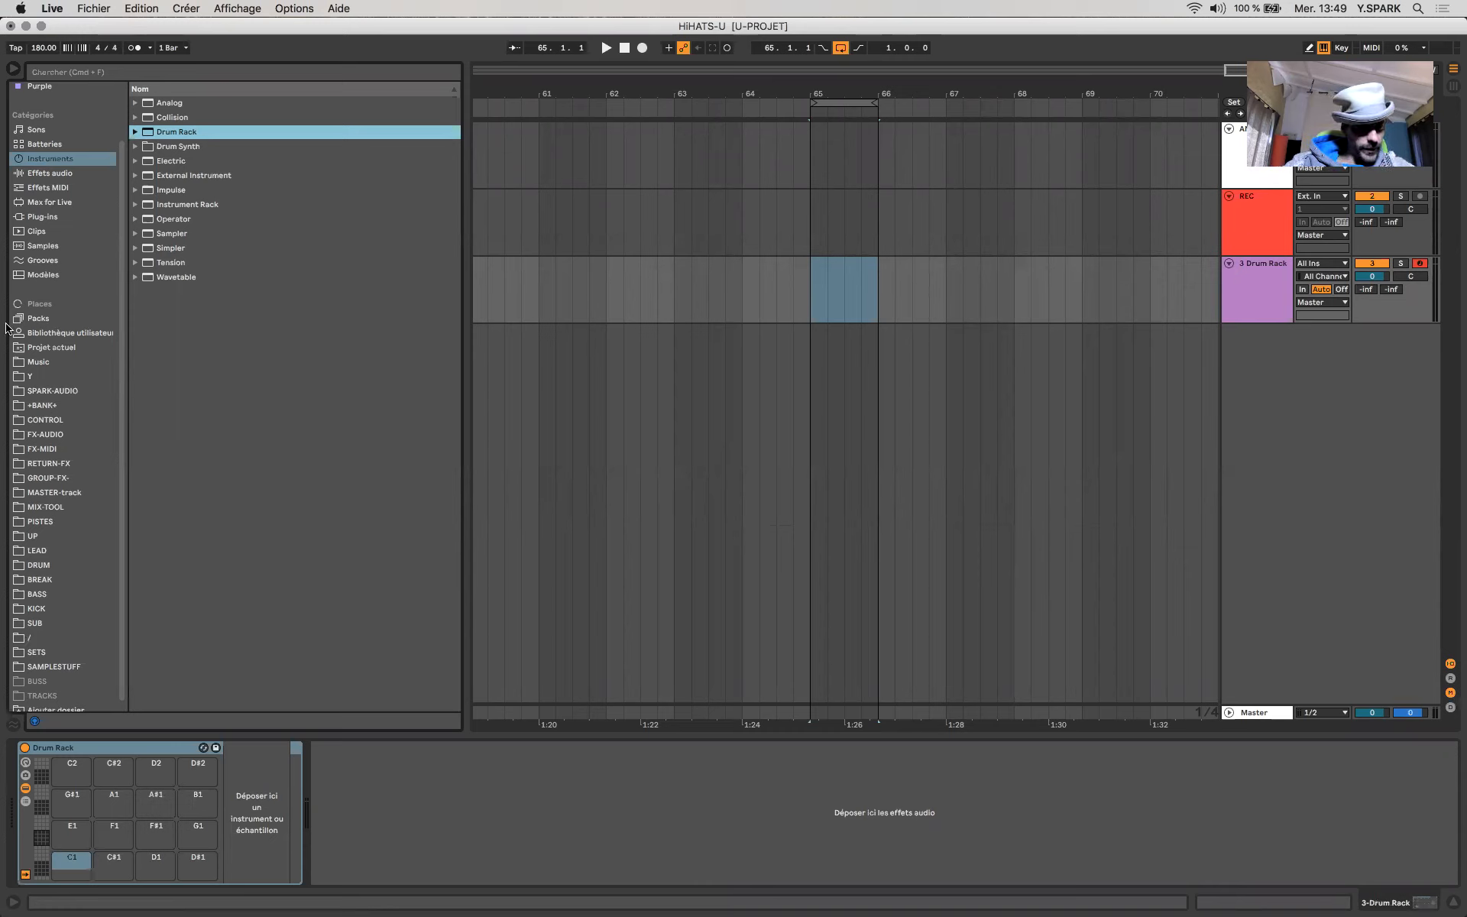
# - Audition the closed hi-hat samples in the SPARK-AUDIO drum folder and load CH2.wav onto Drum Rack pad C1
pyautogui.click(52, 391)
pyautogui.click(218, 231)
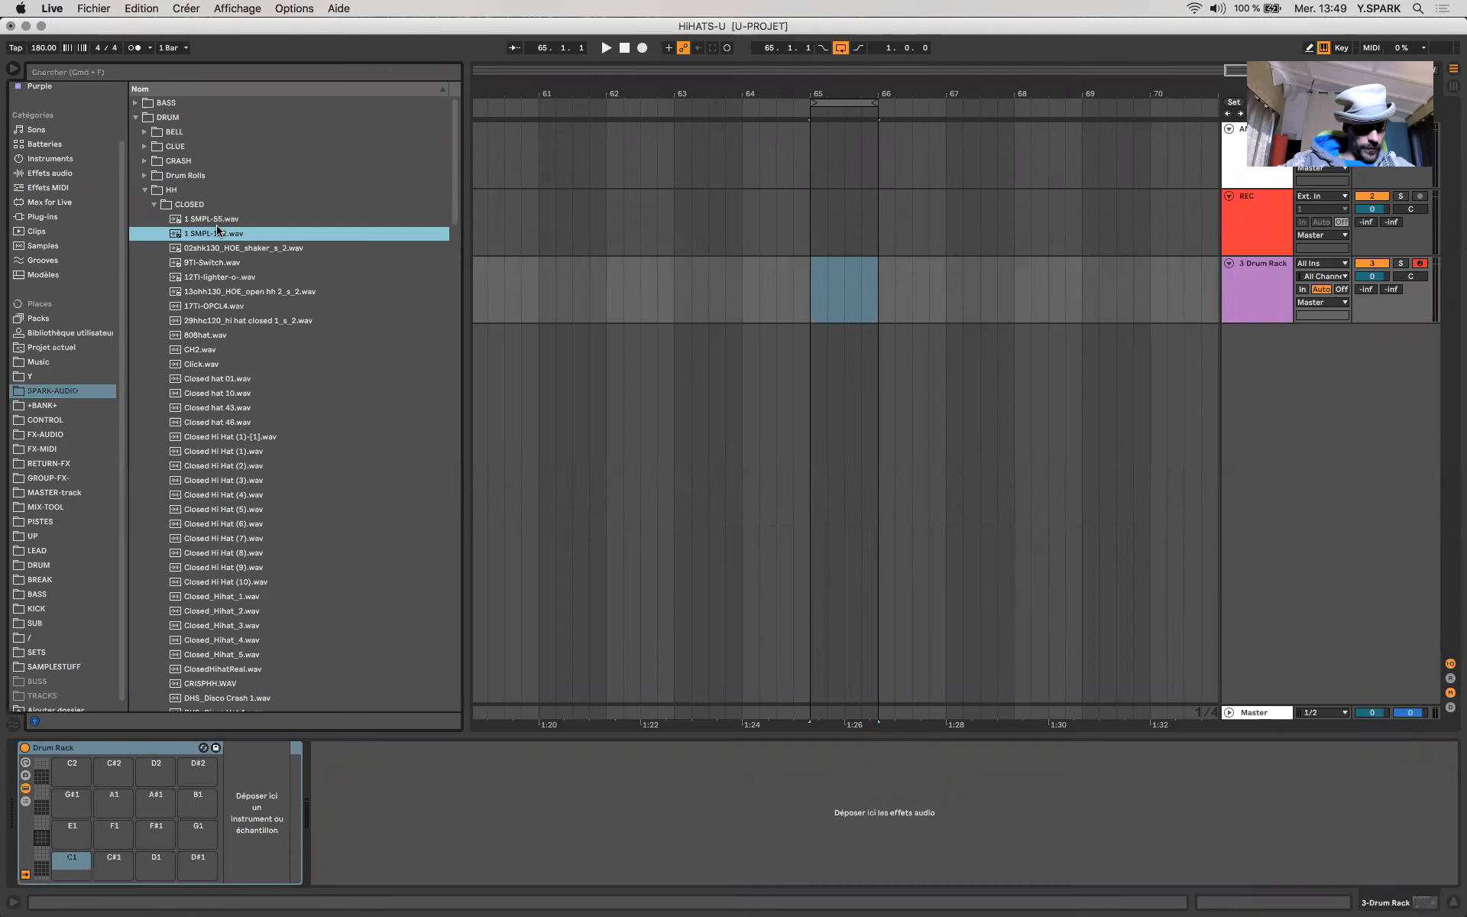
pyautogui.press('Down')
pyautogui.press('Down')
pyautogui.press('Down')
pyautogui.press('Down')
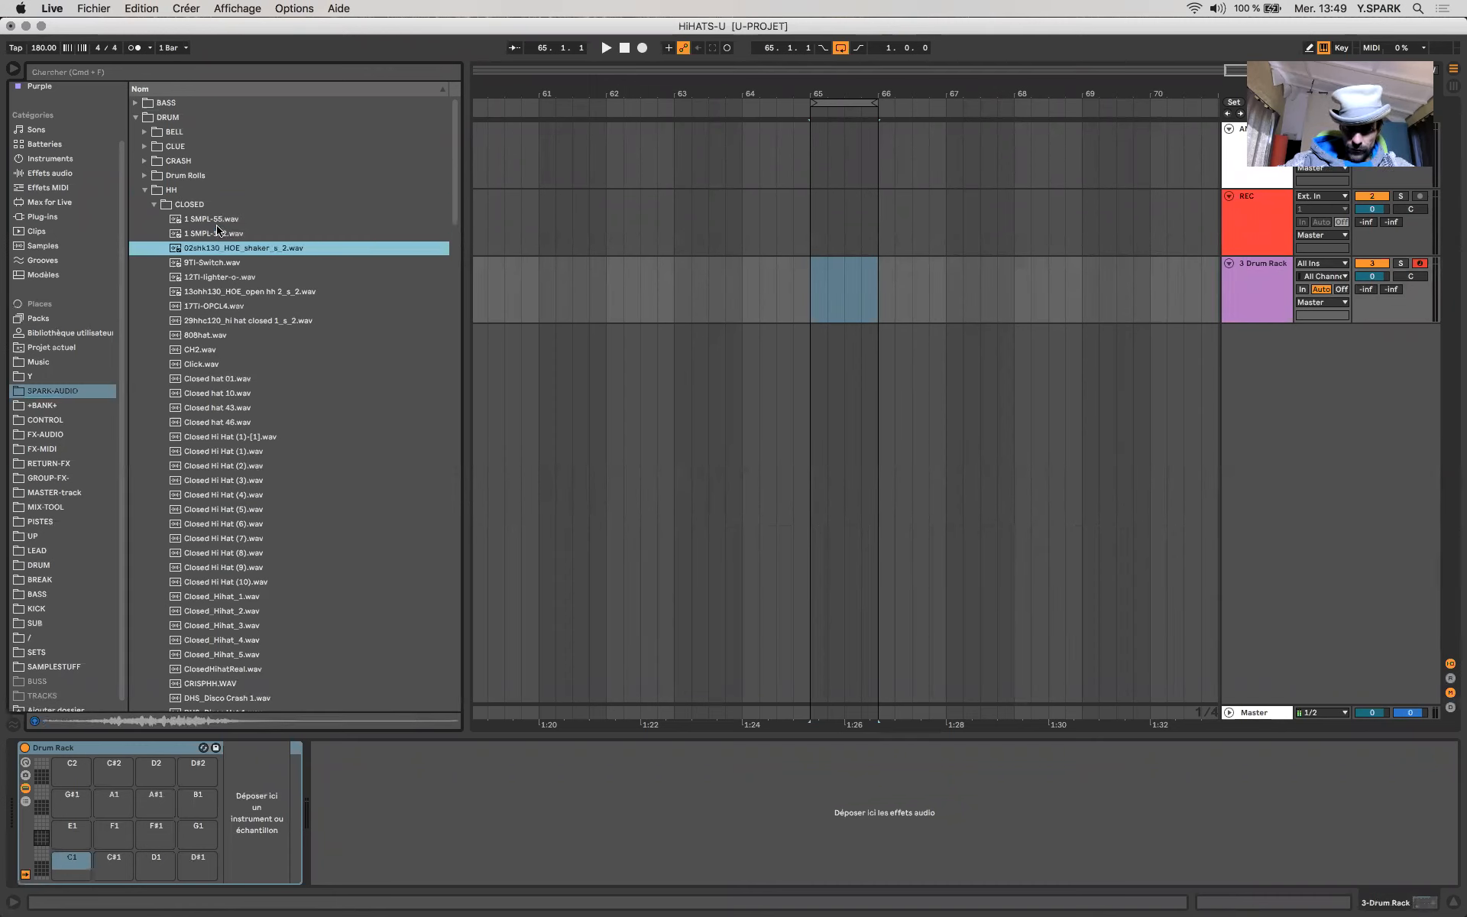
pyautogui.press('Down')
pyautogui.press('Down')
pyautogui.press('Down')
pyautogui.press('Down')
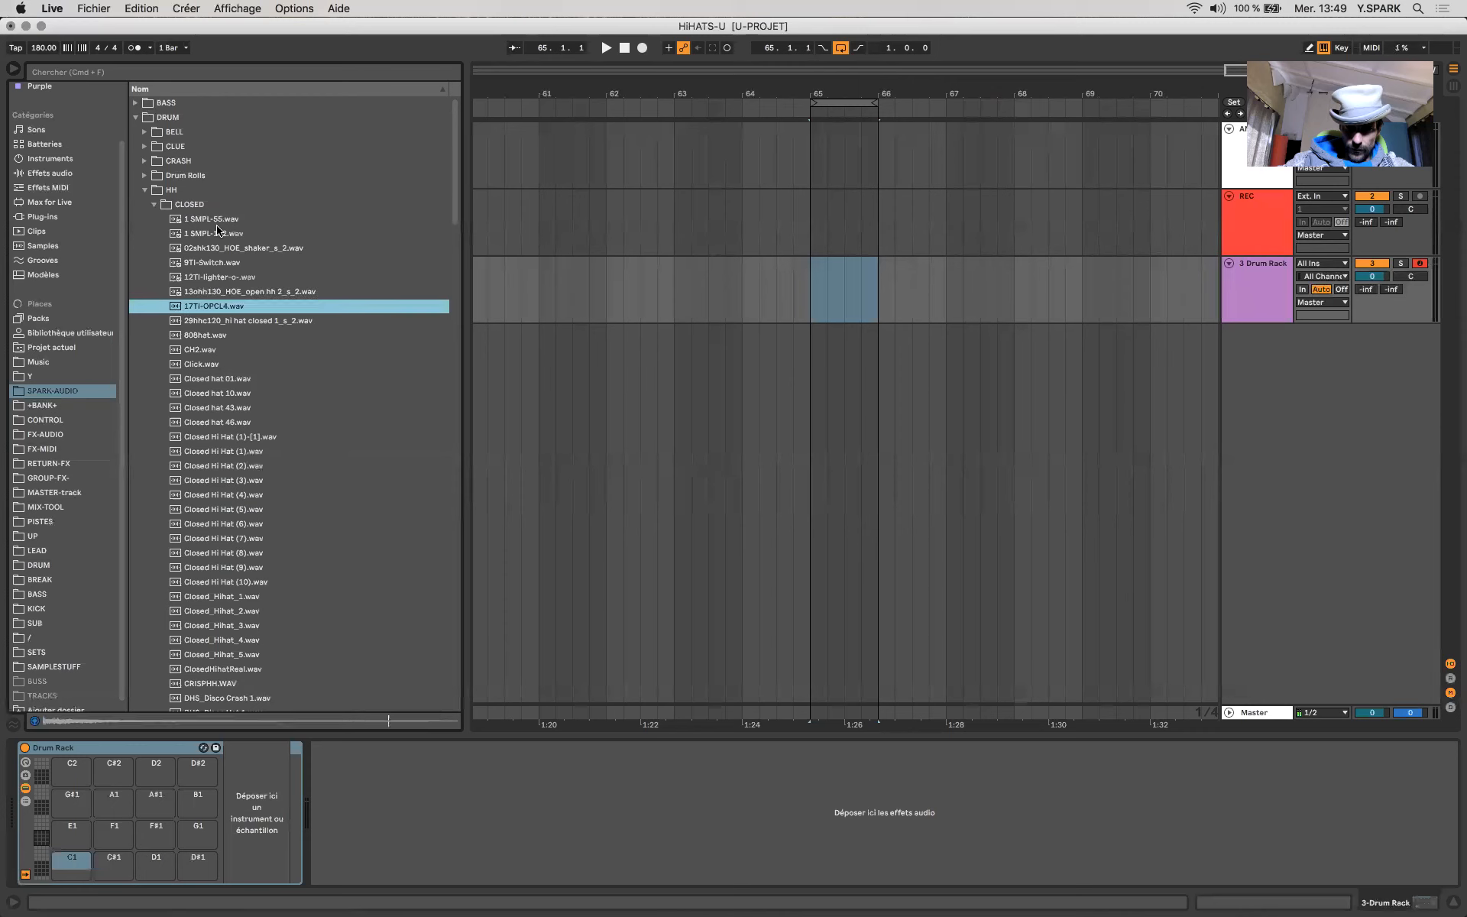
pyautogui.press('Up')
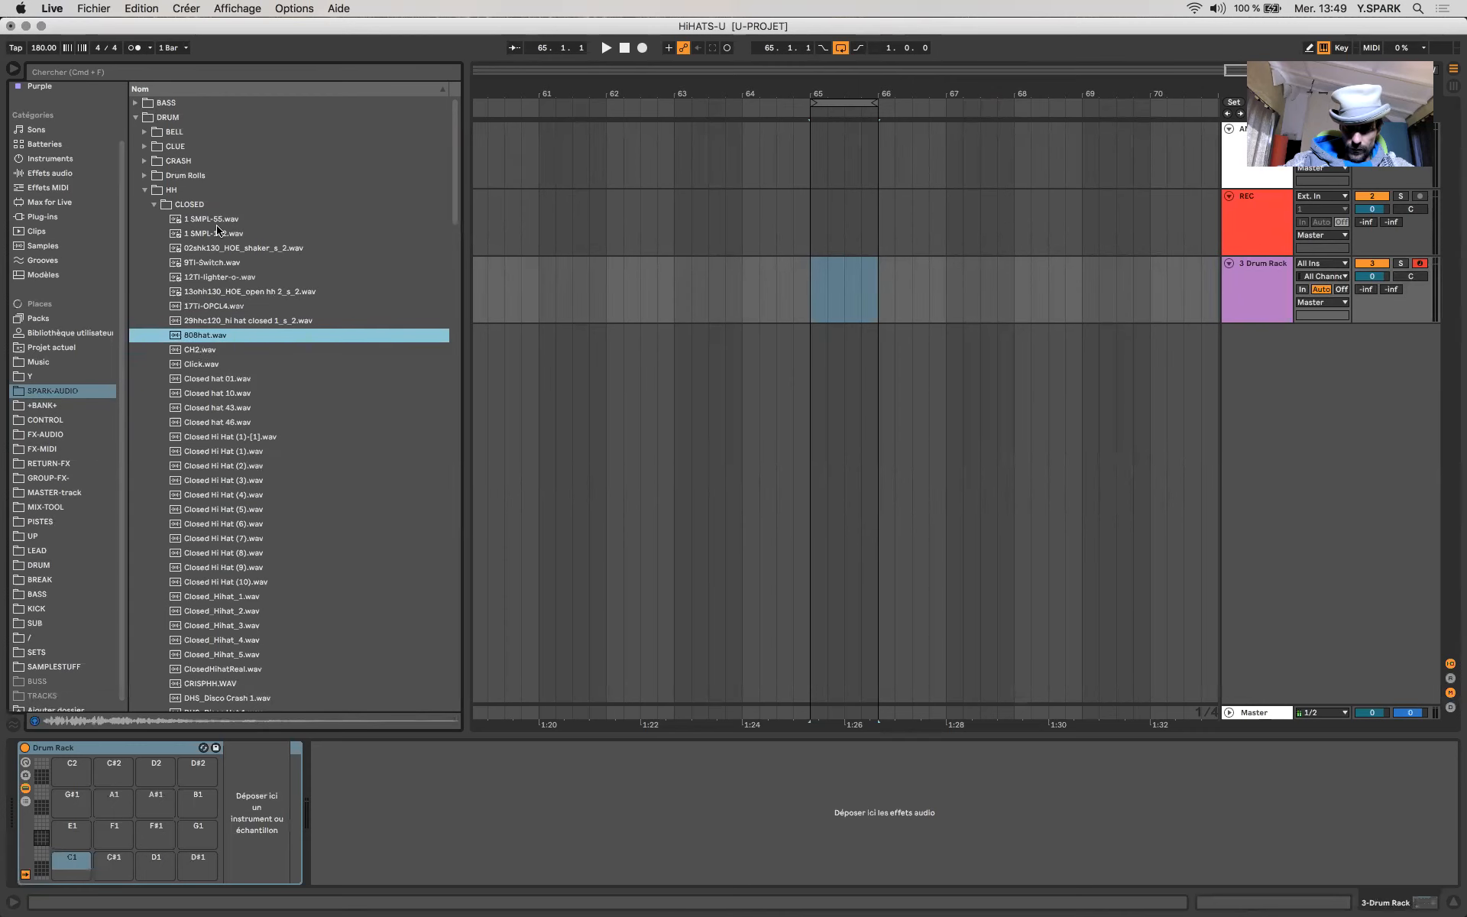
pyautogui.press('Down')
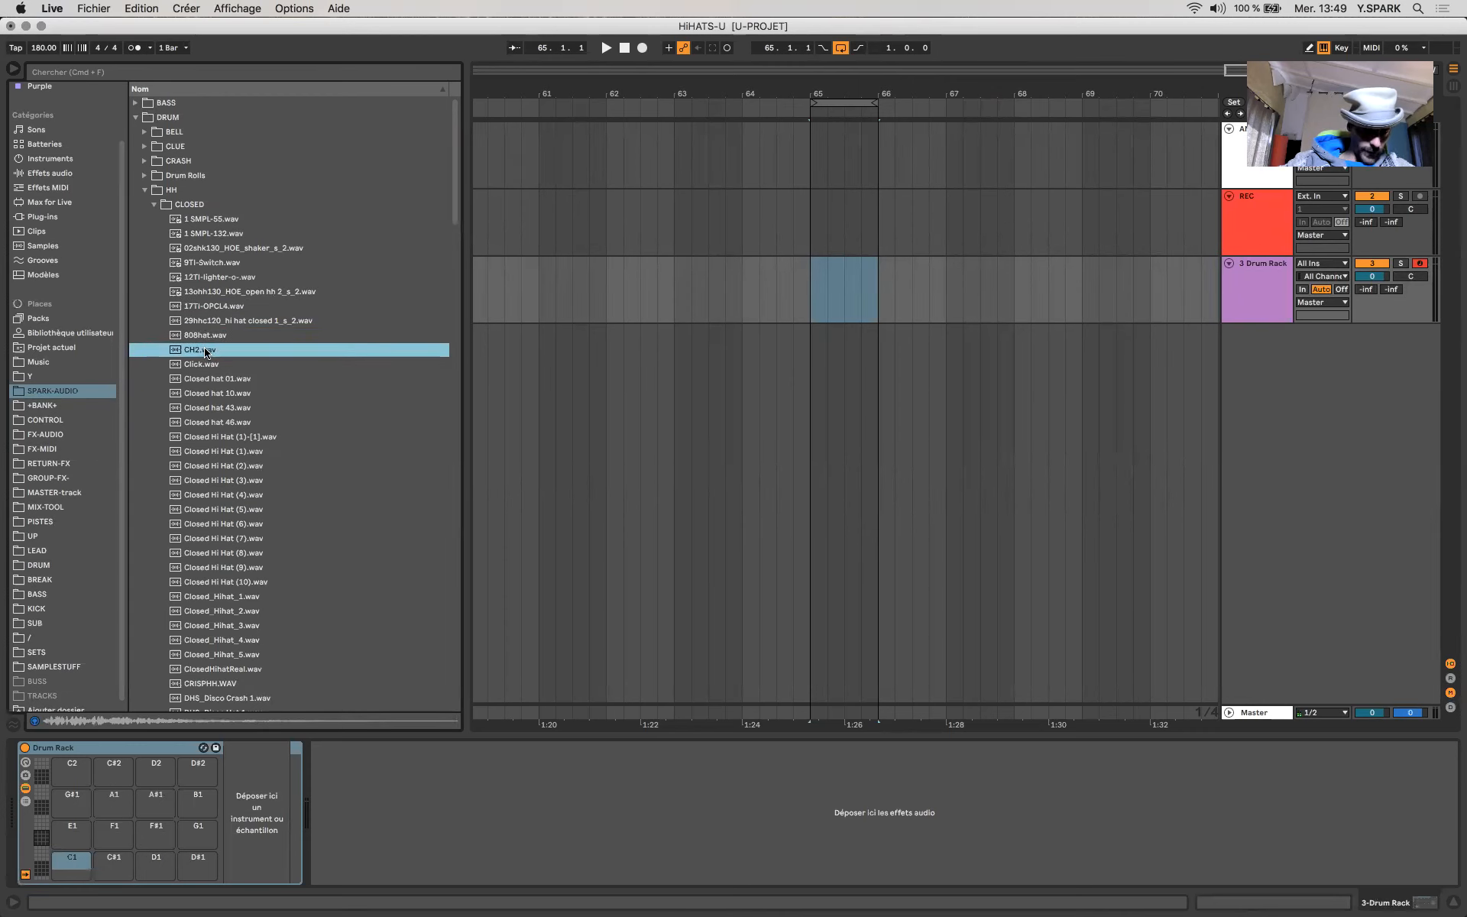
pyautogui.moveTo(207, 356); pyautogui.dragTo(80, 868)
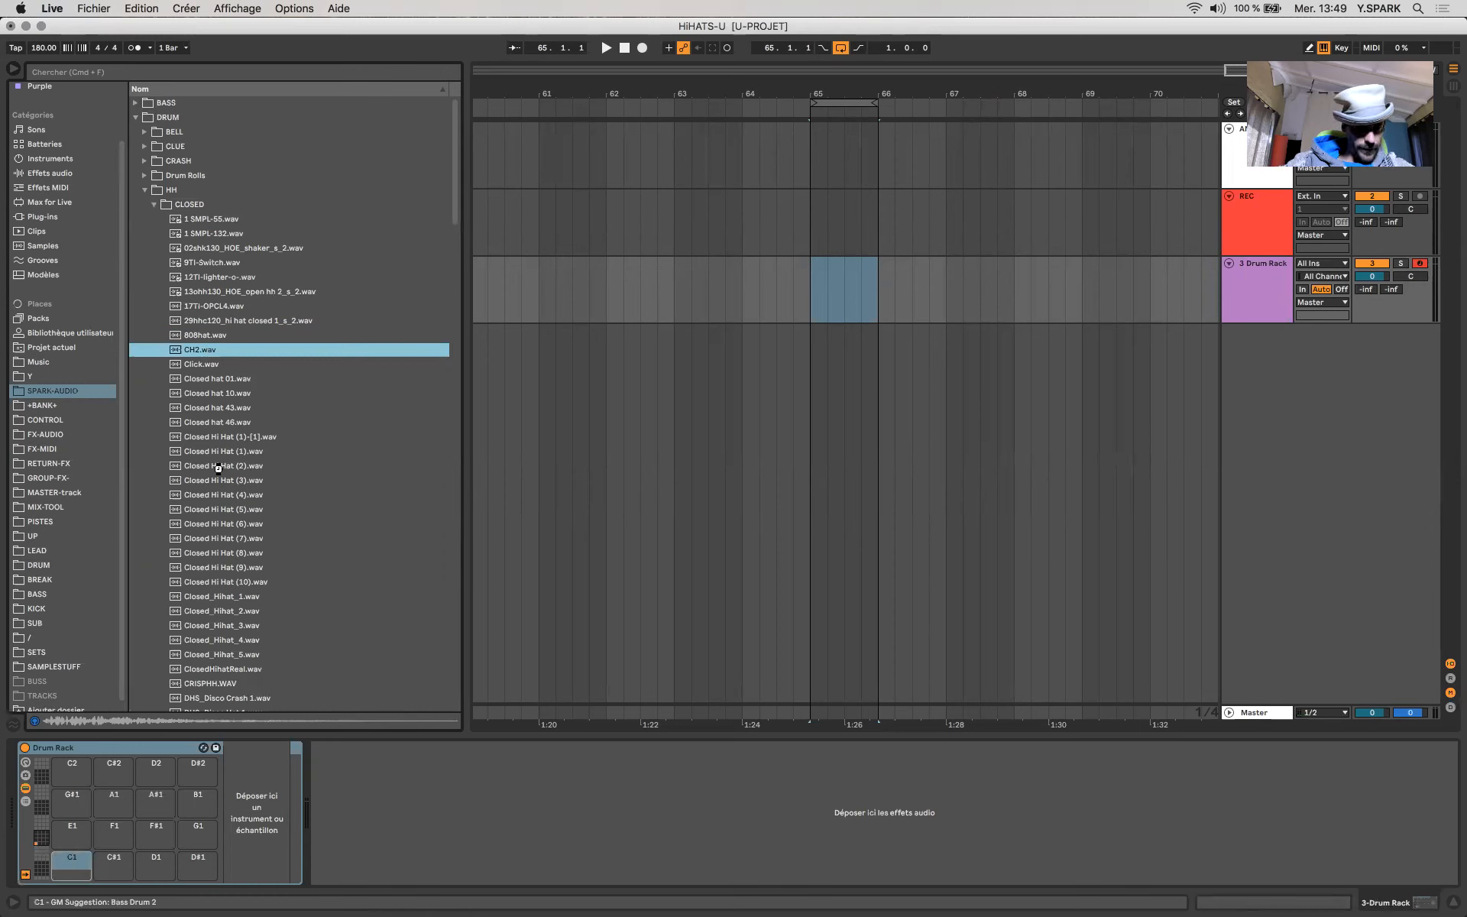
# - Load 9TI-Switch.wav onto pad C#1 and Closed Hi Hat (5).wav onto pad D1 of the Drum Rack
pyautogui.click(224, 267)
pyautogui.moveTo(169, 889); pyautogui.dragTo(120, 865)
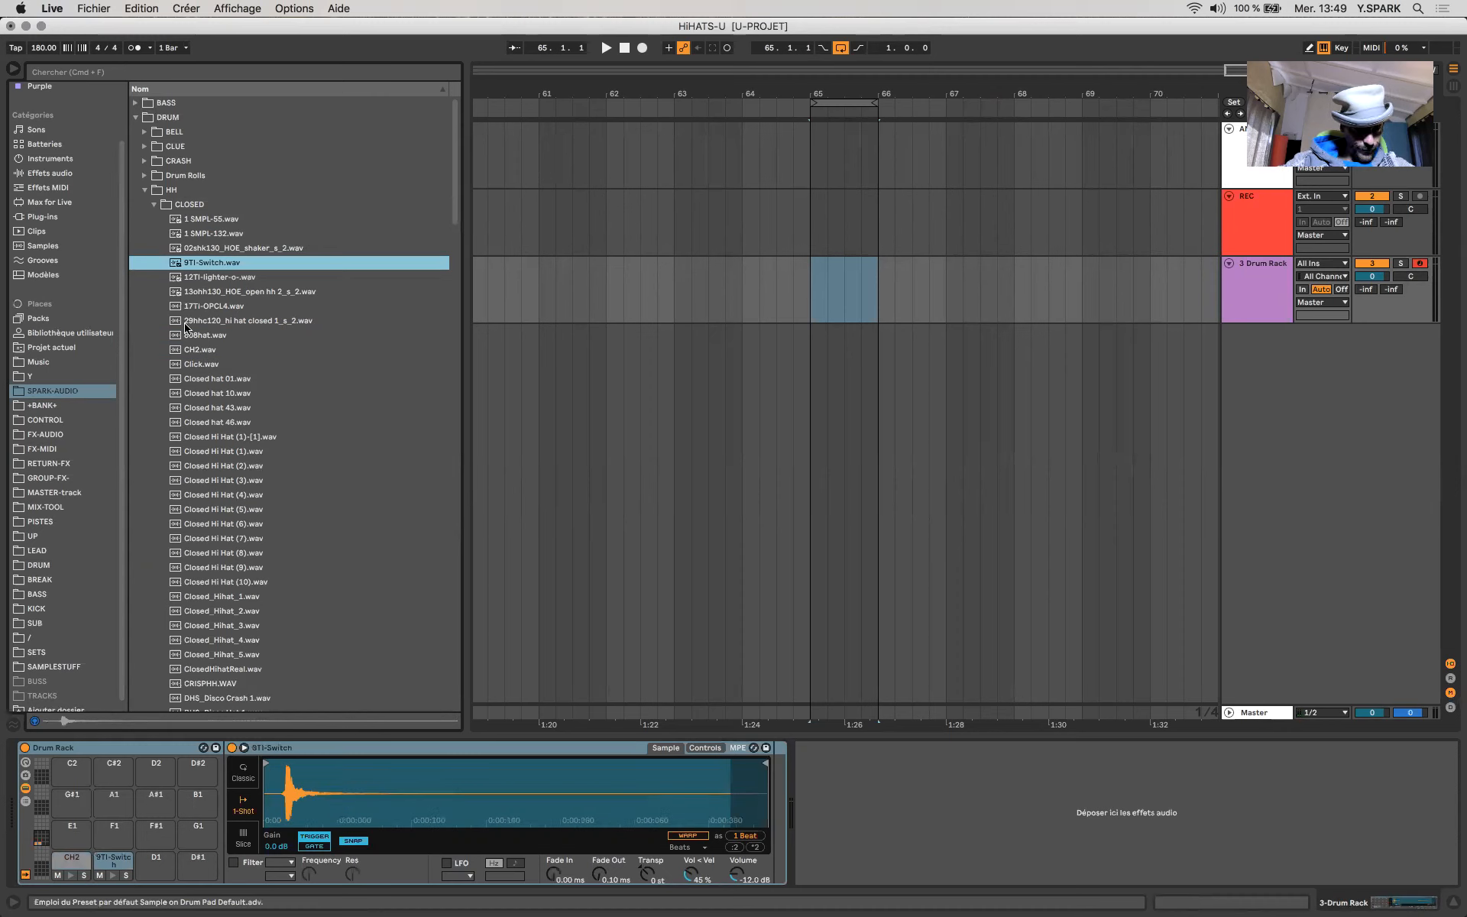
pyautogui.click(203, 322)
pyautogui.click(234, 336)
pyautogui.click(220, 394)
pyautogui.click(234, 509)
pyautogui.scroll(-3, 227, 459)
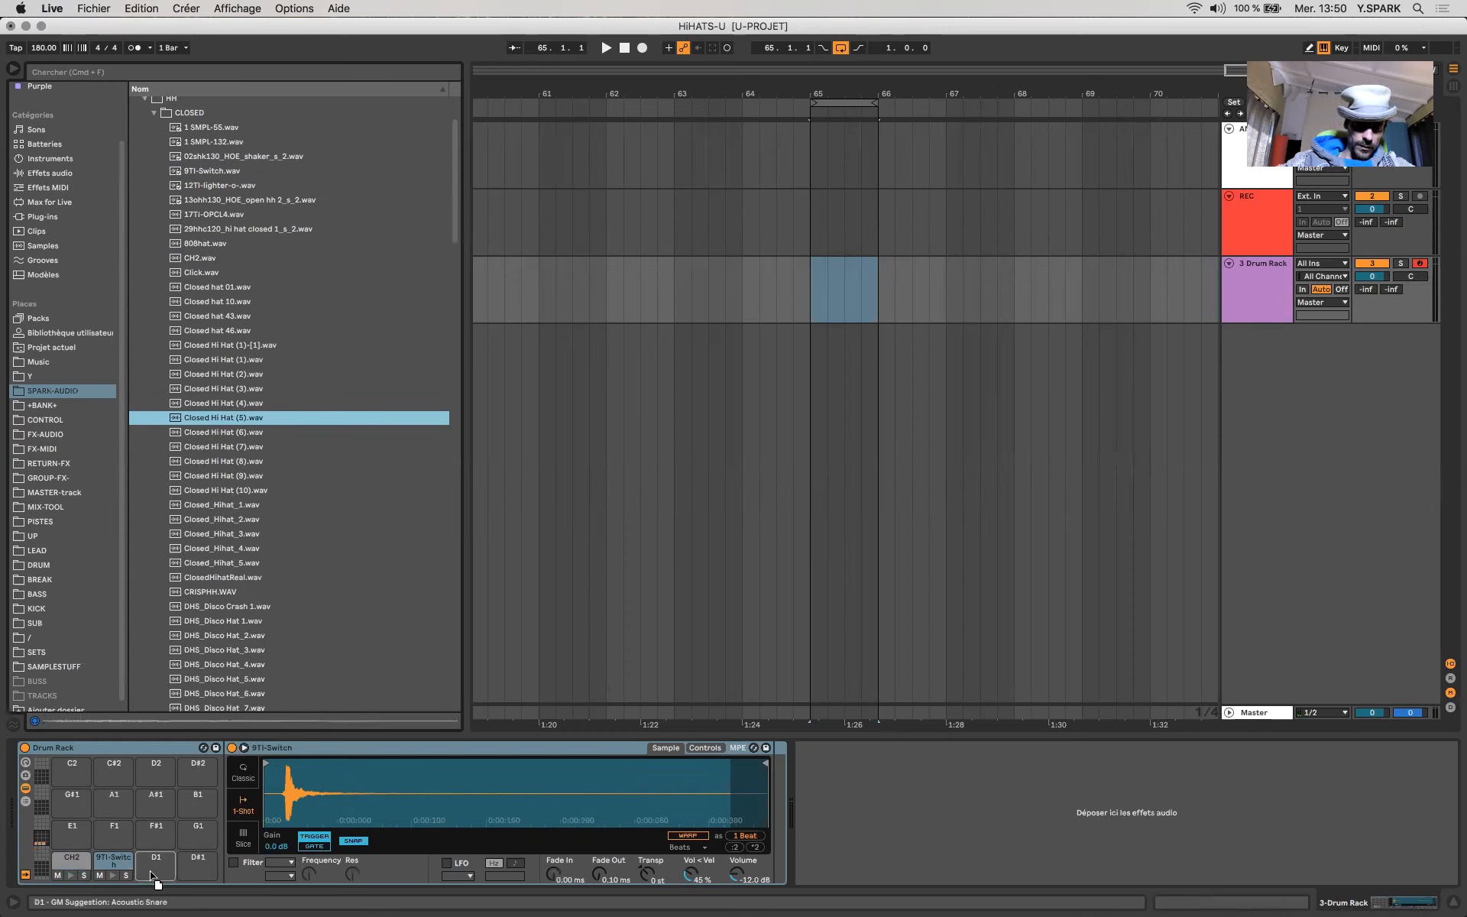
pyautogui.moveTo(150, 874); pyautogui.dragTo(155, 872)
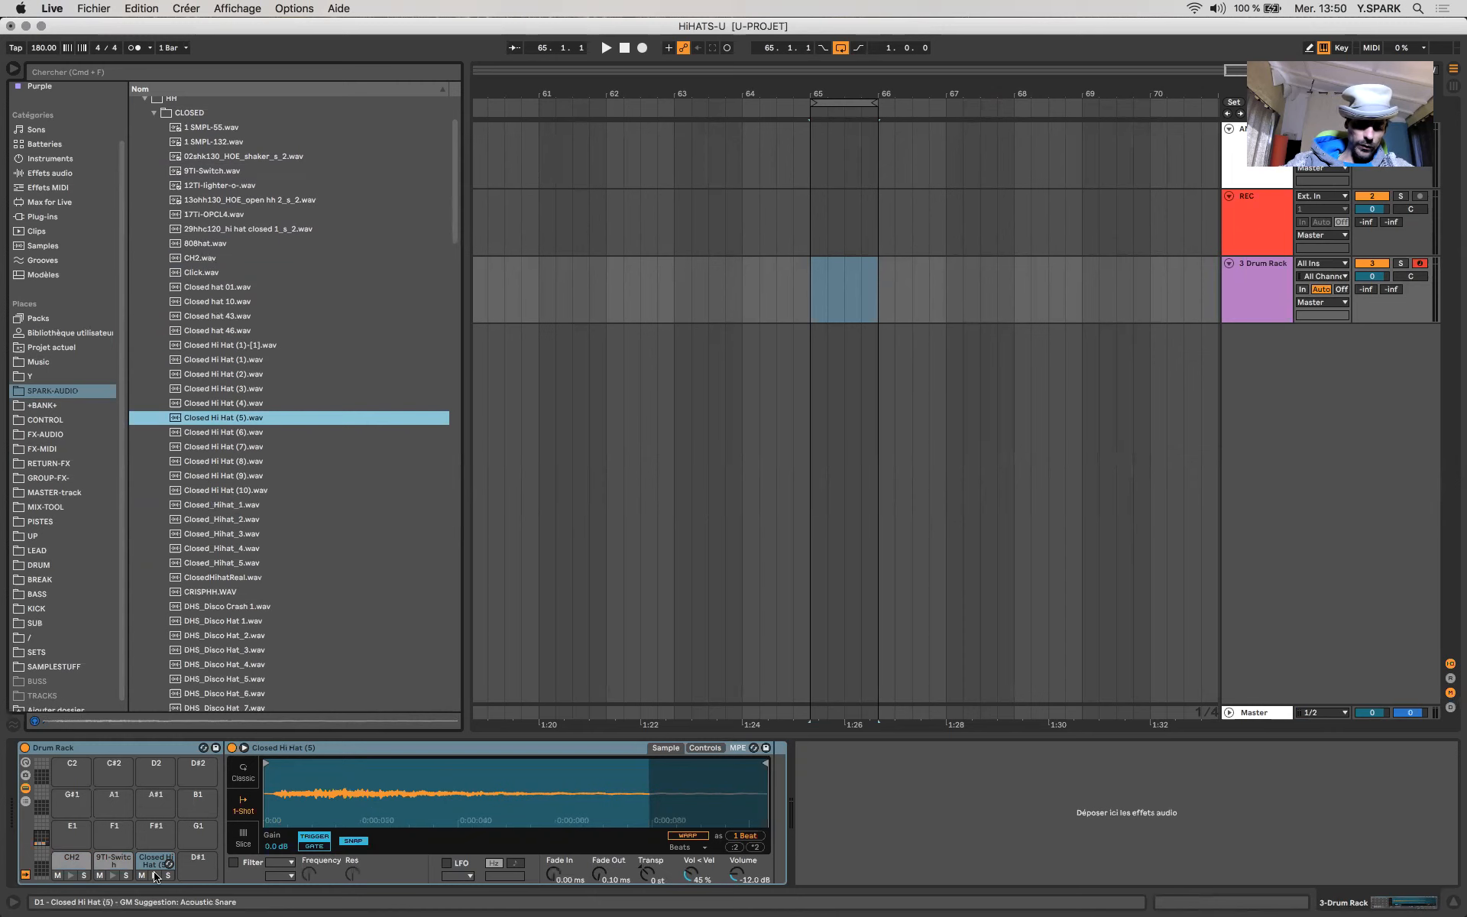
pyautogui.click(155, 874)
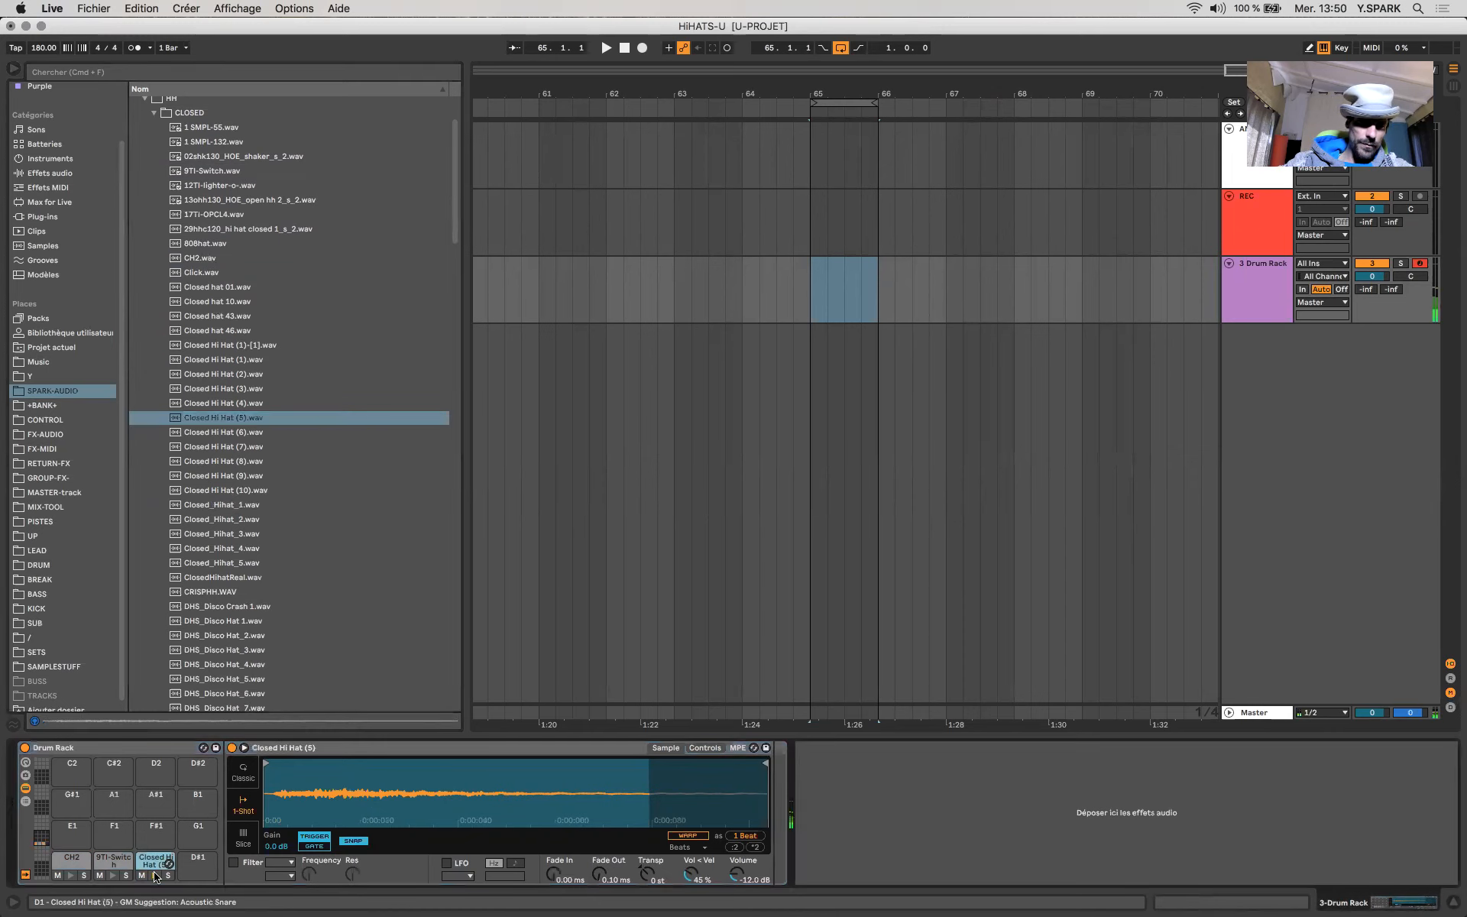
# - Audition the DHS_Disco Hat samples and load DHS_Disco Hat_26.wav onto Drum Rack pad D#1
pyautogui.scroll(-5, 290, 547)
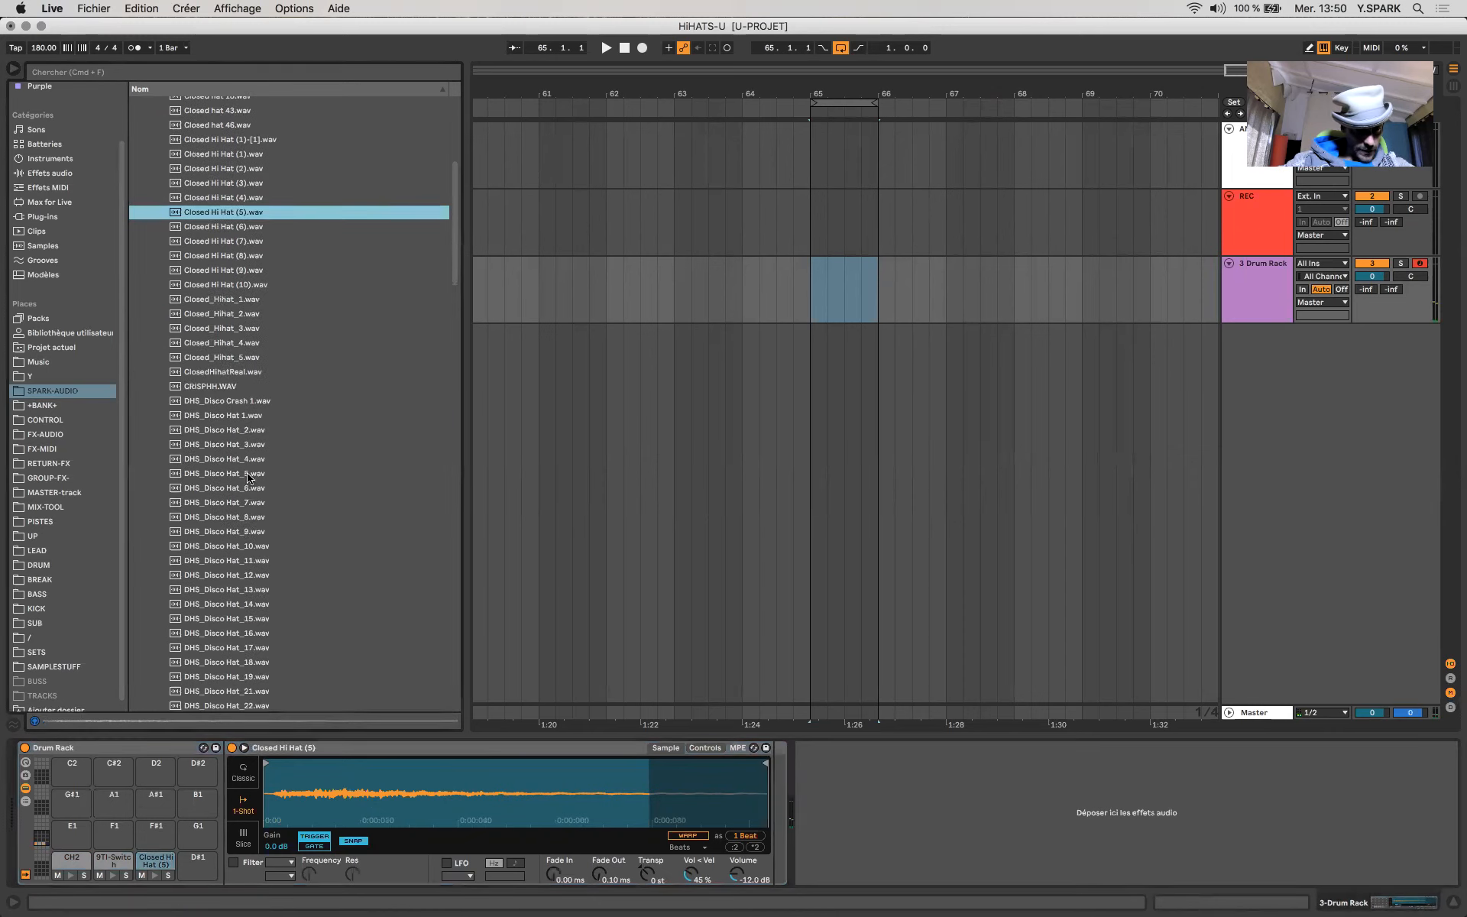
pyautogui.click(221, 429)
pyautogui.click(229, 545)
pyautogui.scroll(-5, 235, 551)
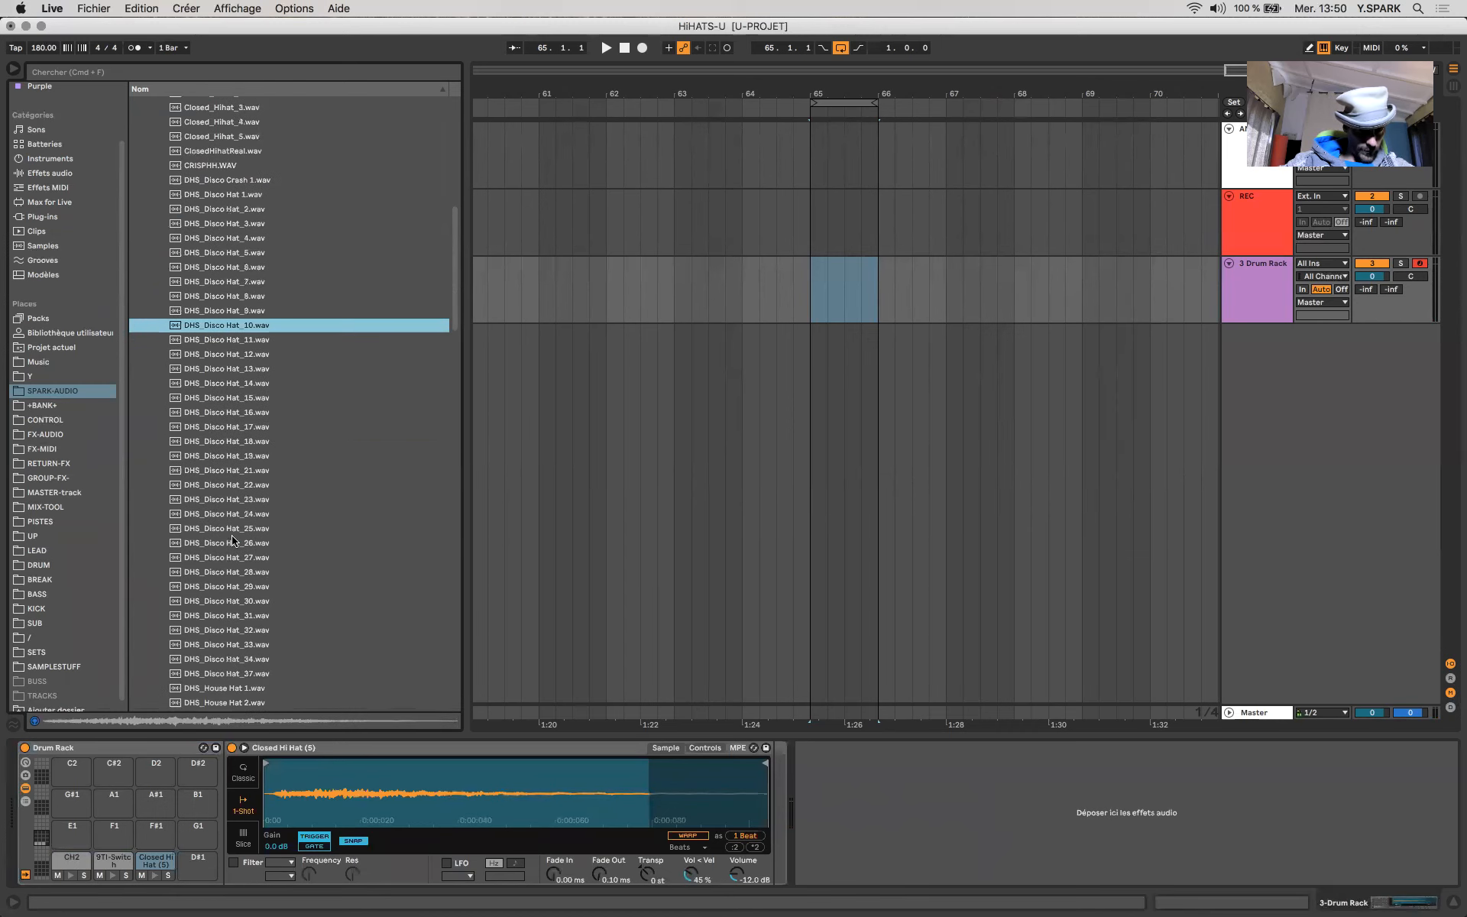
pyautogui.click(233, 542)
pyautogui.click(240, 329)
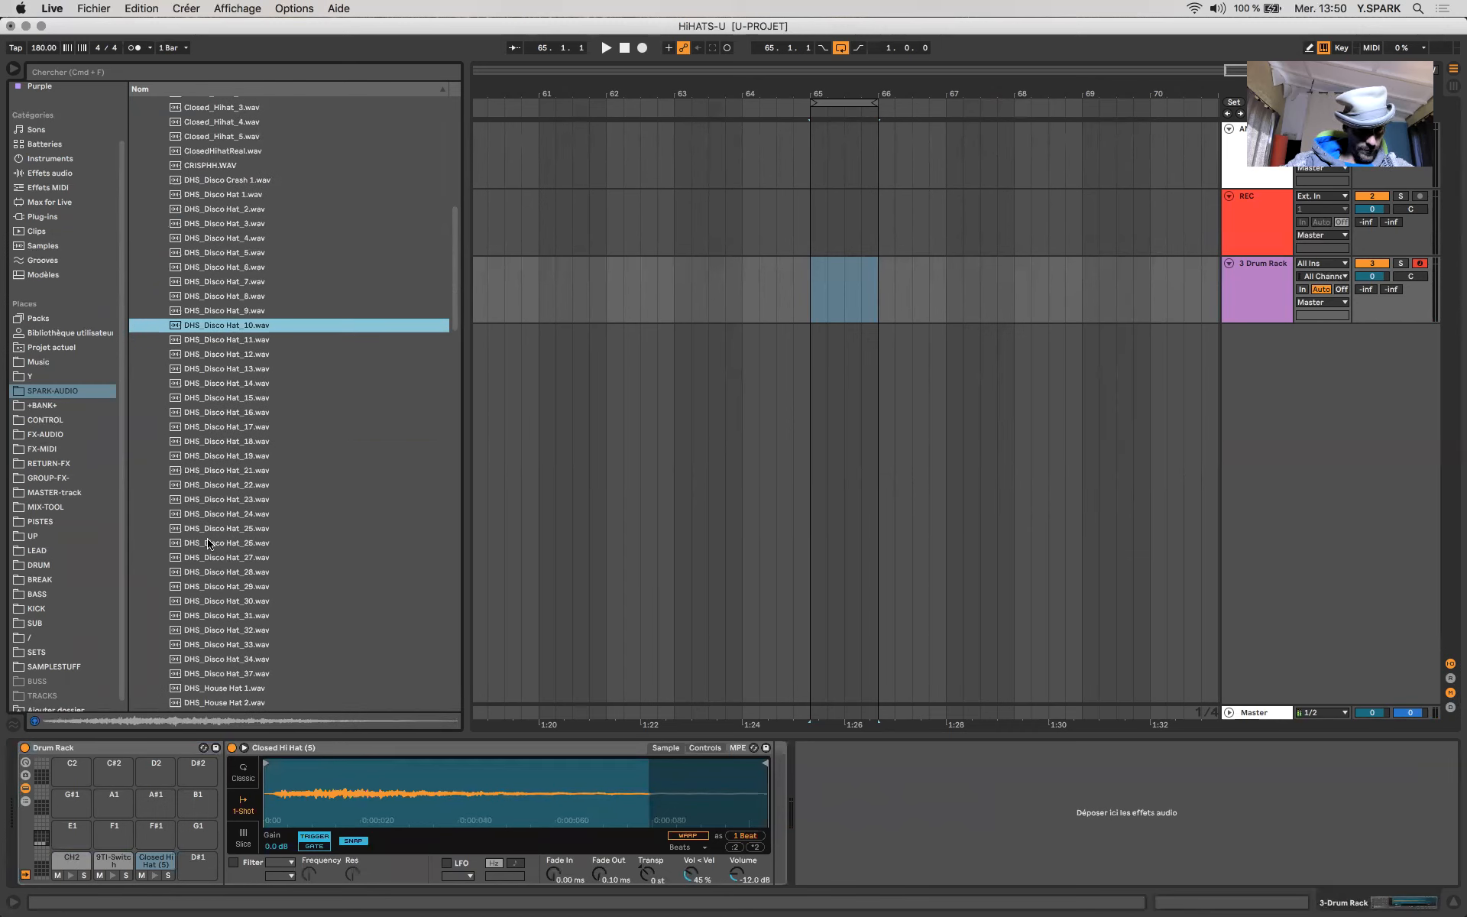
pyautogui.click(209, 558)
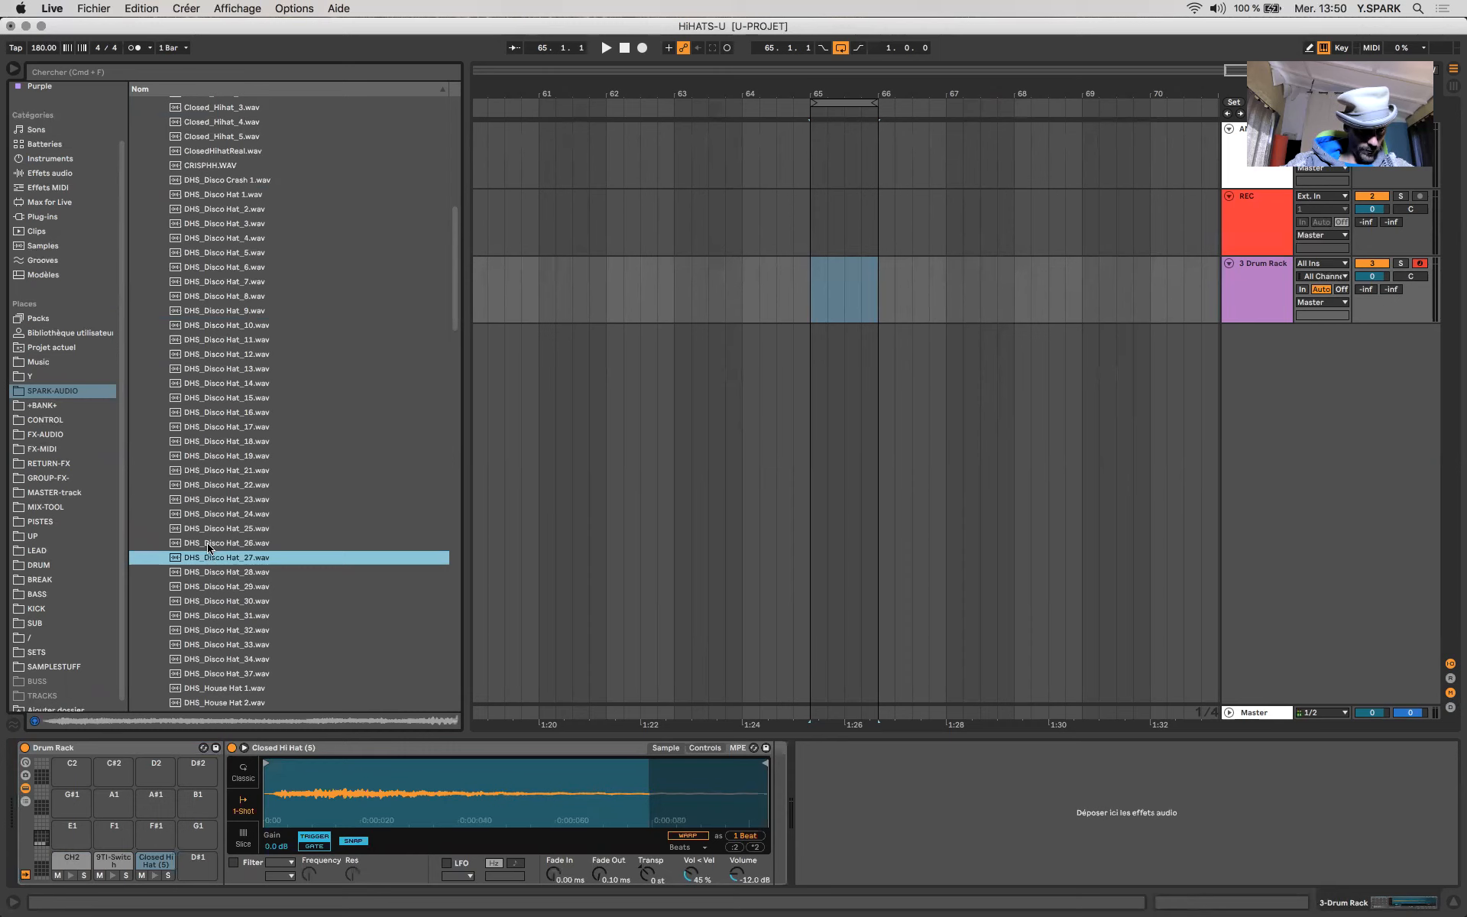
pyautogui.click(208, 544)
pyautogui.moveTo(252, 864); pyautogui.dragTo(197, 867)
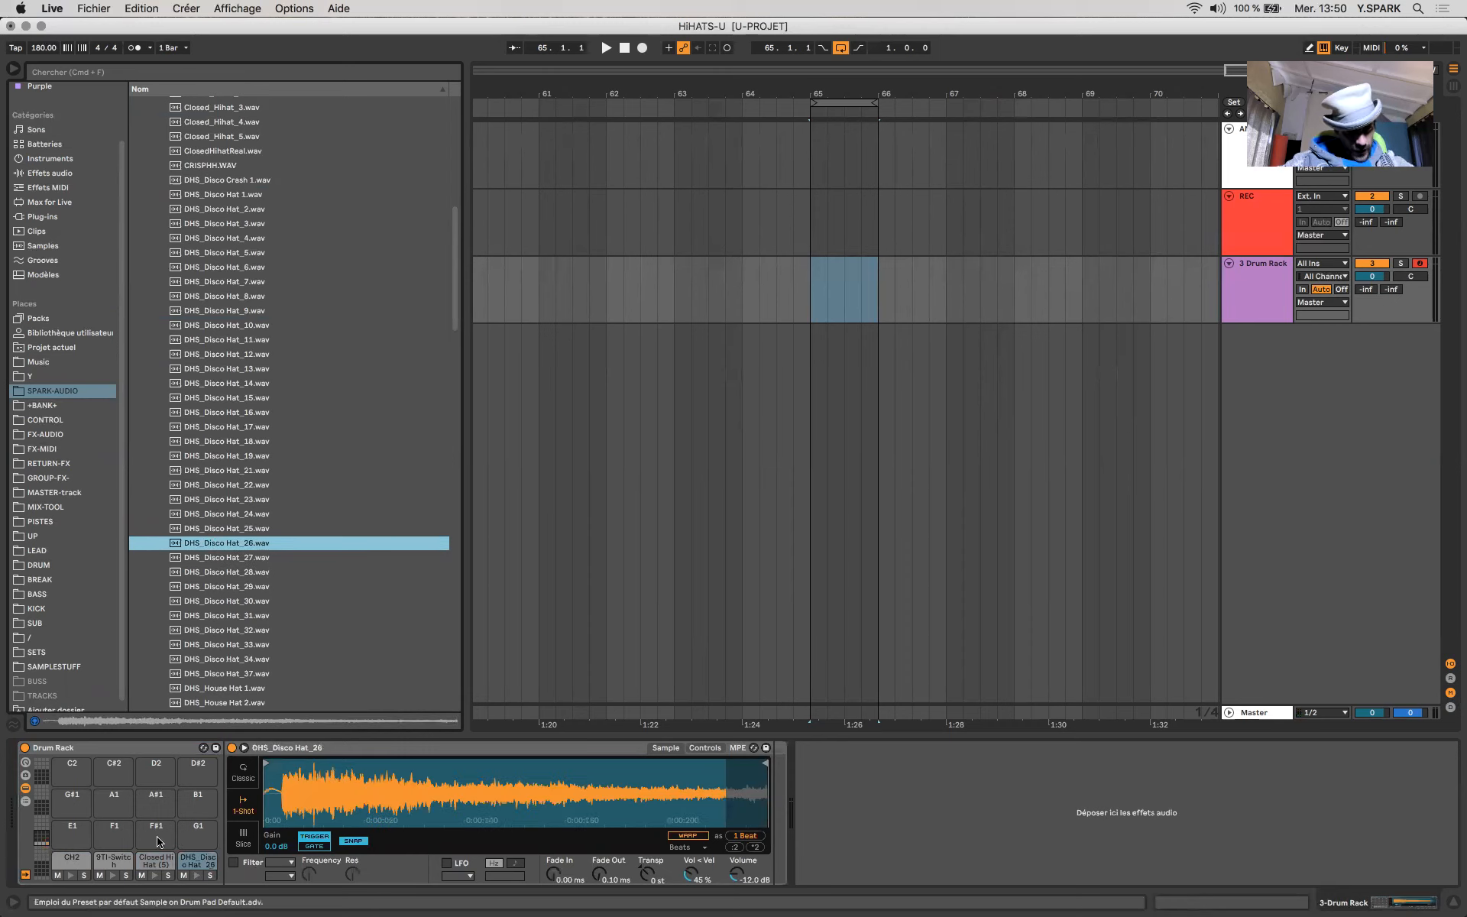
# - Create a one-bar MIDI clip at bar 65 on the Drum Rack track, with DHS_Disco Hat_26 at 1.3.3 and 9TI-Switch at 1.4.3
pyautogui.rightClick(832, 299)
pyautogui.press('shift+super+m')
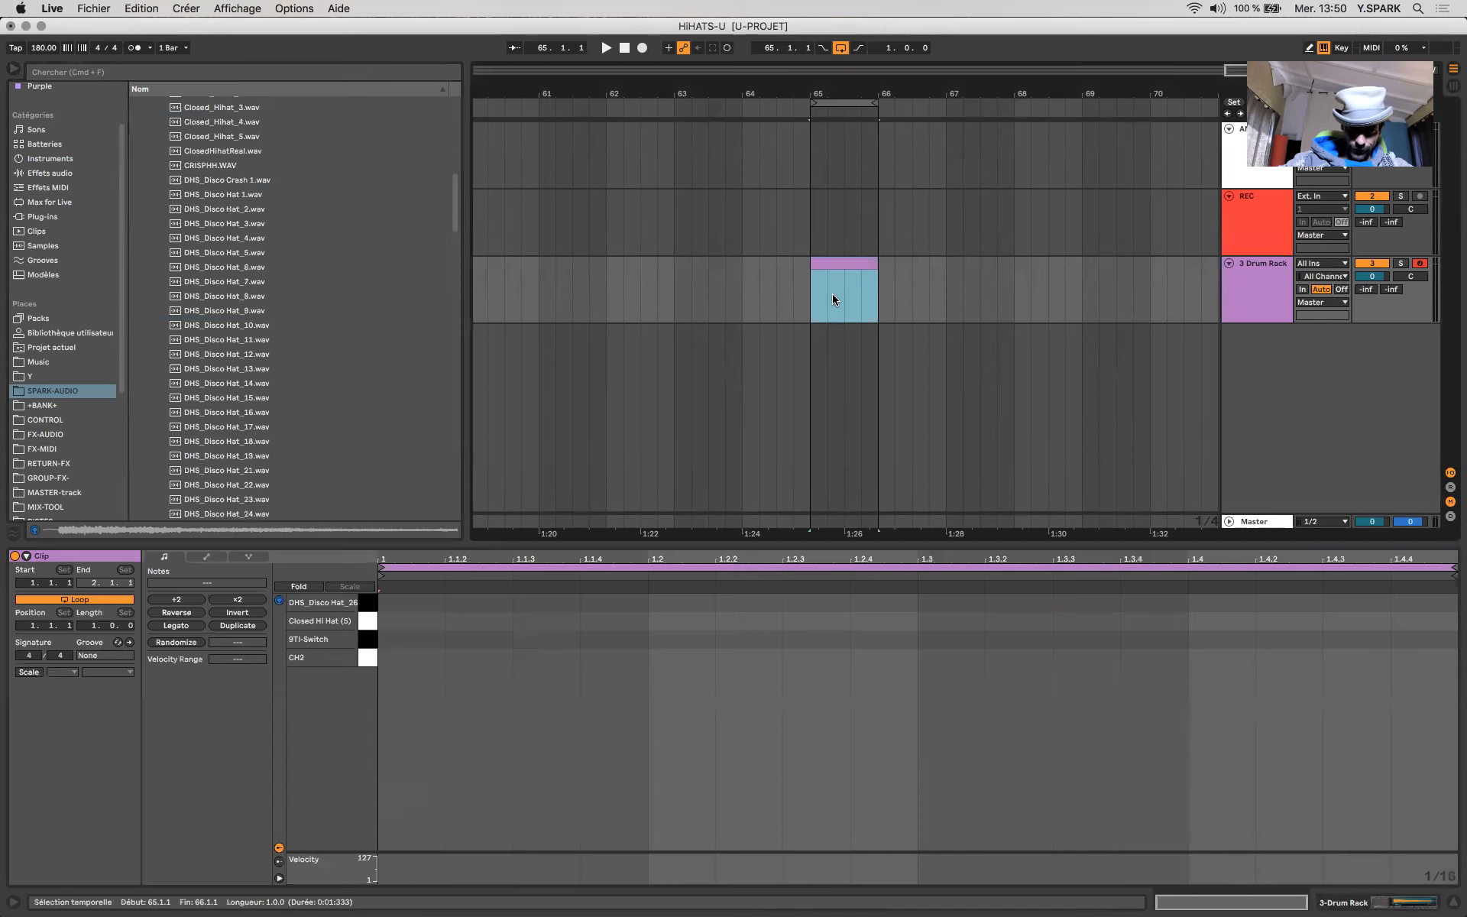
pyautogui.doubleClick(392, 601)
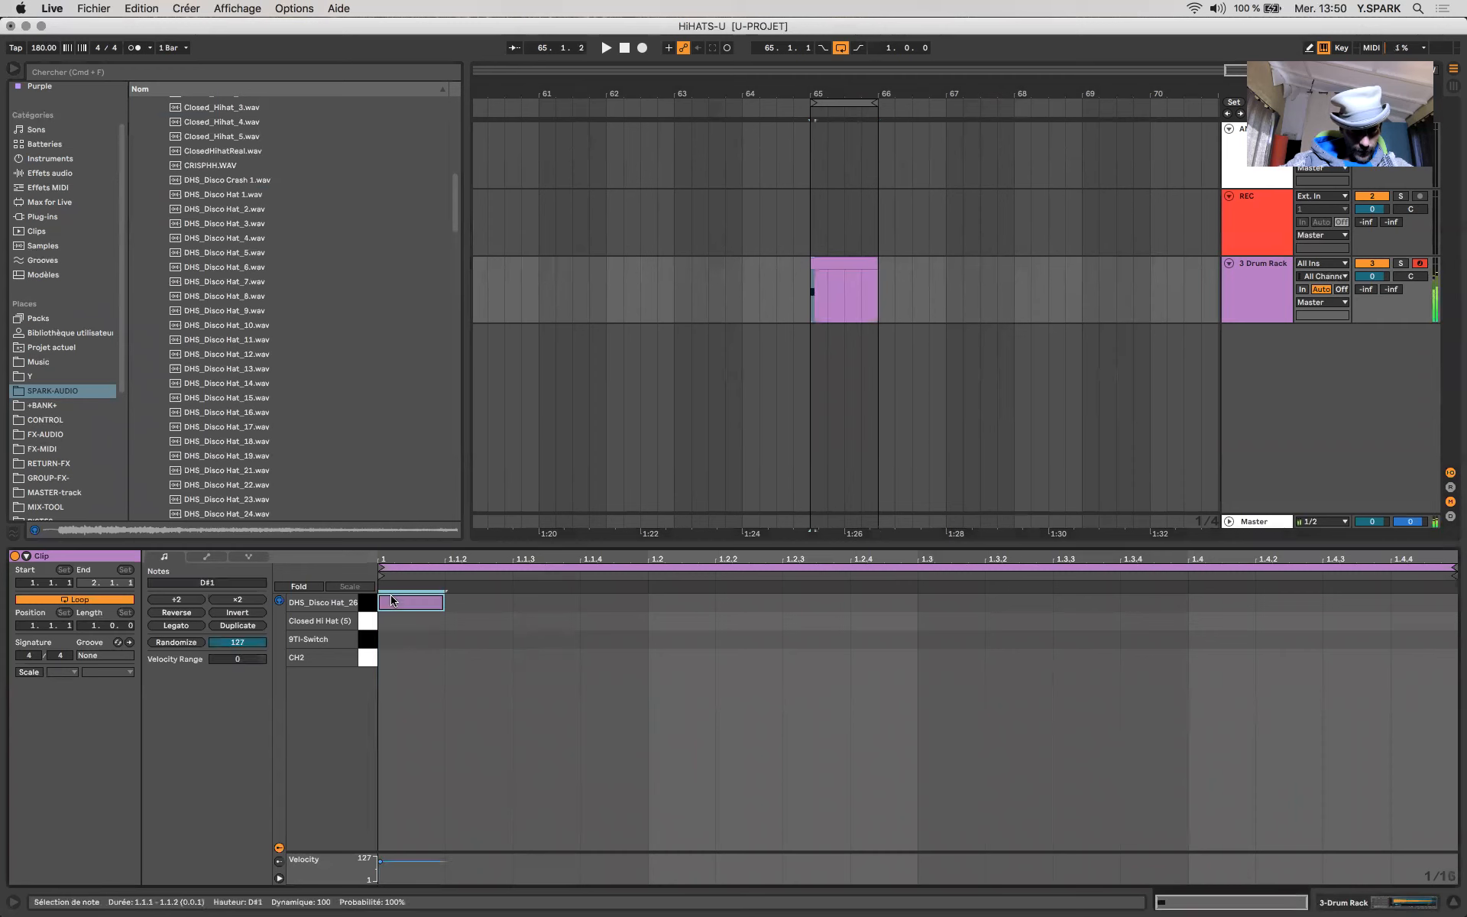
pyautogui.moveTo(491, 592); pyautogui.dragTo(1353, 605)
pyautogui.moveTo(1091, 609); pyautogui.dragTo(1365, 646)
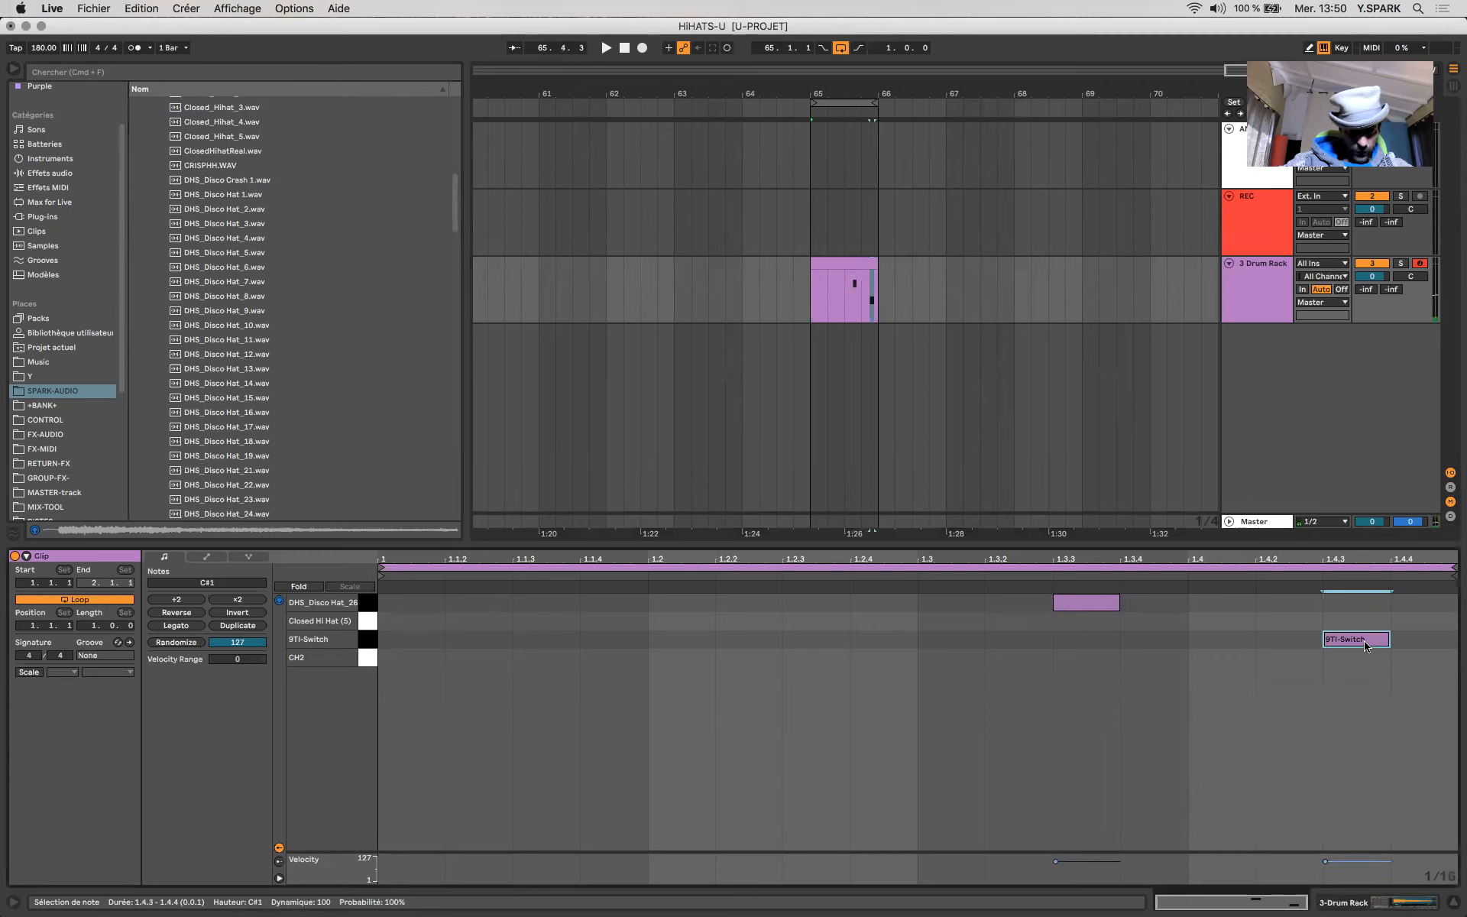
# - Place a CH2 note at the clip's start, duplicate it onto each of the four beats, and play the pattern
pyautogui.moveTo(1365, 645); pyautogui.dragTo(1299, 677)
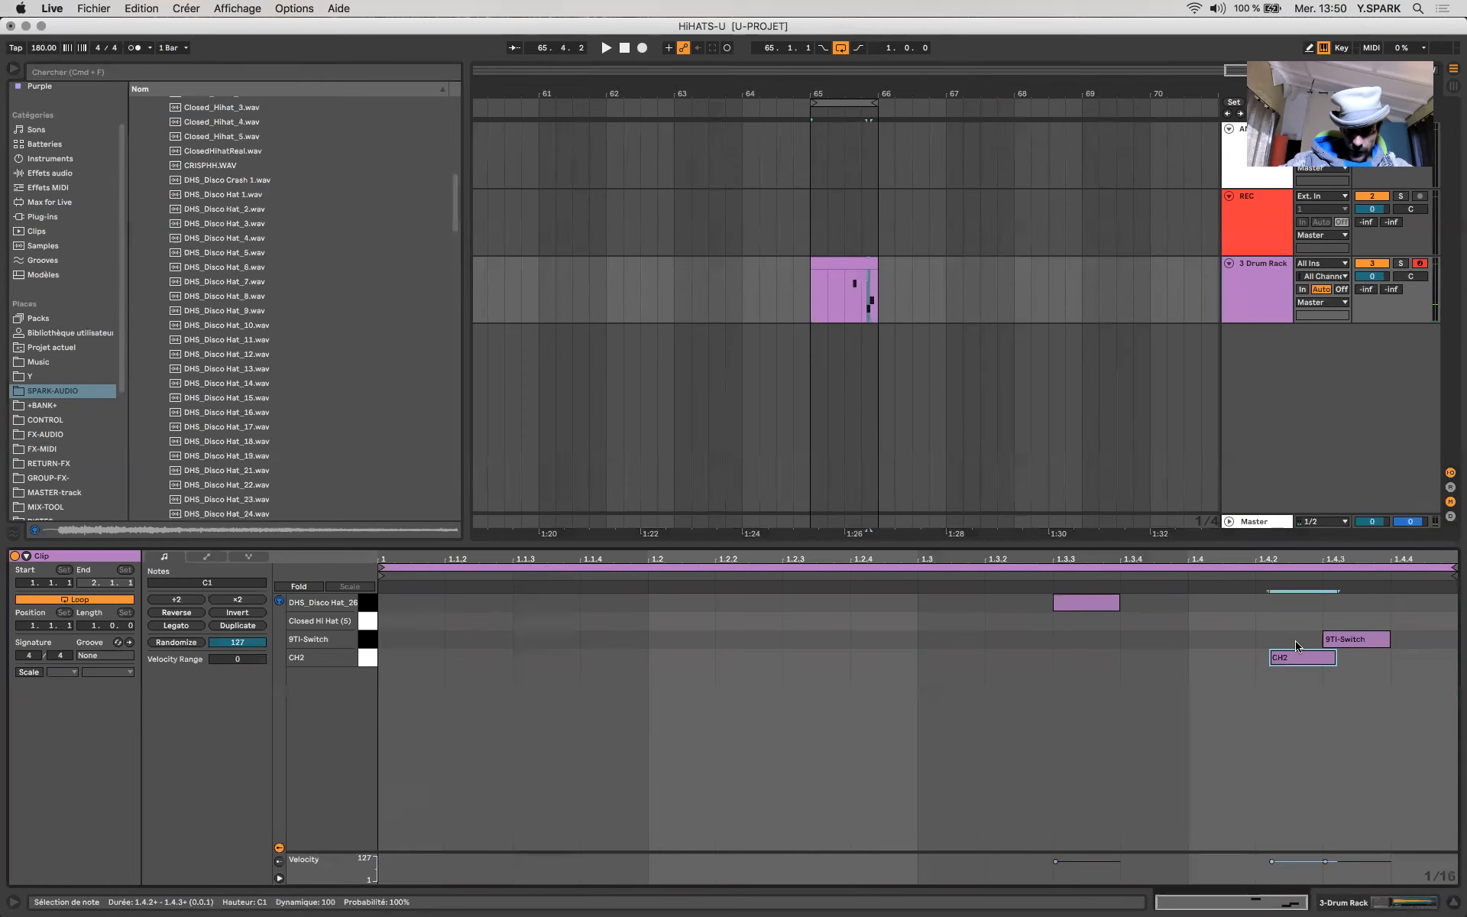
pyautogui.moveTo(1303, 659); pyautogui.dragTo(385, 661)
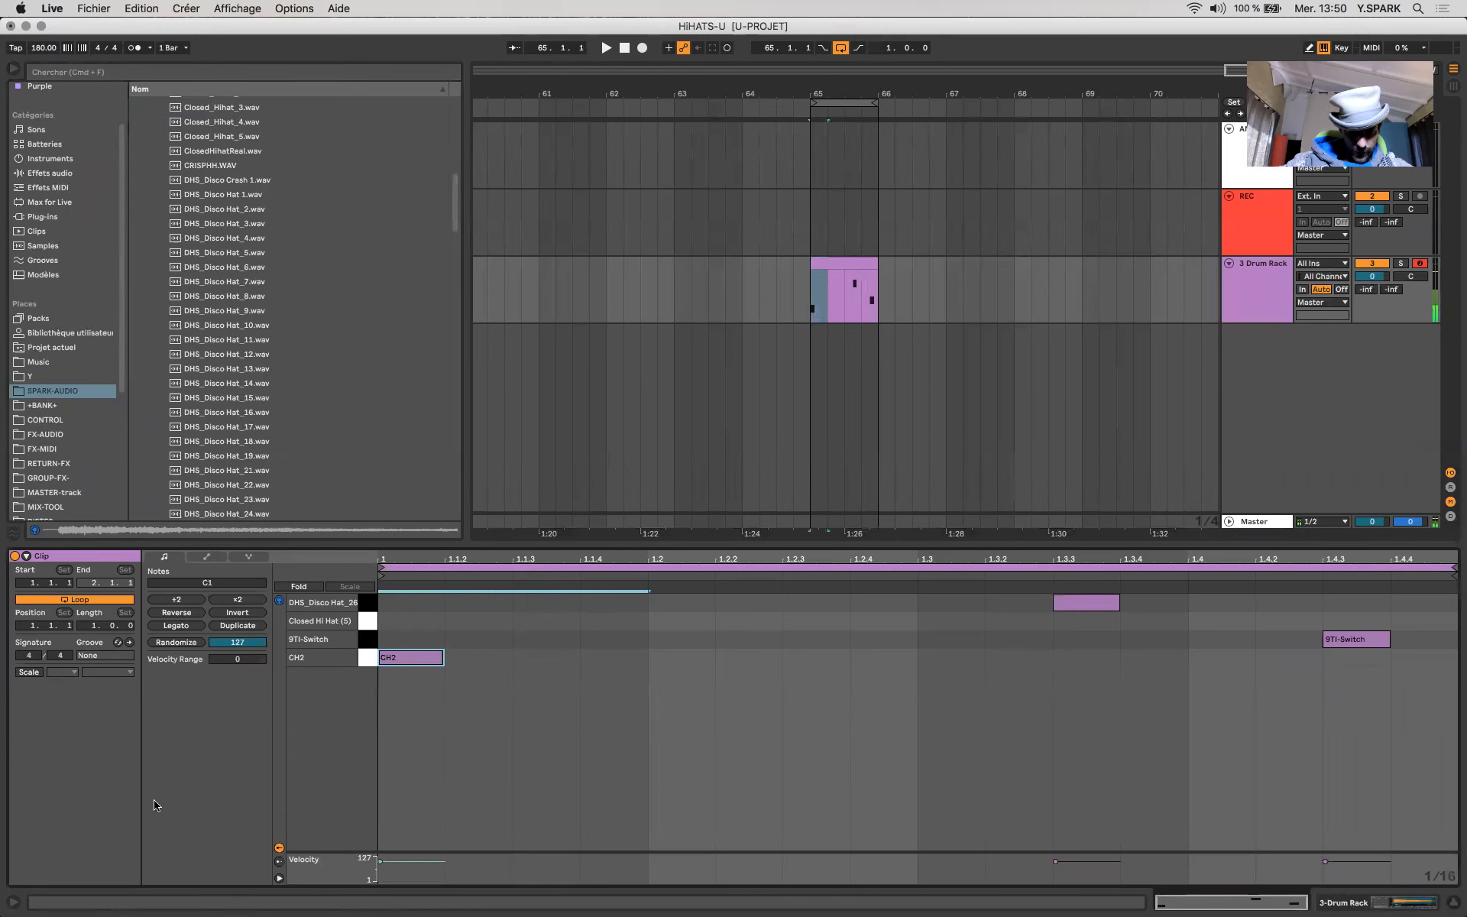
pyautogui.press('super+d')
pyautogui.press('super+d')
pyautogui.press('super+d')
pyautogui.press('space')
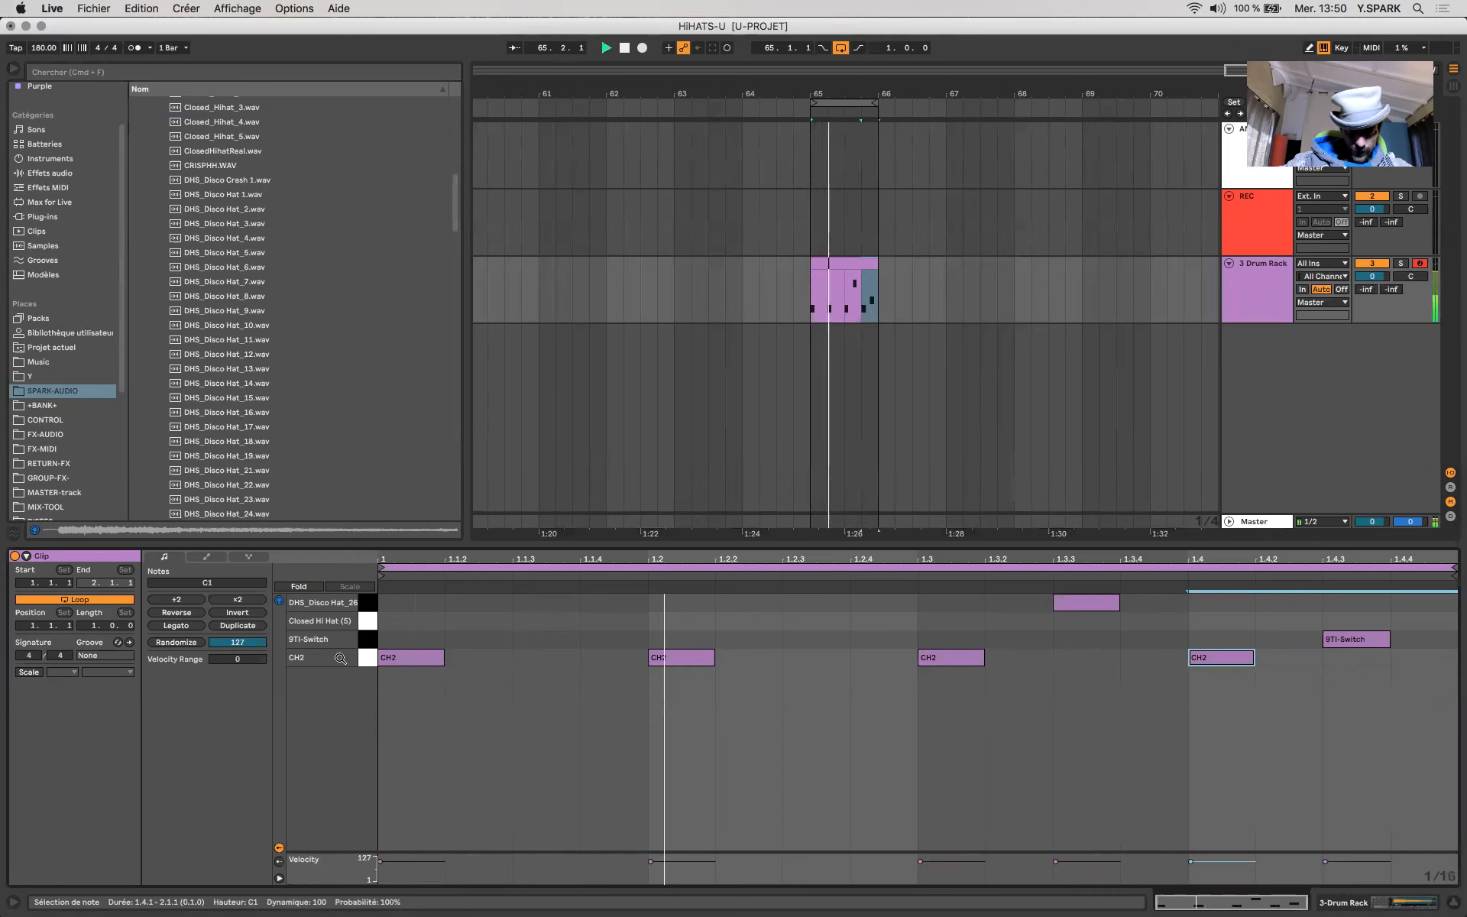
# - Copy the four CH2 notes onto the off-beats starting at 1.1.3 and set the copies' velocity to 78
pyautogui.click(341, 657)
pyautogui.press('space')
pyautogui.moveTo(402, 667); pyautogui.dragTo(529, 659)
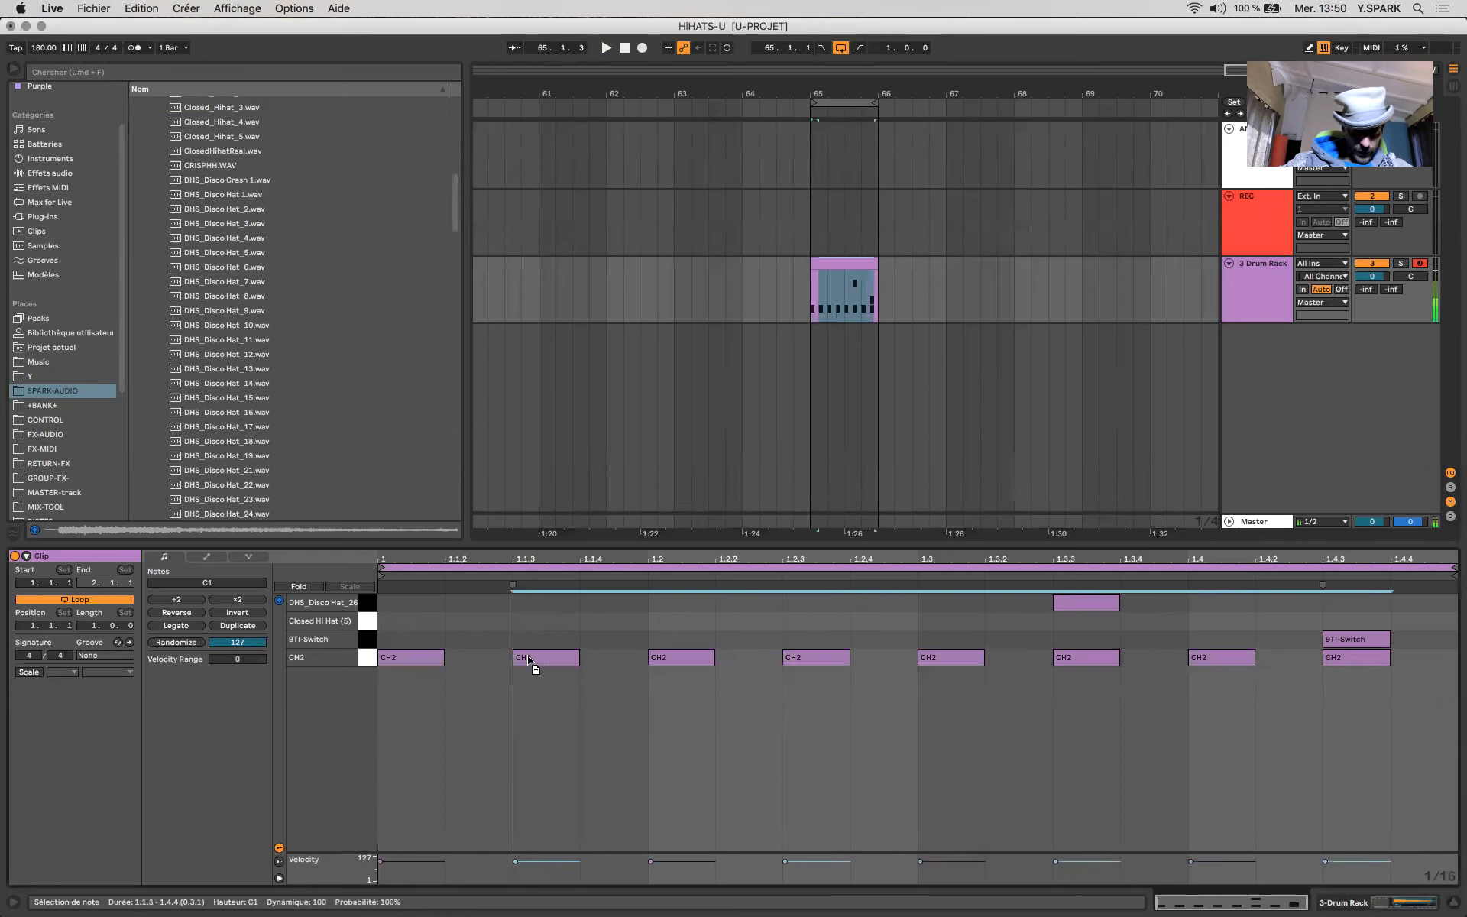
pyautogui.press('space')
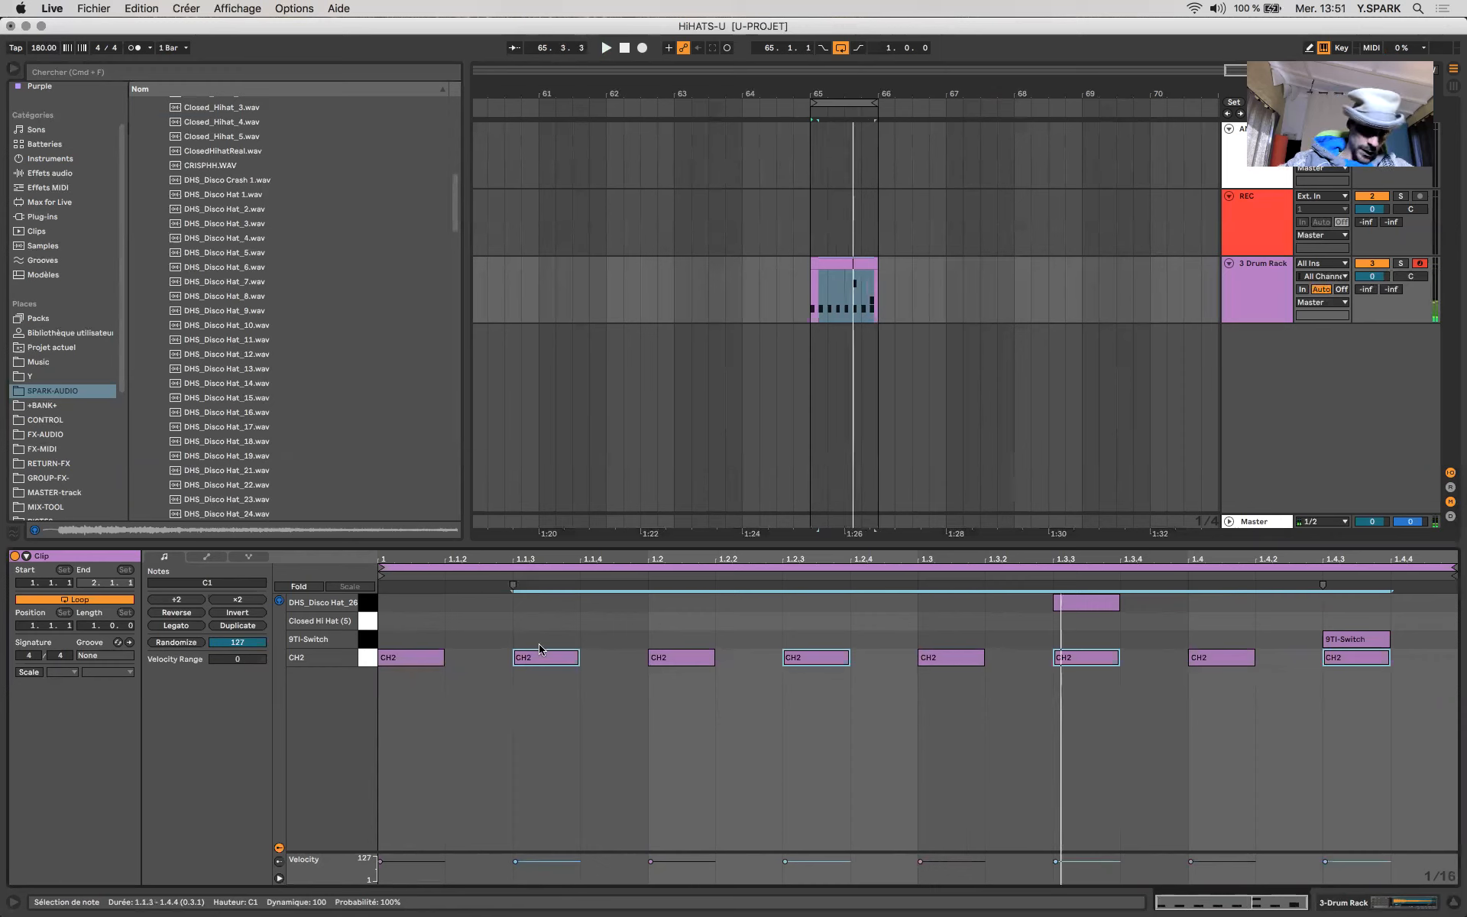
pyautogui.moveTo(529, 658); pyautogui.dragTo(529, 672)
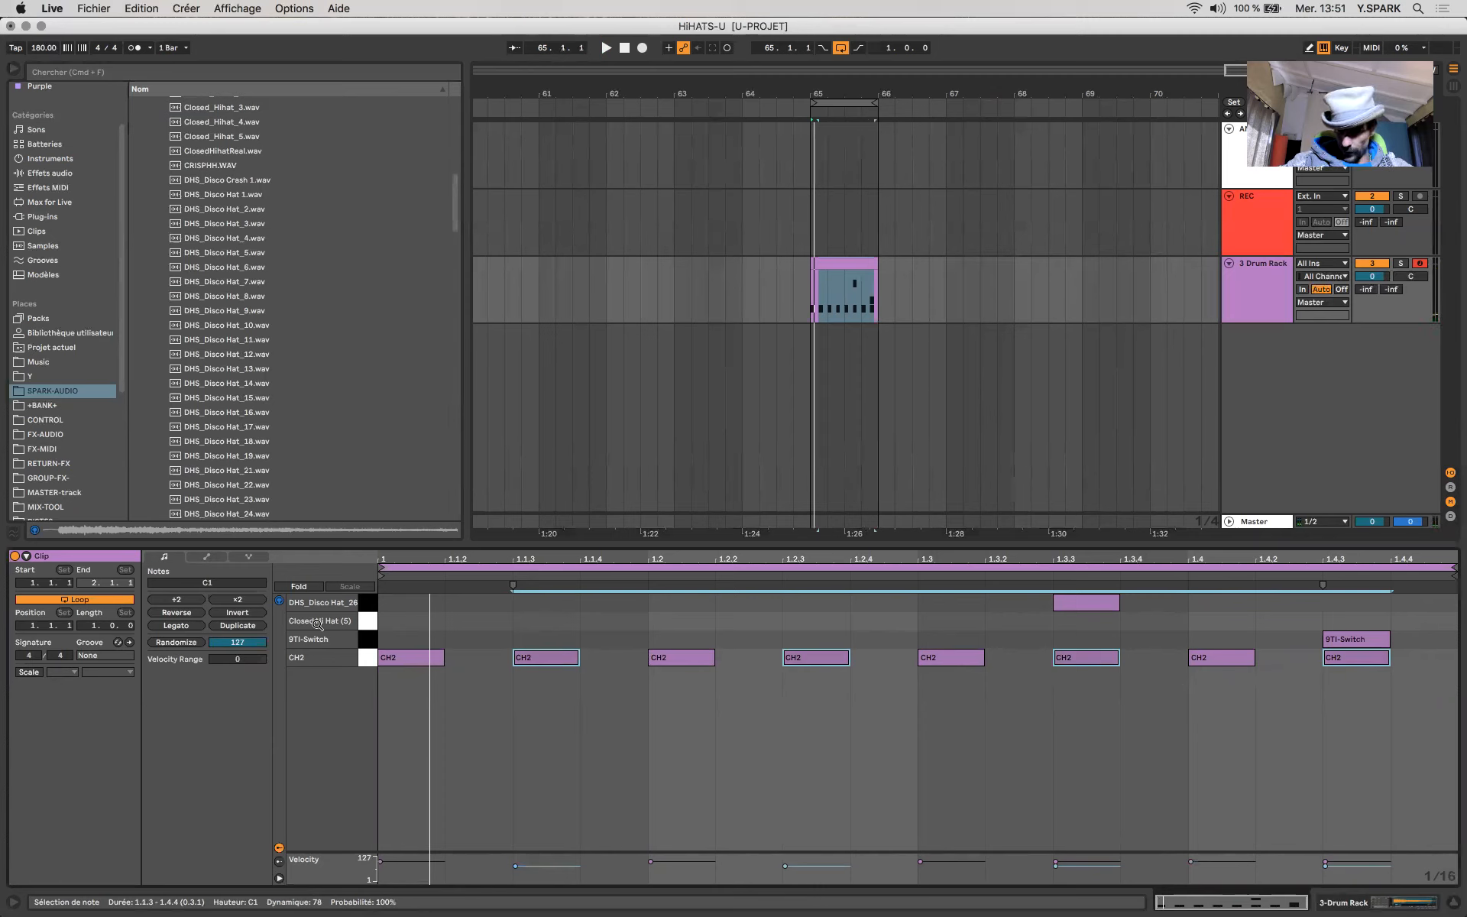
# - Add Closed Hi Hat (5) notes at 1.1.2 and 1.2.4 and listen to the pattern
pyautogui.doubleClick(479, 627)
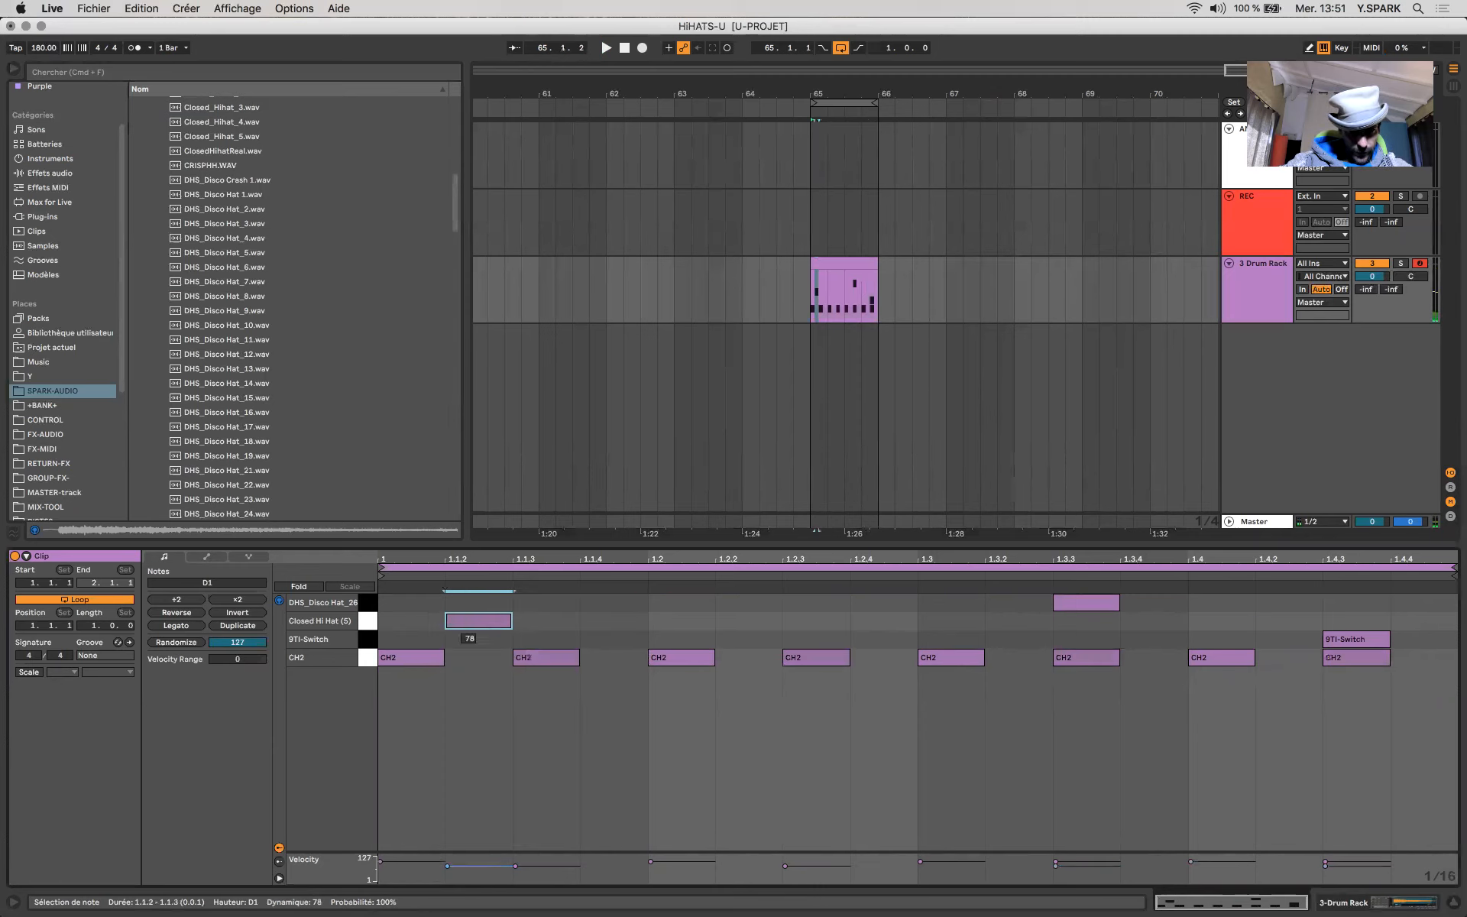
pyautogui.press('space')
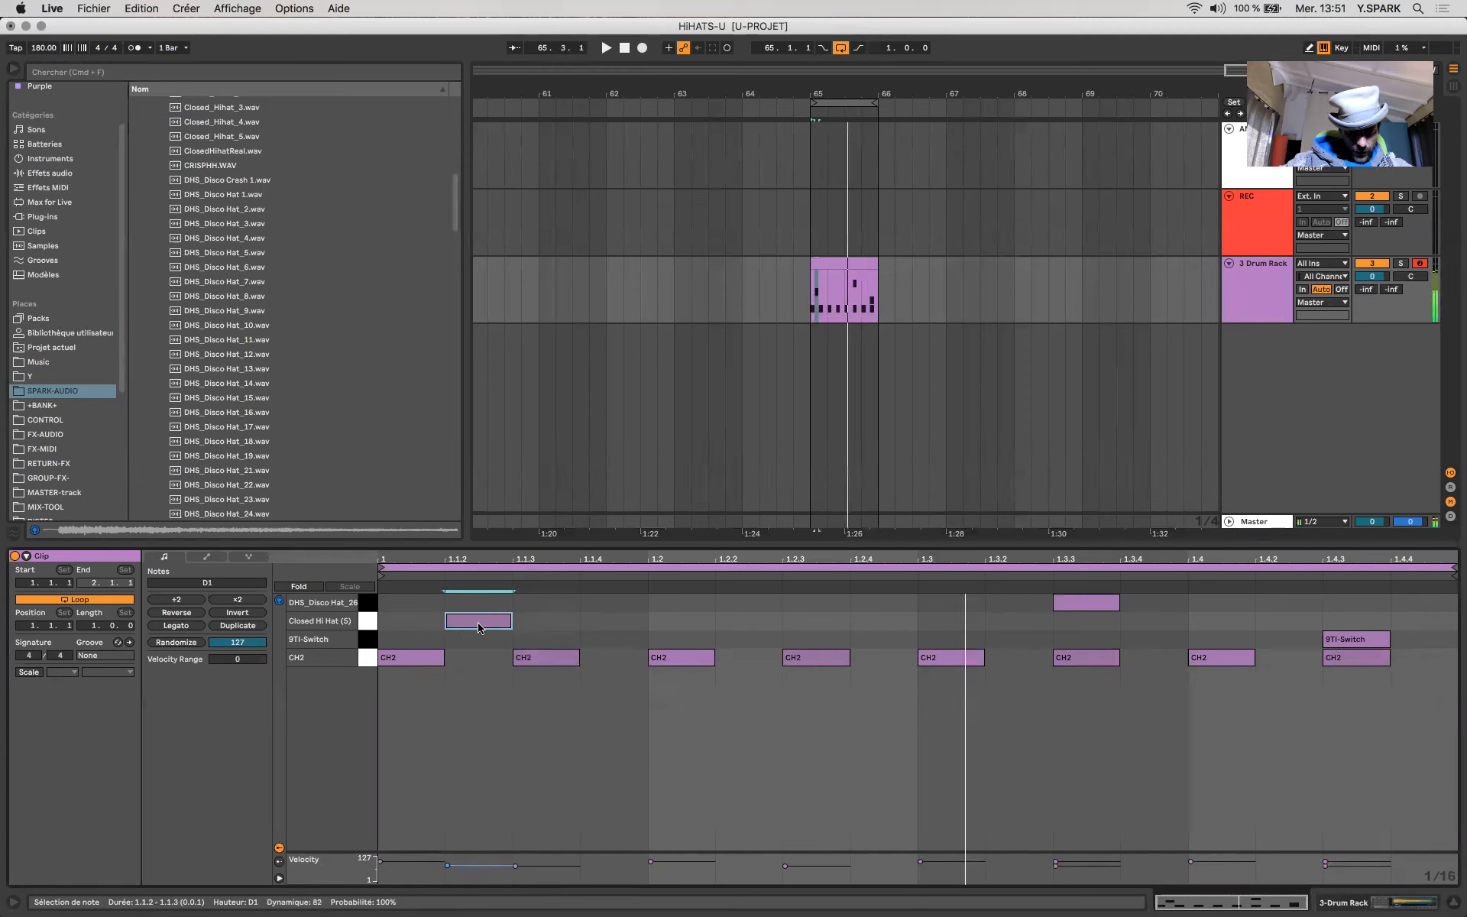
pyautogui.doubleClick(885, 621)
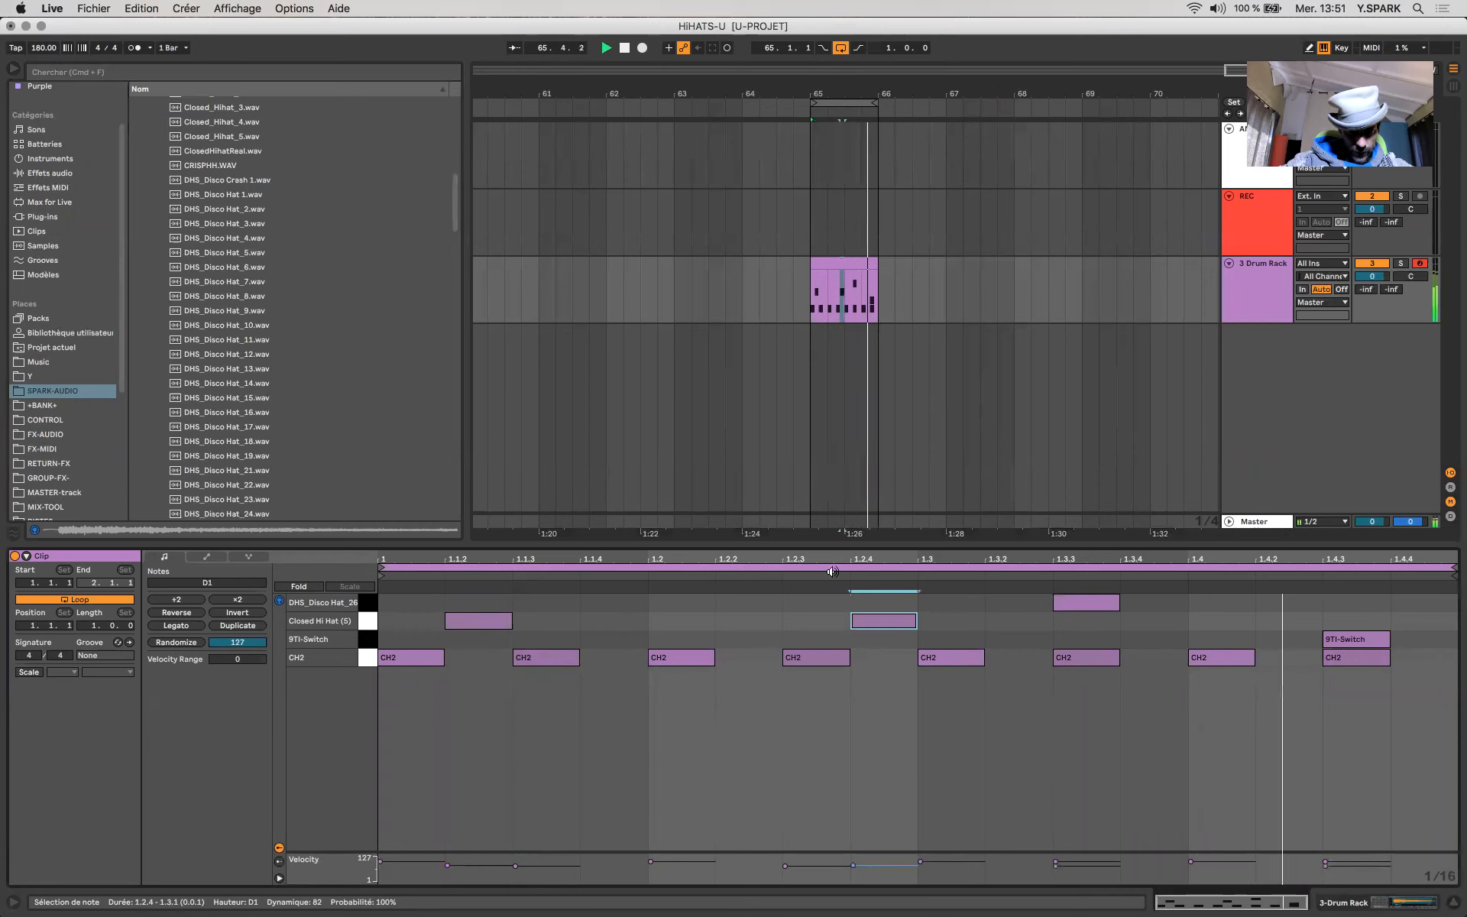
pyautogui.press('space')
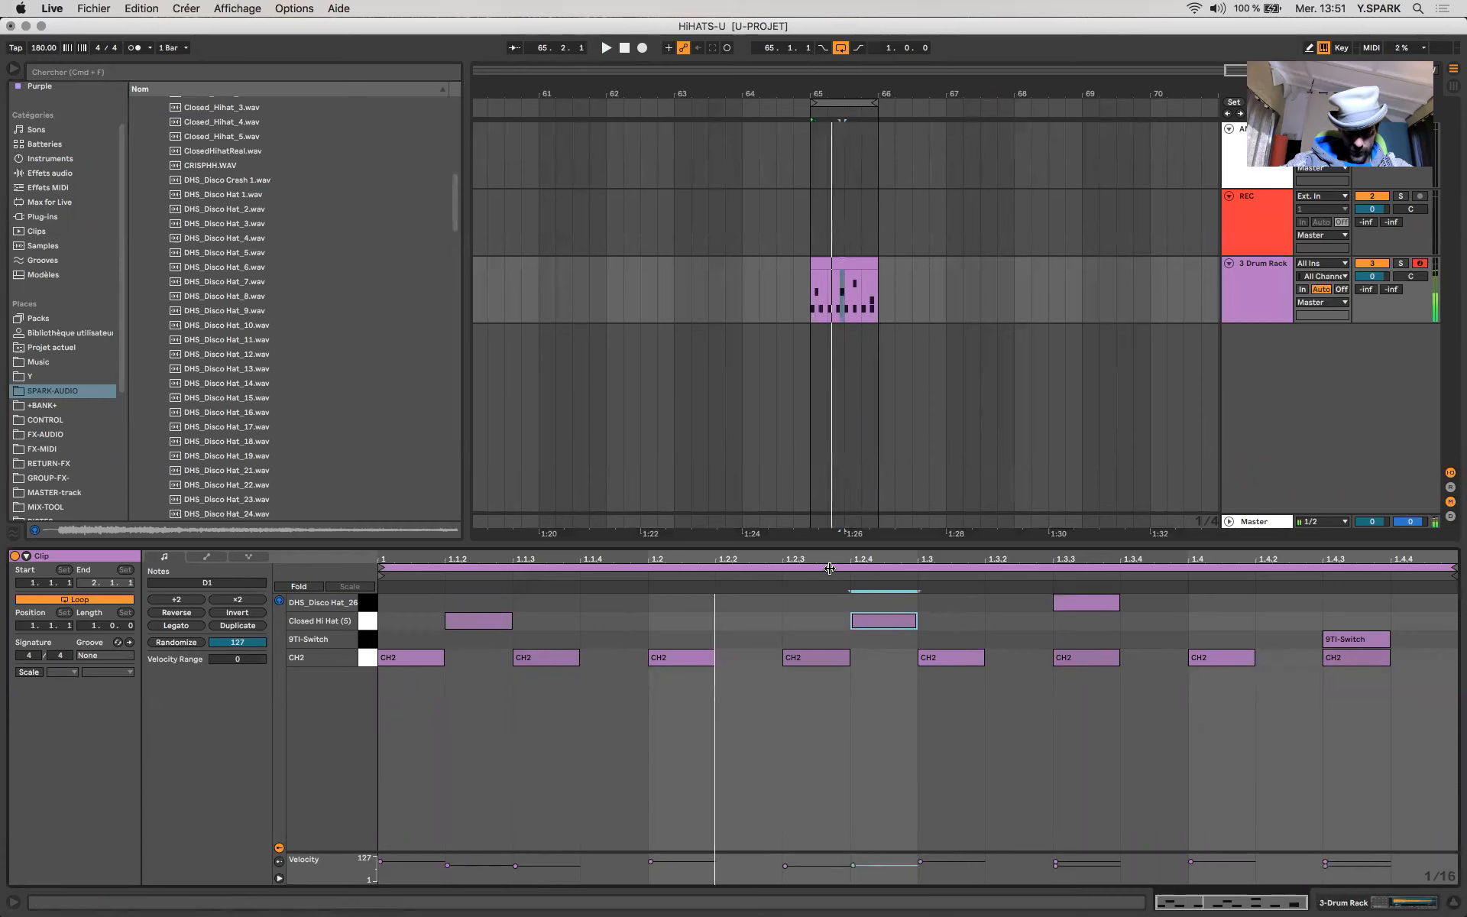
# - Duplicate the clip's loop with its notes so that the pattern covers two bars
pyautogui.click(830, 568)
pyautogui.press('super+d')
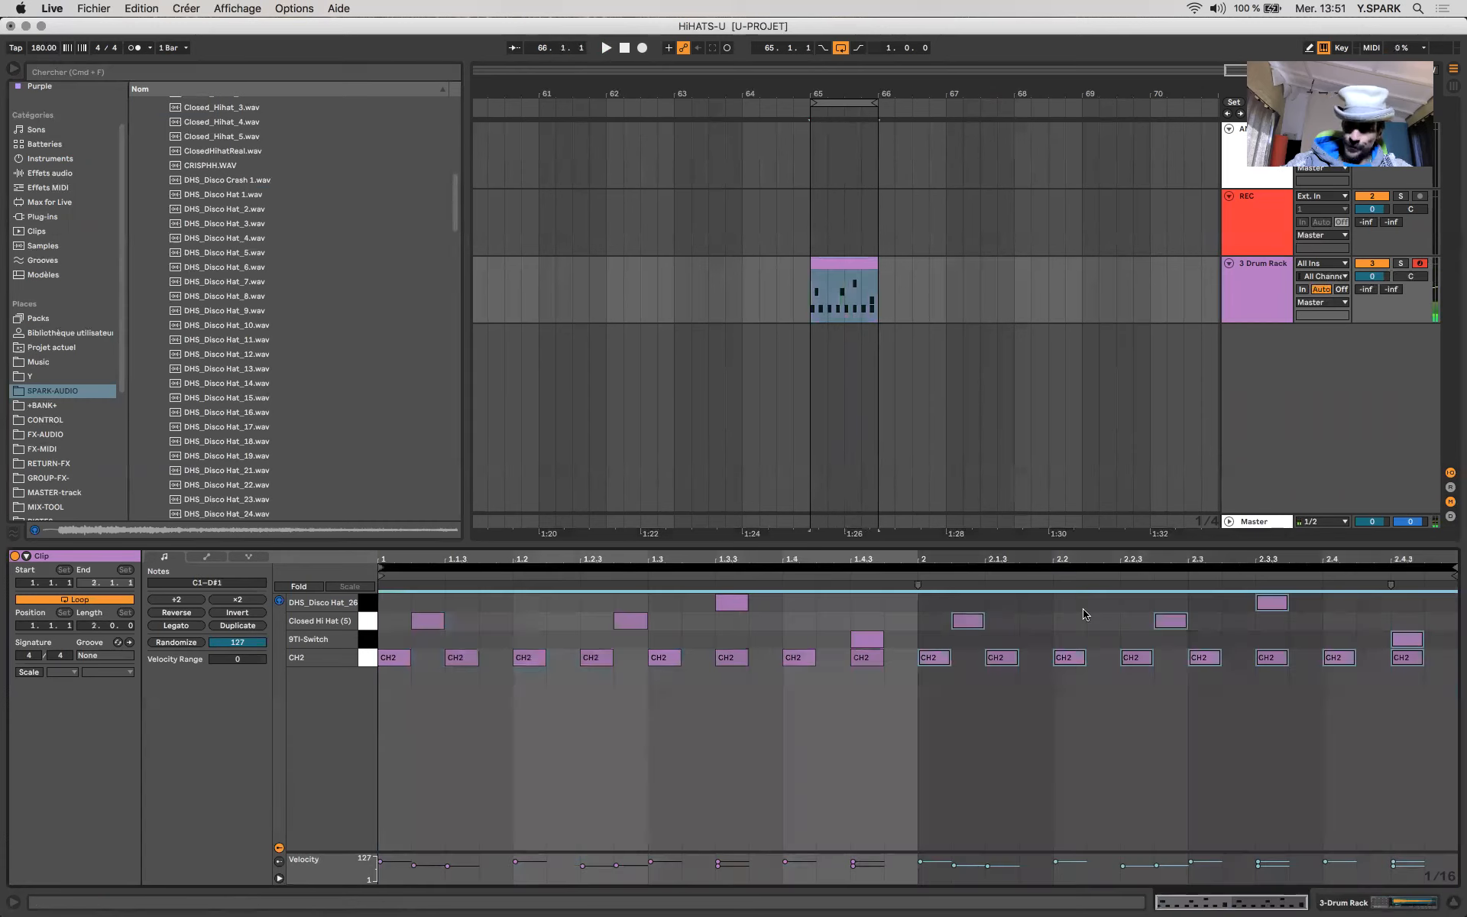
pyautogui.click(1019, 618)
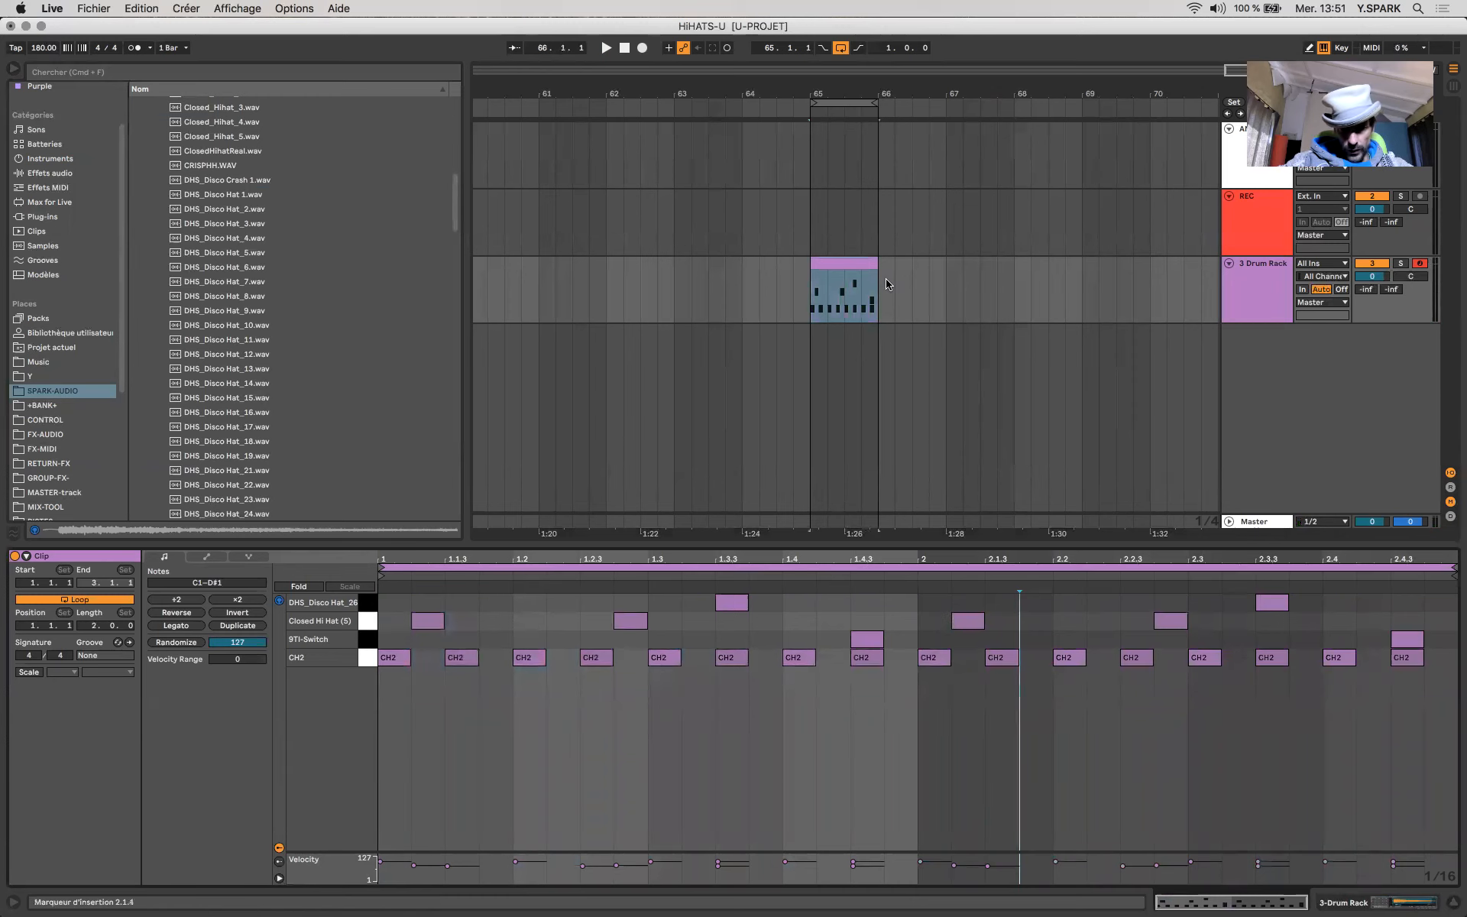
# - Extend the clip and the arrangement loop to bar 67 and play the two-bar pattern
pyautogui.moveTo(876, 263); pyautogui.dragTo(945, 263)
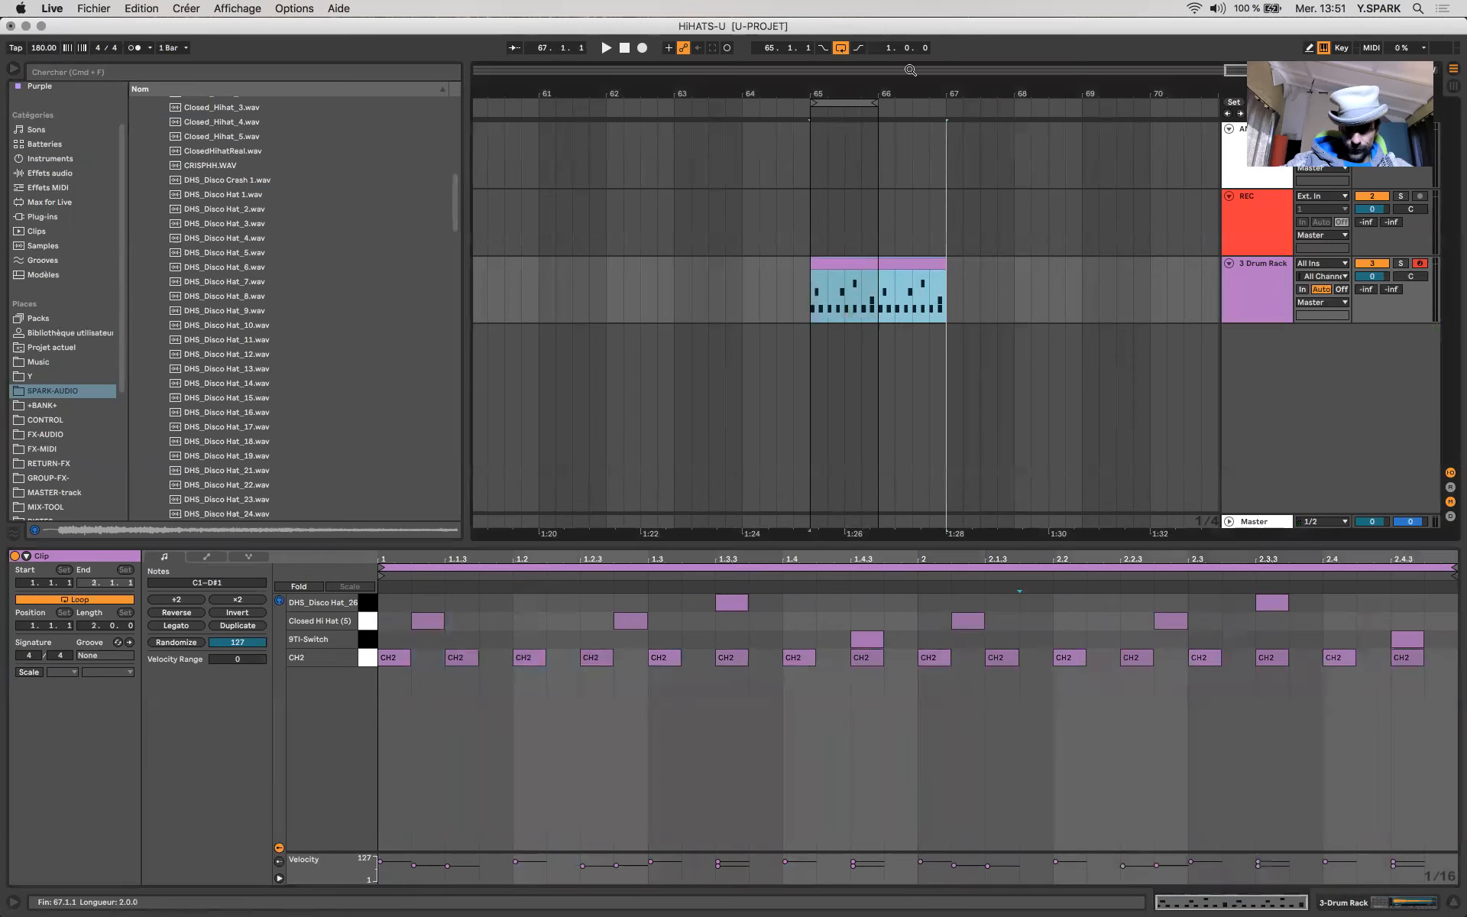
pyautogui.click(872, 100)
pyautogui.moveTo(873, 103); pyautogui.dragTo(941, 109)
pyautogui.press('space')
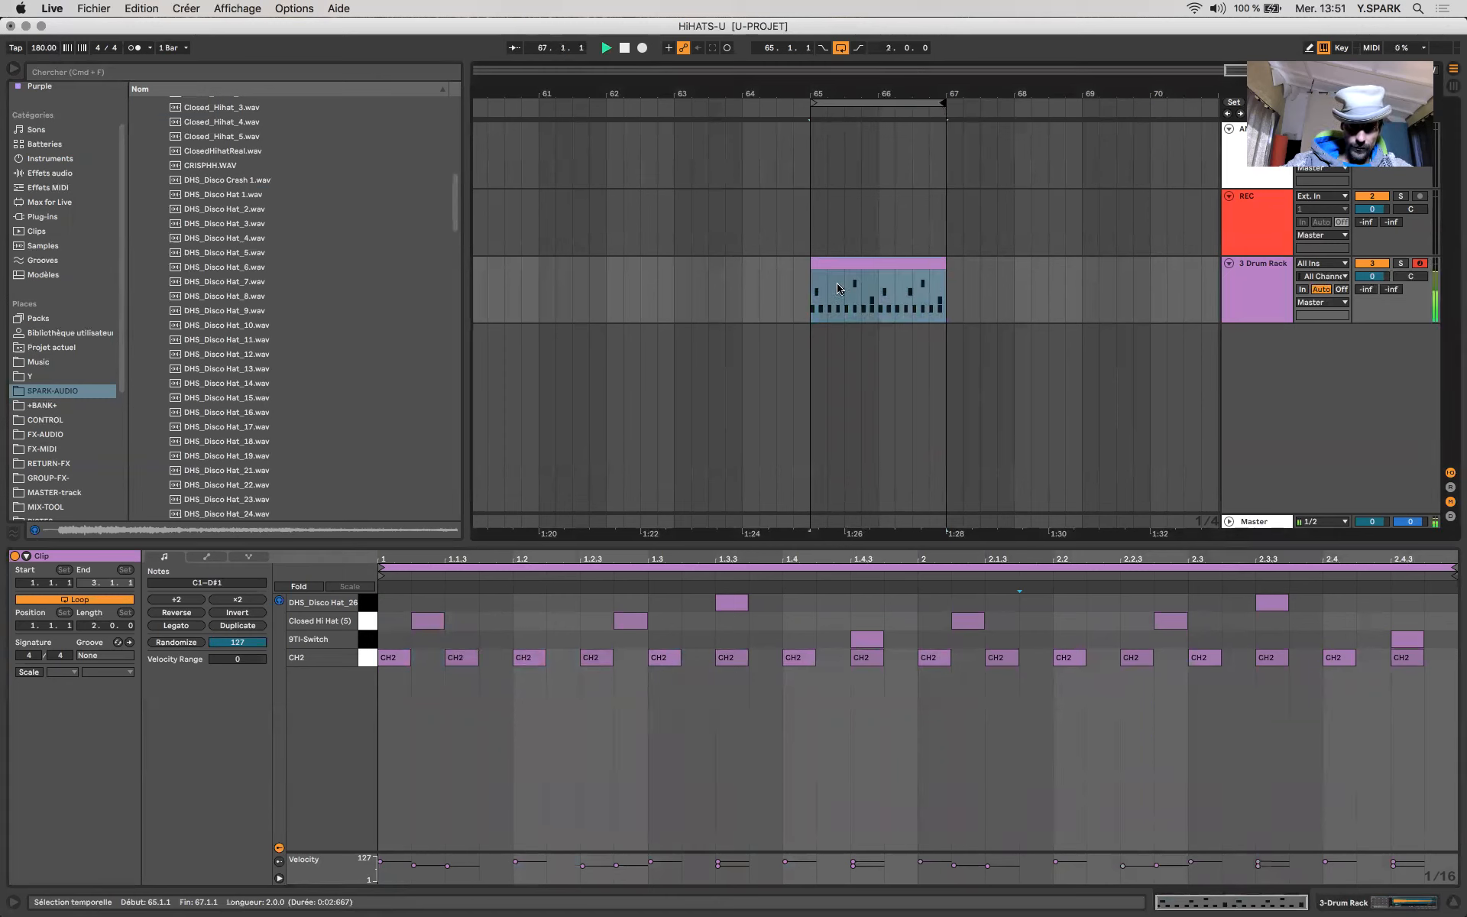
# - Move the second bar's two Closed Hi Hat (5) notes to 2.1.4 and 2.3.4 while listening to the loop
pyautogui.click(971, 622)
pyautogui.press('Right')
pyautogui.press('Right')
pyautogui.press('space')
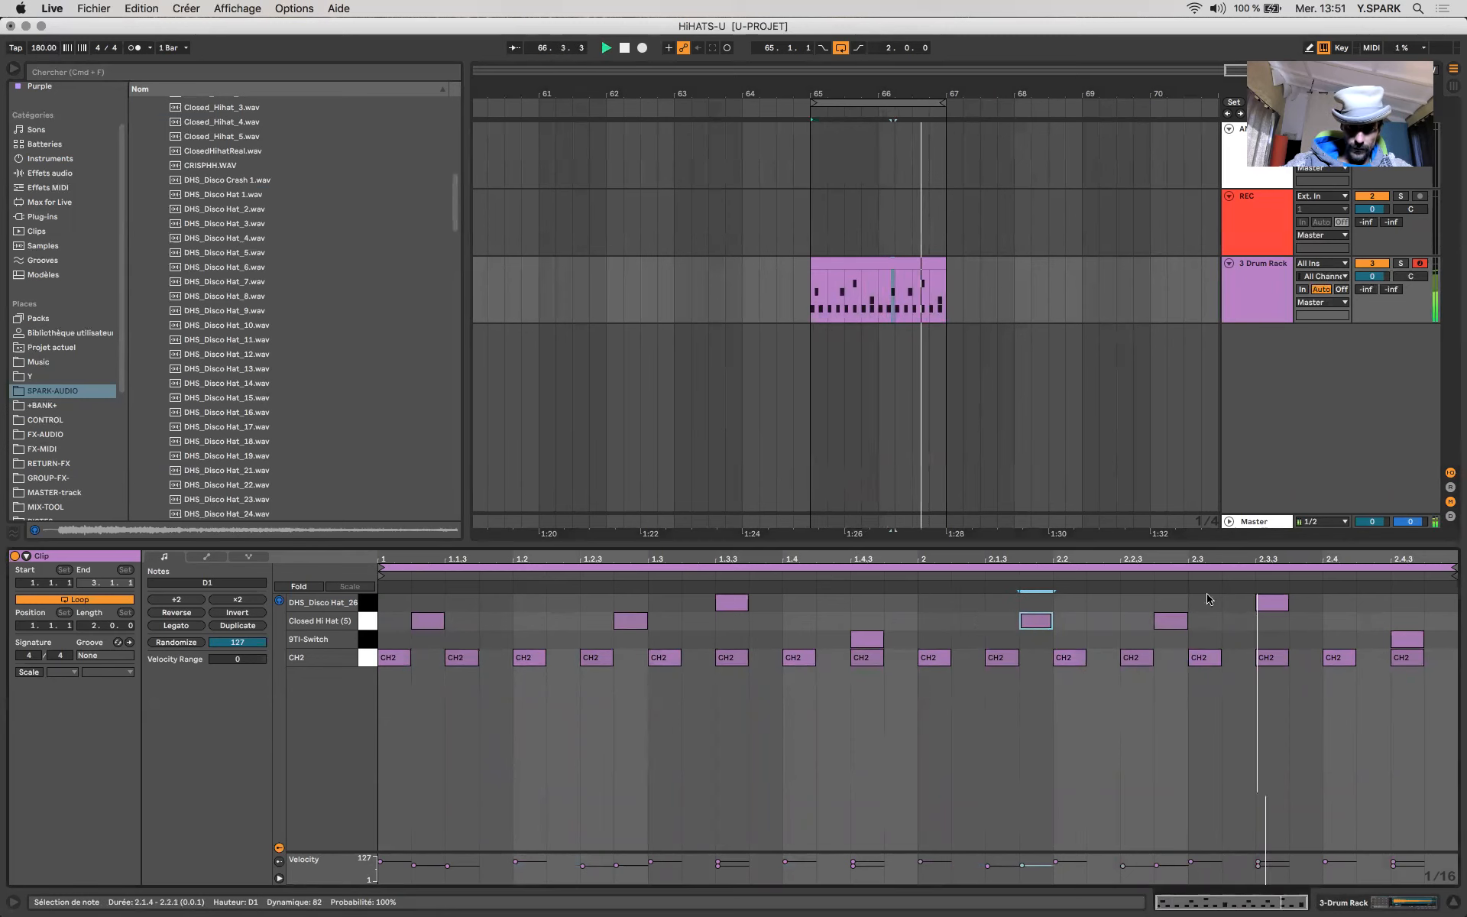
pyautogui.moveTo(1182, 616); pyautogui.dragTo(1251, 623)
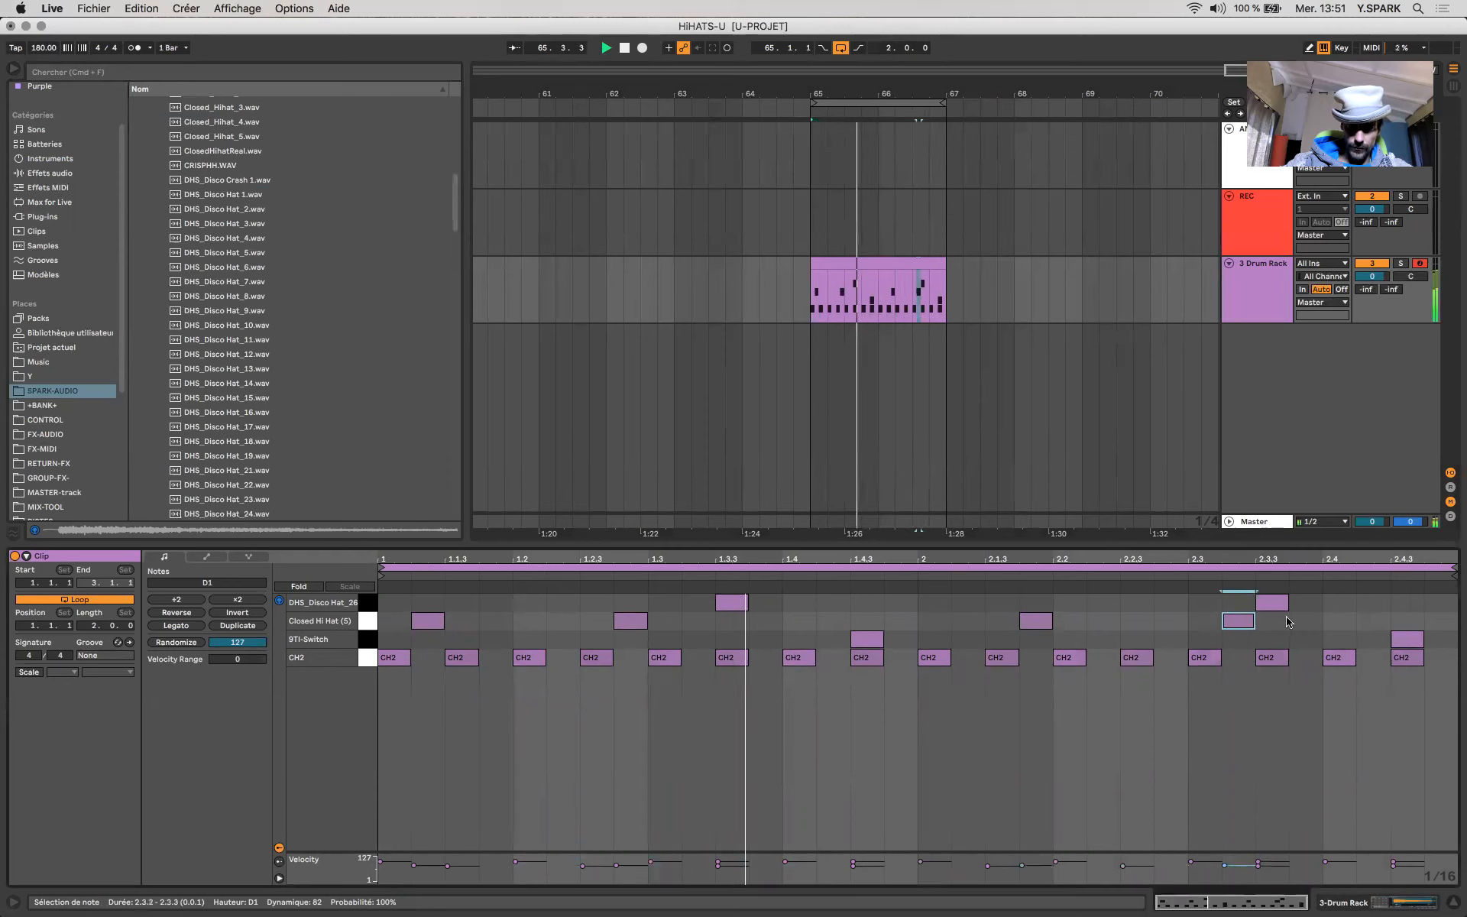
pyautogui.moveTo(1236, 623); pyautogui.dragTo(1308, 622)
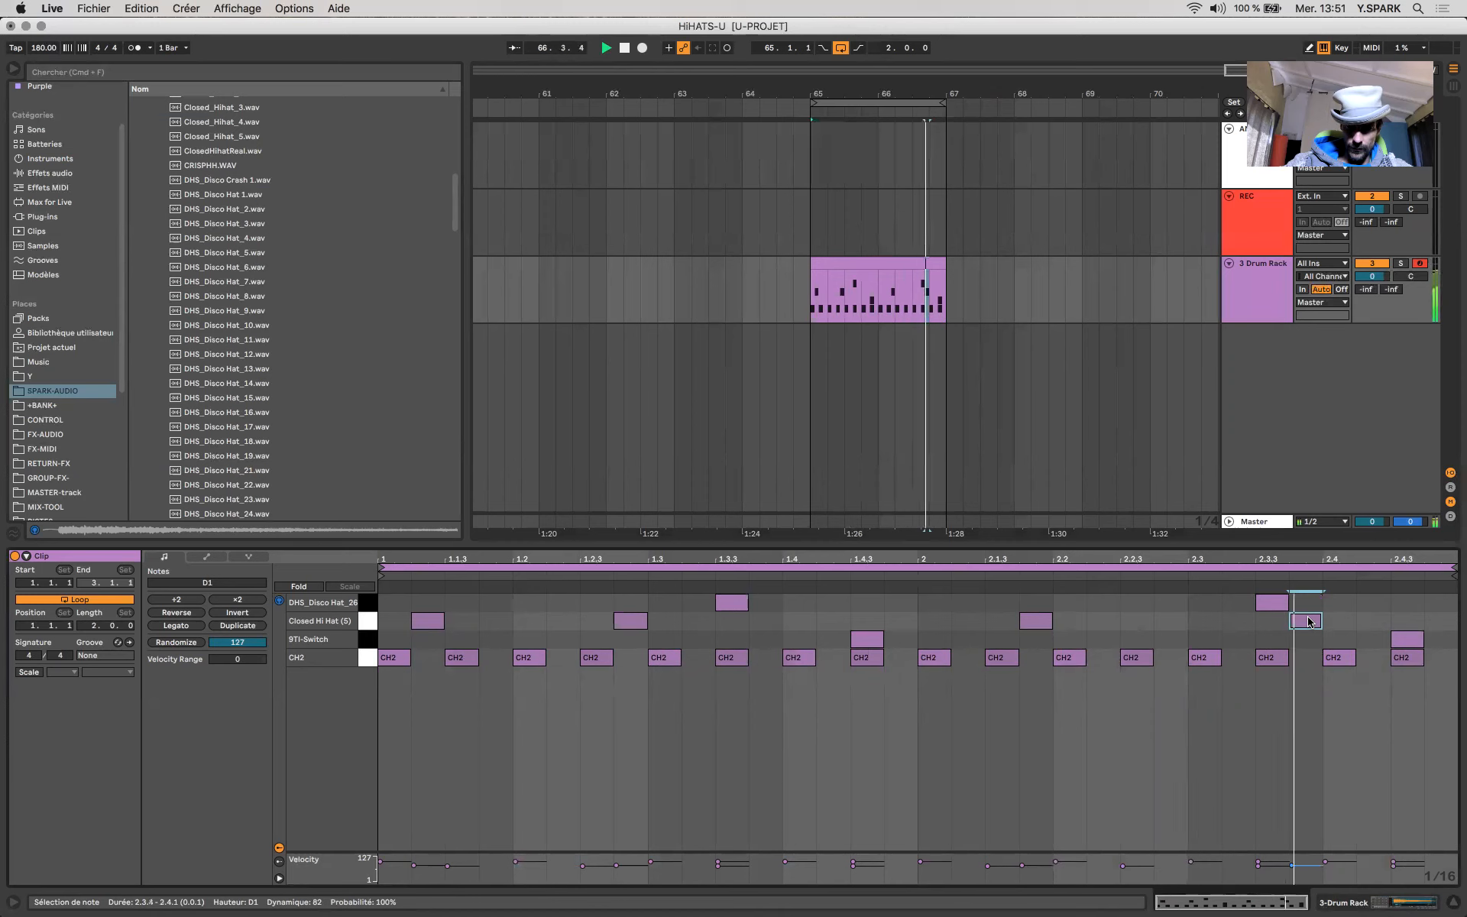
# - Duplicate the last CH2 note so a copy lands at 2.4.4, and listen to the loop
pyautogui.click(1412, 657)
pyautogui.press('super+d')
pyautogui.press('space')
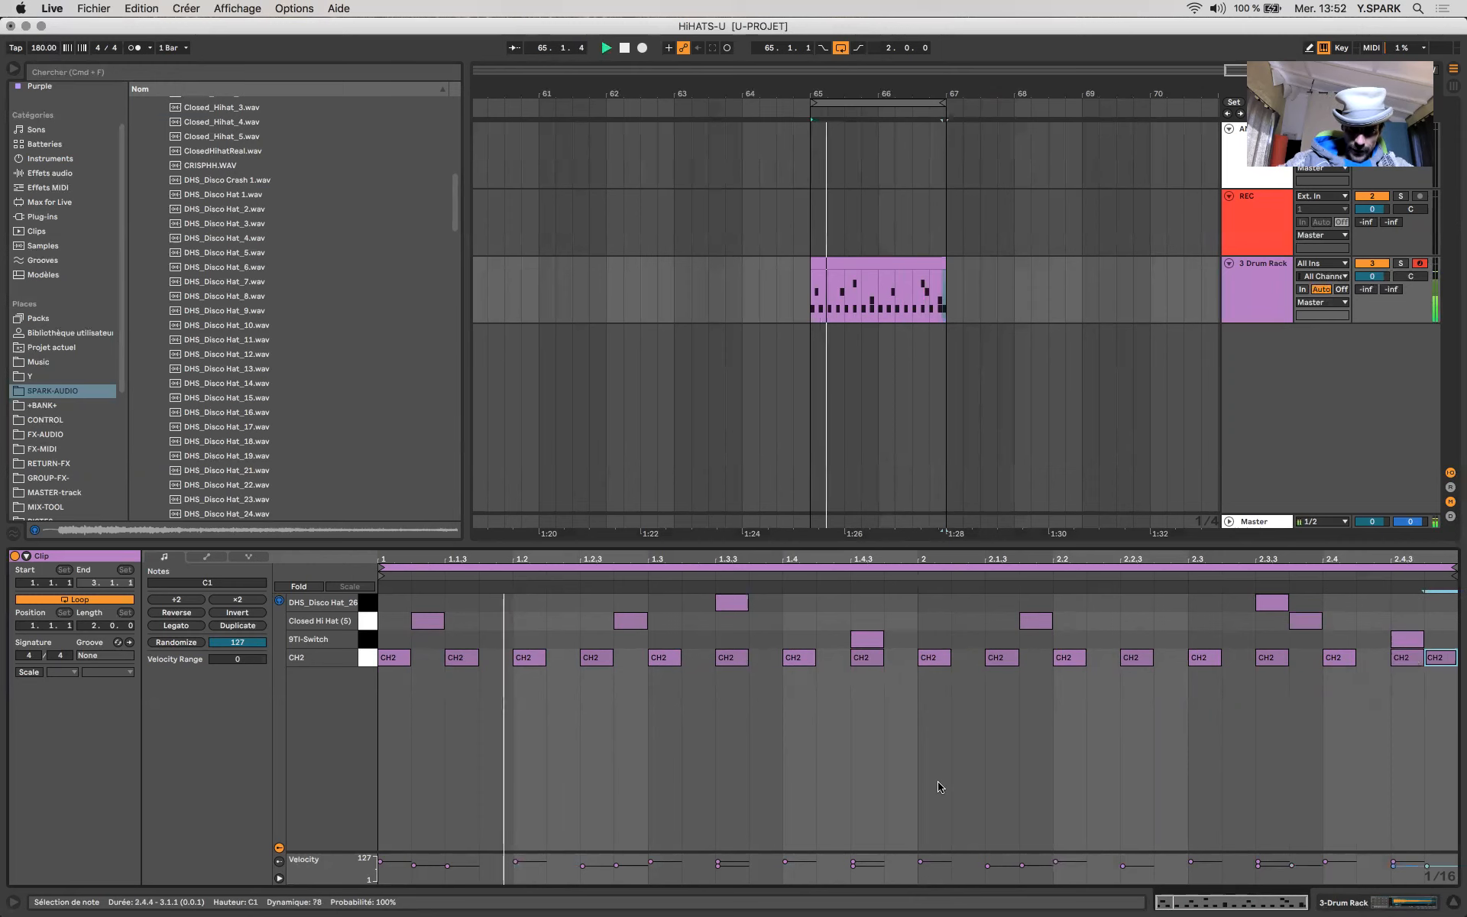
# - Show the Drum Rack's devices, trim the 9TI-Switch sample's start to just before its transient, and audition the pad
pyautogui.click(1454, 902)
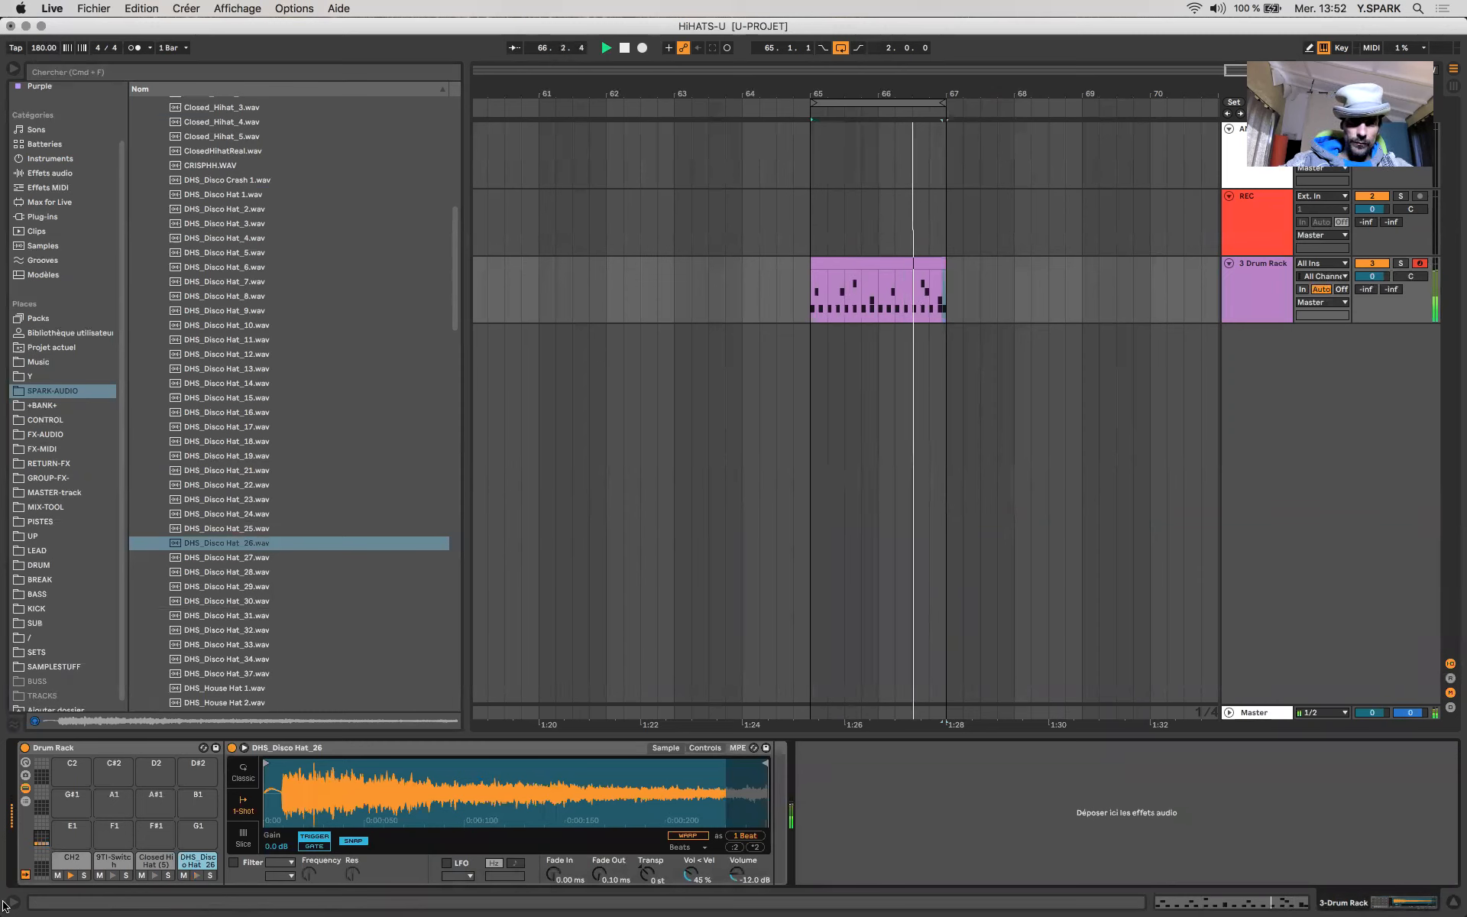
pyautogui.click(77, 865)
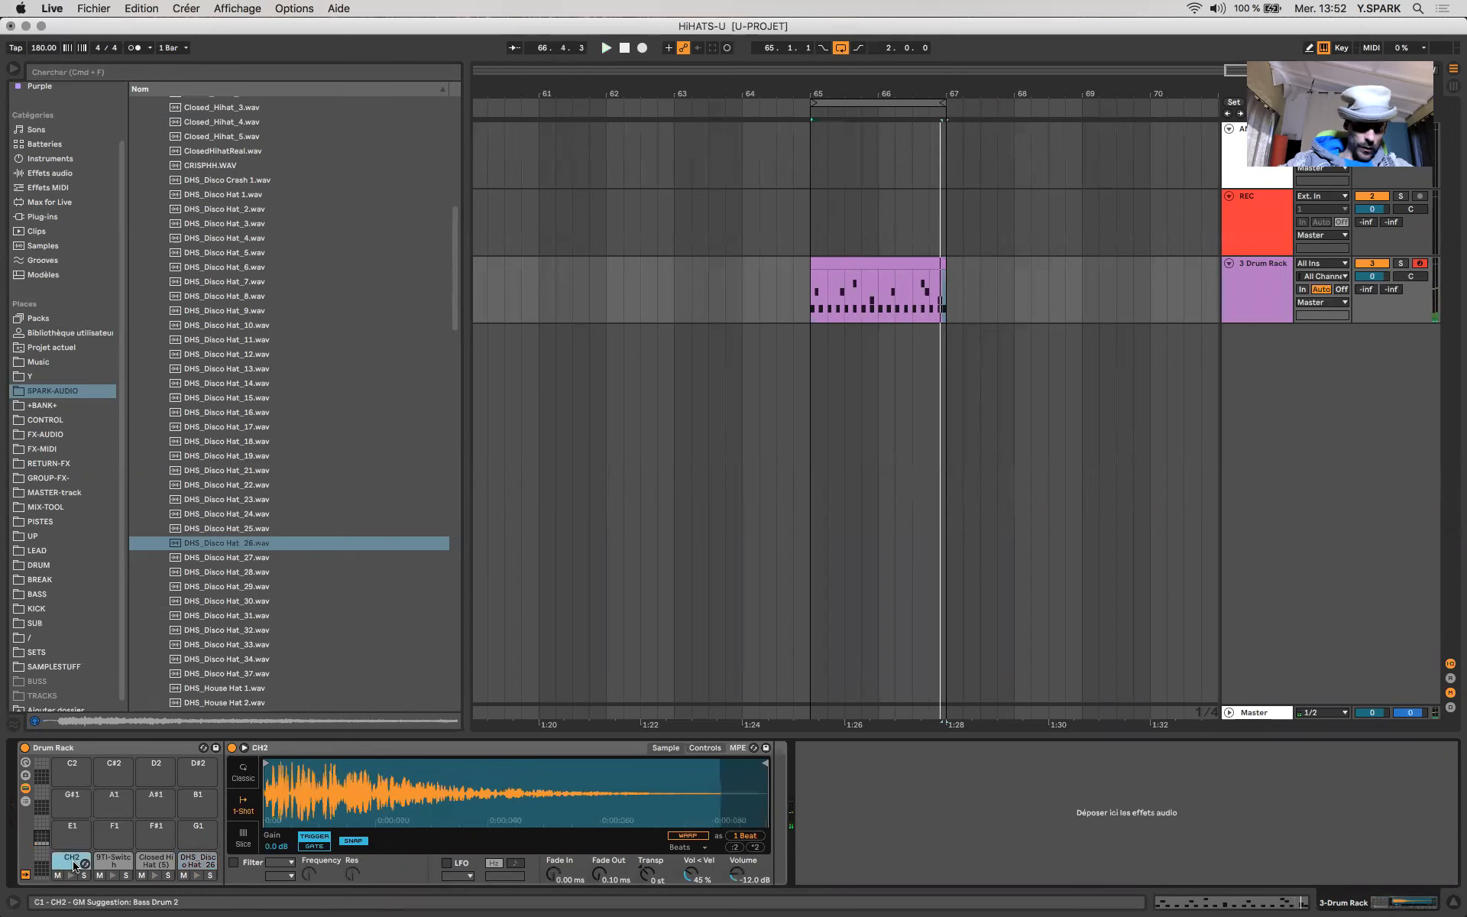
pyautogui.click(116, 864)
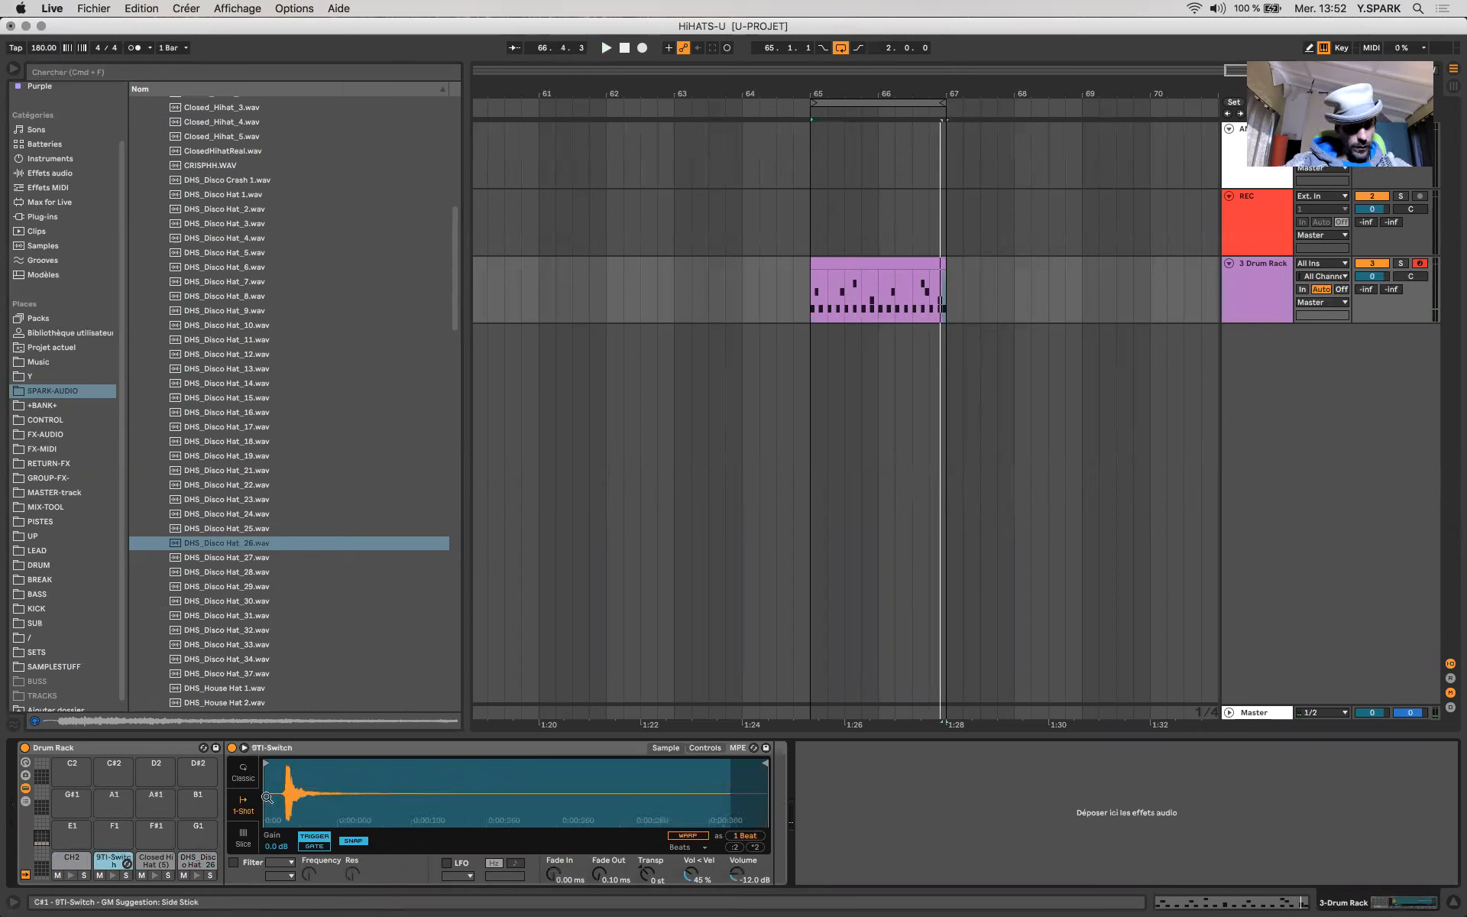
pyautogui.moveTo(266, 797)
pyautogui.mouseDown()
pyautogui.moveTo(372, 778)
pyautogui.moveTo(364, 818)
pyautogui.mouseUp()
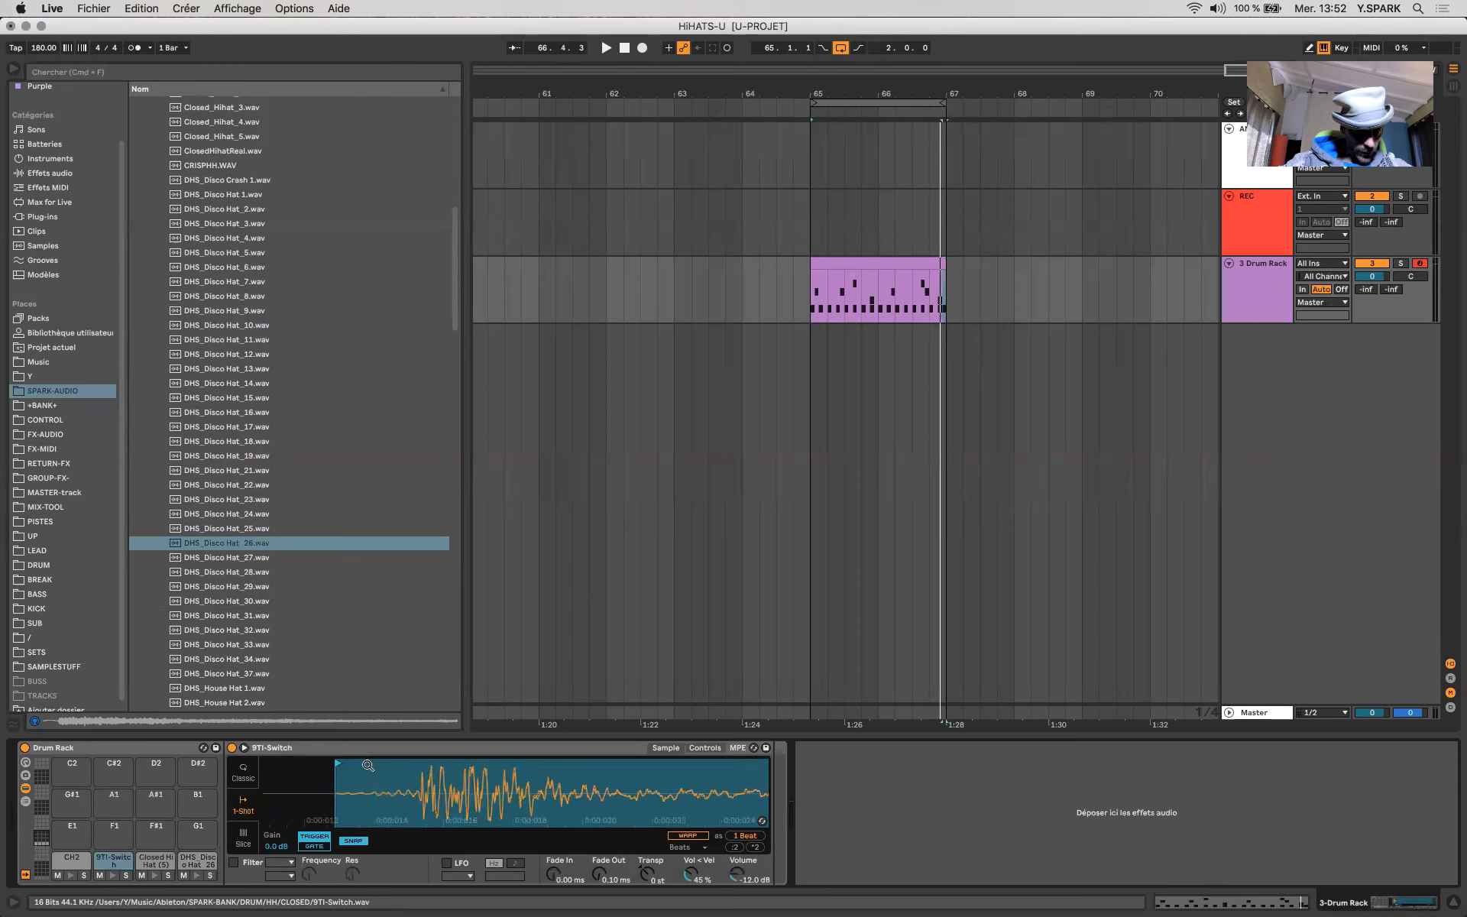
pyautogui.moveTo(341, 762); pyautogui.dragTo(332, 768)
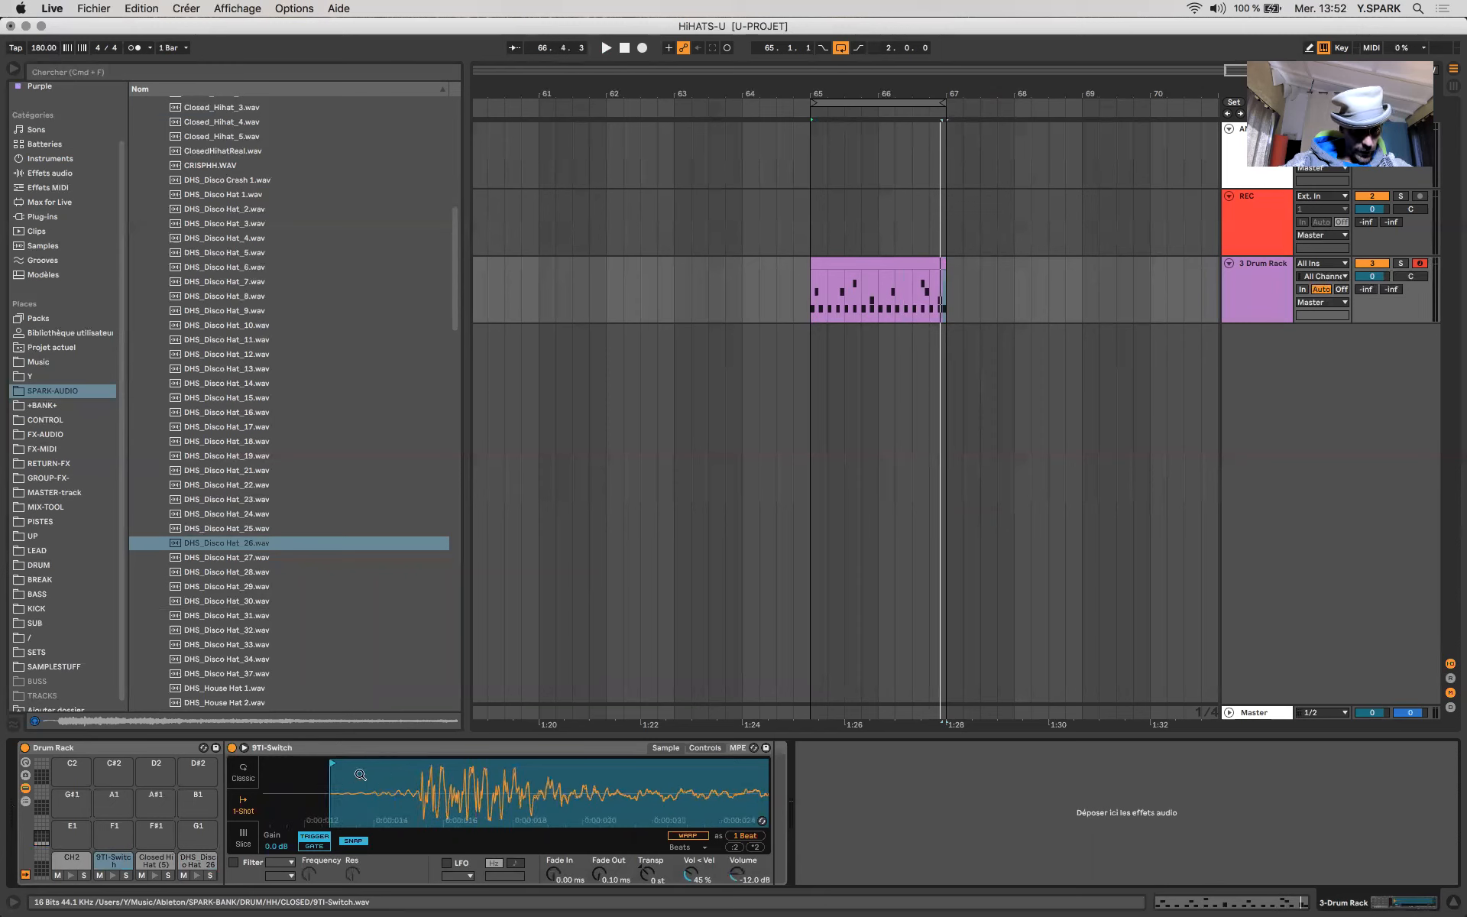
pyautogui.moveTo(451, 781); pyautogui.dragTo(450, 761)
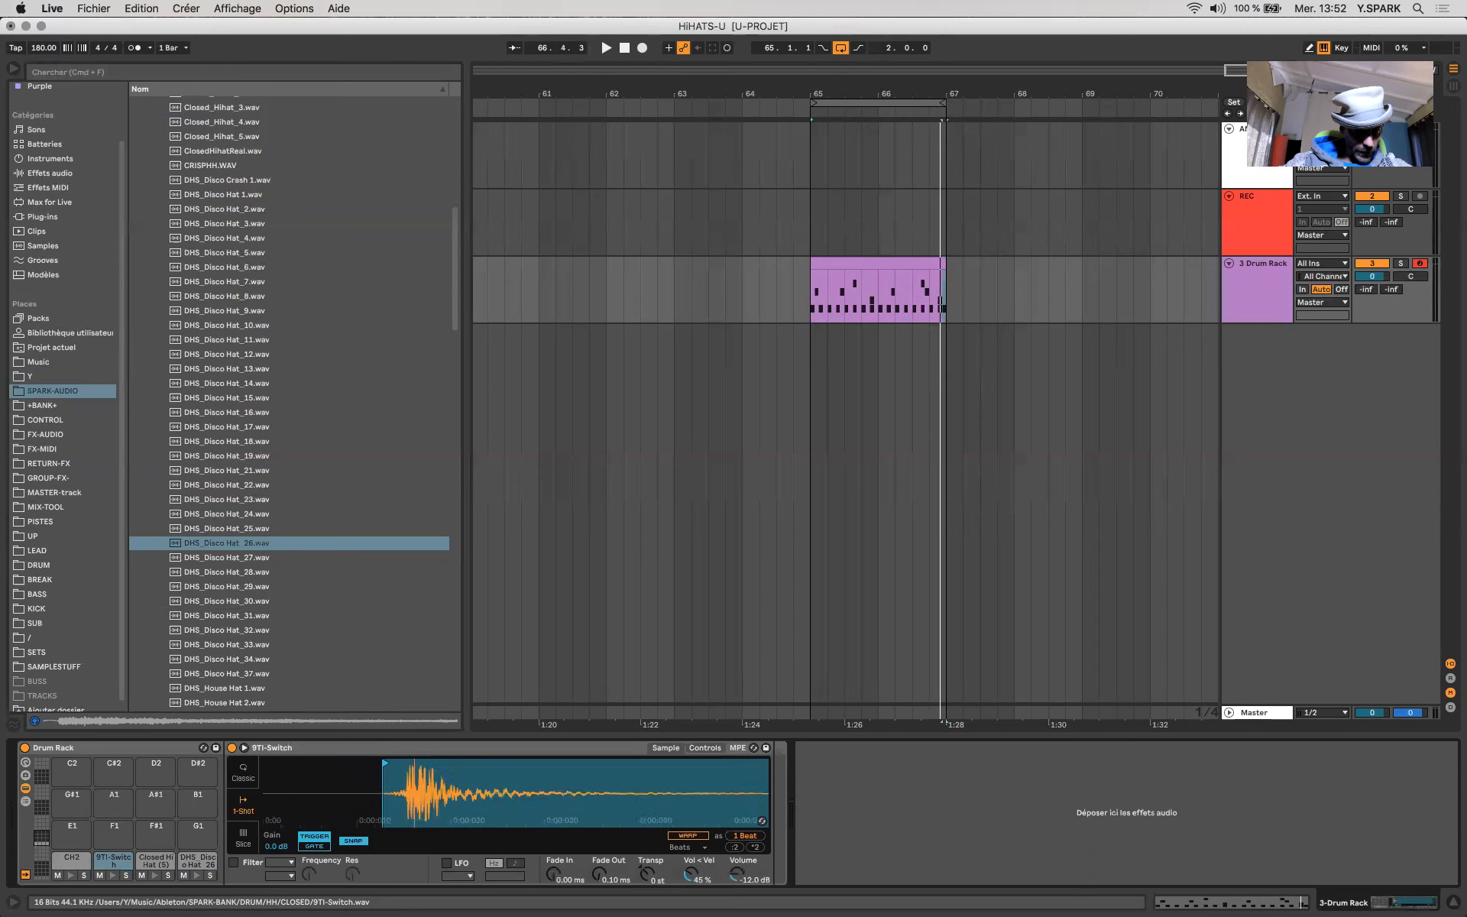
pyautogui.click(113, 875)
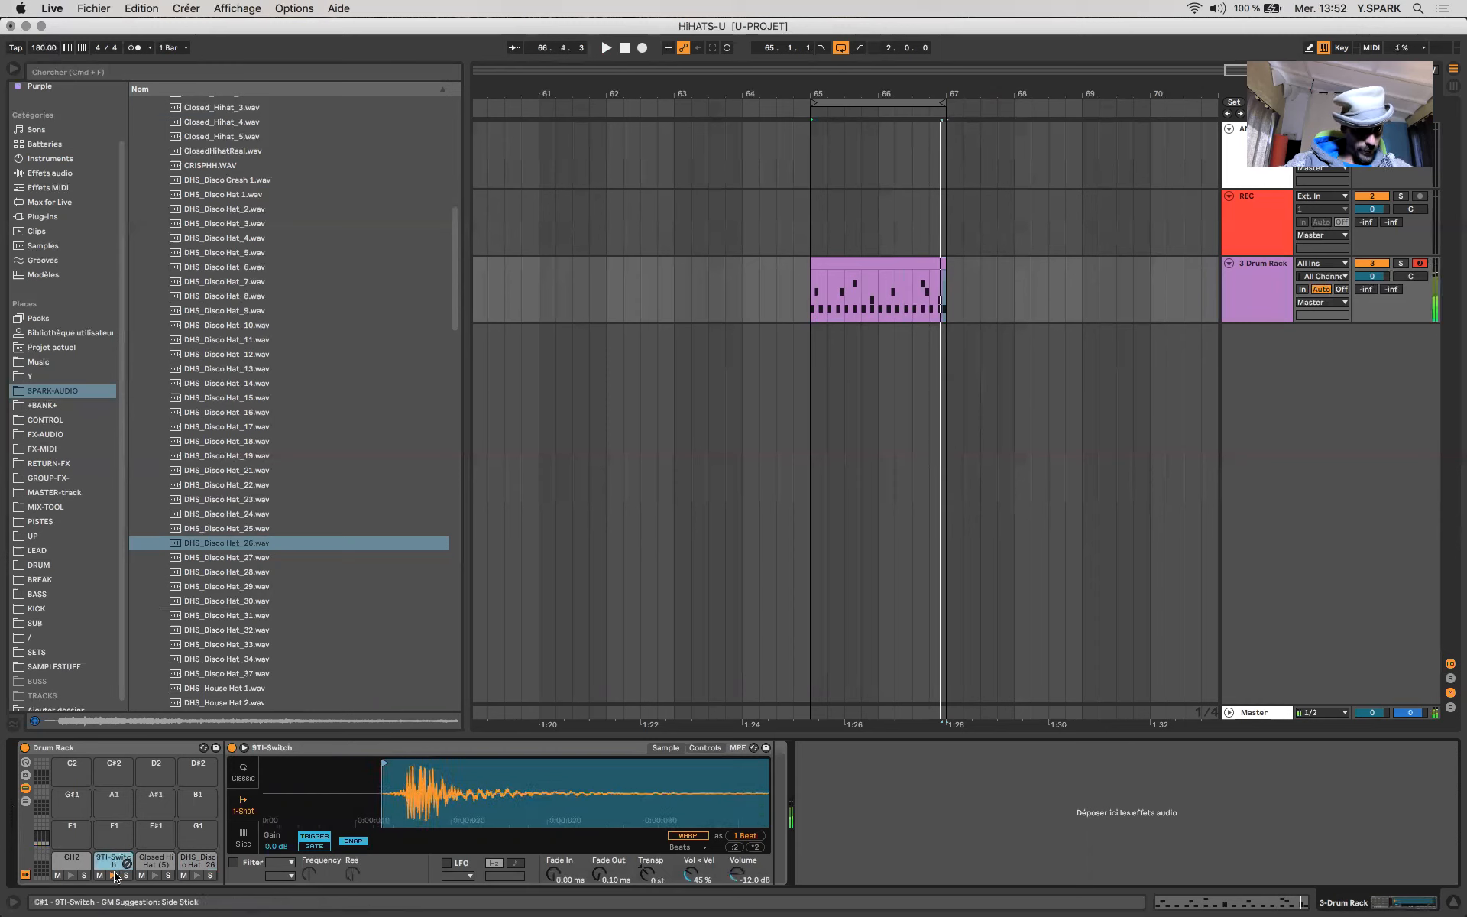
# - Trim the CH2 sample's start and end around its attack and set its fade-out to 3.37 ms while listening to the loop
pyautogui.click(72, 861)
pyautogui.moveTo(264, 770)
pyautogui.mouseDown()
pyautogui.moveTo(264, 814)
pyautogui.moveTo(366, 768)
pyautogui.moveTo(526, 778)
pyautogui.moveTo(517, 799)
pyautogui.moveTo(458, 822)
pyautogui.mouseUp()
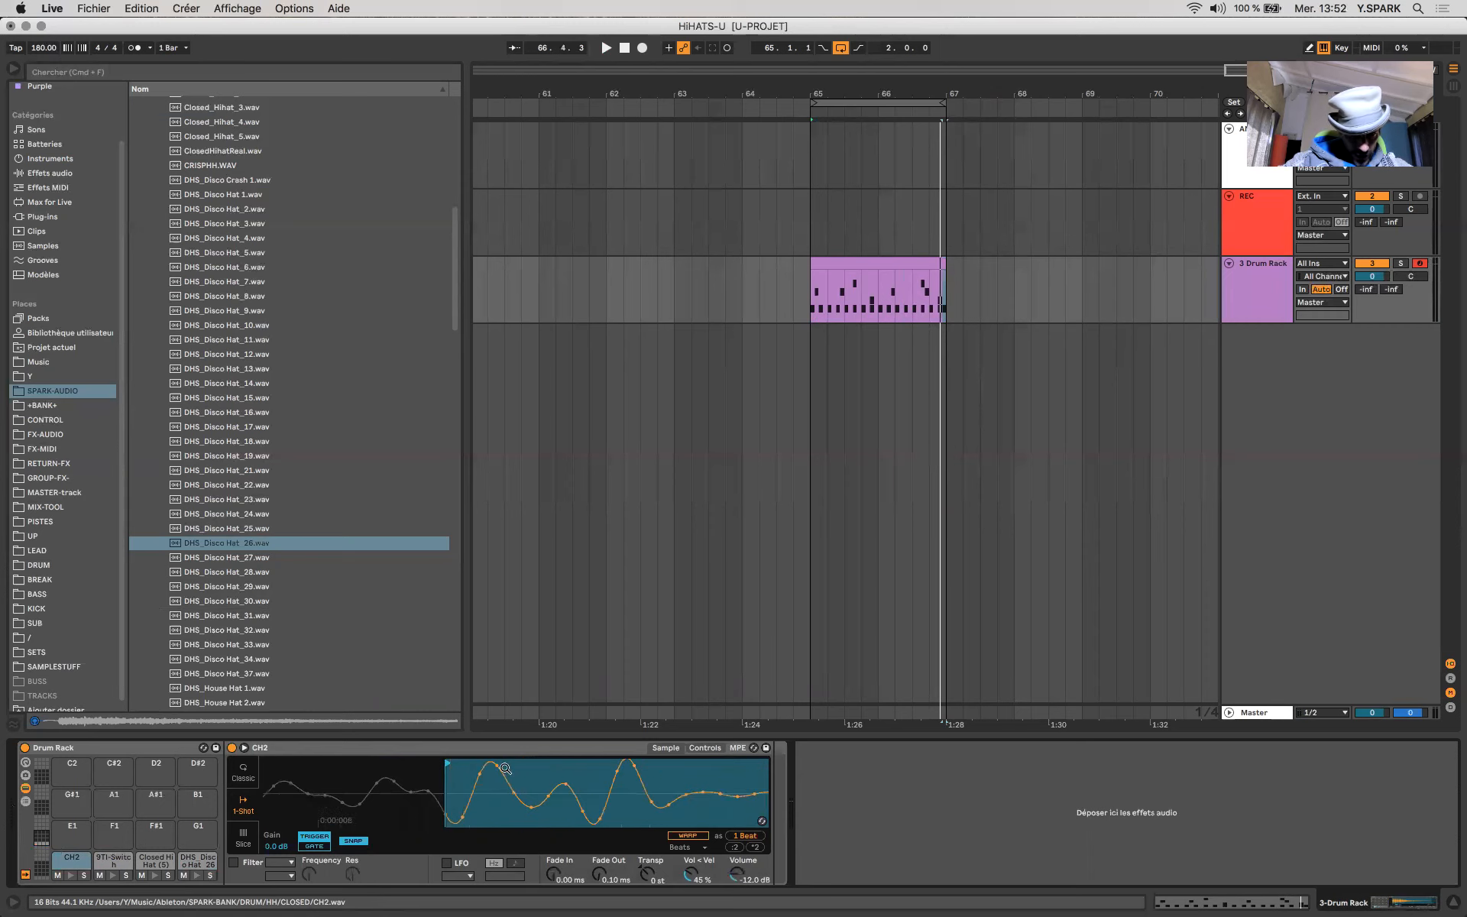
pyautogui.moveTo(452, 764)
pyautogui.mouseDown()
pyautogui.moveTo(481, 775)
pyautogui.moveTo(483, 752)
pyautogui.mouseUp()
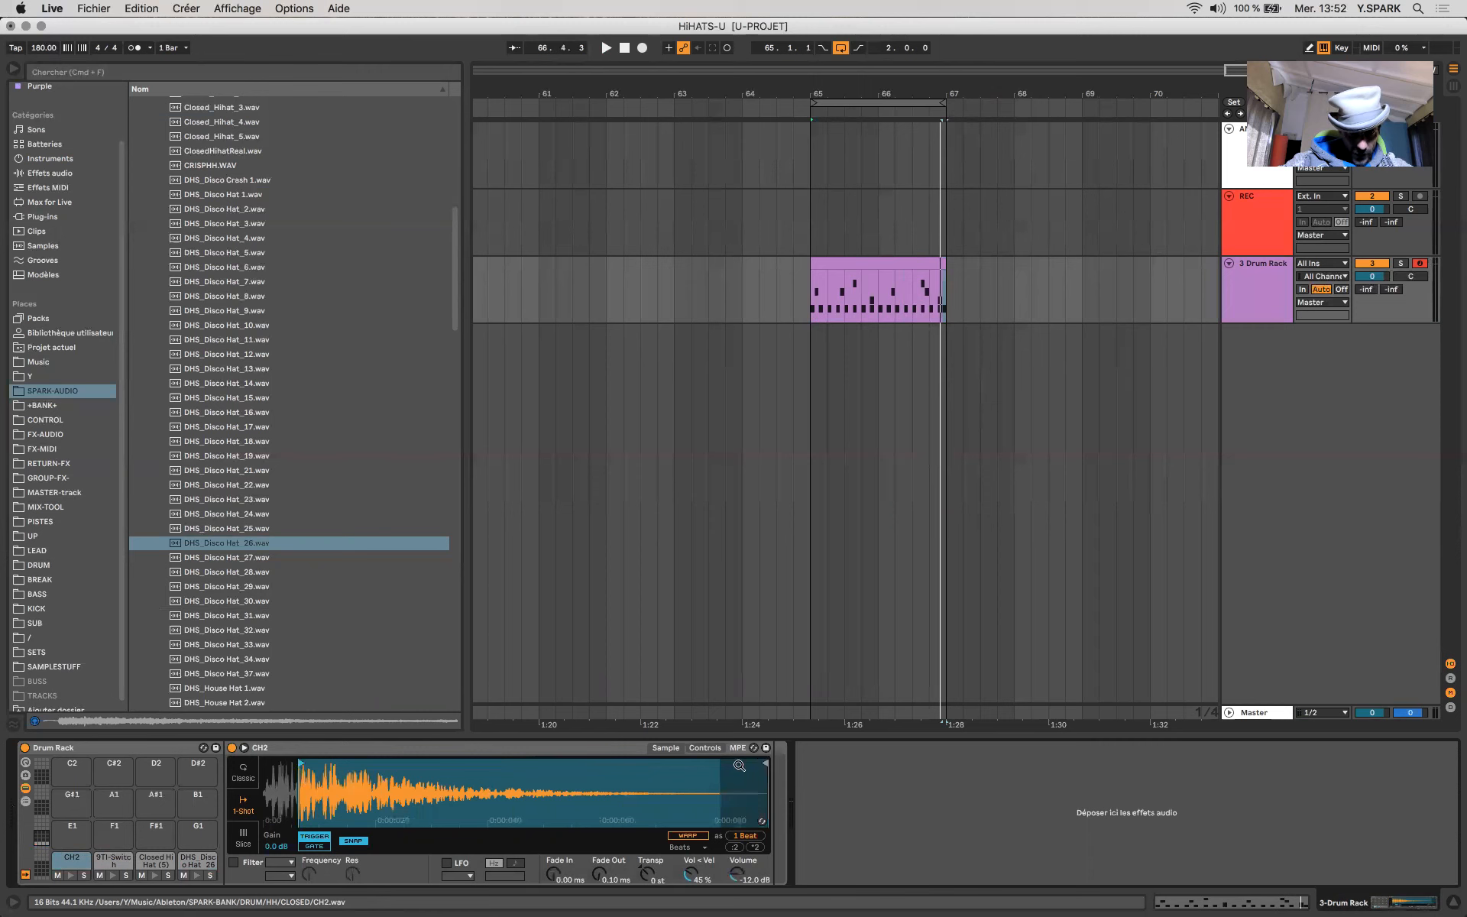
pyautogui.press('space')
pyautogui.moveTo(764, 764); pyautogui.dragTo(381, 781)
pyautogui.moveTo(600, 873)
pyautogui.mouseDown()
pyautogui.moveTo(599, 848)
pyautogui.moveTo(600, 863)
pyautogui.mouseUp()
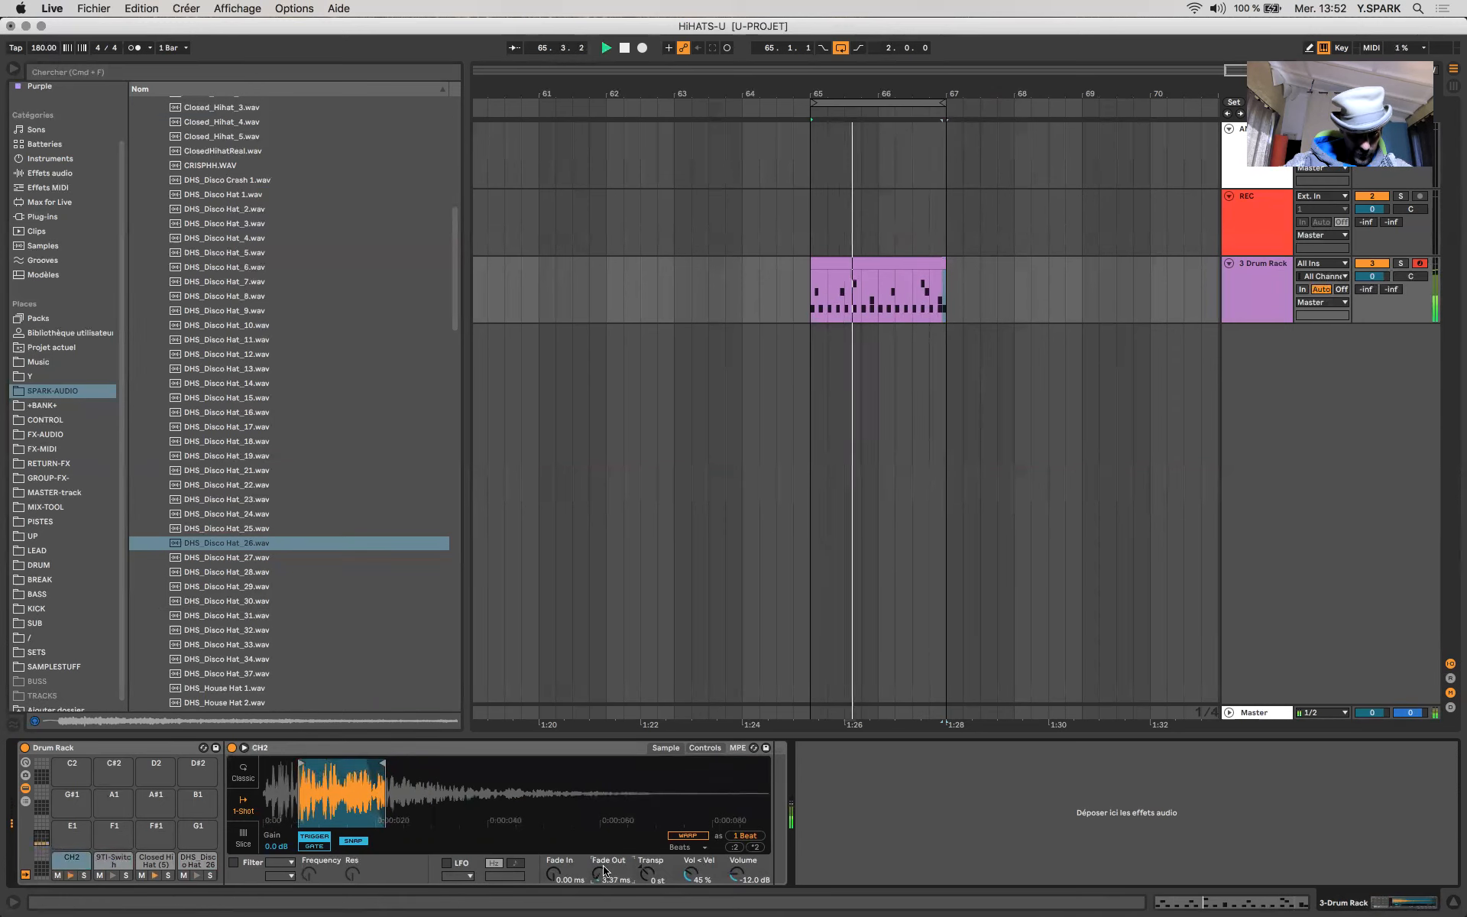
pyautogui.moveTo(384, 765); pyautogui.dragTo(403, 770)
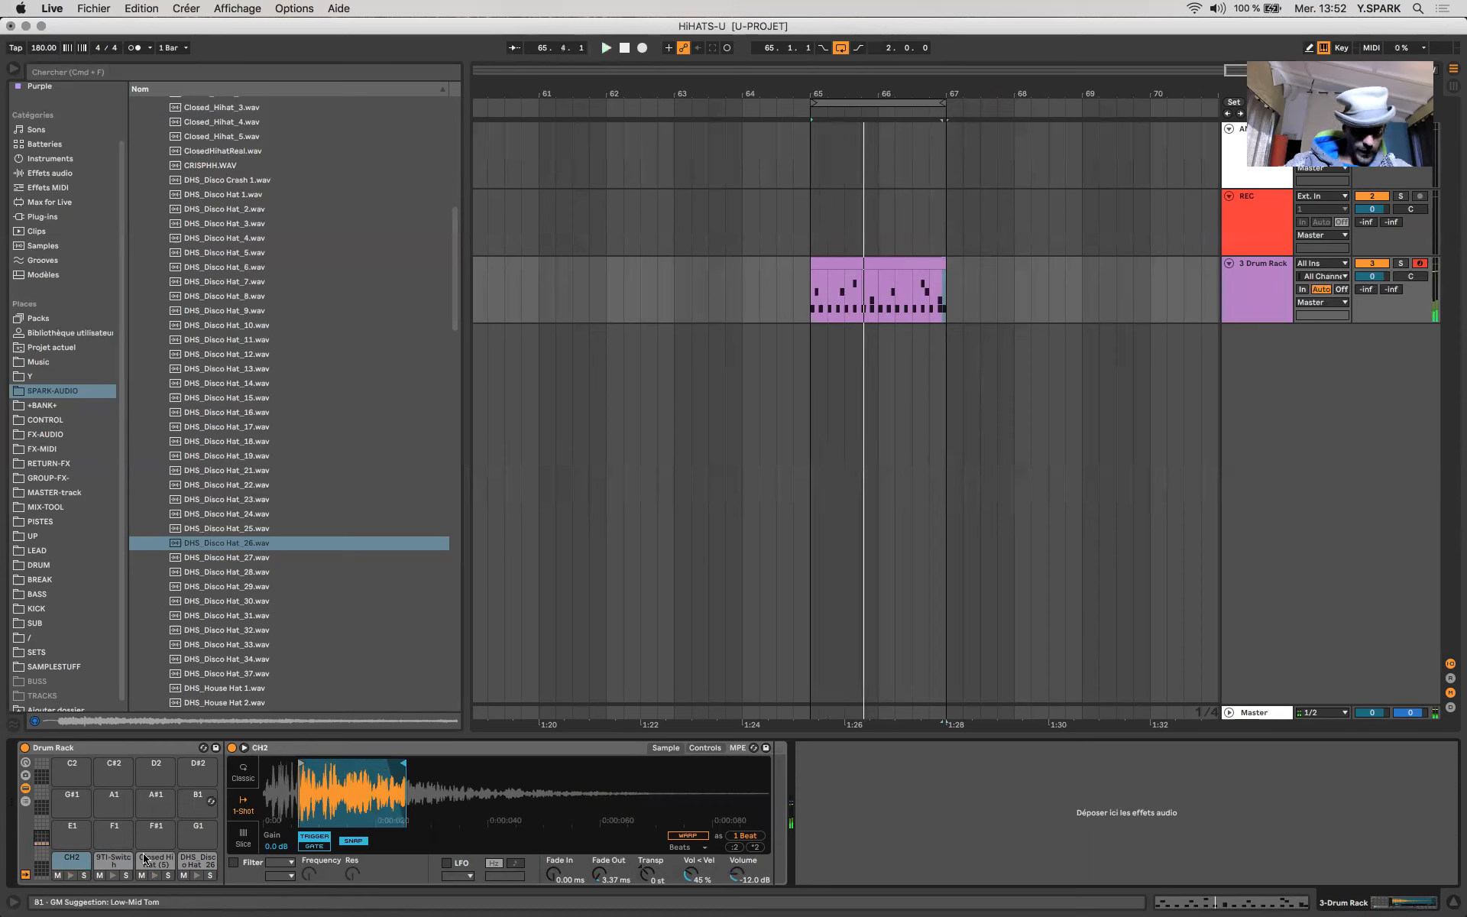
# - Trim the start of the Closed Hi Hat (5) sample slightly and raise its volume to -0.57 dB during playback
pyautogui.click(103, 862)
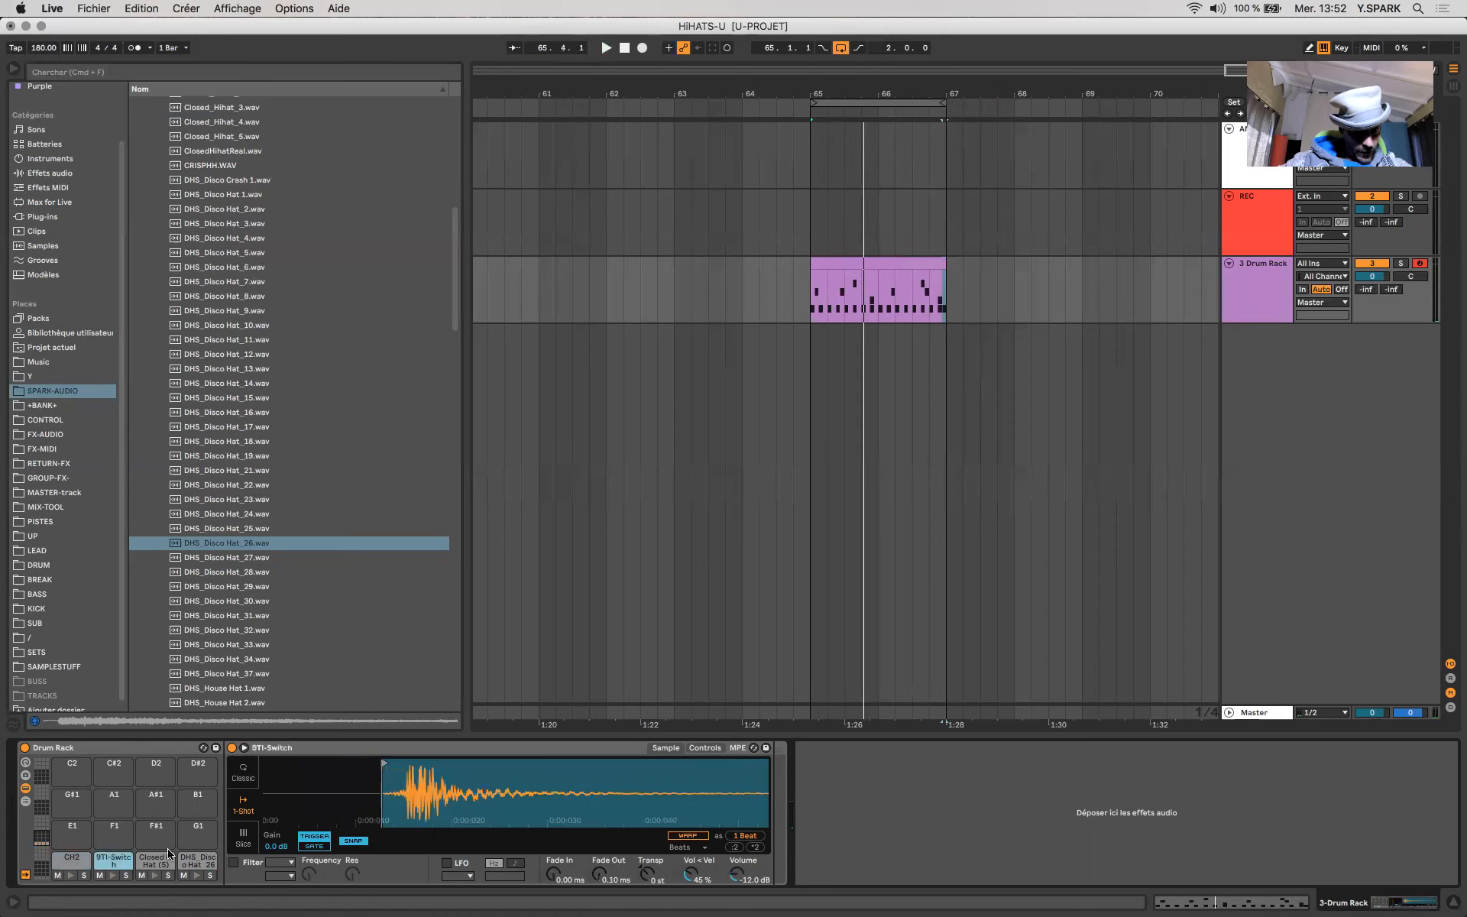
pyautogui.click(152, 862)
pyautogui.moveTo(266, 763); pyautogui.dragTo(275, 763)
pyautogui.press('space')
pyautogui.moveTo(740, 872)
pyautogui.mouseDown()
pyautogui.moveTo(739, 826)
pyautogui.moveTo(738, 867)
pyautogui.moveTo(737, 844)
pyautogui.mouseUp()
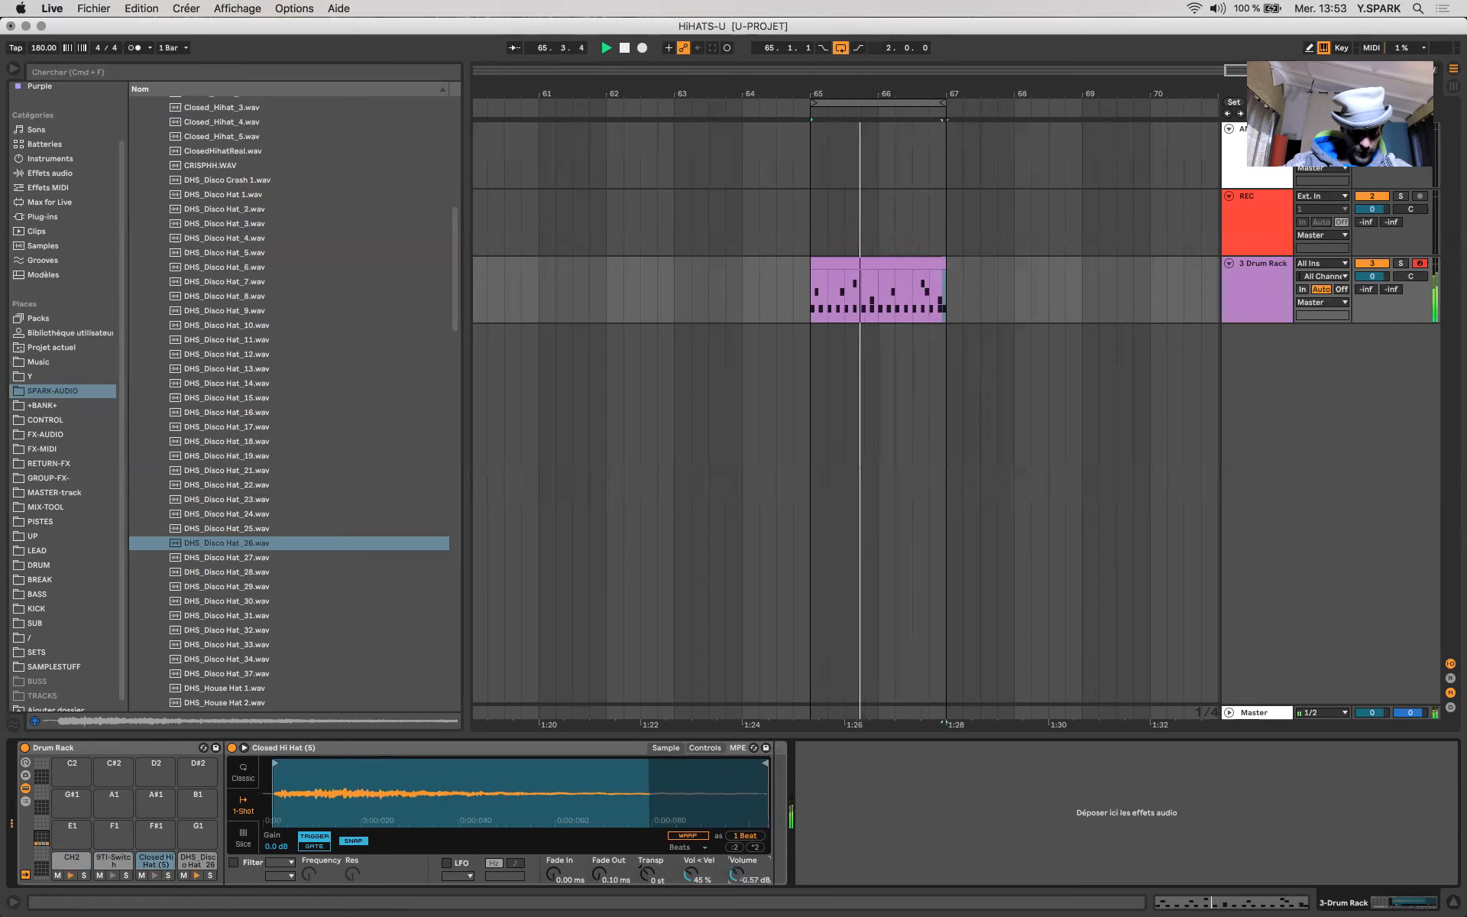
# - Trim the start of the DHS_Disco Hat_26 sample to its attack and audition the pad with different end points
pyautogui.click(194, 861)
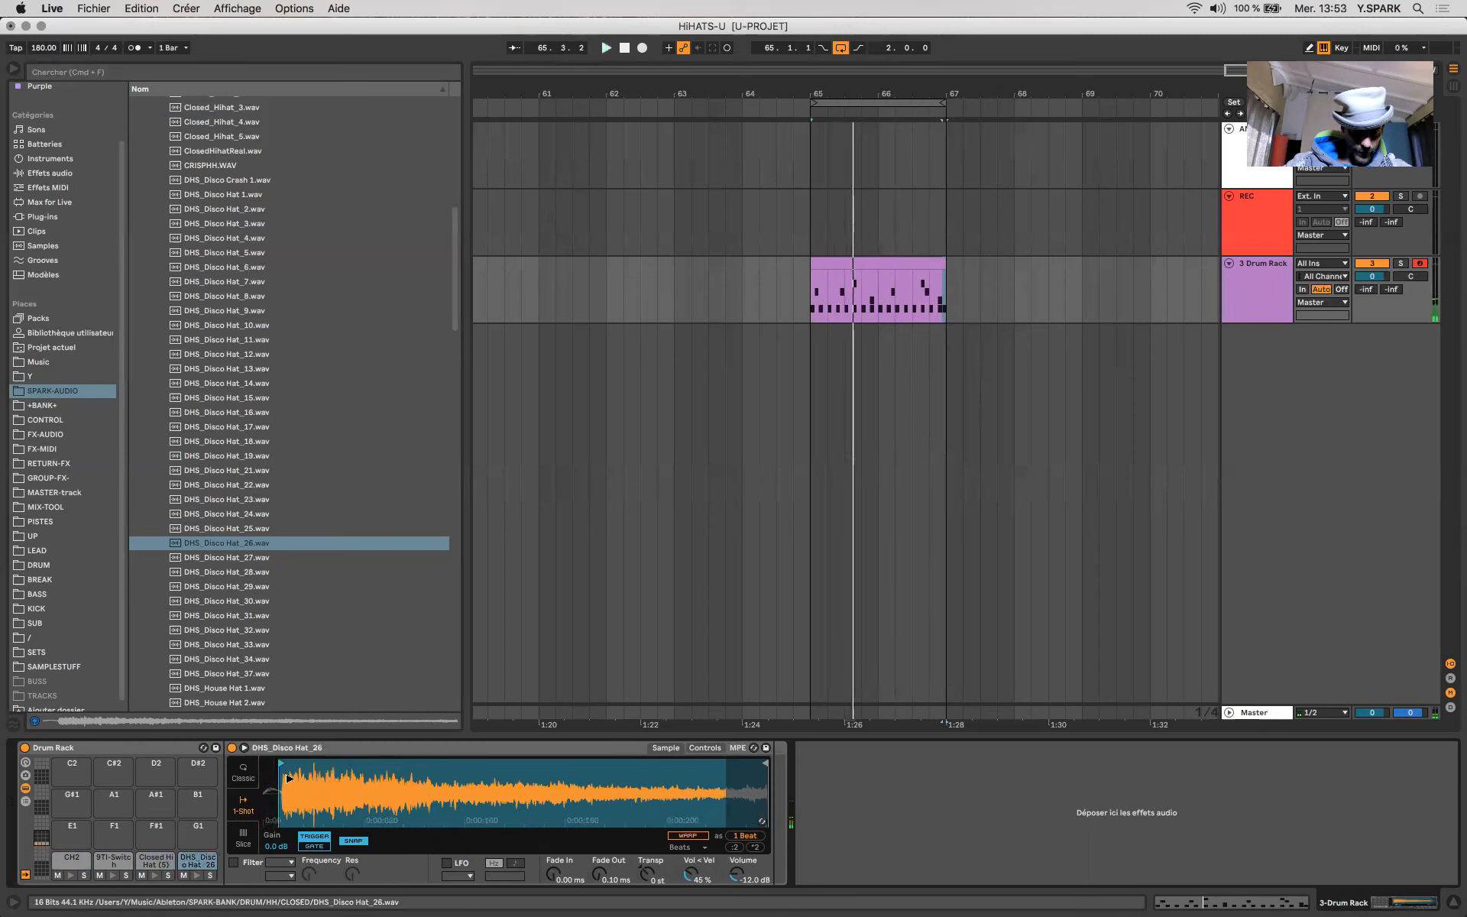
pyautogui.moveTo(287, 781)
pyautogui.mouseDown()
pyautogui.moveTo(289, 795)
pyautogui.moveTo(411, 781)
pyautogui.moveTo(376, 783)
pyautogui.moveTo(378, 806)
pyautogui.moveTo(403, 773)
pyautogui.moveTo(382, 773)
pyautogui.moveTo(399, 769)
pyautogui.mouseUp()
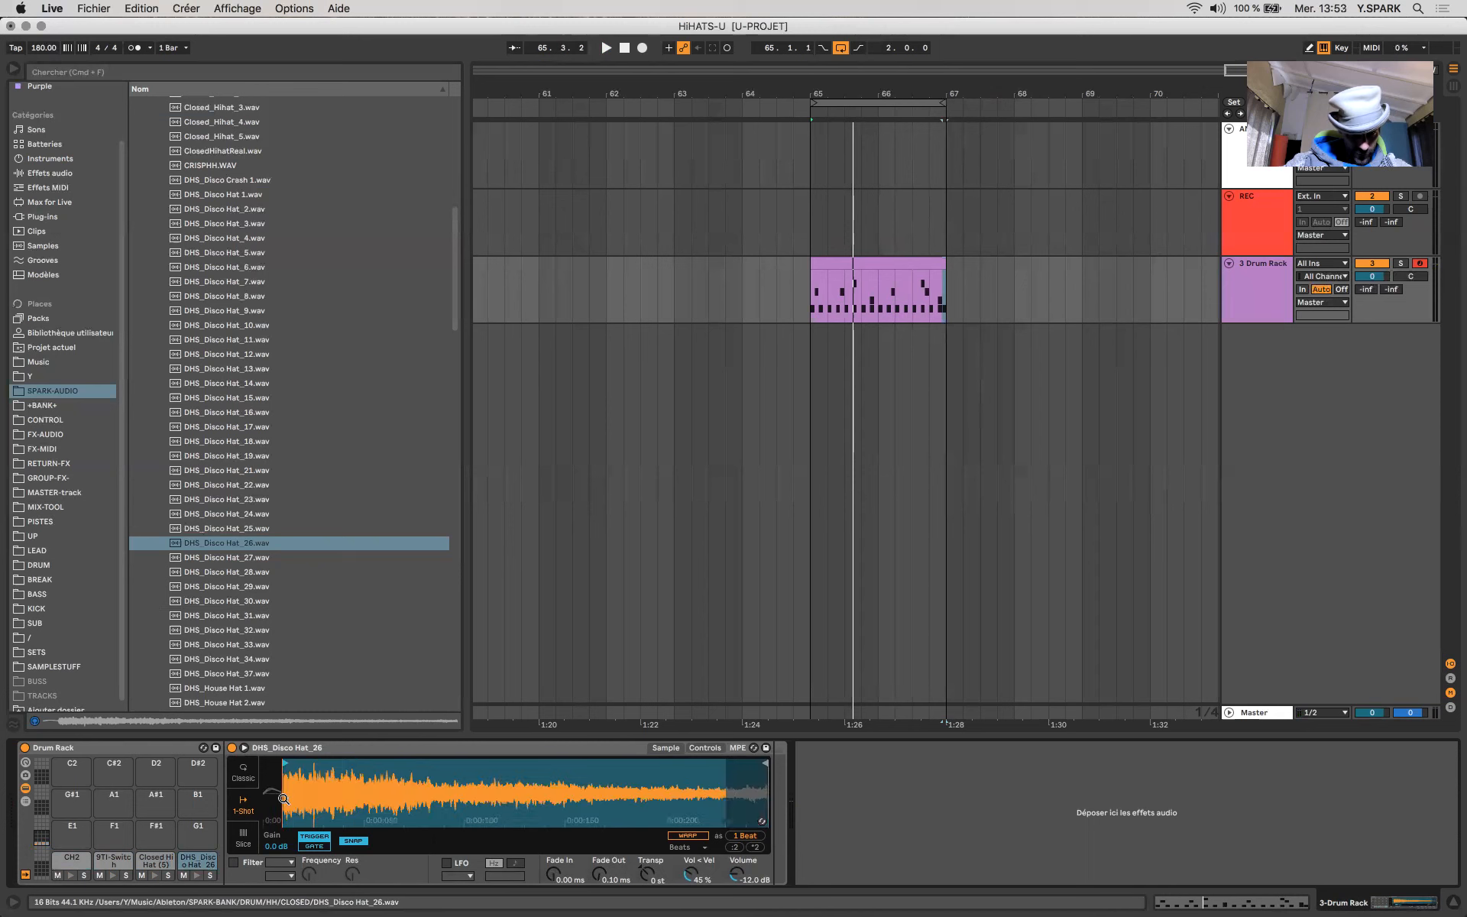
pyautogui.moveTo(667, 764); pyautogui.dragTo(500, 765)
pyautogui.click(197, 876)
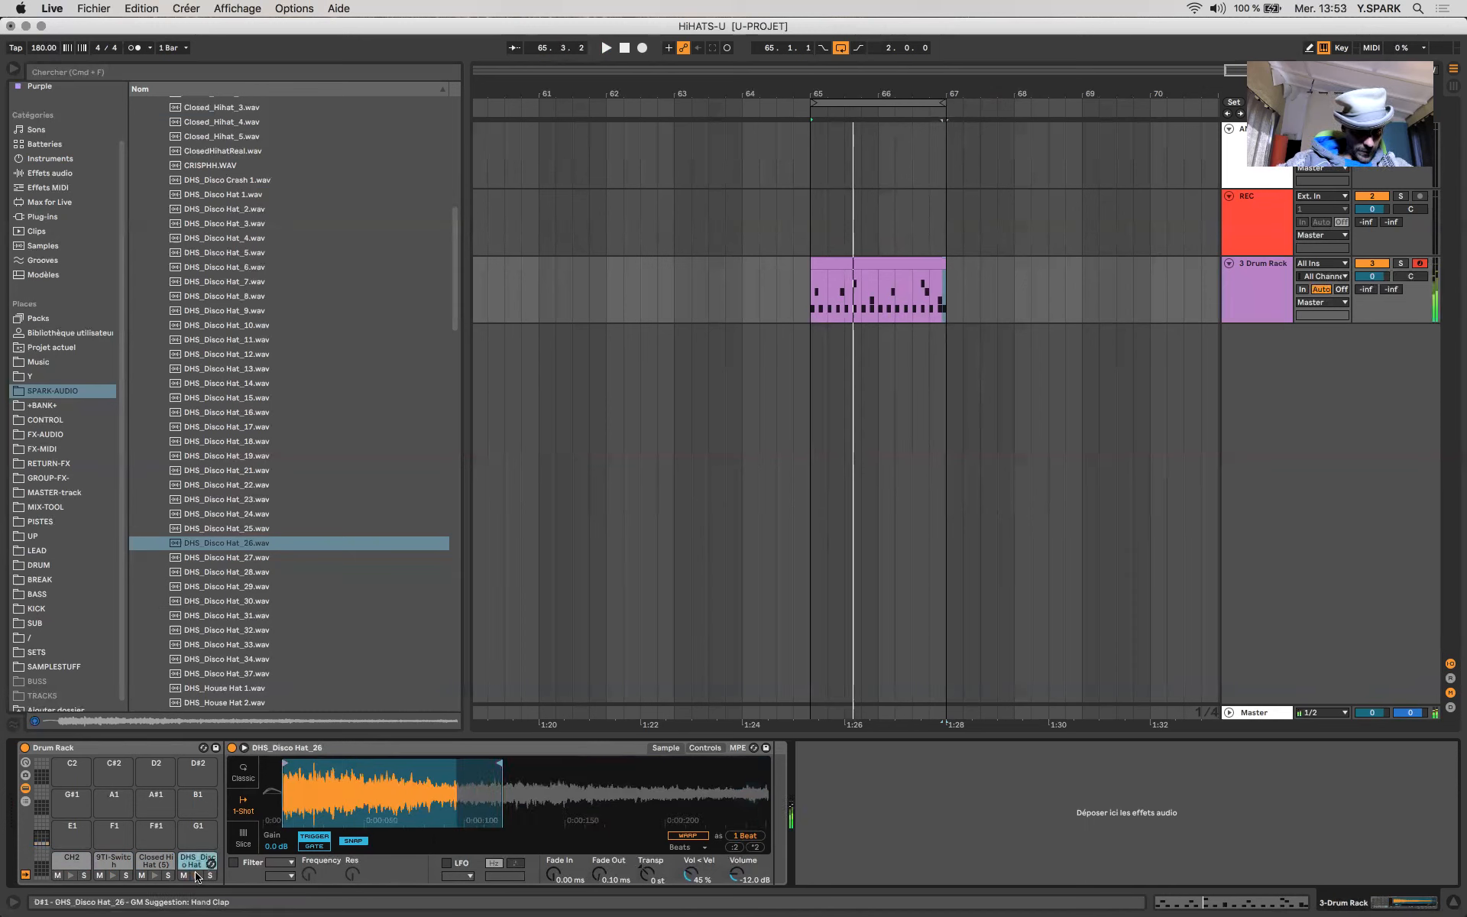
pyautogui.moveTo(495, 763); pyautogui.dragTo(703, 764)
pyautogui.click(198, 876)
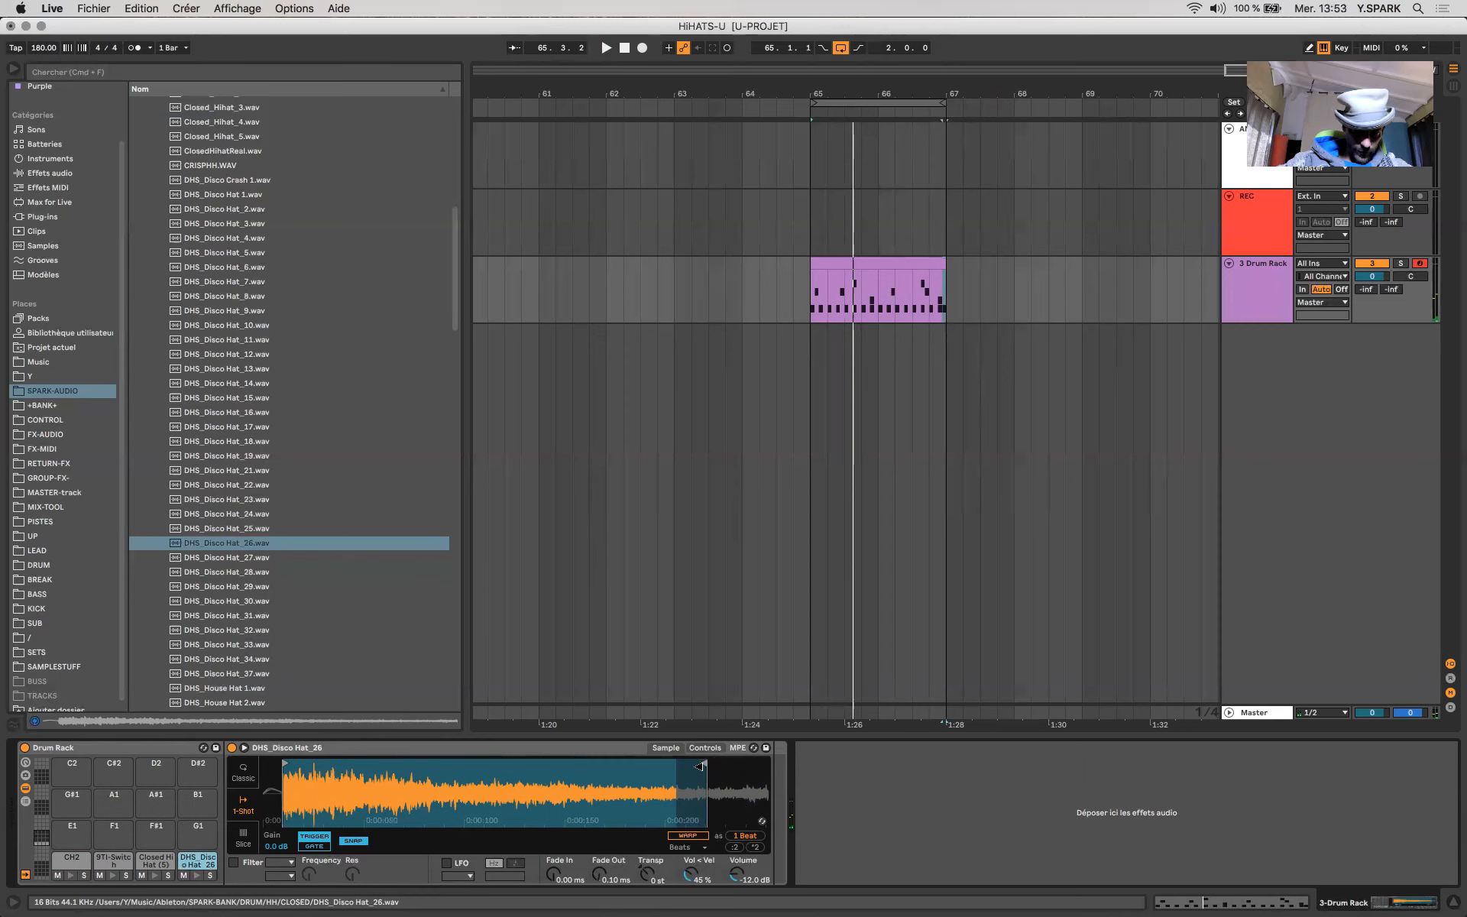
# - Shorten the end of the DHS_Disco Hat_26 sample, set its fade-out to 74.1 ms, and play the loop
pyautogui.moveTo(700, 765); pyautogui.dragTo(644, 764)
pyautogui.moveTo(599, 873)
pyautogui.mouseDown()
pyautogui.moveTo(599, 841)
pyautogui.moveTo(599, 894)
pyautogui.moveTo(605, 871)
pyautogui.mouseUp()
pyautogui.press('space')
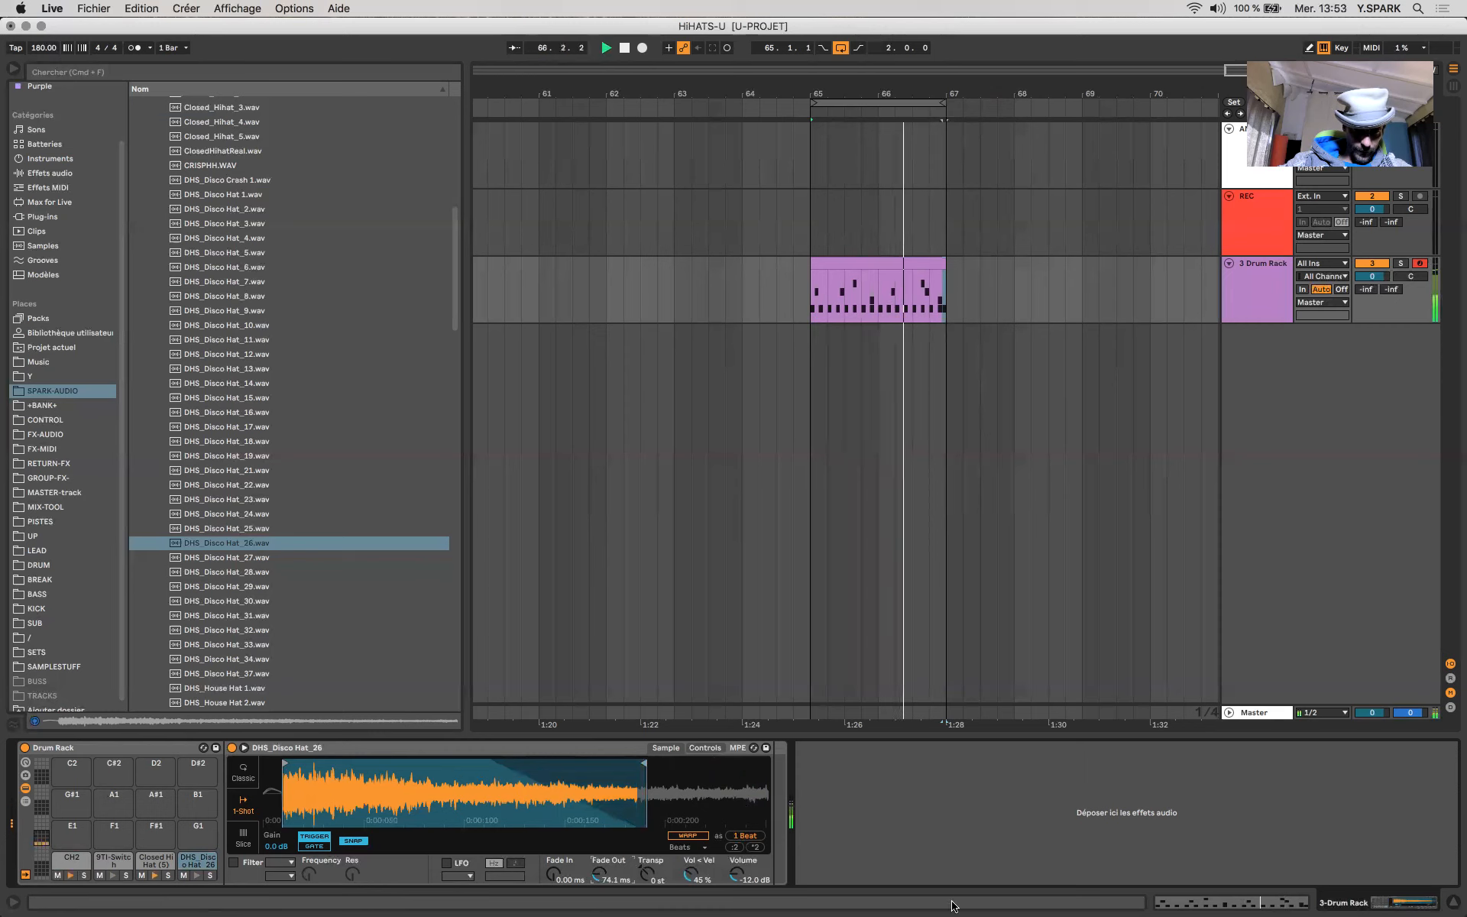
pyautogui.press('space')
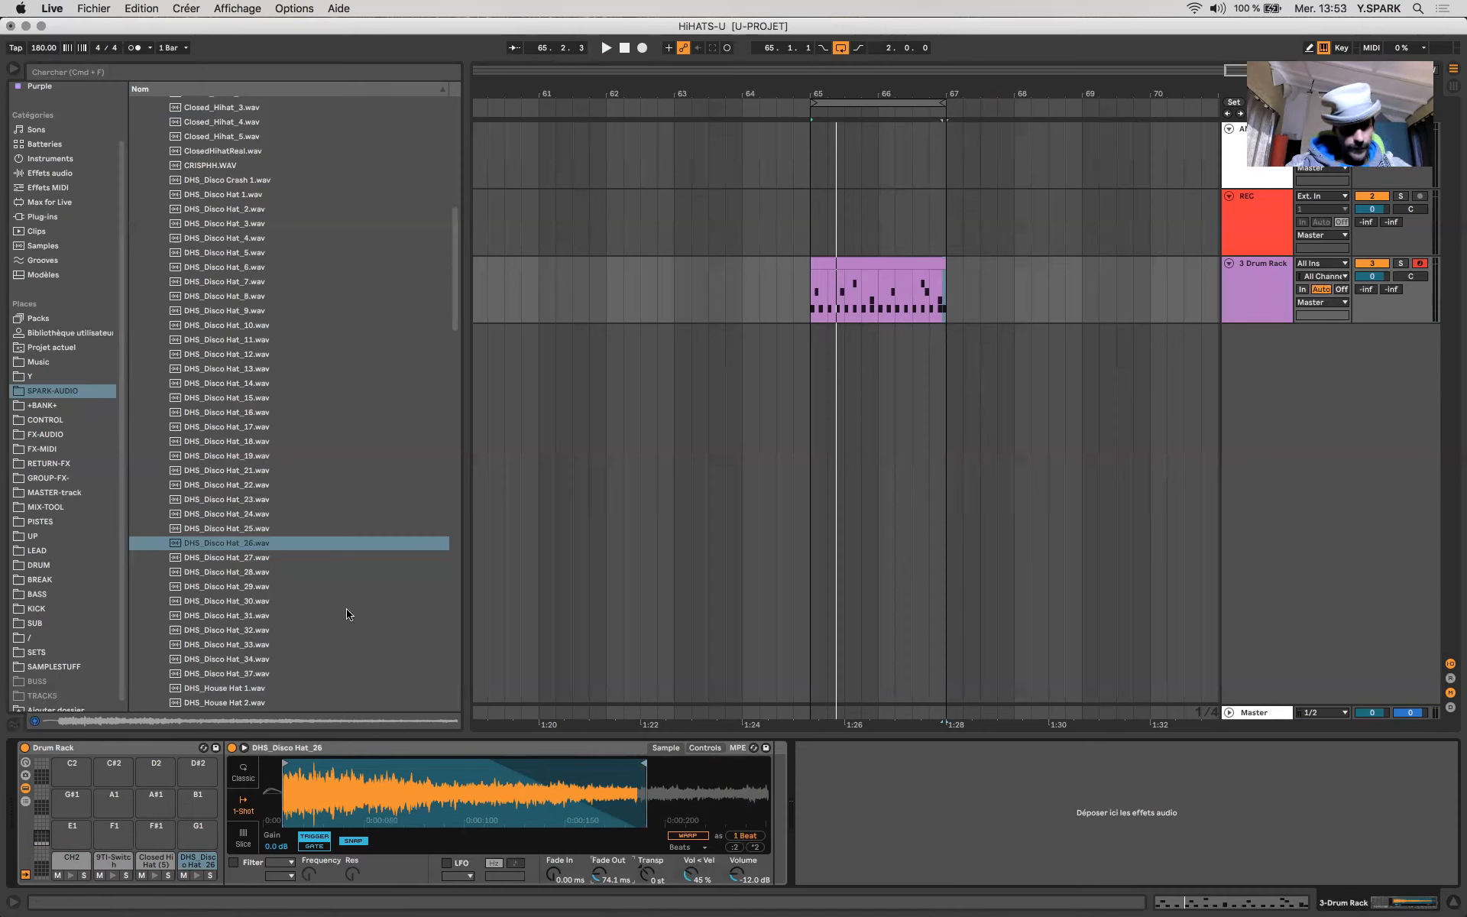
# - Insert the Amp audio effect from Drive & Color after the CH2 sample in that pad's chain
pyautogui.scroll(10, 349, 614)
pyautogui.click(71, 174)
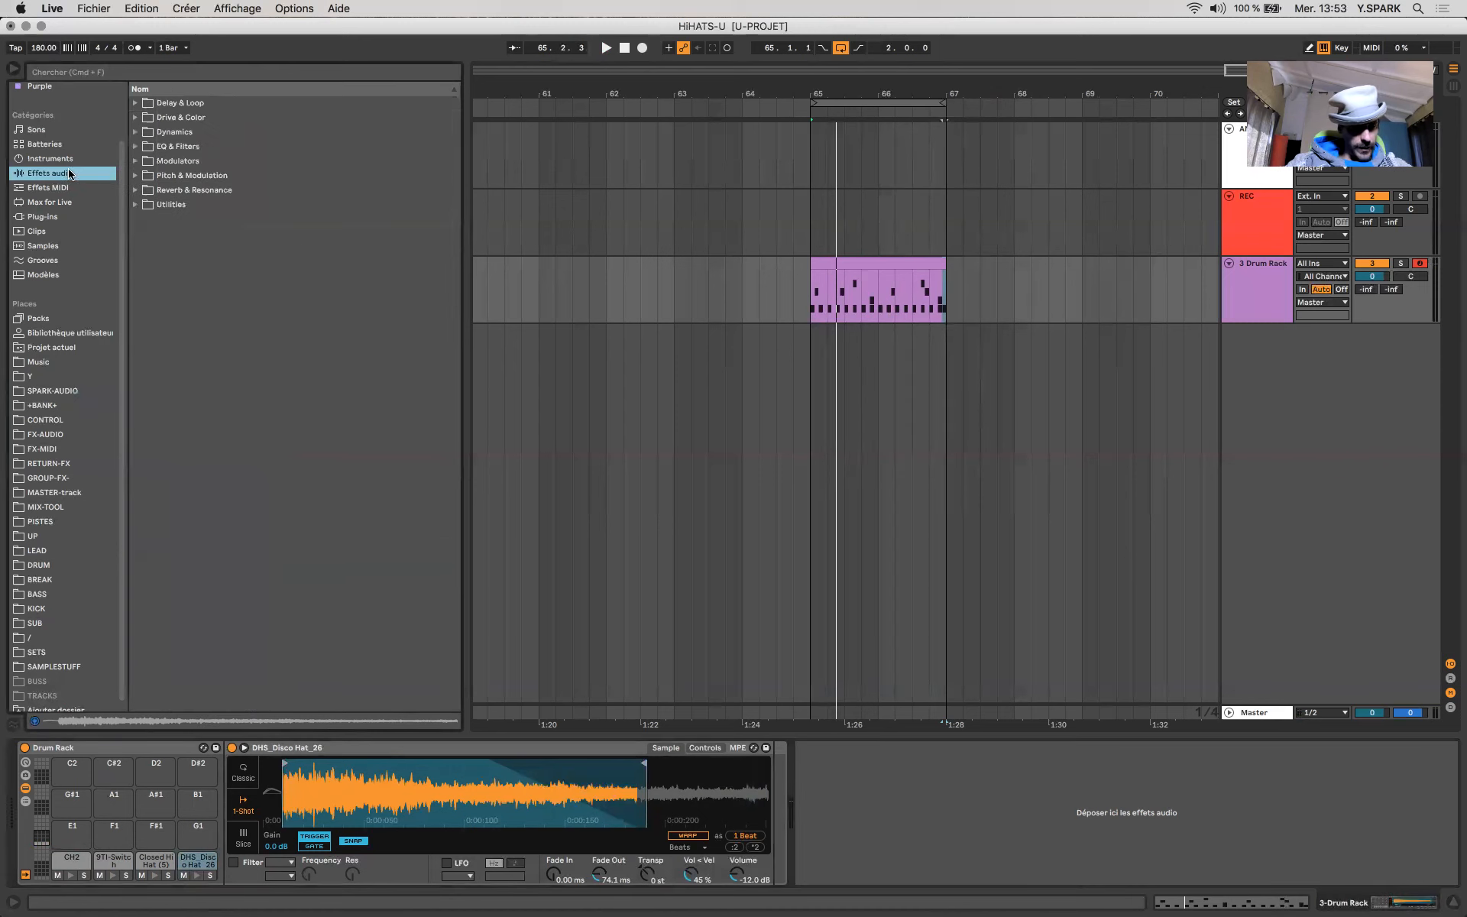
pyautogui.click(67, 871)
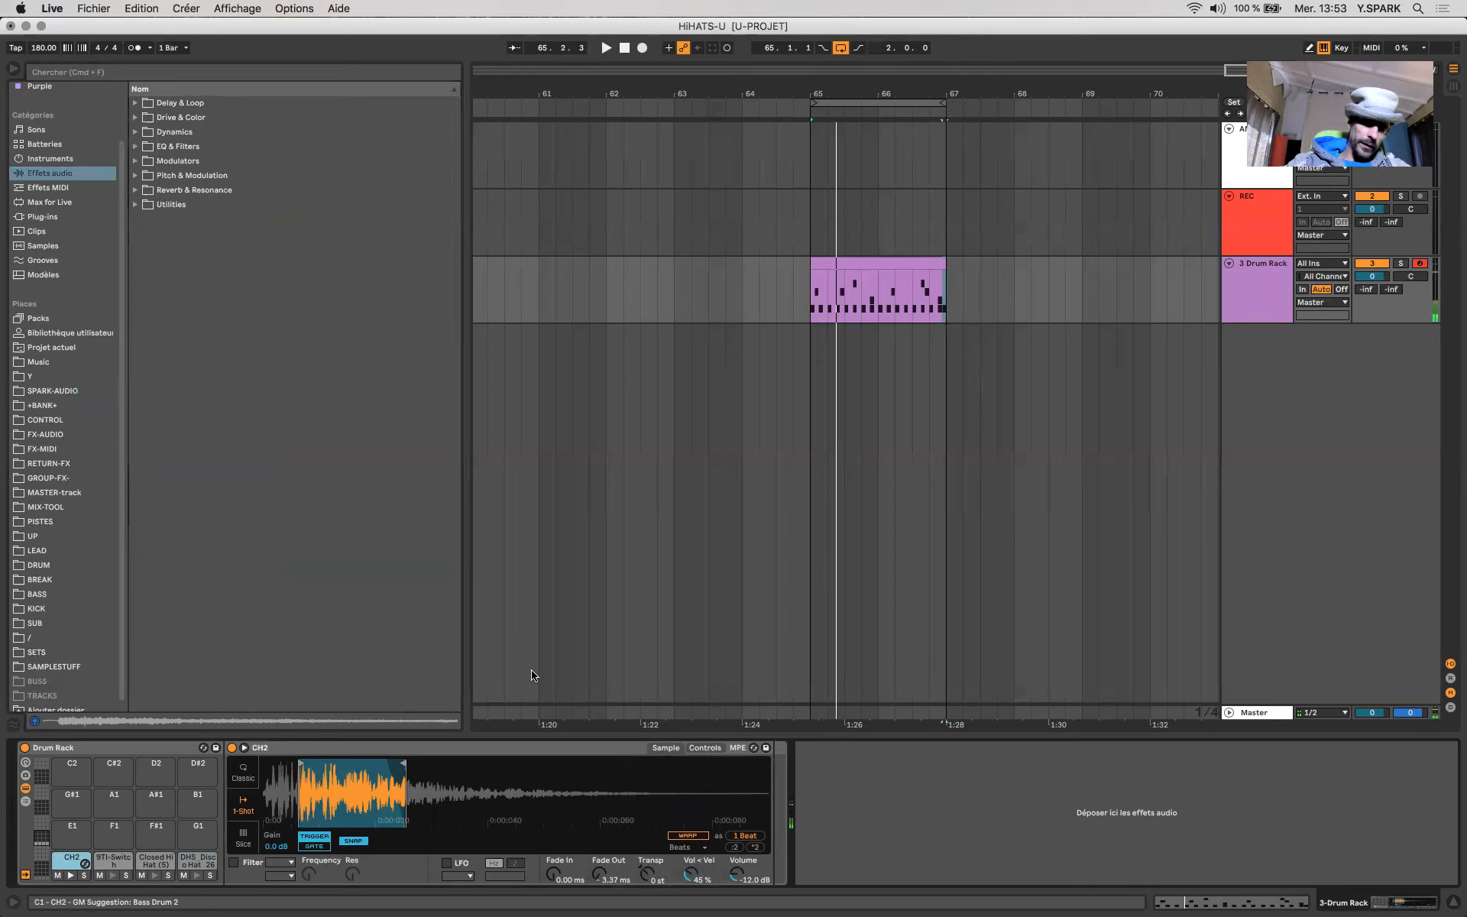
pyautogui.click(47, 177)
pyautogui.click(137, 118)
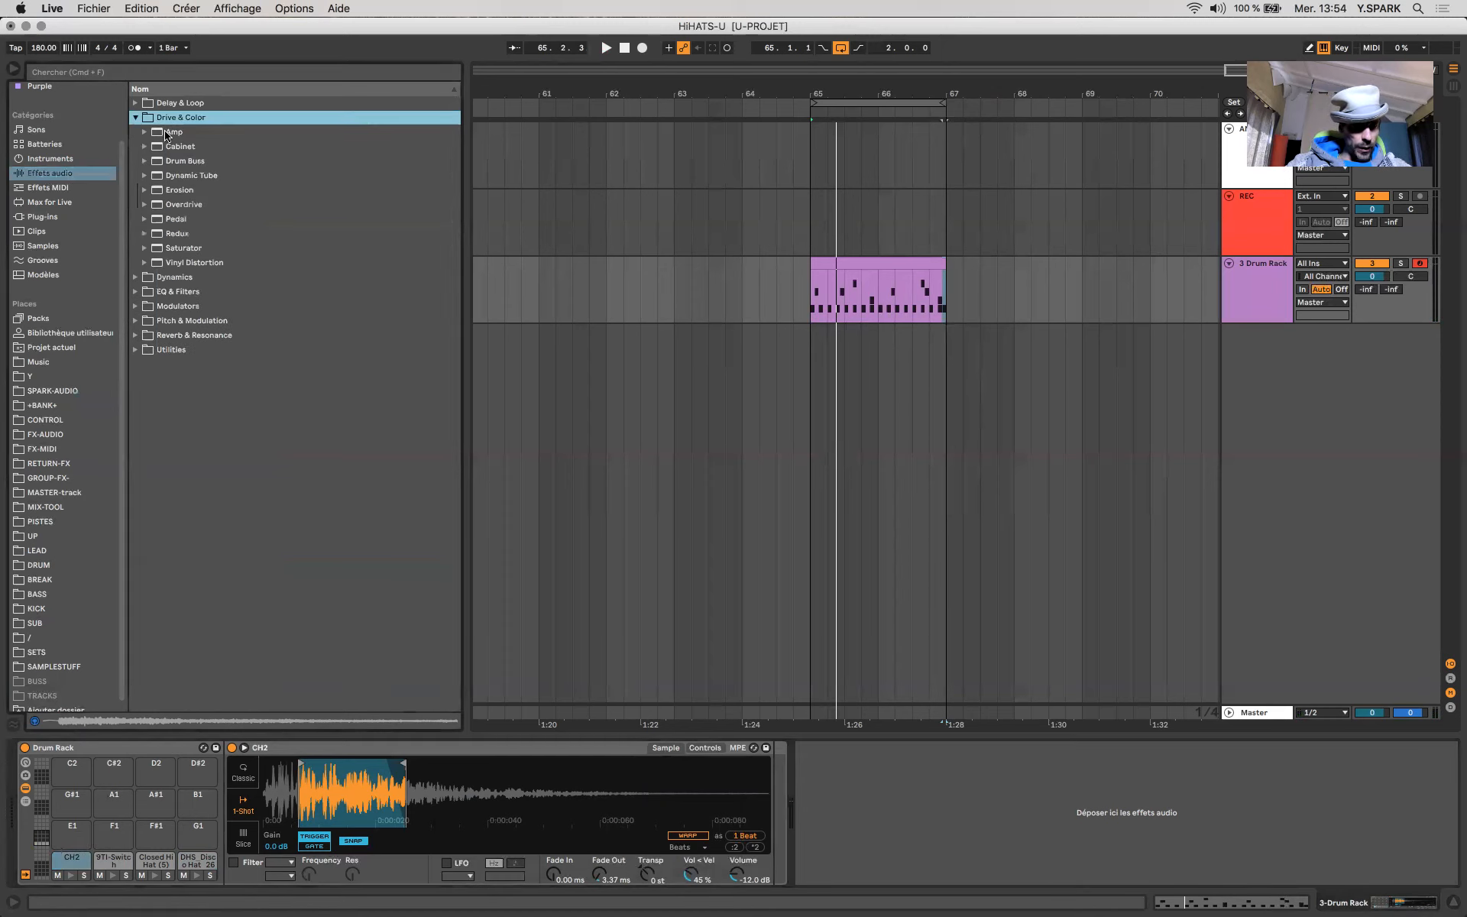
pyautogui.click(168, 132)
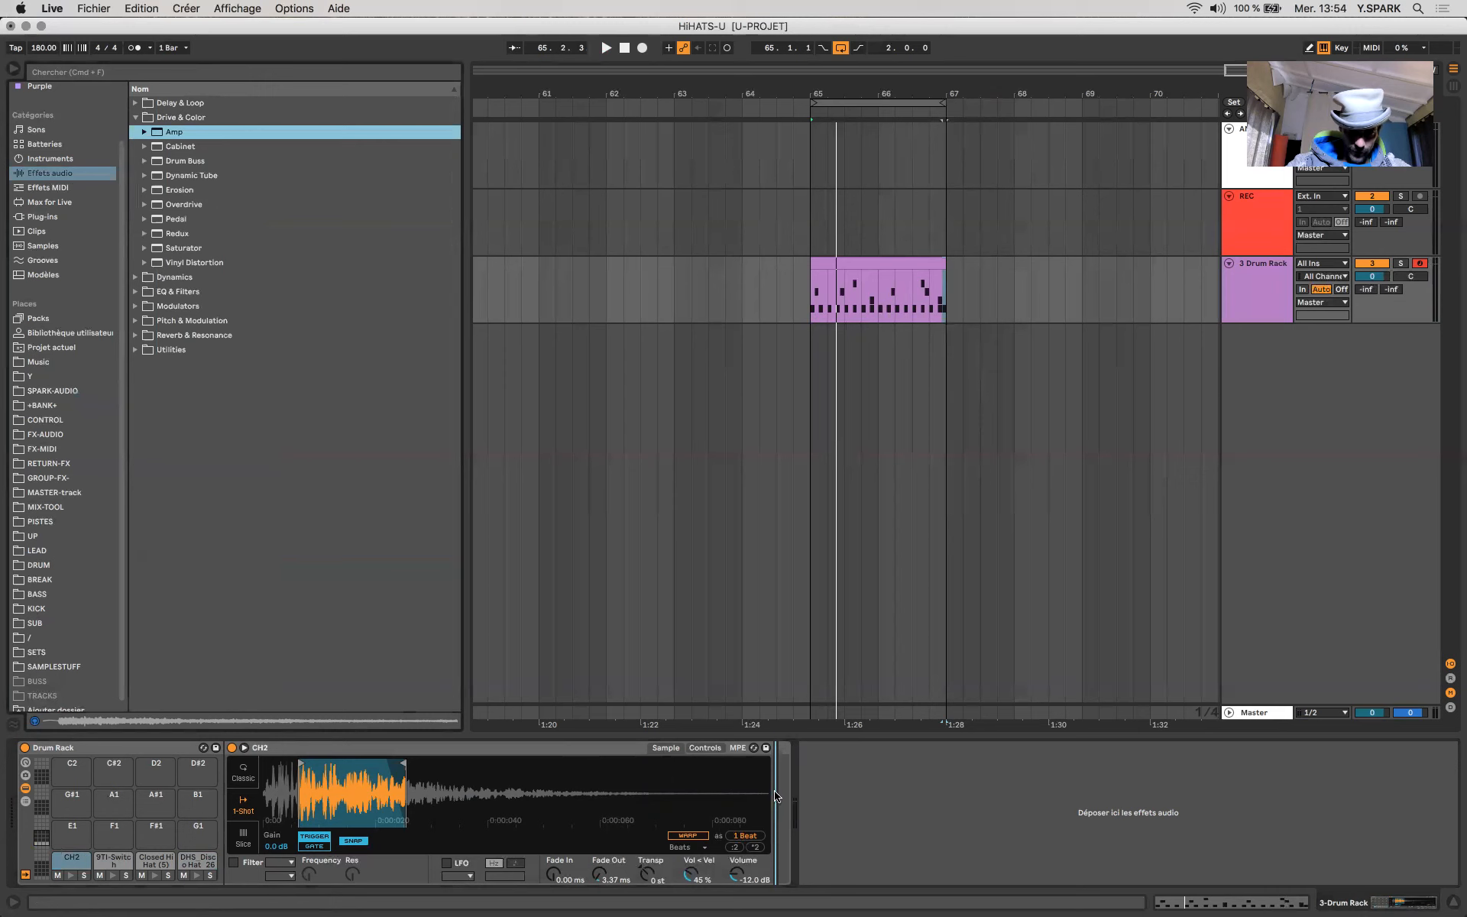
pyautogui.moveTo(776, 796); pyautogui.dragTo(775, 840)
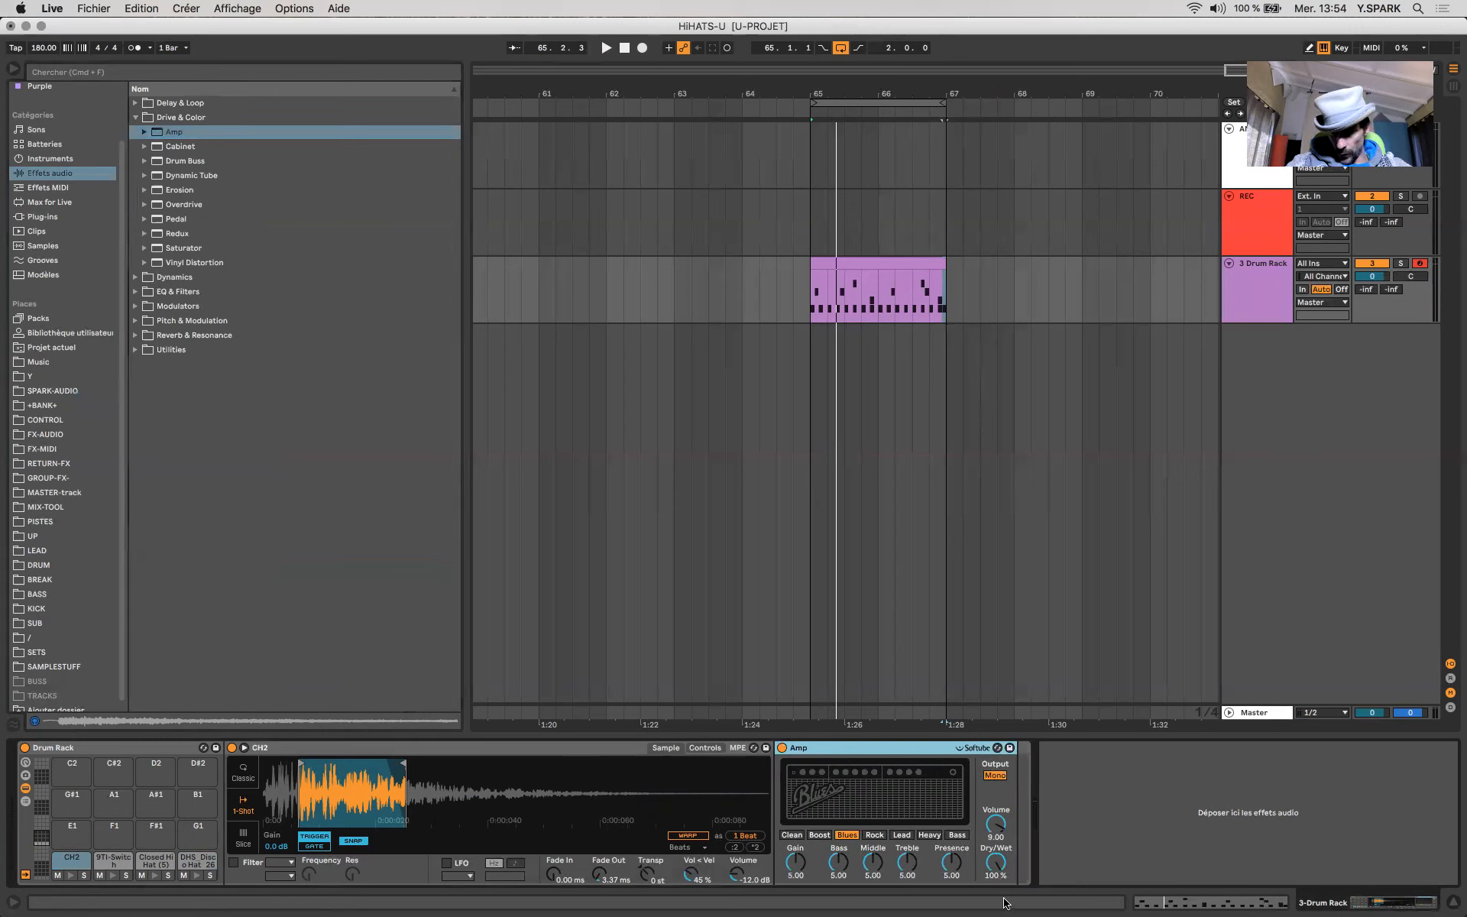
# - Set the Amp's Dry/Wet to 10.2 % while listening to the loop
pyautogui.moveTo(996, 862); pyautogui.dragTo(995, 910)
pyautogui.press('space')
pyautogui.moveTo(996, 862); pyautogui.dragTo(999, 883)
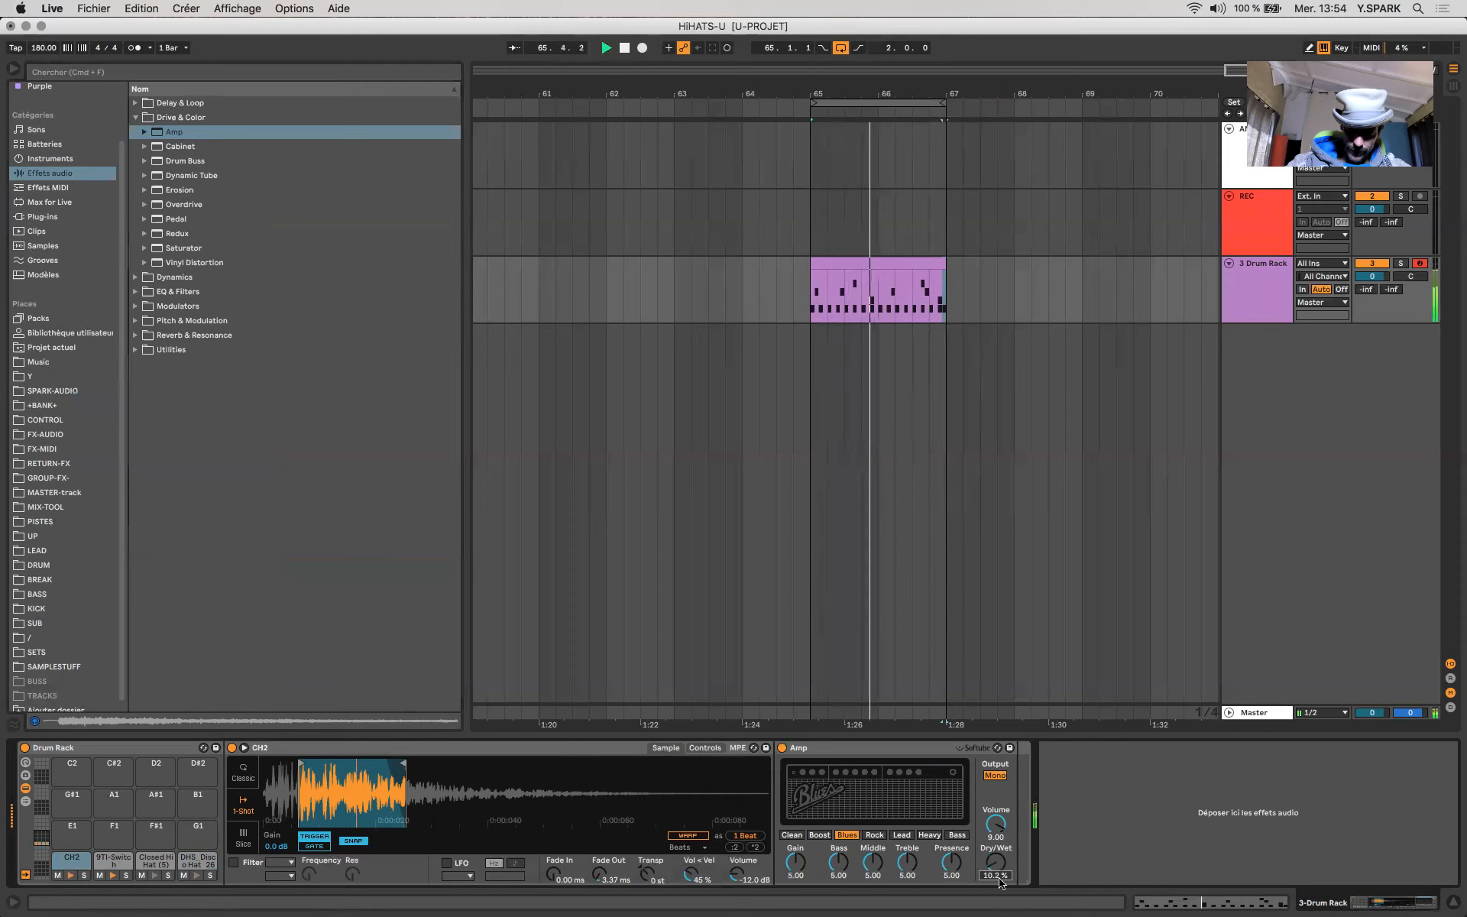
pyautogui.press('space')
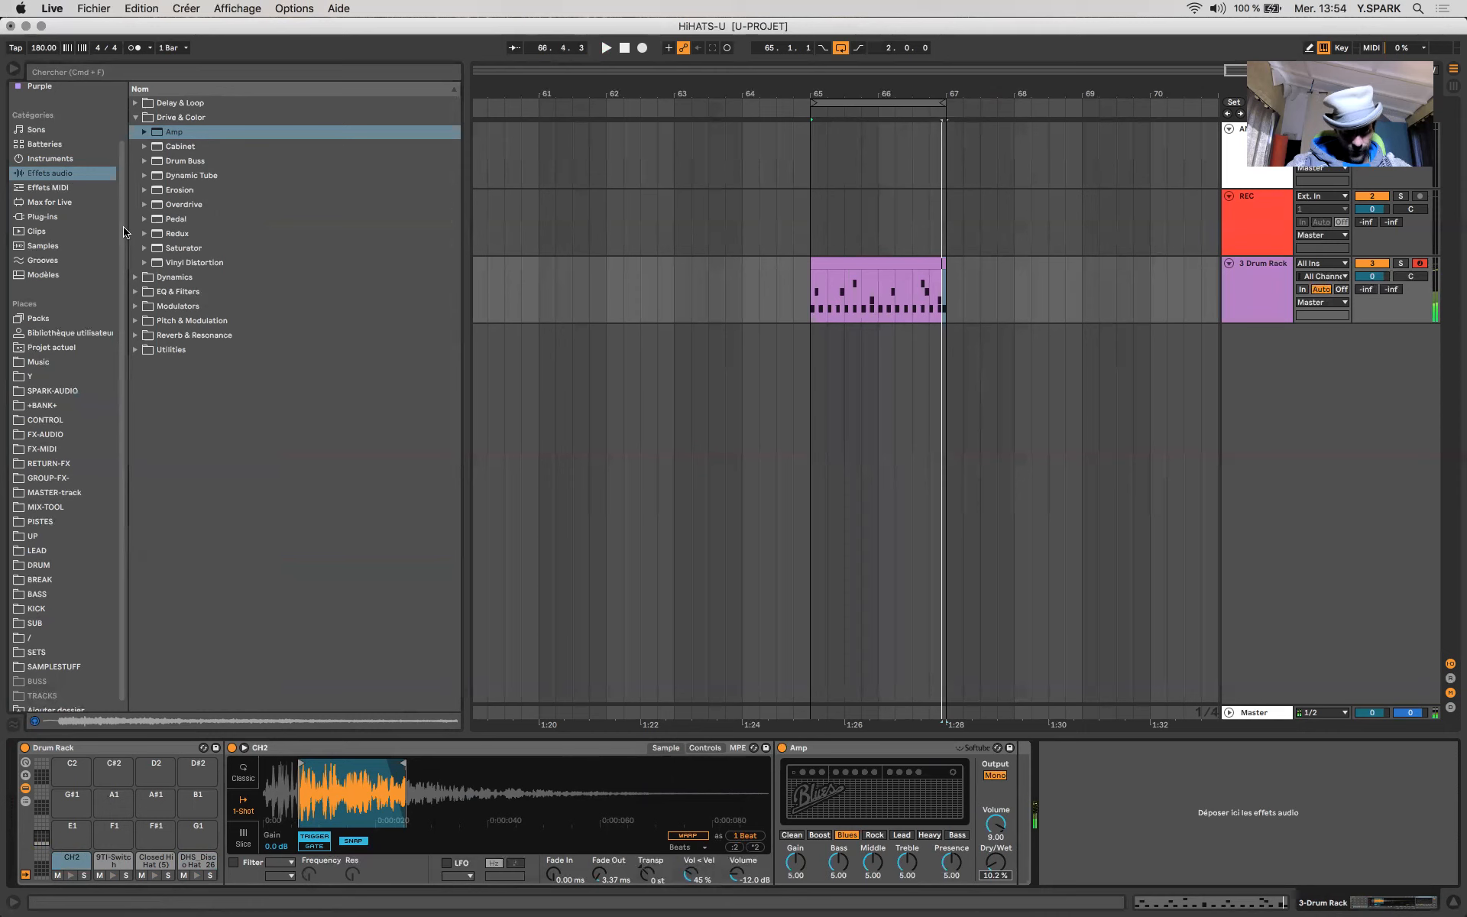
# - Add EQ Eight after the Amp on the CH2 pad and move its low-cut band to 3.37 kHz during playback
pyautogui.click(32, 176)
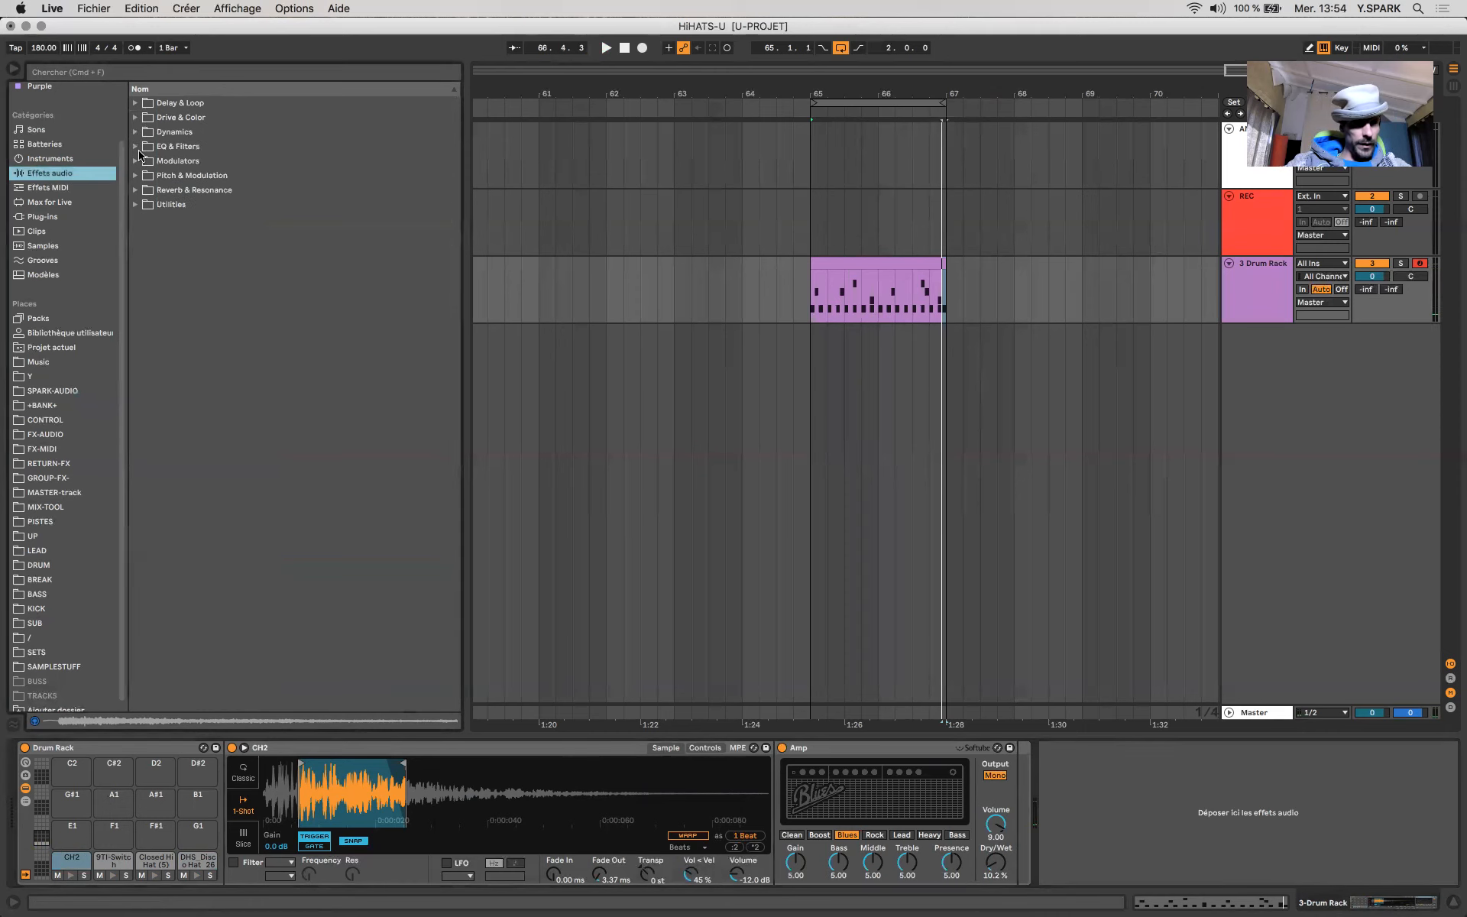
pyautogui.click(140, 147)
pyautogui.moveTo(366, 191); pyautogui.dragTo(1028, 848)
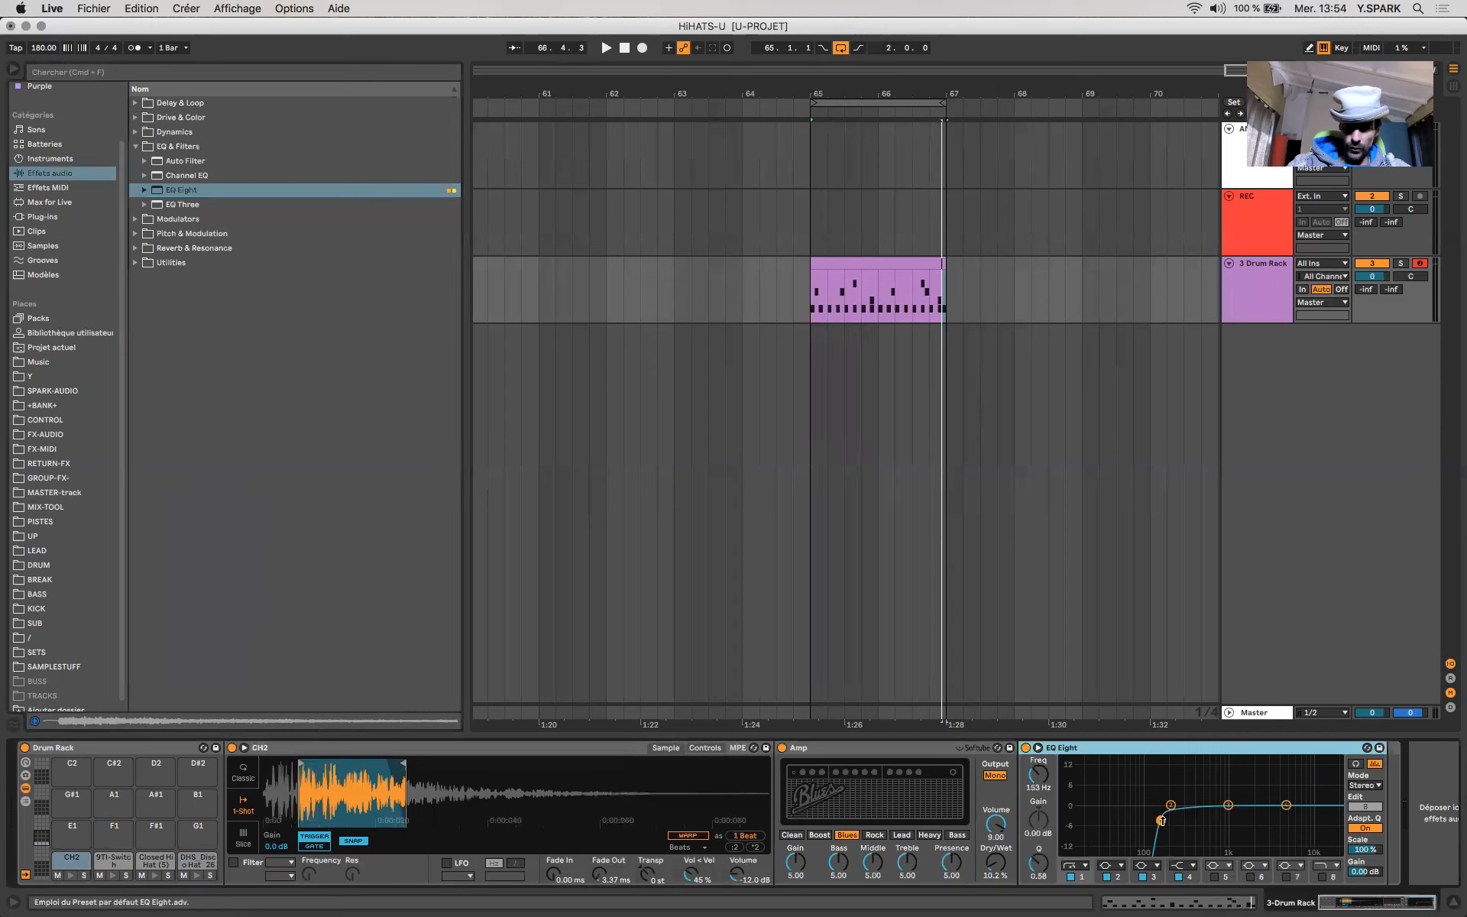
pyautogui.press('space')
pyautogui.moveTo(1161, 820); pyautogui.dragTo(1273, 825)
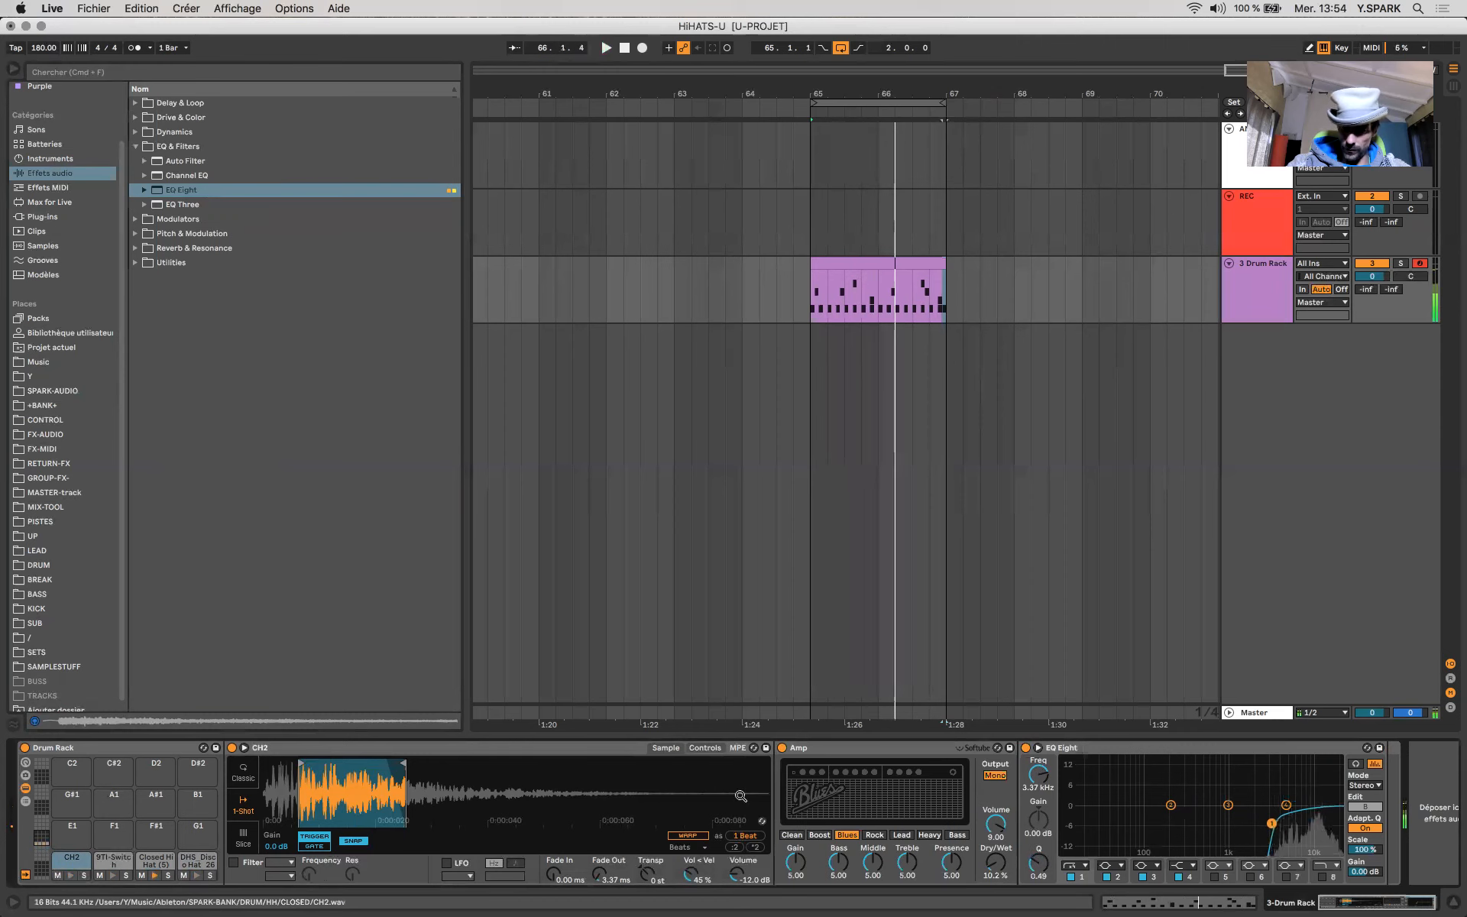
# - Add a Glue Compressor after EQ Eight on the CH2 pad and listen to the processed loop
pyautogui.hscroll(1, 741, 796)
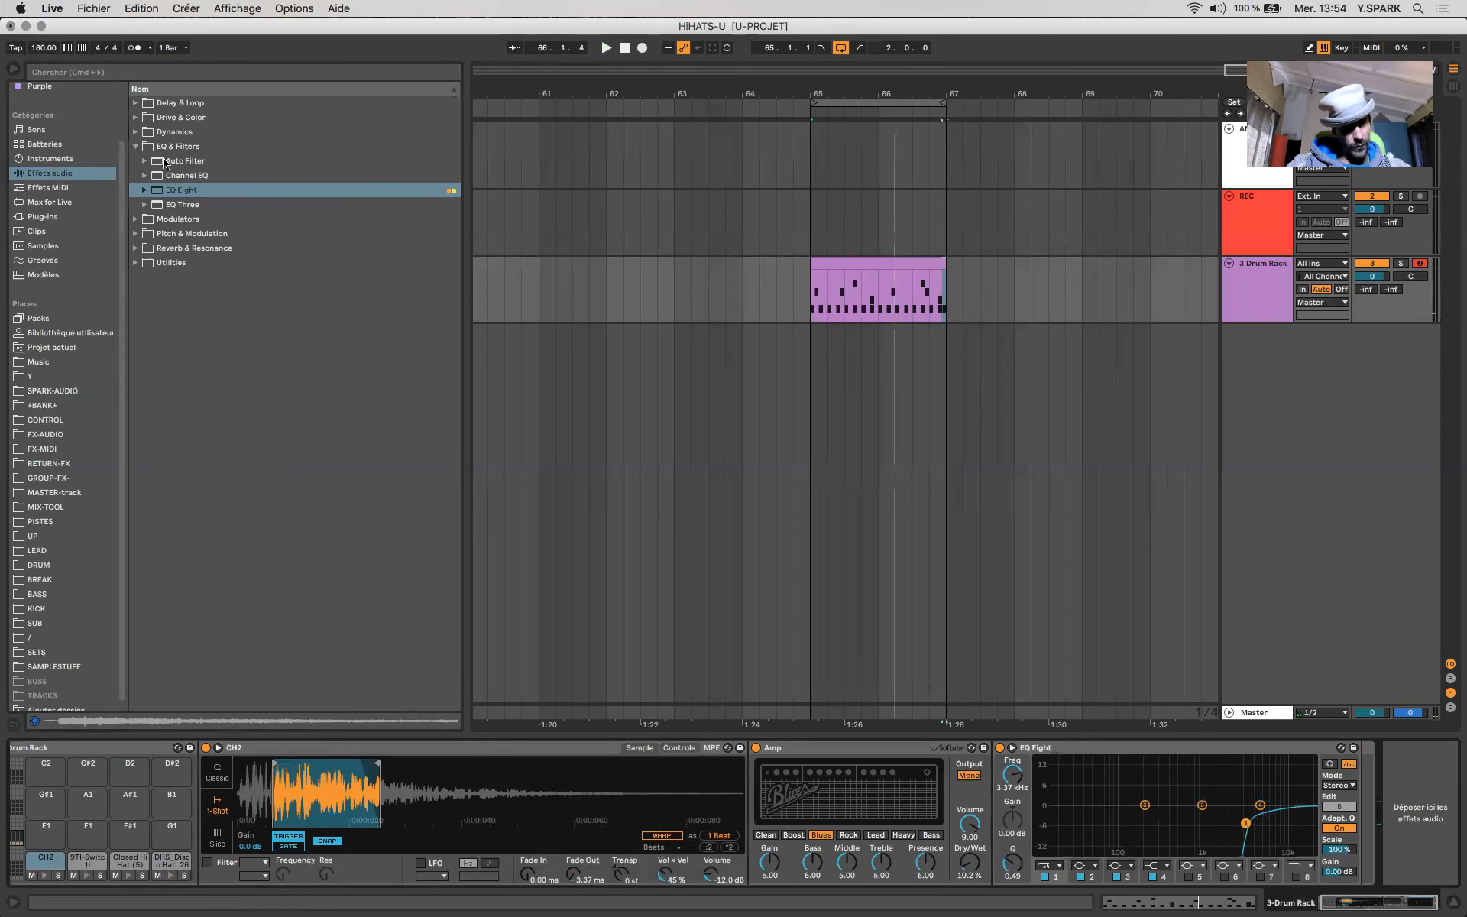
pyautogui.click(137, 132)
pyautogui.moveTo(160, 178)
pyautogui.mouseDown()
pyautogui.moveTo(1182, 672)
pyautogui.moveTo(1338, 829)
pyautogui.moveTo(1413, 819)
pyautogui.moveTo(1378, 849)
pyautogui.mouseUp()
pyautogui.press('space')
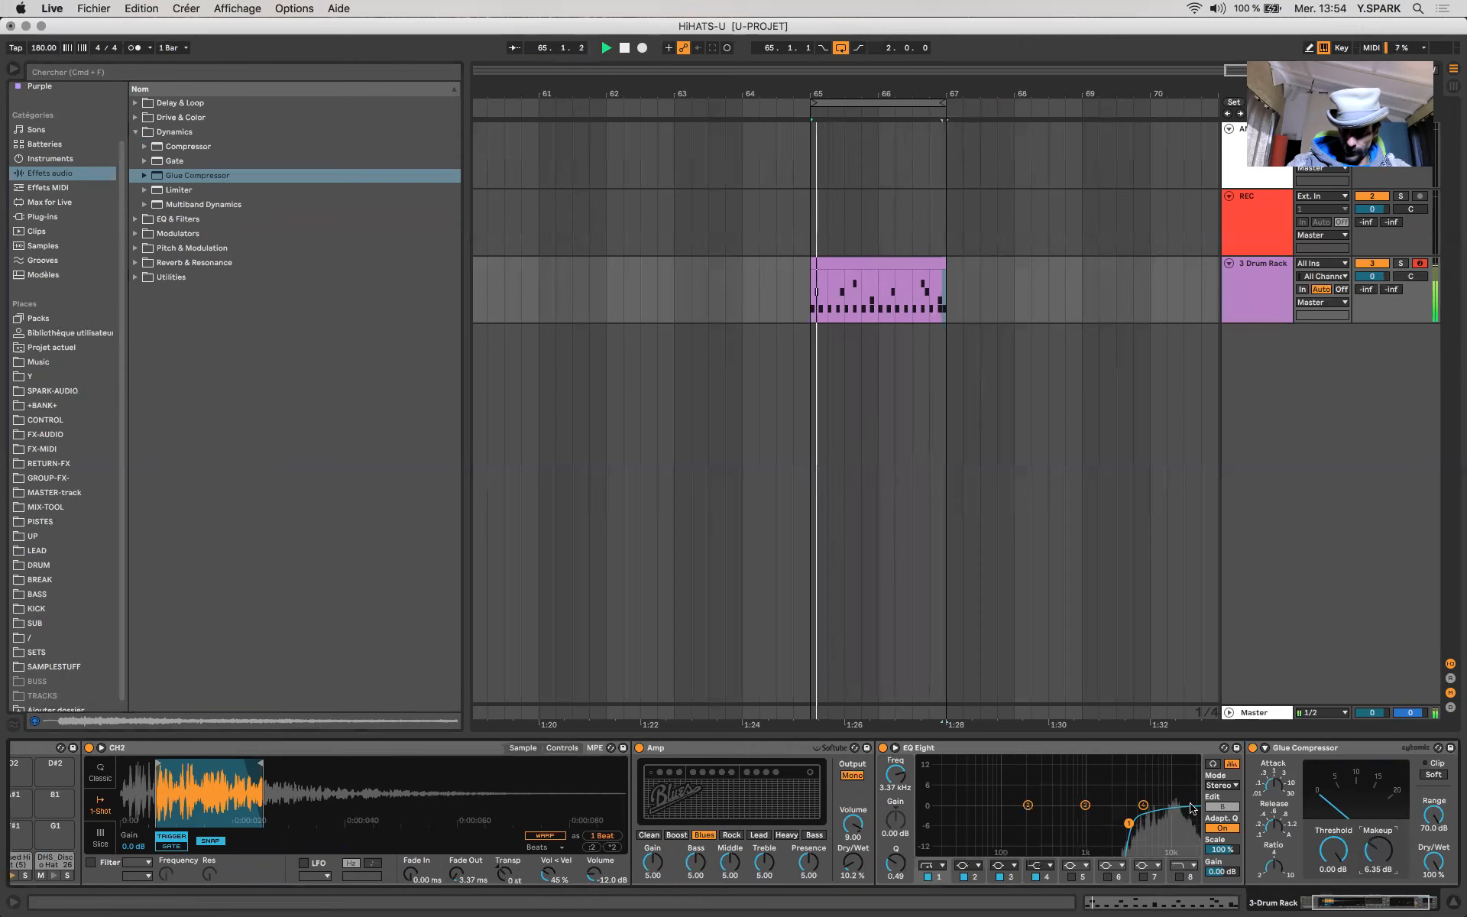
pyautogui.hscroll(3, 993, 802)
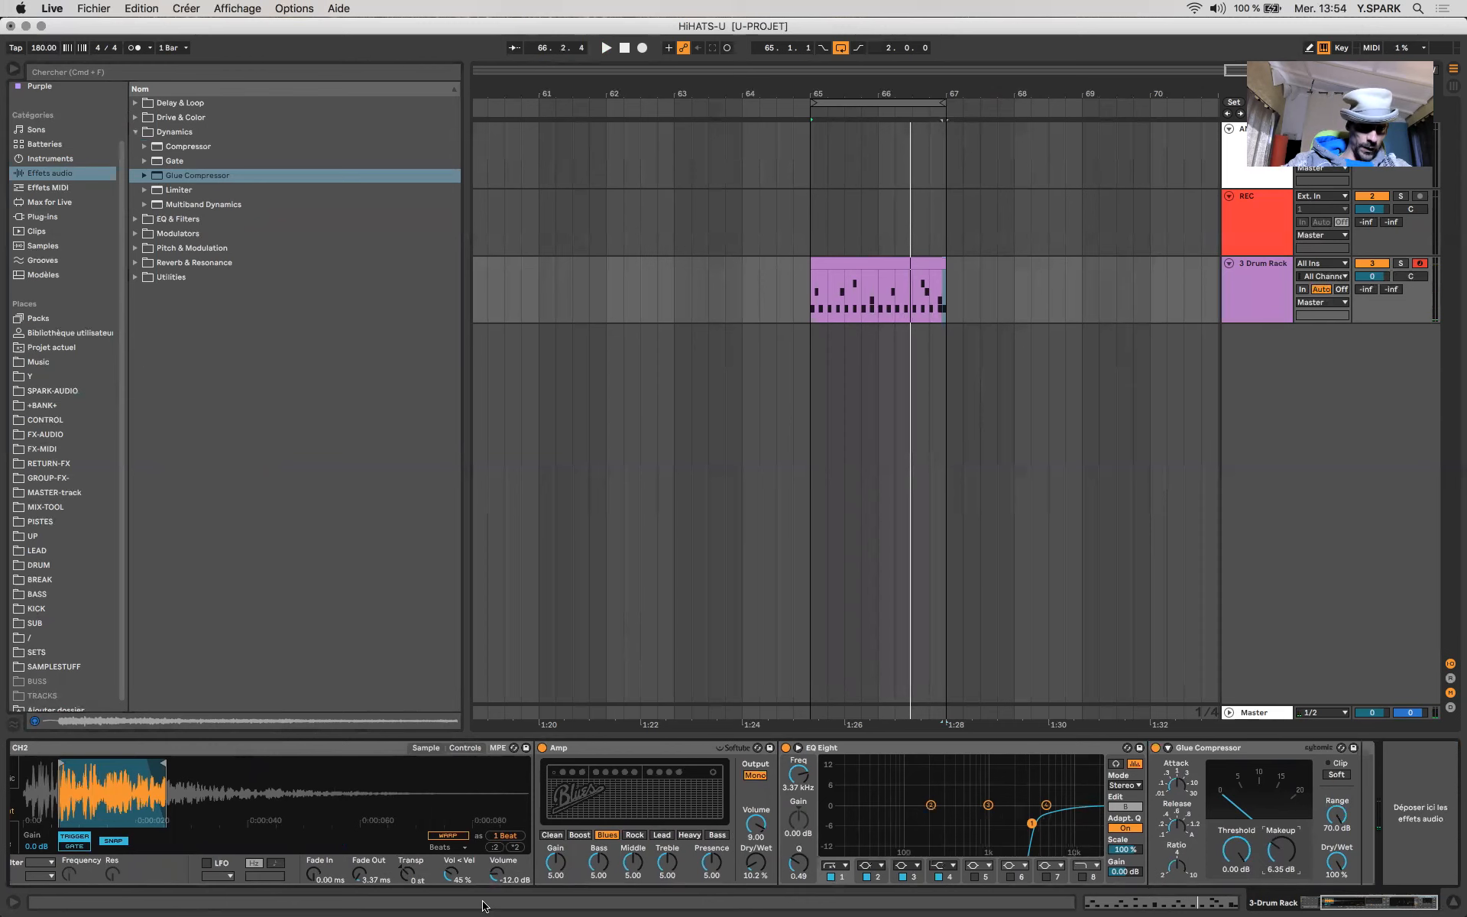
# - Insert the Velocity preset Add some Random before the CH2 sample, adjust its Random amount and listen to the loop
pyautogui.hscroll(-5, 921, 805)
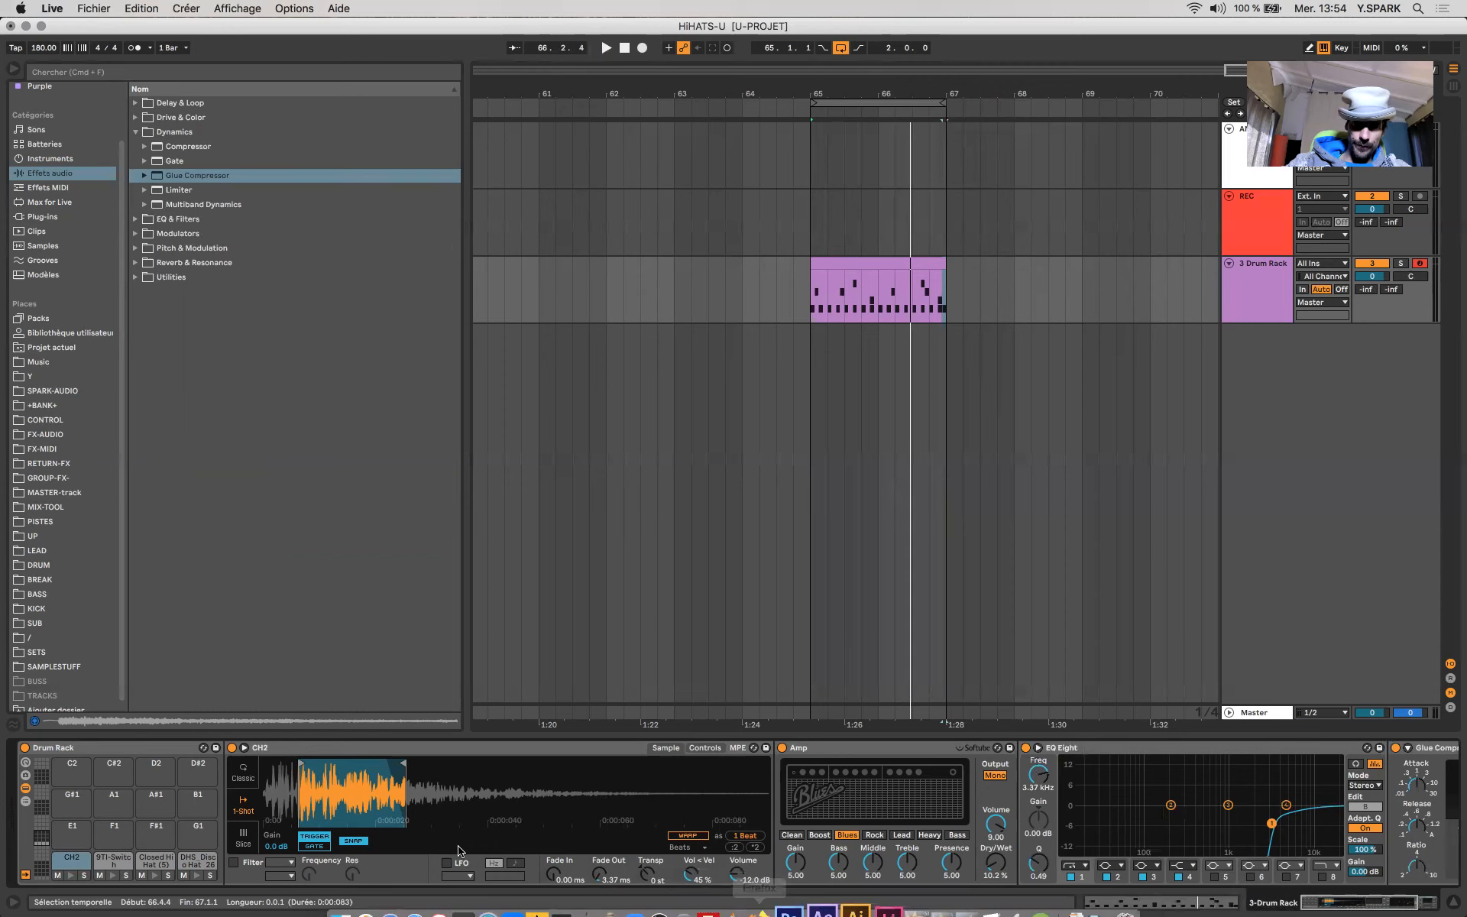
pyautogui.click(252, 748)
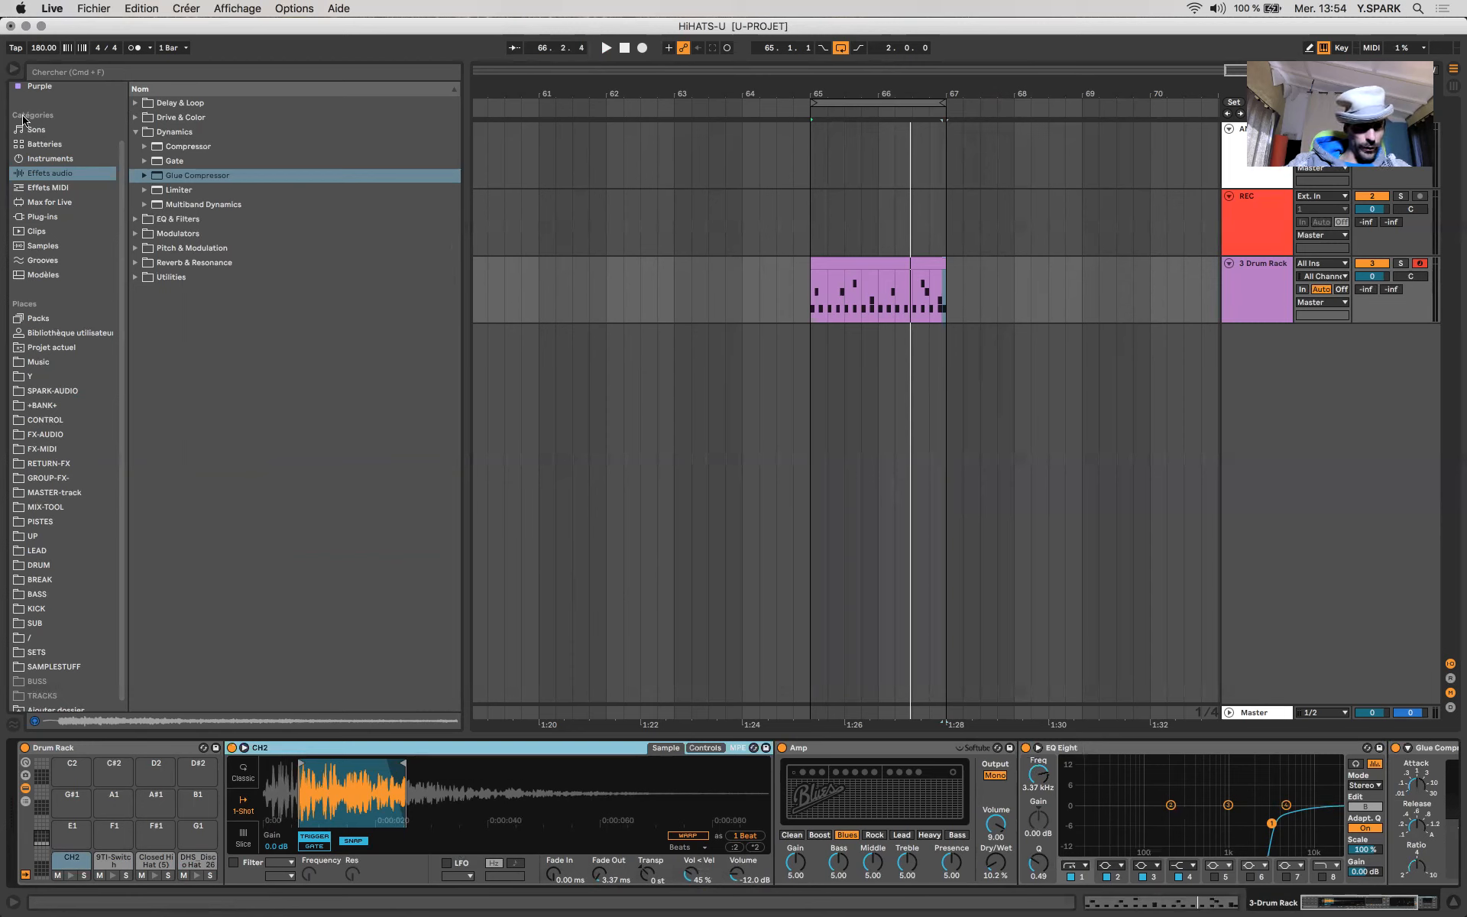
pyautogui.click(46, 187)
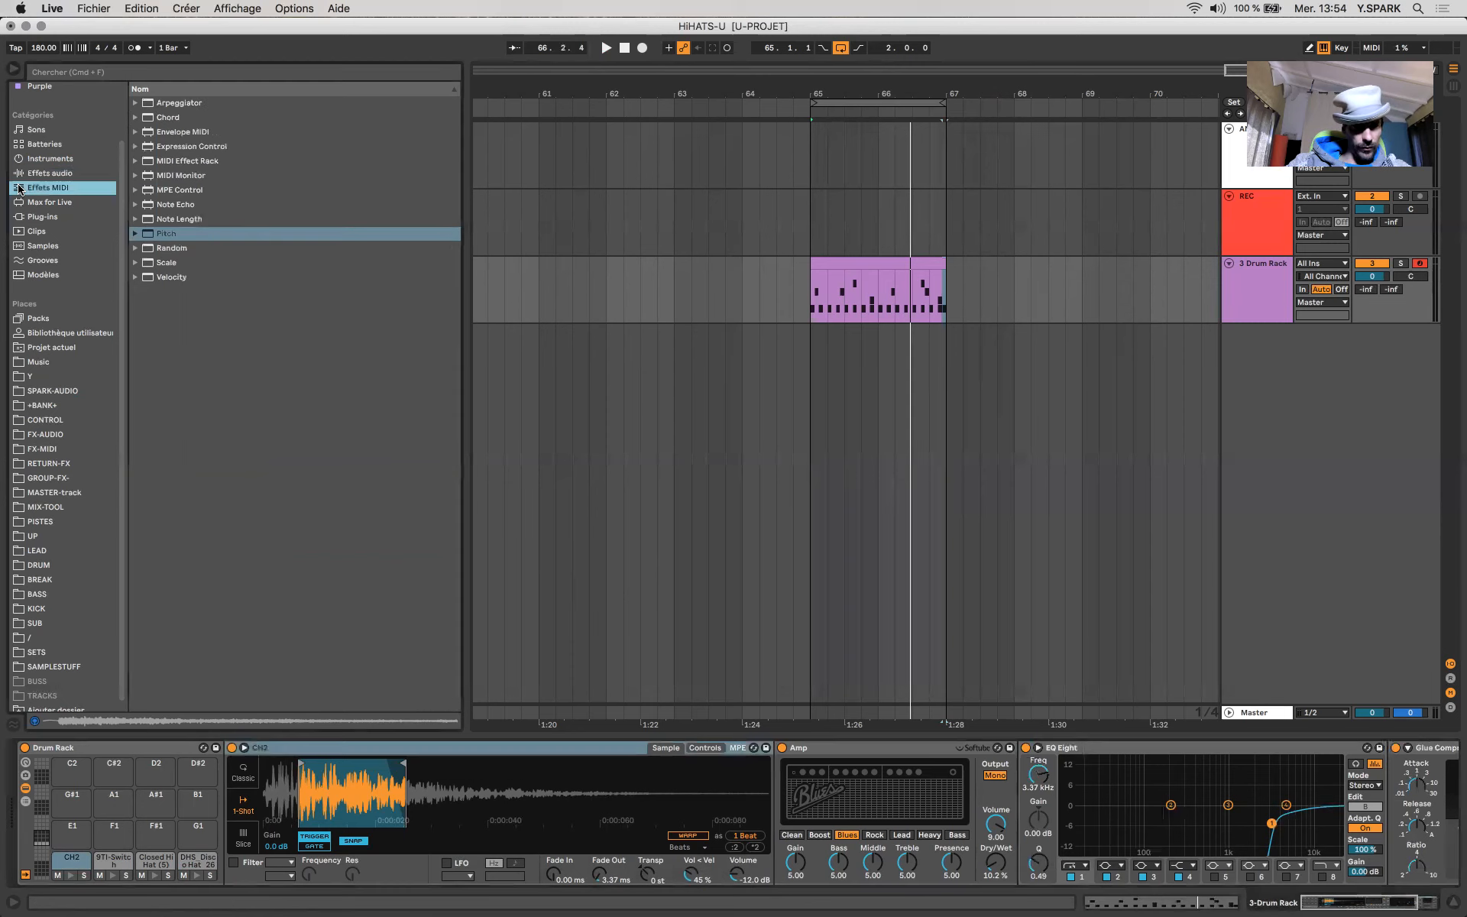
pyautogui.click(136, 277)
pyautogui.moveTo(206, 292); pyautogui.dragTo(306, 436)
pyautogui.moveTo(261, 833); pyautogui.dragTo(299, 872)
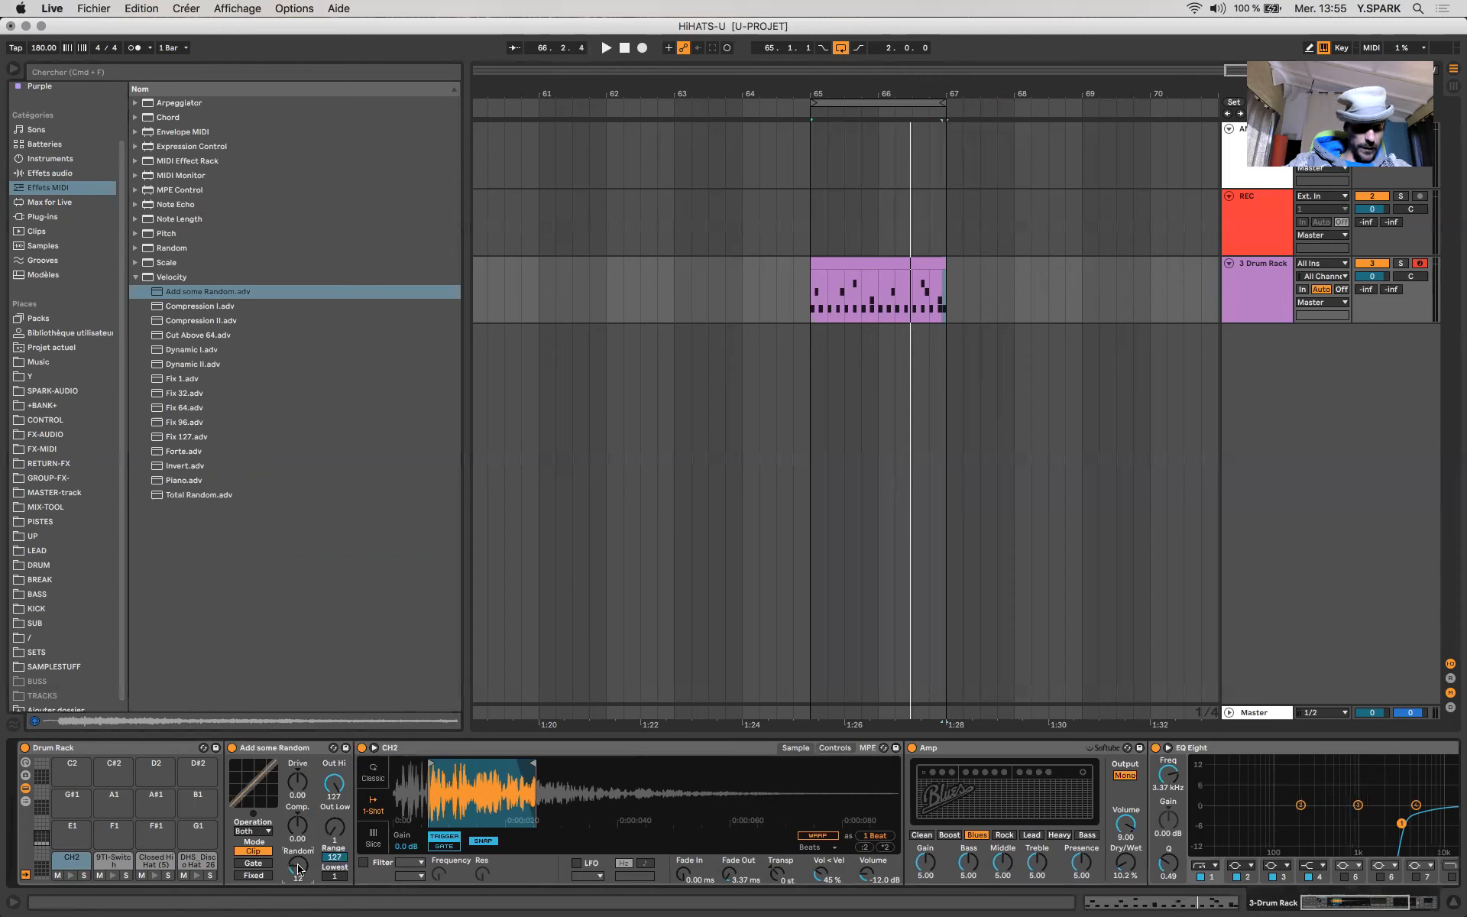
pyautogui.press('space')
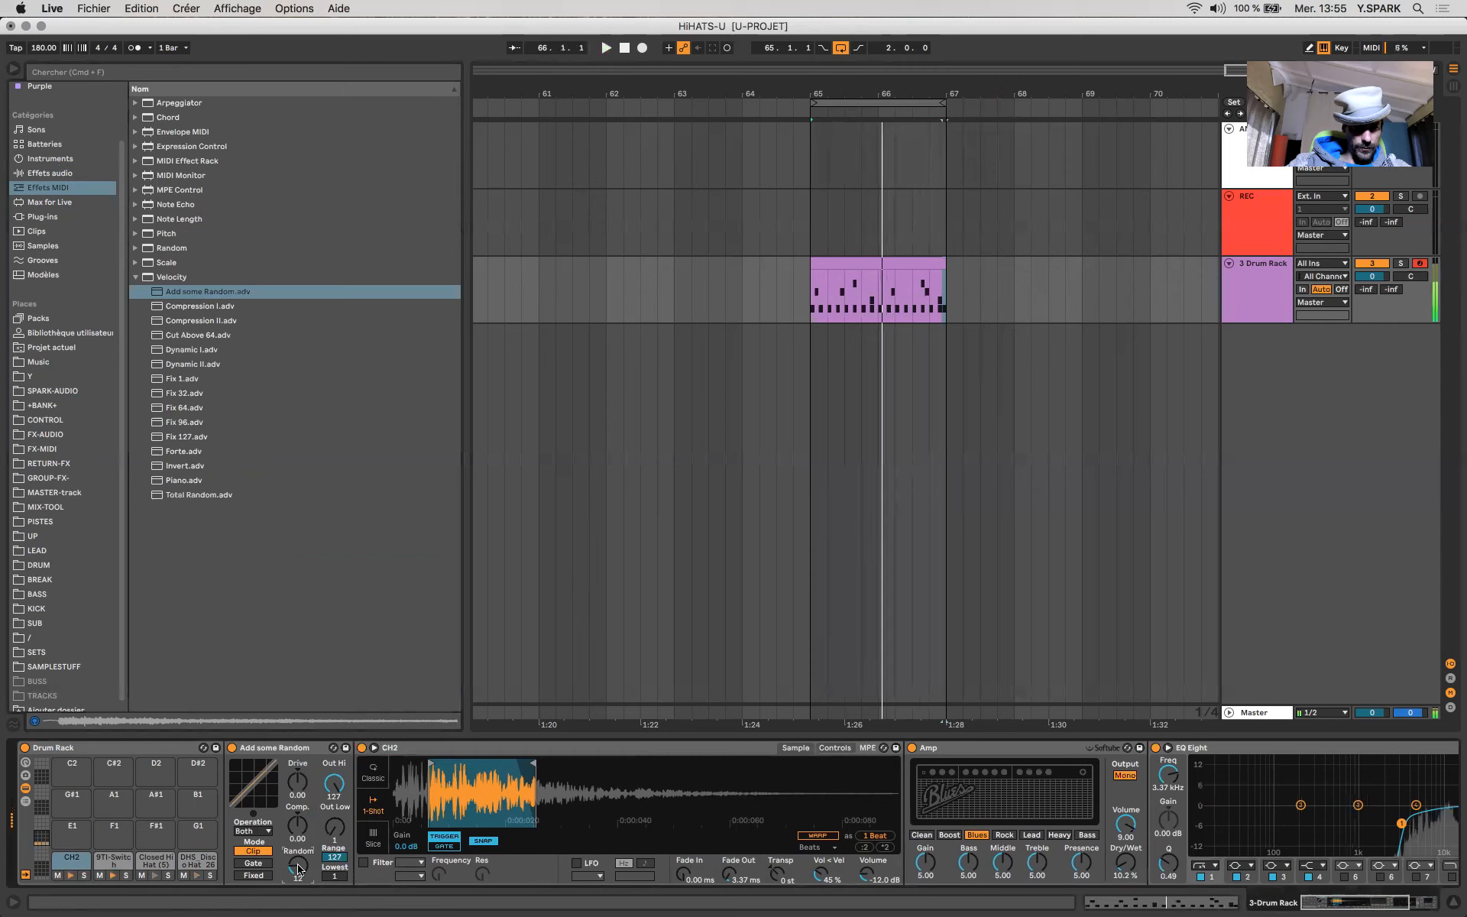
pyautogui.click(267, 746)
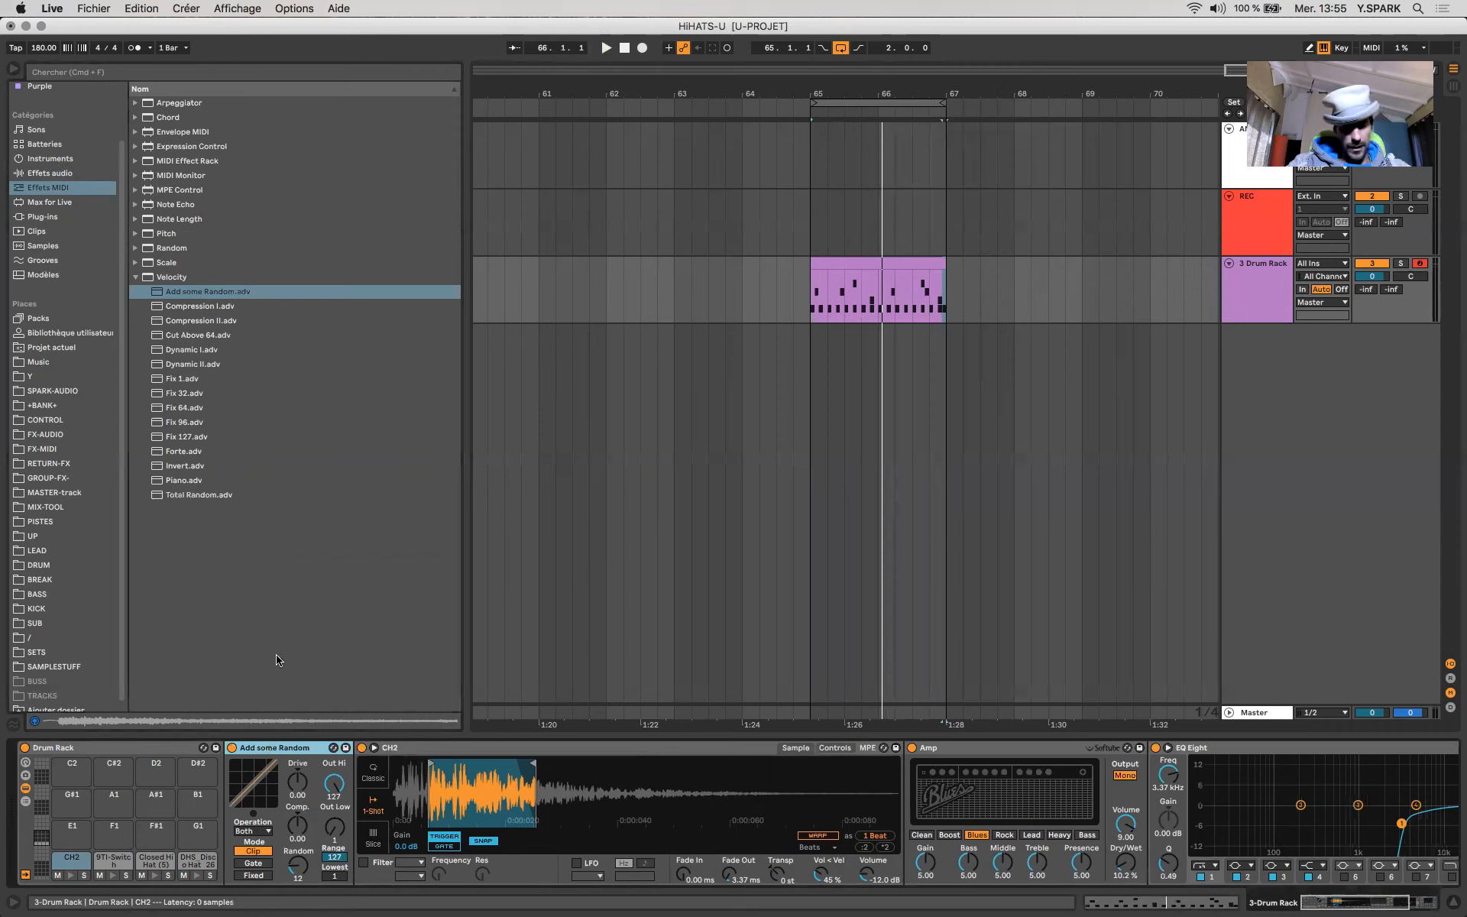
# - Add a Compressor audio effect after the 9TI-Switch sample in that pad's chain
pyautogui.click(113, 866)
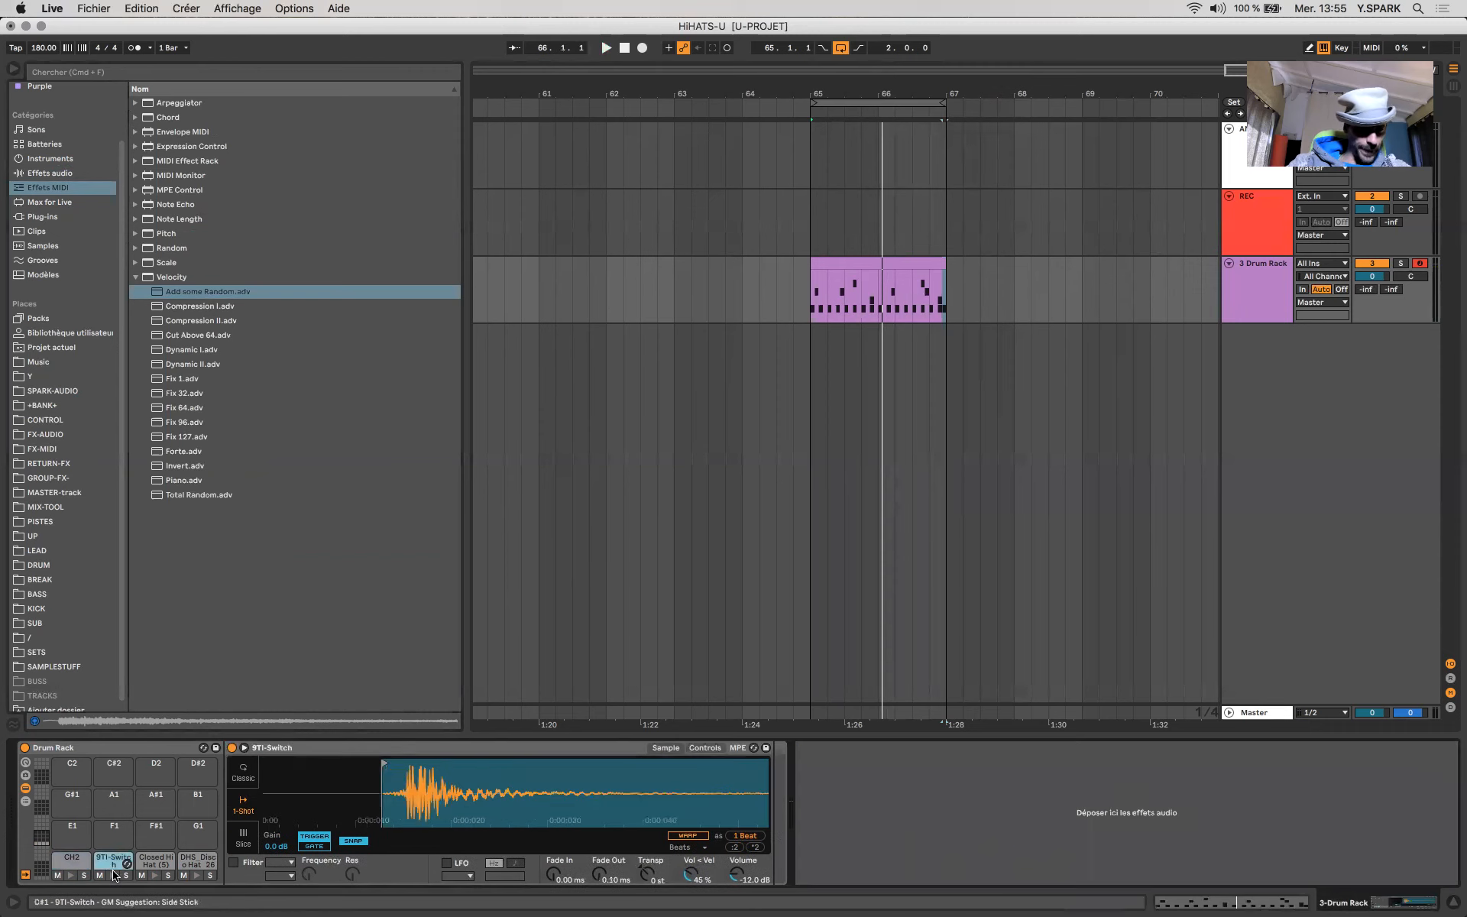
pyautogui.click(113, 875)
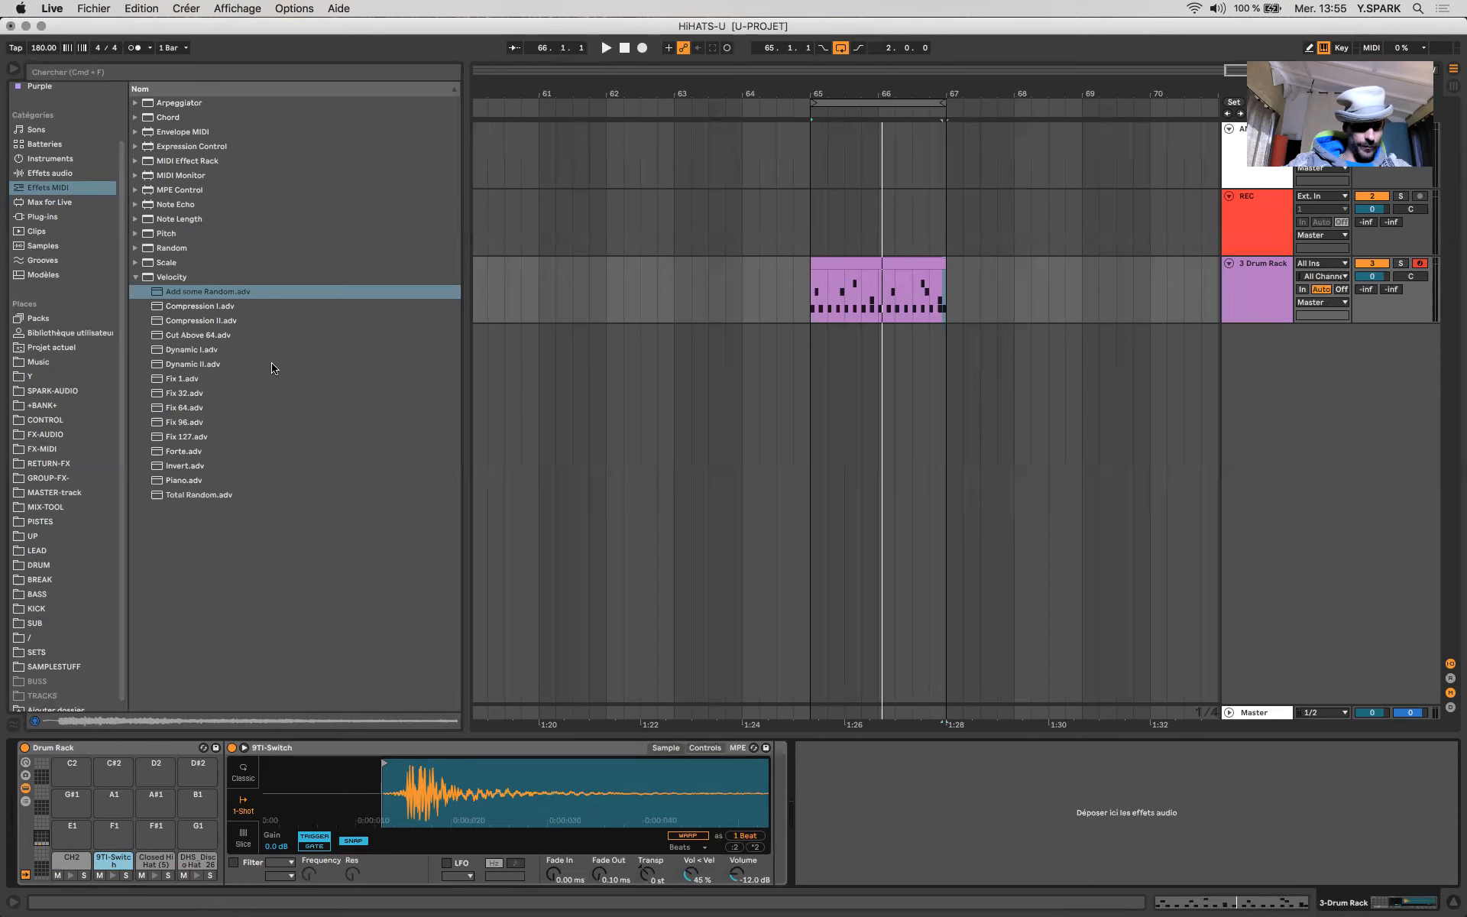
pyautogui.click(136, 278)
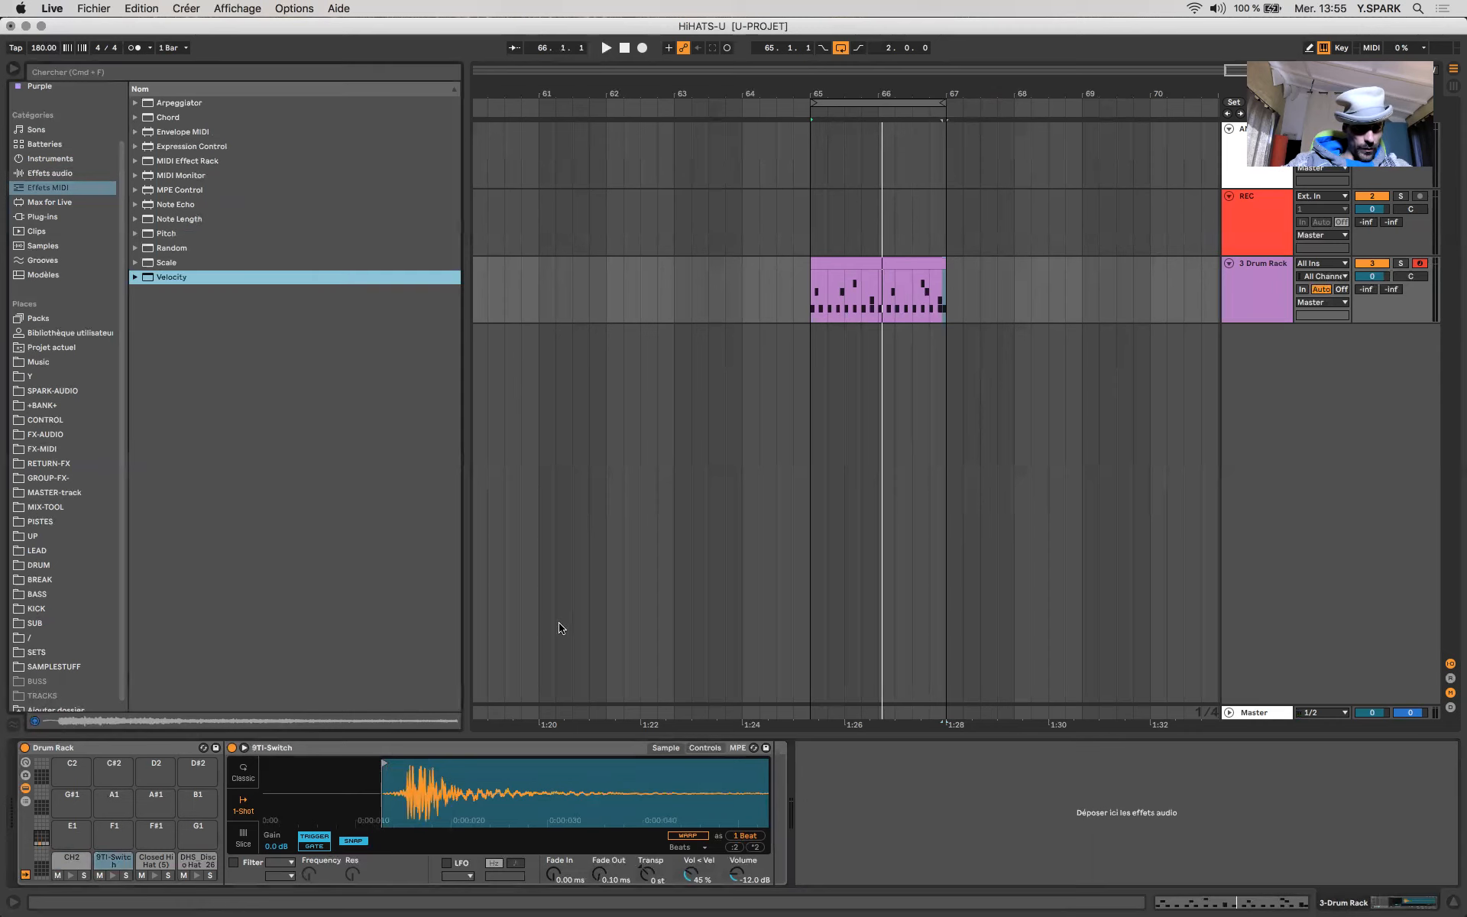
pyautogui.click(777, 807)
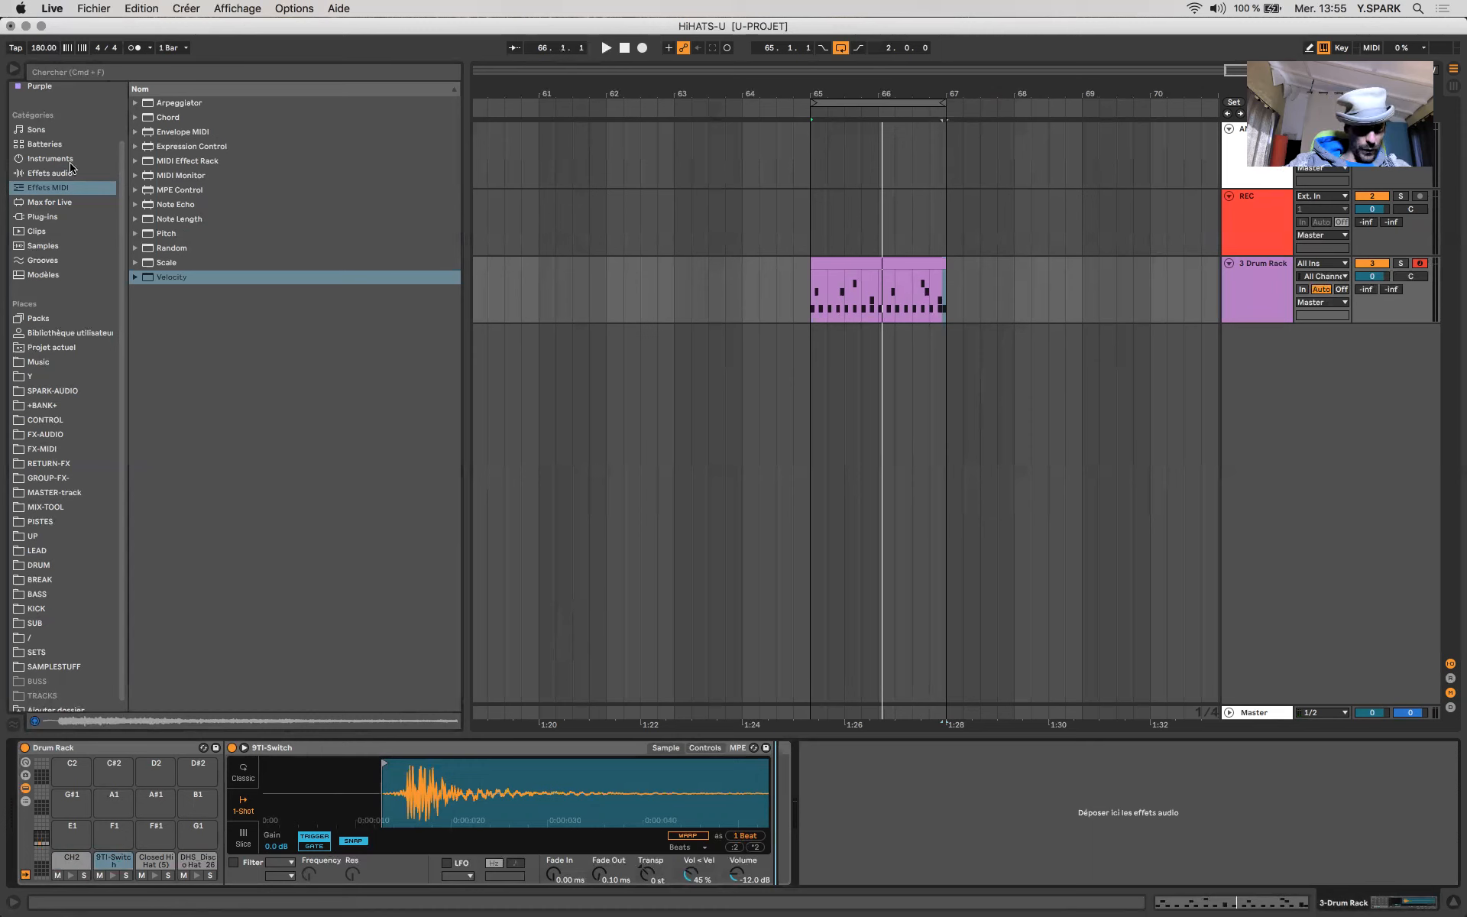
pyautogui.click(42, 172)
pyautogui.moveTo(164, 146); pyautogui.dragTo(810, 850)
# - Solo the 9TI-Switch pad and set its Compressor to ratio inf:1, attack 122 ms, release 2.90 ms and threshold -35.0 dB
pyautogui.press('space')
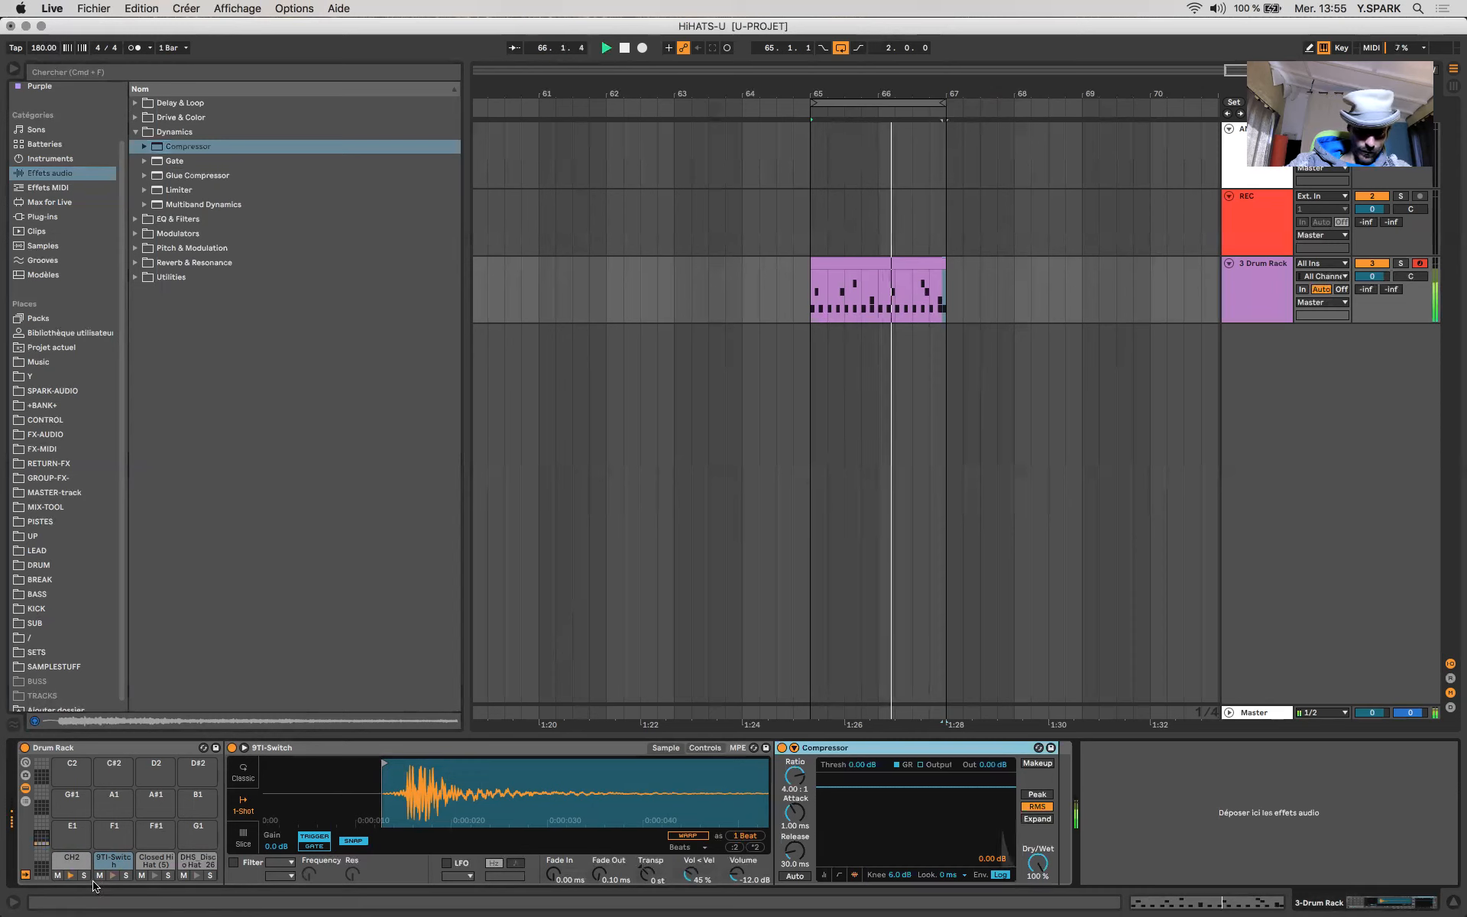
pyautogui.click(126, 875)
pyautogui.press('space')
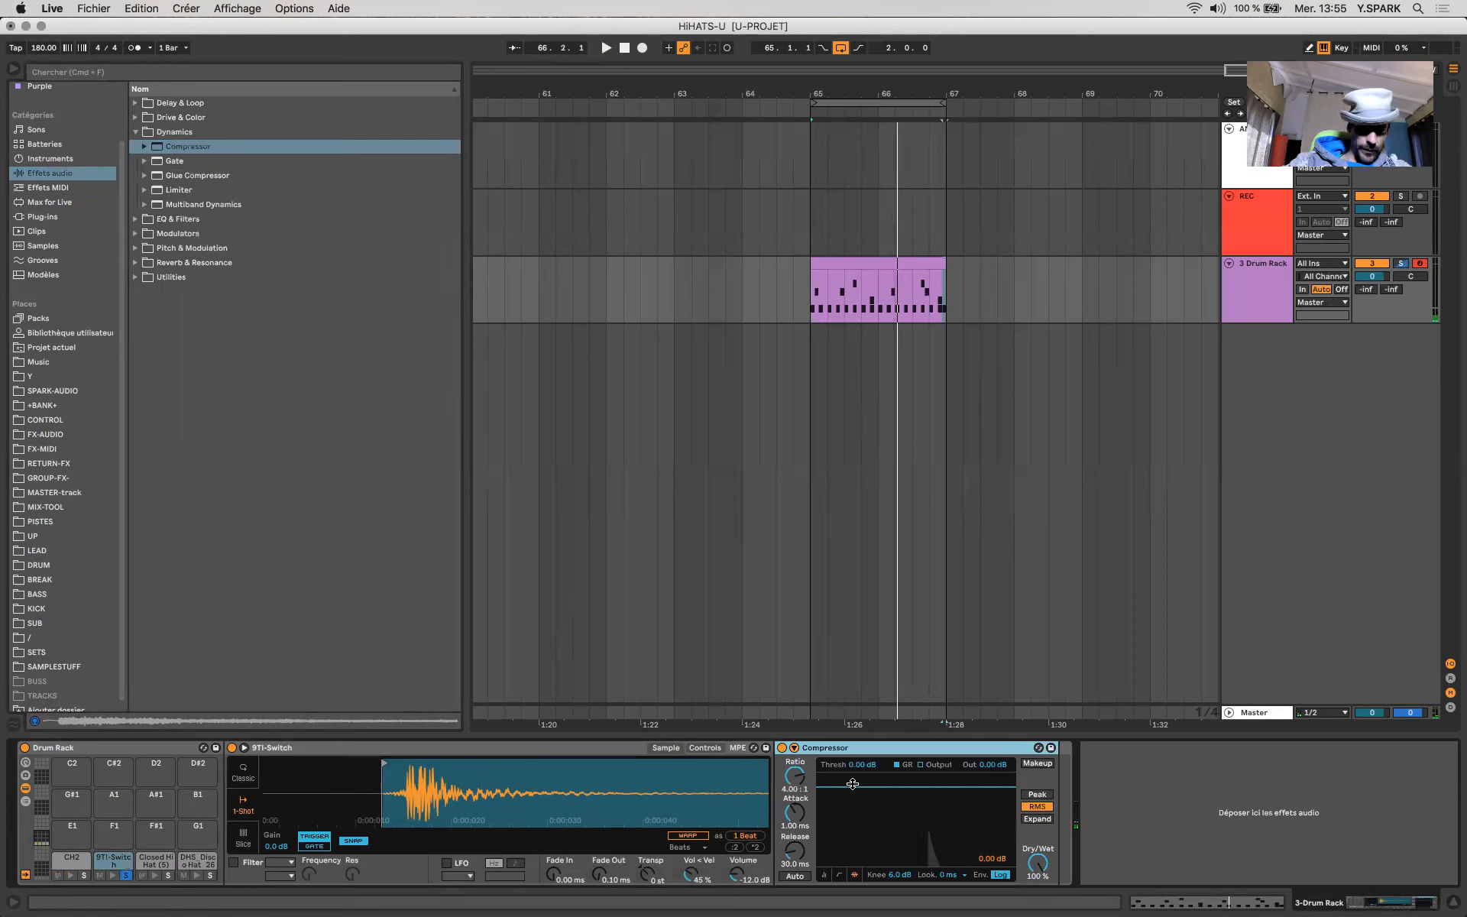
pyautogui.moveTo(798, 781); pyautogui.dragTo(816, 782)
pyautogui.press('space')
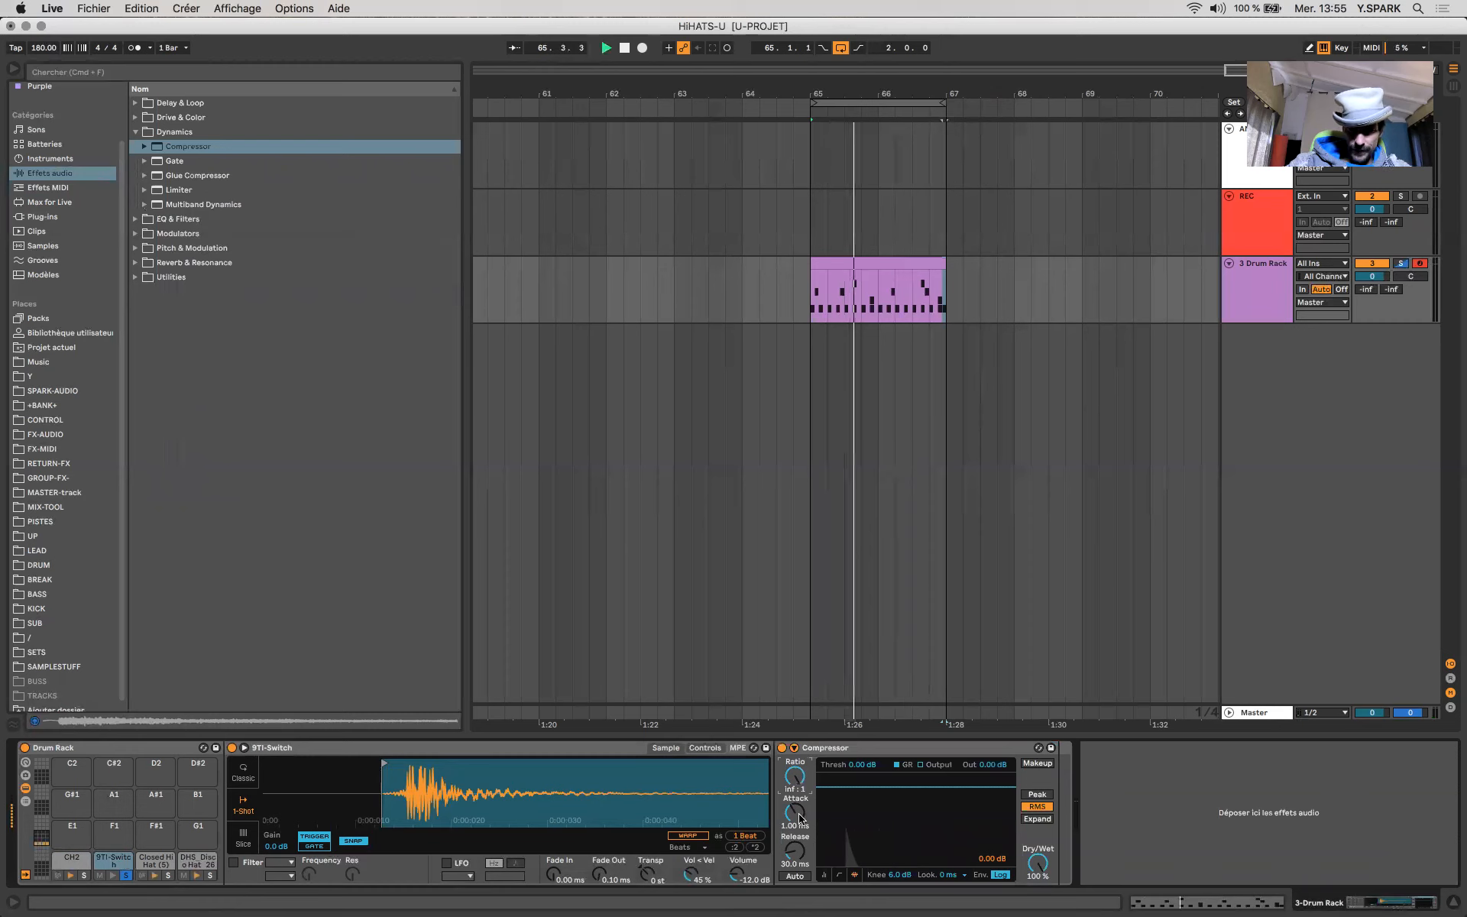
pyautogui.moveTo(845, 788); pyautogui.dragTo(794, 879)
pyautogui.moveTo(793, 817); pyautogui.dragTo(793, 760)
pyautogui.moveTo(868, 839); pyautogui.dragTo(872, 848)
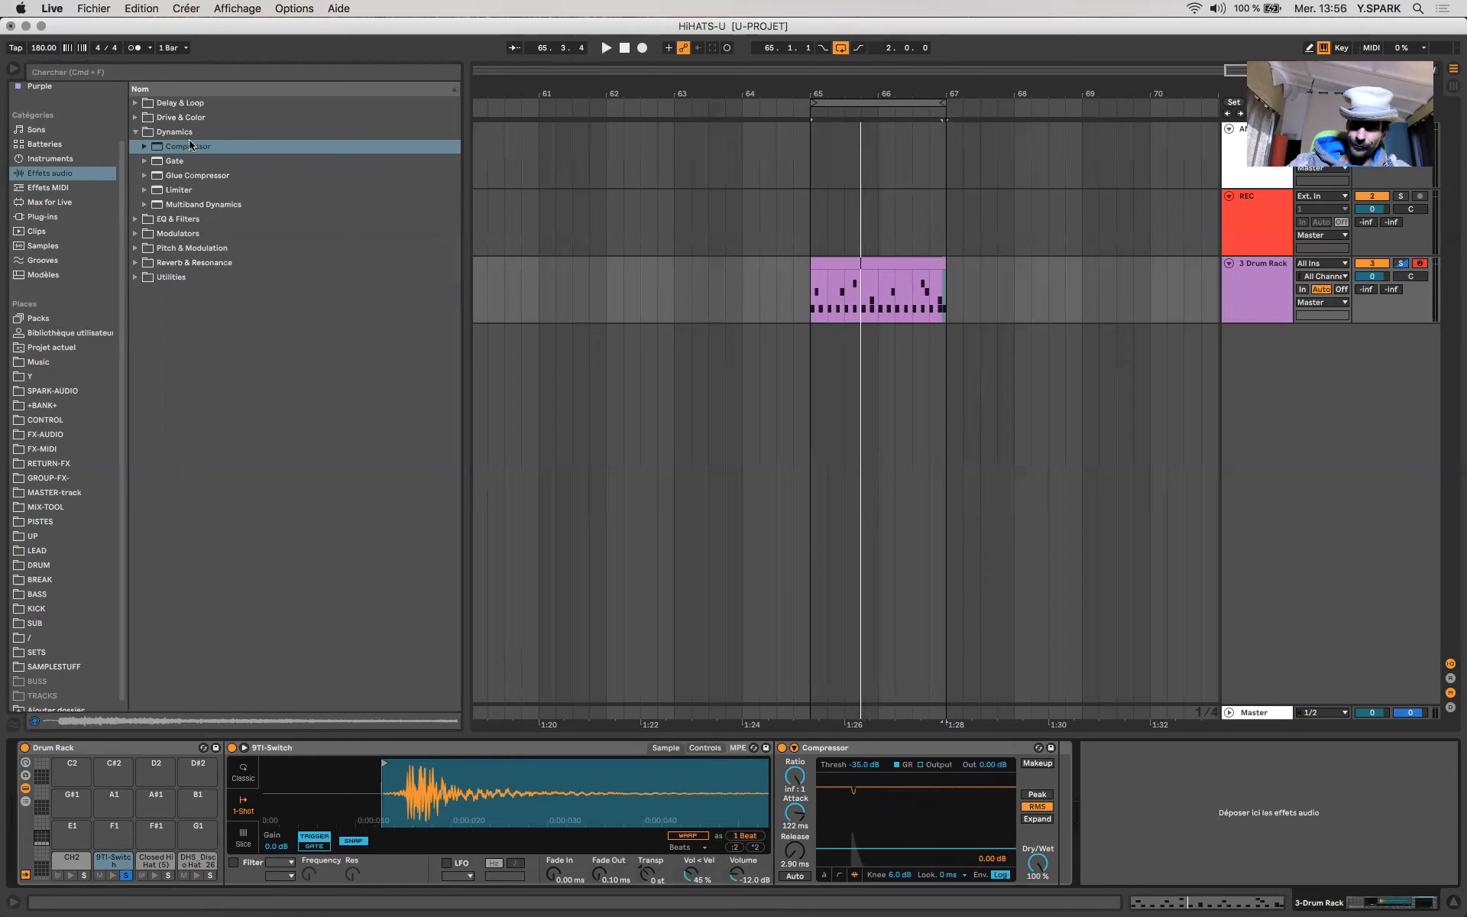
# - Insert a Phaser-Flanger from Pitch & Modulation between the 9TI-Switch sample and the Compressor
pyautogui.click(136, 133)
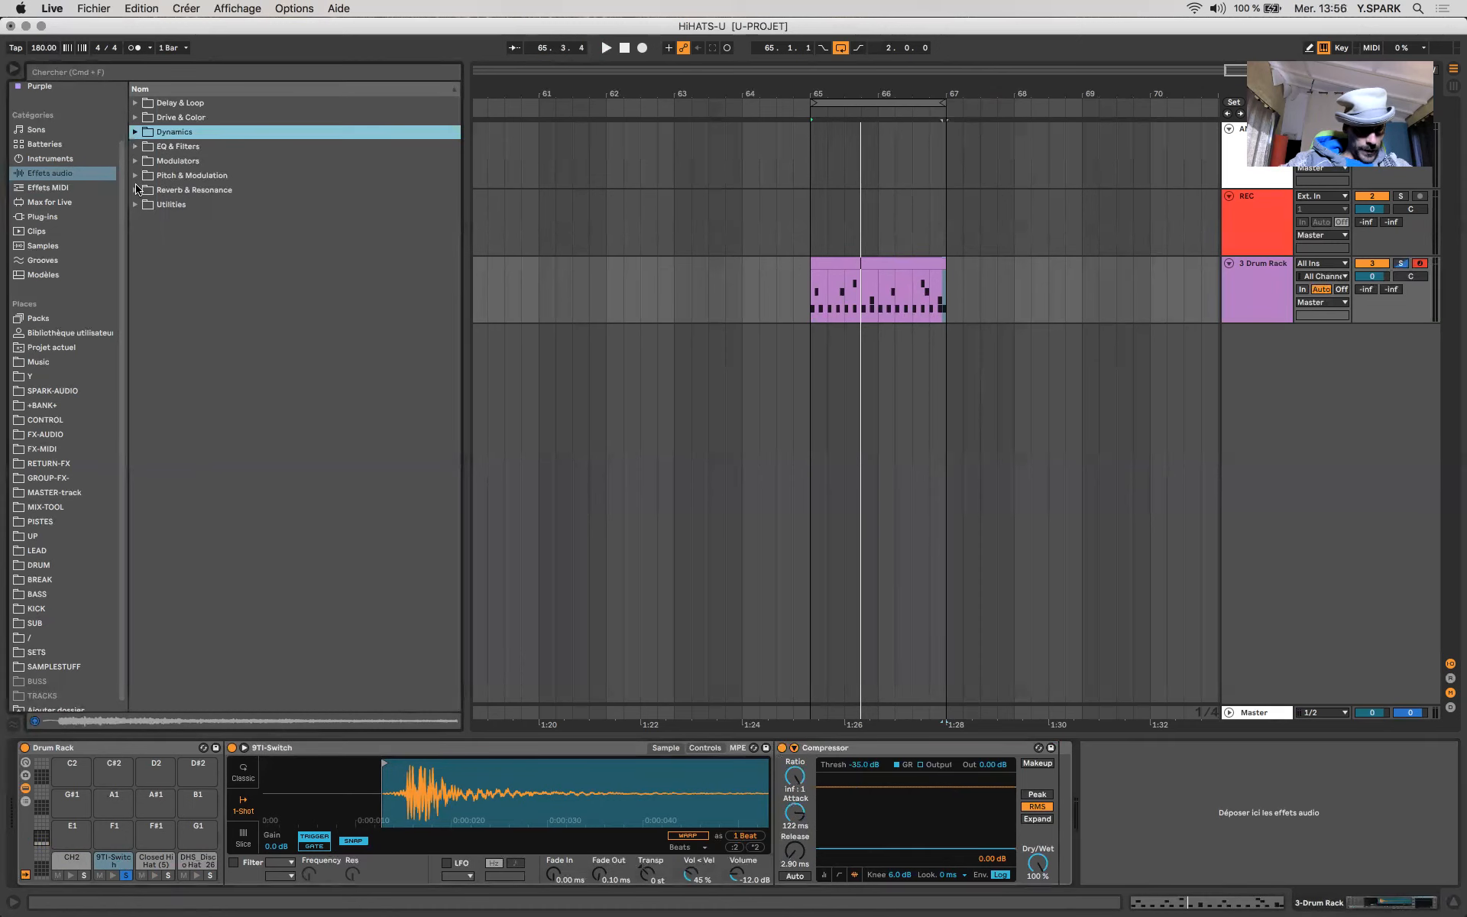
pyautogui.click(135, 177)
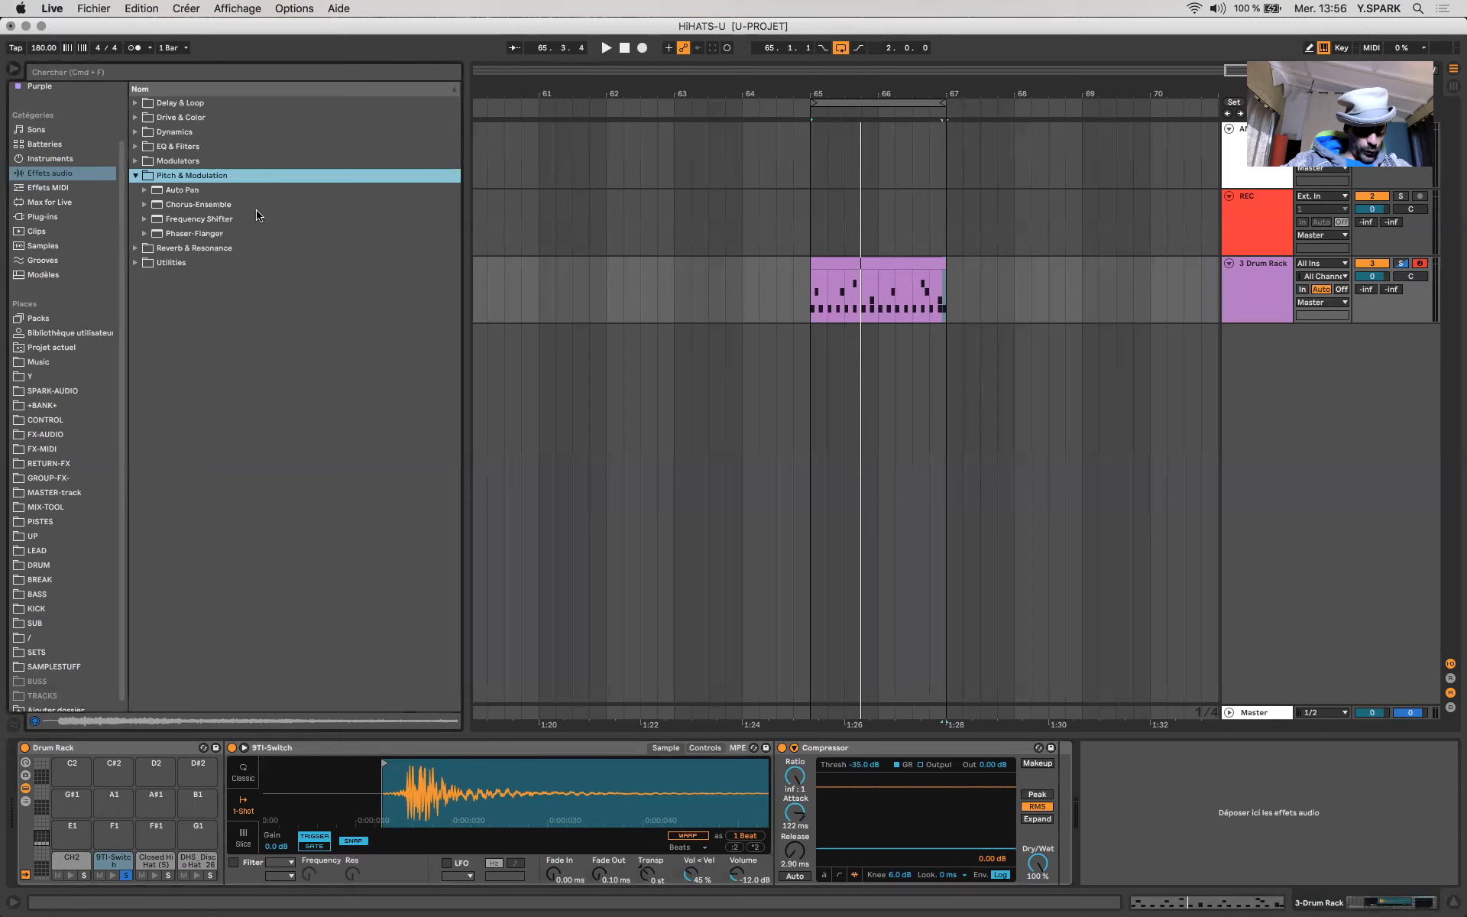
pyautogui.moveTo(173, 235); pyautogui.dragTo(837, 905)
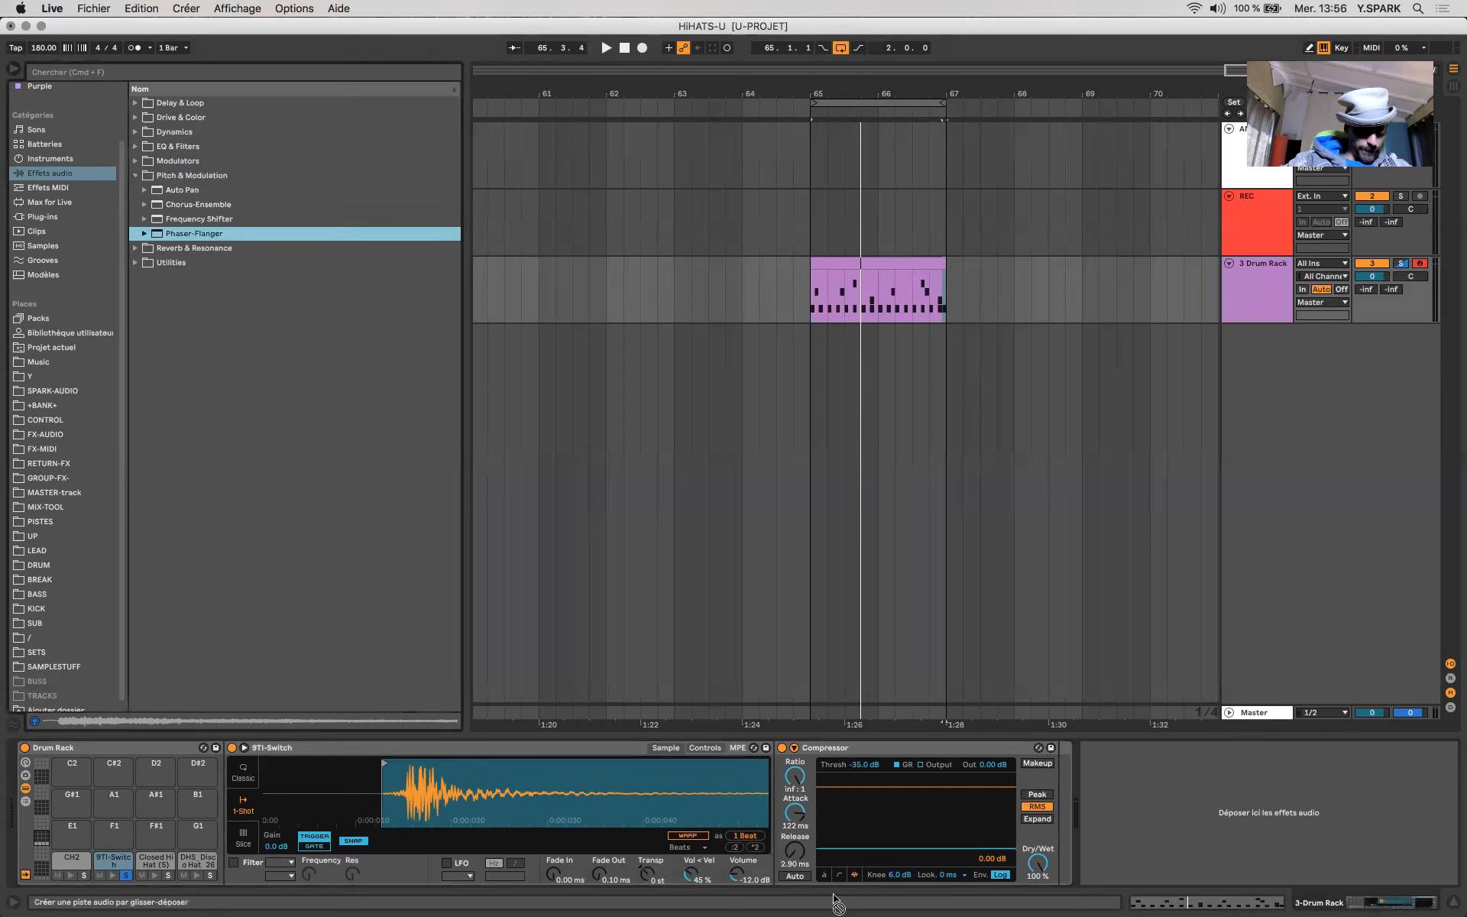
pyautogui.moveTo(807, 842); pyautogui.dragTo(815, 838)
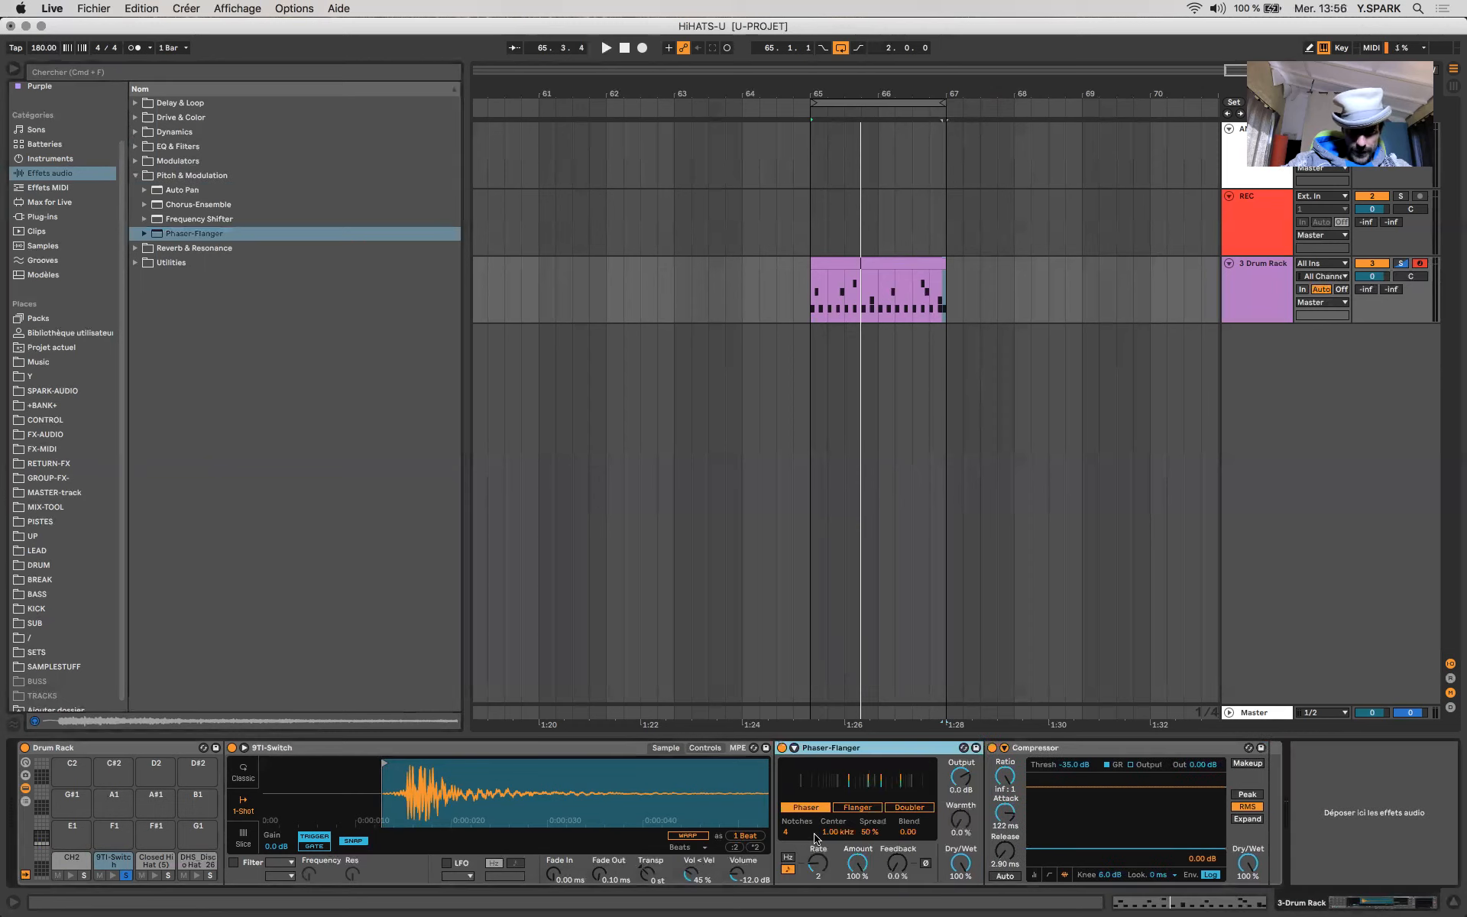
# - Switch the Phaser-Flanger to Doubler mode with Dry/Wet at 34 % and Time at 132 ms during playback
pyautogui.click(909, 808)
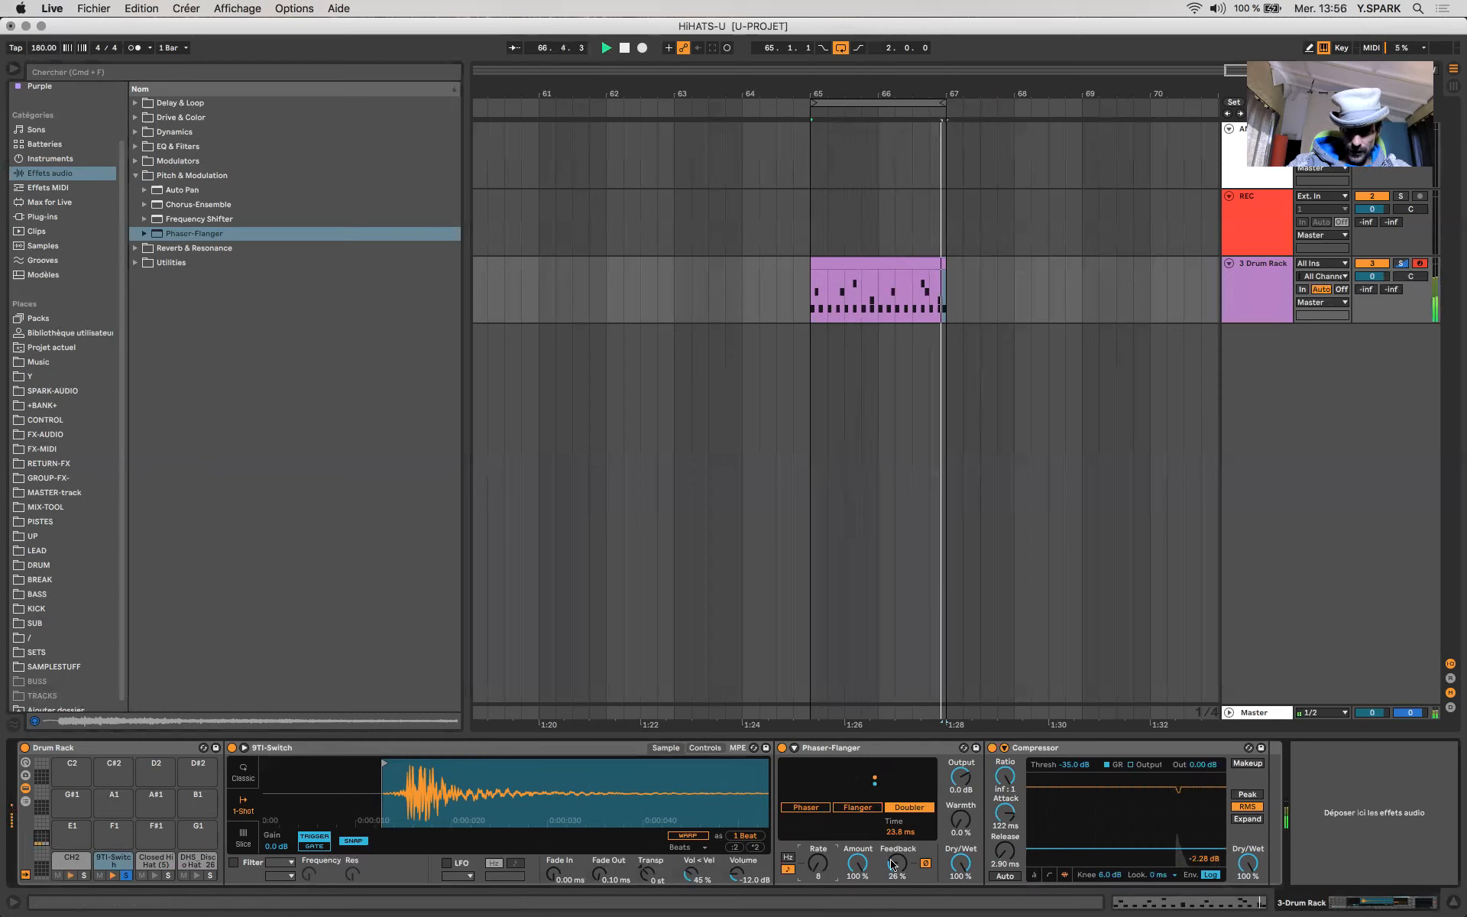
pyautogui.moveTo(960, 864); pyautogui.dragTo(961, 916)
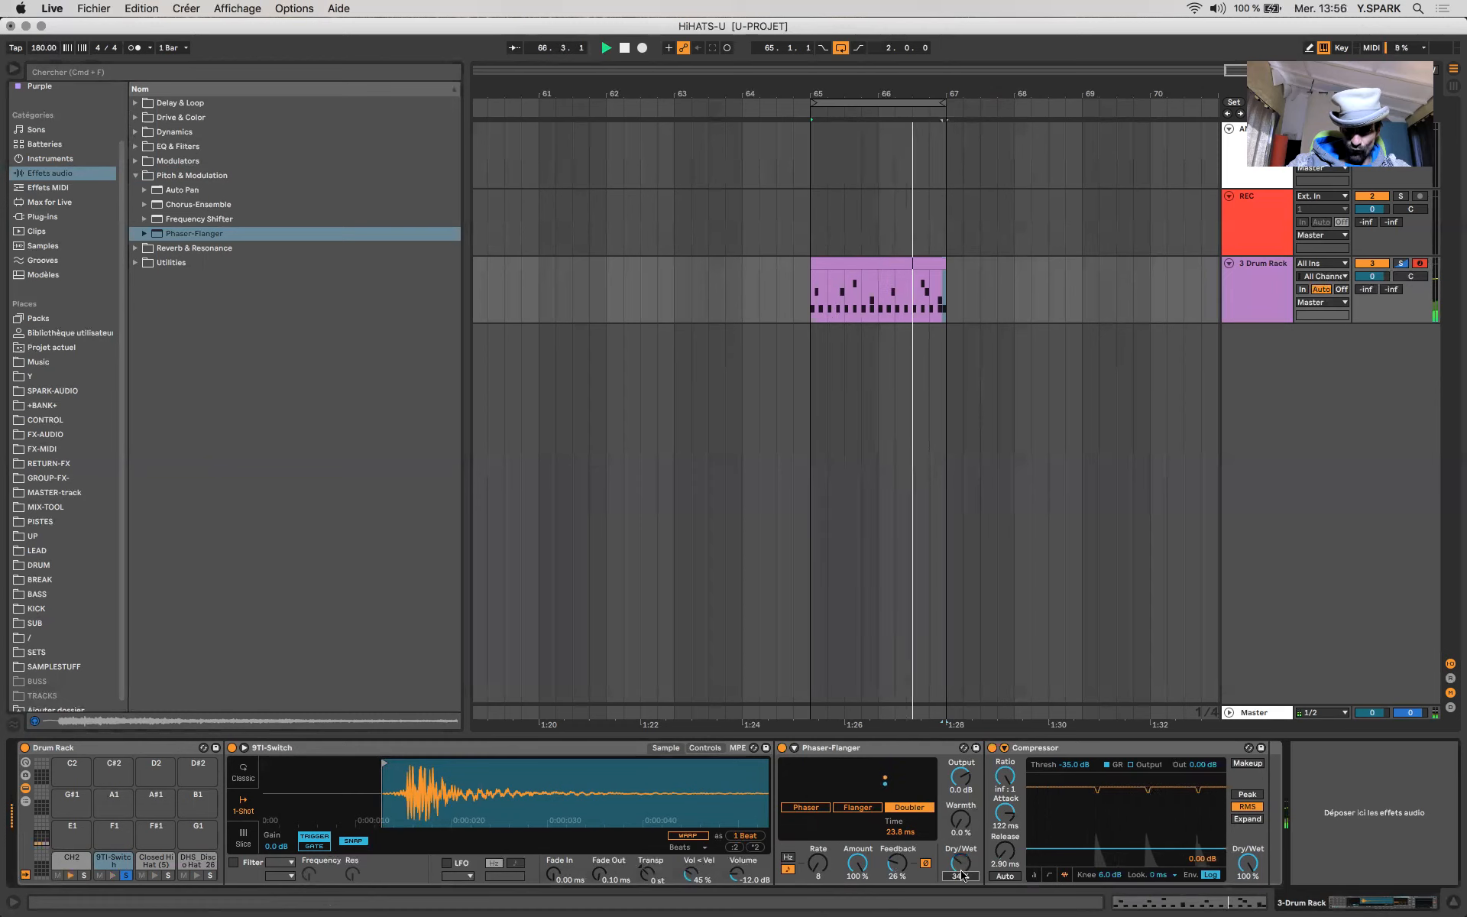
pyautogui.moveTo(902, 833)
pyautogui.mouseDown()
pyautogui.moveTo(902, 845)
pyautogui.moveTo(901, 818)
pyautogui.mouseUp()
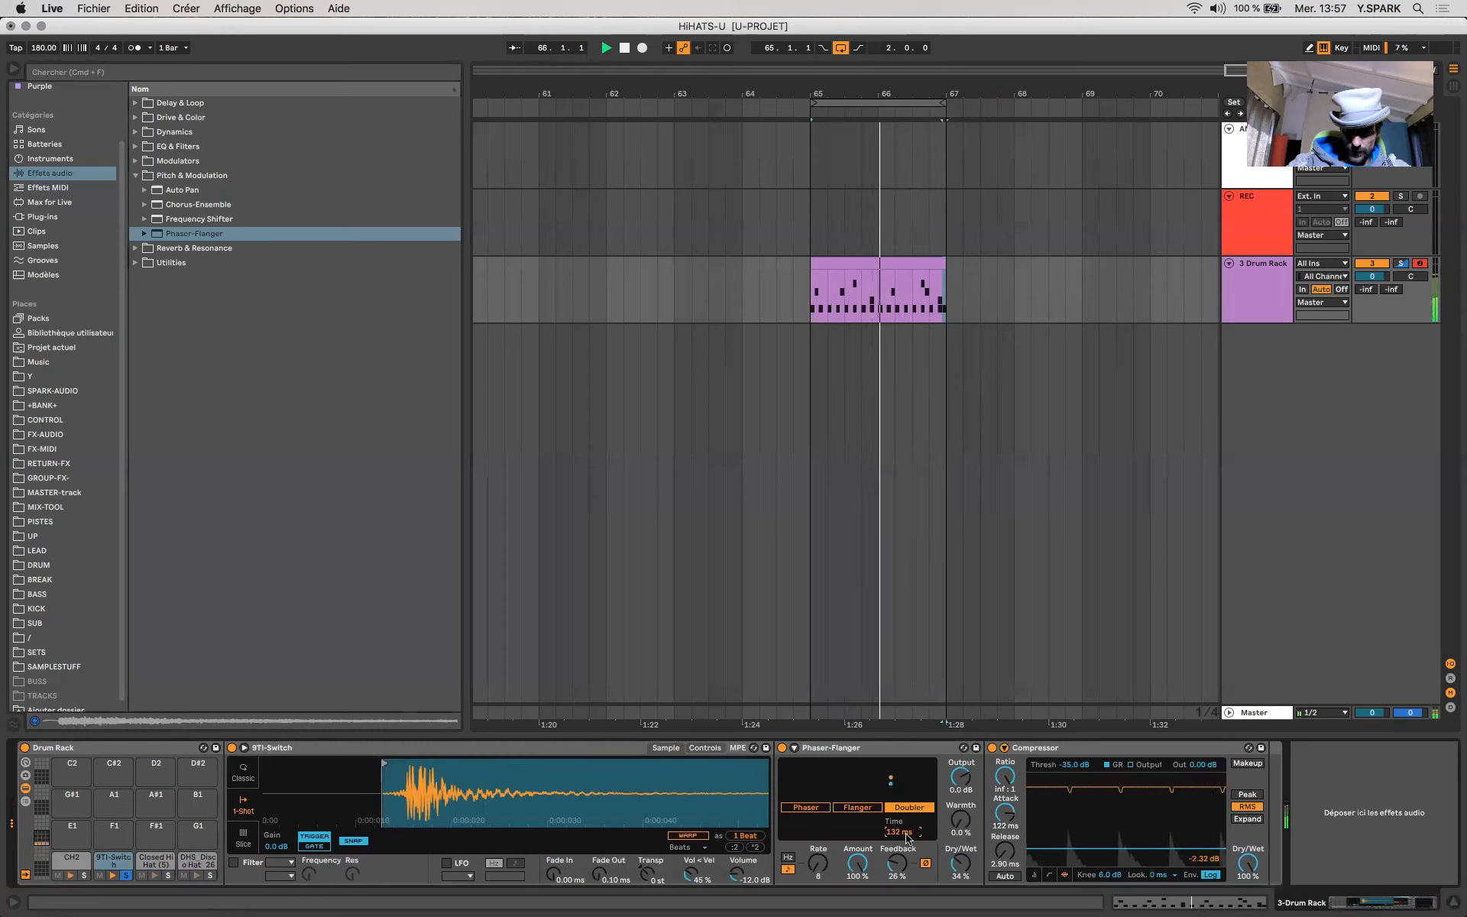
# - Set the Phaser-Flanger's Feedback to 13 % and Warmth to 33 %, comparing the sound with the Compressor bypassed
pyautogui.moveTo(901, 856); pyautogui.dragTo(900, 860)
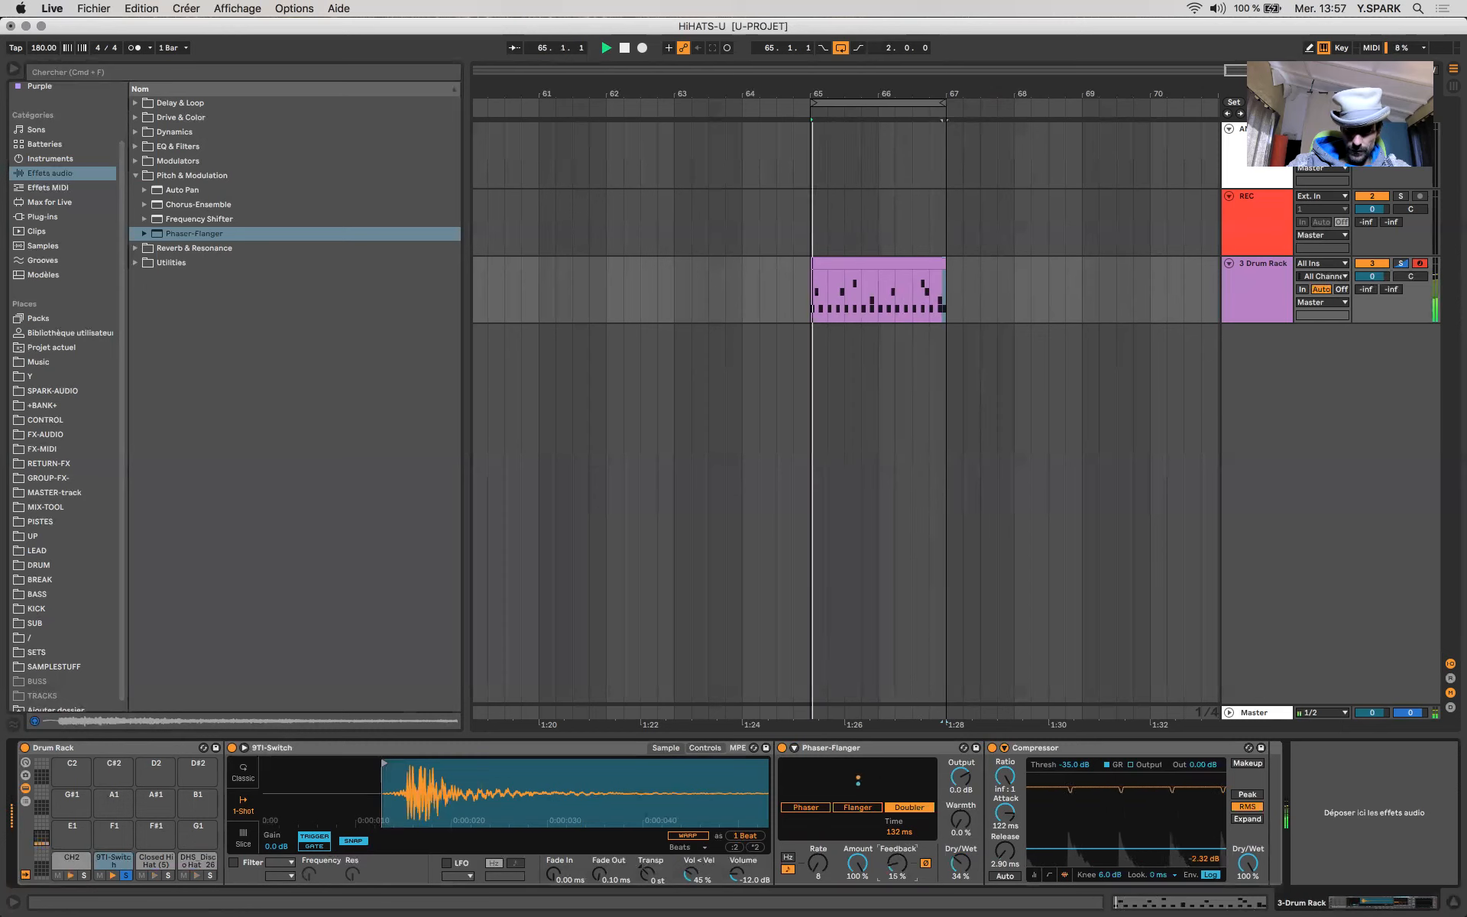
pyautogui.click(992, 748)
pyautogui.click(993, 748)
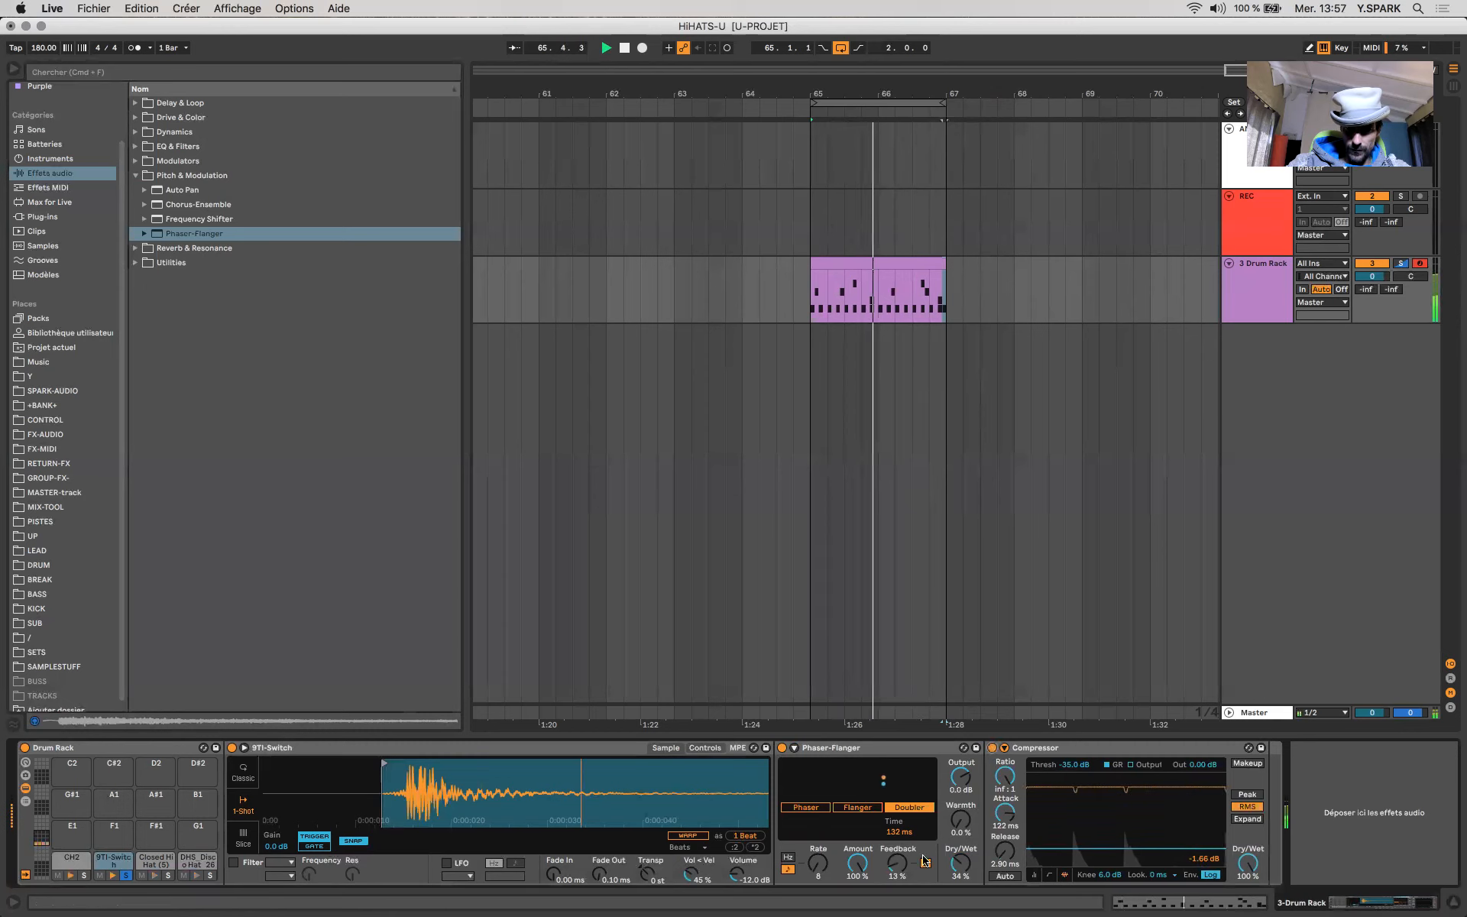
pyautogui.moveTo(966, 822); pyautogui.dragTo(967, 819)
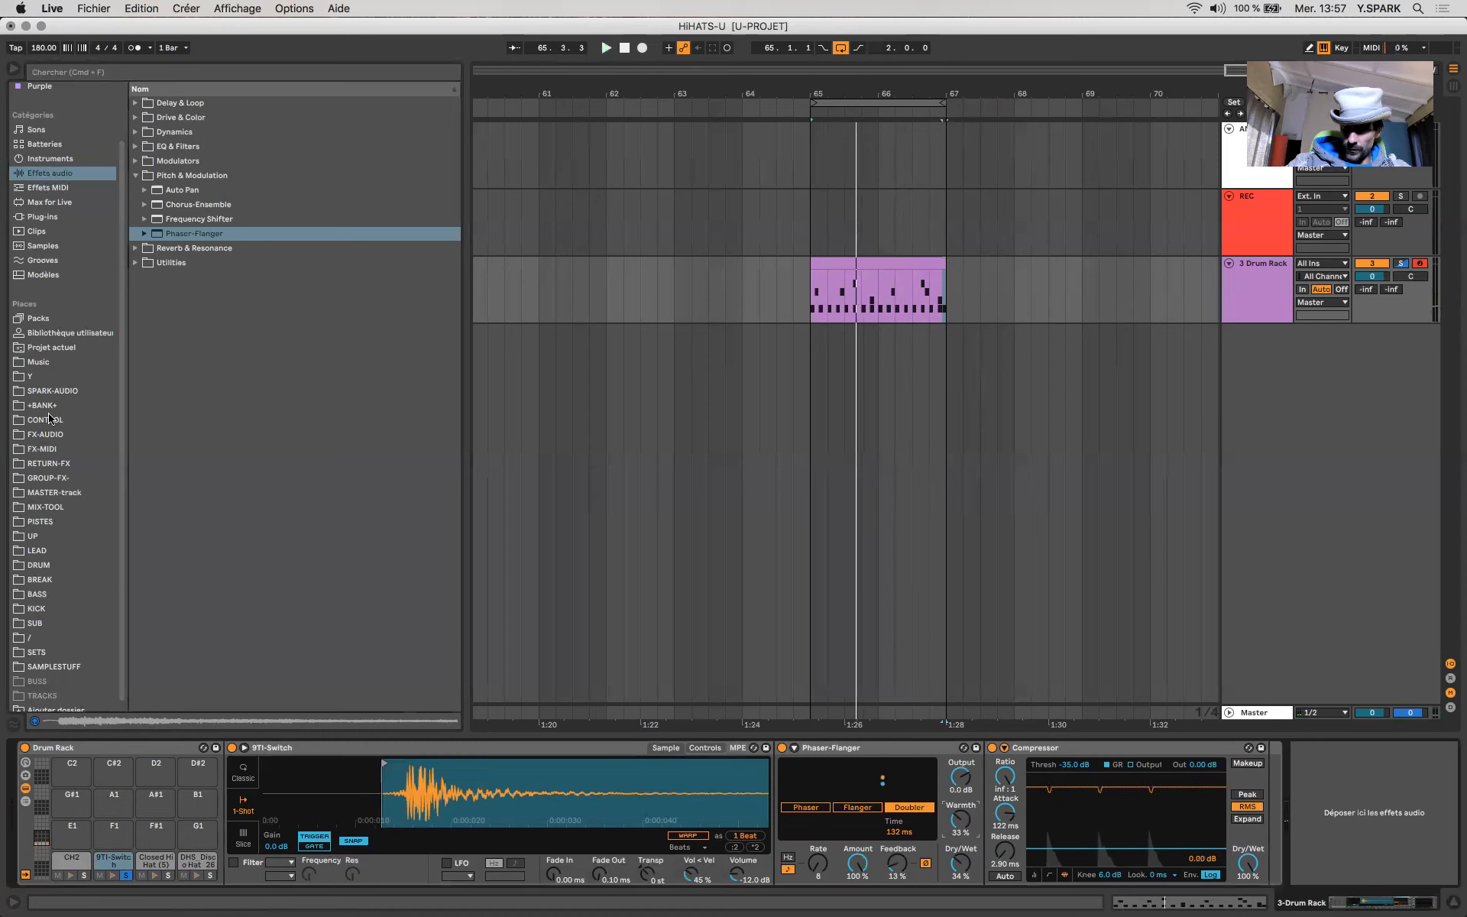
# - Add a Glue Compressor after the Compressor on the 9TI-Switch pad, with Soft clip on, Threshold -13.0 dB and Makeup 12.5 dB
pyautogui.click(135, 133)
pyautogui.moveTo(185, 175); pyautogui.dragTo(1264, 850)
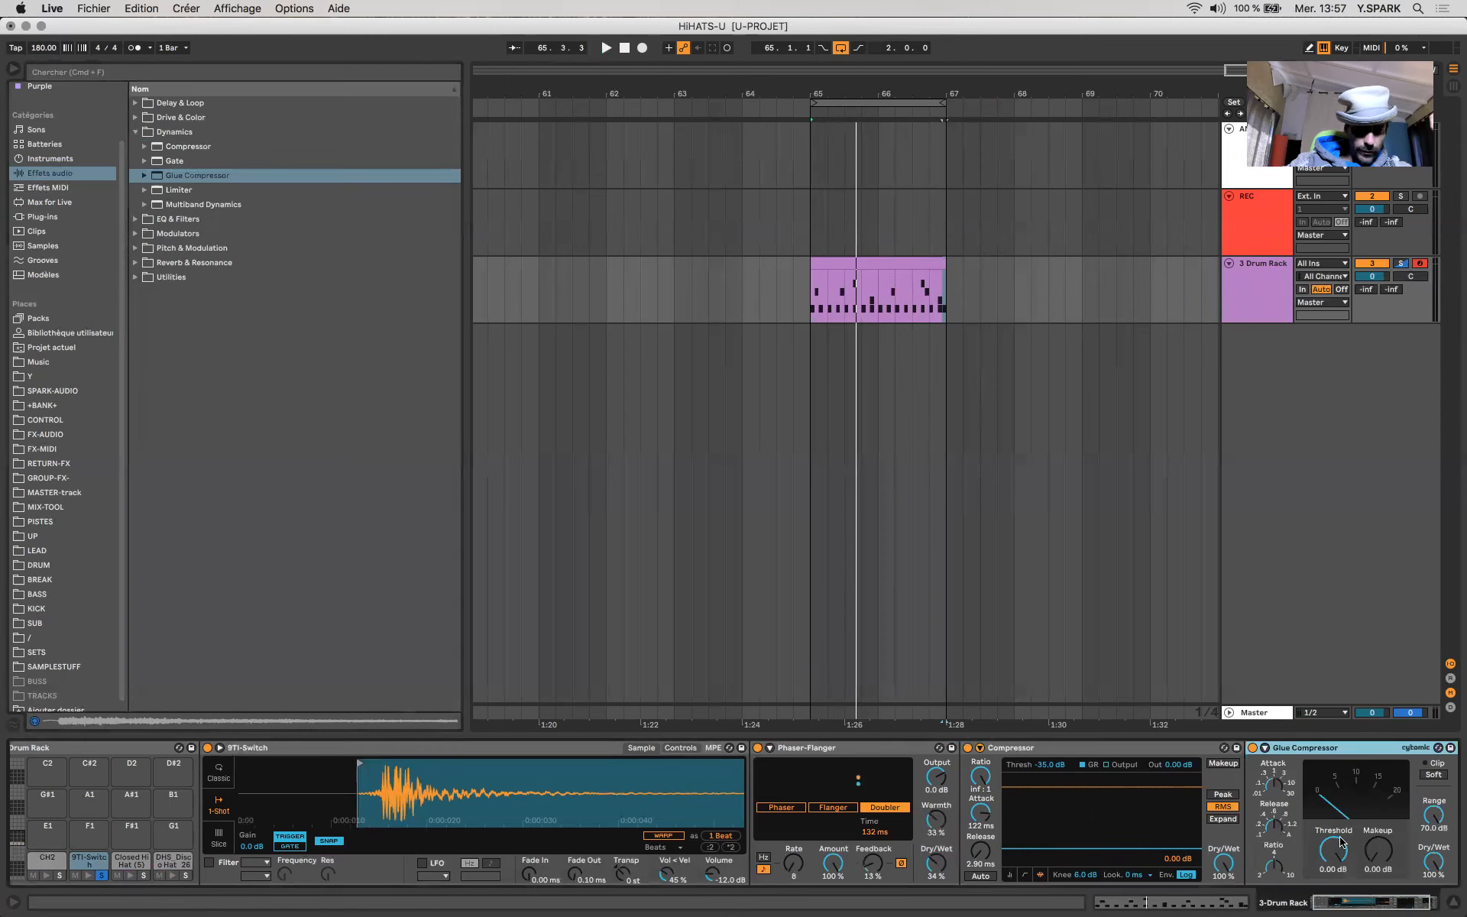
pyautogui.press('space')
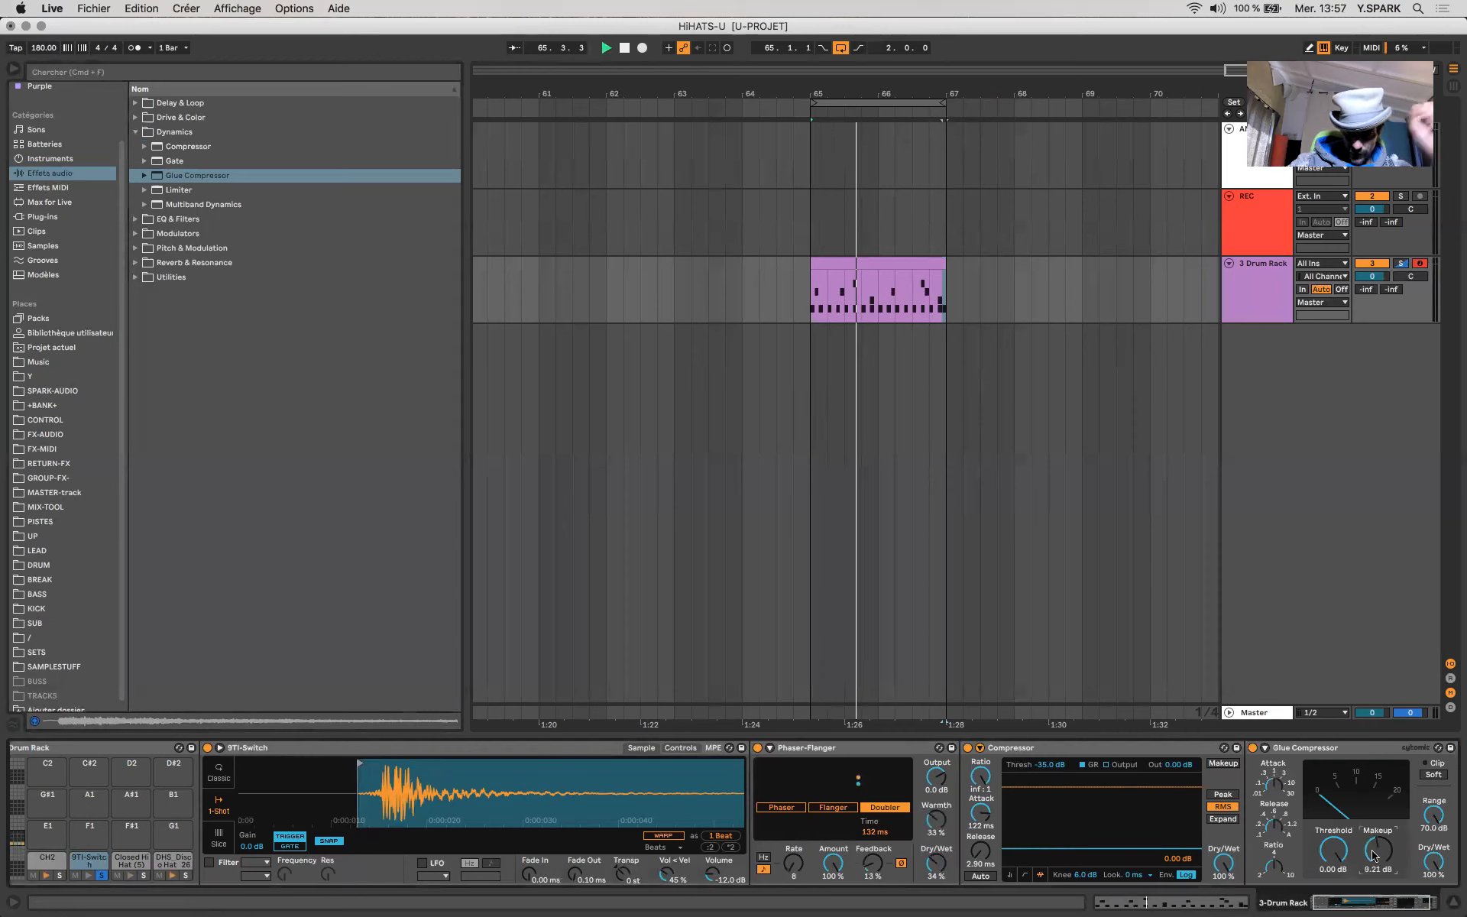
pyautogui.moveTo(1371, 856); pyautogui.dragTo(1371, 810)
pyautogui.moveTo(1237, 850); pyautogui.dragTo(1236, 898)
pyautogui.click(1336, 774)
pyautogui.moveTo(1281, 850); pyautogui.dragTo(1280, 838)
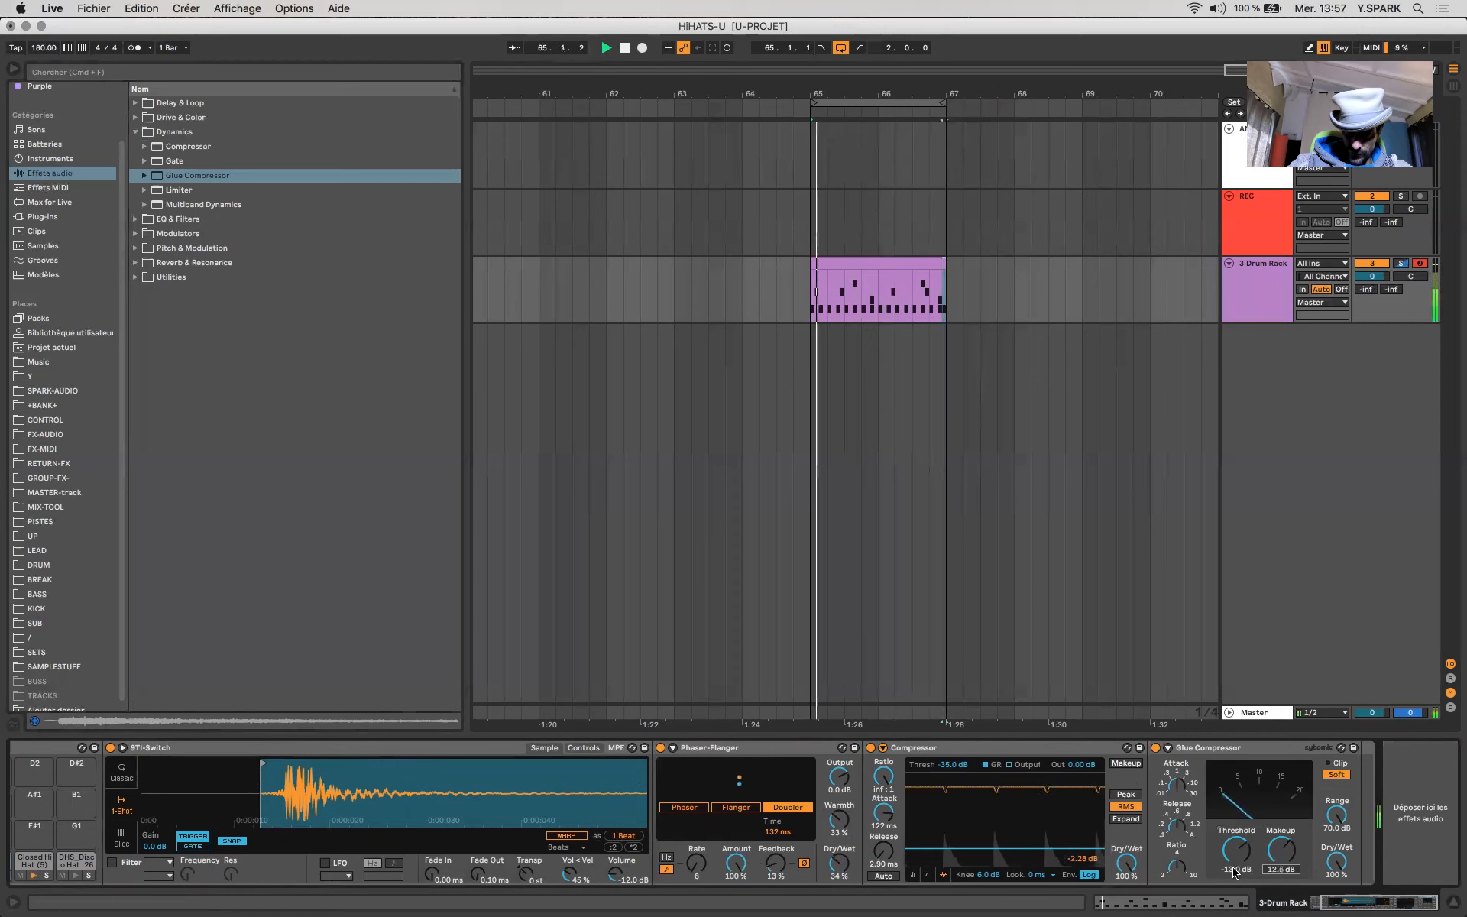
# - Set the Doubler's Time to 150 ms and Feedback to 8.6 %, comparing the sound with and without inverted feedback
pyautogui.moveTo(778, 831); pyautogui.dragTo(774, 874)
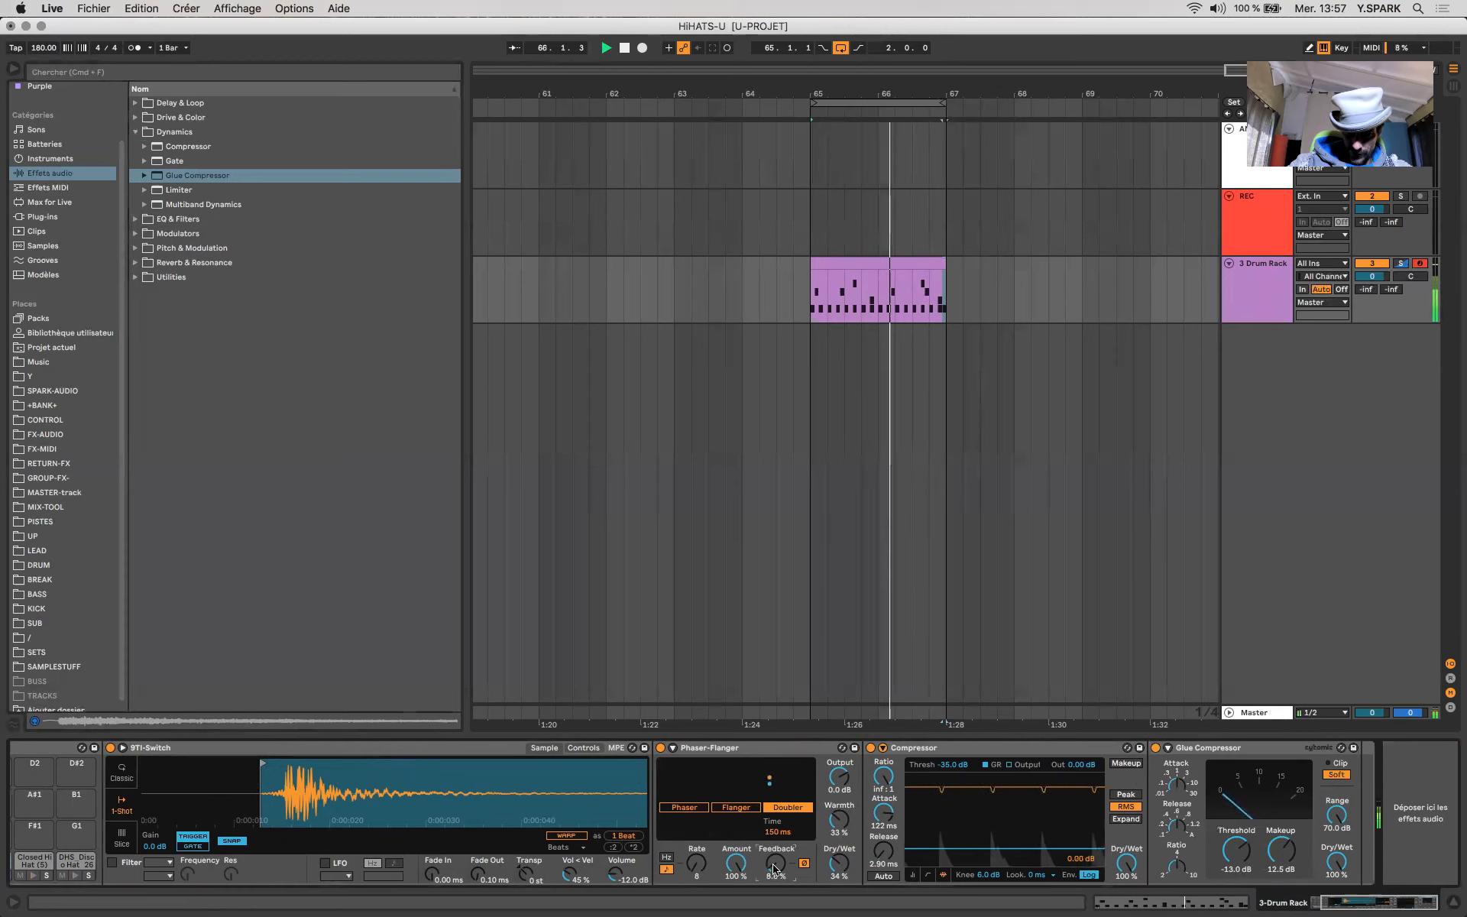
pyautogui.click(804, 864)
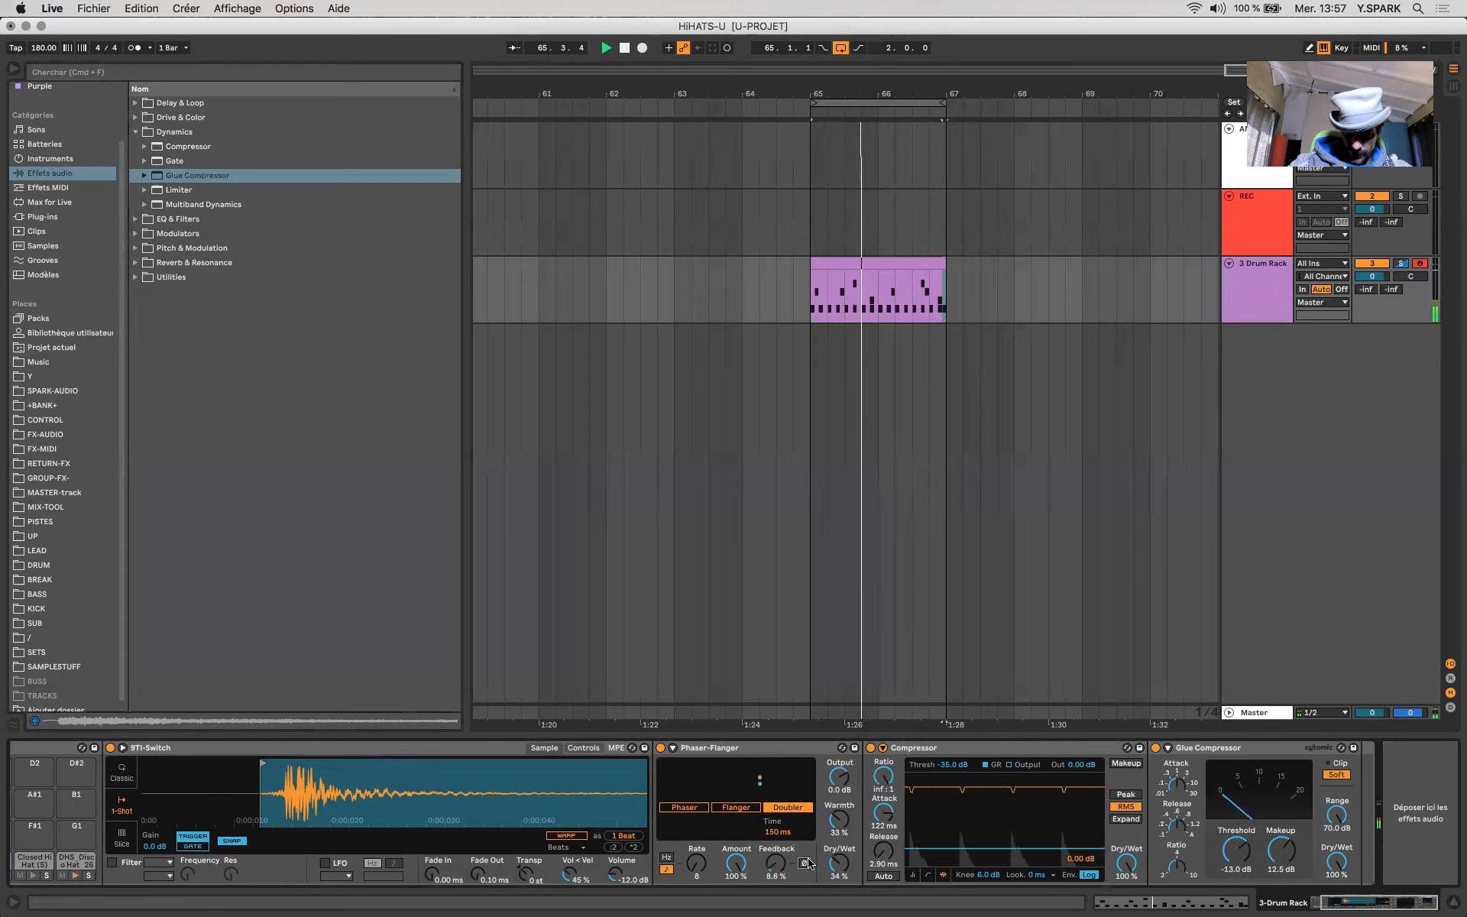
pyautogui.click(806, 863)
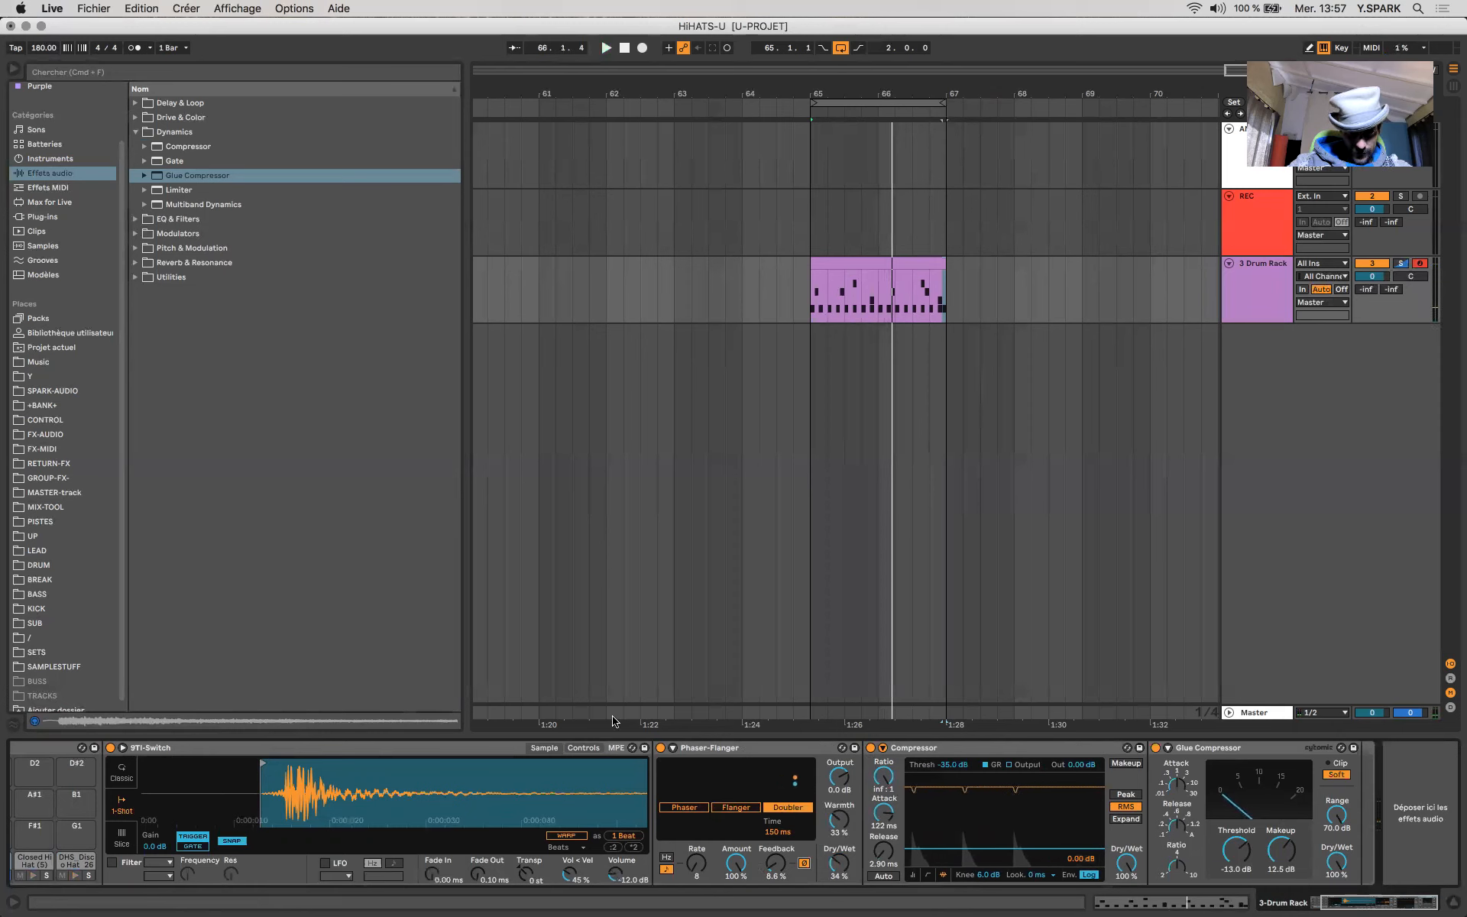
# - Add a second Phaser-Flanger before the Compressor, and adjust Dry/Wet to 19 % on the first and 100 % on the second
pyautogui.click(148, 134)
pyautogui.click(136, 191)
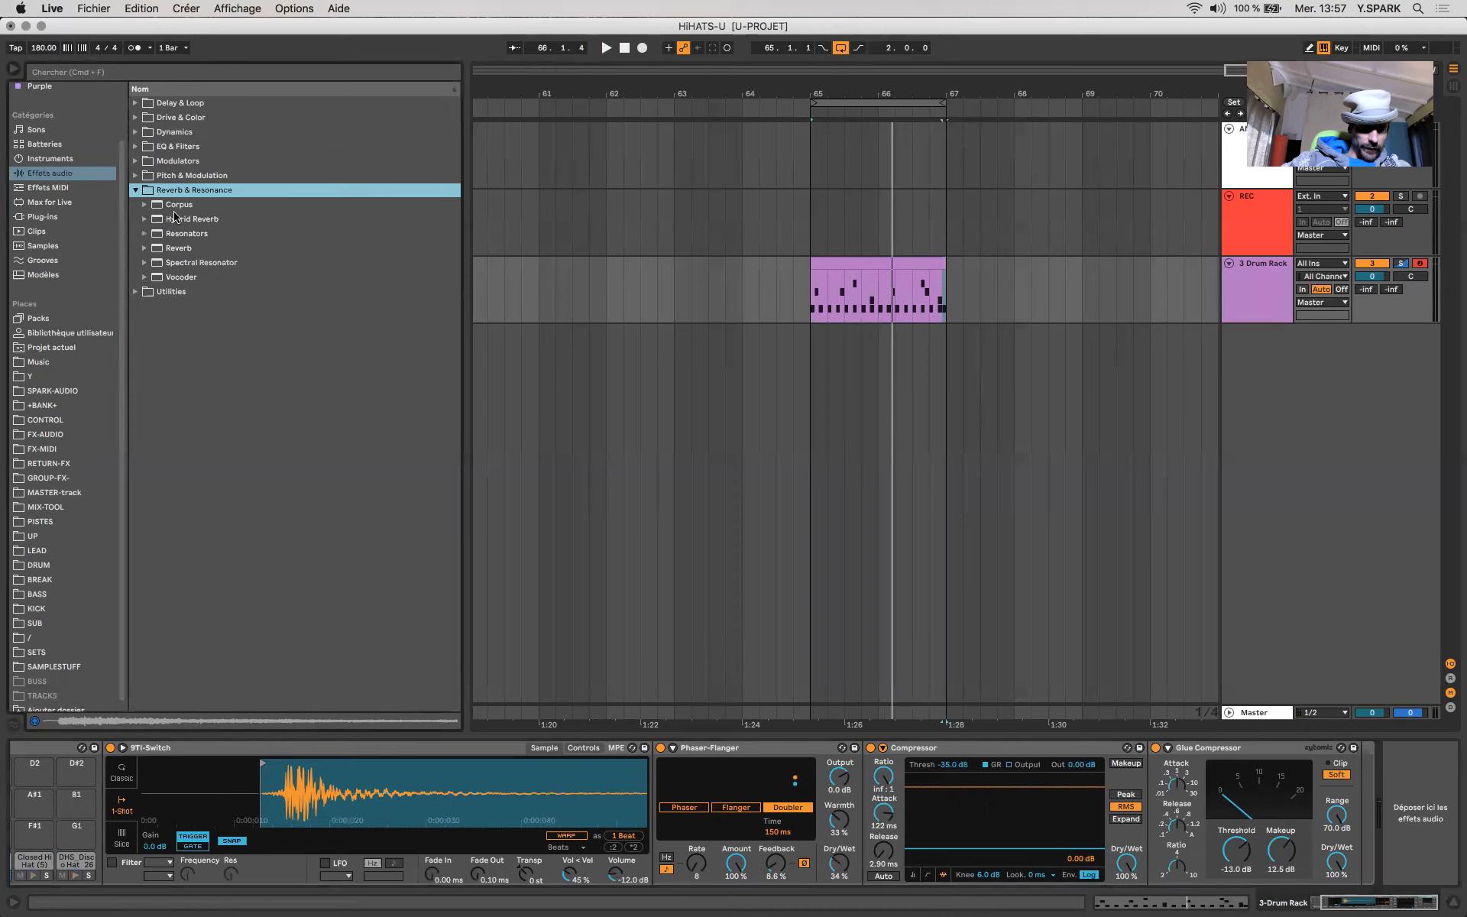
pyautogui.click(134, 176)
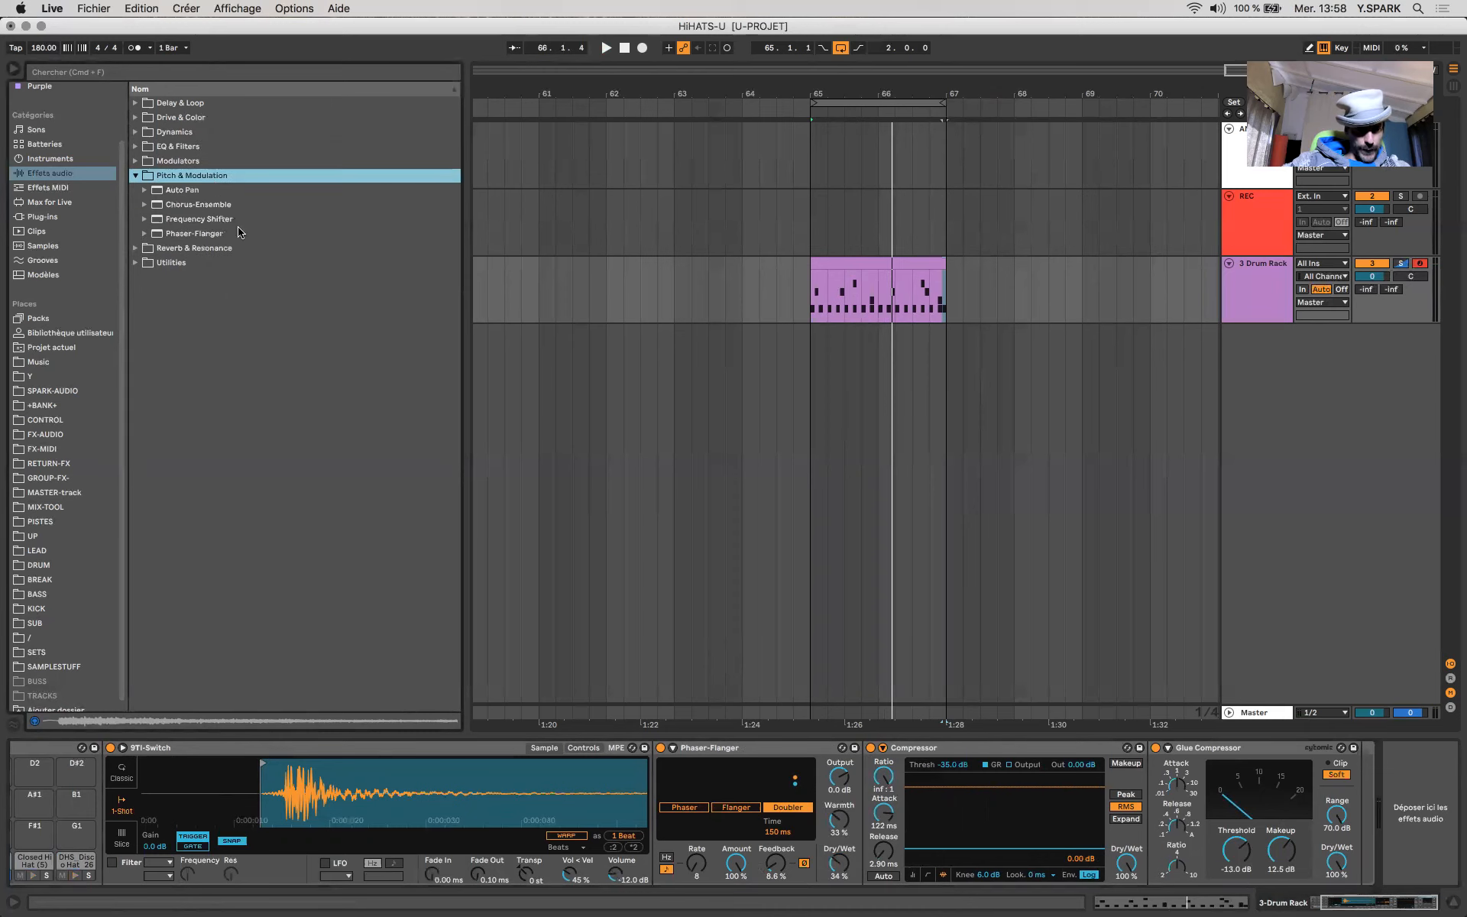
pyautogui.moveTo(1117, 653); pyautogui.dragTo(861, 795)
pyautogui.press('space')
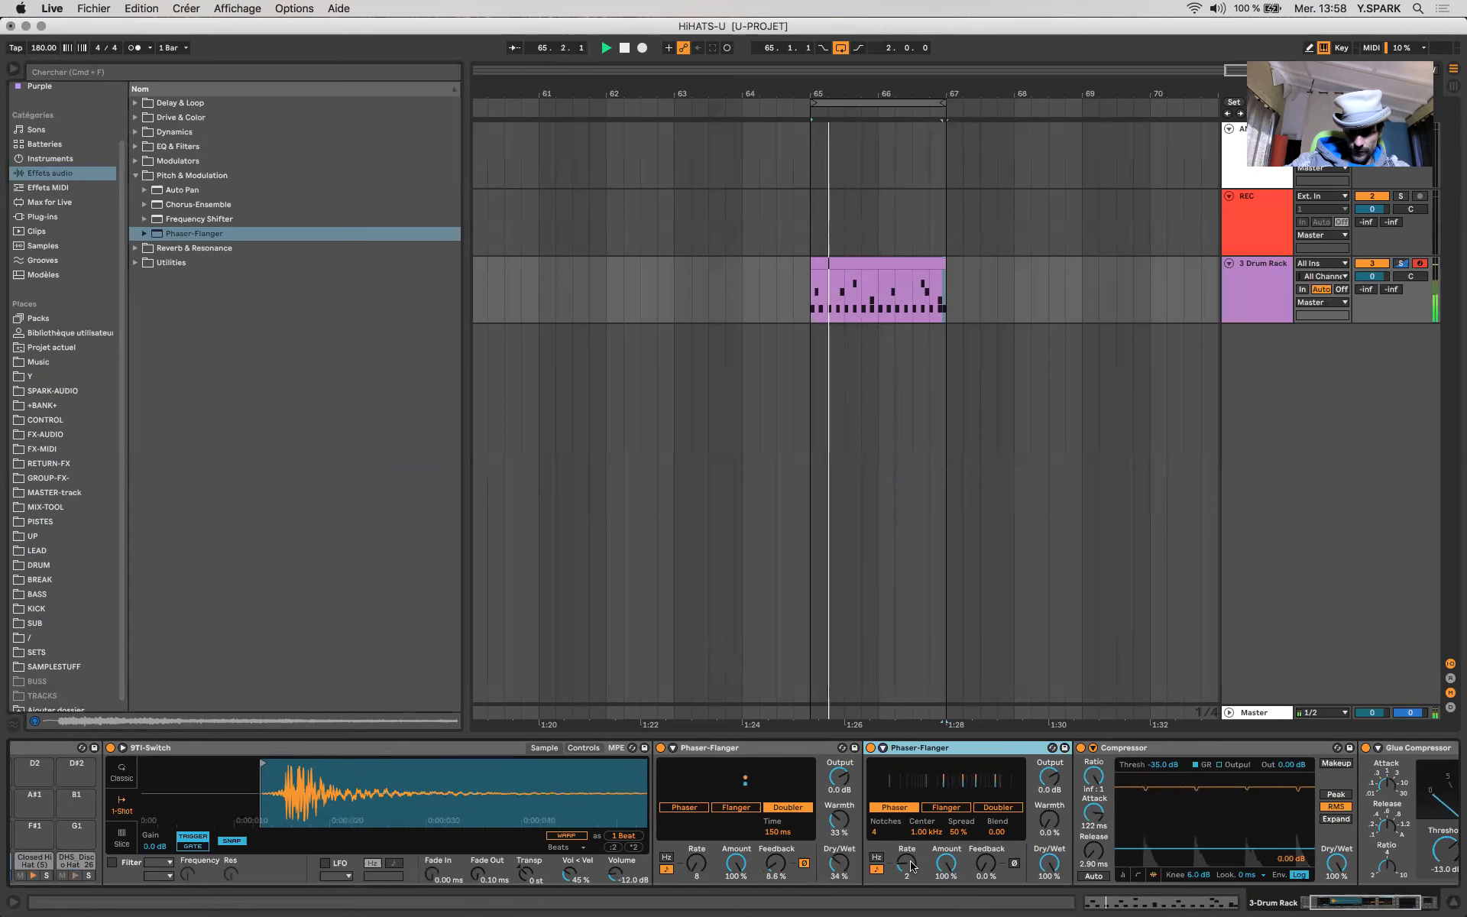
pyautogui.hscroll(5, 871, 865)
pyautogui.moveTo(831, 865); pyautogui.dragTo(831, 810)
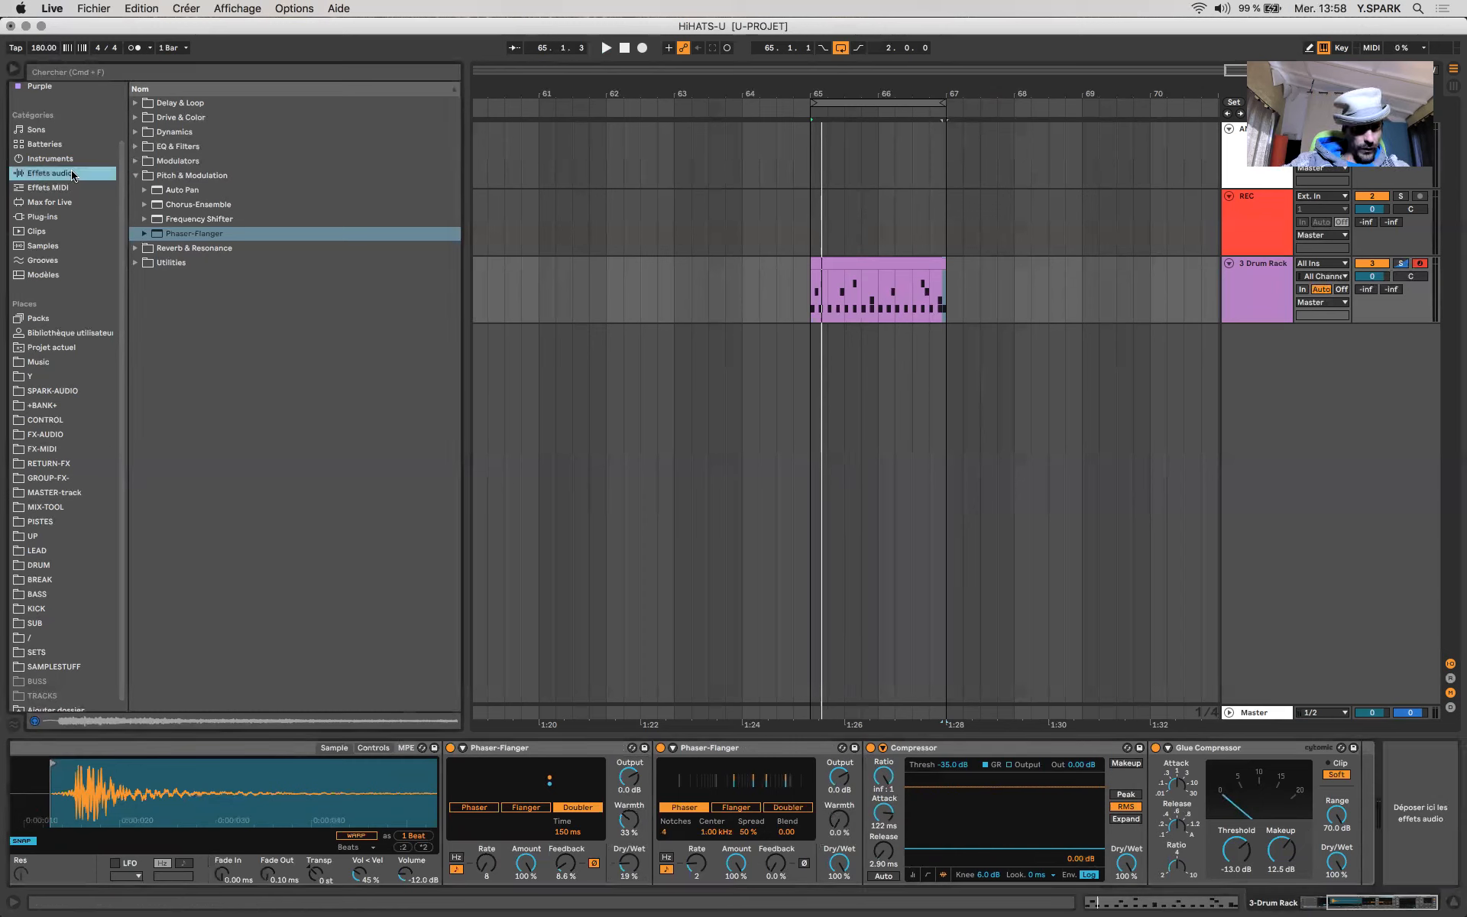
# - Add a Saturator between the second Phaser-Flanger and the Compressor, and set its Dry/Wet to 82.5 % with the loop playing
pyautogui.click(135, 118)
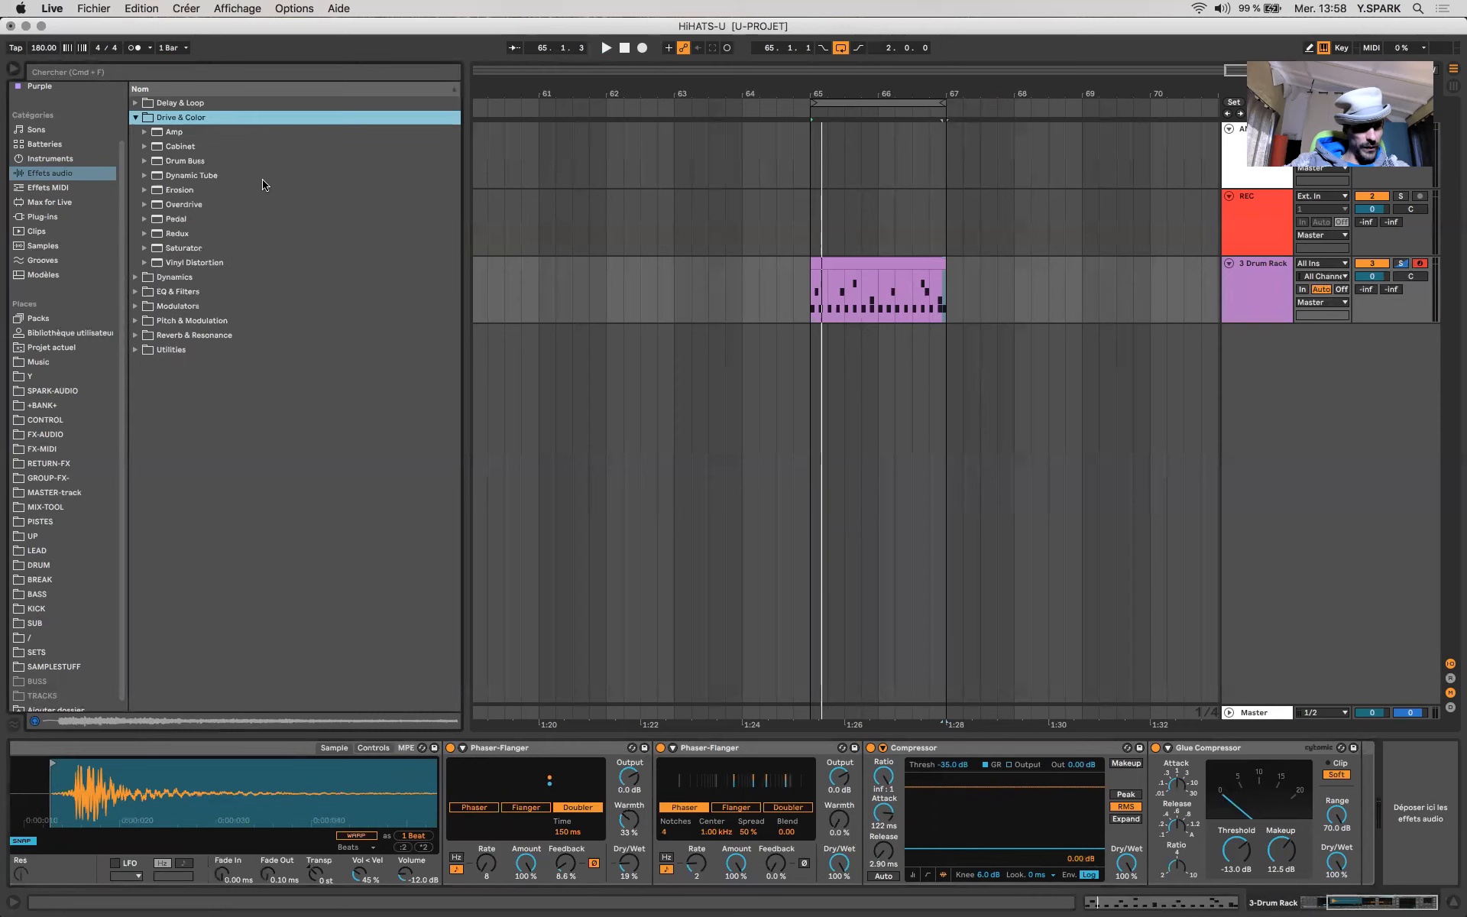
pyautogui.click(169, 247)
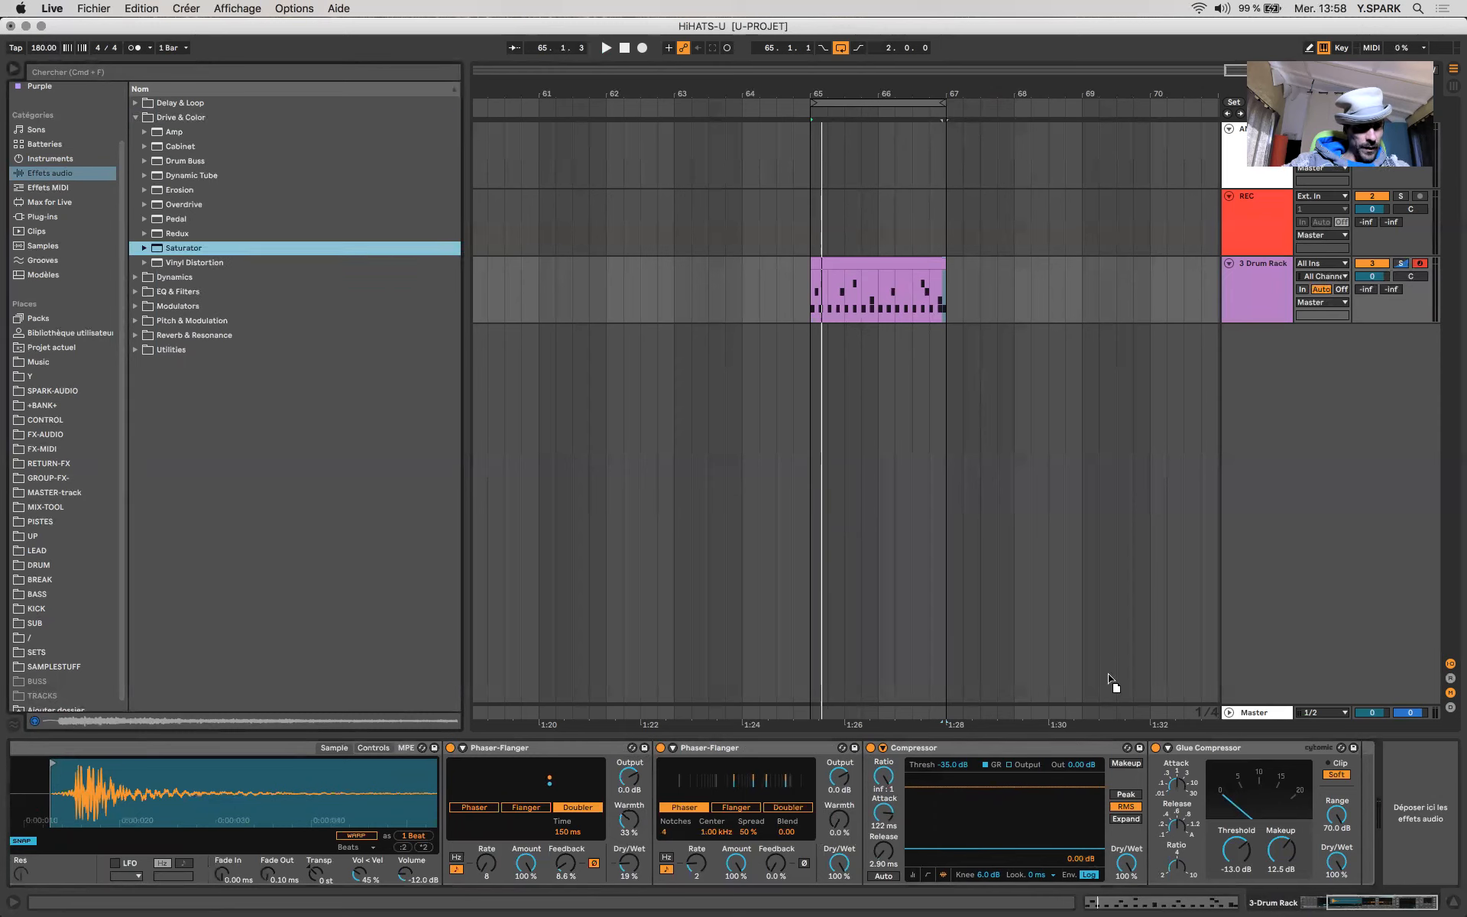
pyautogui.moveTo(913, 822); pyautogui.dragTo(981, 844)
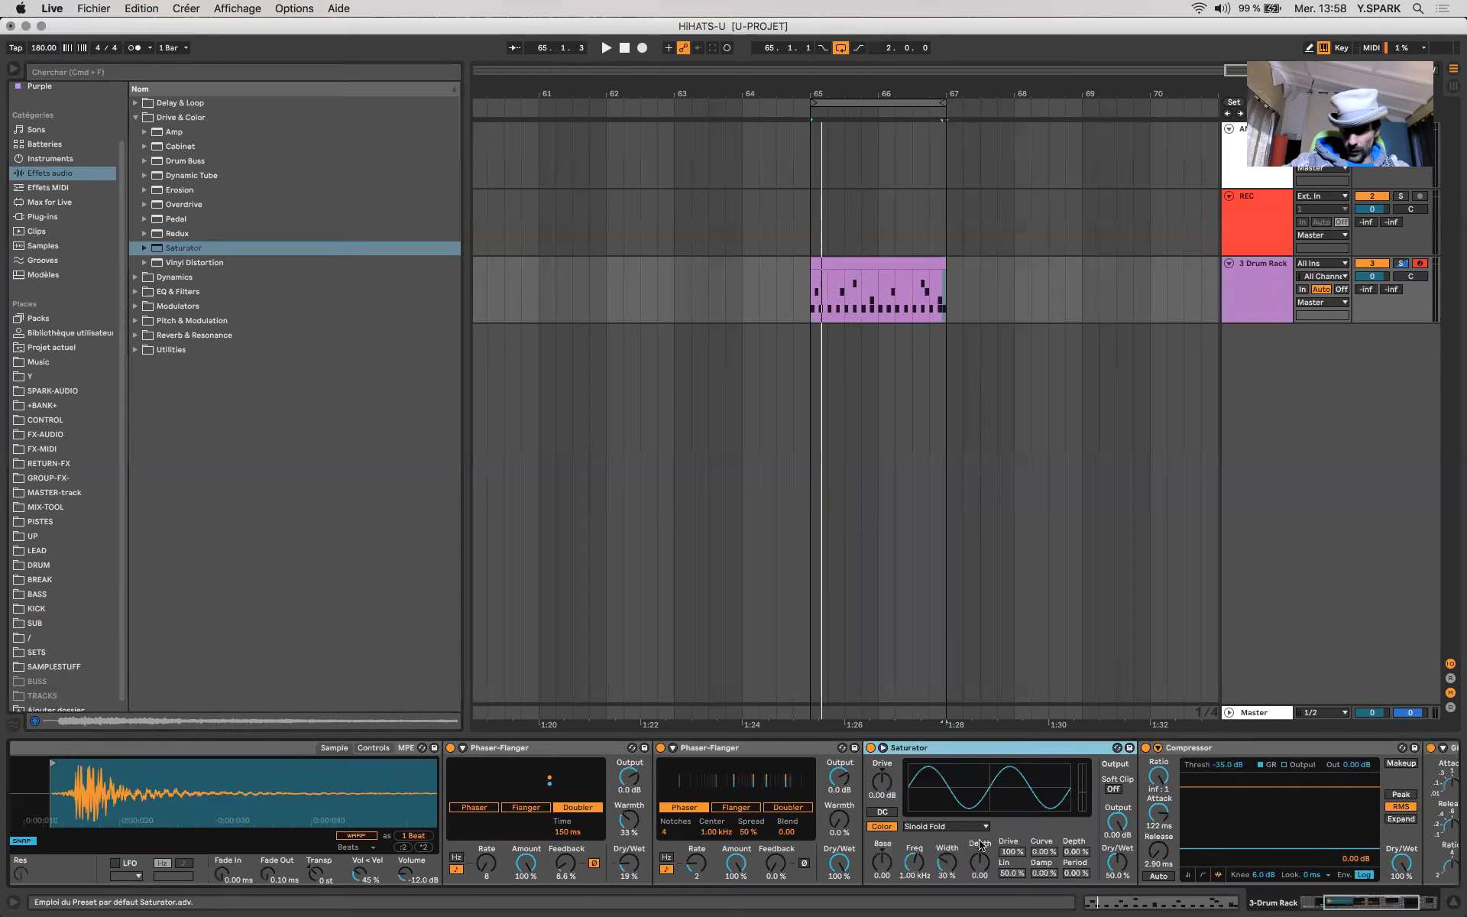
pyautogui.press('space')
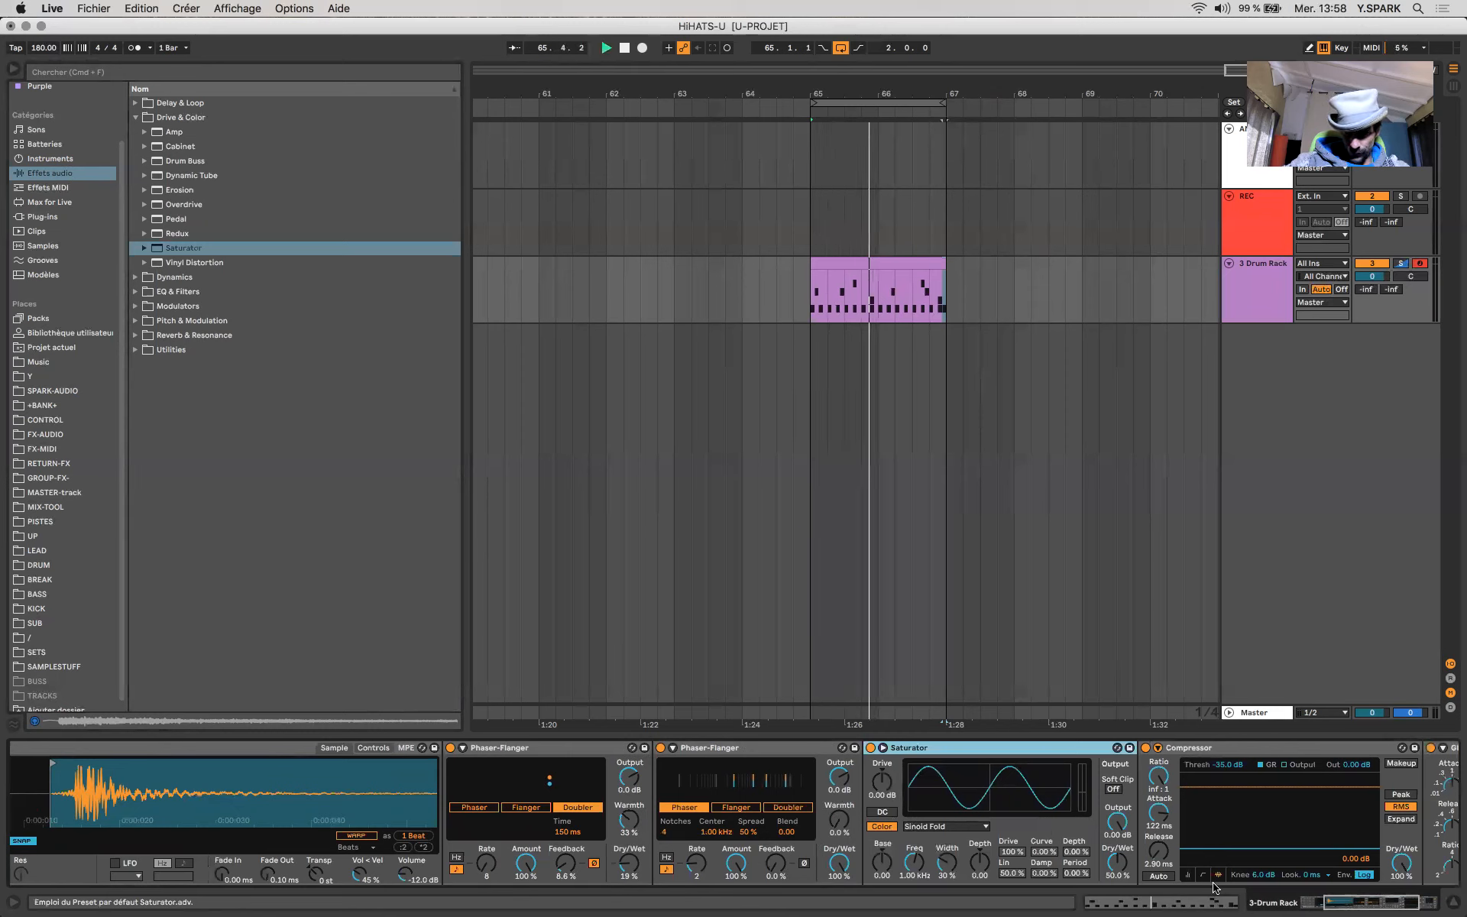
pyautogui.moveTo(1118, 864); pyautogui.dragTo(1117, 795)
pyautogui.moveTo(1118, 865); pyautogui.dragTo(1122, 875)
pyautogui.press('space')
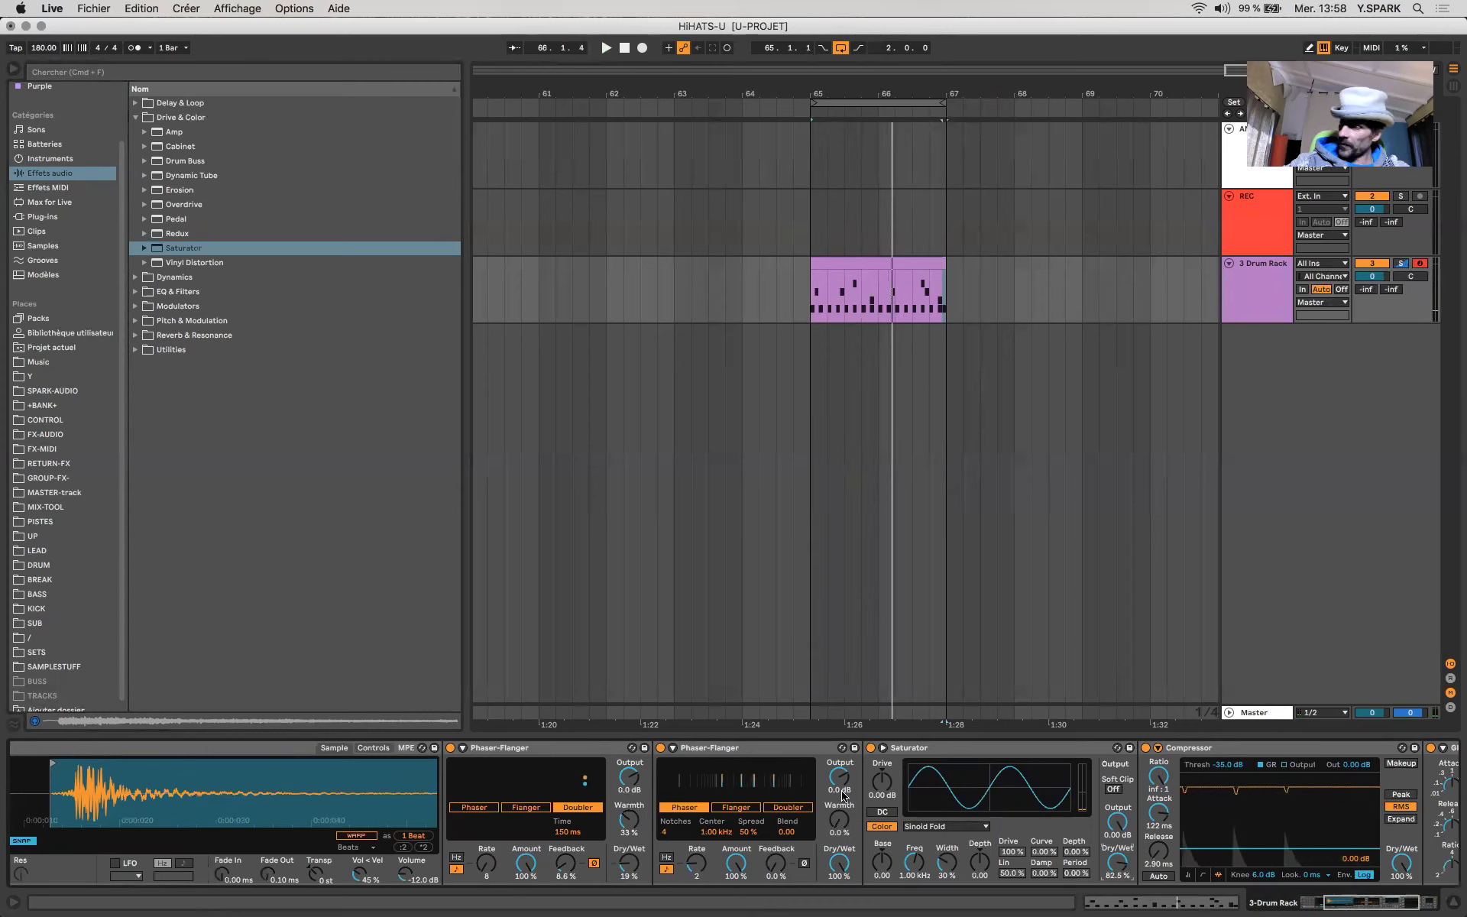
# - Add an EQ Eight to the Closed Hi Hat (5) pad of the Drum Rack
pyautogui.hscroll(-5, 843, 795)
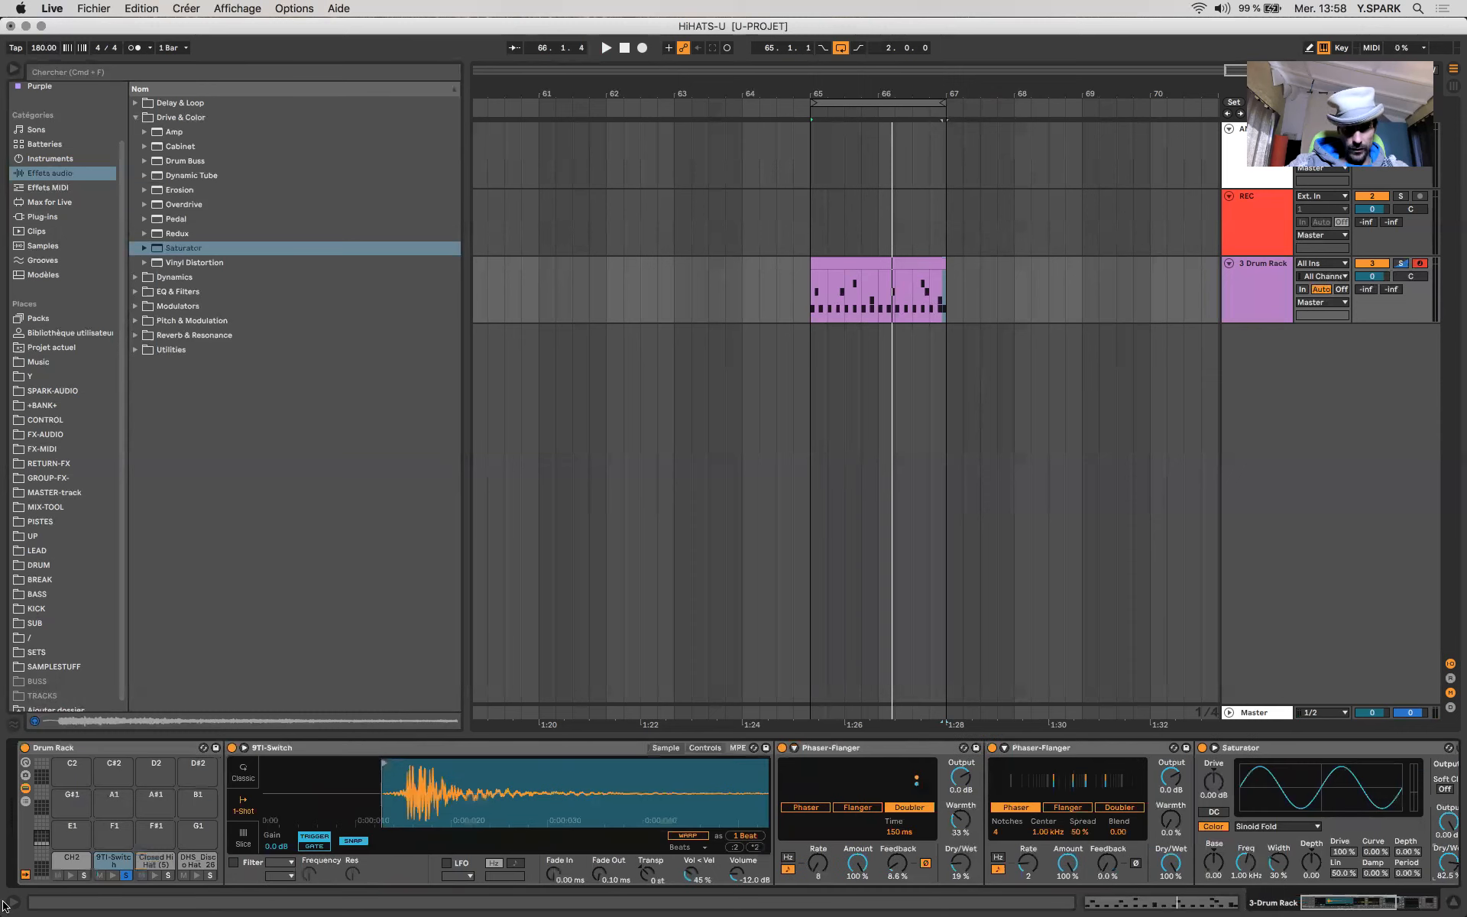
pyautogui.click(154, 862)
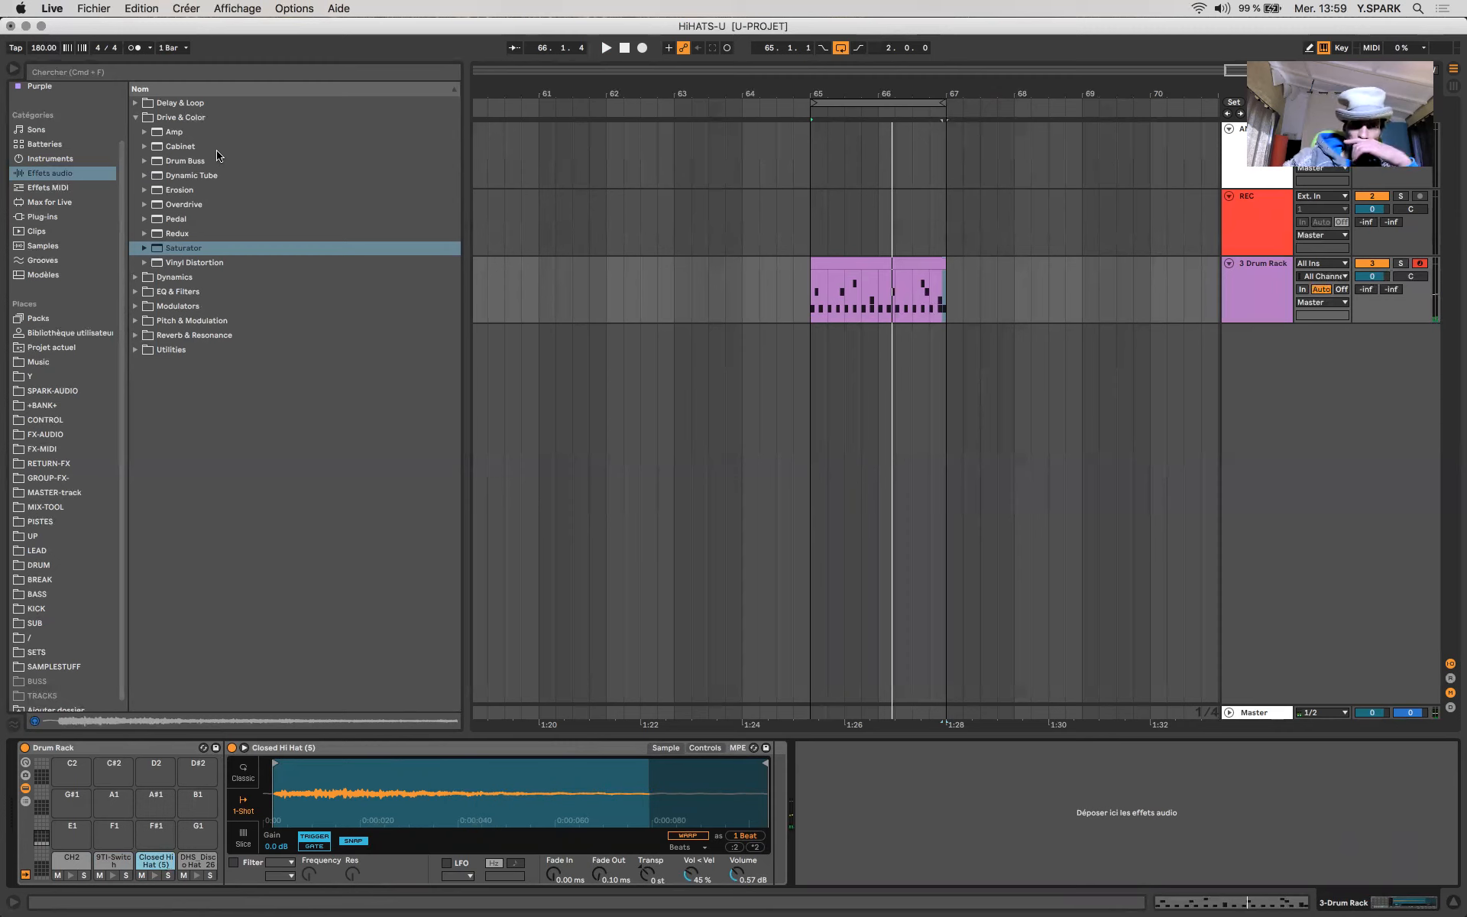
pyautogui.click(55, 174)
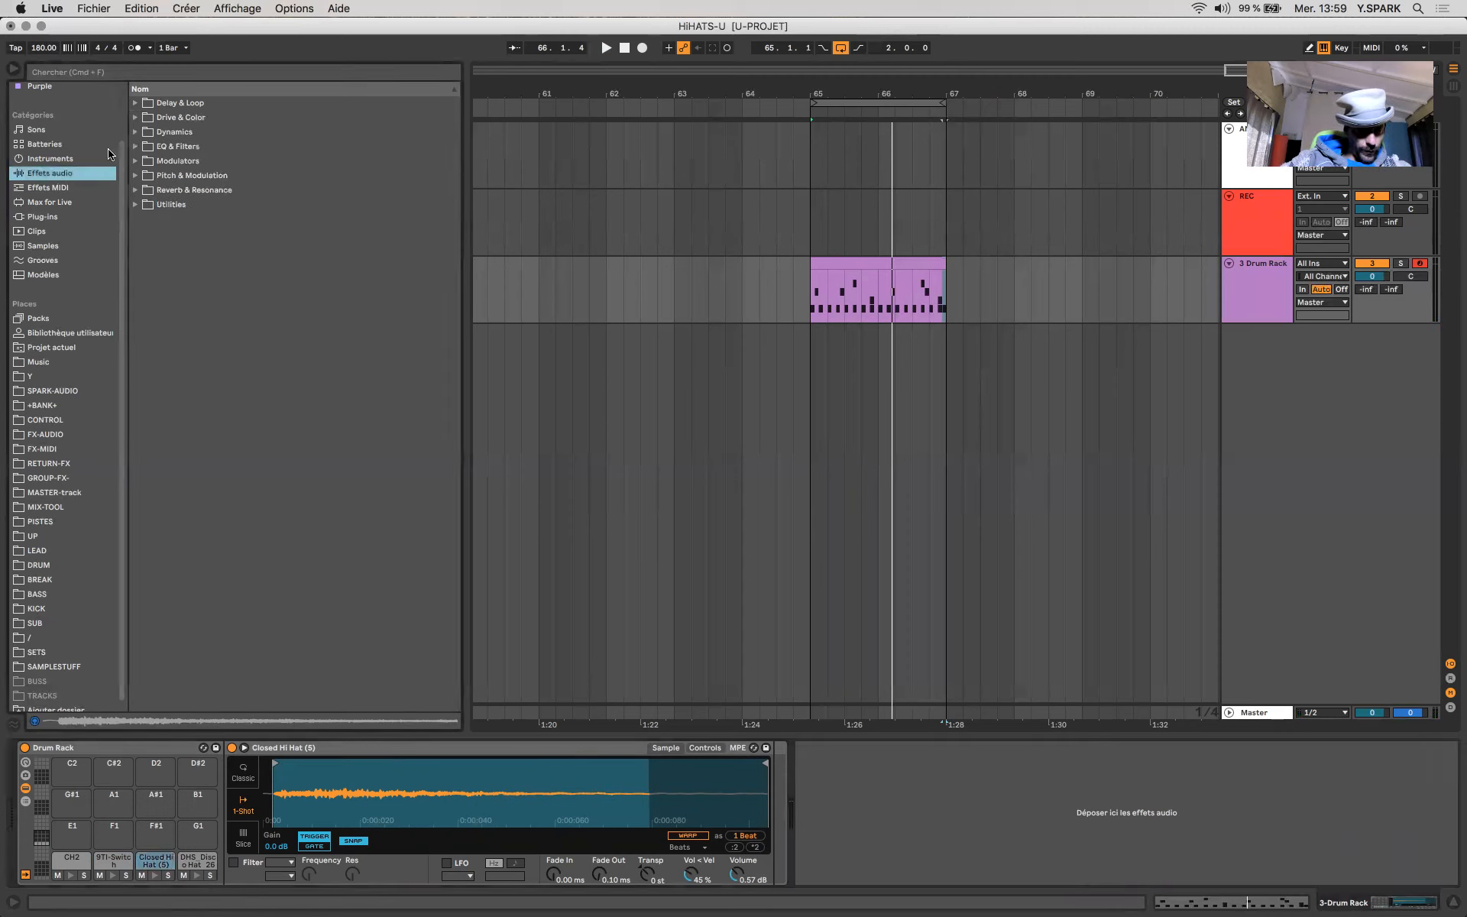
pyautogui.click(135, 146)
pyautogui.moveTo(162, 194); pyautogui.dragTo(773, 862)
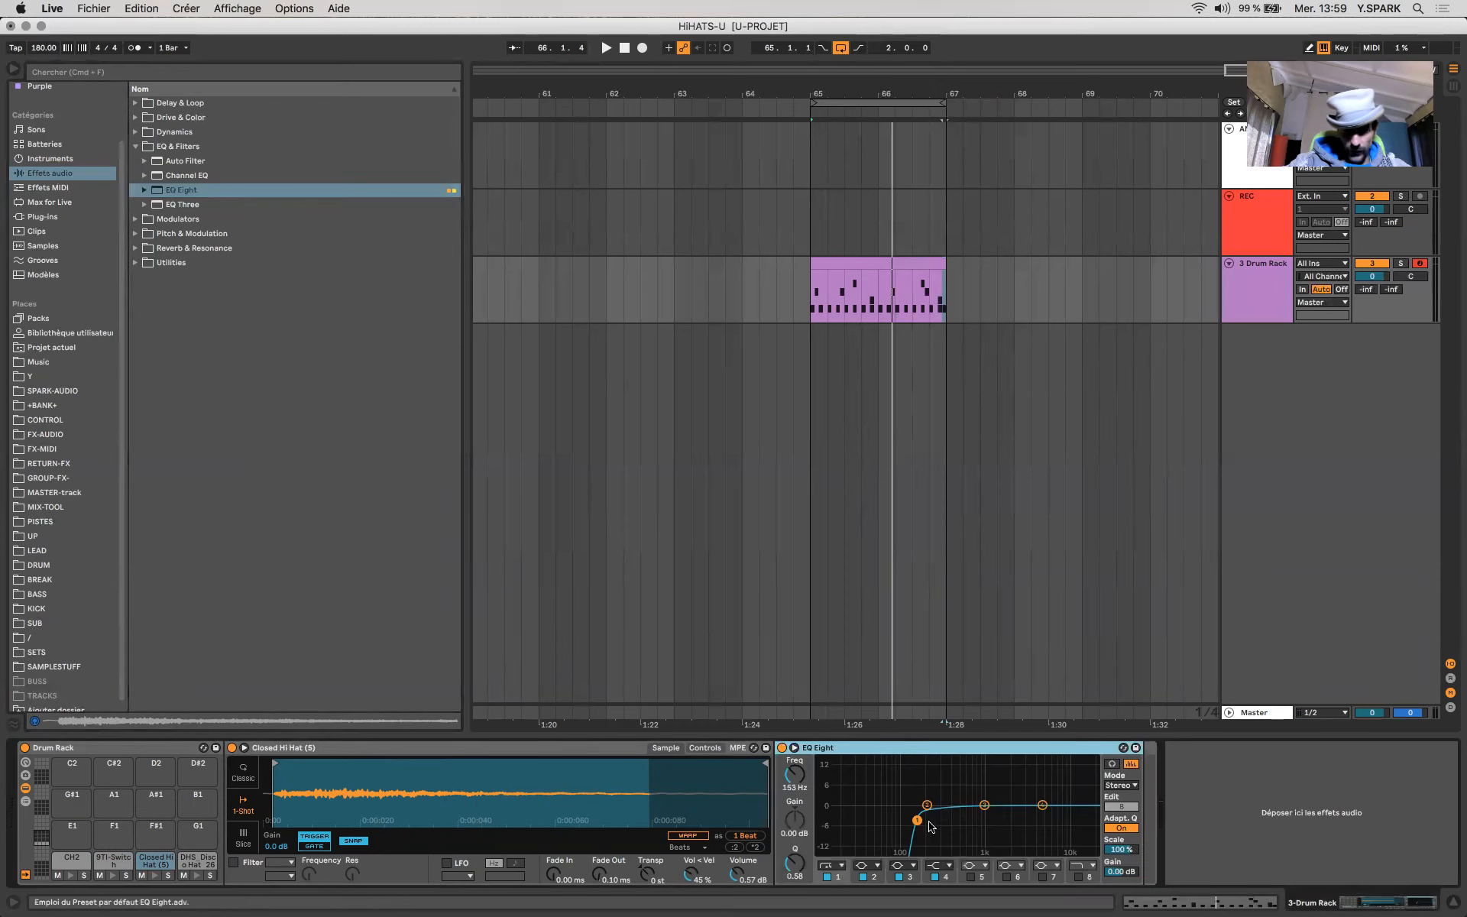
# - Set the EQ Eight's band 1 low cut to 495 Hz with a Q of 1.28, auditioning the loop
pyautogui.moveTo(918, 822); pyautogui.dragTo(909, 777)
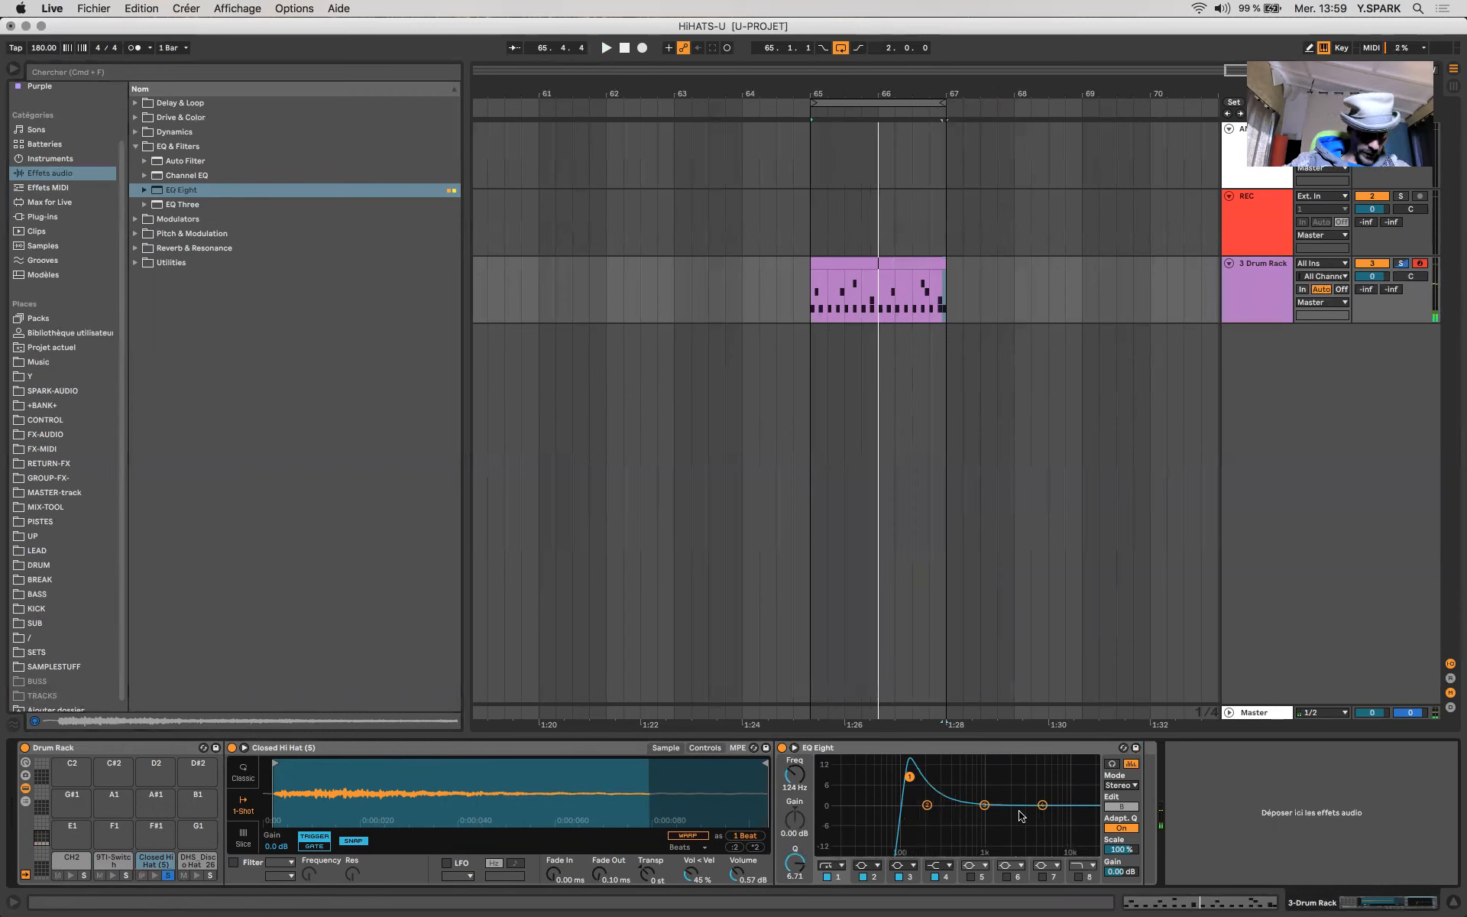
pyautogui.press('space')
pyautogui.moveTo(909, 776); pyautogui.dragTo(960, 761)
pyautogui.press('space')
pyautogui.press('space')
pyautogui.press('space')
pyautogui.press('space')
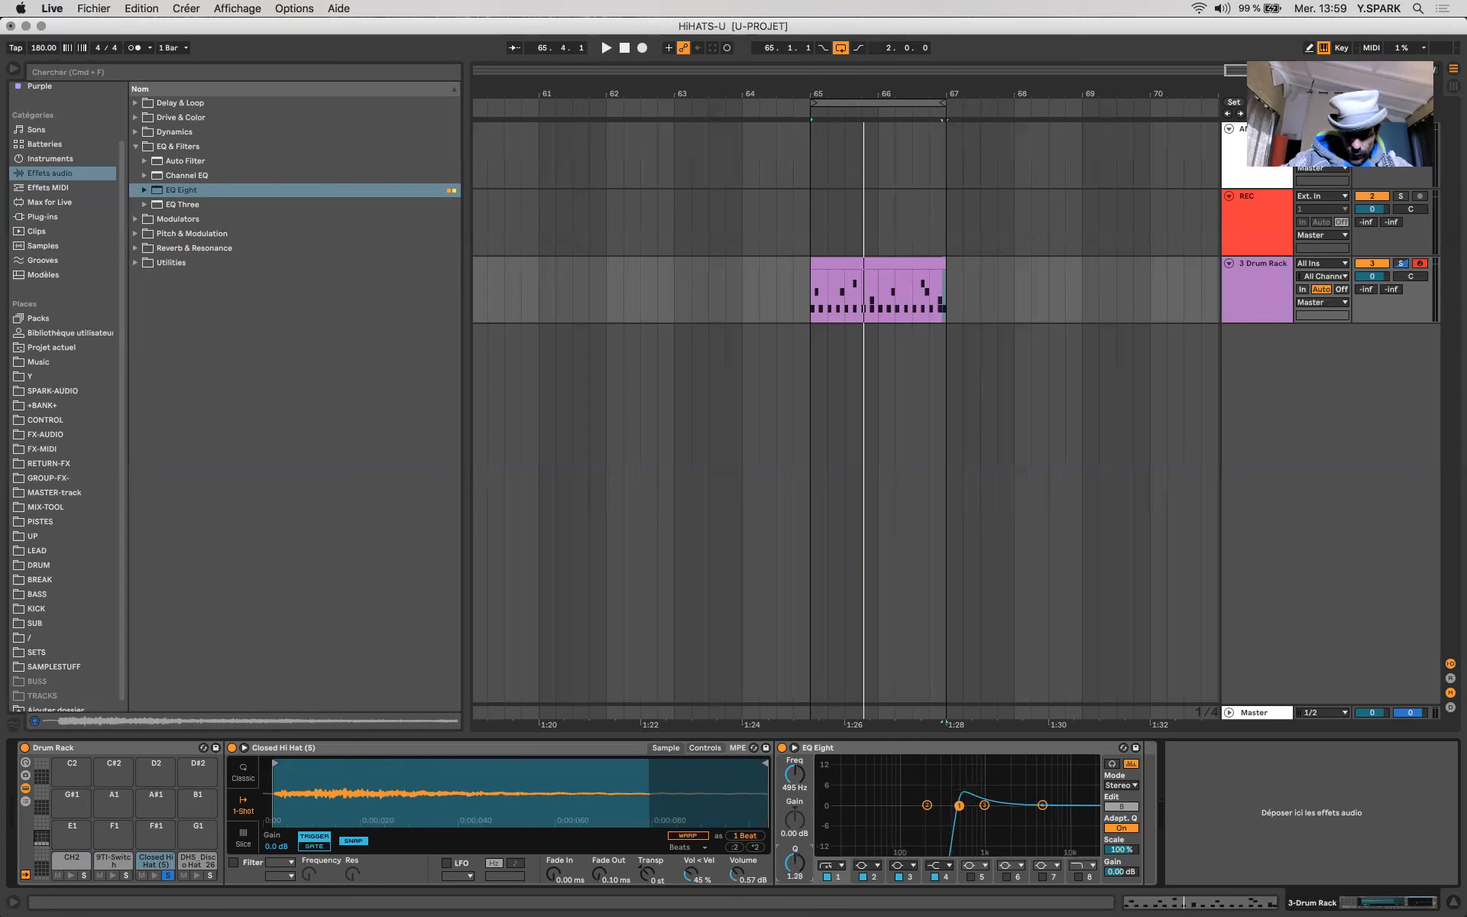
# - Boost band 3 of the EQ Eight by 6.07 dB at 1.44 kHz, checking it in playback
pyautogui.press('space')
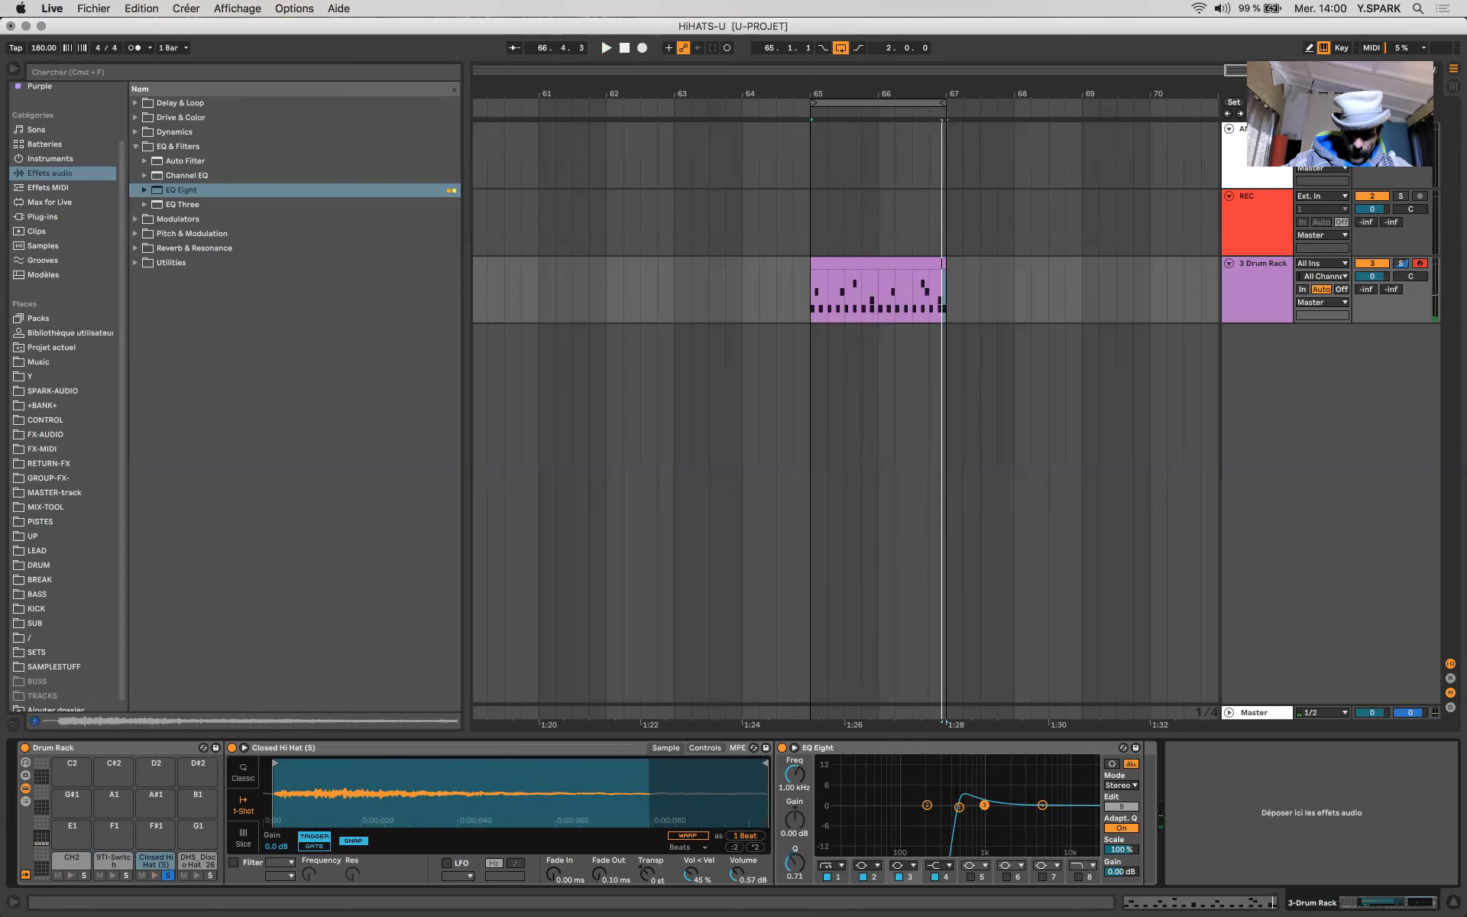
pyautogui.press('space')
pyautogui.moveTo(980, 795)
pyautogui.mouseDown()
pyautogui.moveTo(998, 776)
pyautogui.moveTo(1044, 774)
pyautogui.moveTo(975, 787)
pyautogui.moveTo(998, 787)
pyautogui.mouseUp()
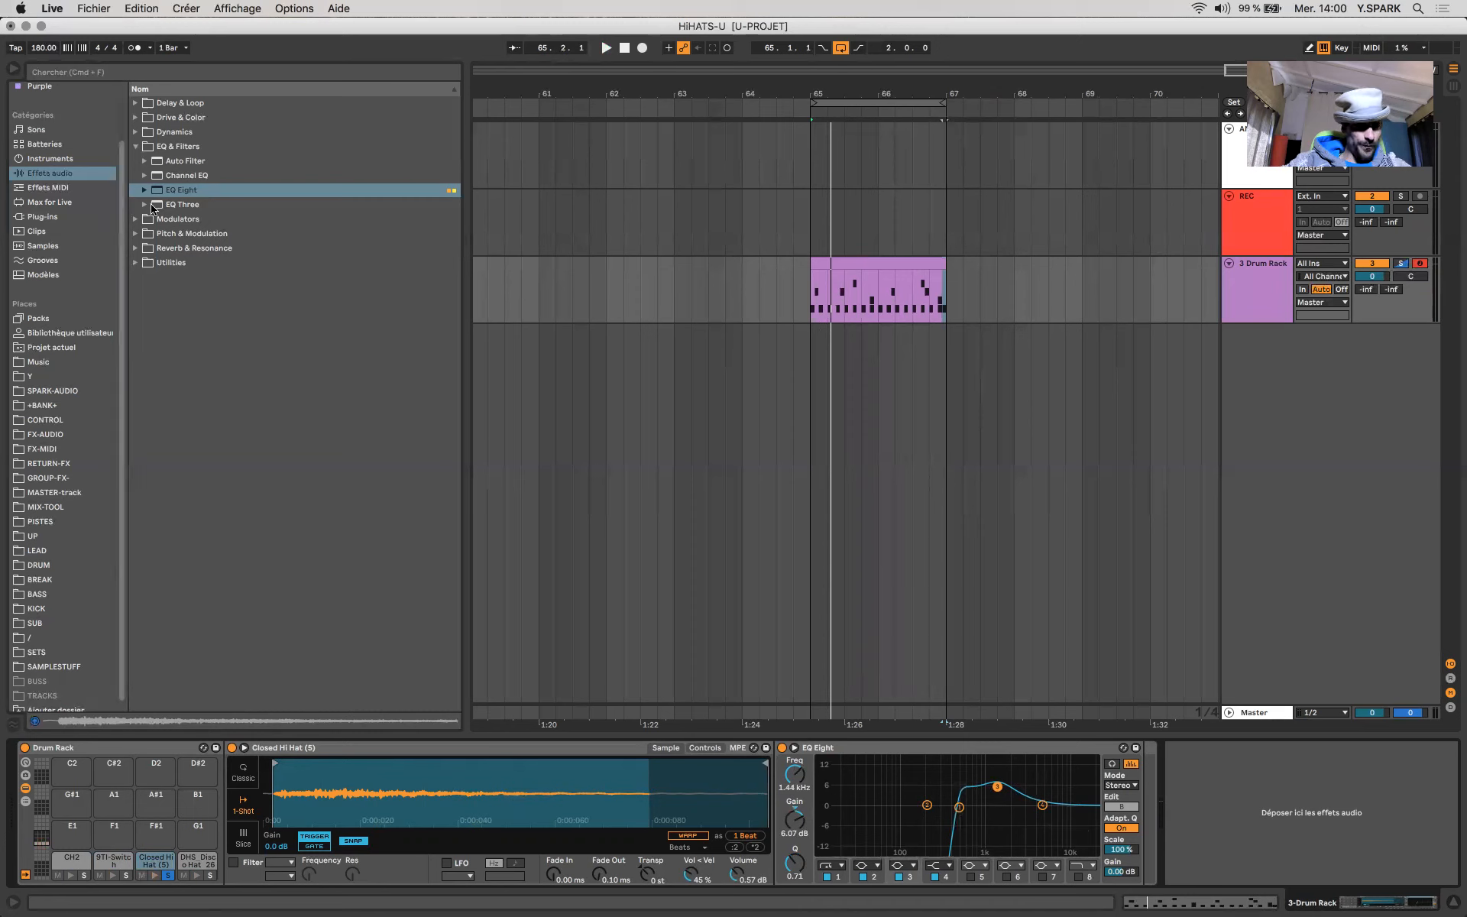
# - Add an Erosion after the EQ Eight with Freq 1.97 kHz and Amount 45.2, and audition the loop
pyautogui.click(135, 146)
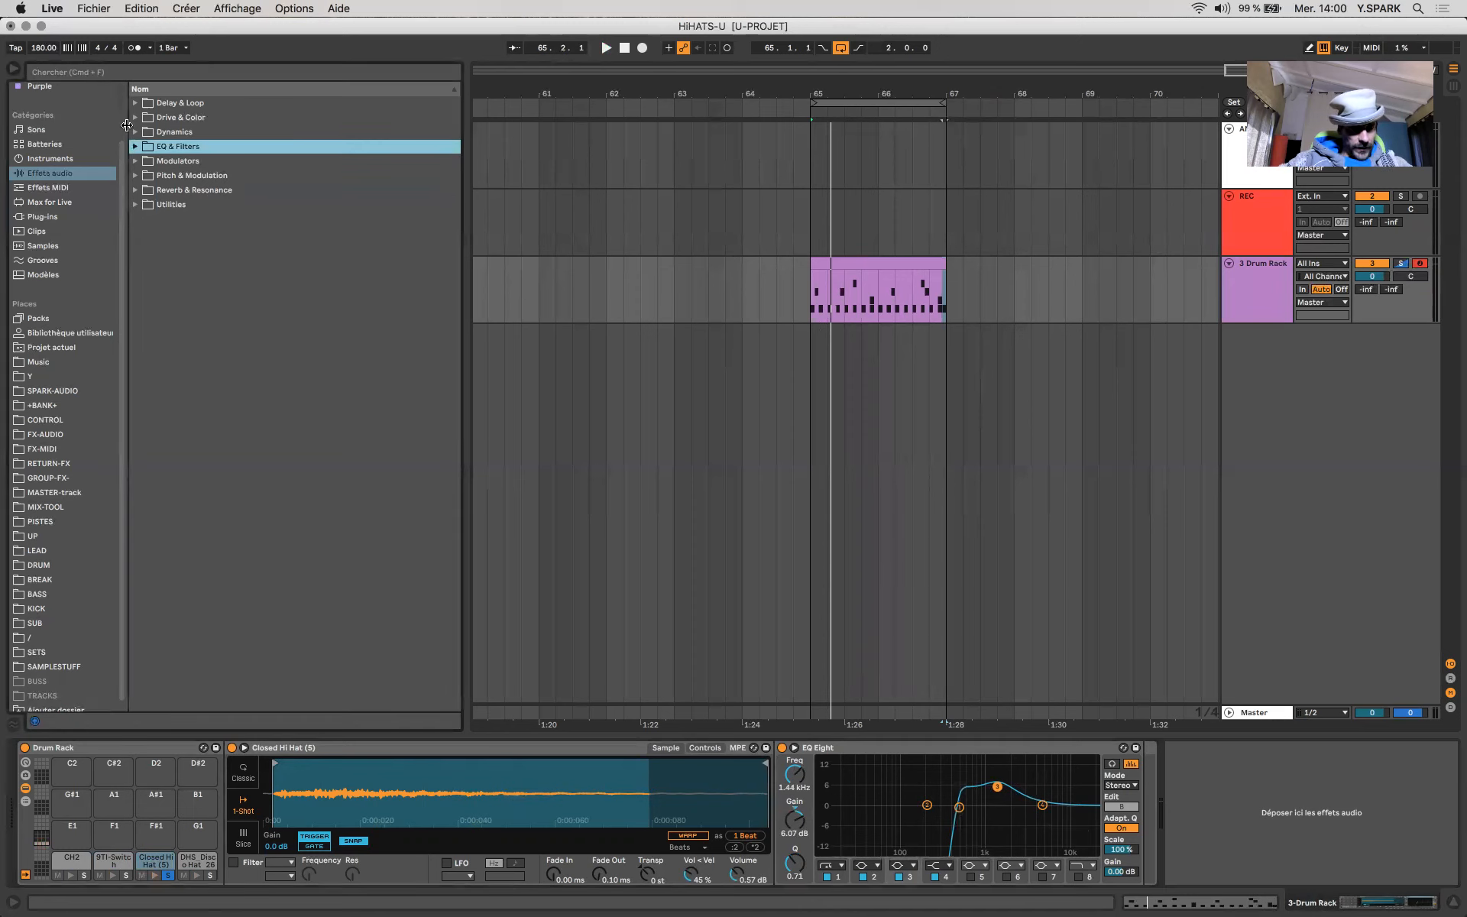
pyautogui.click(133, 133)
pyautogui.click(135, 118)
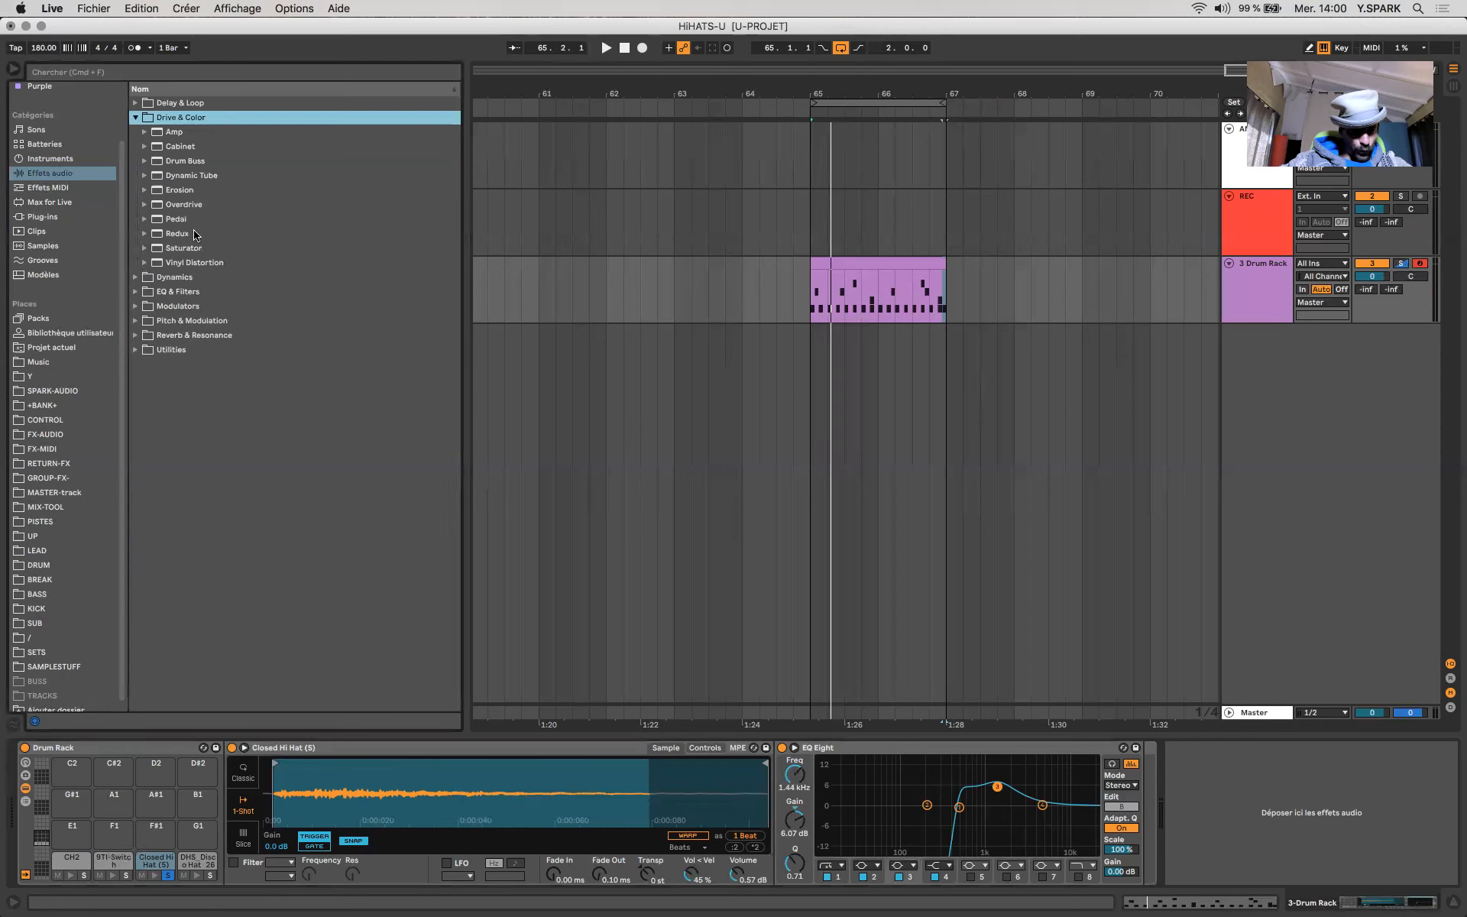
pyautogui.click(185, 191)
pyautogui.moveTo(1254, 822); pyautogui.dragTo(1201, 795)
pyautogui.press('space')
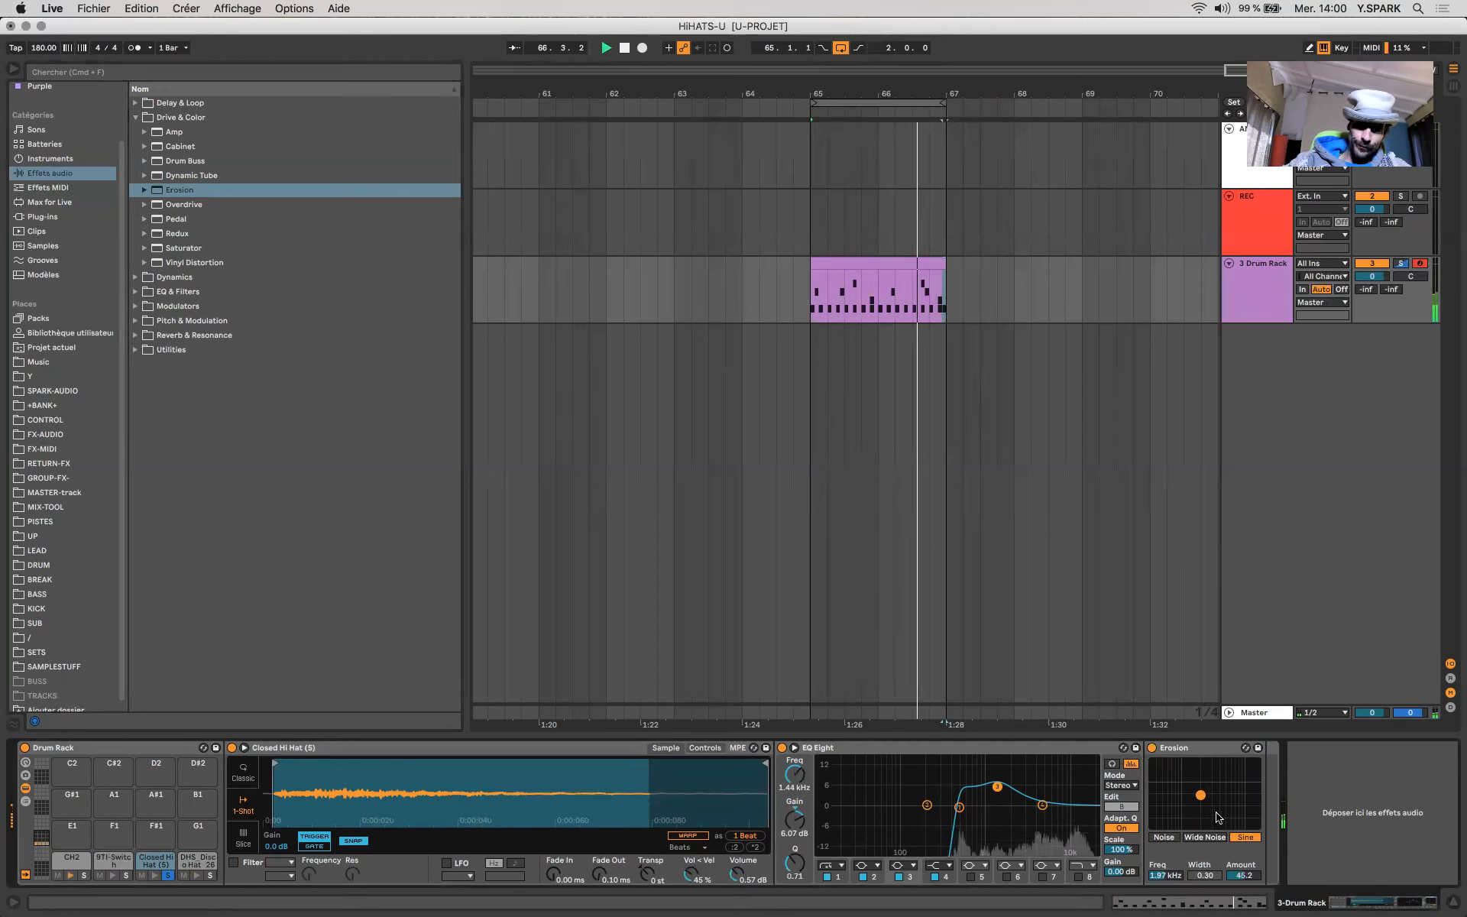
pyautogui.press('space')
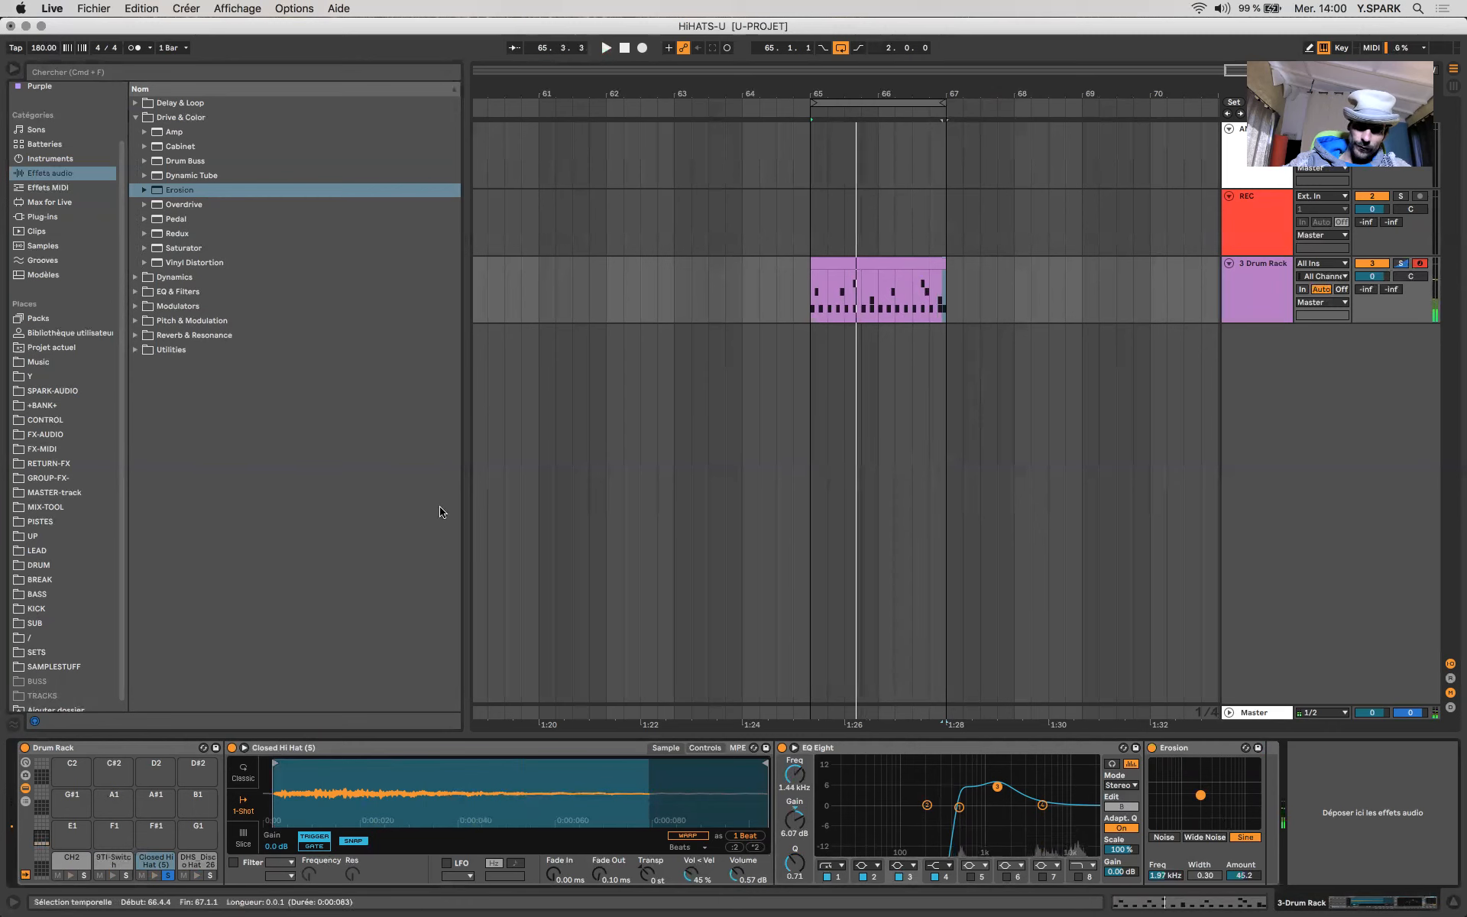
# - Add a Reverb after the Erosion on the Closed Hi Hat (5) pad
pyautogui.click(61, 217)
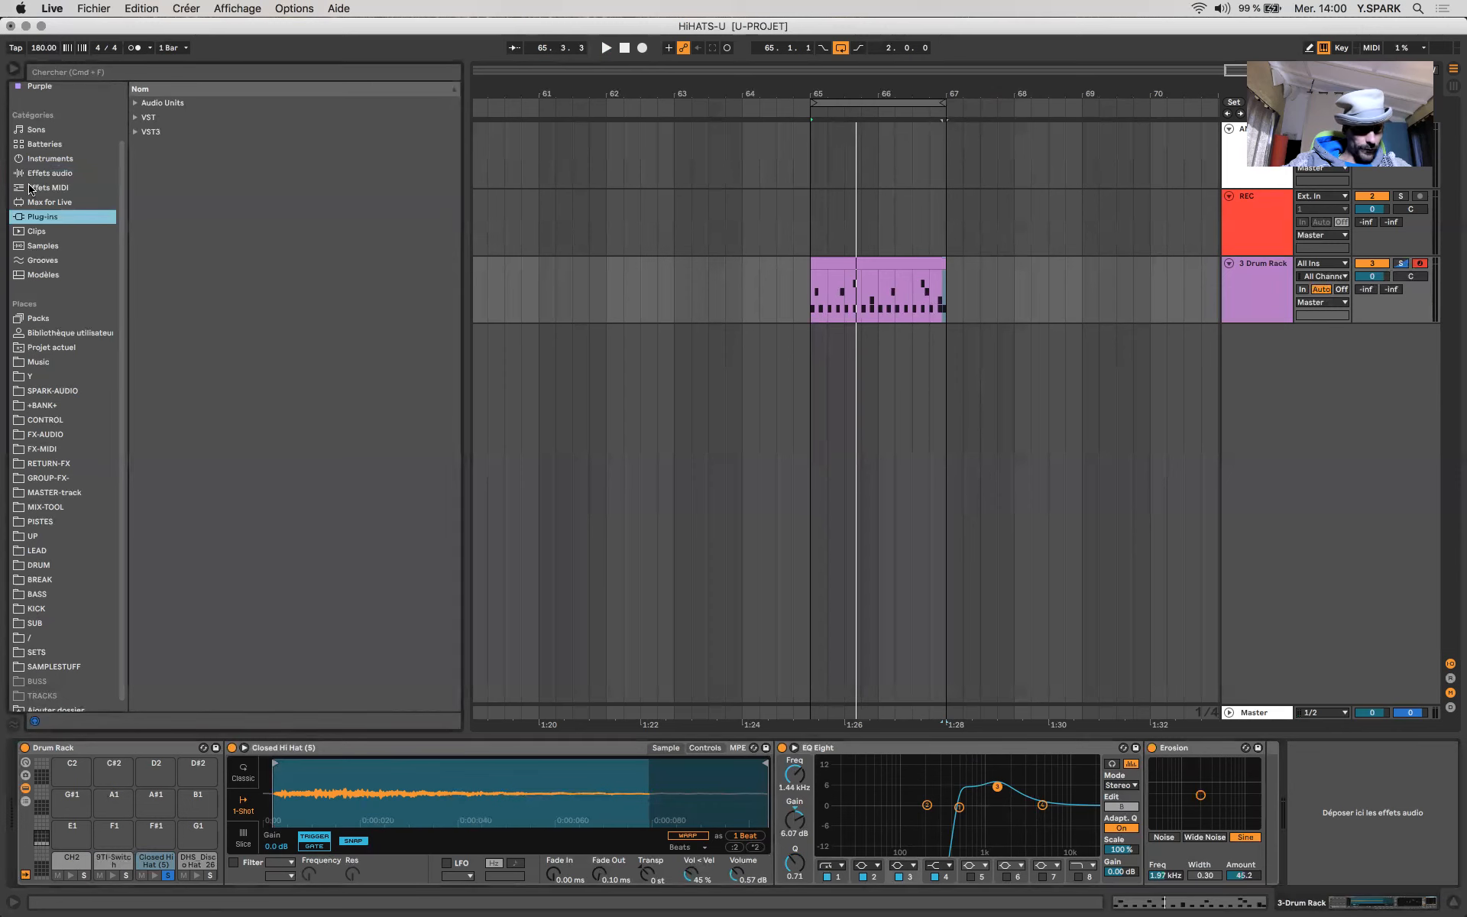
pyautogui.click(33, 174)
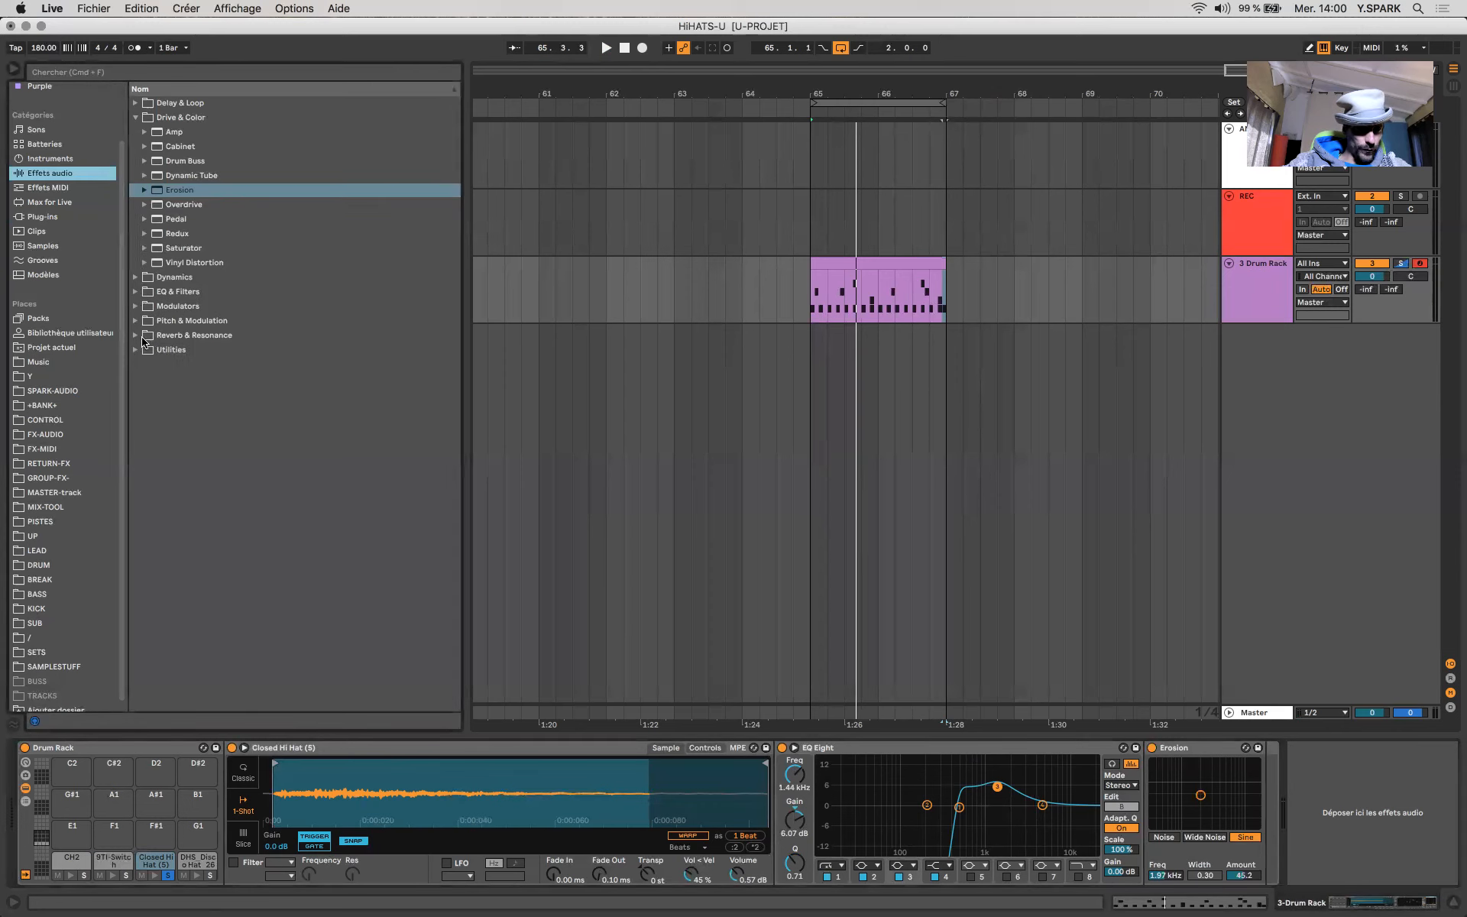
pyautogui.click(148, 337)
pyautogui.click(165, 248)
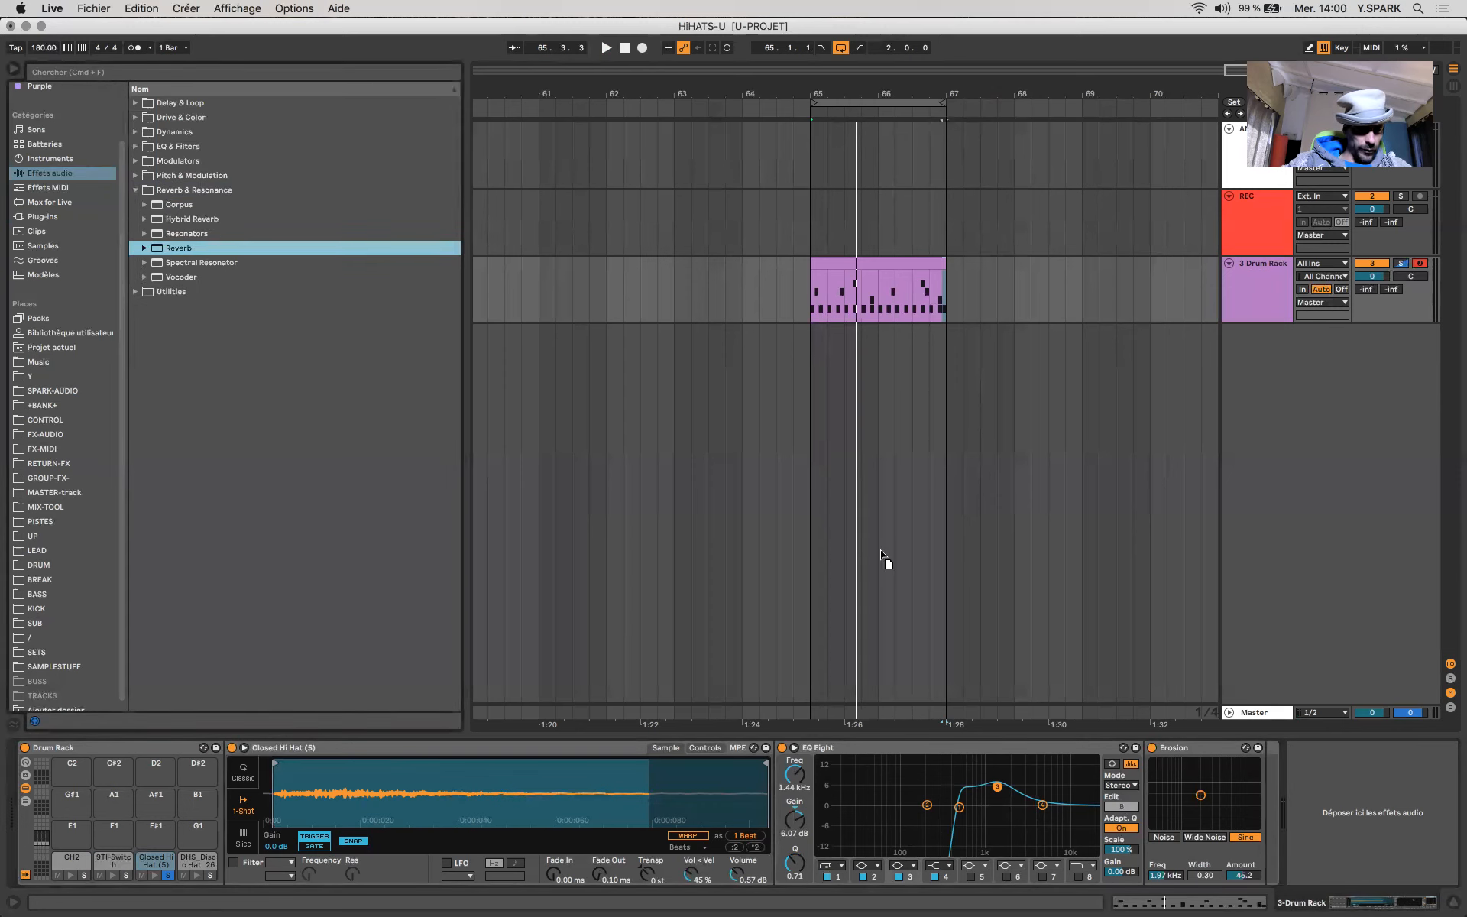
pyautogui.moveTo(1267, 814); pyautogui.dragTo(1244, 800)
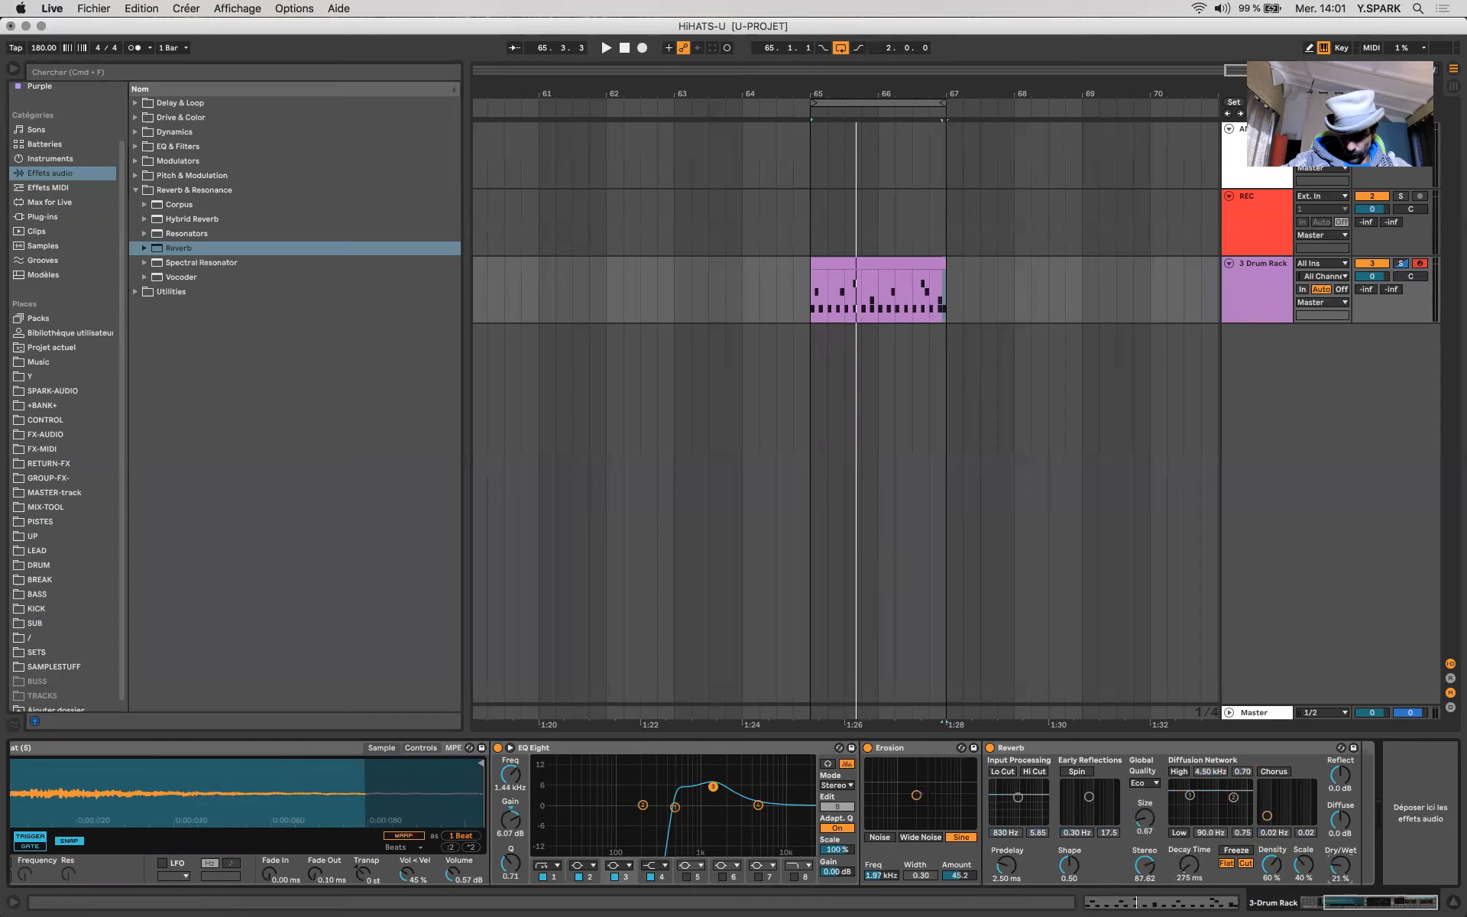
# - Set the Reverb's Dry/Wet to 43 %, Size to 0.52 and Decay Time to 394 ms, and enable its Lo Cut at 3.61 kHz
pyautogui.press('space')
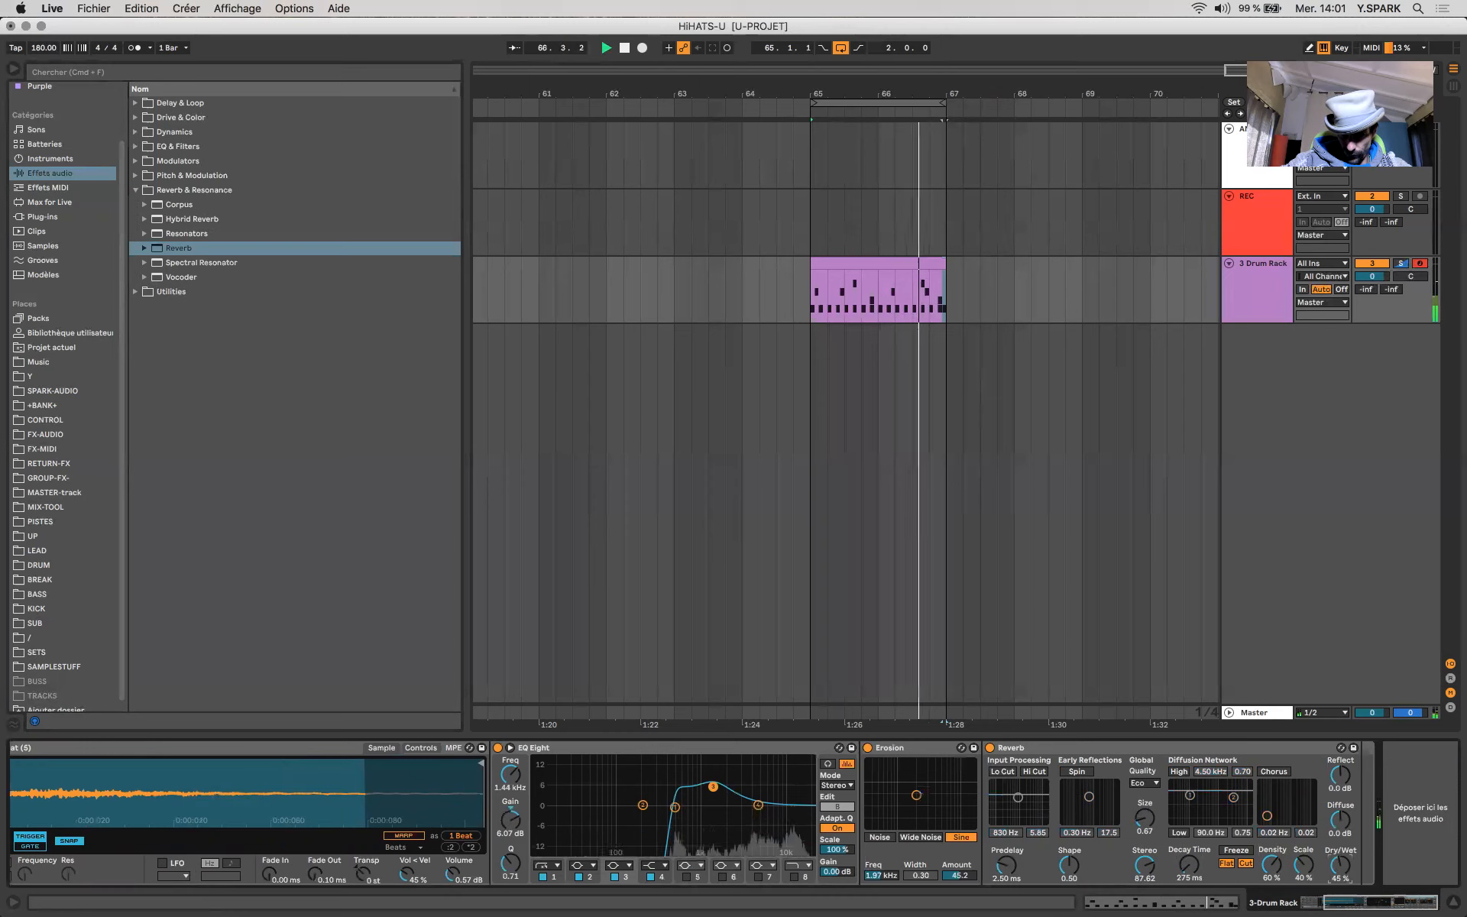
pyautogui.moveTo(1340, 865); pyautogui.dragTo(1341, 880)
pyautogui.click(1189, 865)
pyautogui.moveTo(1190, 865); pyautogui.dragTo(1145, 812)
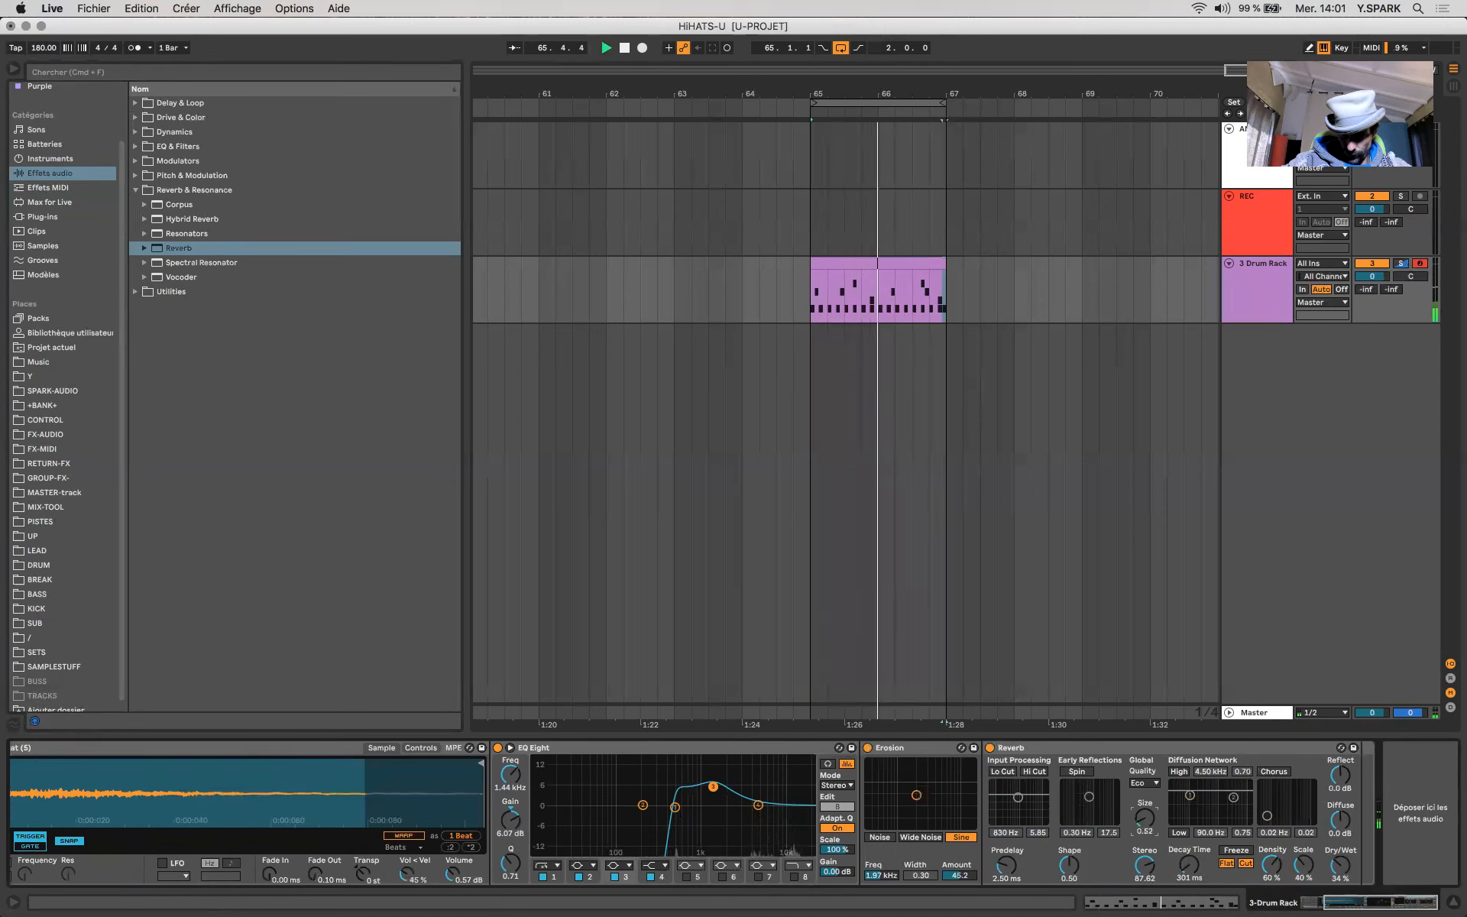
pyautogui.moveTo(1340, 865); pyautogui.dragTo(1340, 869)
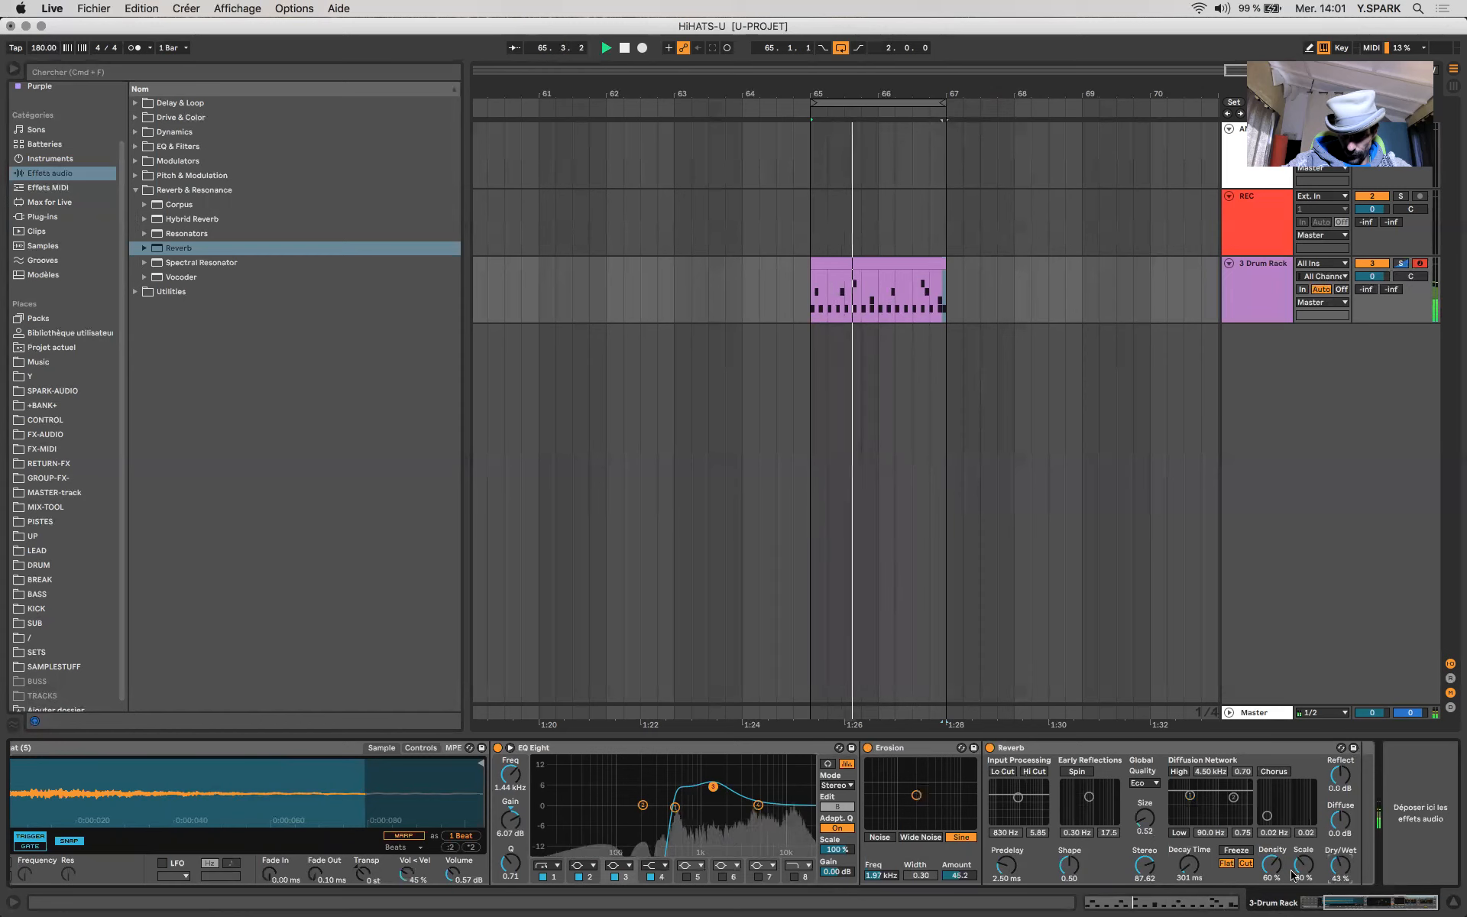
pyautogui.moveTo(1189, 865); pyautogui.dragTo(1189, 861)
pyautogui.click(1003, 772)
pyautogui.moveTo(1024, 800); pyautogui.dragTo(1031, 805)
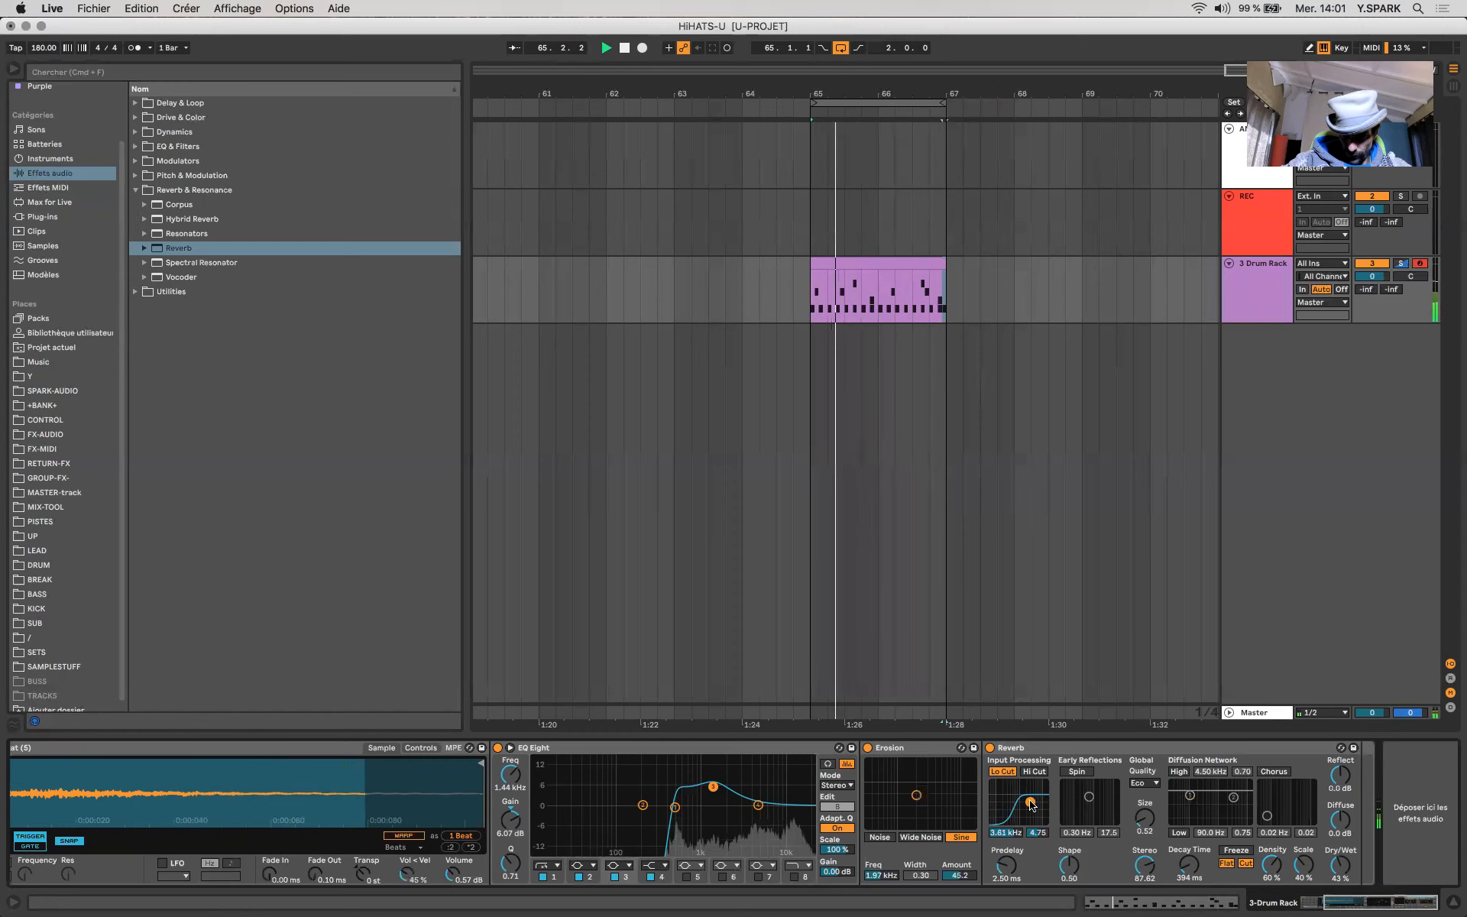
# - Add a Glue Compressor after the Reverb and set its Makeup to 6.57 dB during playback
pyautogui.click(67, 173)
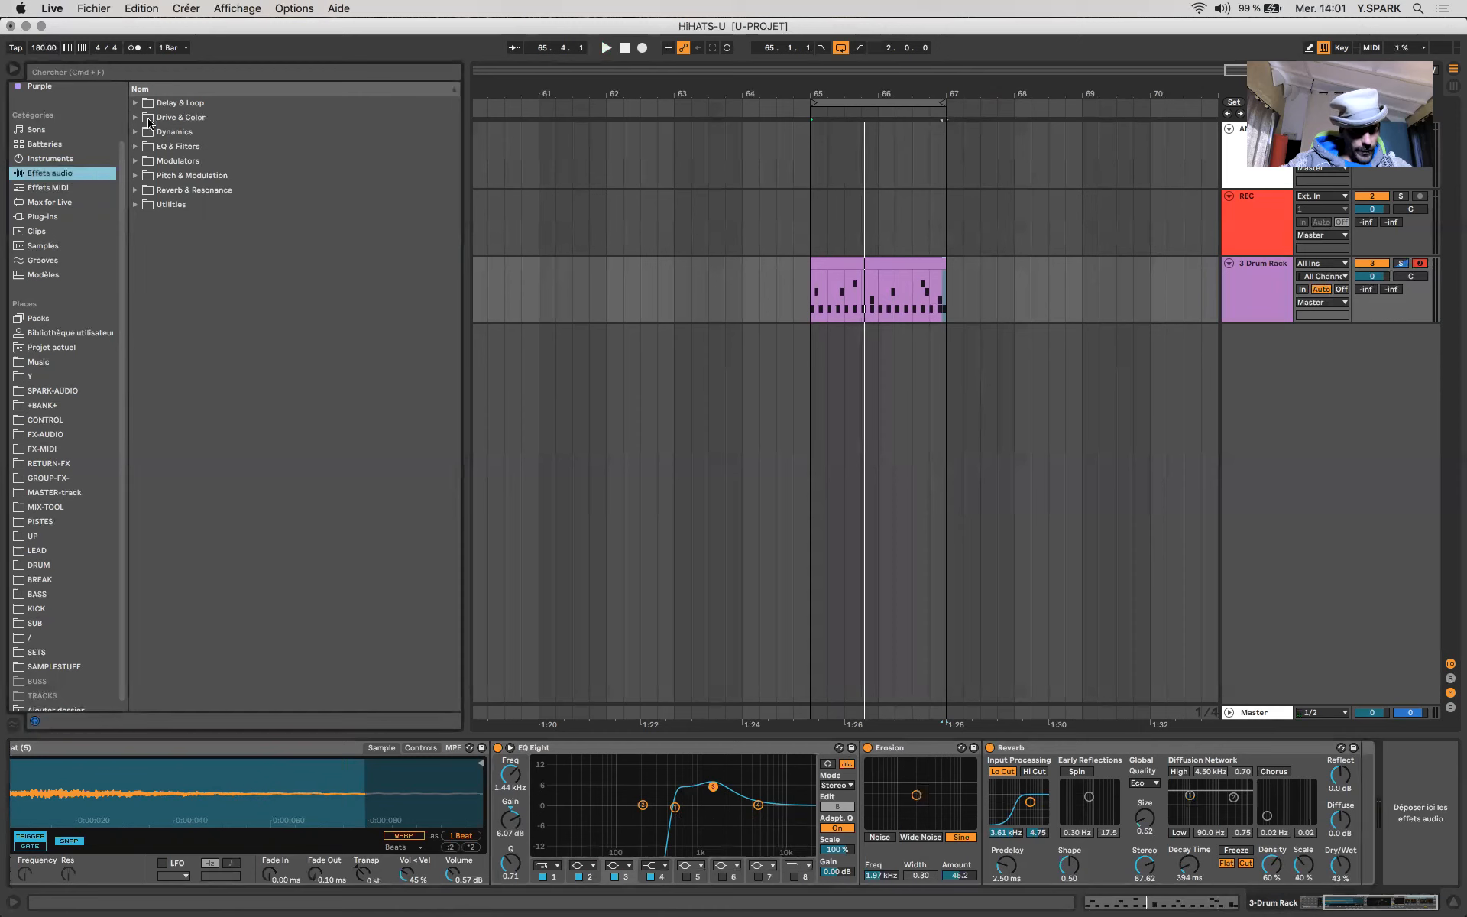
pyautogui.click(136, 132)
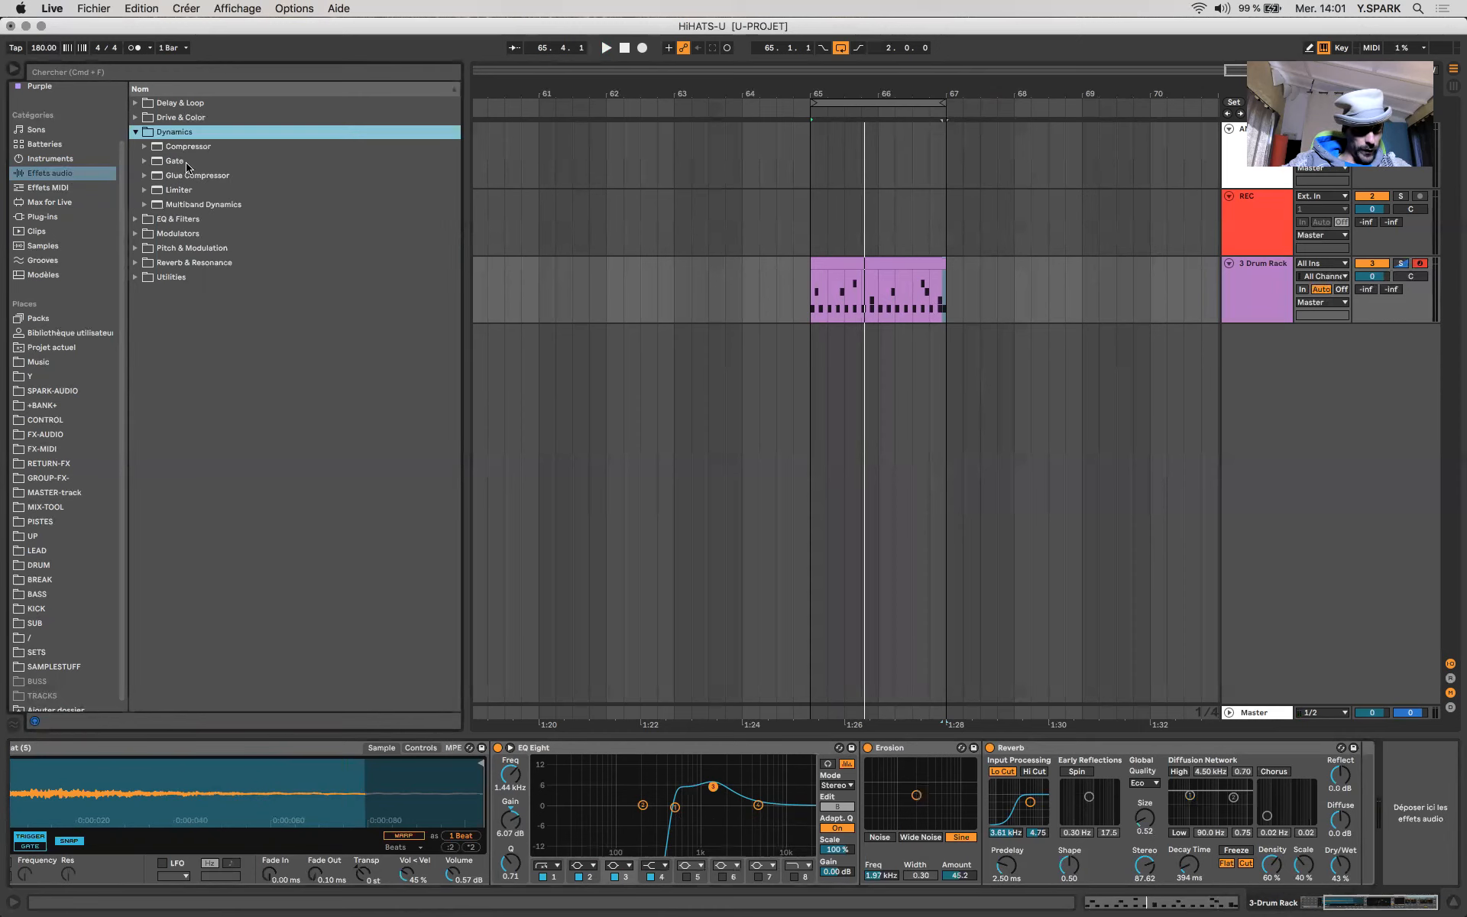
pyautogui.moveTo(186, 180)
pyautogui.mouseDown()
pyautogui.moveTo(765, 535)
pyautogui.moveTo(1366, 844)
pyautogui.moveTo(1325, 802)
pyautogui.mouseUp()
pyautogui.press('space')
pyautogui.hscroll(3, 1315, 822)
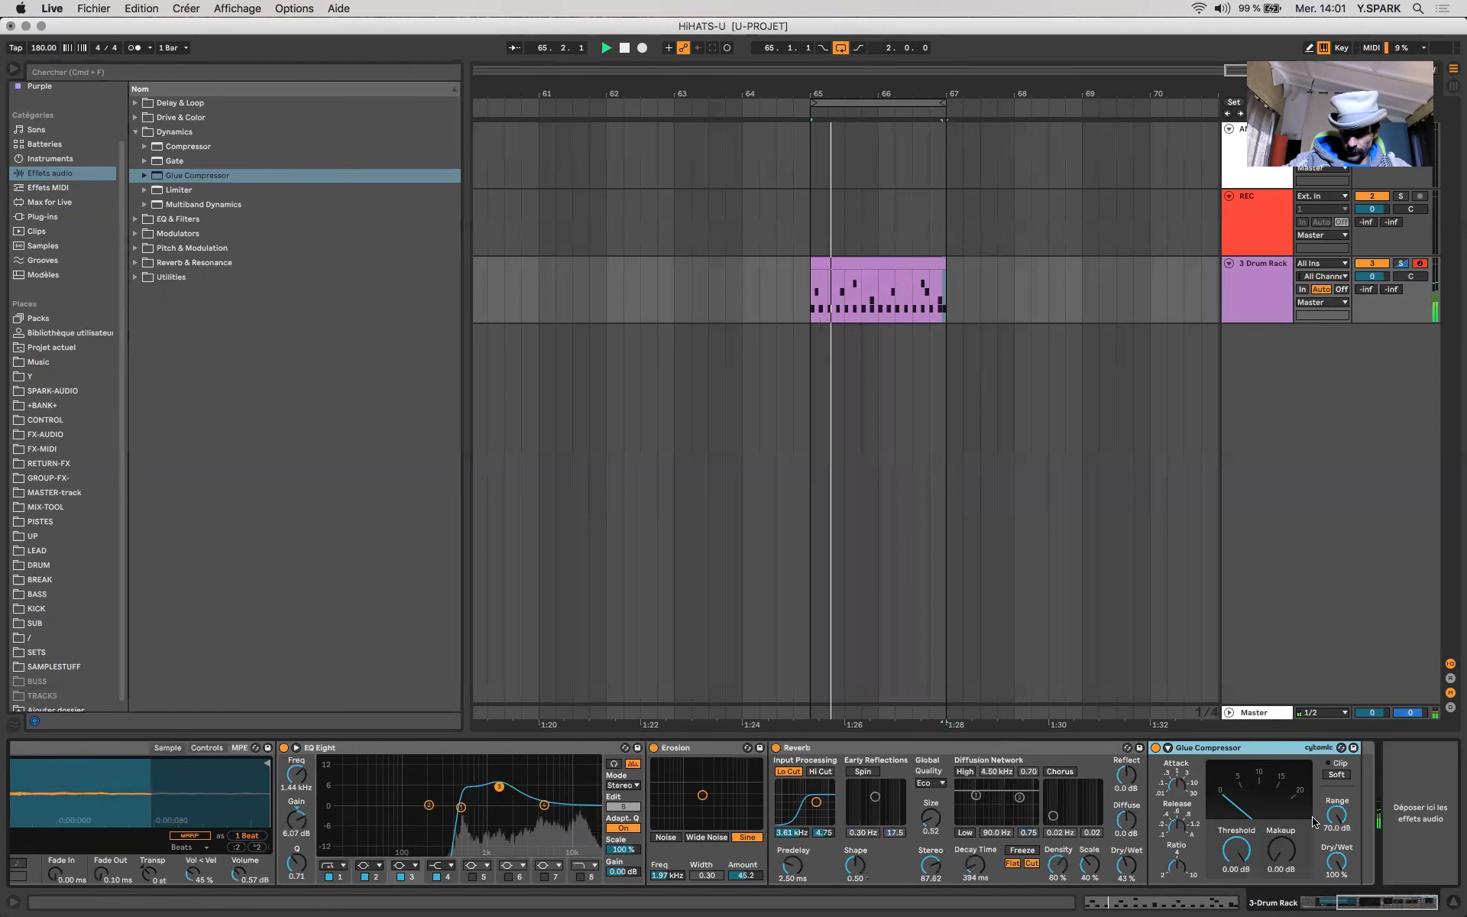
pyautogui.moveTo(1284, 853)
pyautogui.mouseDown()
pyautogui.moveTo(1284, 818)
pyautogui.moveTo(1284, 854)
pyautogui.moveTo(1281, 842)
pyautogui.mouseUp()
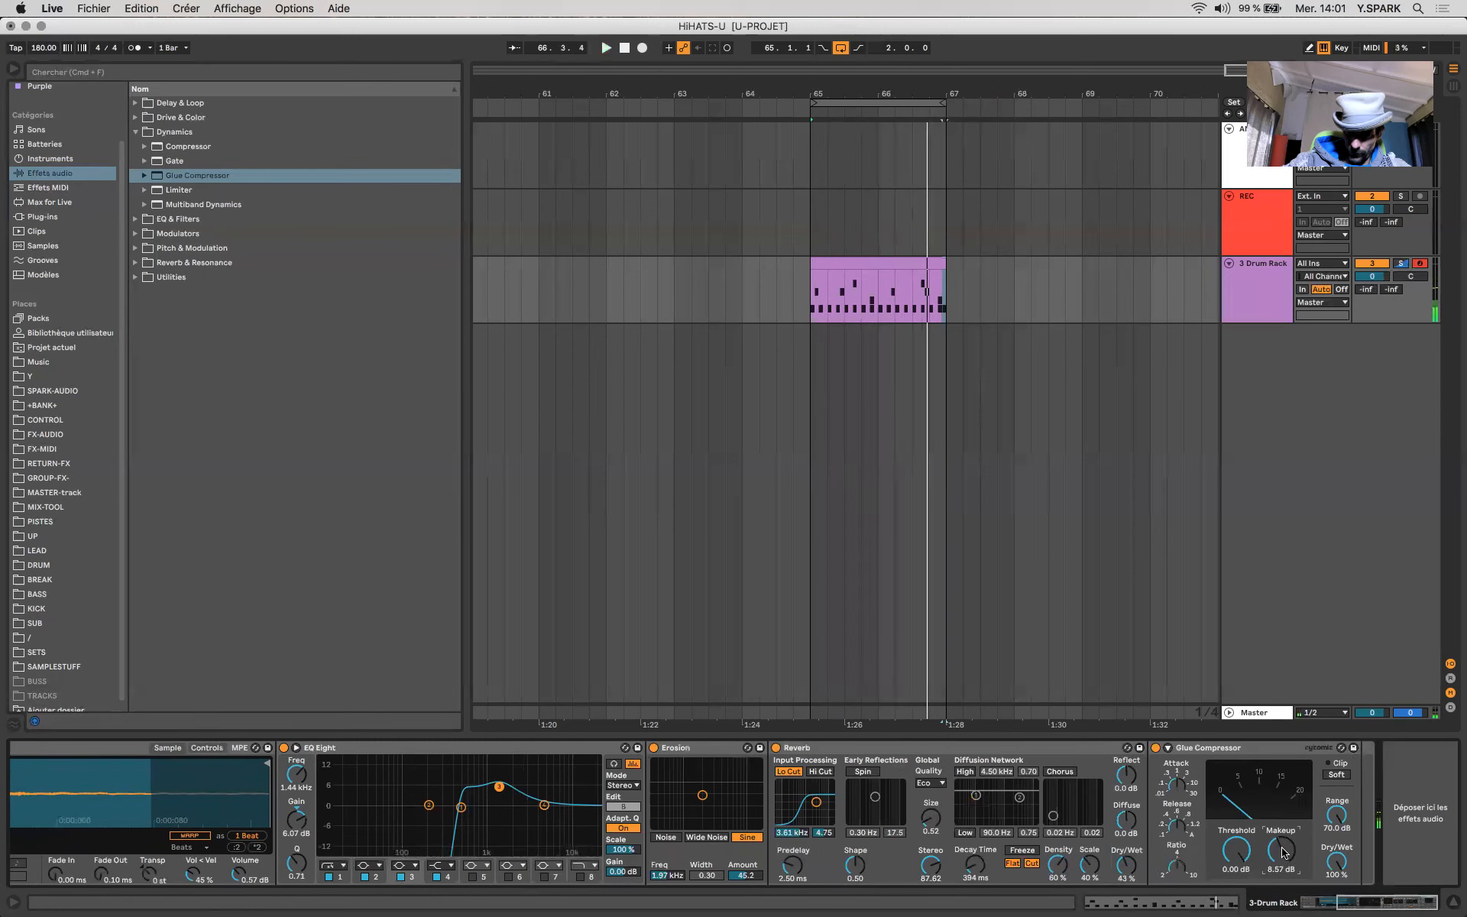
# - Shorten the Closed Hi Hat (5) sample during playback, pulling its end marker earlier and moving its start marker slightly past the beginning
pyautogui.hscroll(-5, 1284, 853)
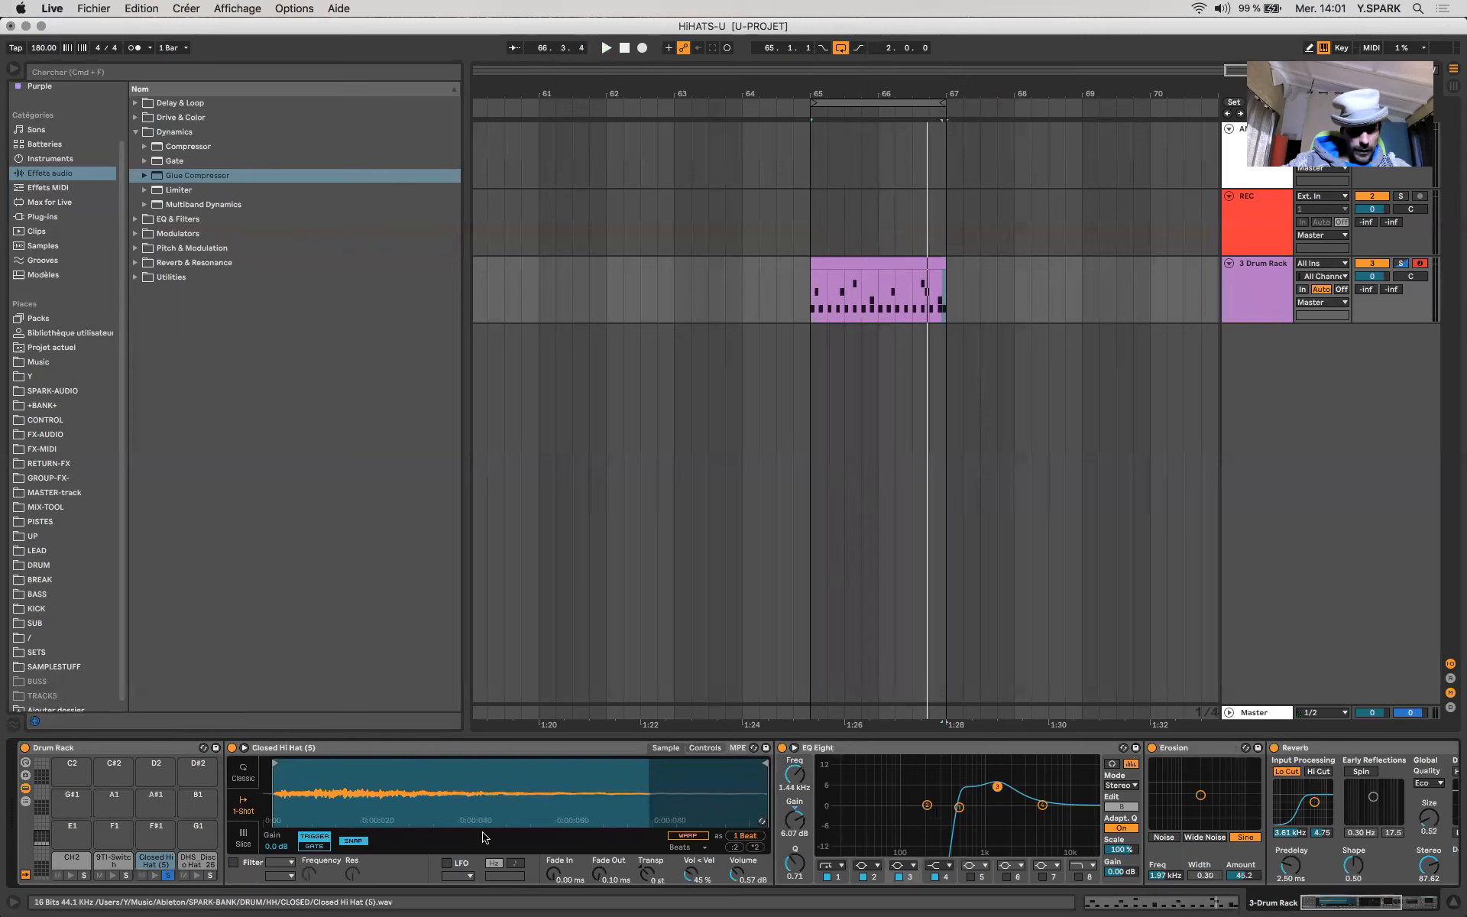
pyautogui.hscroll(5, 483, 837)
pyautogui.hscroll(-5, 483, 838)
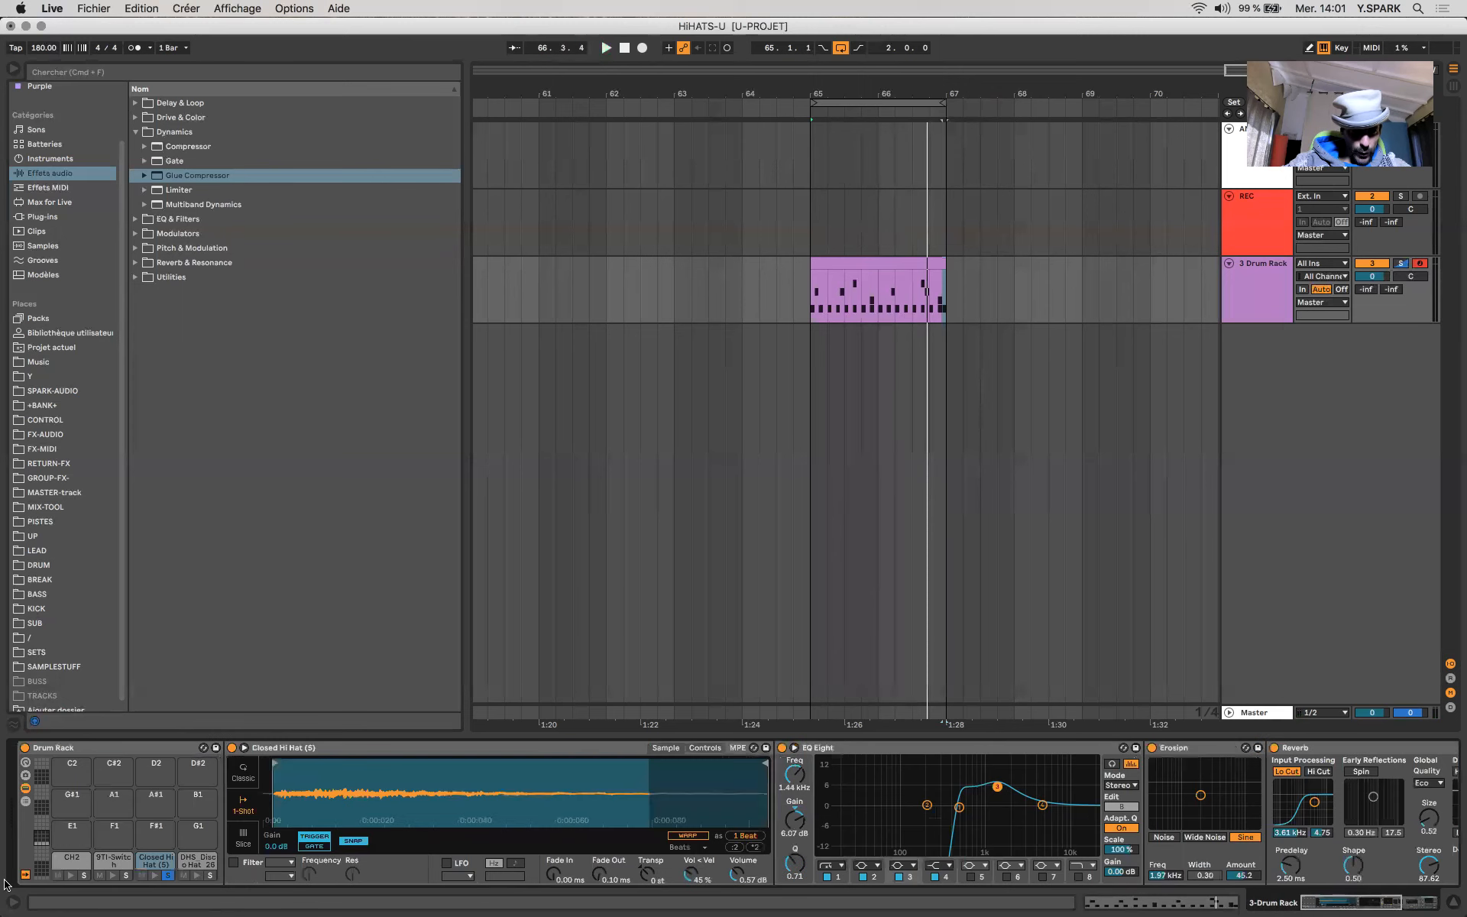
pyautogui.press('space')
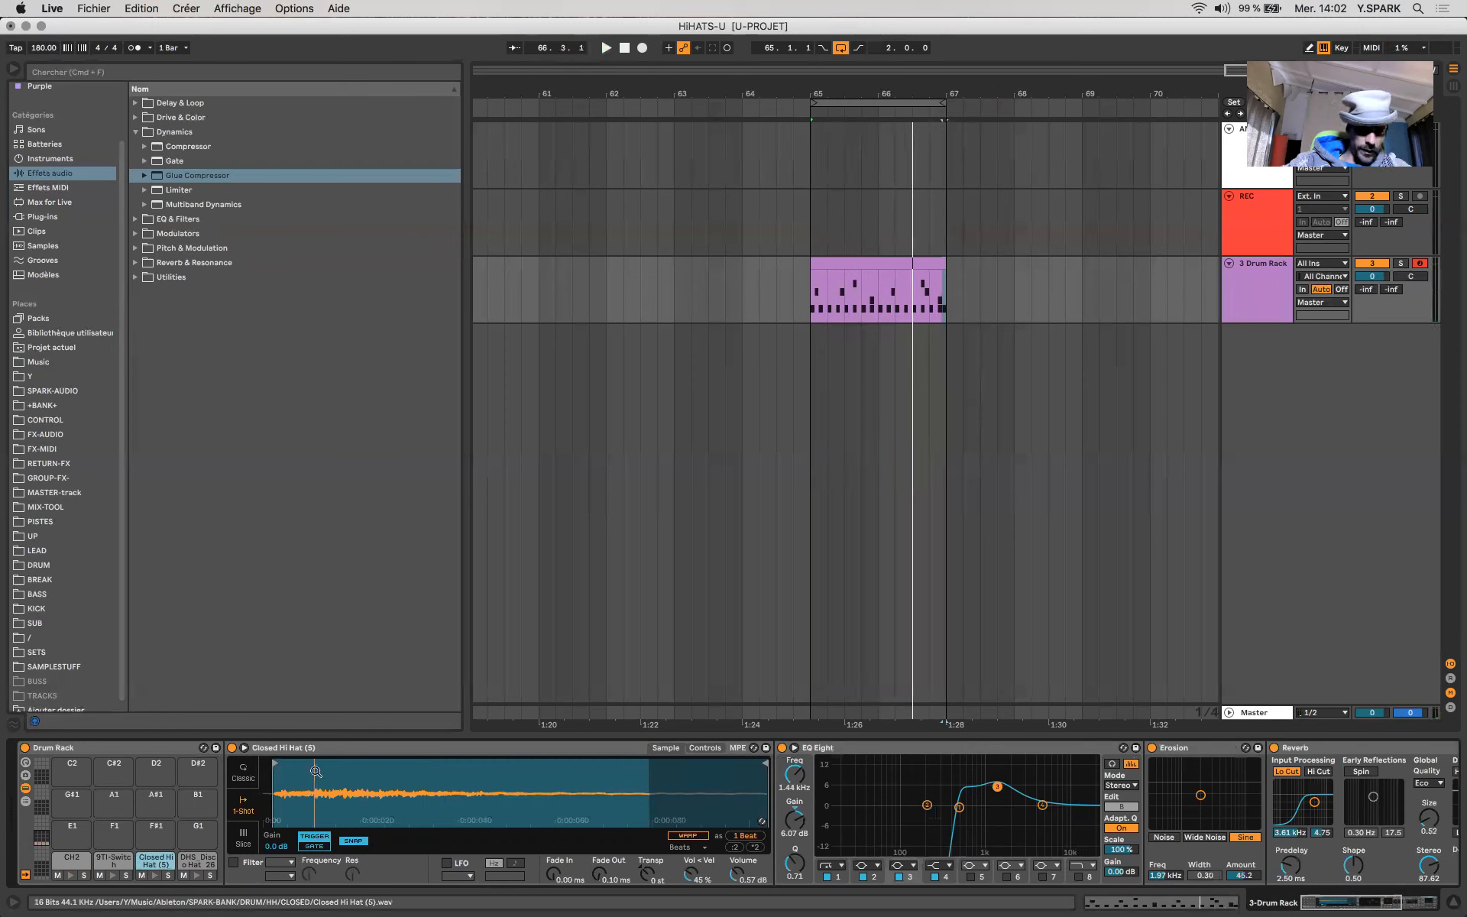
pyautogui.moveTo(762, 763)
pyautogui.mouseDown()
pyautogui.moveTo(477, 802)
pyautogui.moveTo(582, 798)
pyautogui.mouseUp()
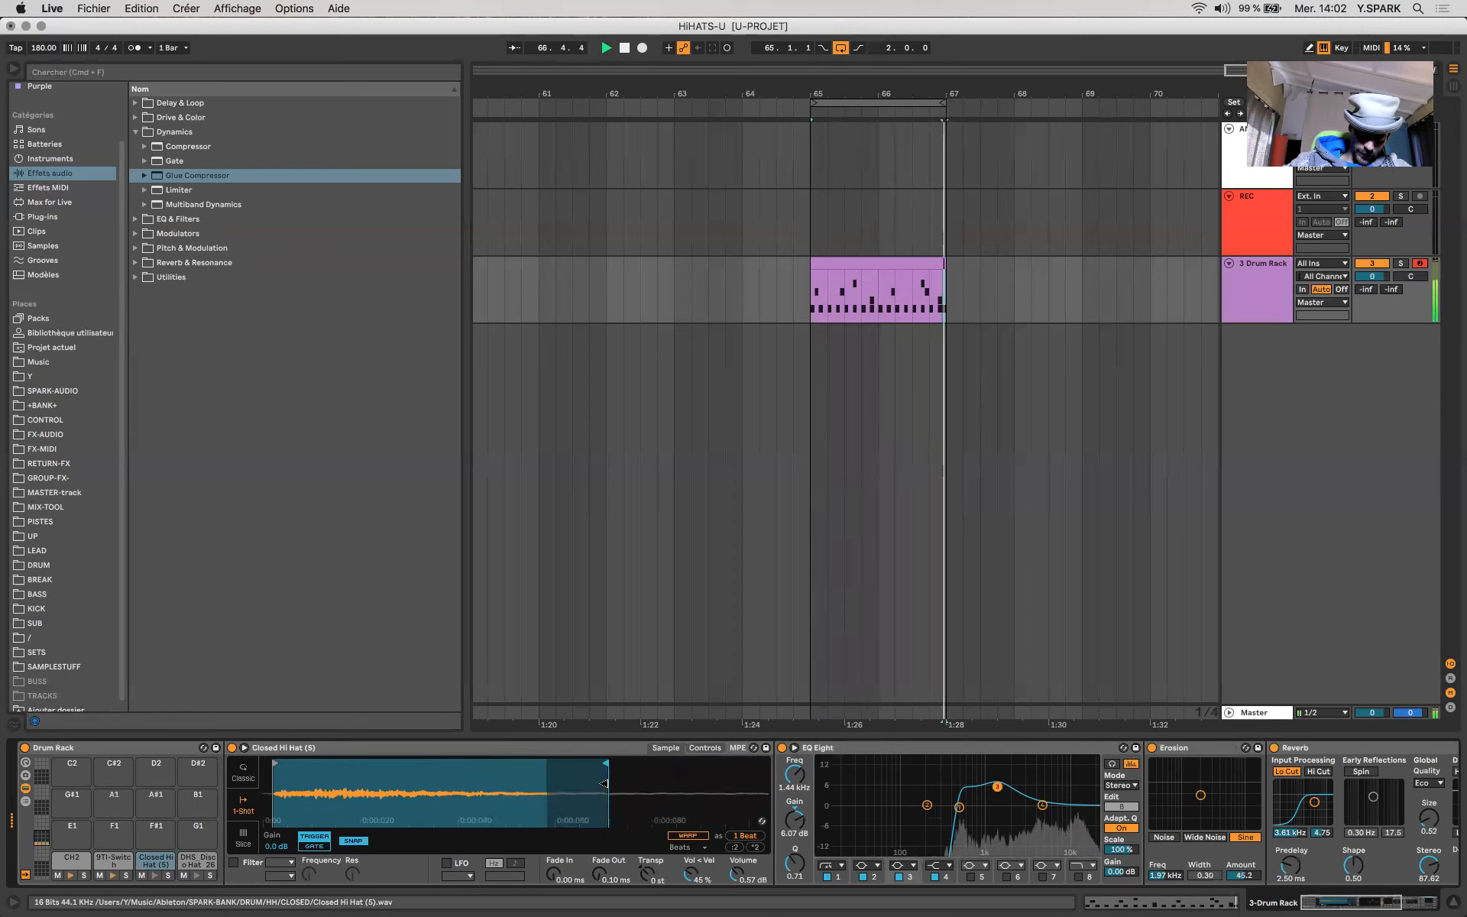
pyautogui.moveTo(276, 763); pyautogui.dragTo(345, 765)
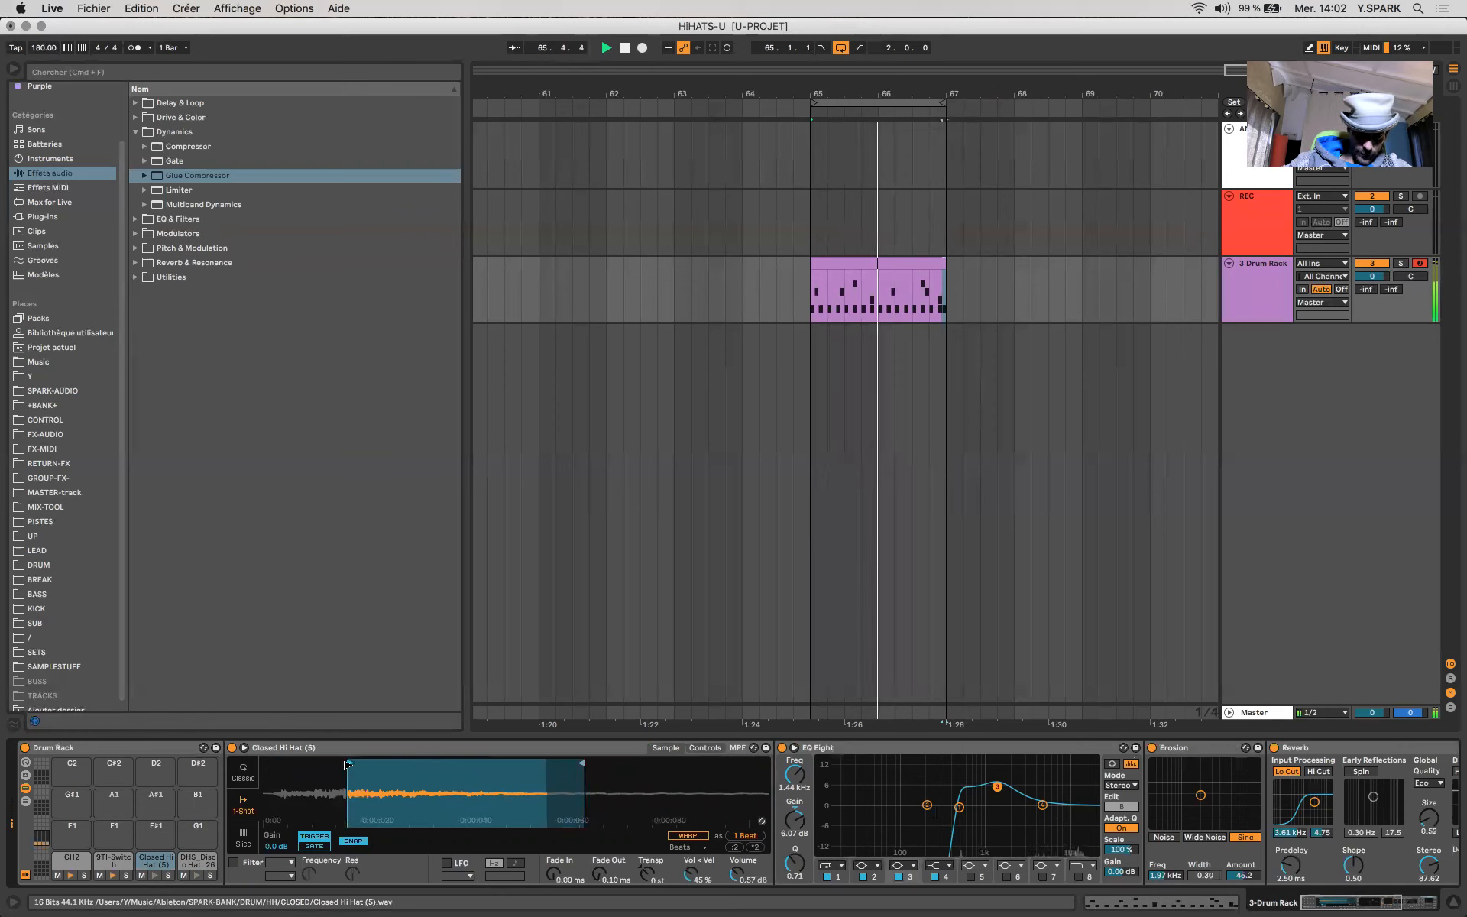
pyautogui.moveTo(345, 765); pyautogui.dragTo(317, 764)
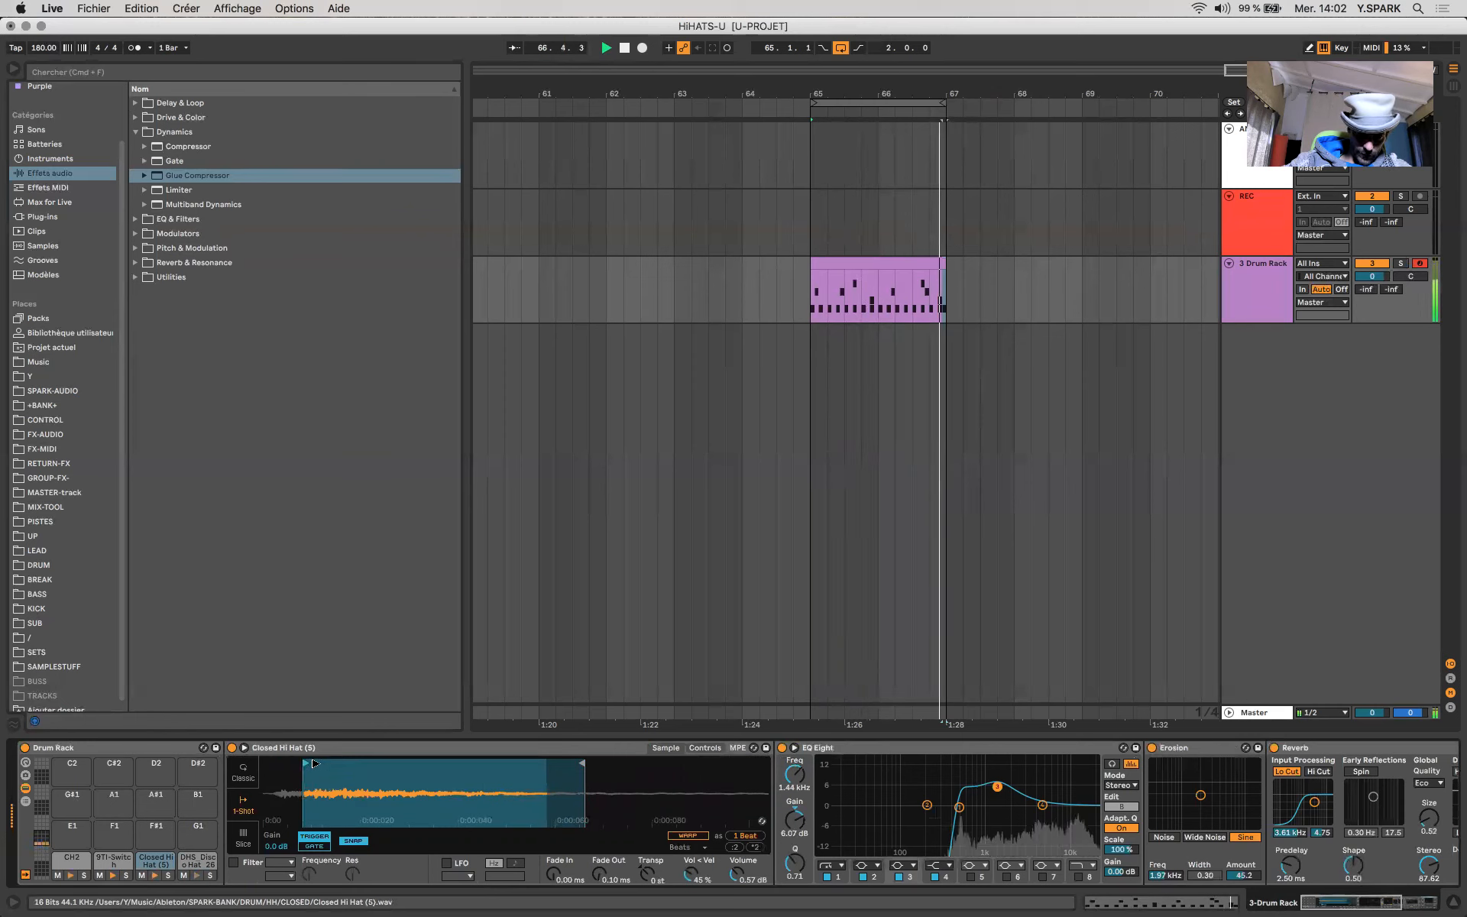
# - Set the Closed Hi Hat (5) sample's Fade In to 3.37 ms and Fade Out to 15.6 ms, and move its start marker slightly earlier
pyautogui.moveTo(600, 873); pyautogui.dragTo(553, 860)
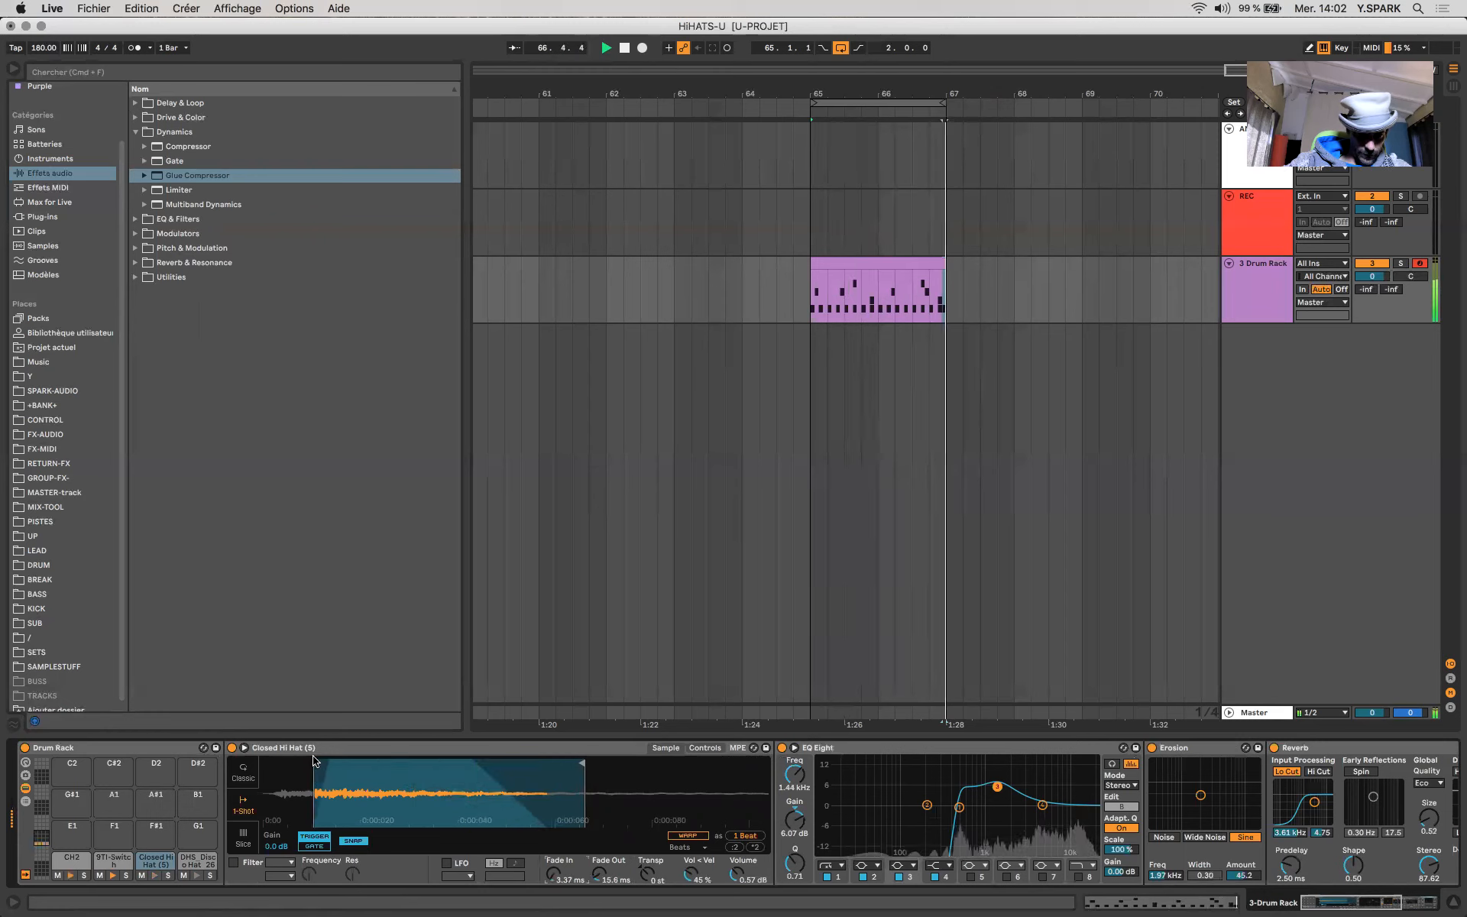
pyautogui.moveTo(313, 760); pyautogui.dragTo(285, 763)
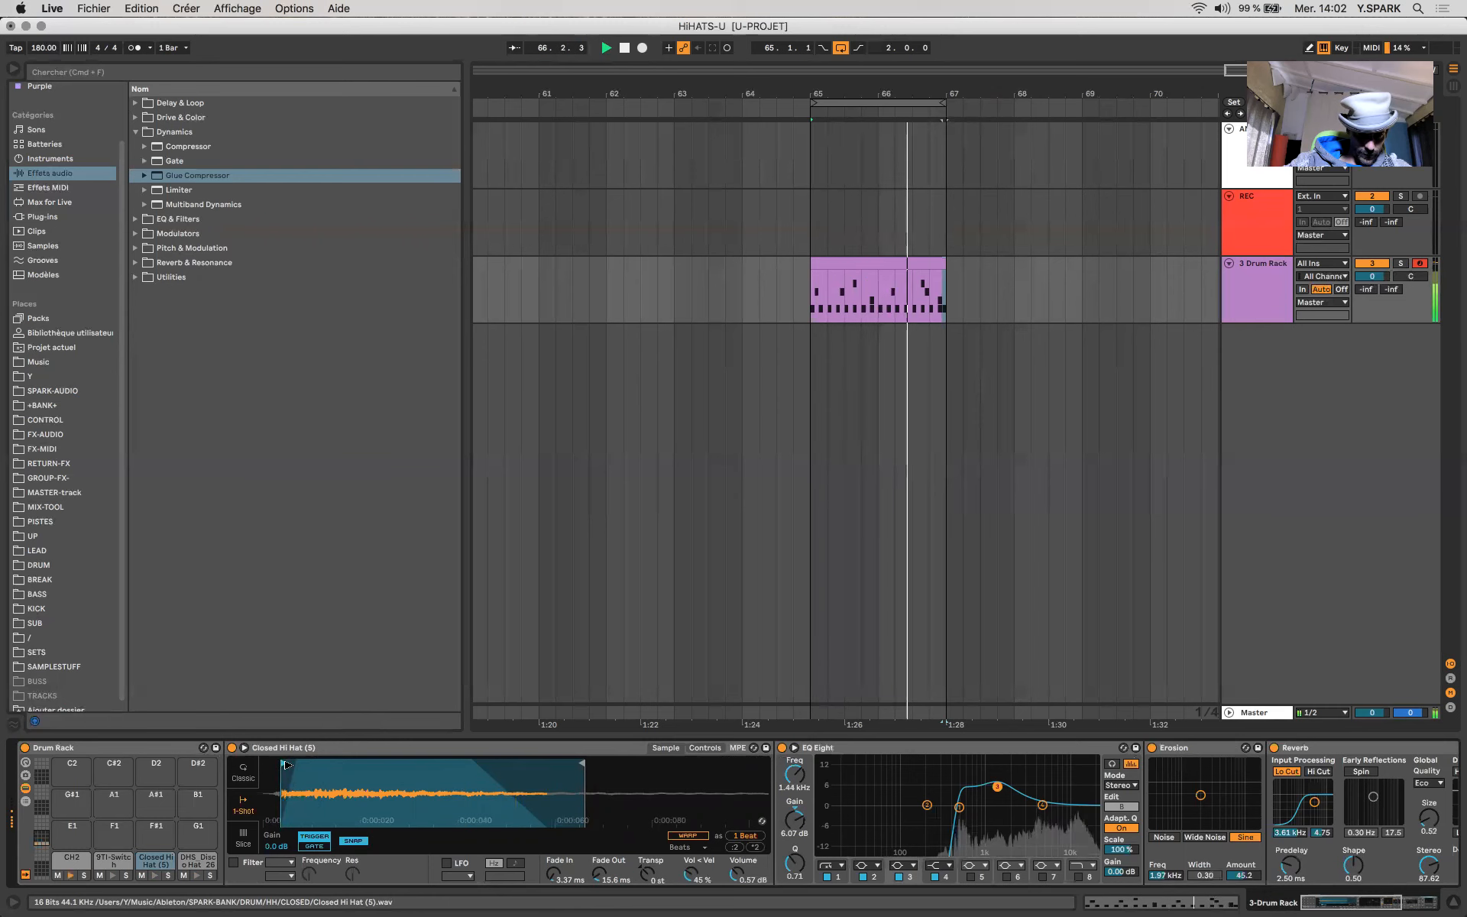
# - Enable Soft clipping on the Glue Compressor and set its Threshold to -23.4 dB and Makeup to 11.9 dB during playback
pyautogui.hscroll(6, 550, 835)
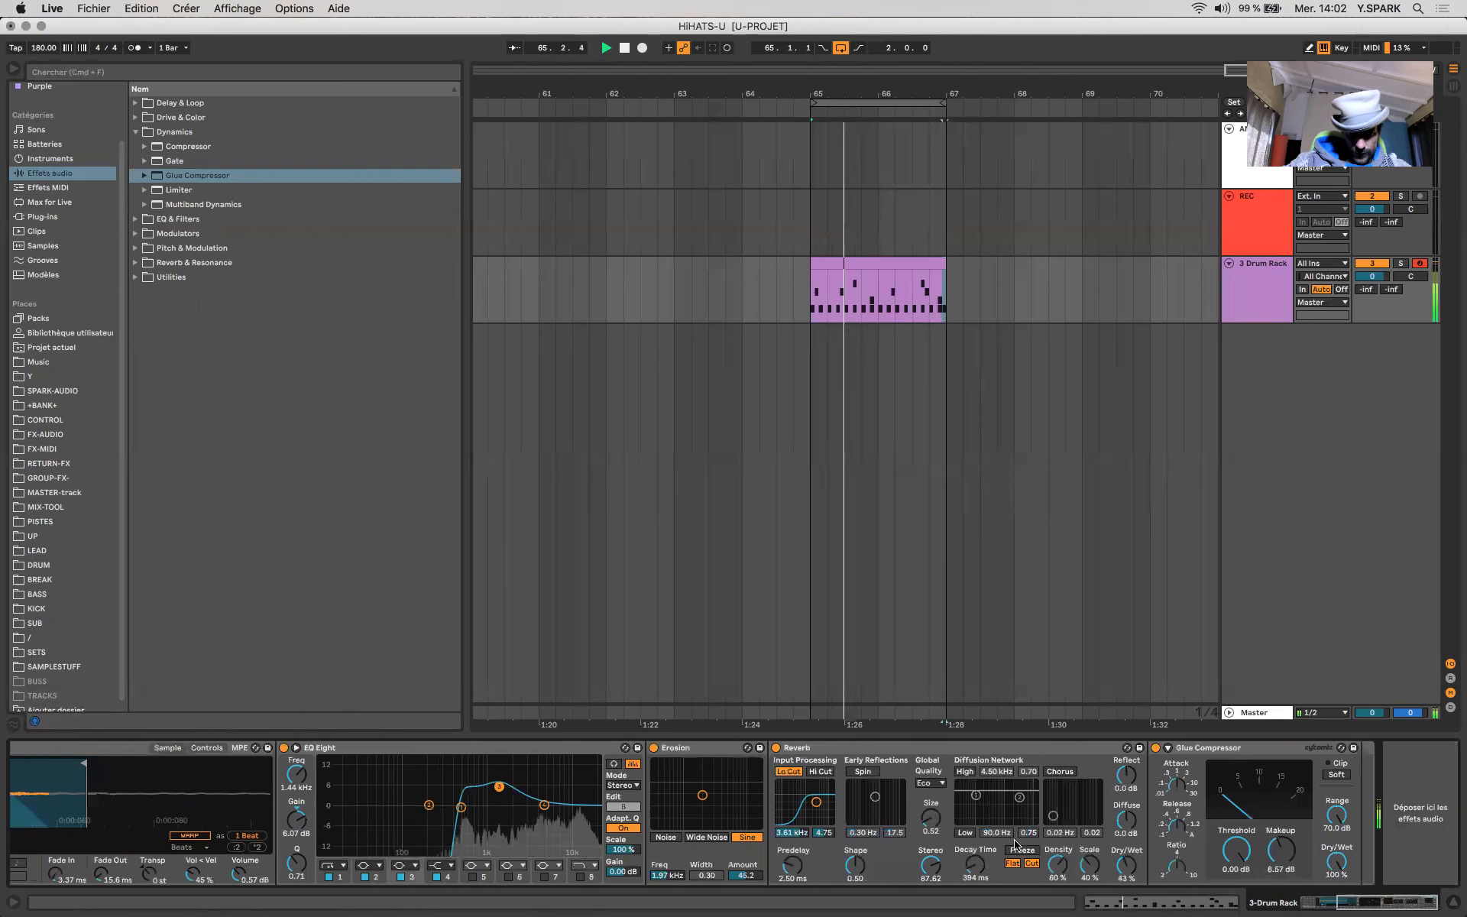
pyautogui.click(1342, 773)
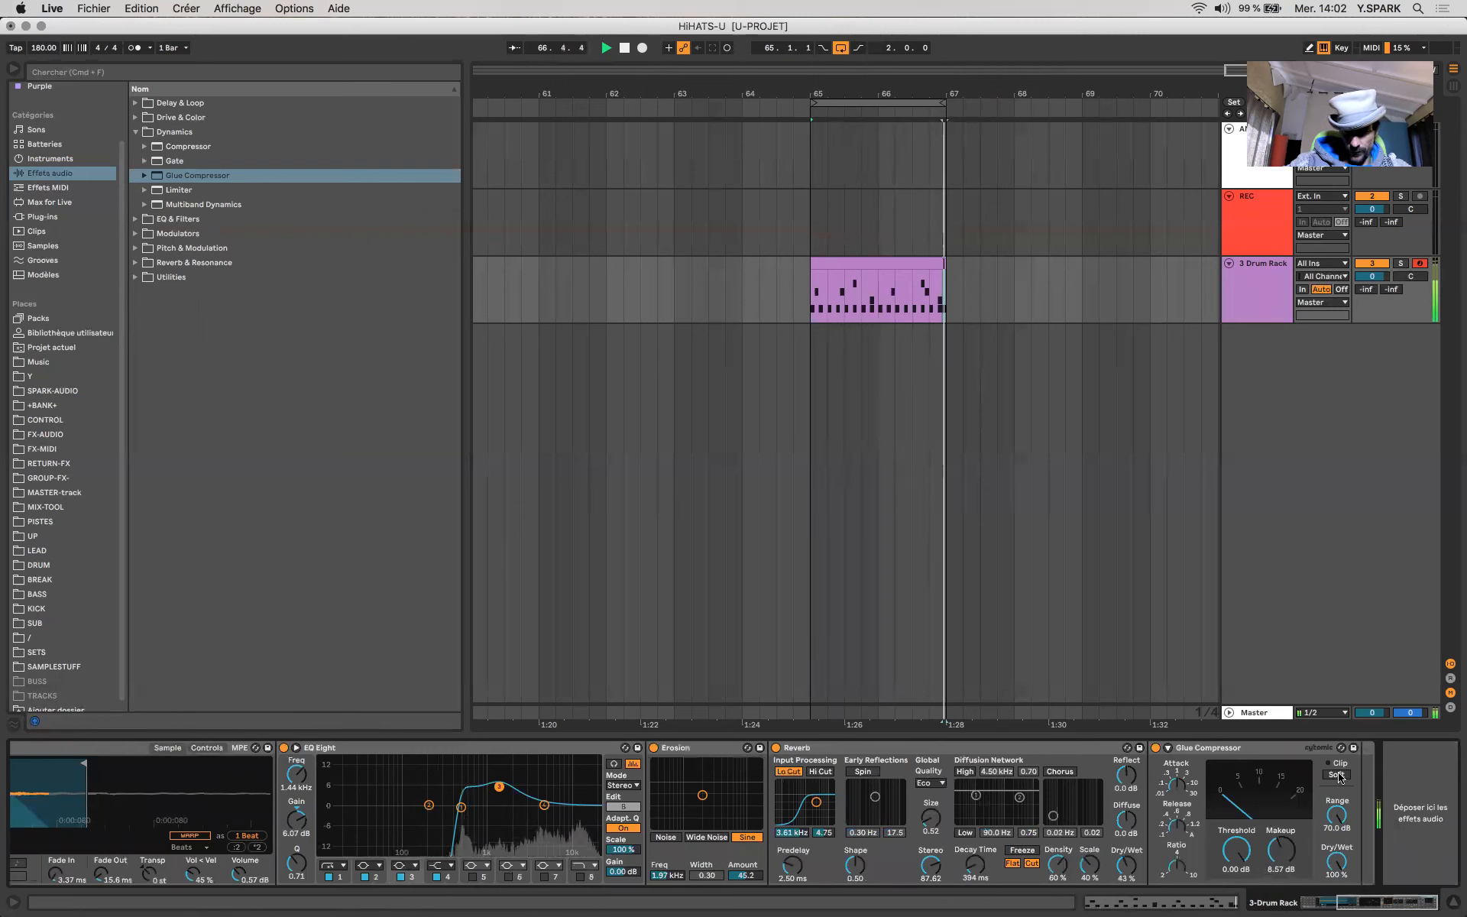
pyautogui.moveTo(1282, 851); pyautogui.dragTo(1235, 853)
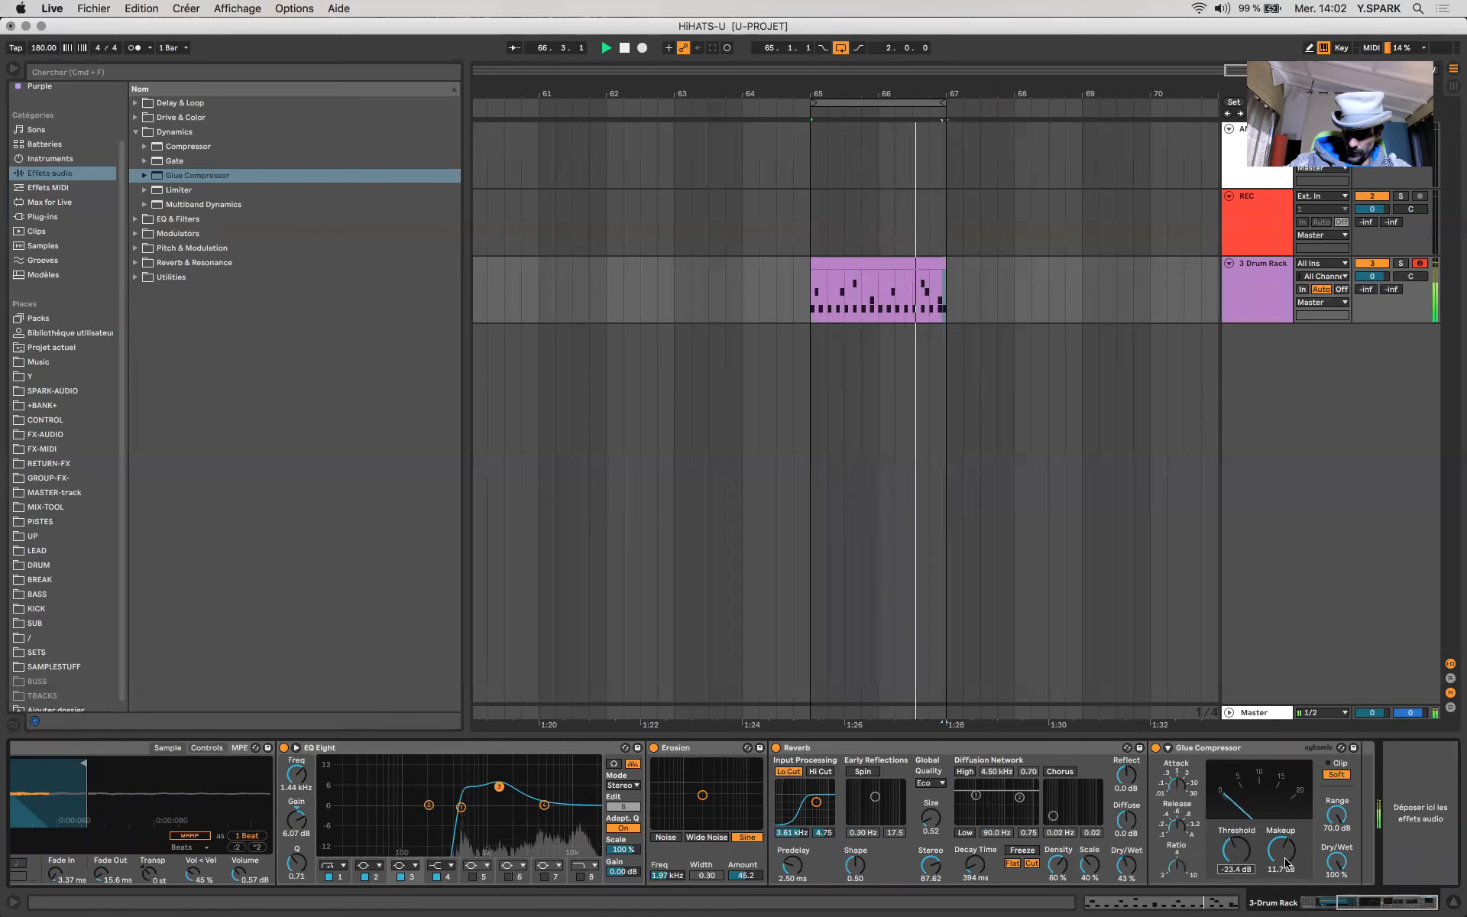
pyautogui.moveTo(1281, 850); pyautogui.dragTo(1286, 861)
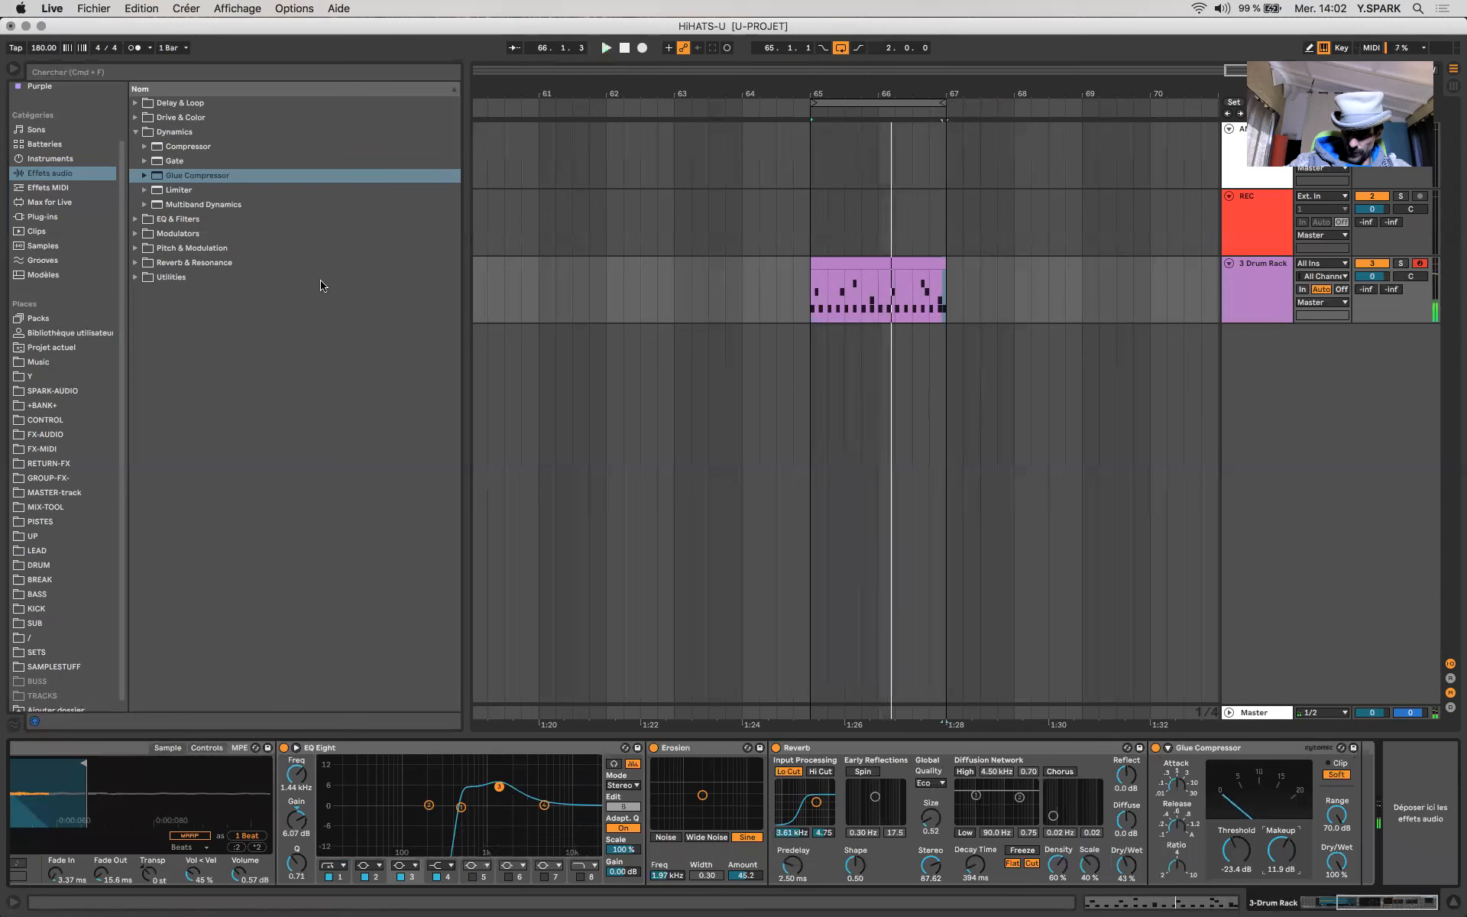
# - Load SPAN.adg from the CONTROL folder onto the Drum Rack track and play the loop
pyautogui.click(86, 172)
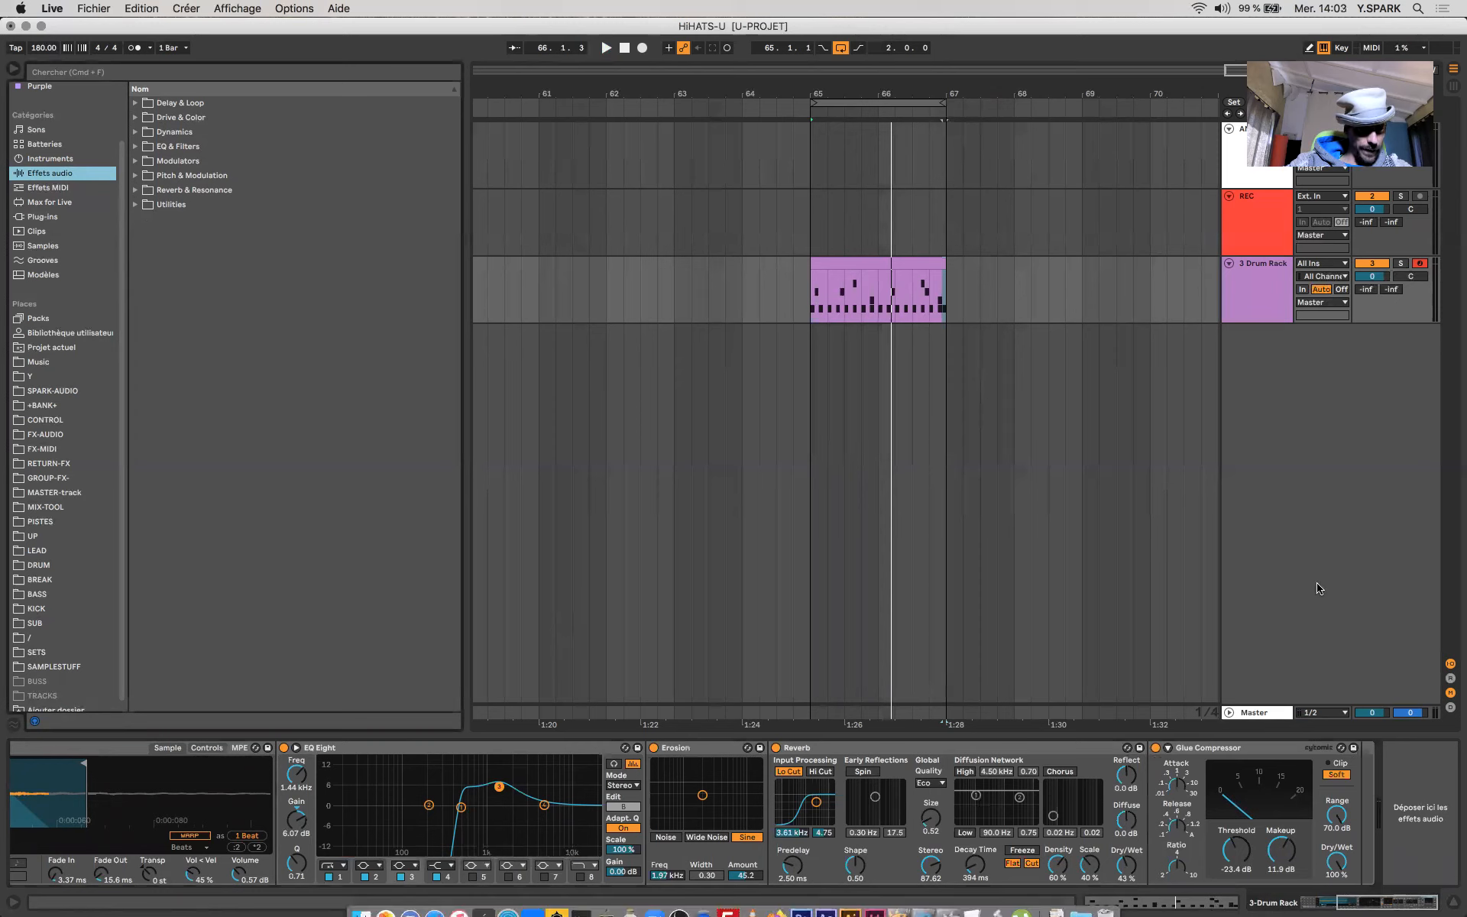
pyautogui.click(50, 419)
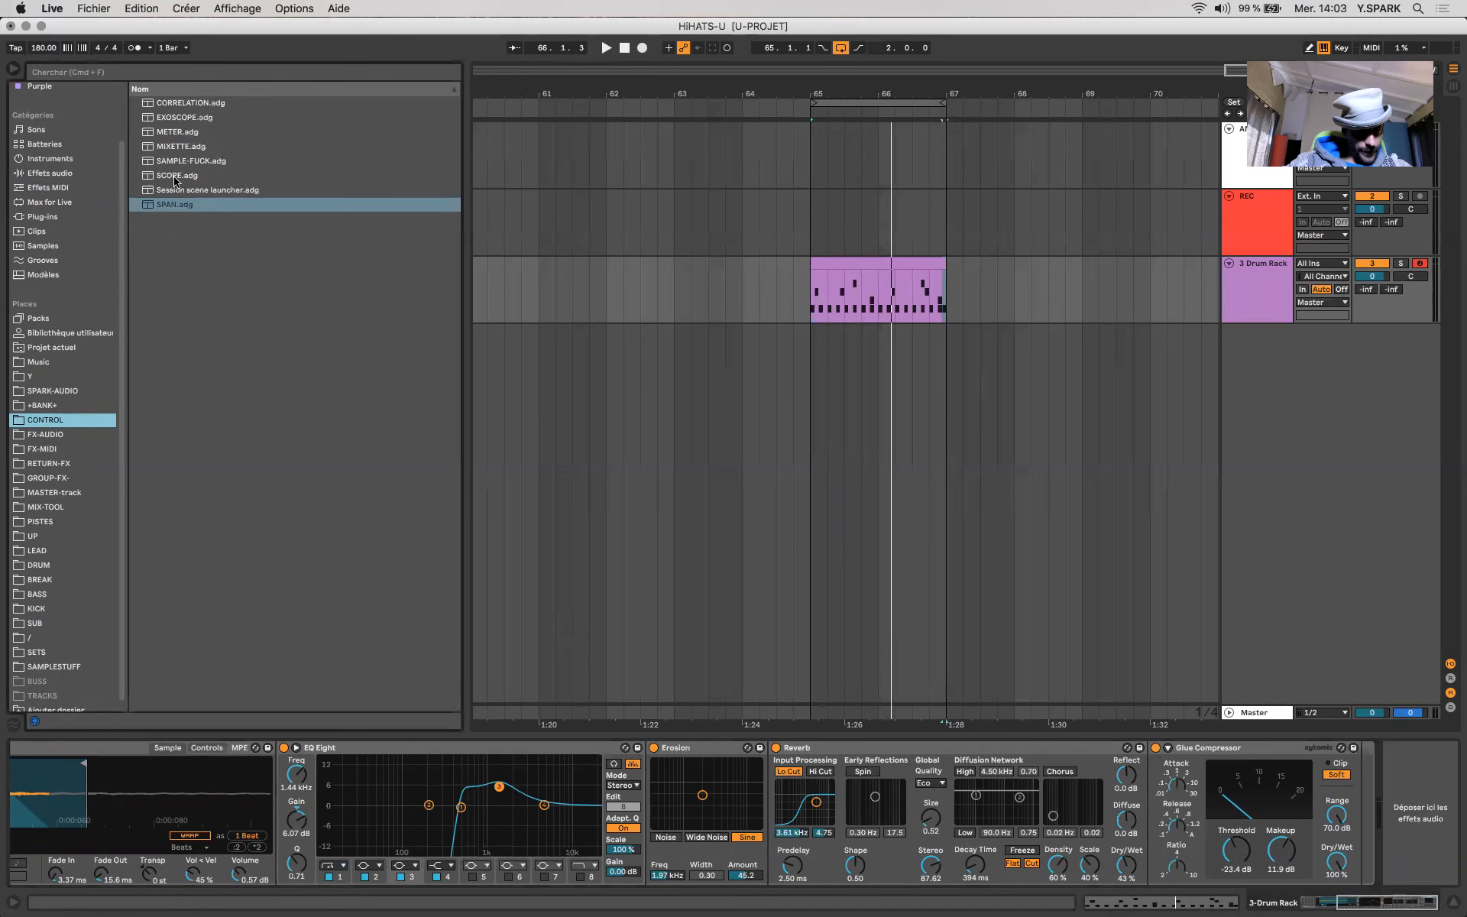
pyautogui.click(163, 206)
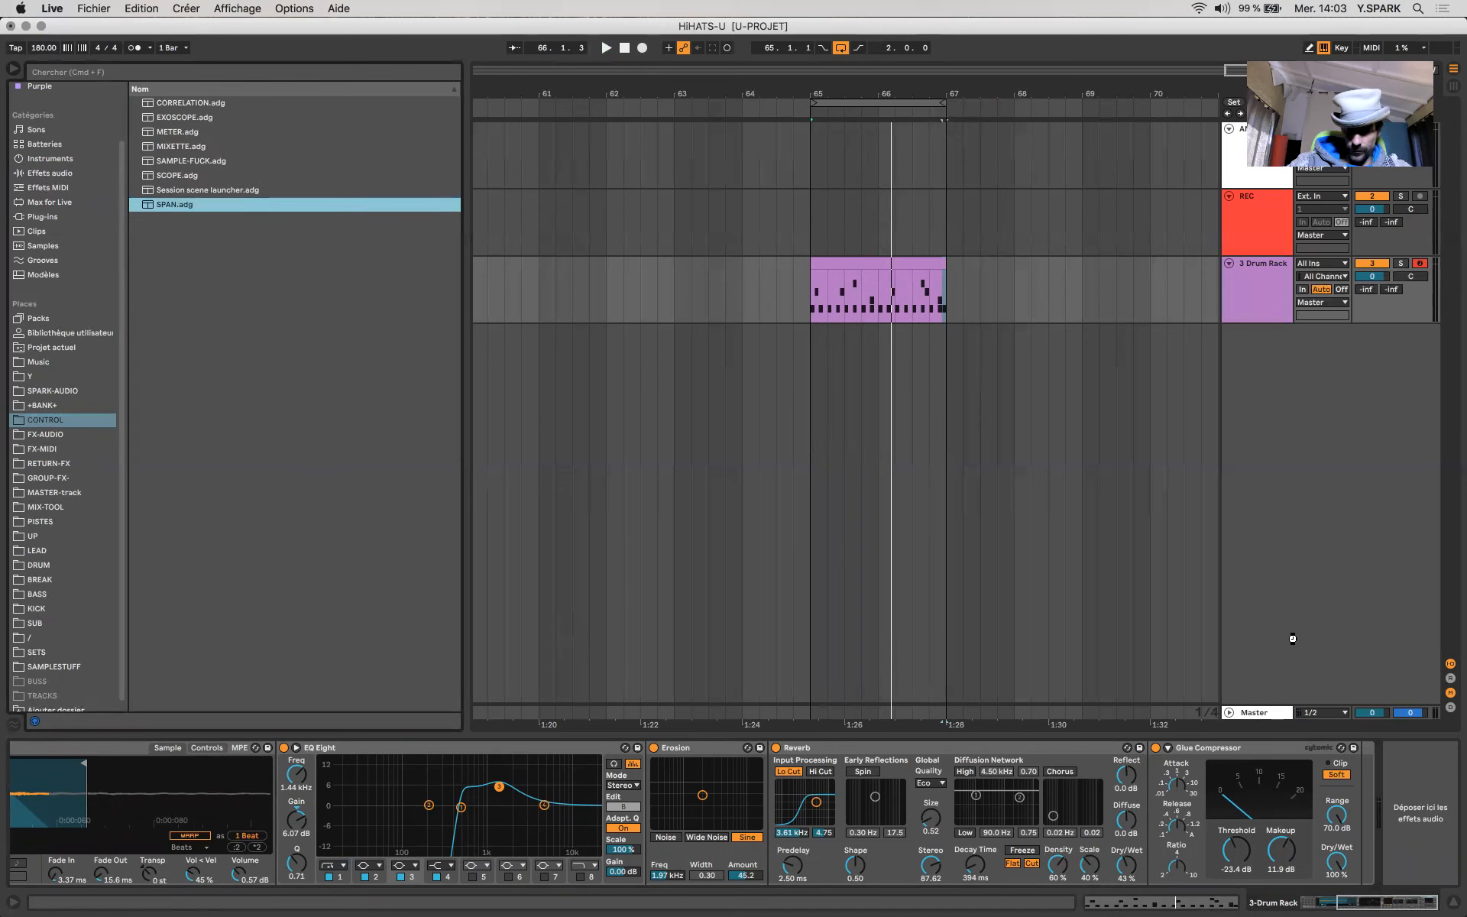
pyautogui.press('Return')
pyautogui.press('space')
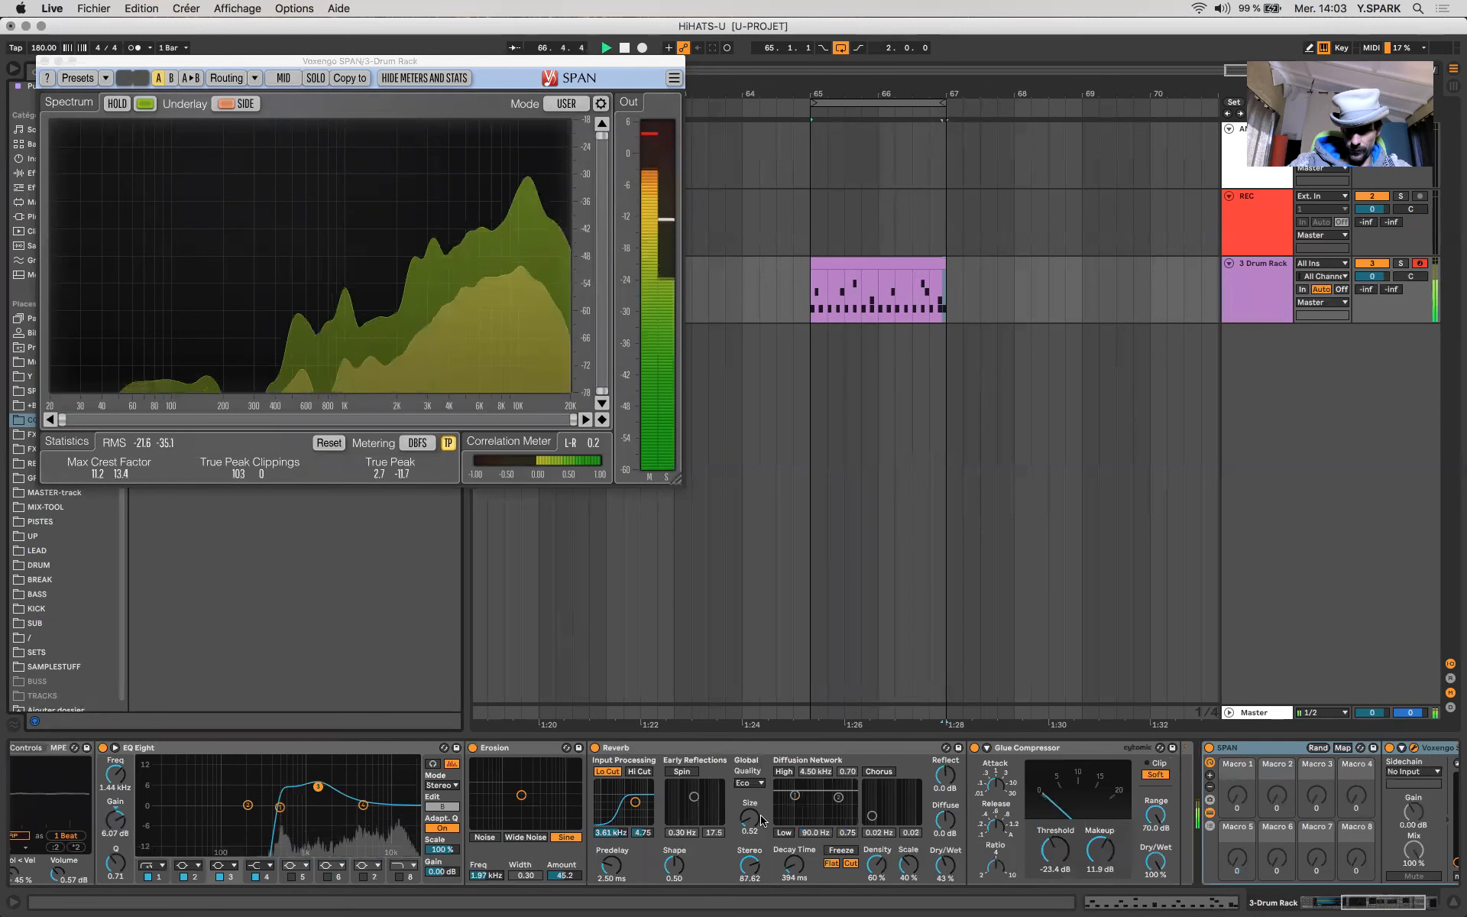
# - Examine the soloed Closed Hi Hat (5) pad's spectrum in SPAN during playback and close the analyzer window
pyautogui.hscroll(-10, 760, 820)
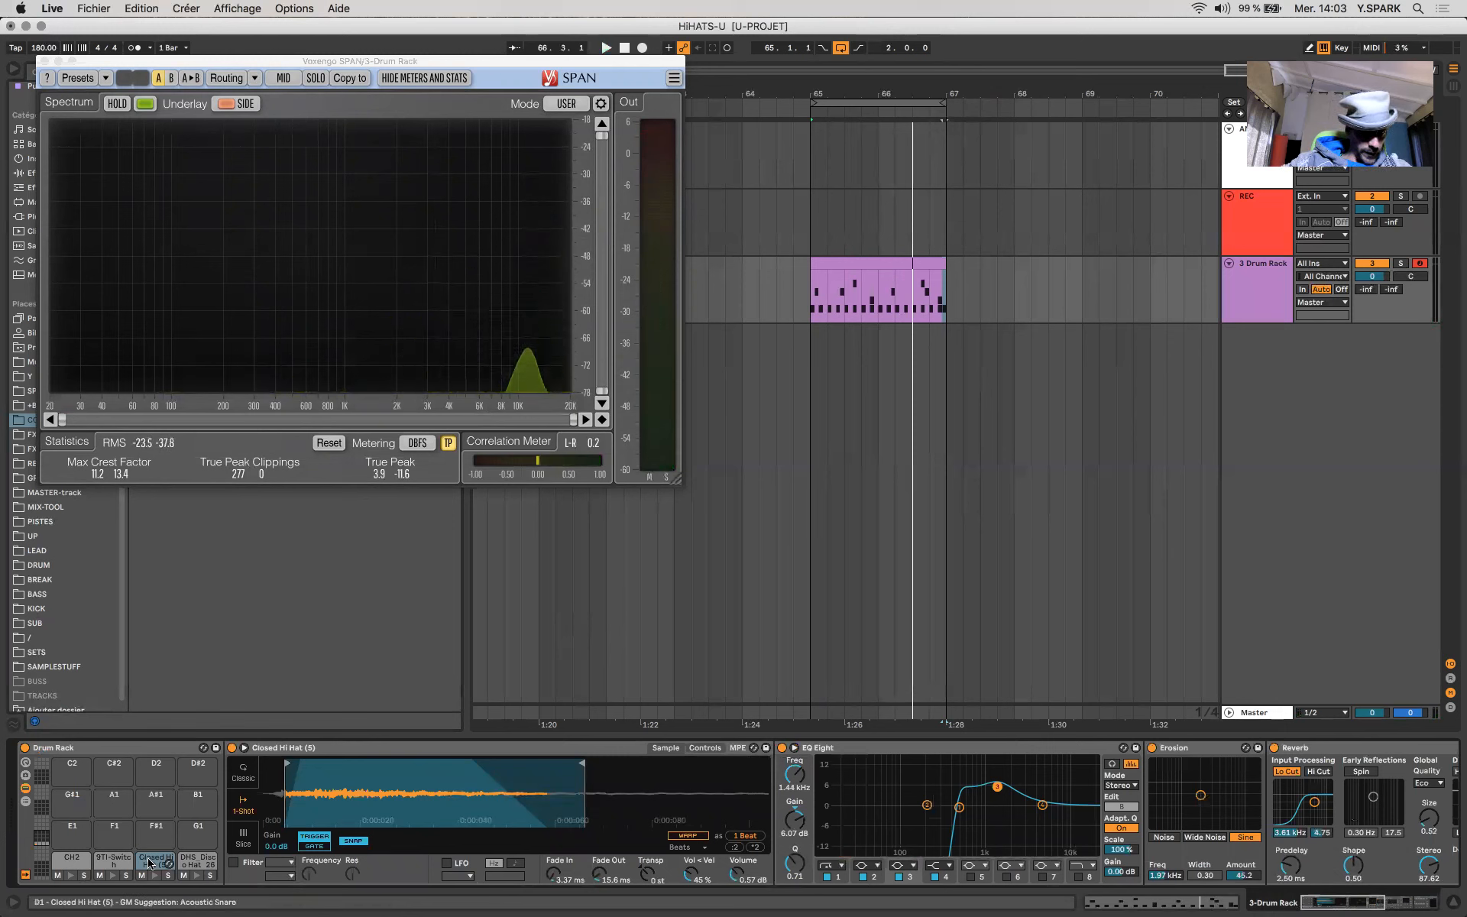
pyautogui.press('space')
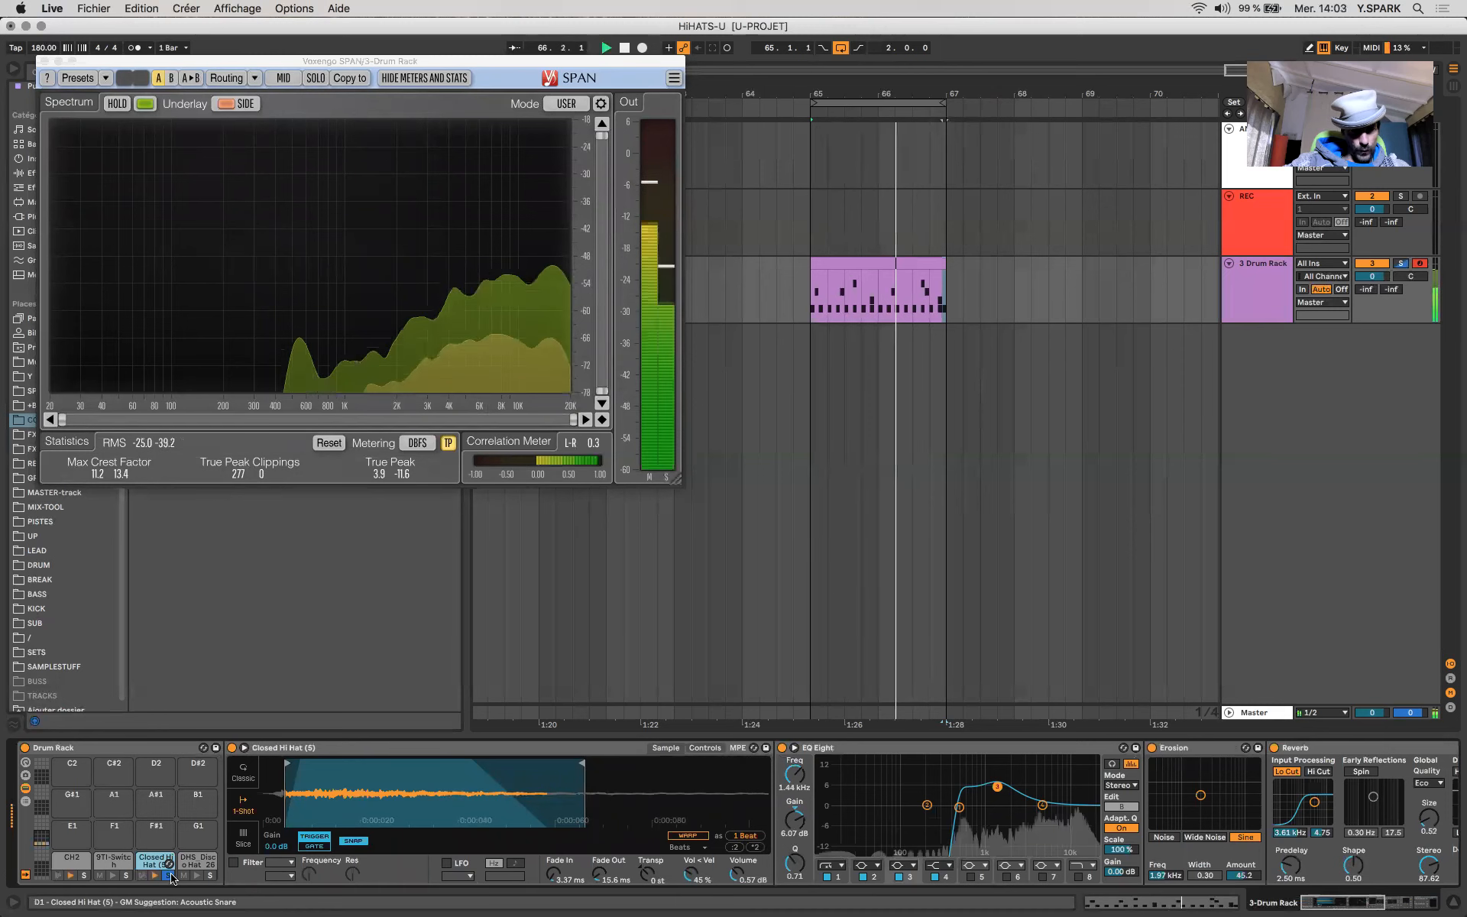
pyautogui.press('space')
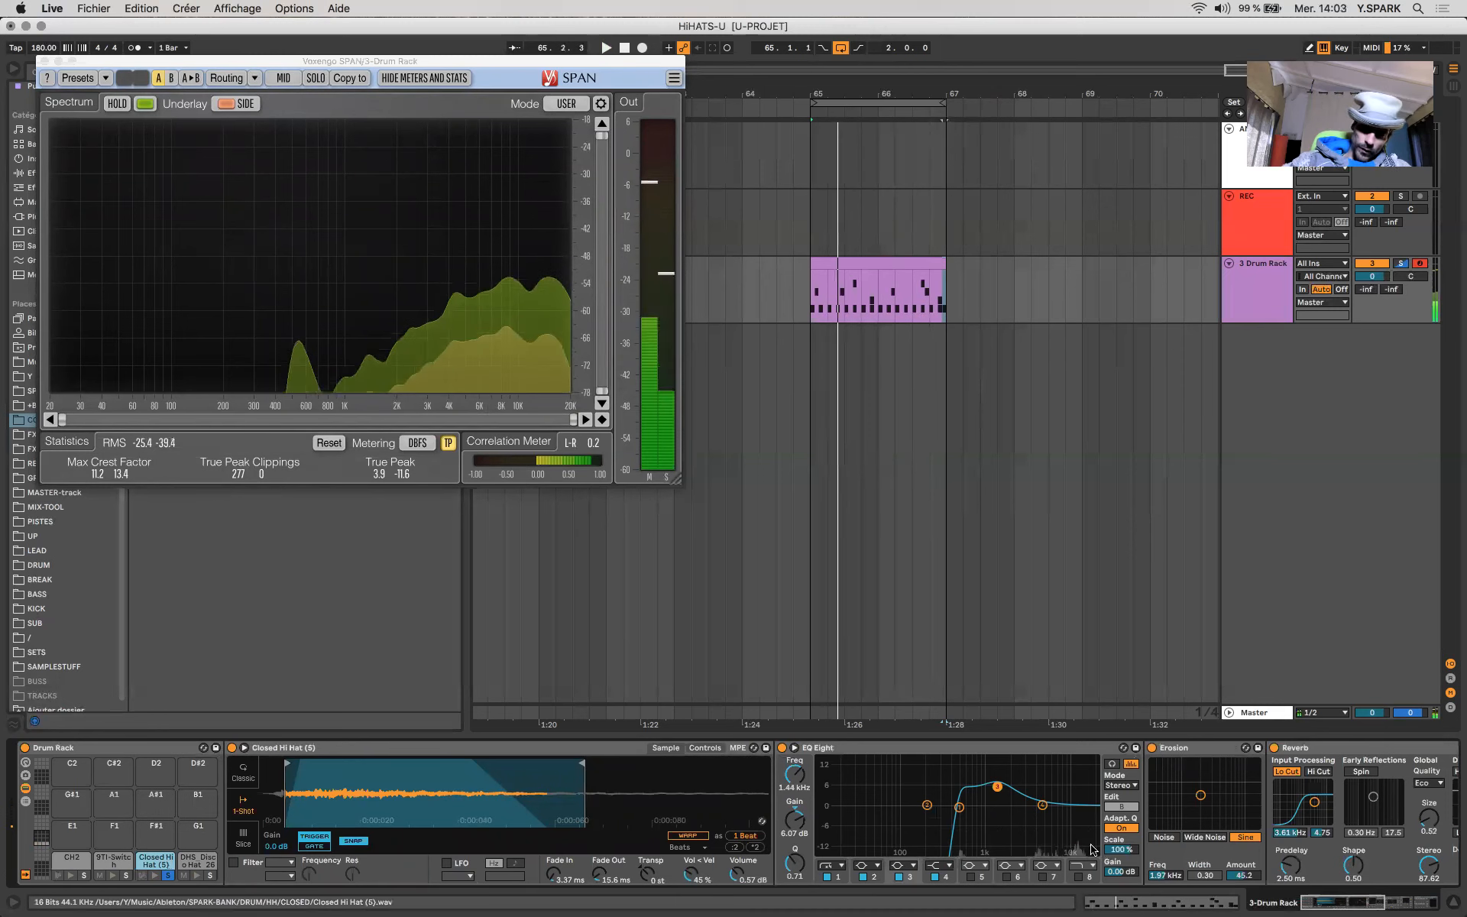
pyautogui.scroll(-5, 1093, 850)
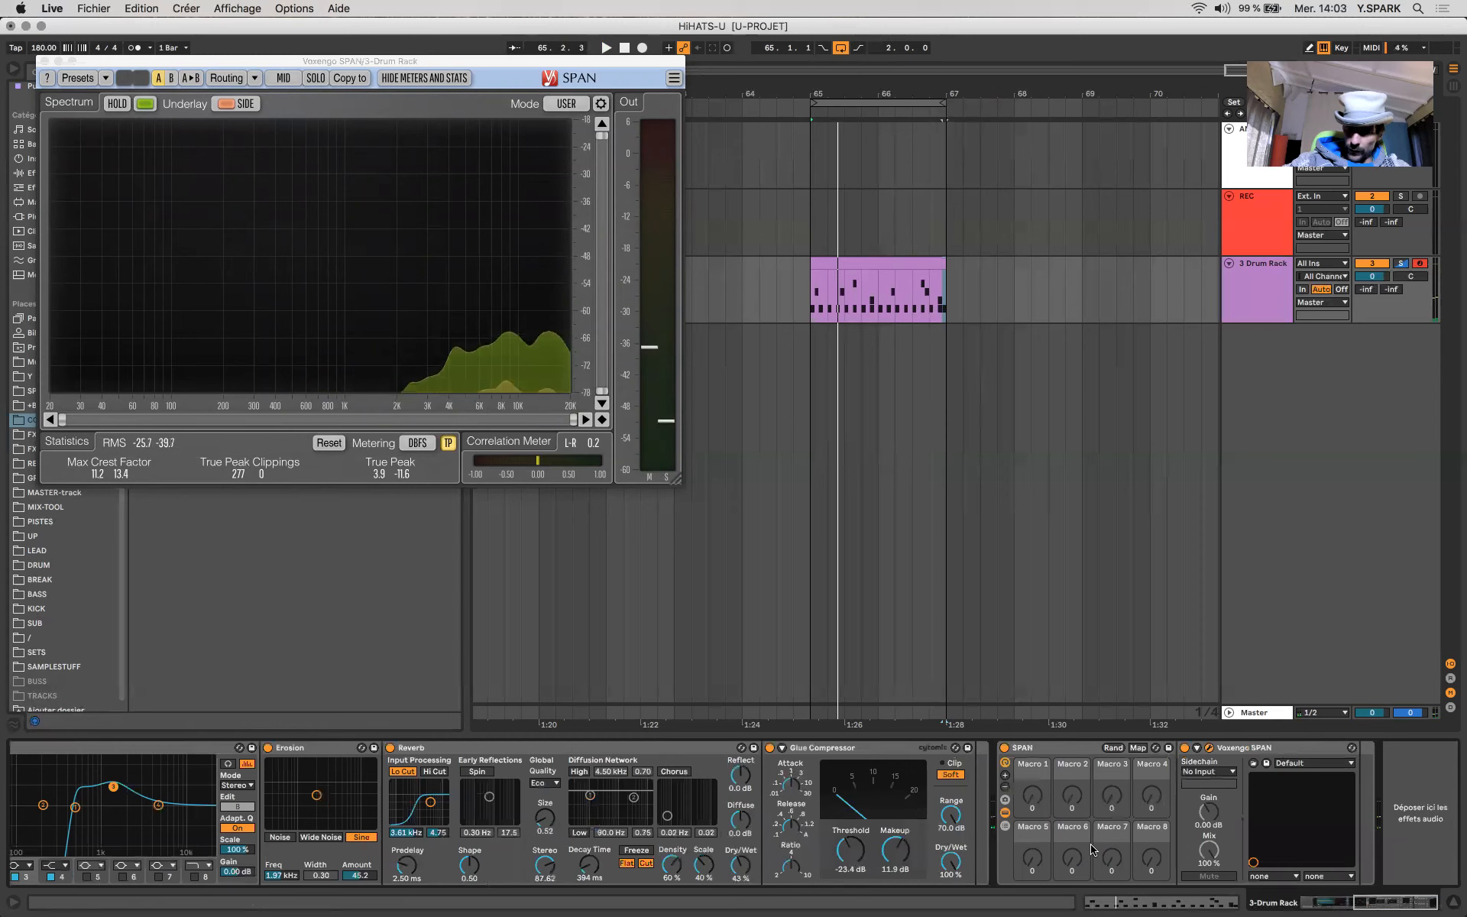
pyautogui.click(46, 61)
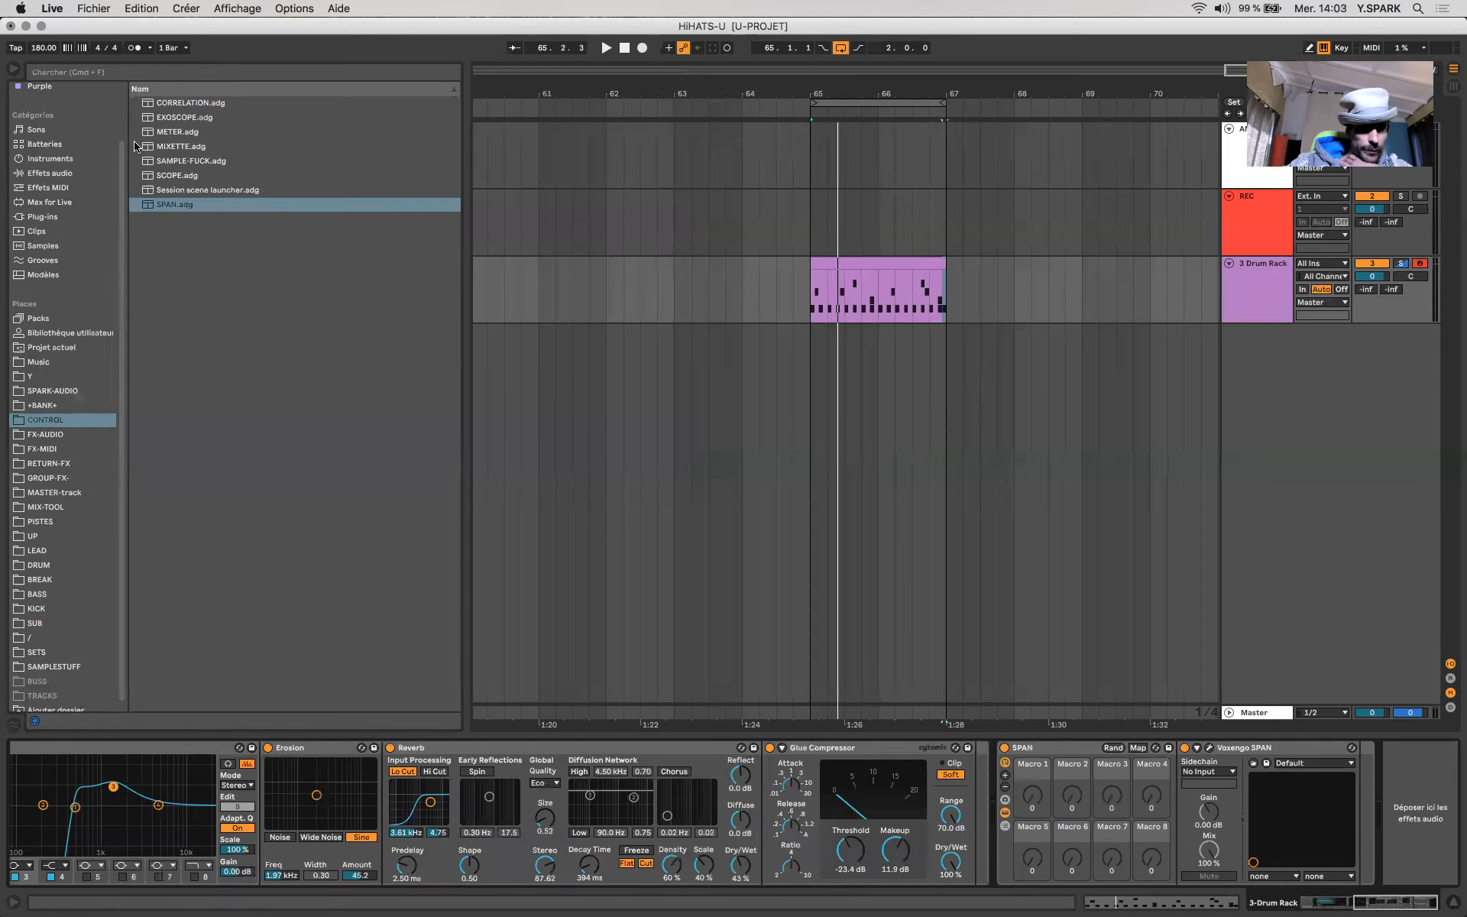
# - Add an Auto Pan between the Reverb and the Glue Compressor on the Closed Hi Hat (5) pad
pyautogui.click(47, 173)
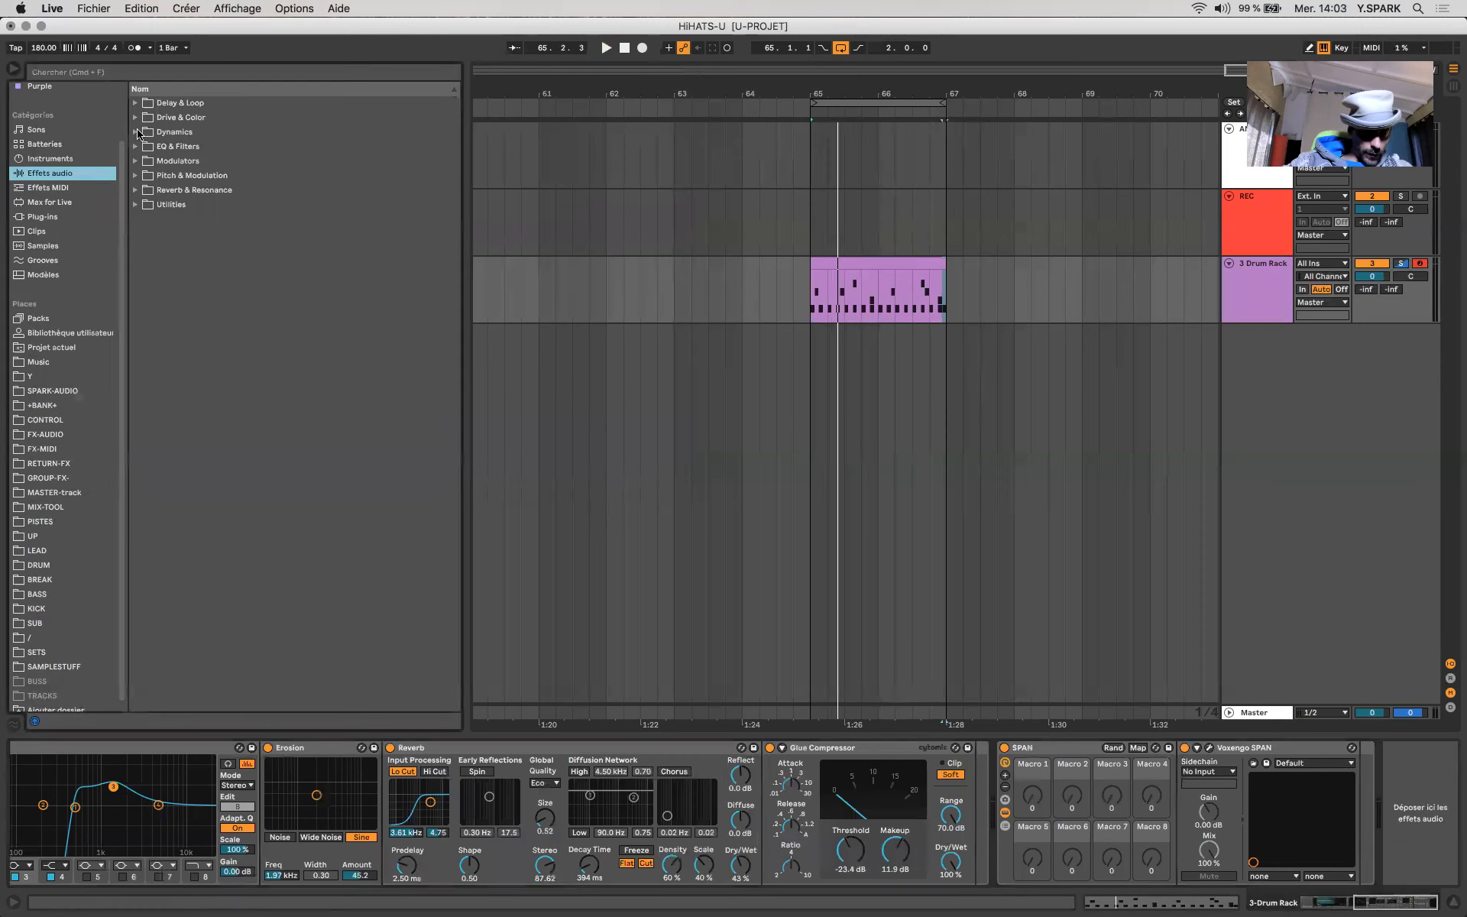
pyautogui.click(136, 131)
pyautogui.click(136, 132)
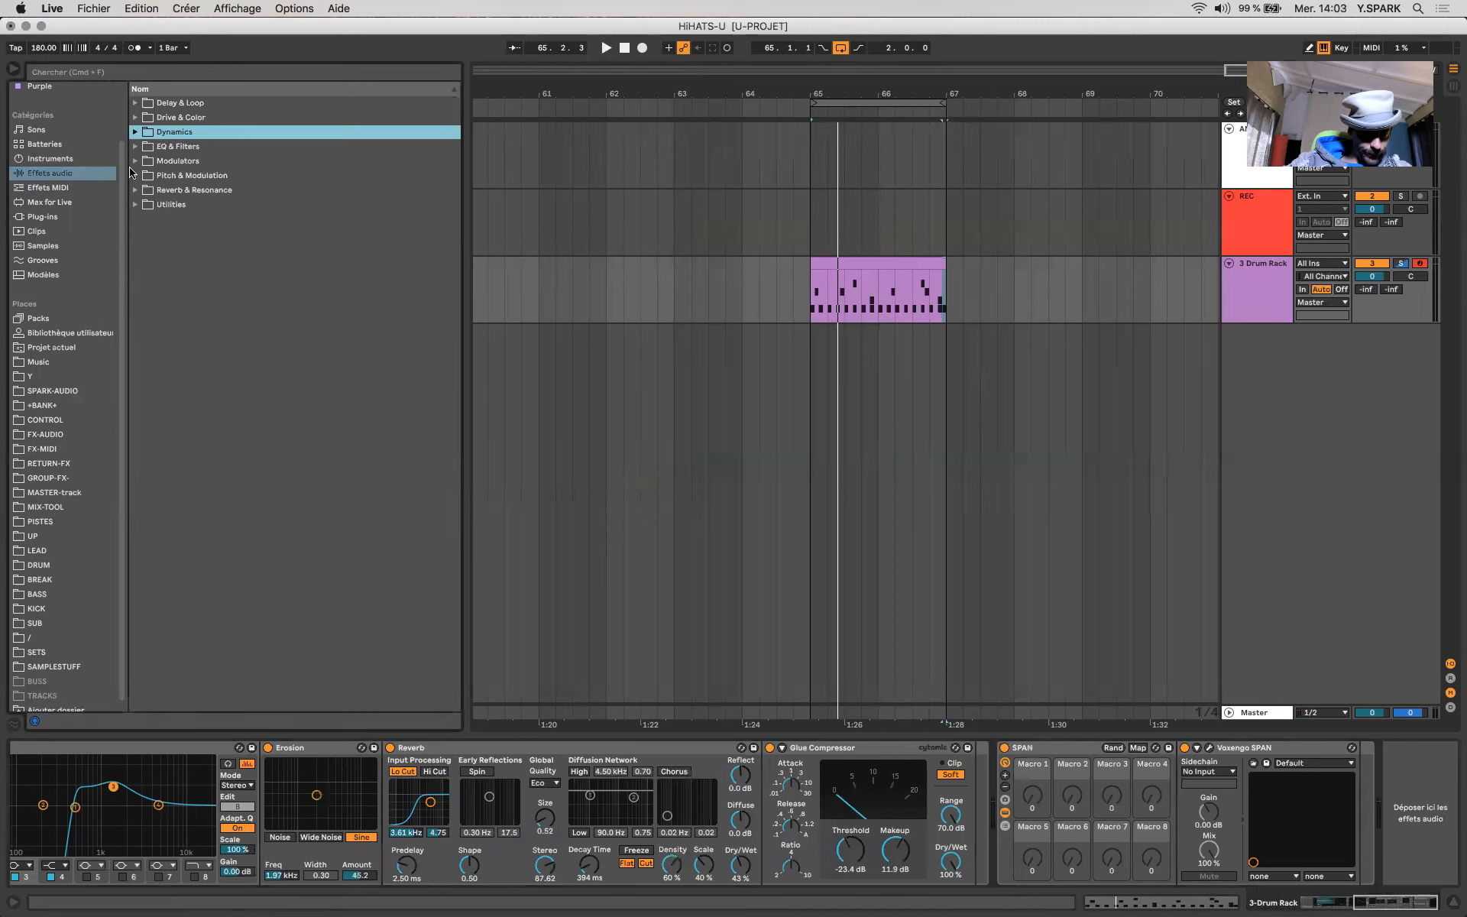
pyautogui.click(134, 175)
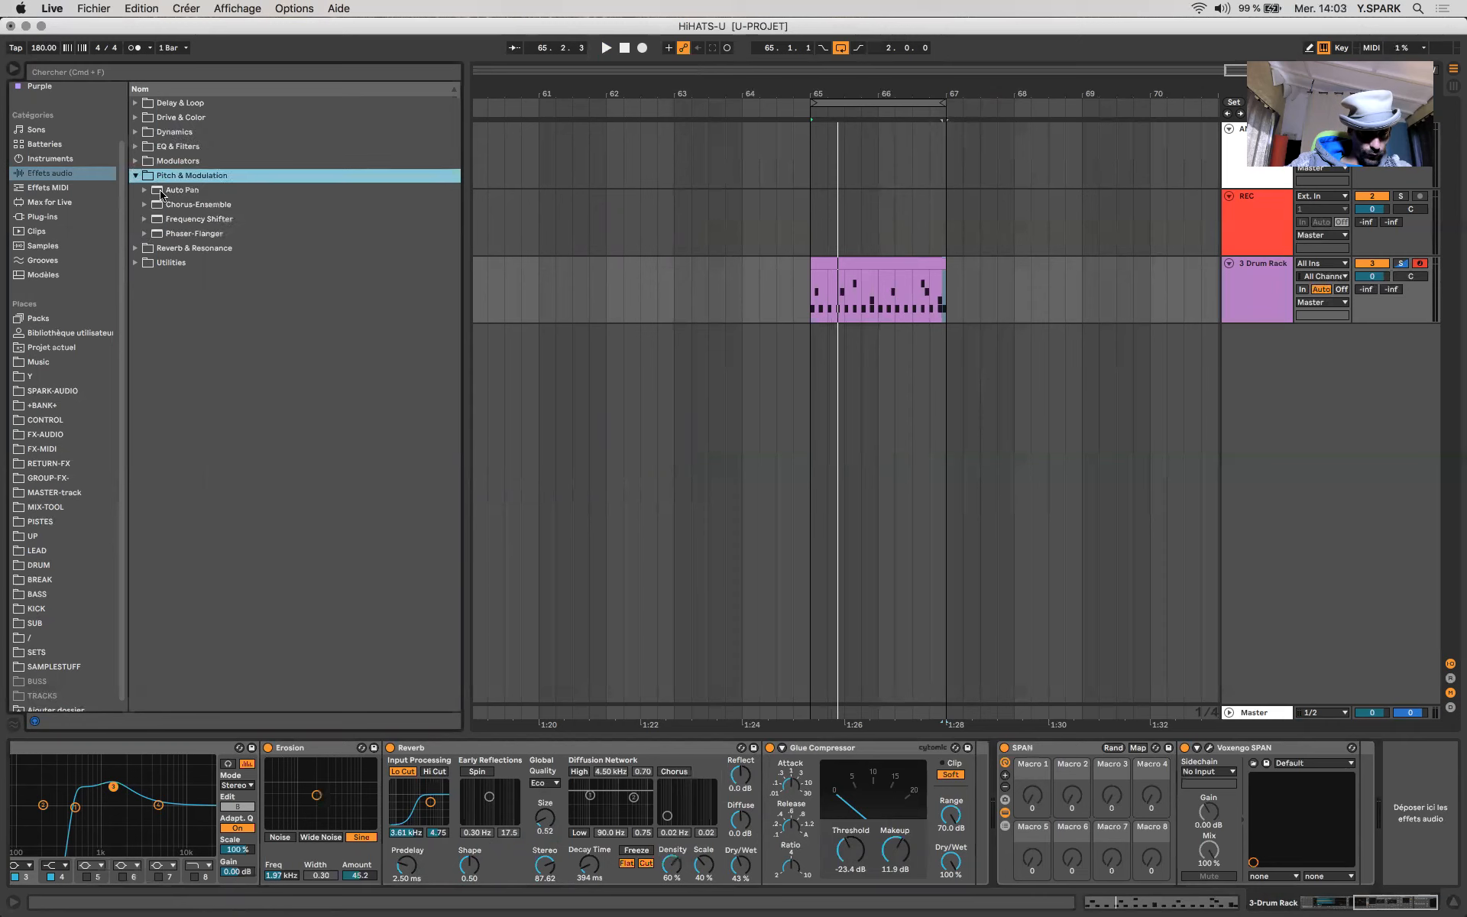
pyautogui.press('Down')
pyautogui.moveTo(979, 799); pyautogui.dragTo(959, 830)
pyautogui.moveTo(862, 868); pyautogui.dragTo(873, 814)
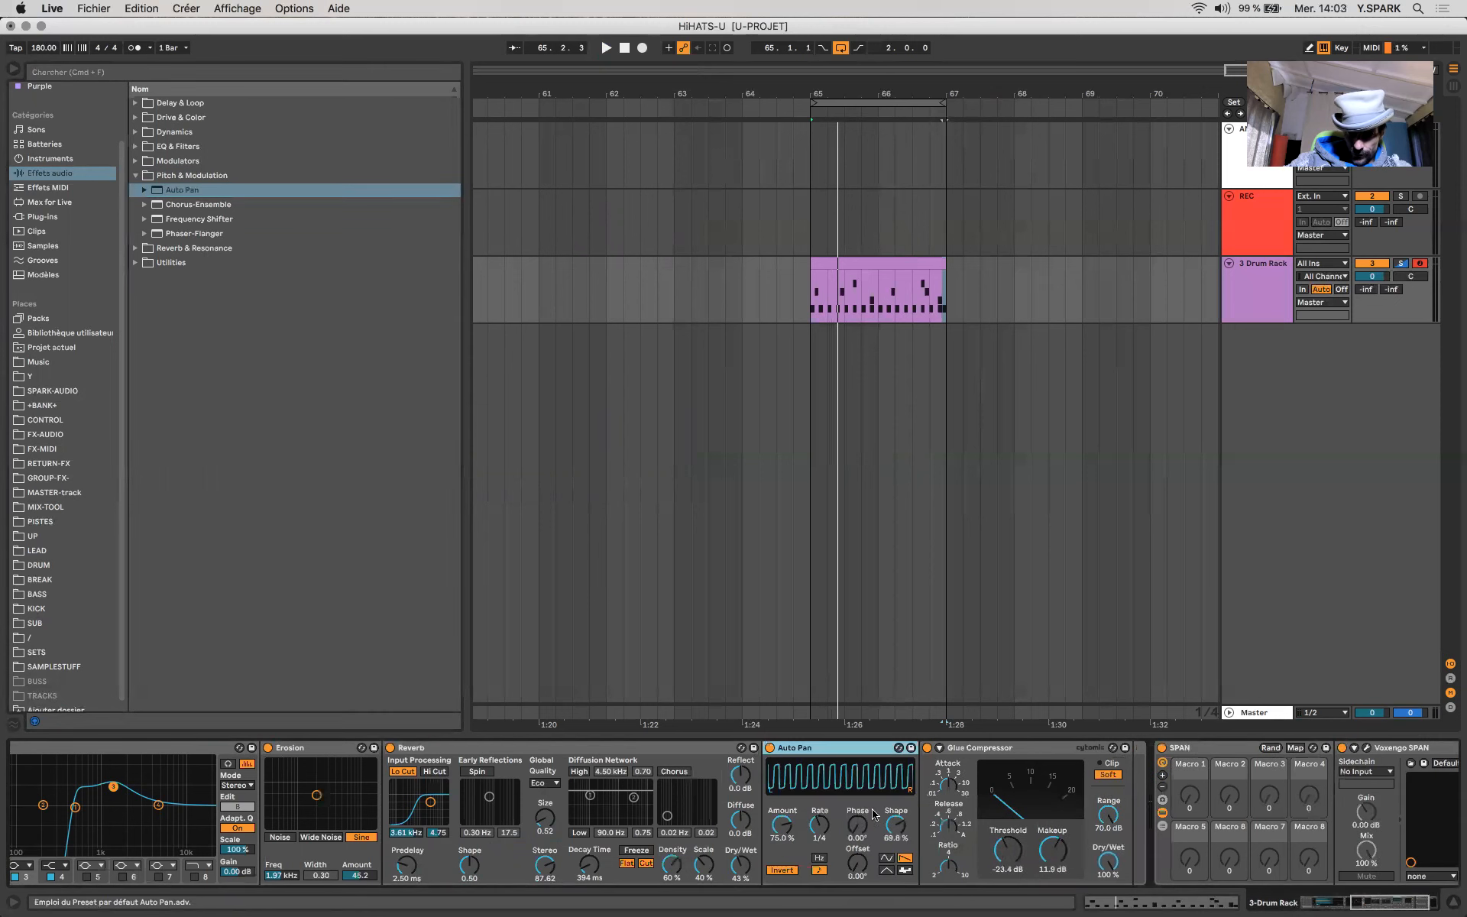
# - Set the Auto Pan's Phase to 180°, Rate to 8, Shape to 11.9 % and Amount to 19.8 %, checking it during playback
pyautogui.click(885, 856)
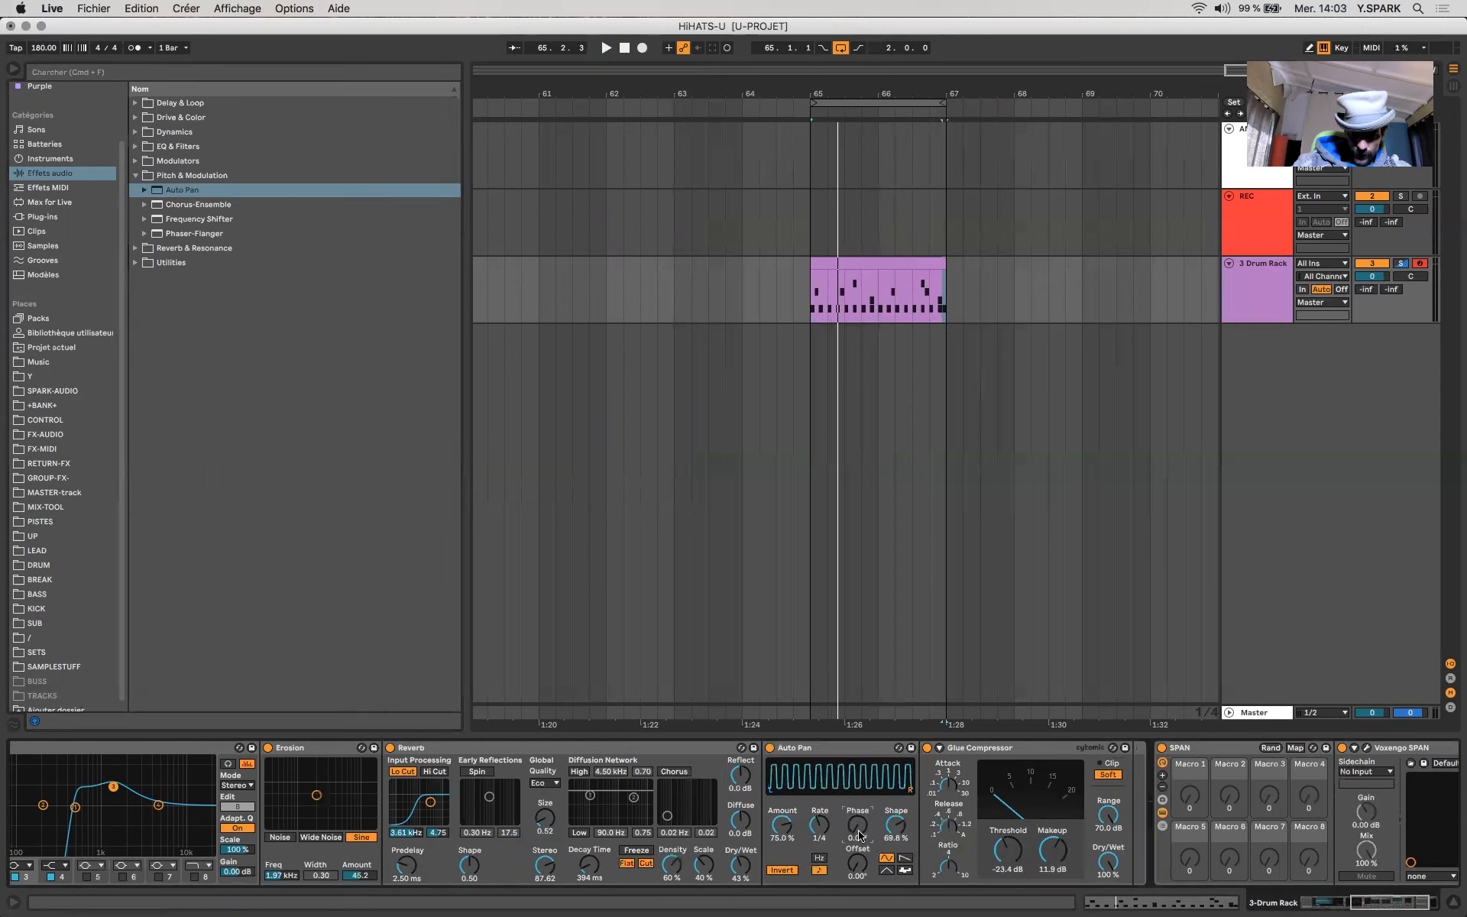
pyautogui.press('Return')
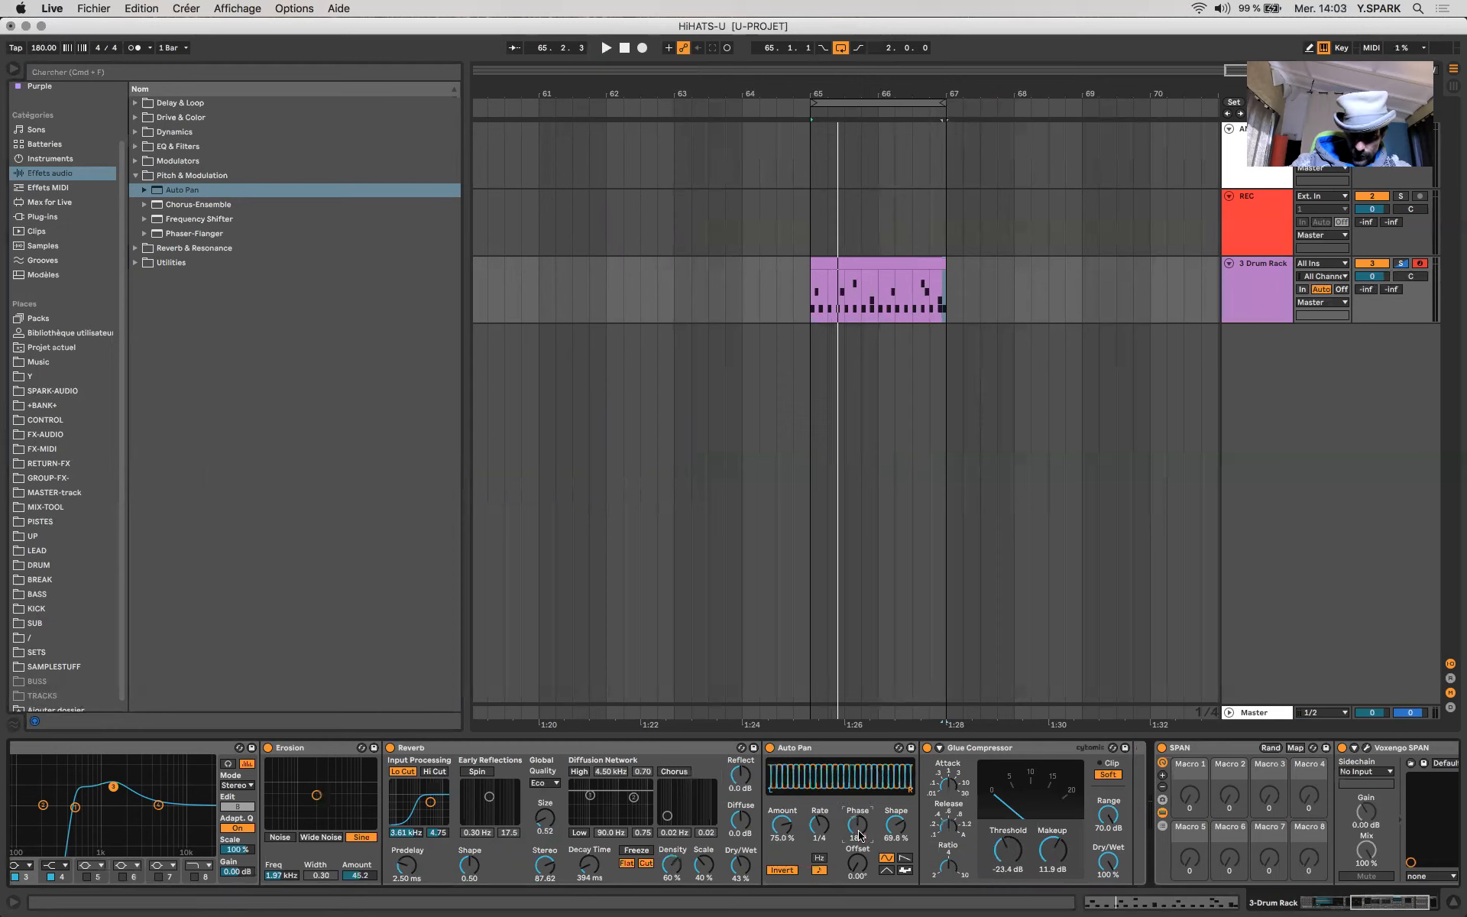
pyautogui.moveTo(821, 830); pyautogui.dragTo(821, 886)
pyautogui.moveTo(782, 825); pyautogui.dragTo(782, 879)
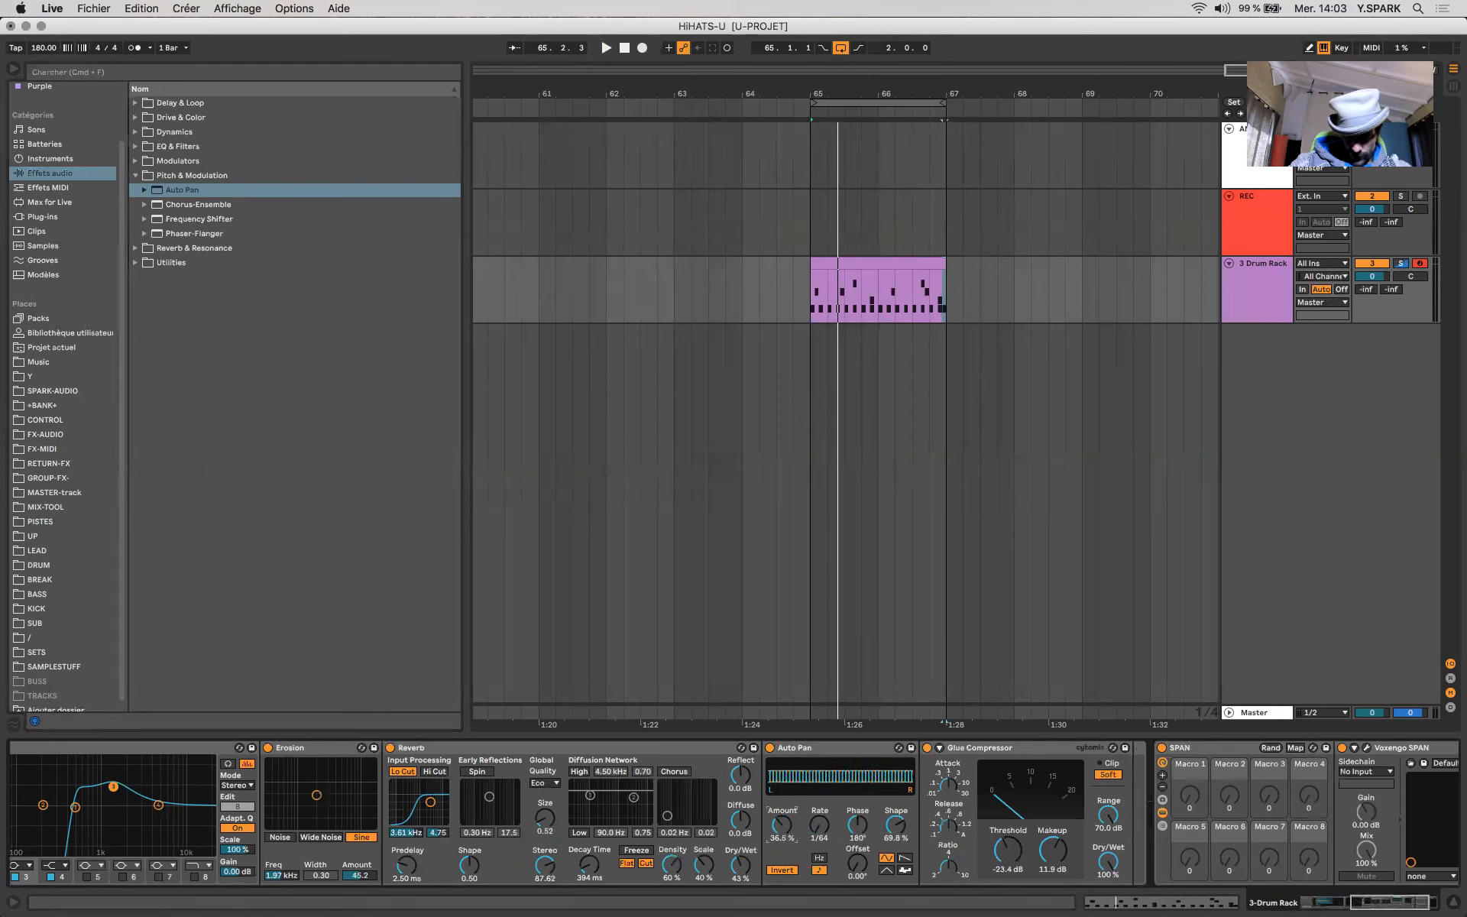
pyautogui.moveTo(820, 826); pyautogui.dragTo(820, 745)
pyautogui.moveTo(896, 825); pyautogui.dragTo(896, 891)
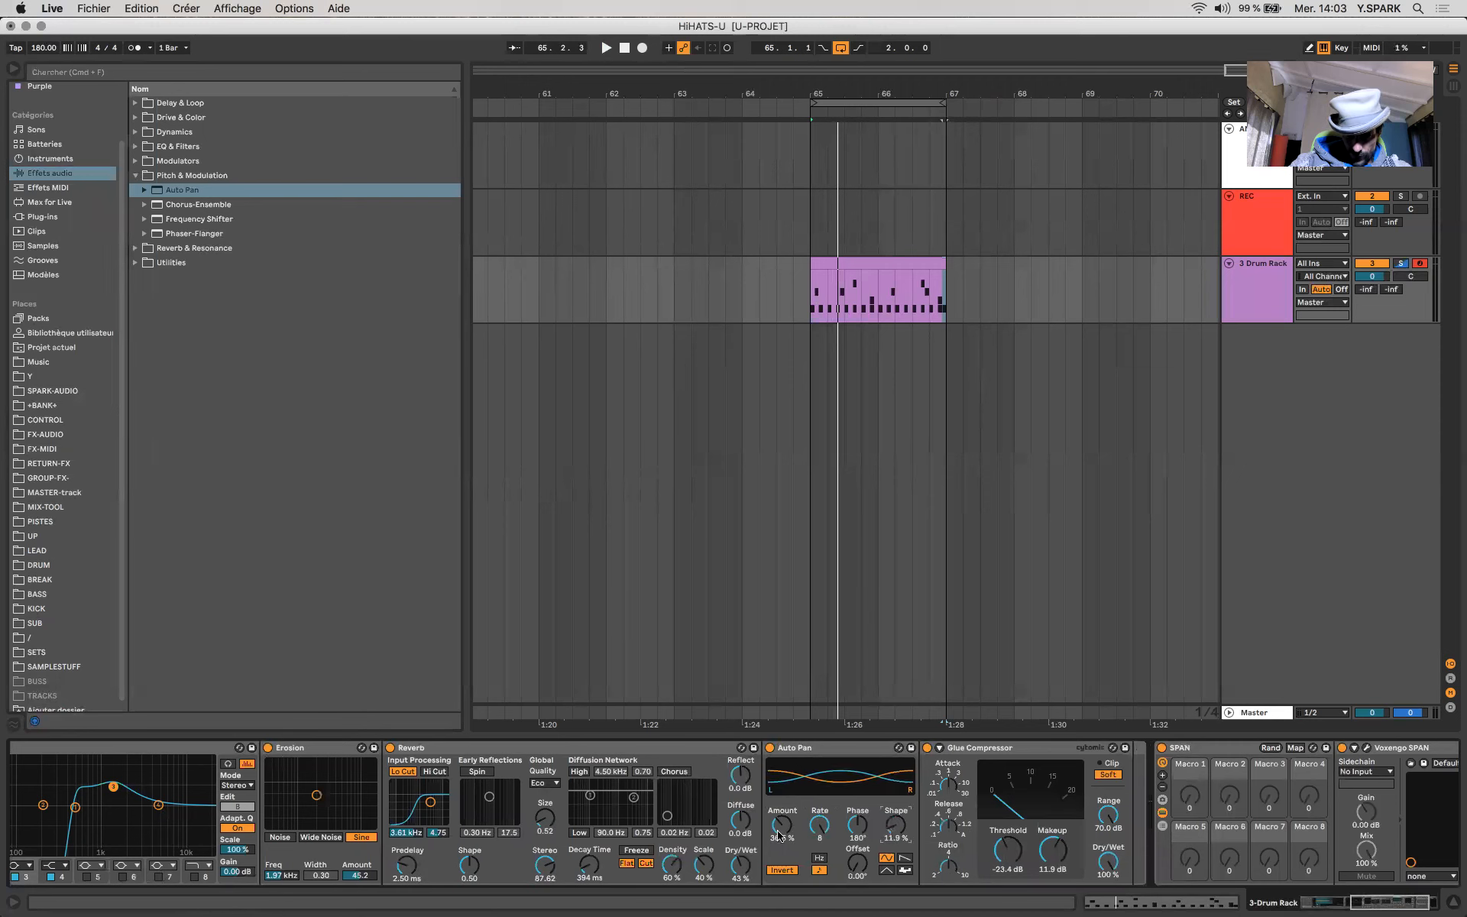
pyautogui.moveTo(782, 825); pyautogui.dragTo(781, 860)
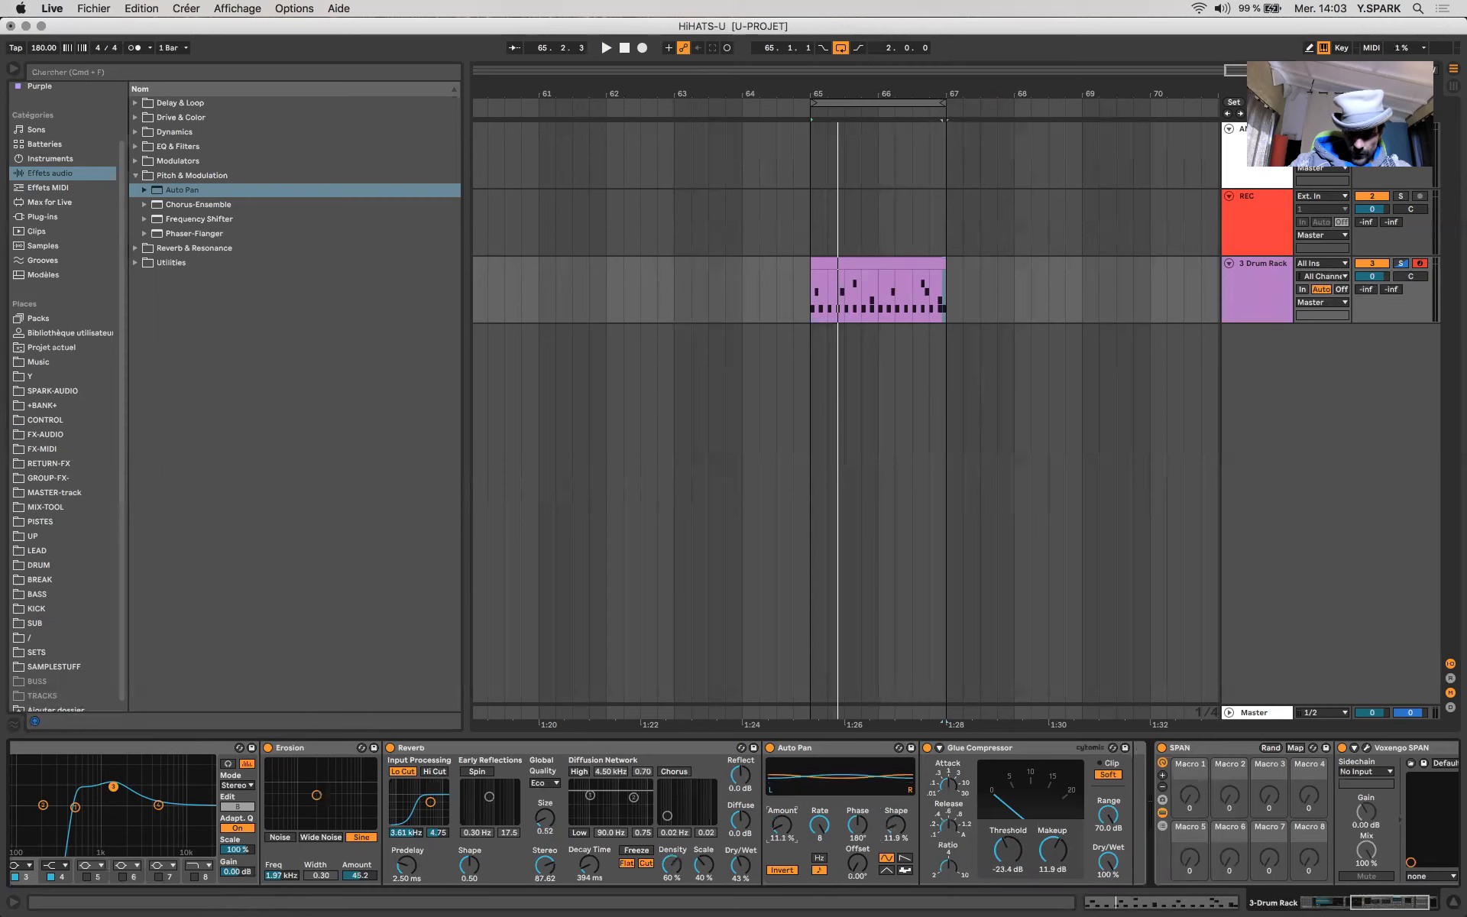
pyautogui.press('space')
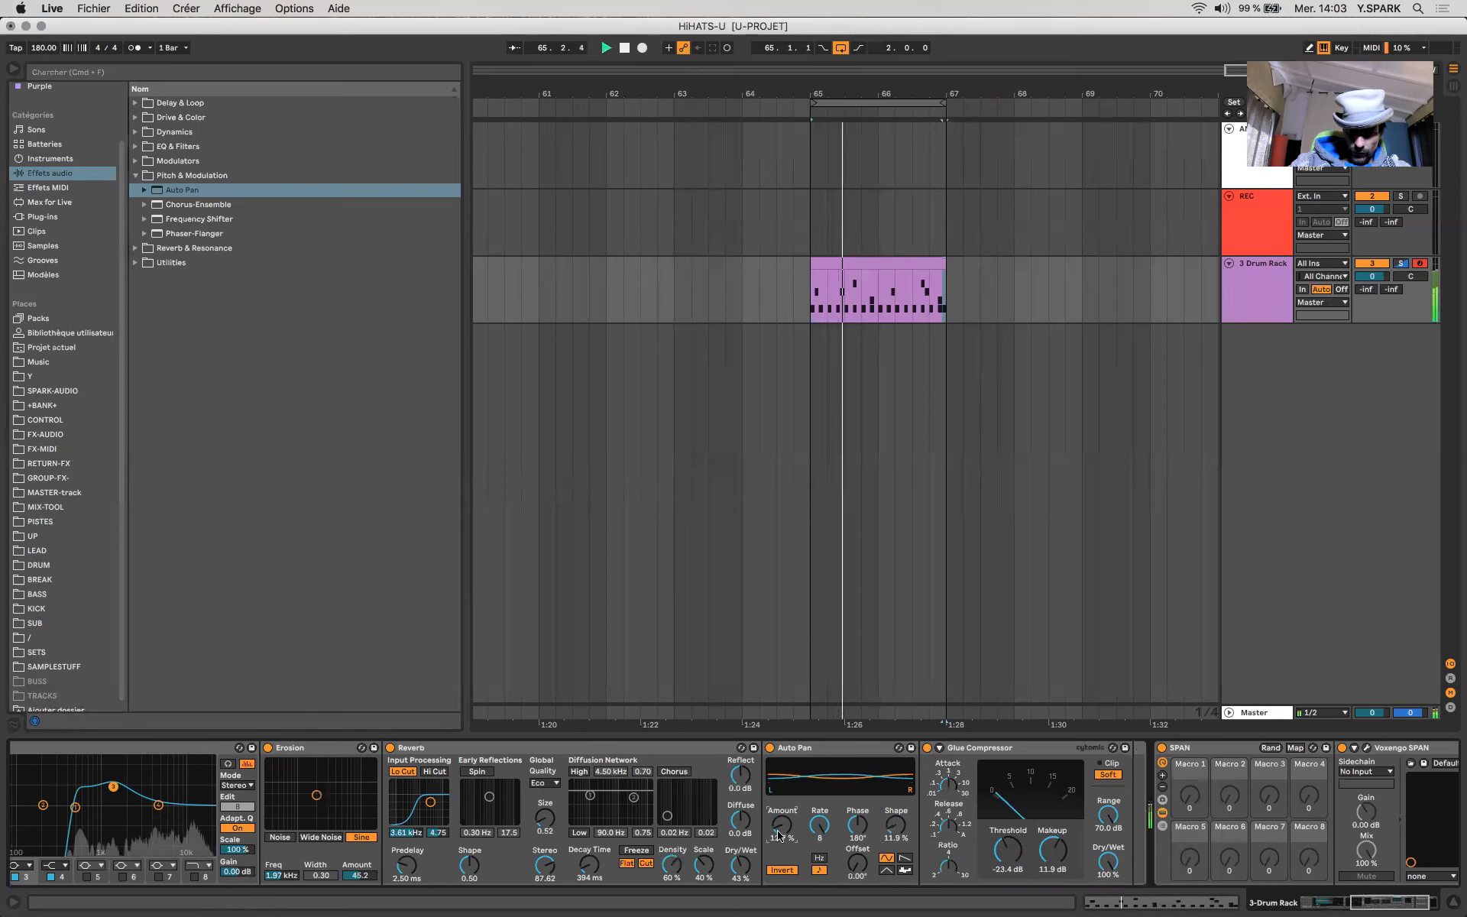
pyautogui.moveTo(778, 836)
pyautogui.mouseDown()
pyautogui.moveTo(779, 805)
pyautogui.moveTo(779, 835)
pyautogui.mouseUp()
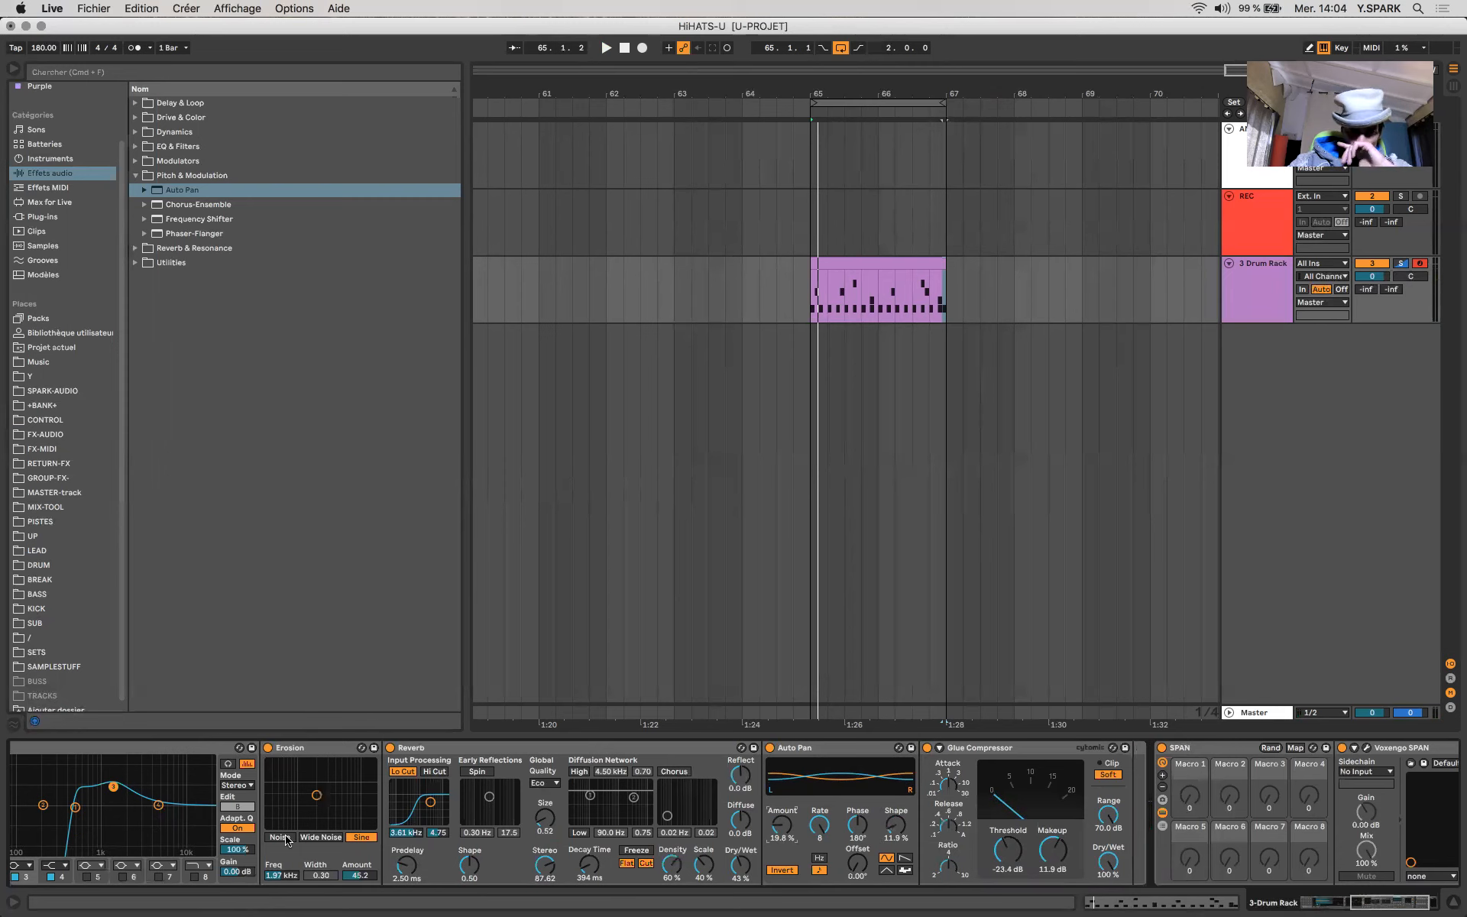
# - Audition the DHS_Disco Hat_26 pad alone and within the loop, and add an Overdrive to it
pyautogui.hscroll(-10, 286, 840)
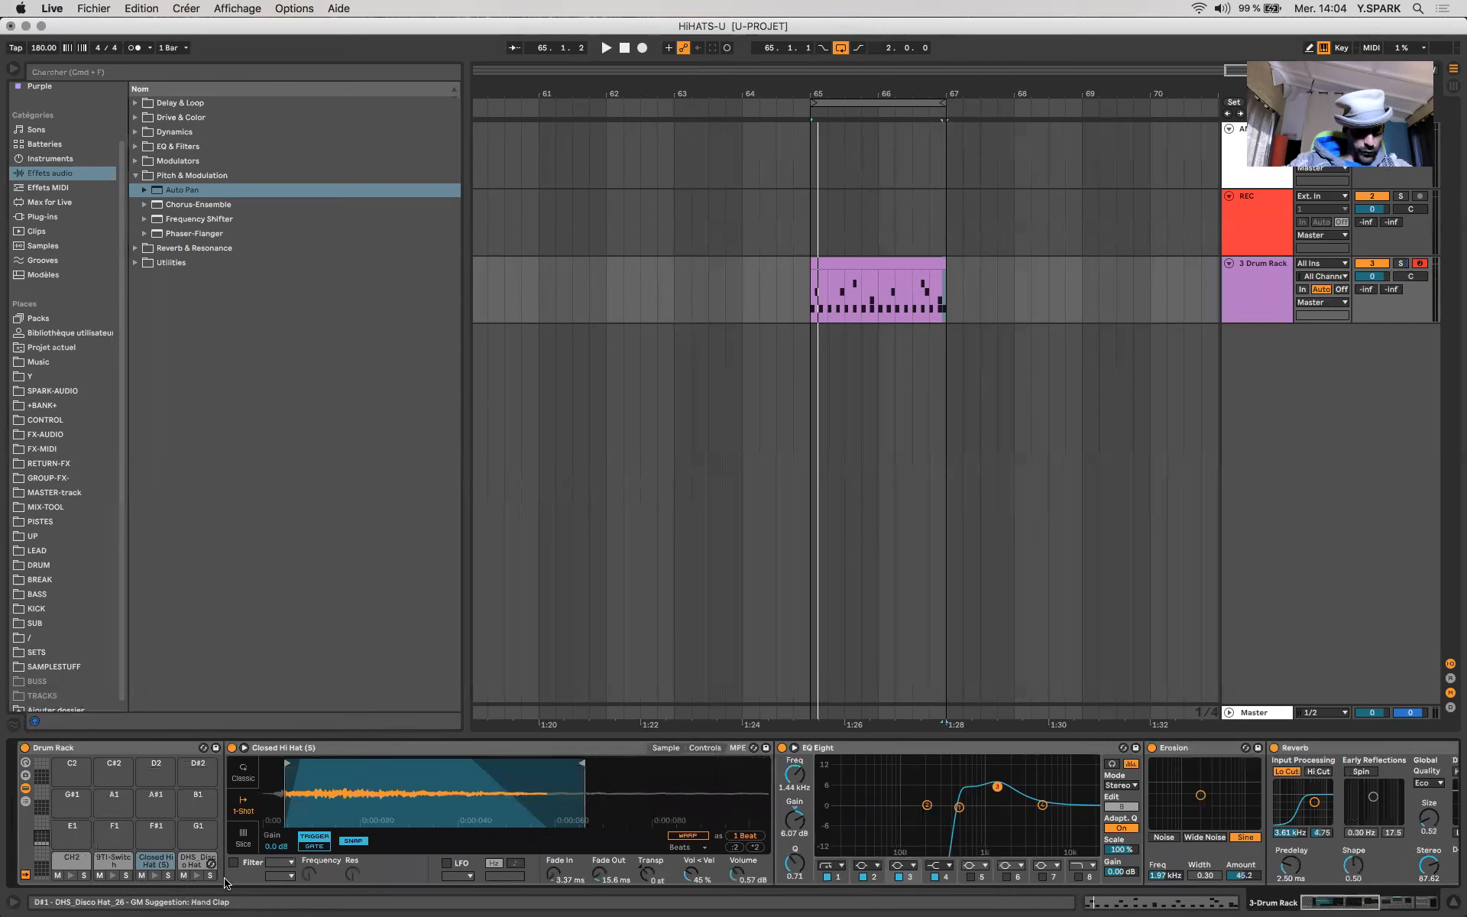
pyautogui.click(197, 862)
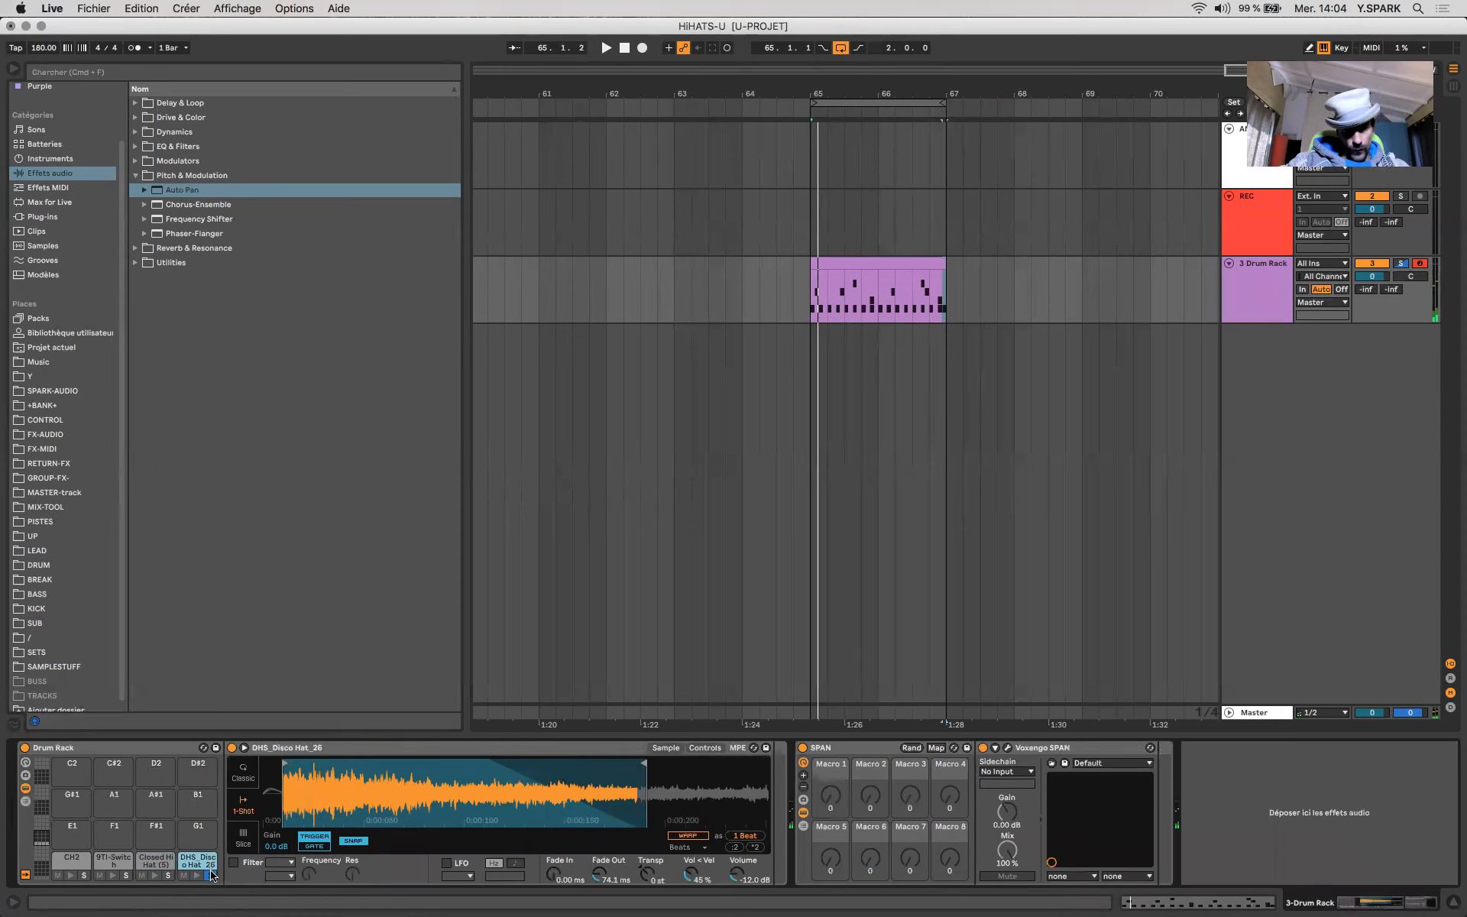
pyautogui.press('space')
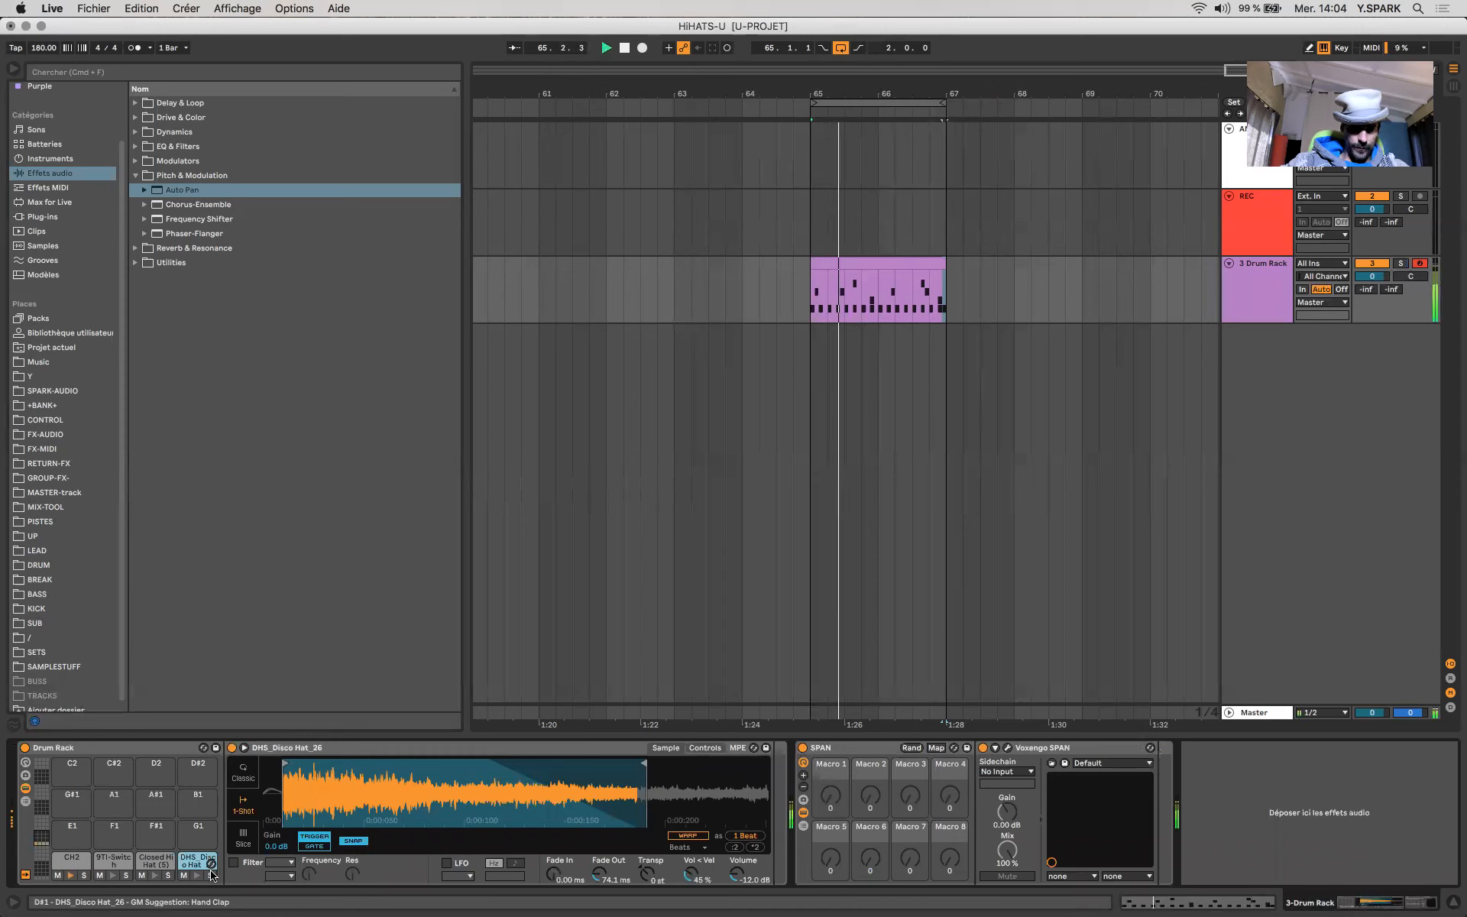
pyautogui.click(137, 118)
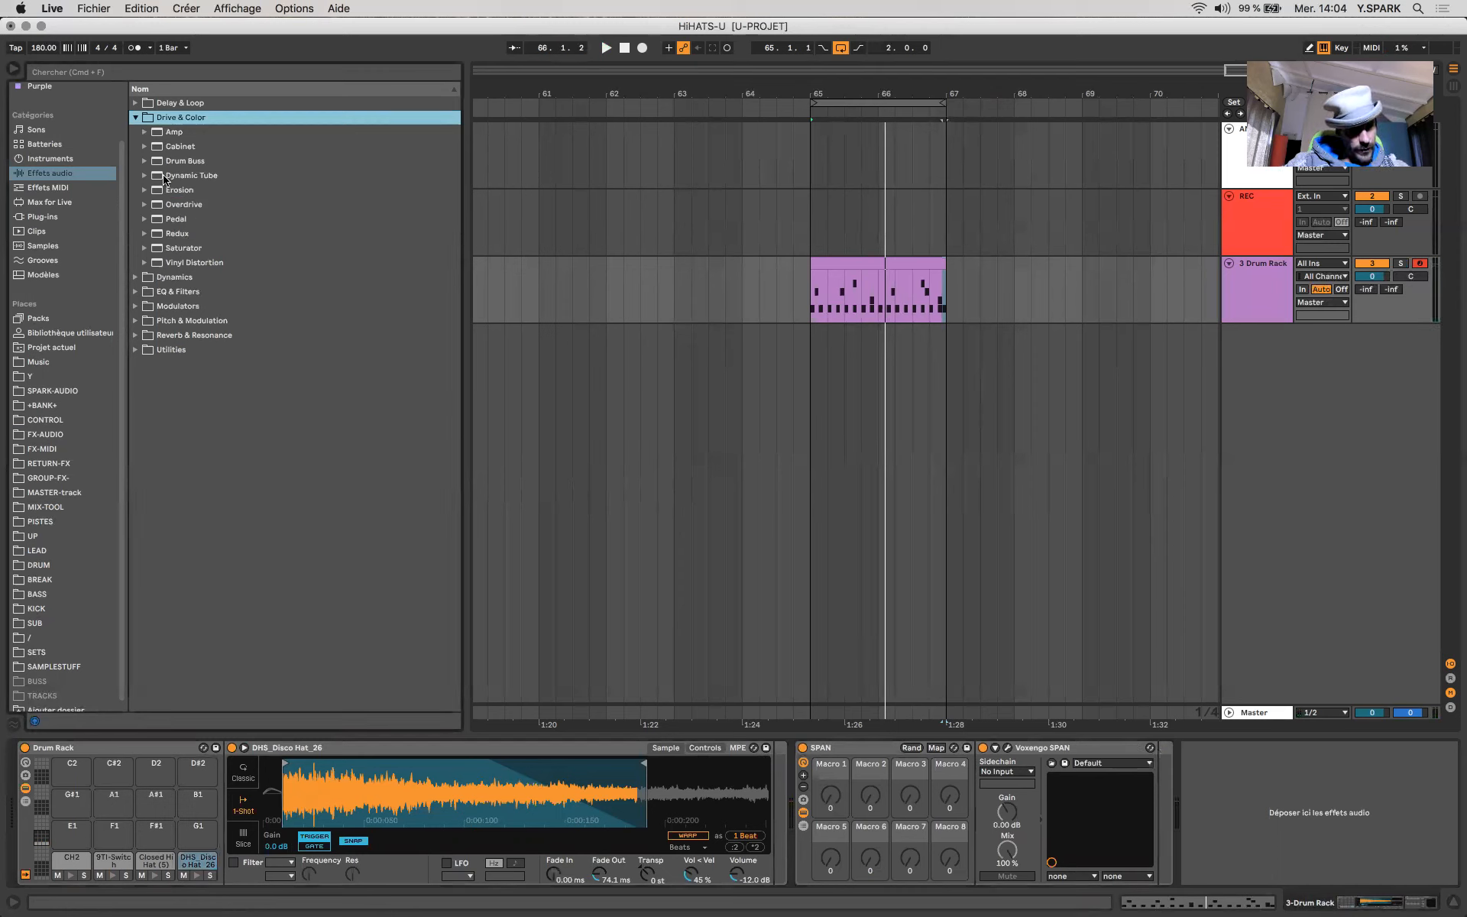
pyautogui.click(174, 206)
pyautogui.moveTo(762, 805); pyautogui.dragTo(778, 811)
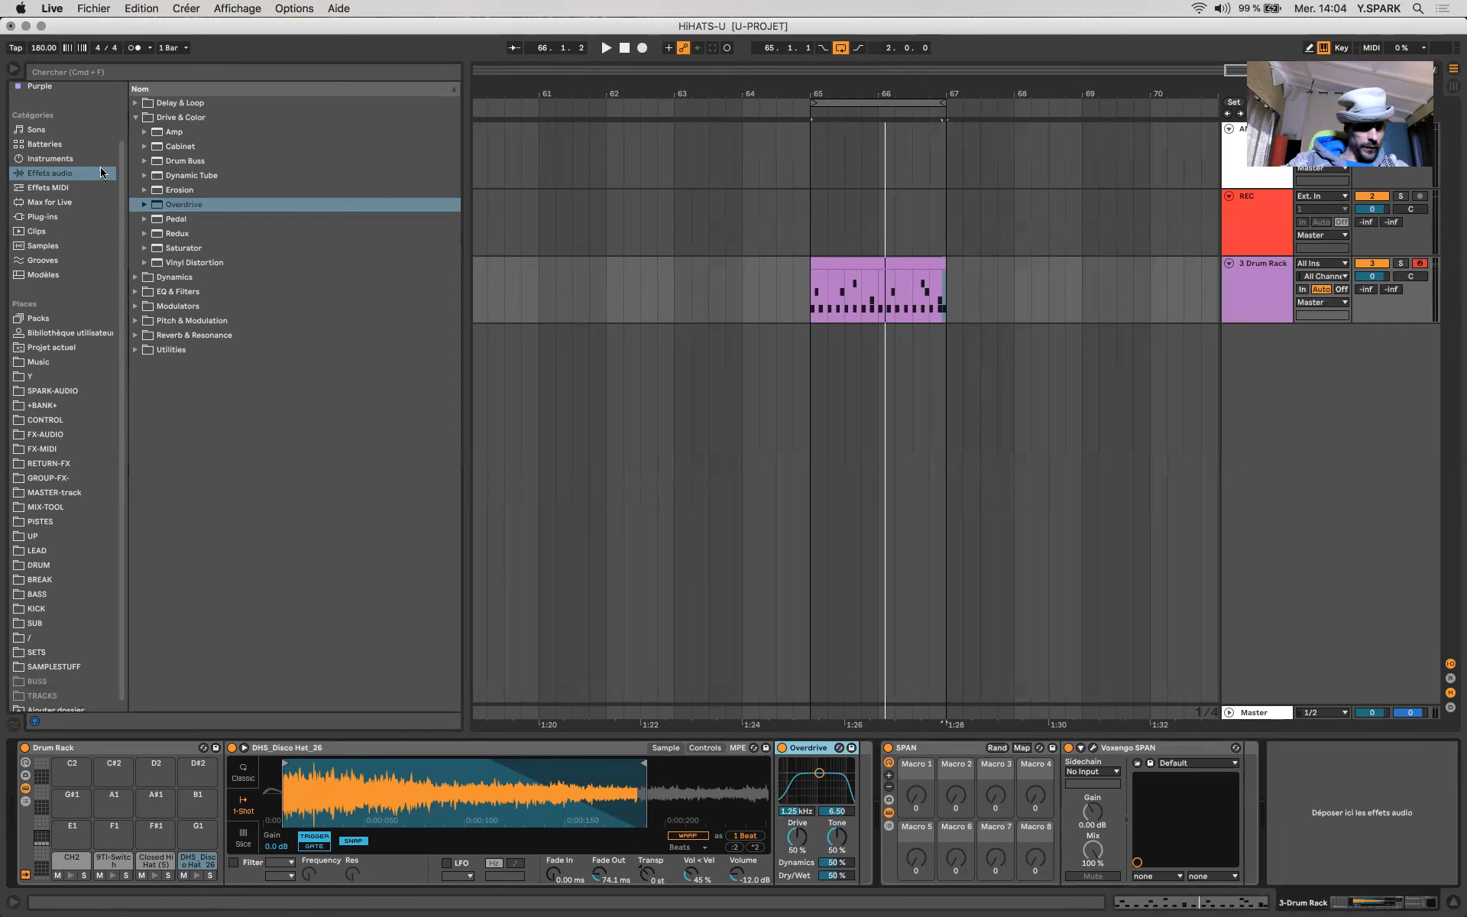
# - Add an EQ Eight after the Overdrive, raise its low-cut frequency and boost the second band by 3.60 dB at 774 Hz
pyautogui.click(142, 117)
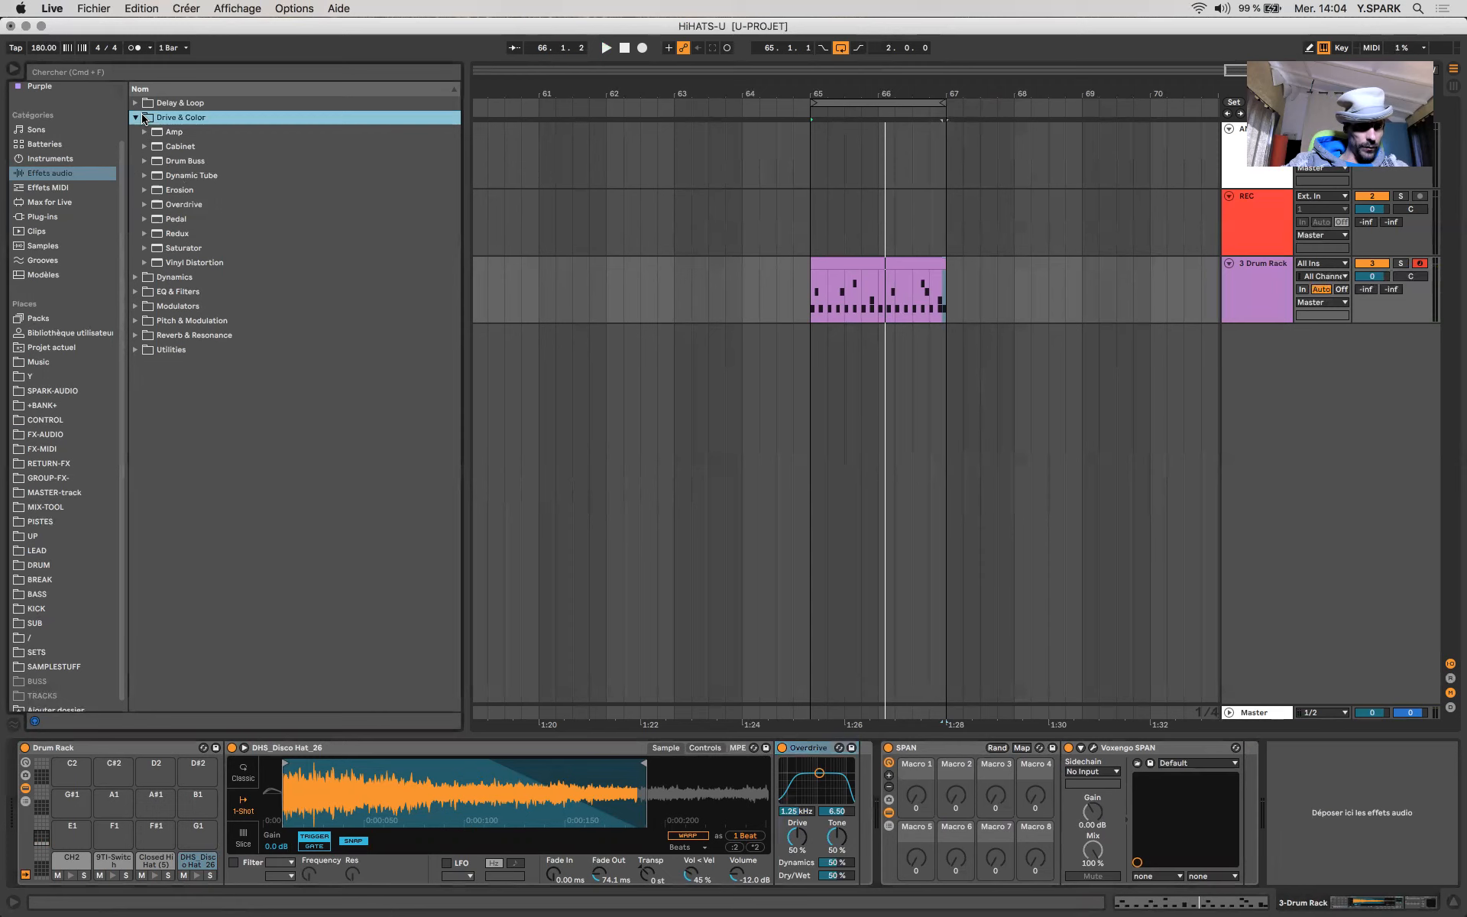
pyautogui.click(135, 147)
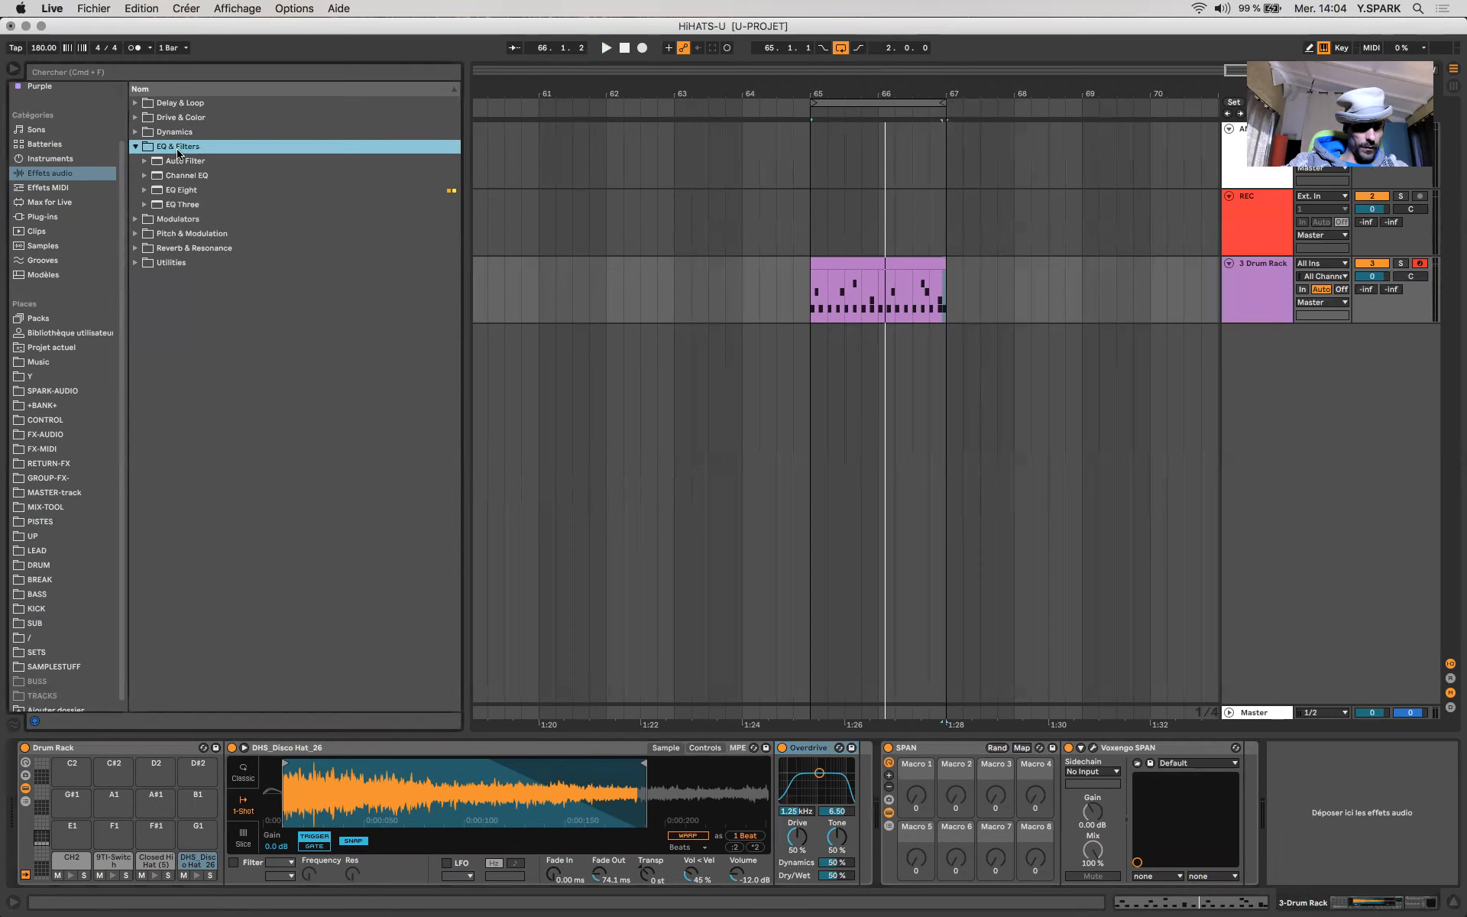
pyautogui.moveTo(180, 191); pyautogui.dragTo(909, 826)
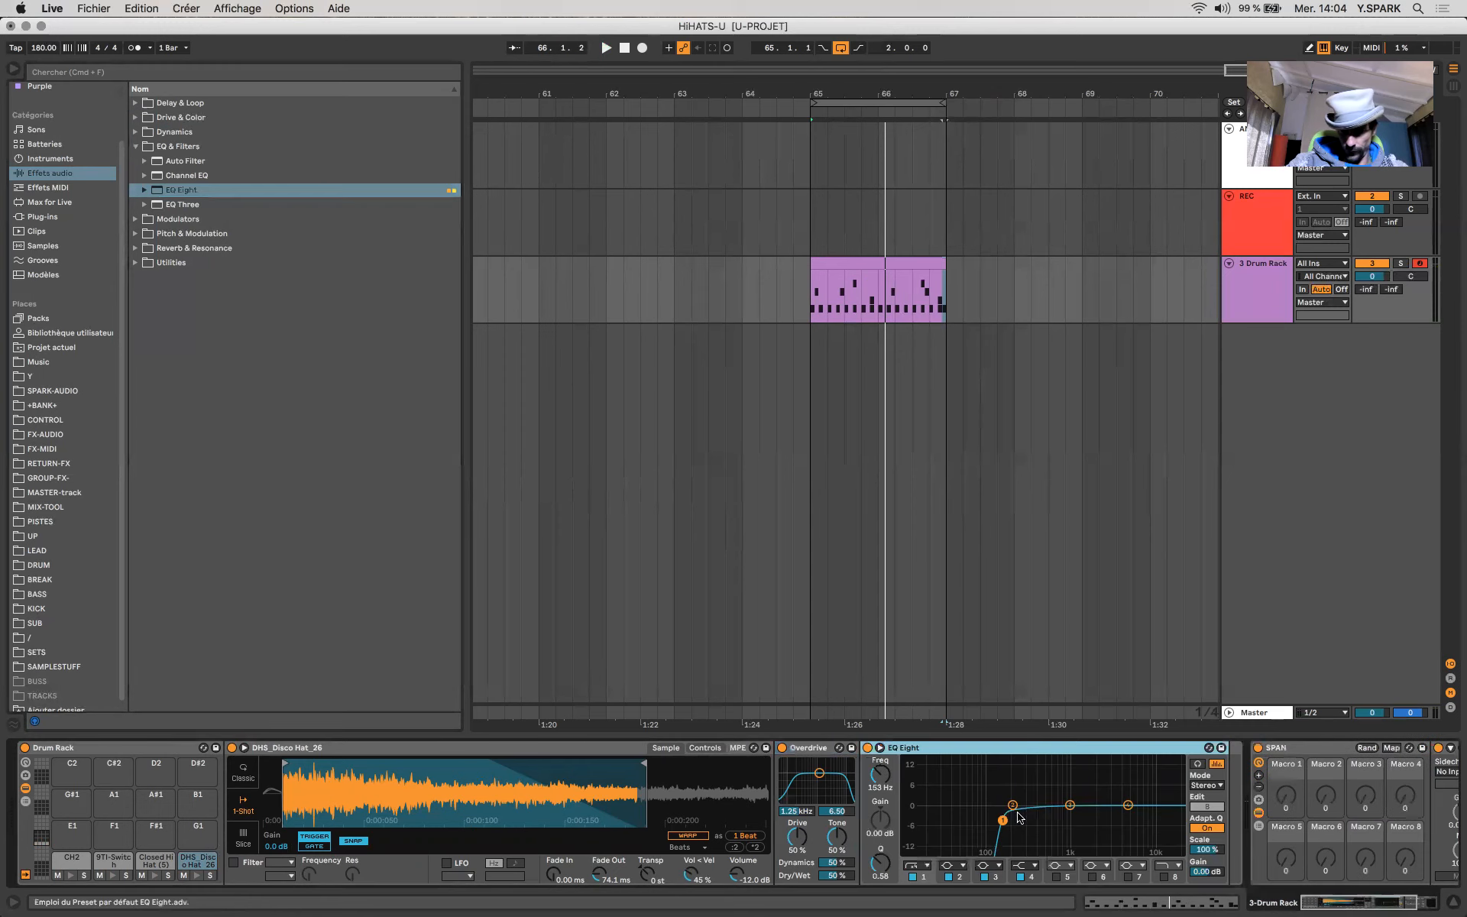
pyautogui.moveTo(1002, 820); pyautogui.dragTo(1061, 795)
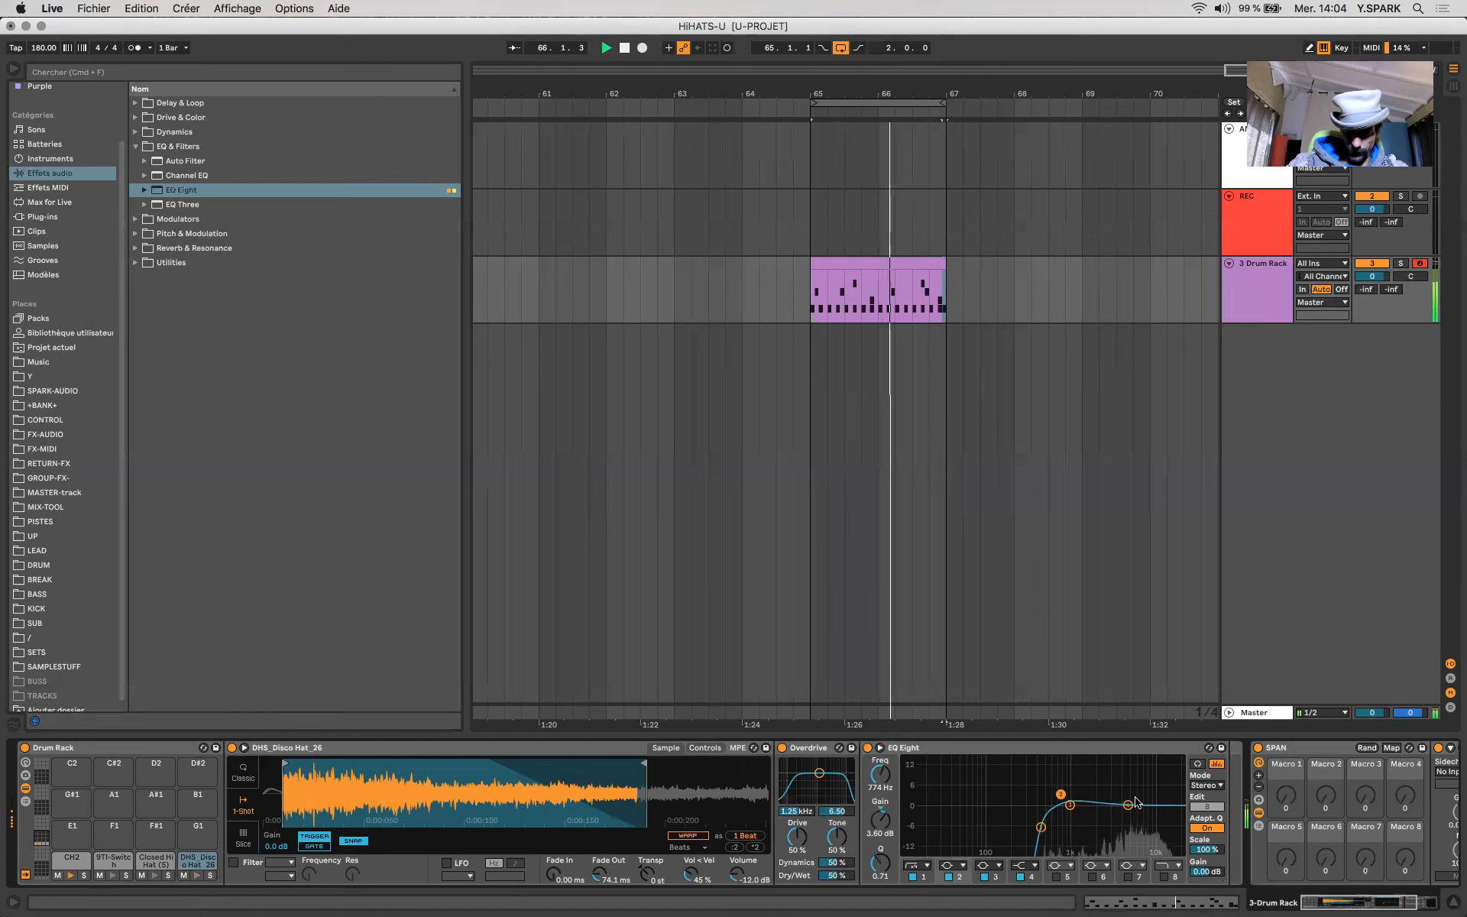
# - Set the DHS_Disco Hat_26 sample's Fade In to 64.0 ms, checking it during playback
pyautogui.hscroll(2, 1136, 803)
pyautogui.hscroll(6, 1136, 802)
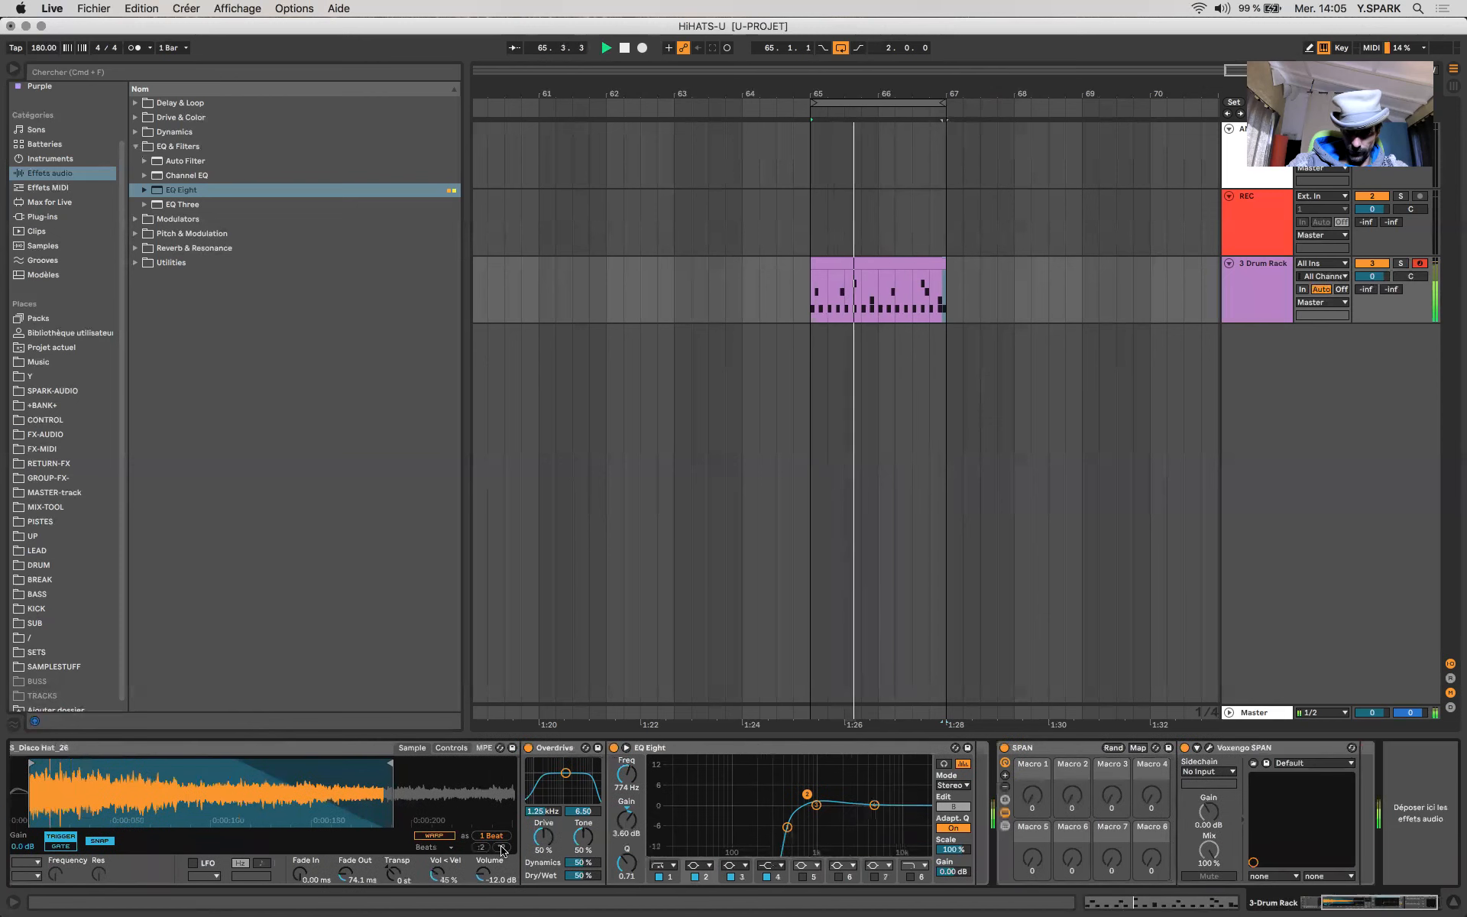
pyautogui.hscroll(-7, 534, 862)
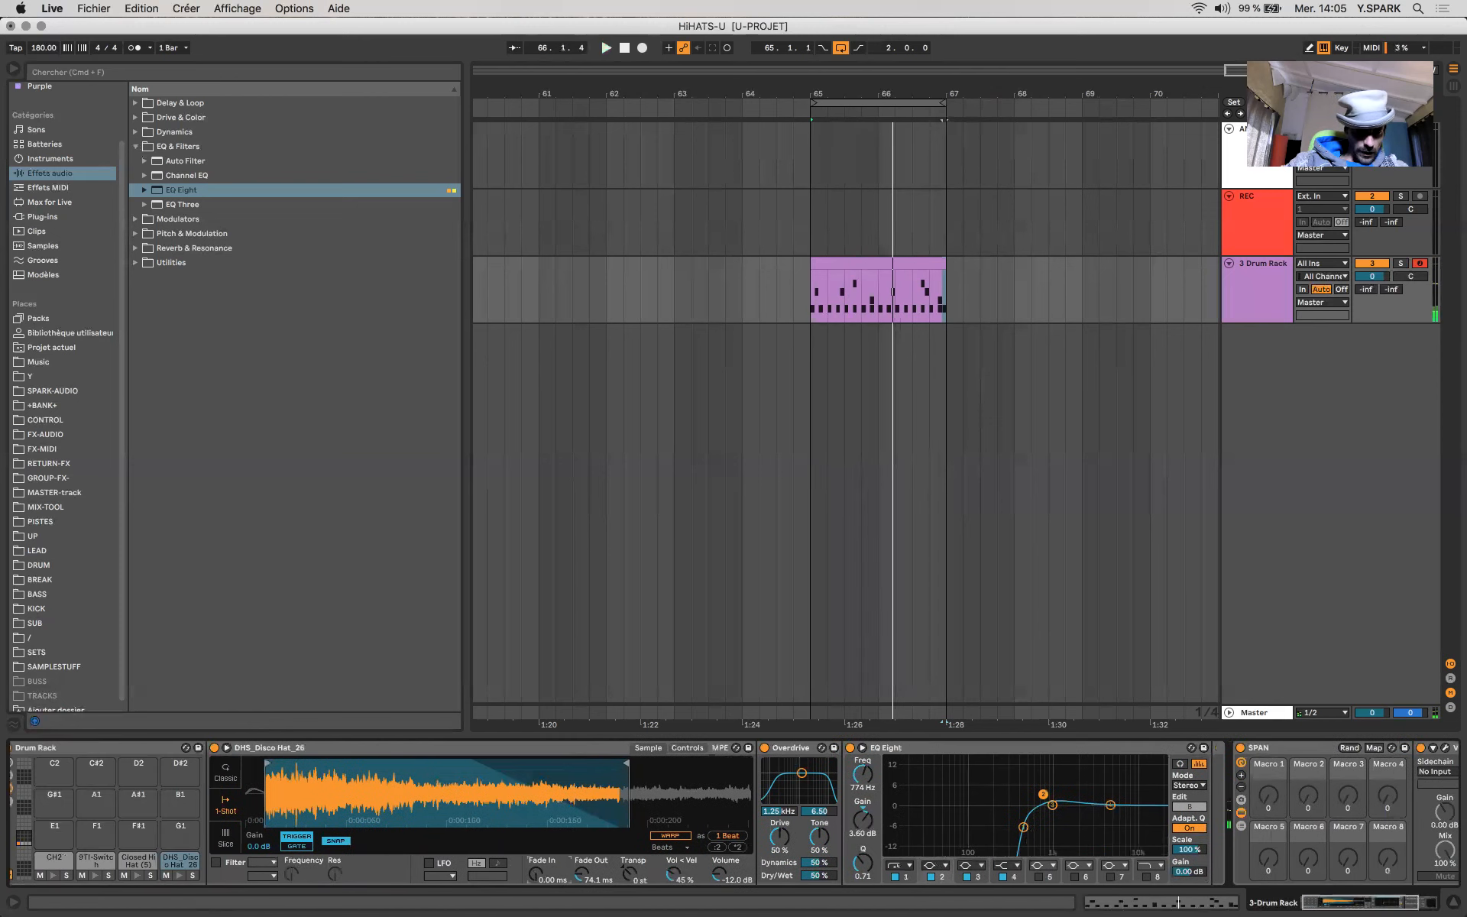
pyautogui.moveTo(535, 873); pyautogui.dragTo(535, 856)
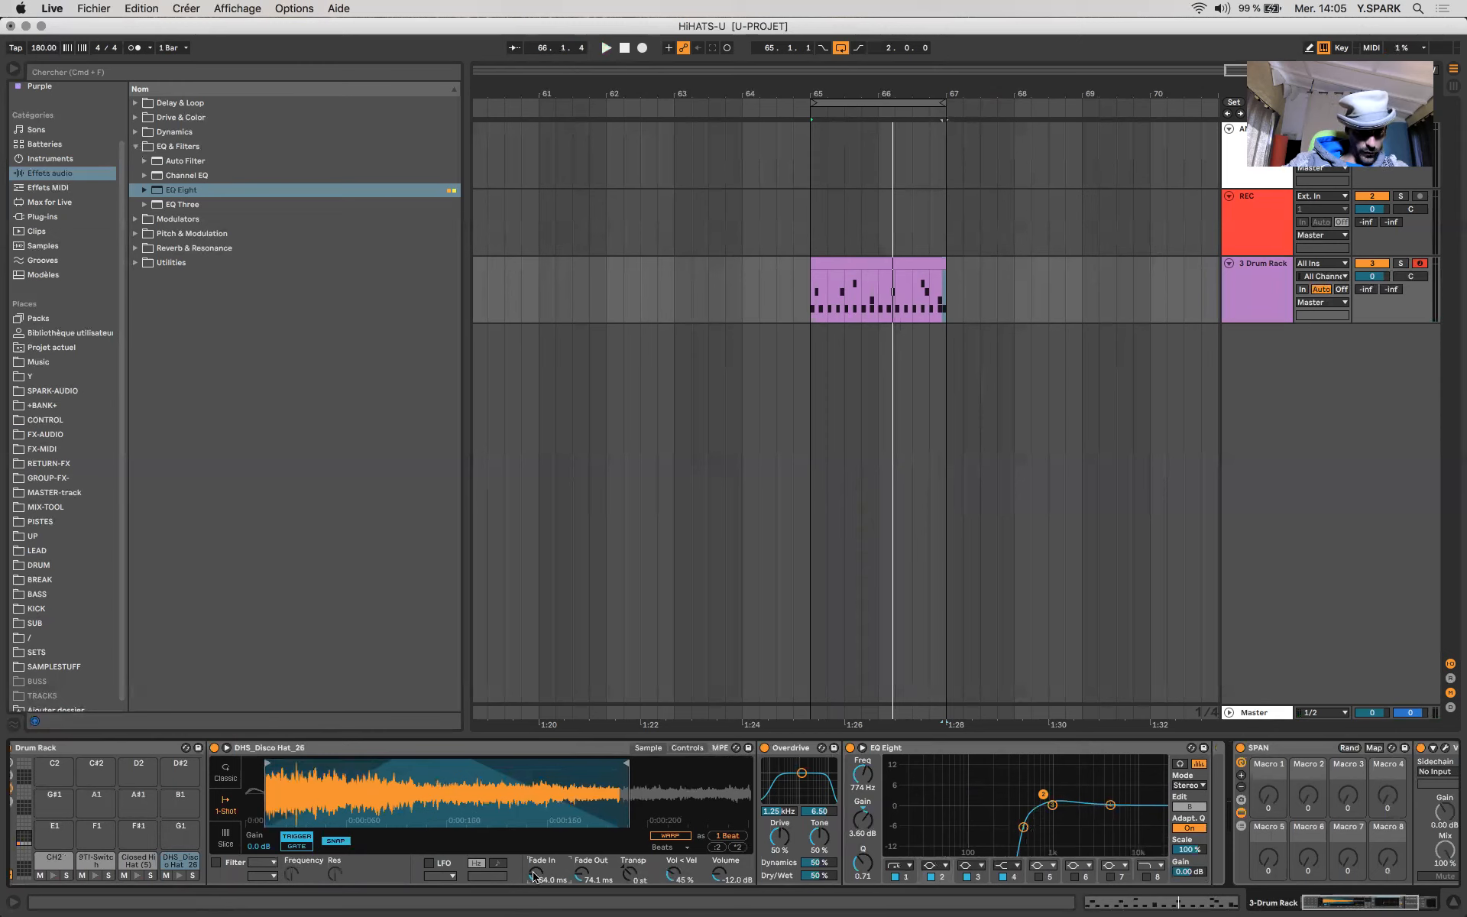
pyautogui.press('space')
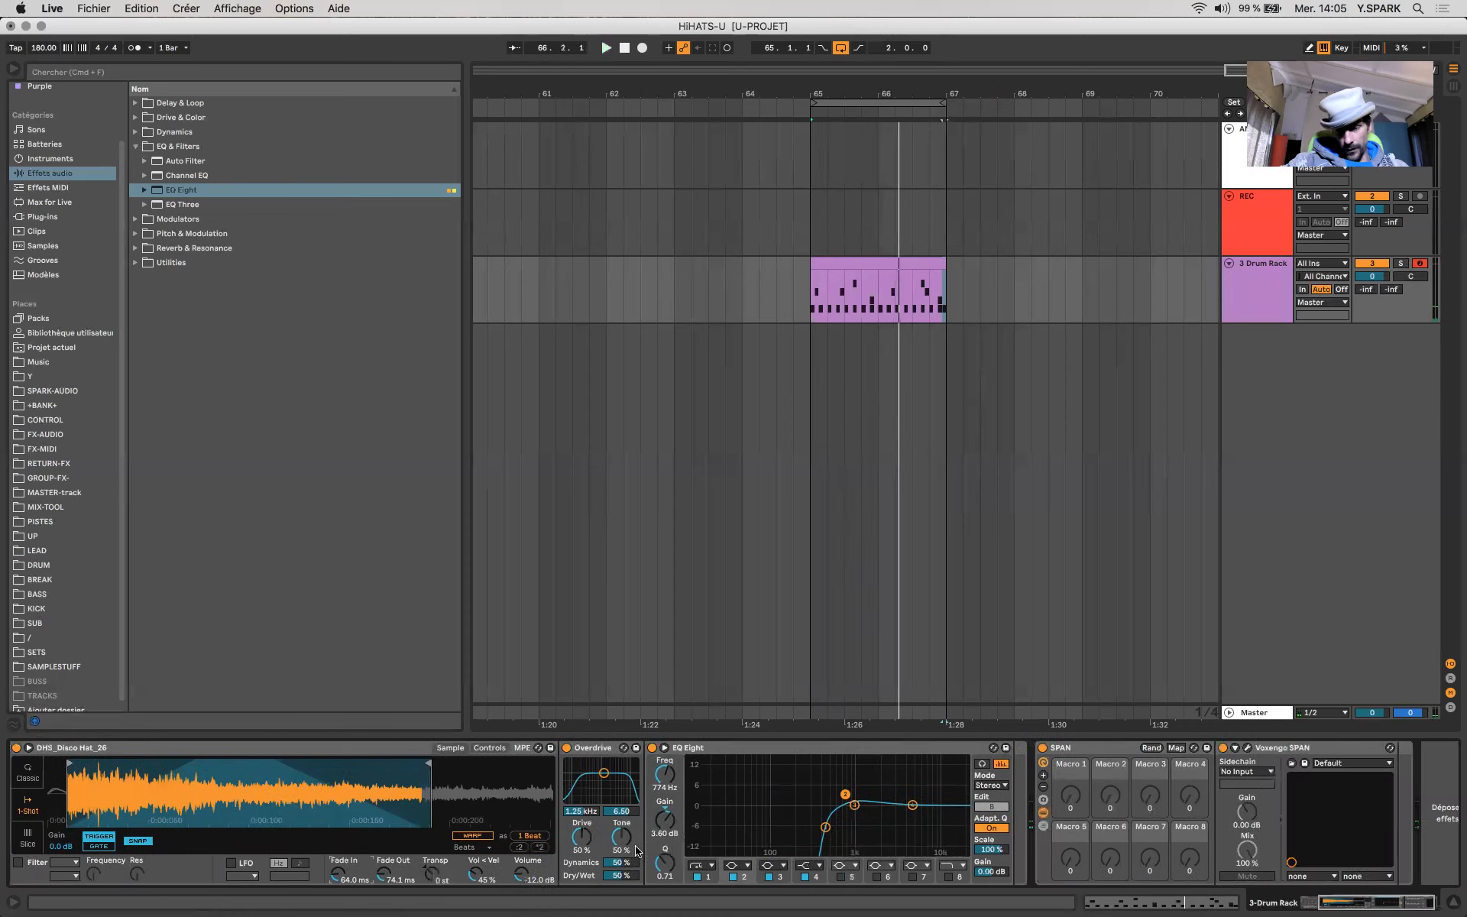
pyautogui.hscroll(5, 637, 850)
pyautogui.hscroll(-5, 530, 840)
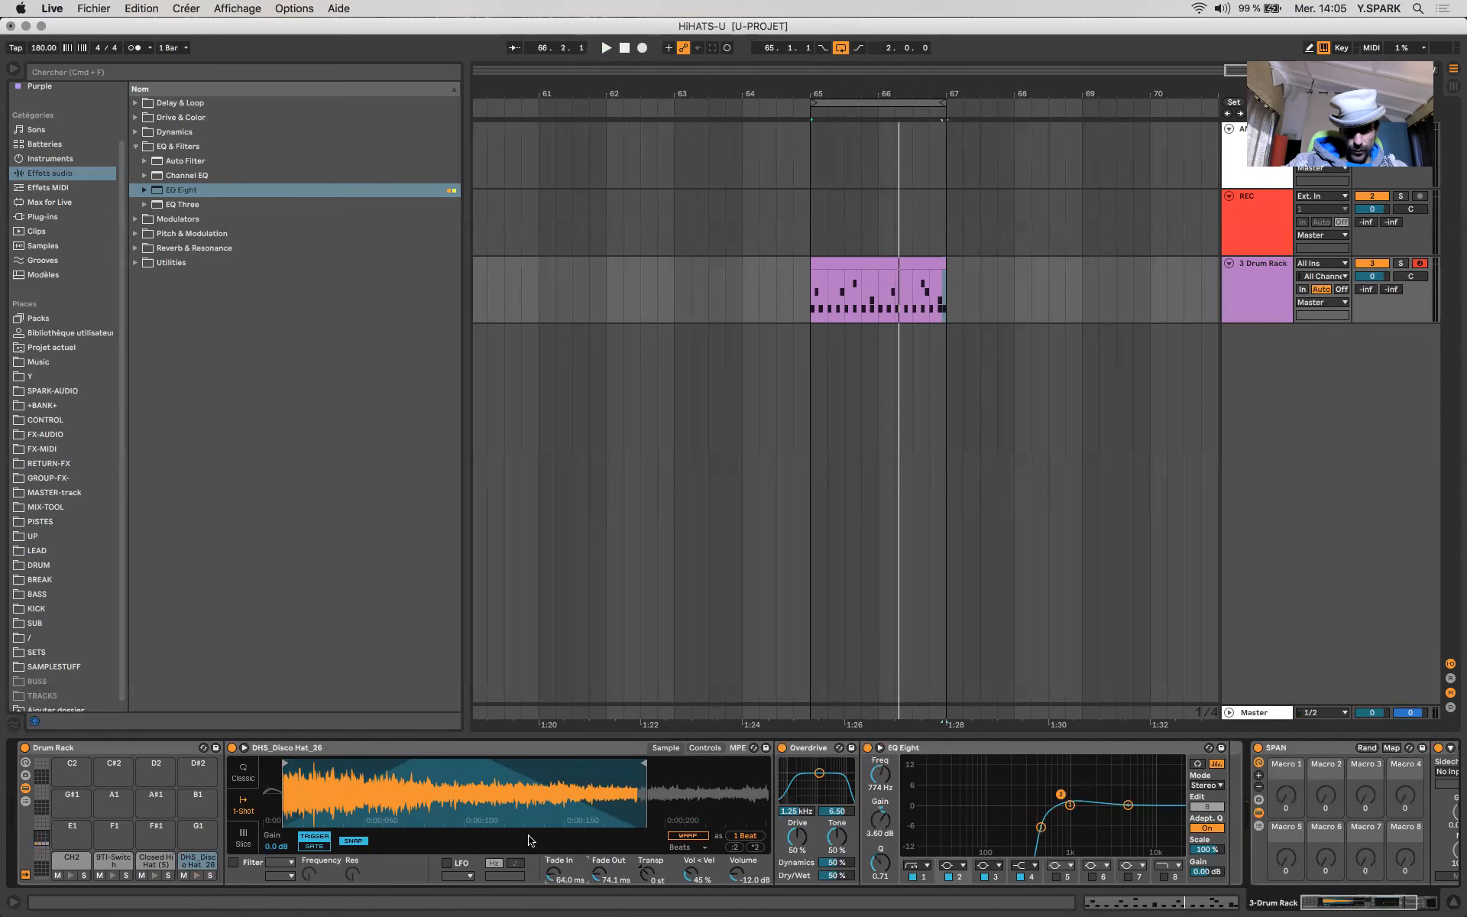
# - Add a Chorus-Ensemble between the Overdrive and the EQ Eight, and lower its Dry/Wet while the loop plays
pyautogui.click(67, 174)
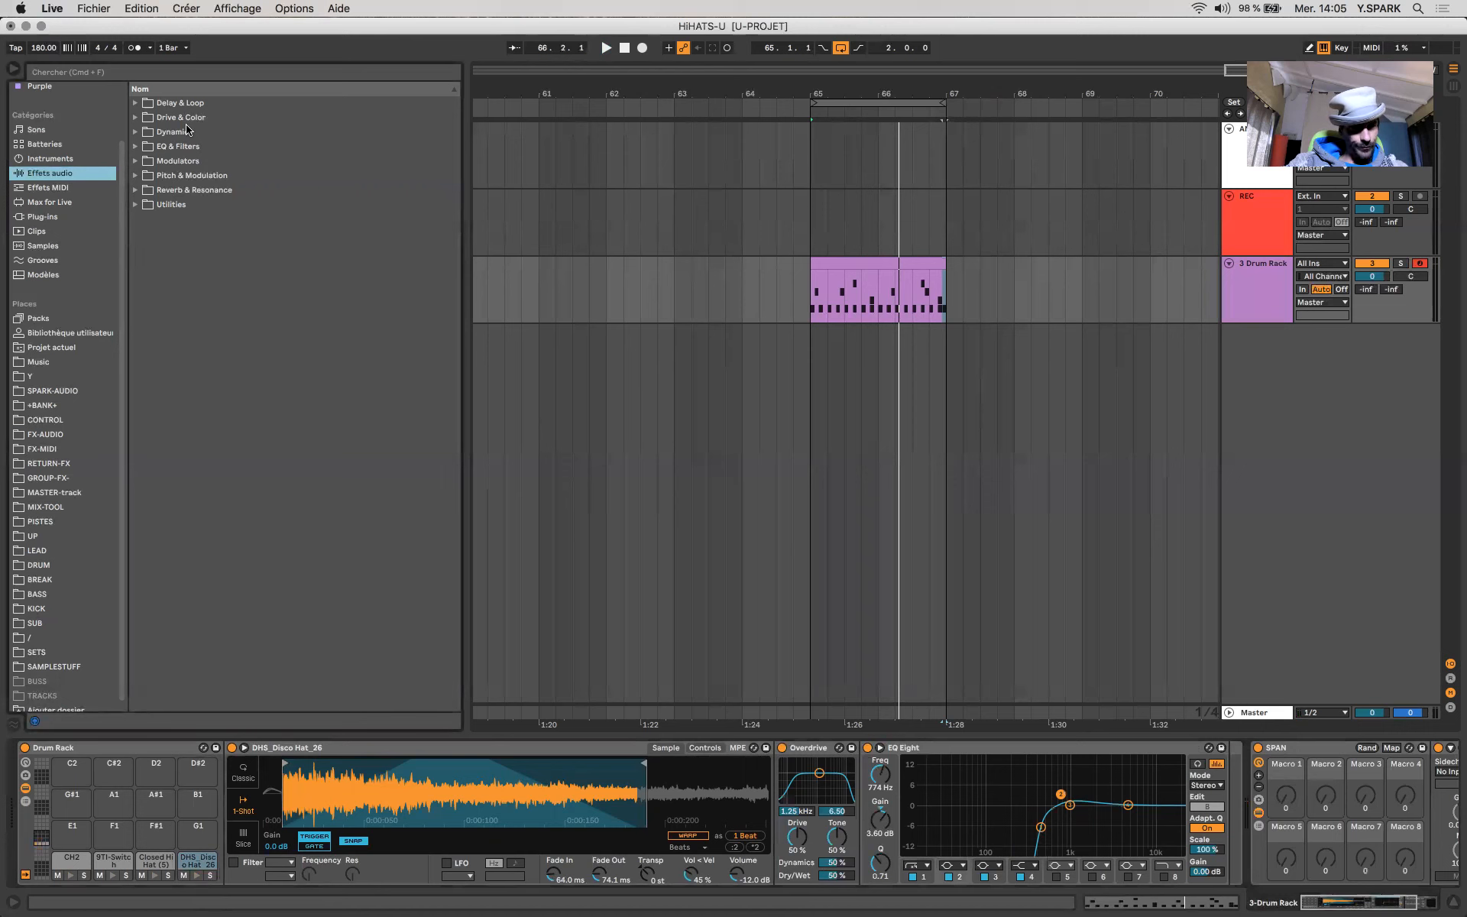
pyautogui.click(135, 177)
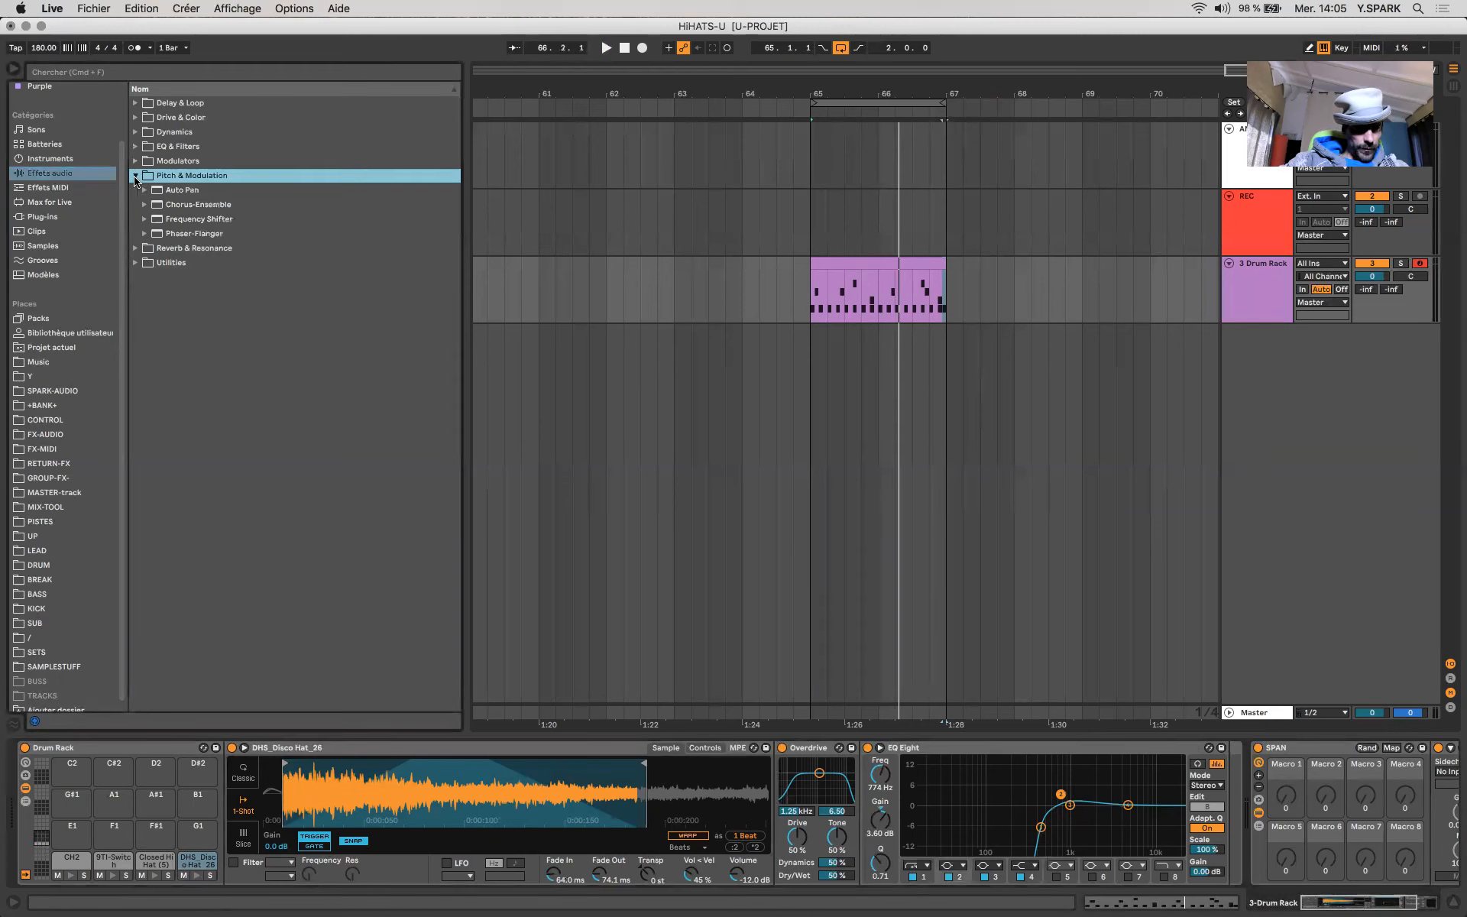
pyautogui.click(184, 204)
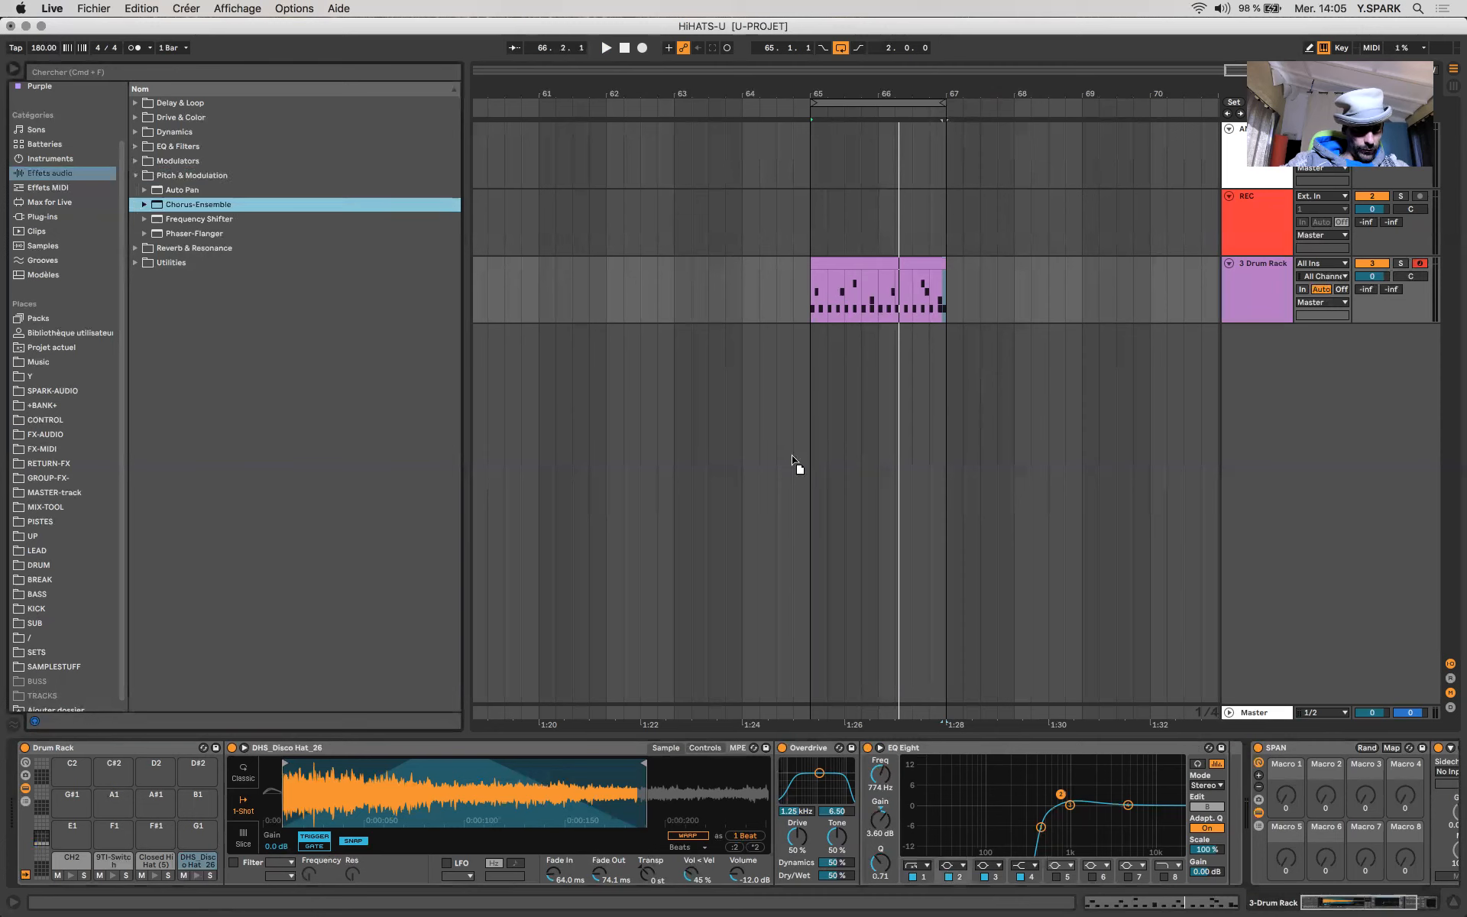
pyautogui.click(891, 839)
pyautogui.moveTo(887, 833); pyautogui.dragTo(889, 833)
pyautogui.press('space')
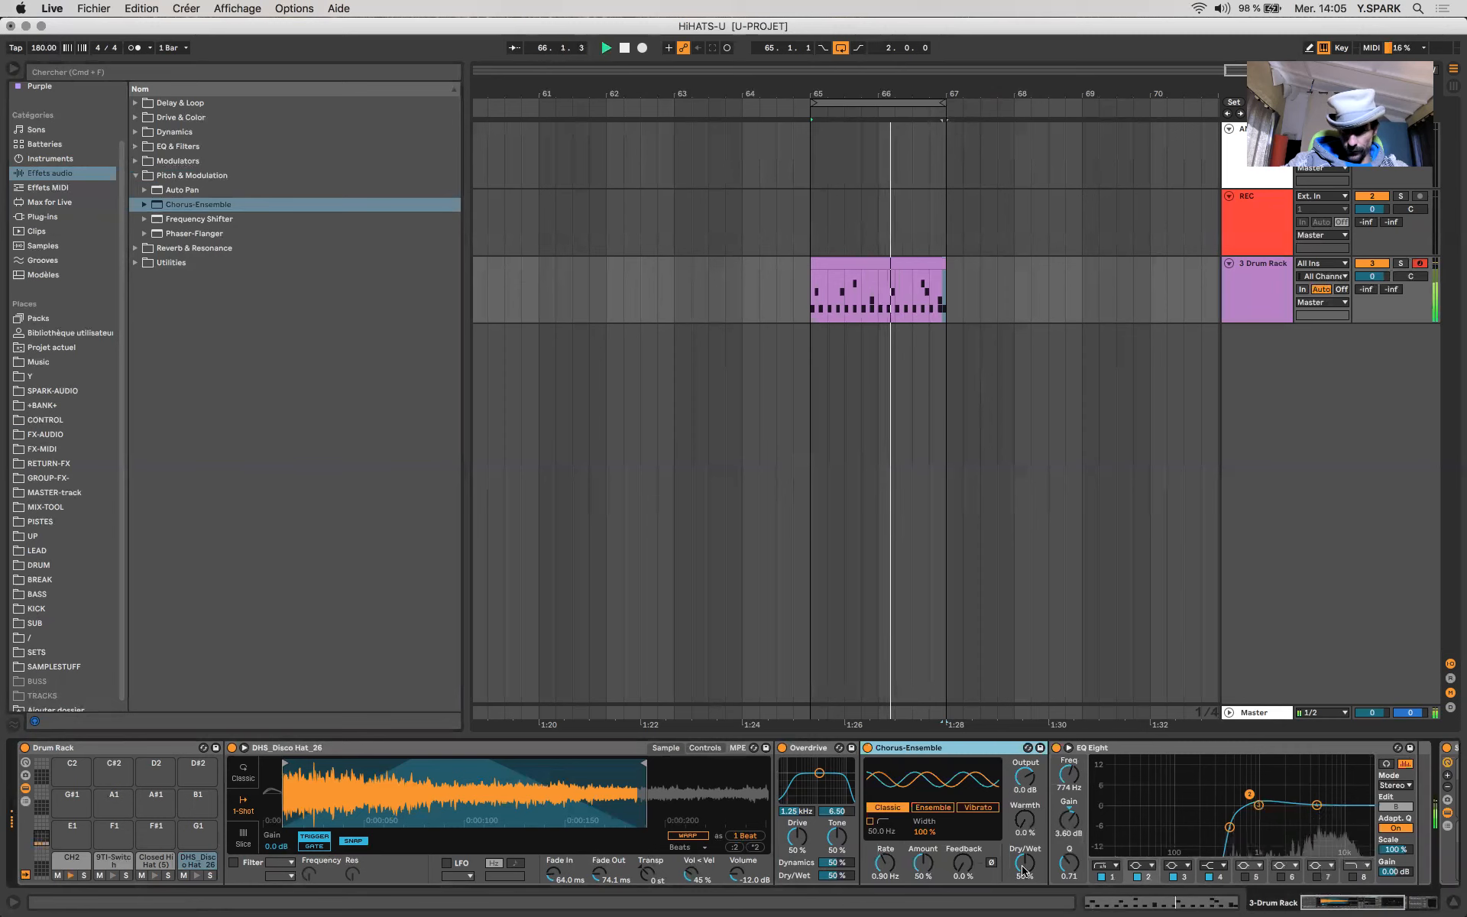
pyautogui.moveTo(1024, 870); pyautogui.dragTo(1022, 876)
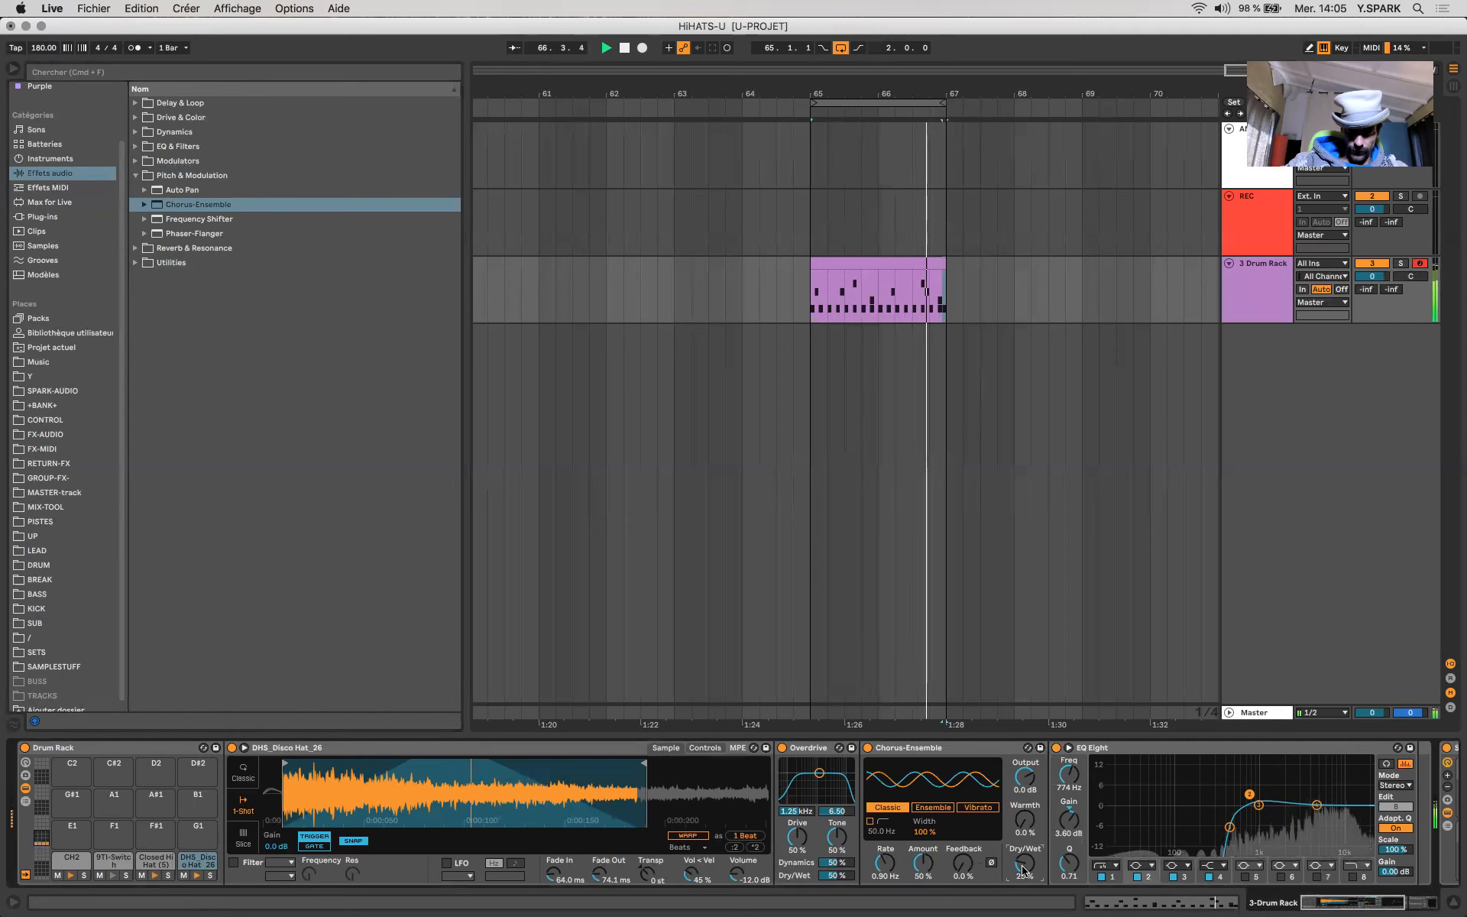
# - Trim the end of the 9TI-Switch pad's sample to shortly after the initial hit
pyautogui.click(113, 860)
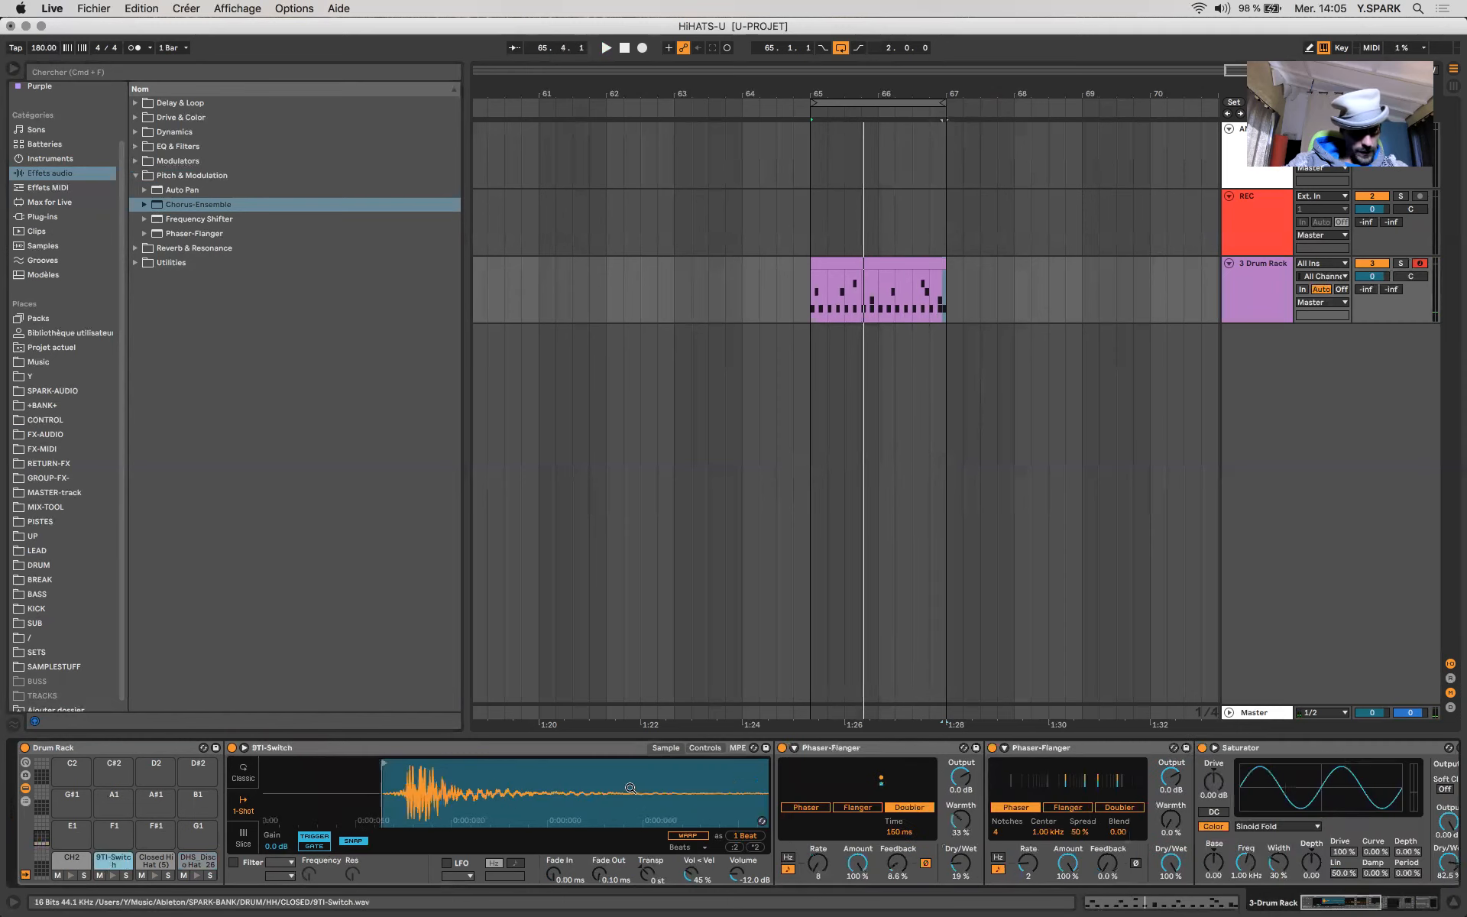
pyautogui.hscroll(10, 319, 819)
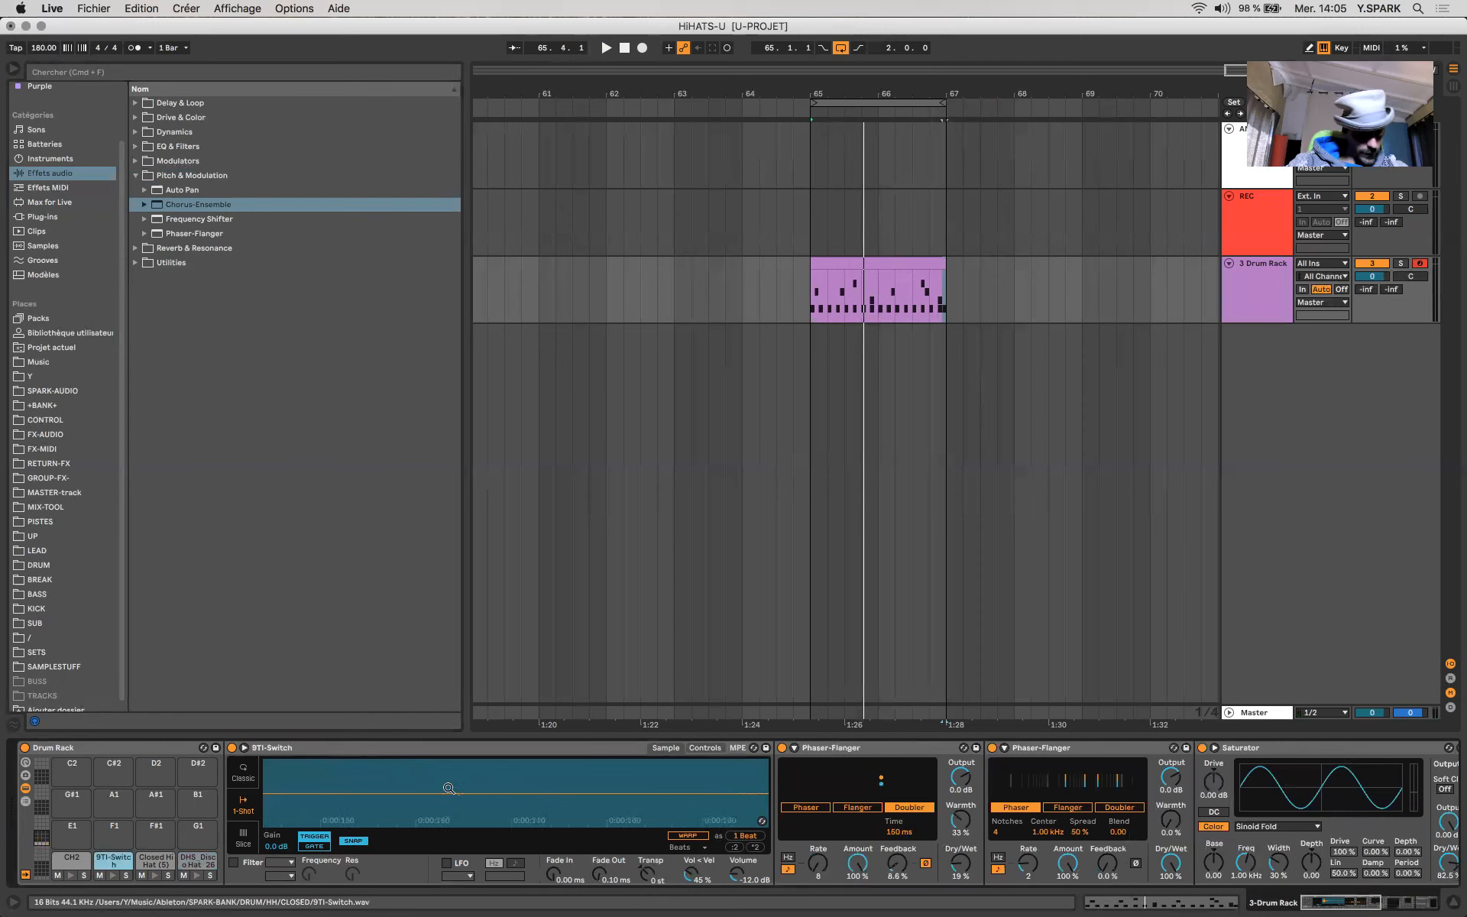
pyautogui.moveTo(440, 826); pyautogui.dragTo(619, 782)
pyautogui.moveTo(763, 765); pyautogui.dragTo(326, 782)
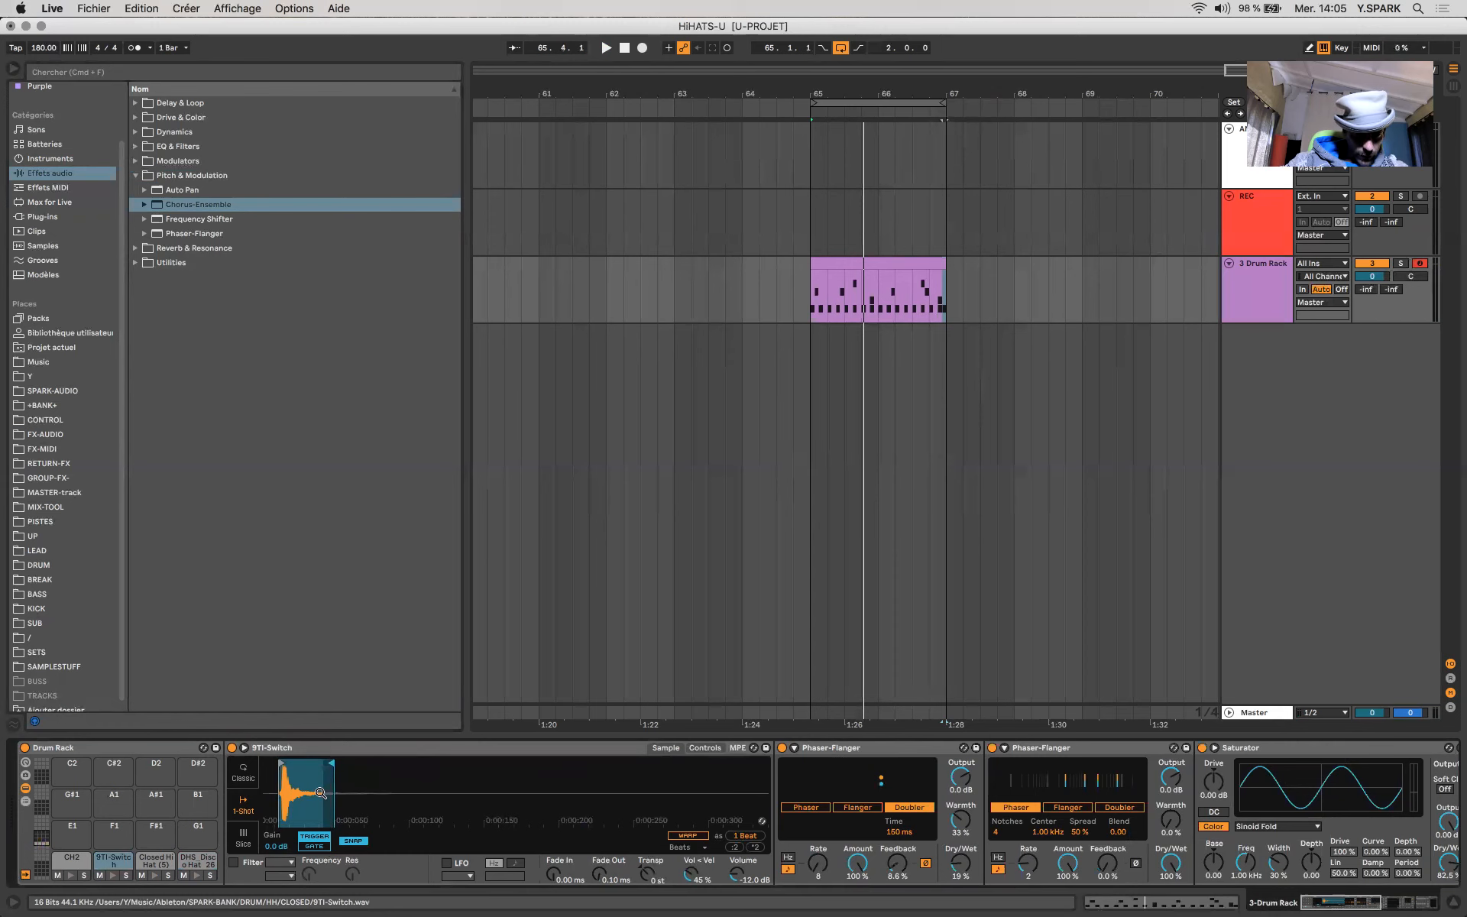
# - Add an EQ Eight between the Compressor and the Glue Compressor on the 9TI-Switch pad
pyautogui.hscroll(10, 856, 866)
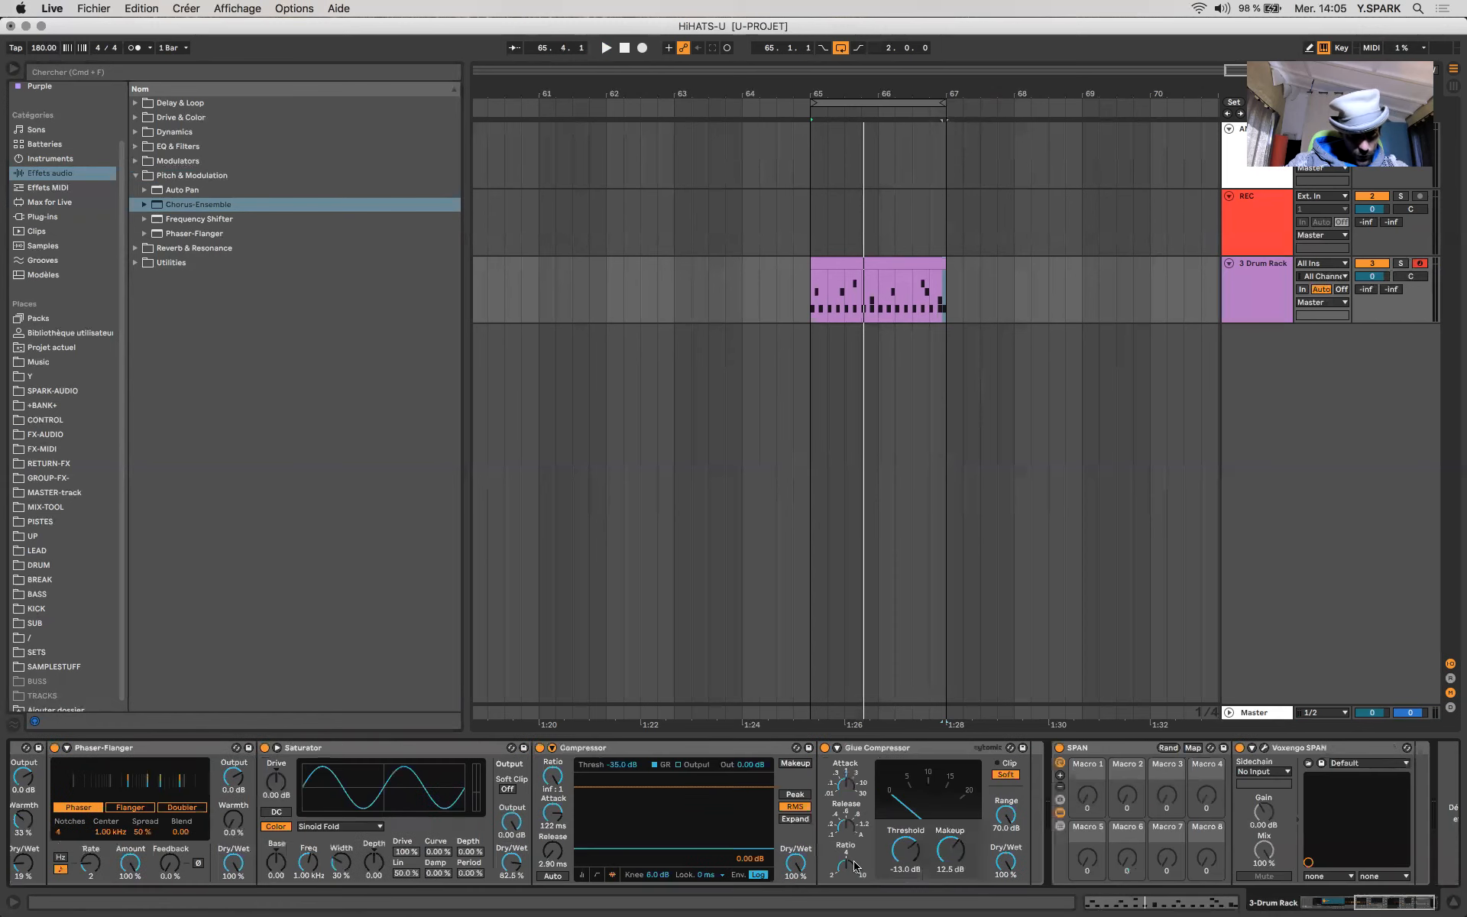
pyautogui.hscroll(2, 855, 866)
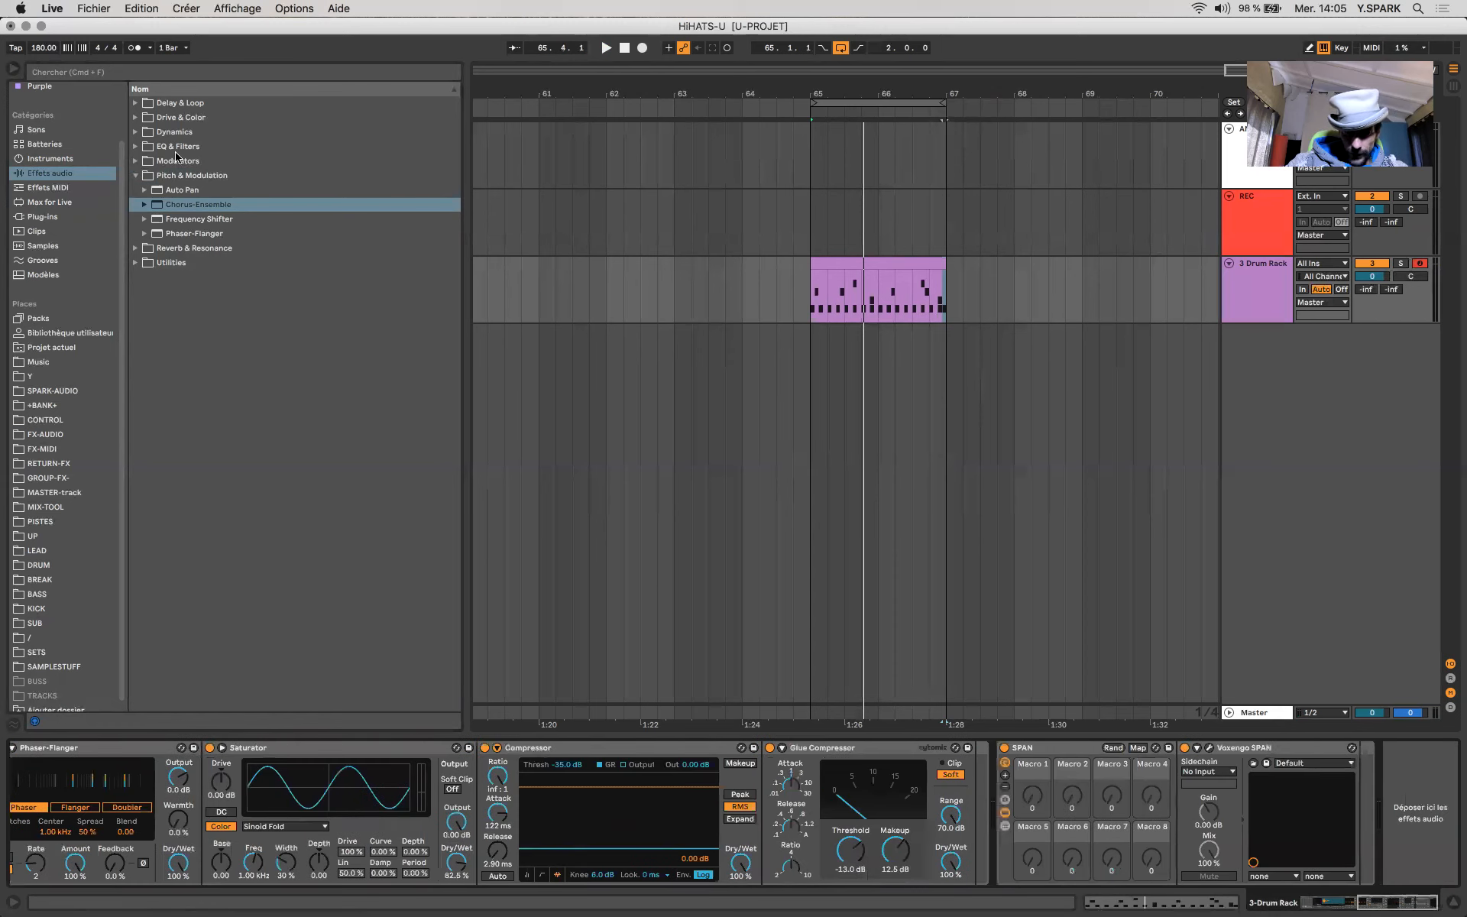
pyautogui.moveTo(184, 146); pyautogui.dragTo(753, 676)
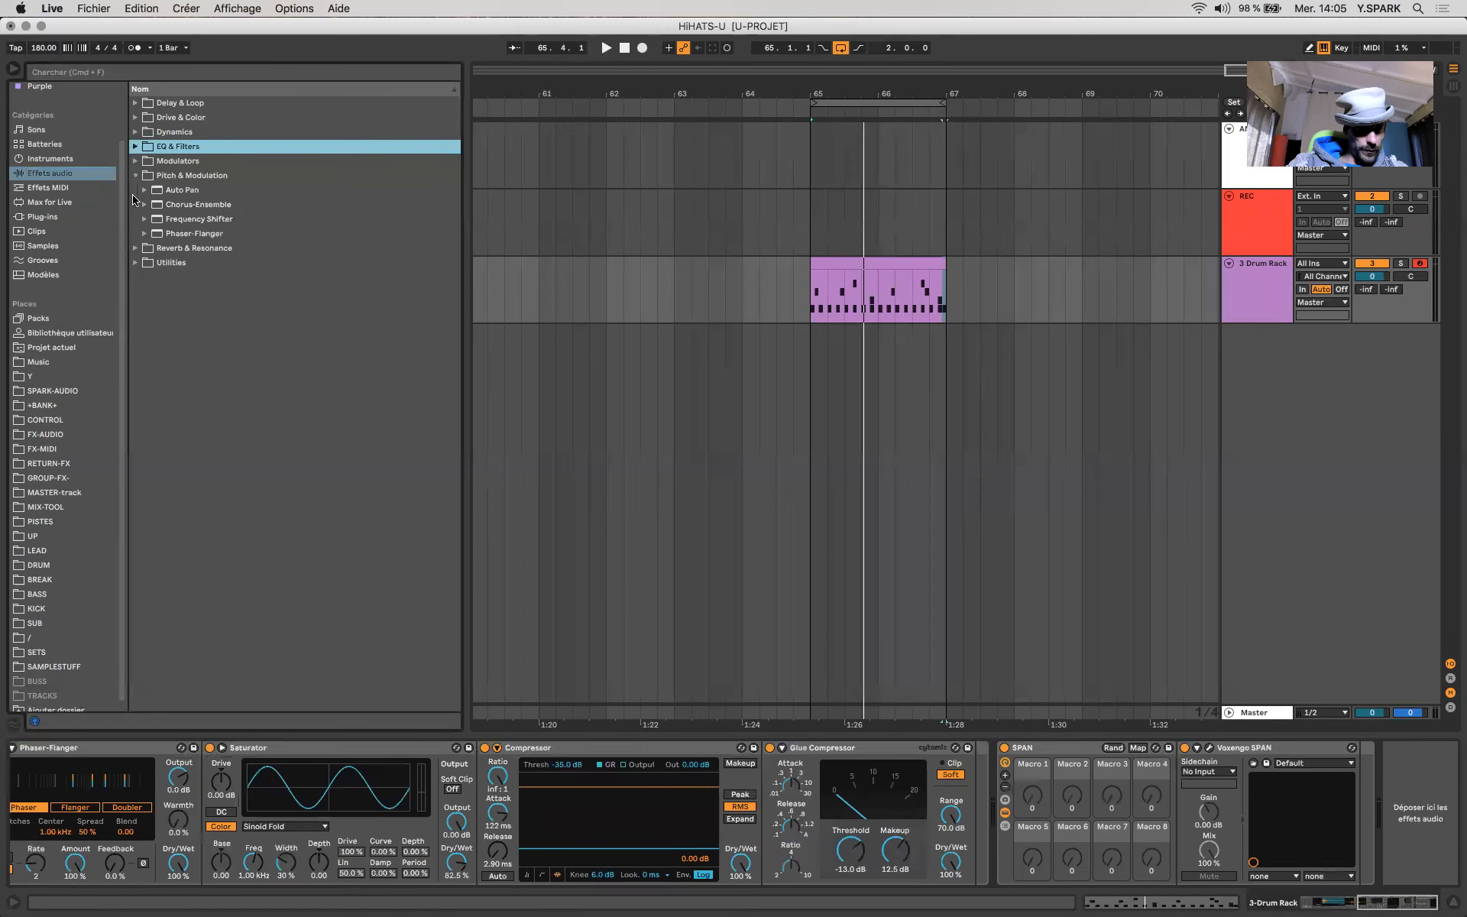
pyautogui.click(135, 146)
pyautogui.moveTo(180, 191); pyautogui.dragTo(823, 801)
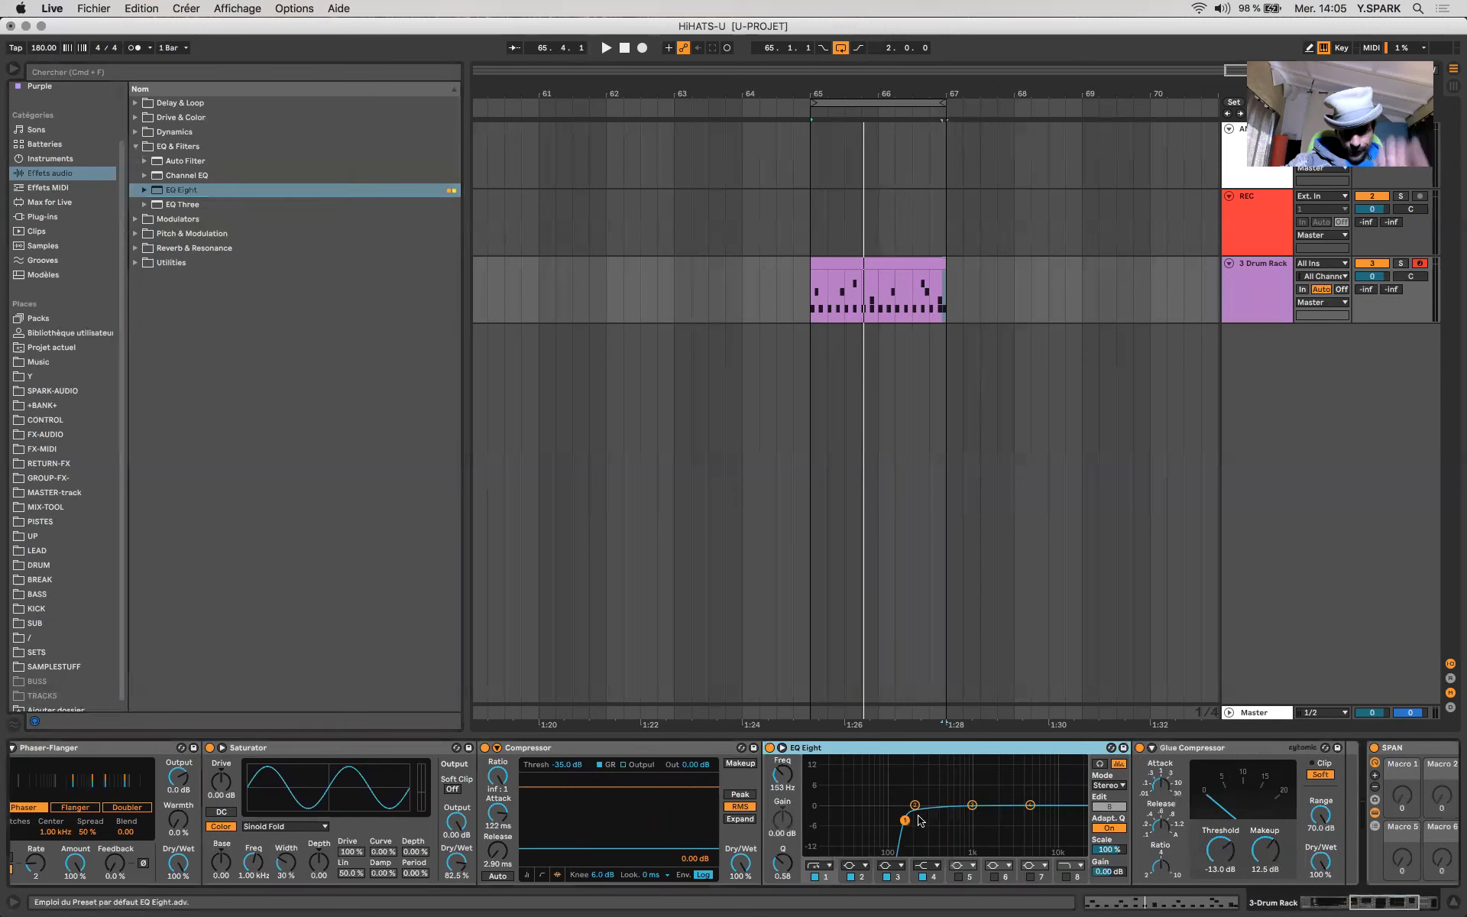
# - Shape the new EQ Eight with a resonant, raised low cut, a mid band of 1.86 dB at 1.74 kHz and a high boost
pyautogui.moveTo(906, 823); pyautogui.dragTo(885, 820)
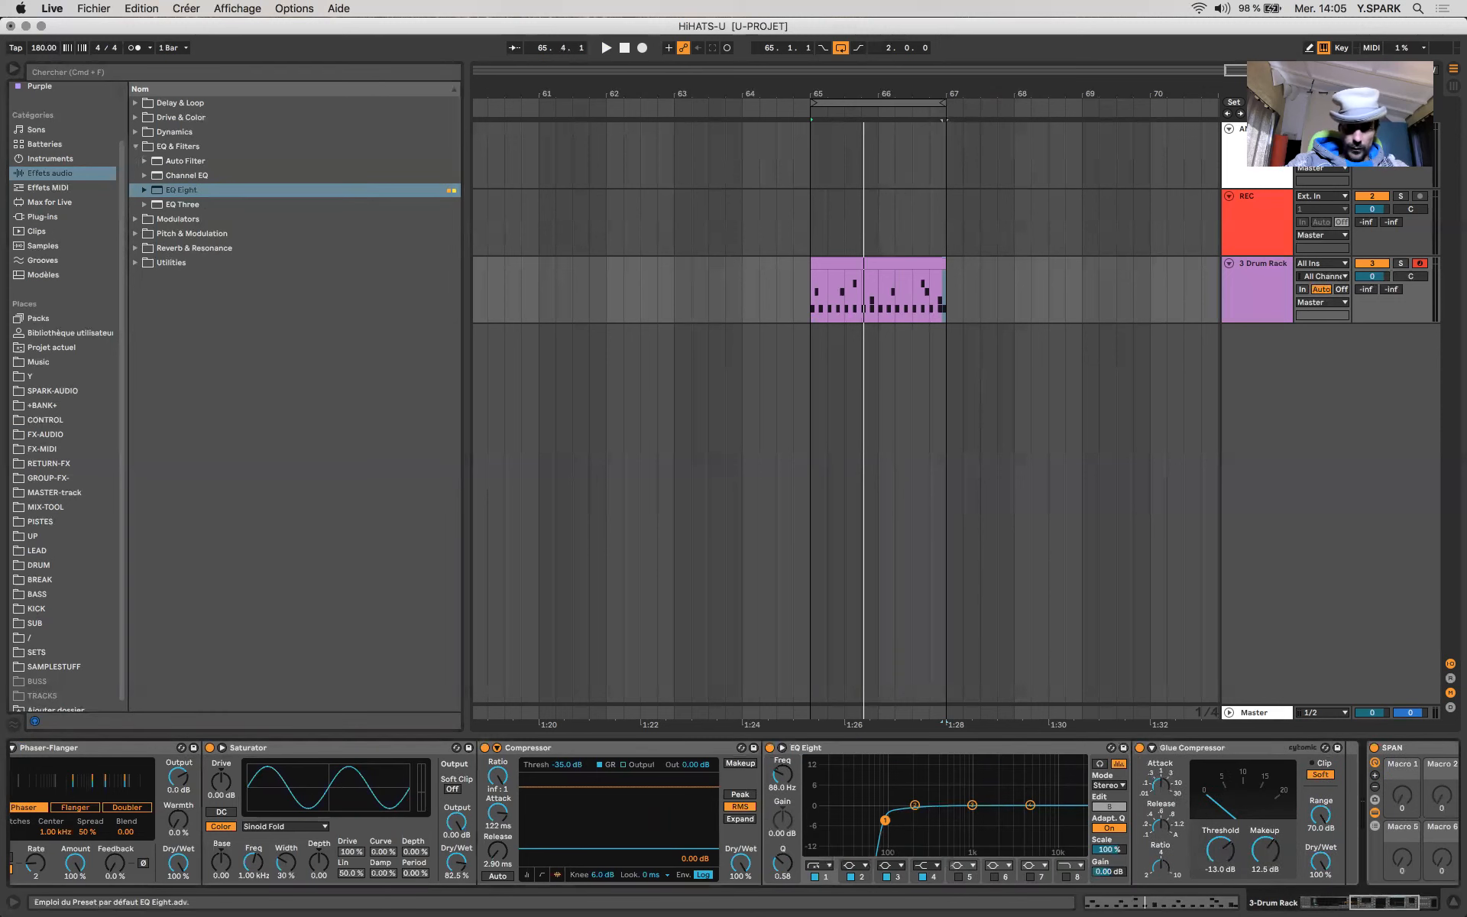
pyautogui.press('space')
pyautogui.moveTo(864, 819); pyautogui.dragTo(993, 802)
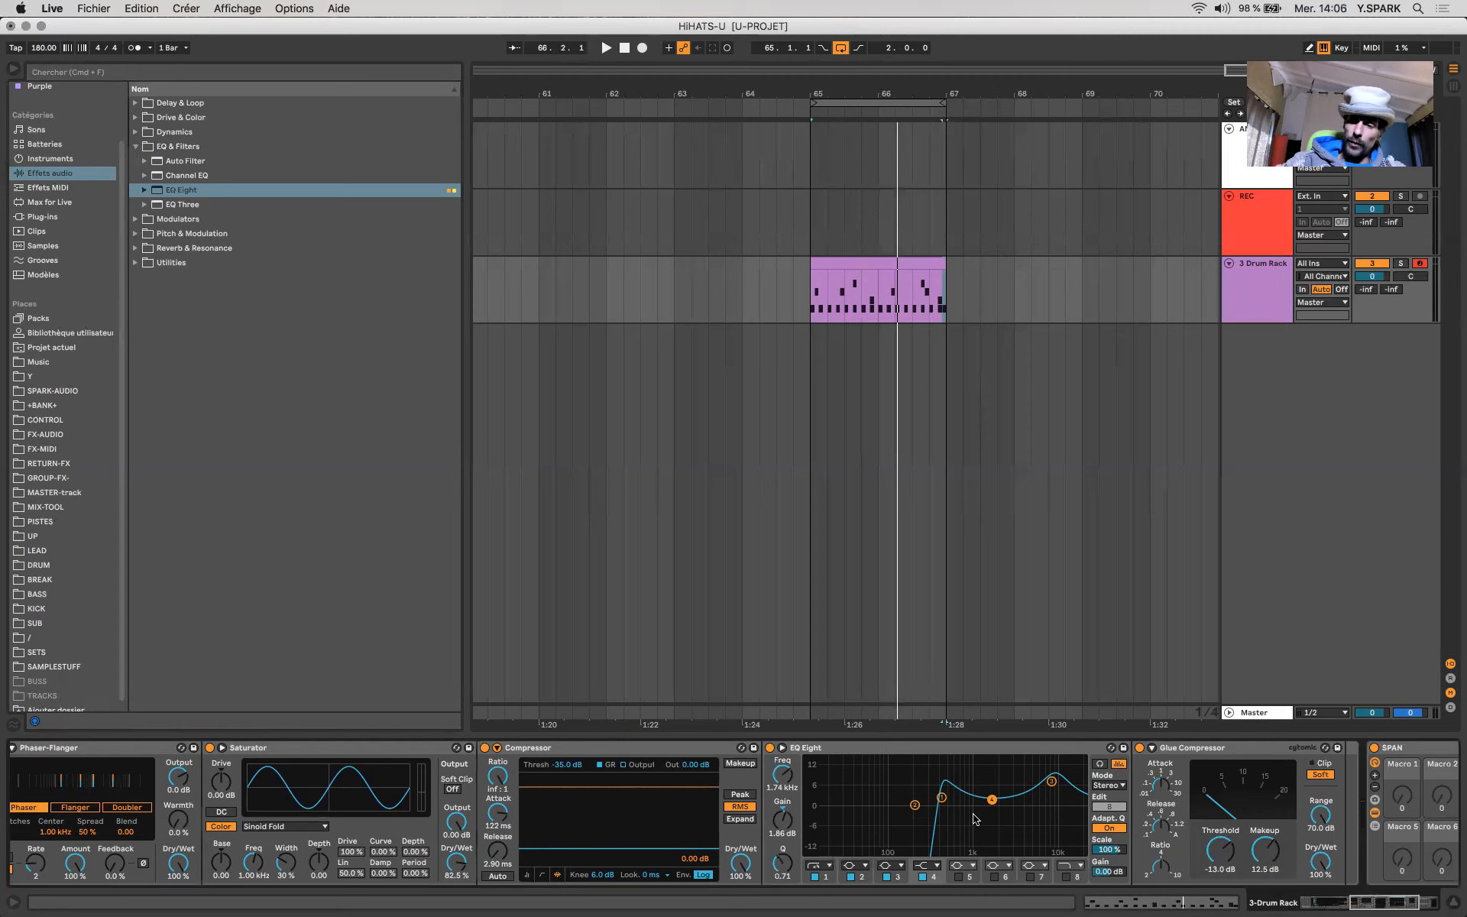
# - Review the 9TI-Switch pad's effect chain from the sample to the Glue Compressor and play the clip from its start
pyautogui.hscroll(5, 922, 832)
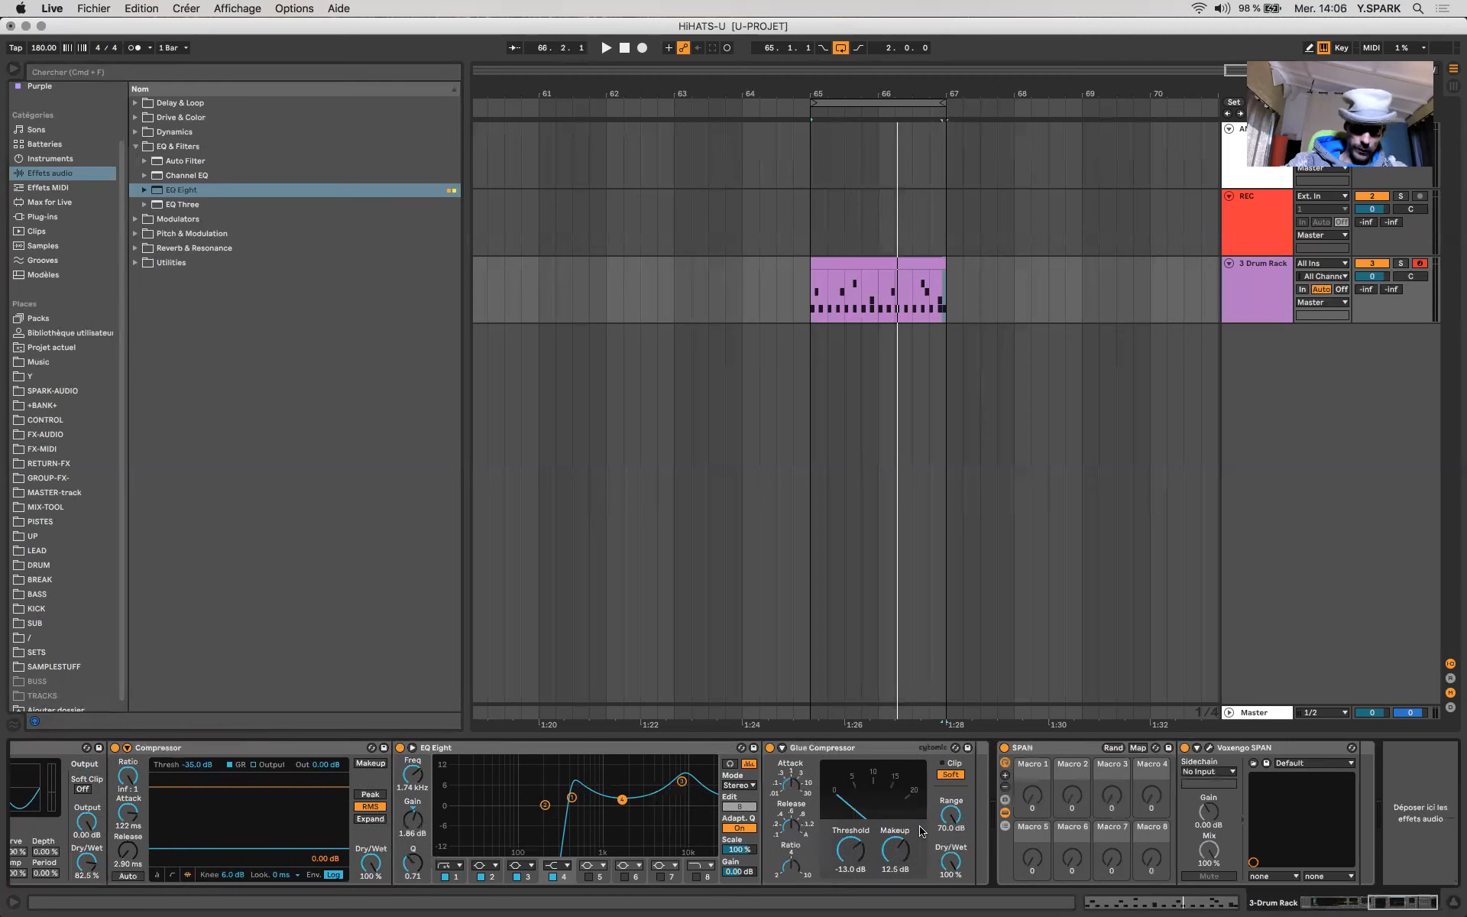
pyautogui.hscroll(-15, 922, 832)
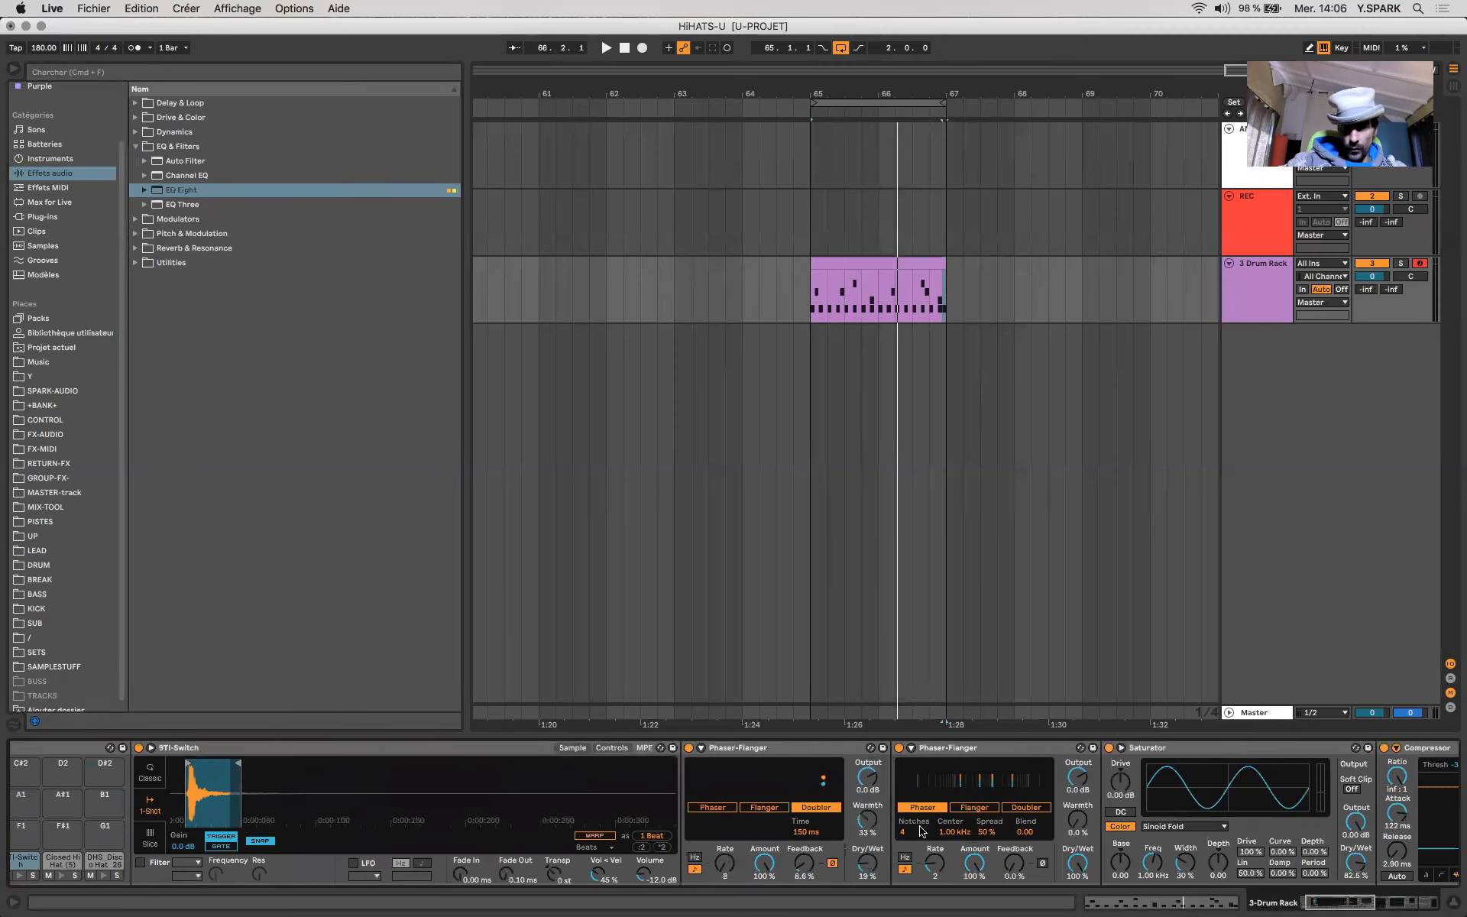
pyautogui.hscroll(10, 922, 831)
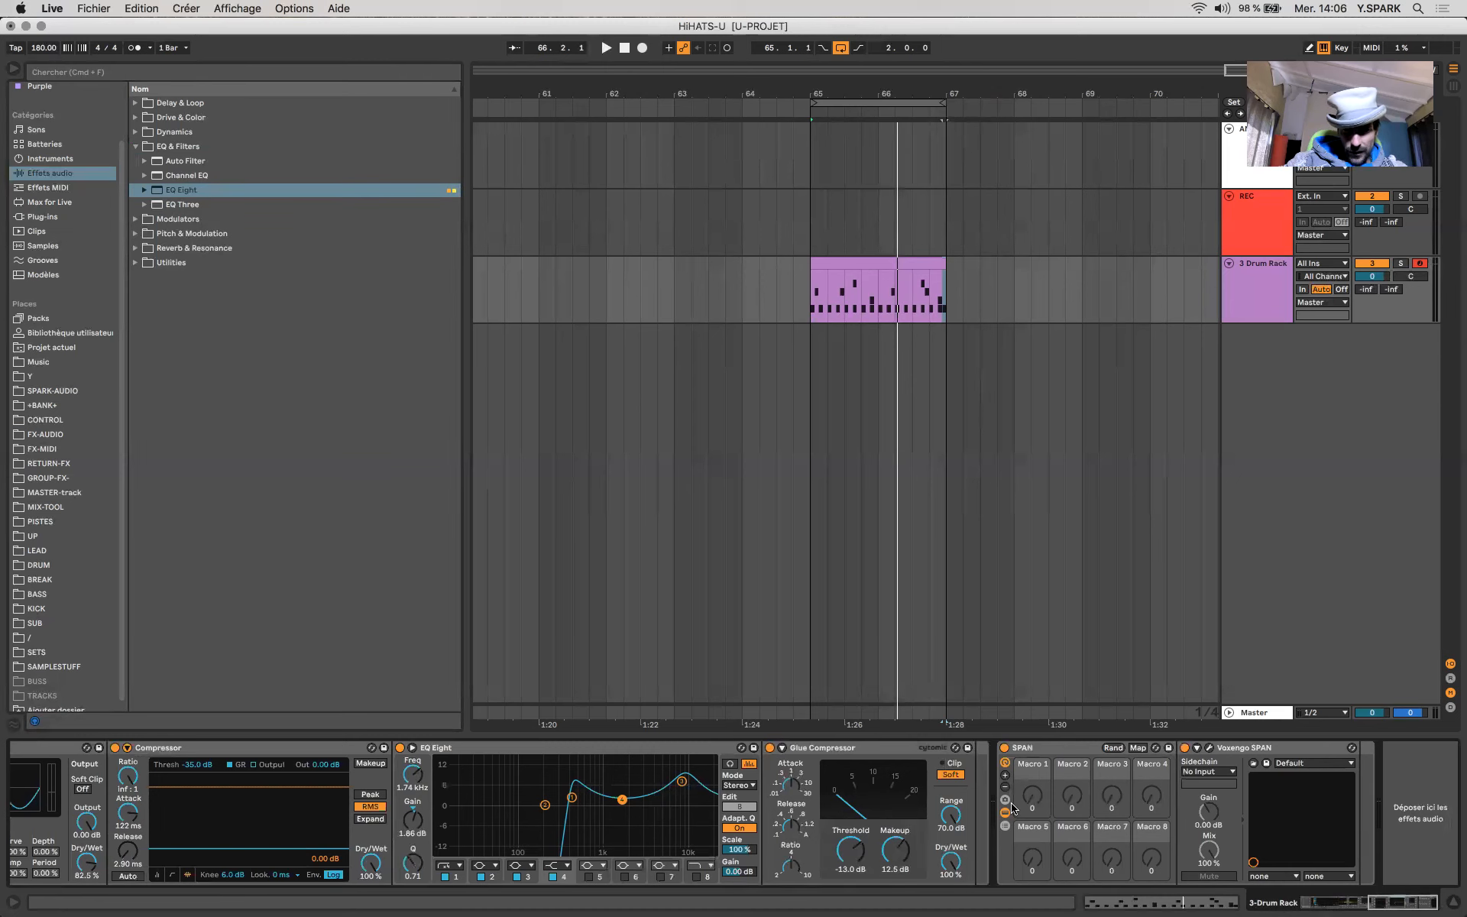
pyautogui.hscroll(-15, 1012, 808)
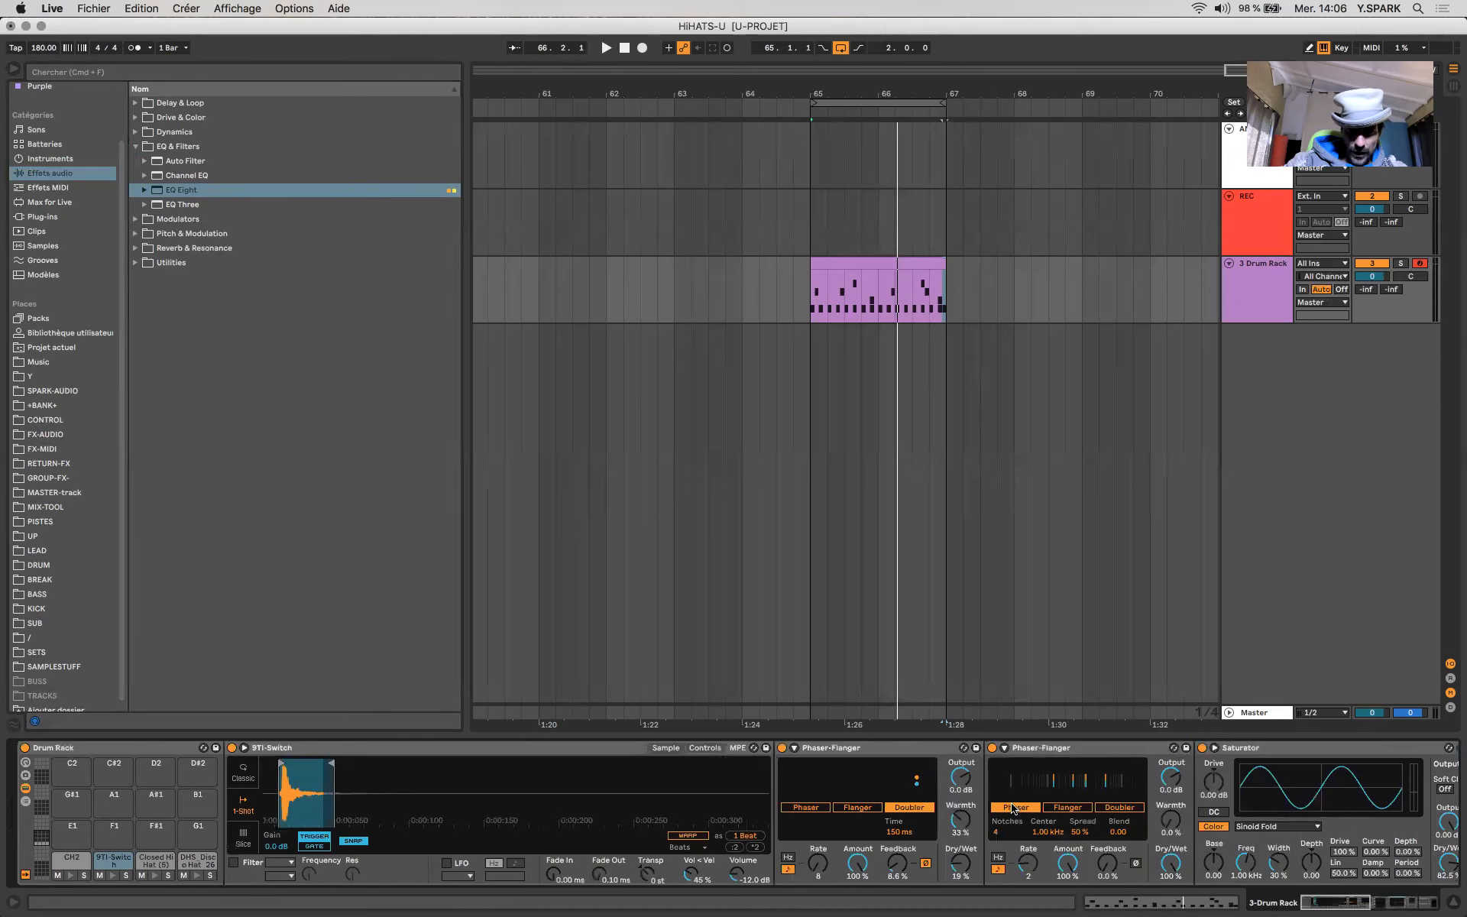
pyautogui.hscroll(12, 804, 829)
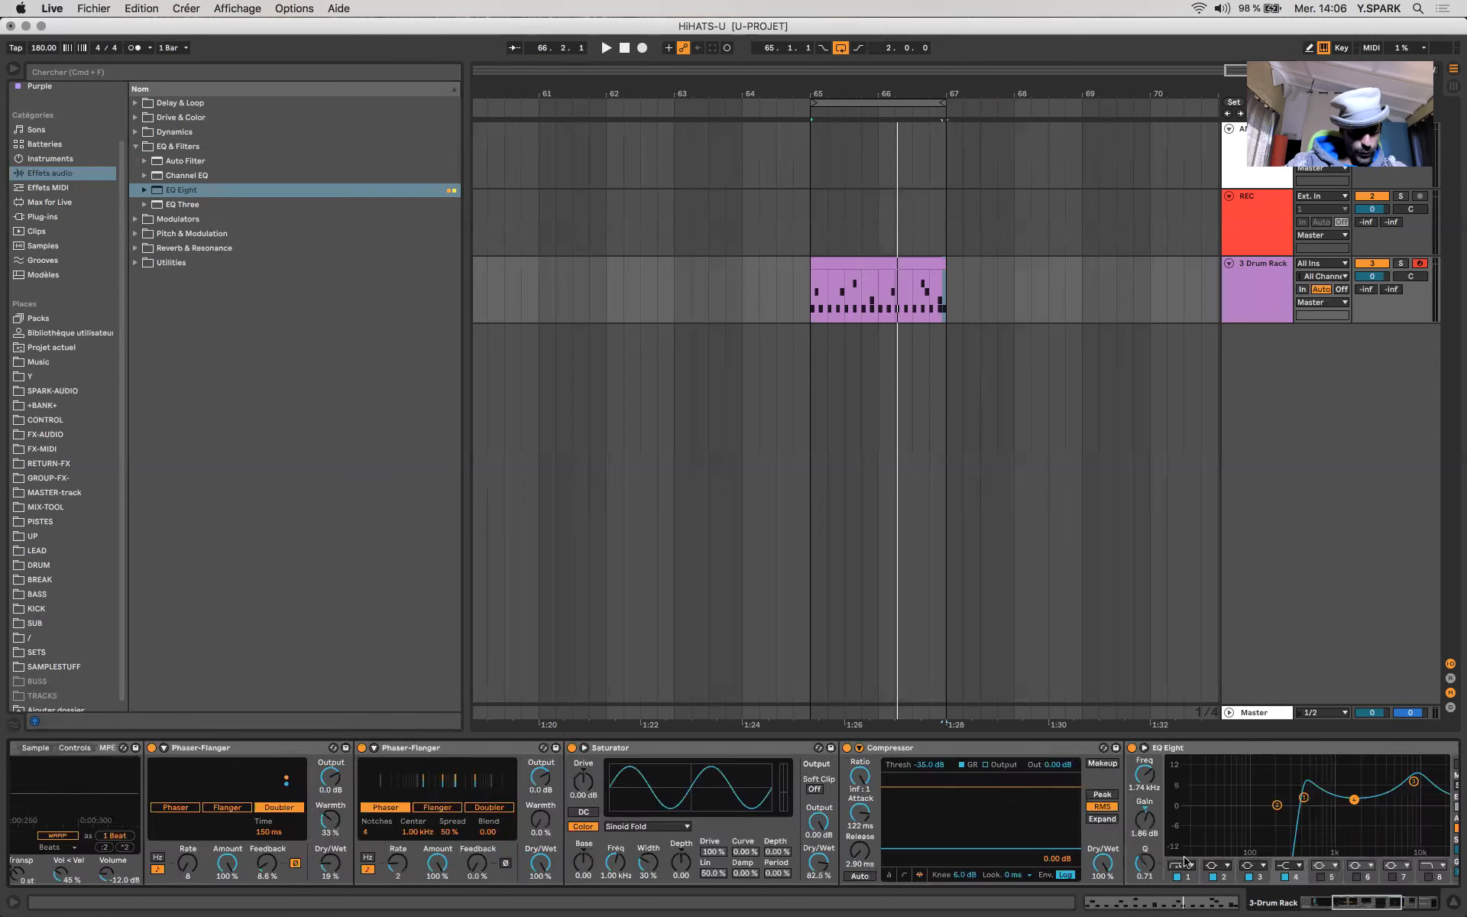
pyautogui.click(862, 260)
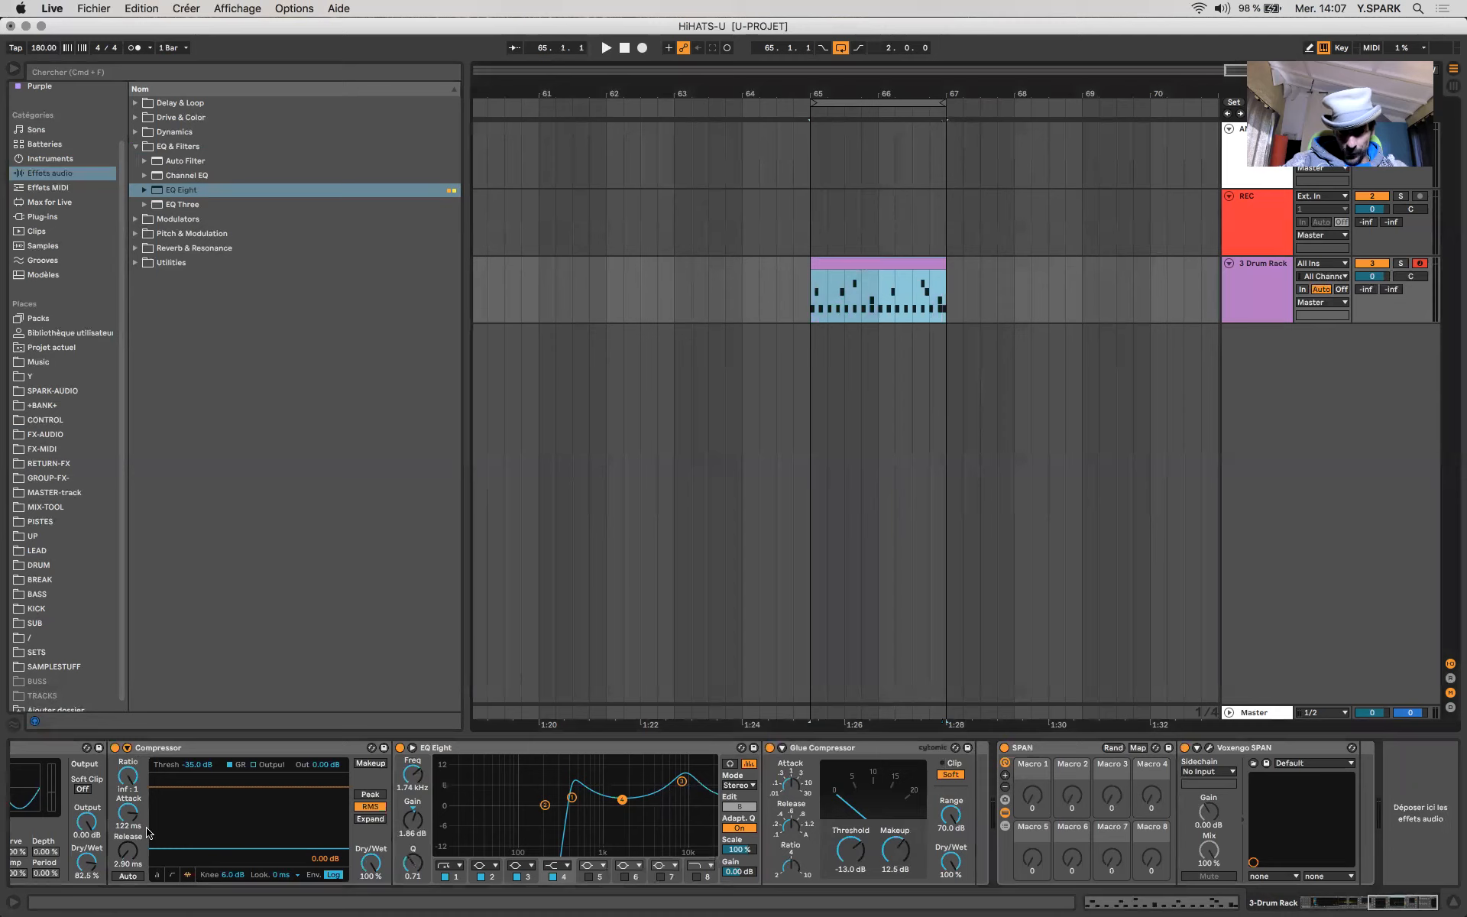
pyautogui.hscroll(-15, 147, 833)
pyautogui.press('space')
pyautogui.hscroll(8, 359, 857)
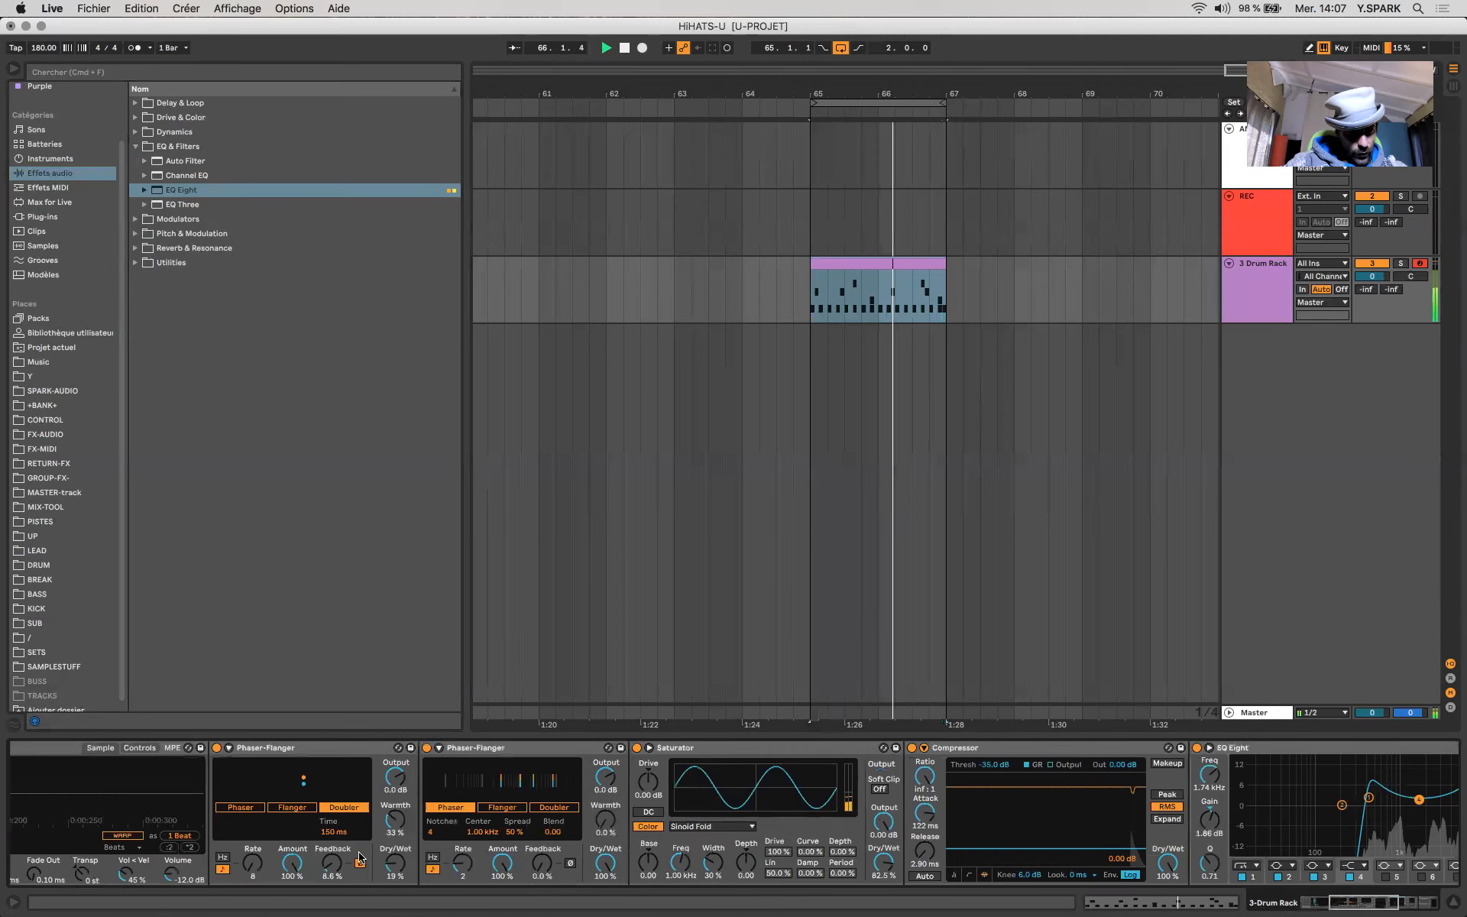
pyautogui.hscroll(10, 359, 857)
pyautogui.press('space')
# - Switch to the Session view, play the loop and reset the Drum Rack track's peak level to check for clipping
pyautogui.press('Tab')
pyautogui.press('space')
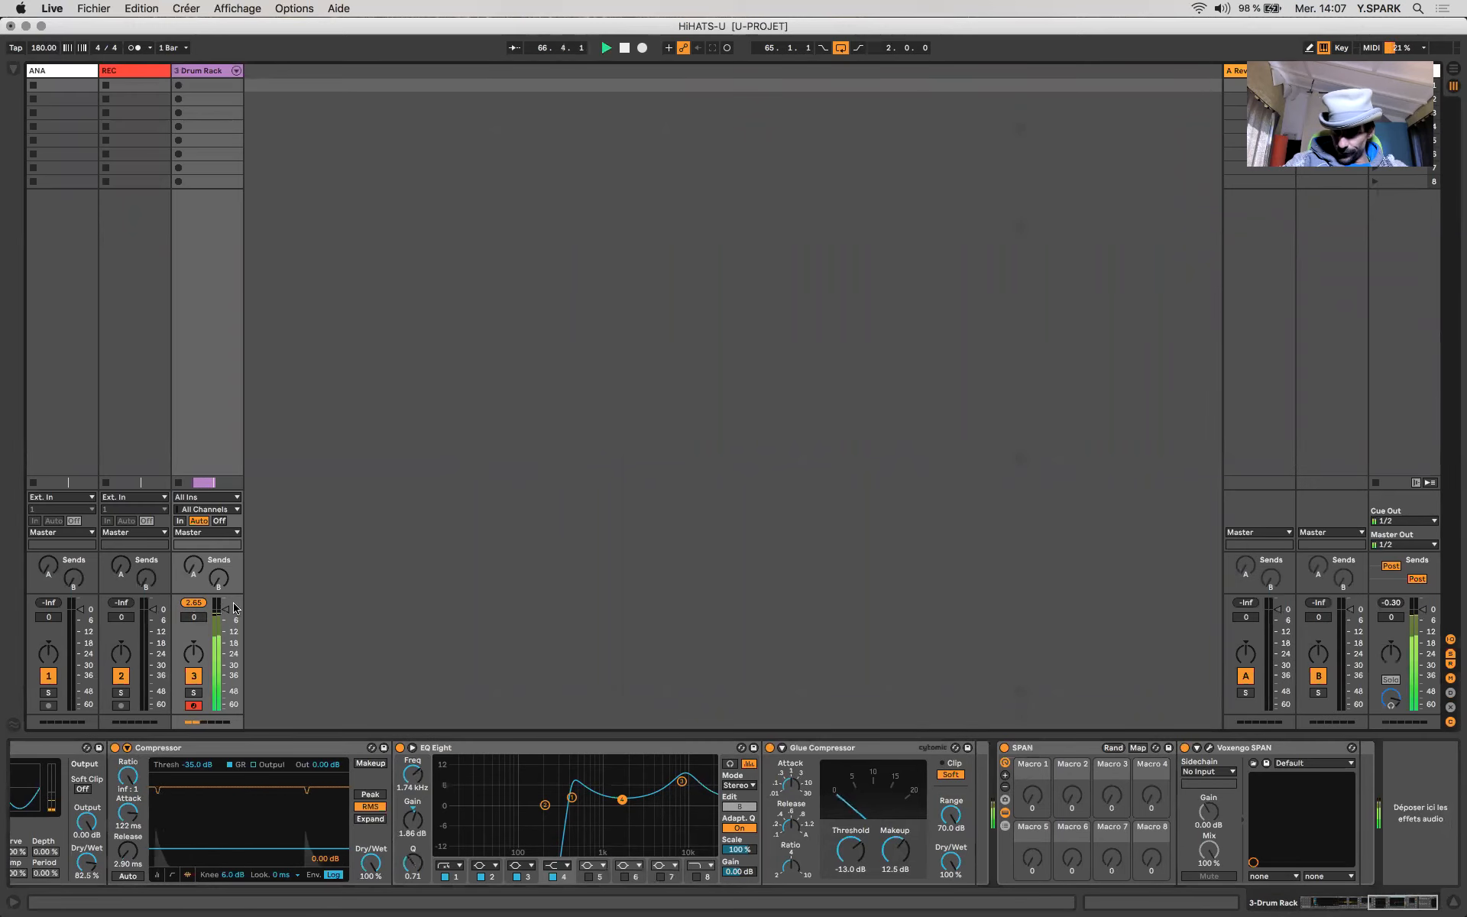
pyautogui.click(195, 603)
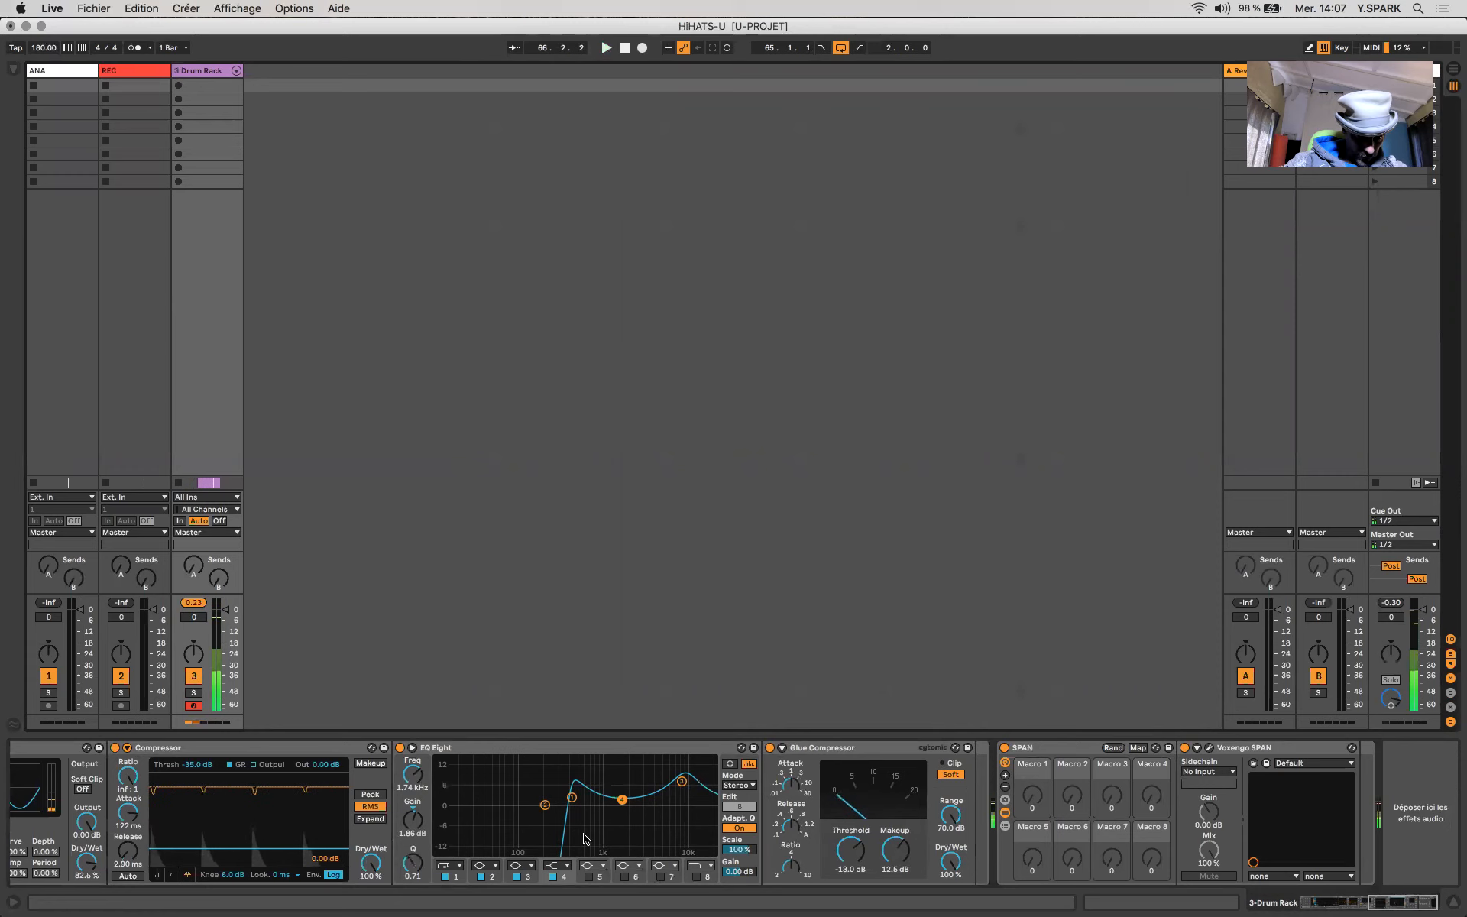
# - Lower the Glue Compressor's Makeup to 7.14 dB on the 9TI-Switch pad and recheck the Drum Rack track's peak during playback
pyautogui.hscroll(-15, 527, 837)
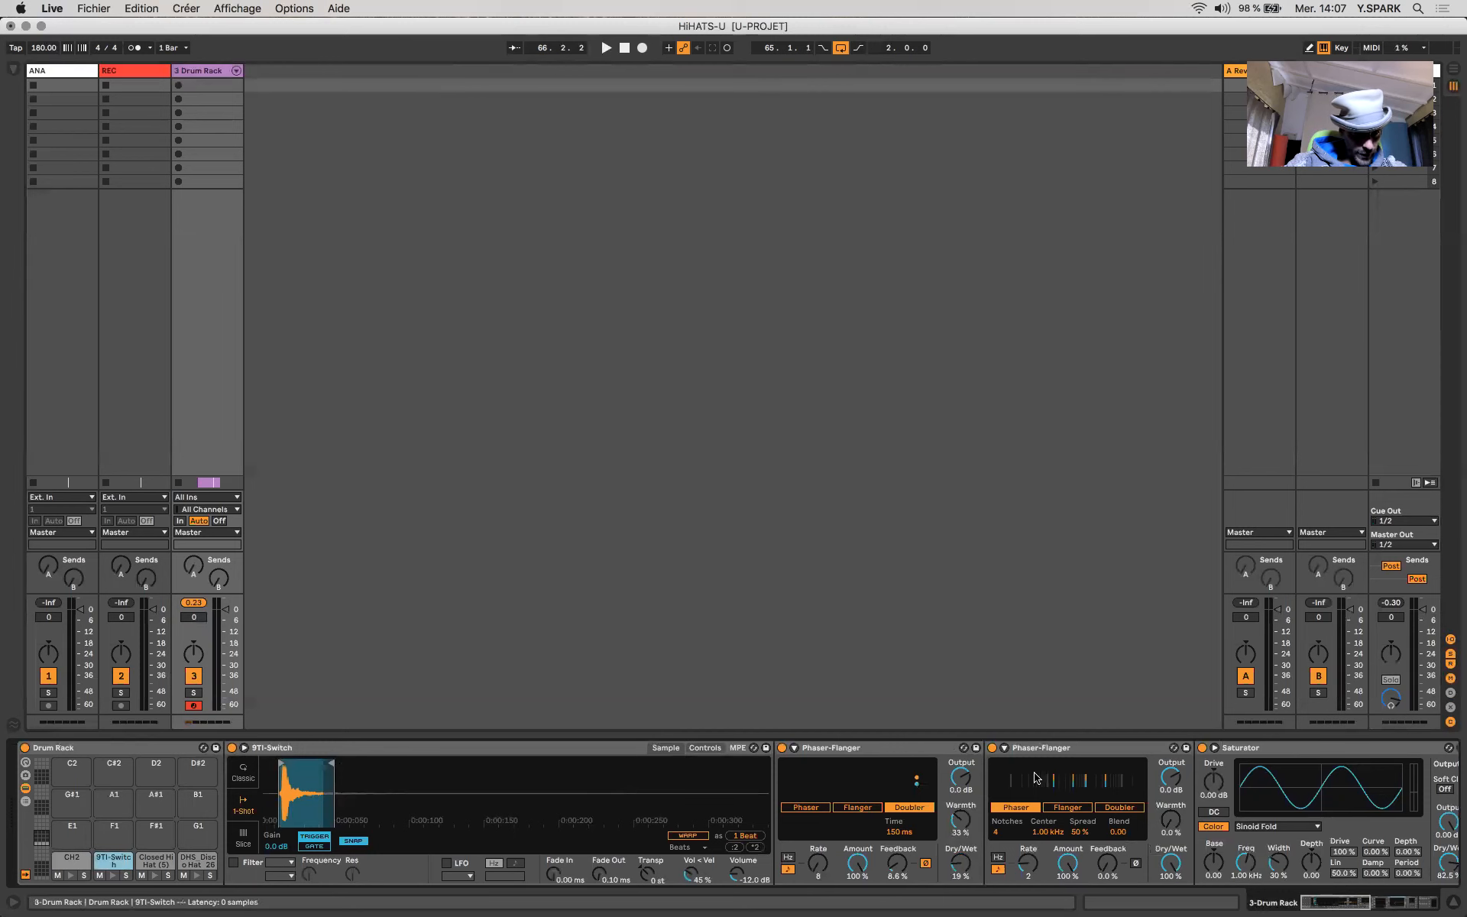
pyautogui.hscroll(15, 764, 841)
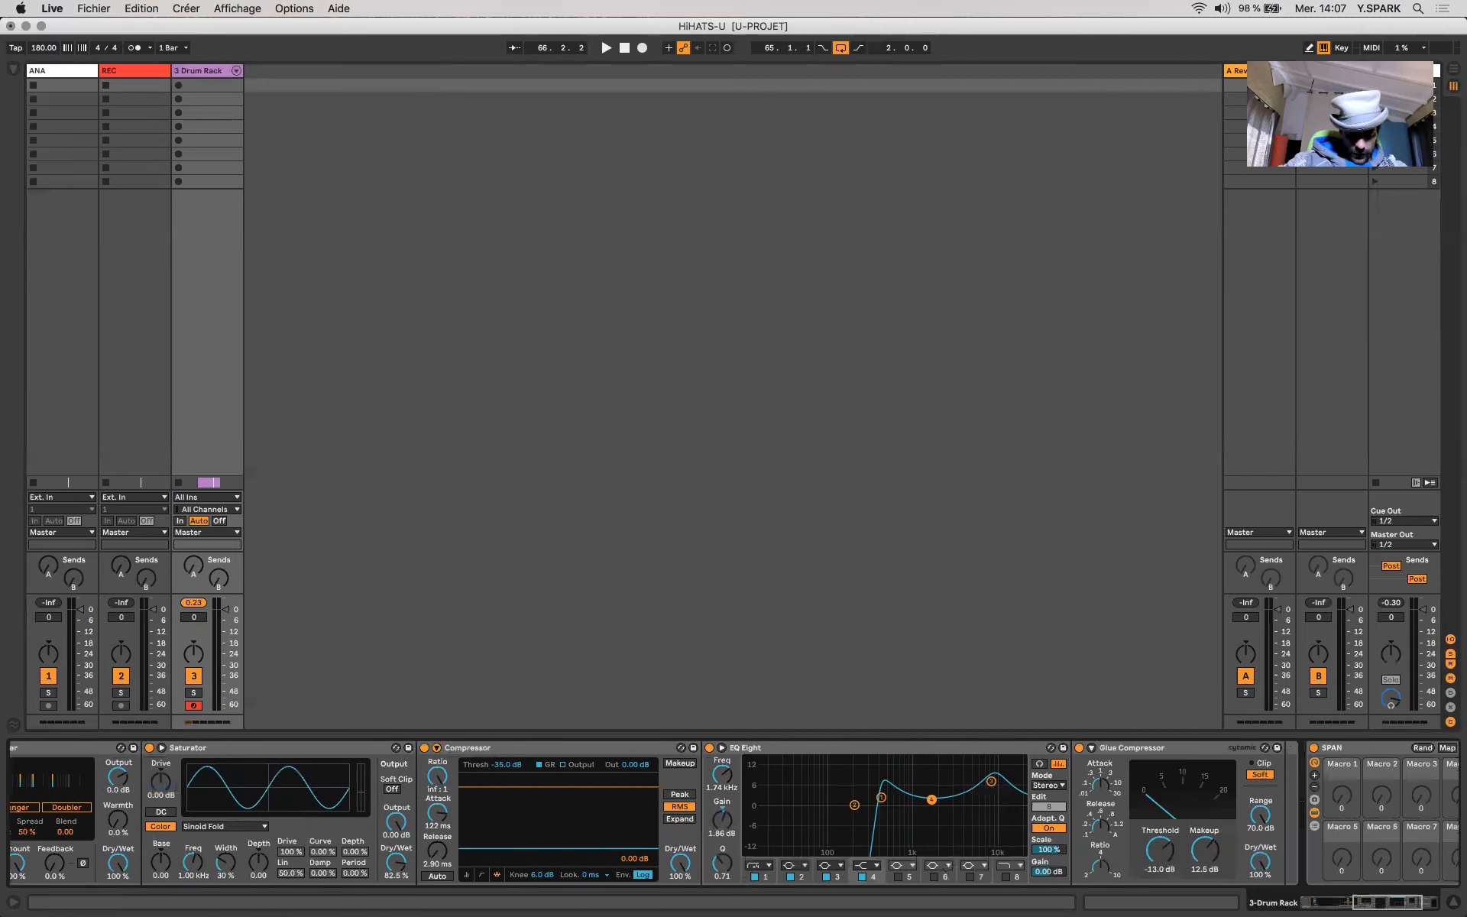
pyautogui.press('space')
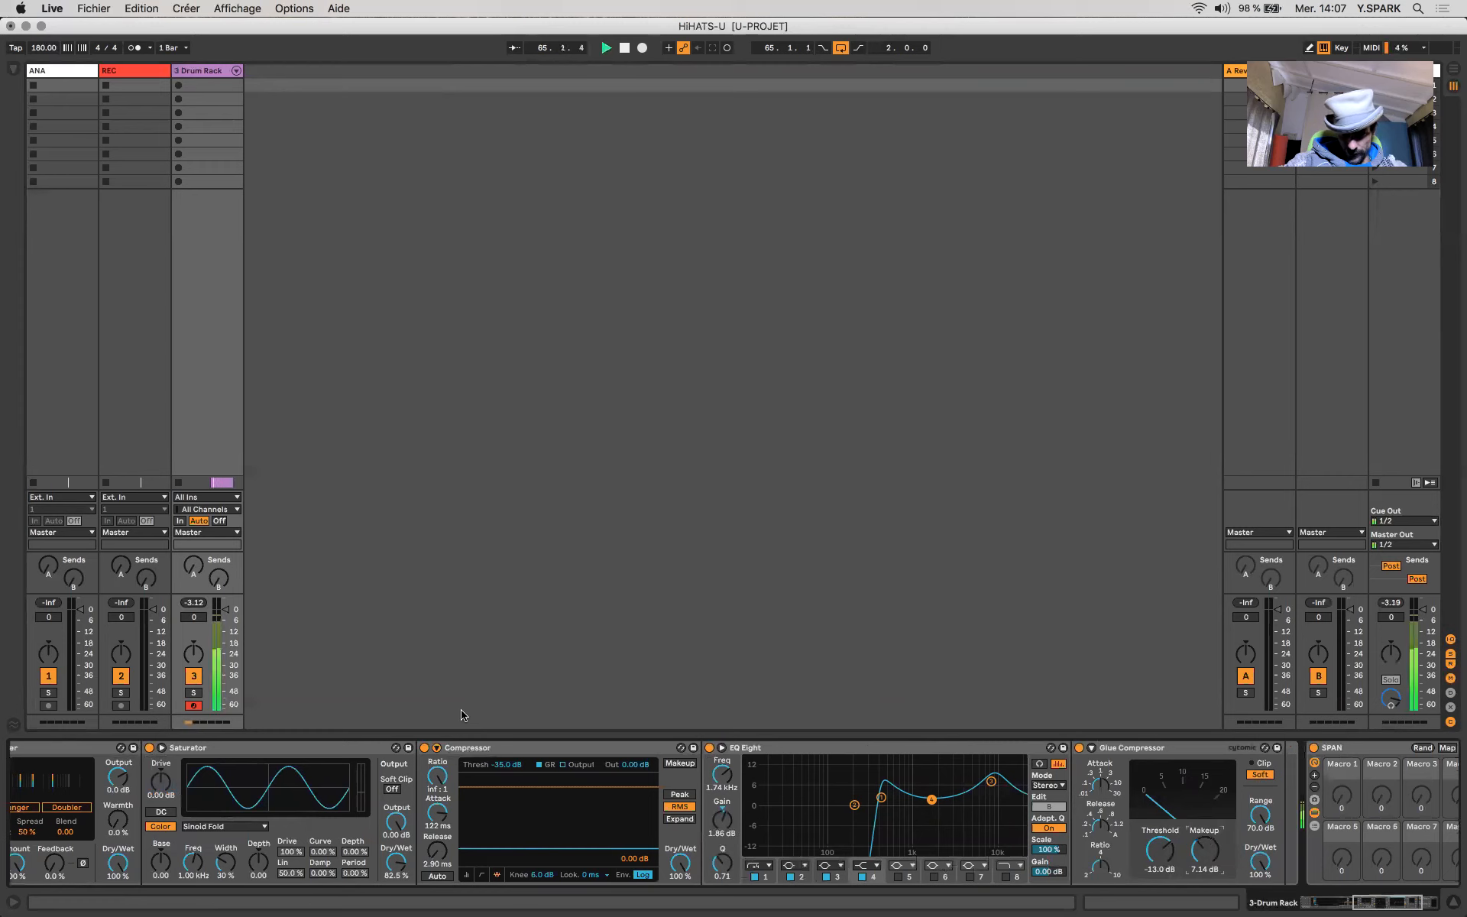
pyautogui.click(193, 603)
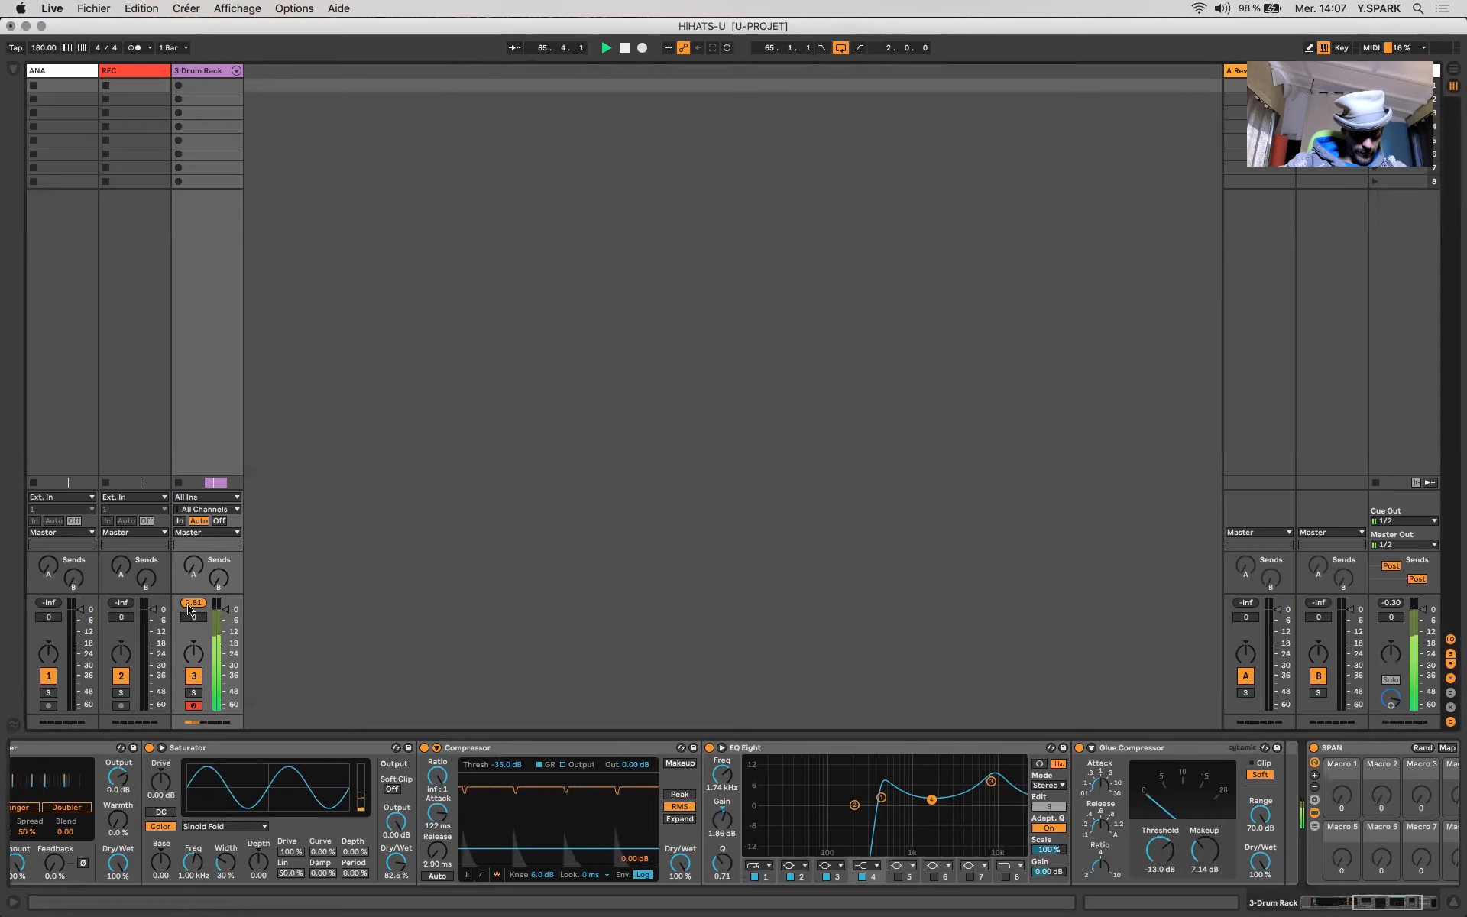
pyautogui.press('space')
pyautogui.hscroll(5, 1215, 858)
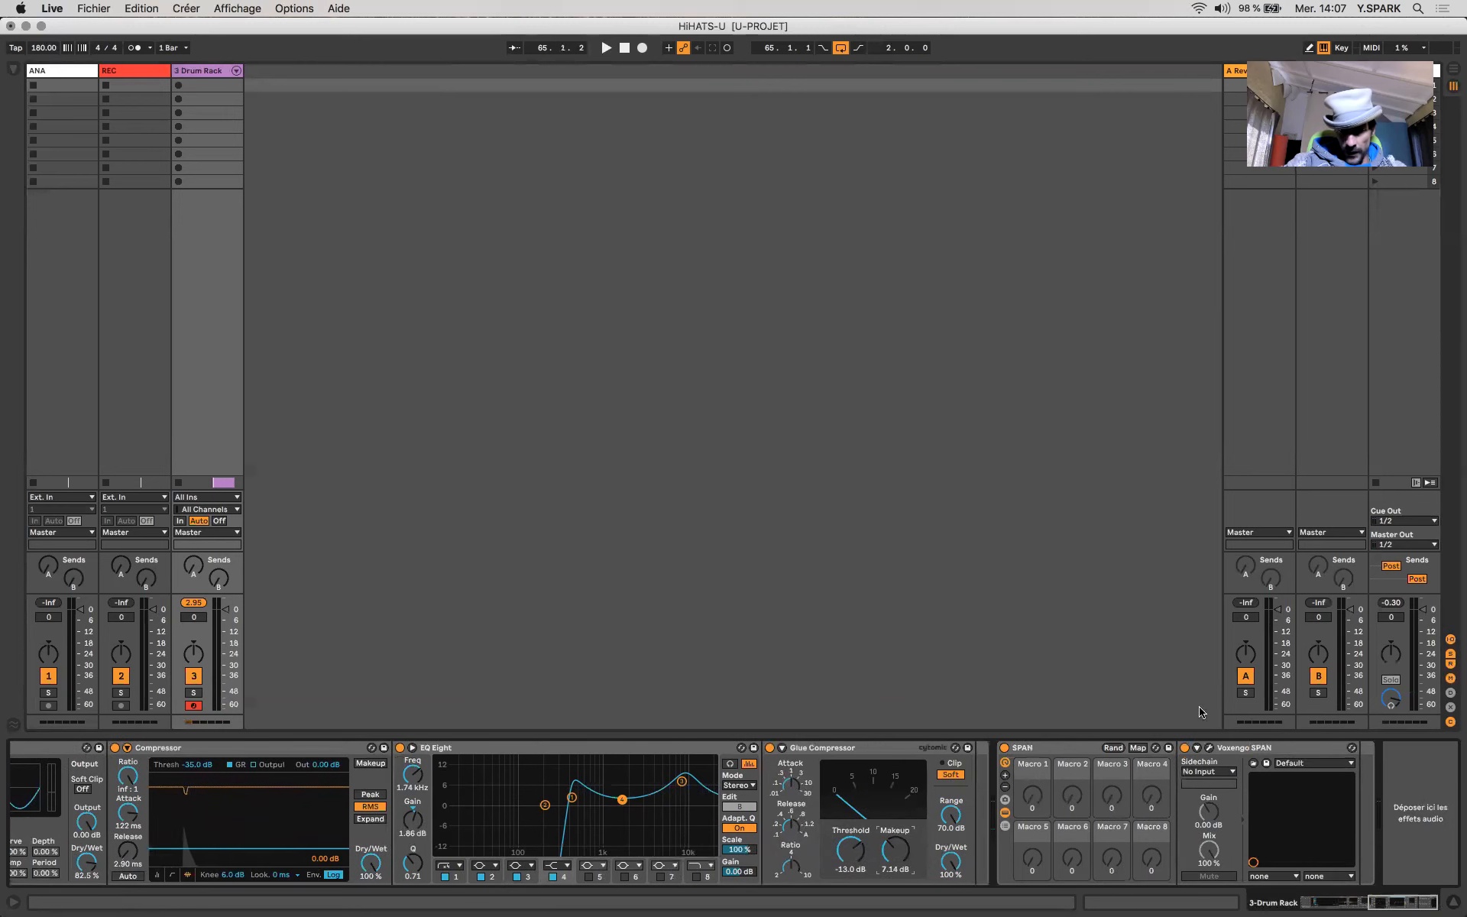
# - Rename the Drum Rack holding the hi-hat sample pads as HH-SAMPLES
pyautogui.hscroll(-10, 1004, 774)
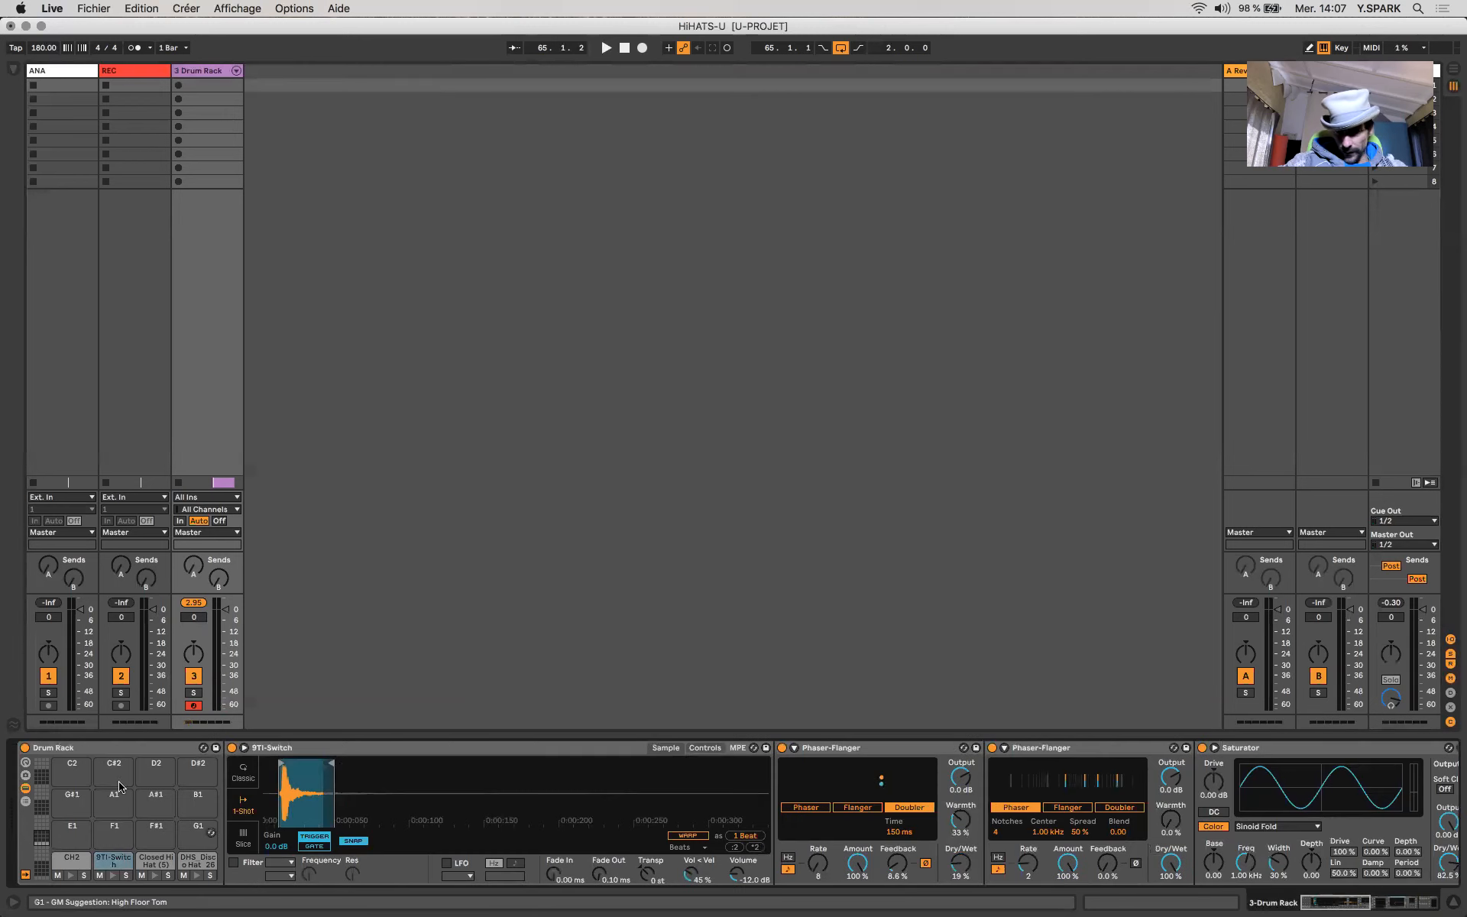
pyautogui.click(106, 748)
pyautogui.press('super+r')
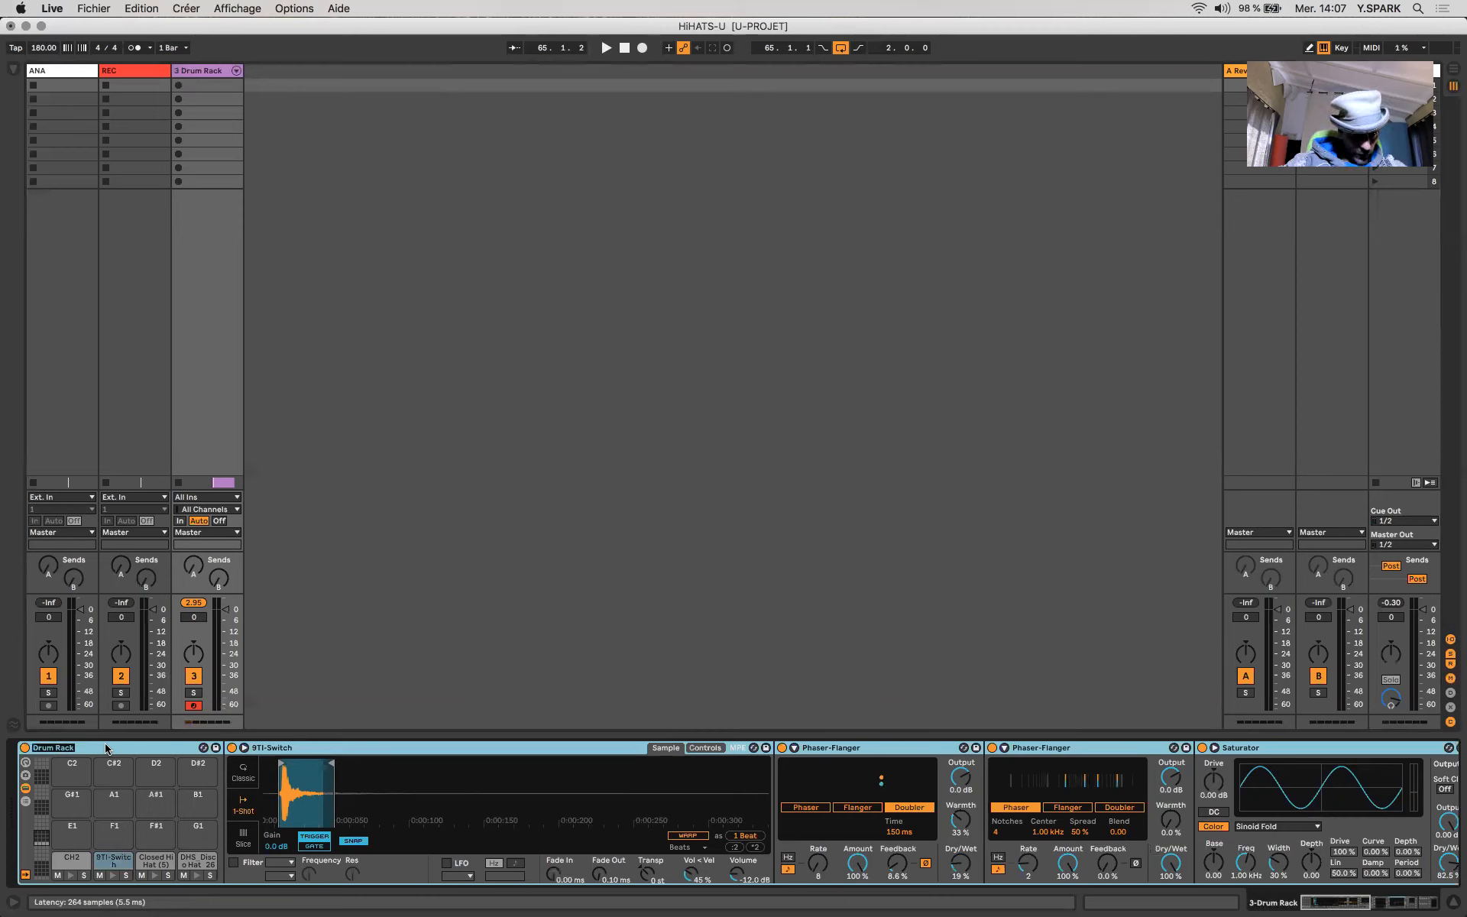
pyautogui.write('HH')
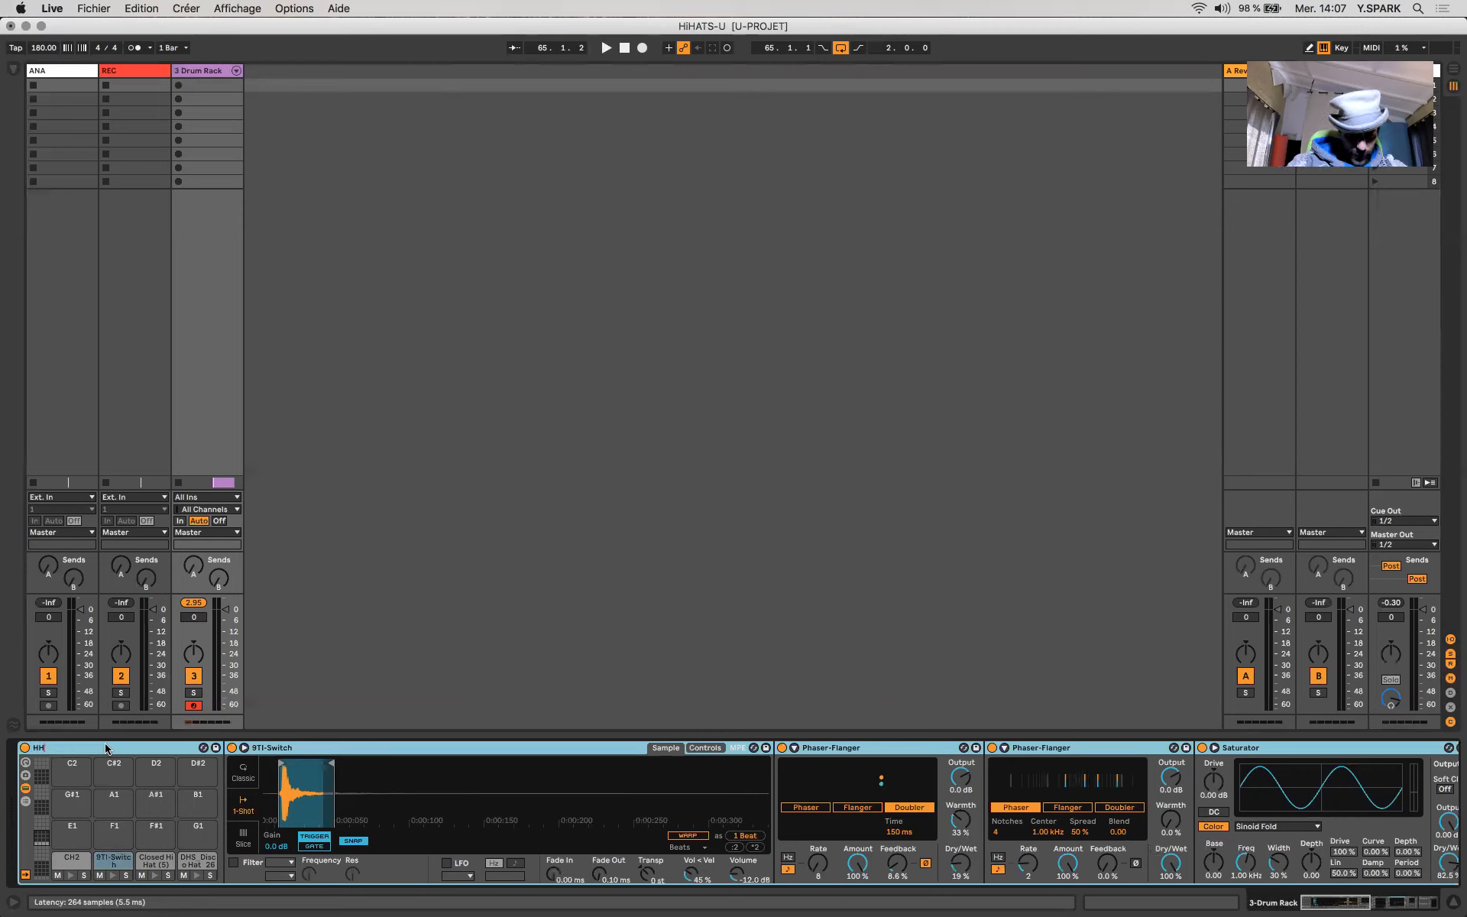
pyautogui.write('-SAMPLES')
pyautogui.press('Return')
pyautogui.hscroll(10, 107, 749)
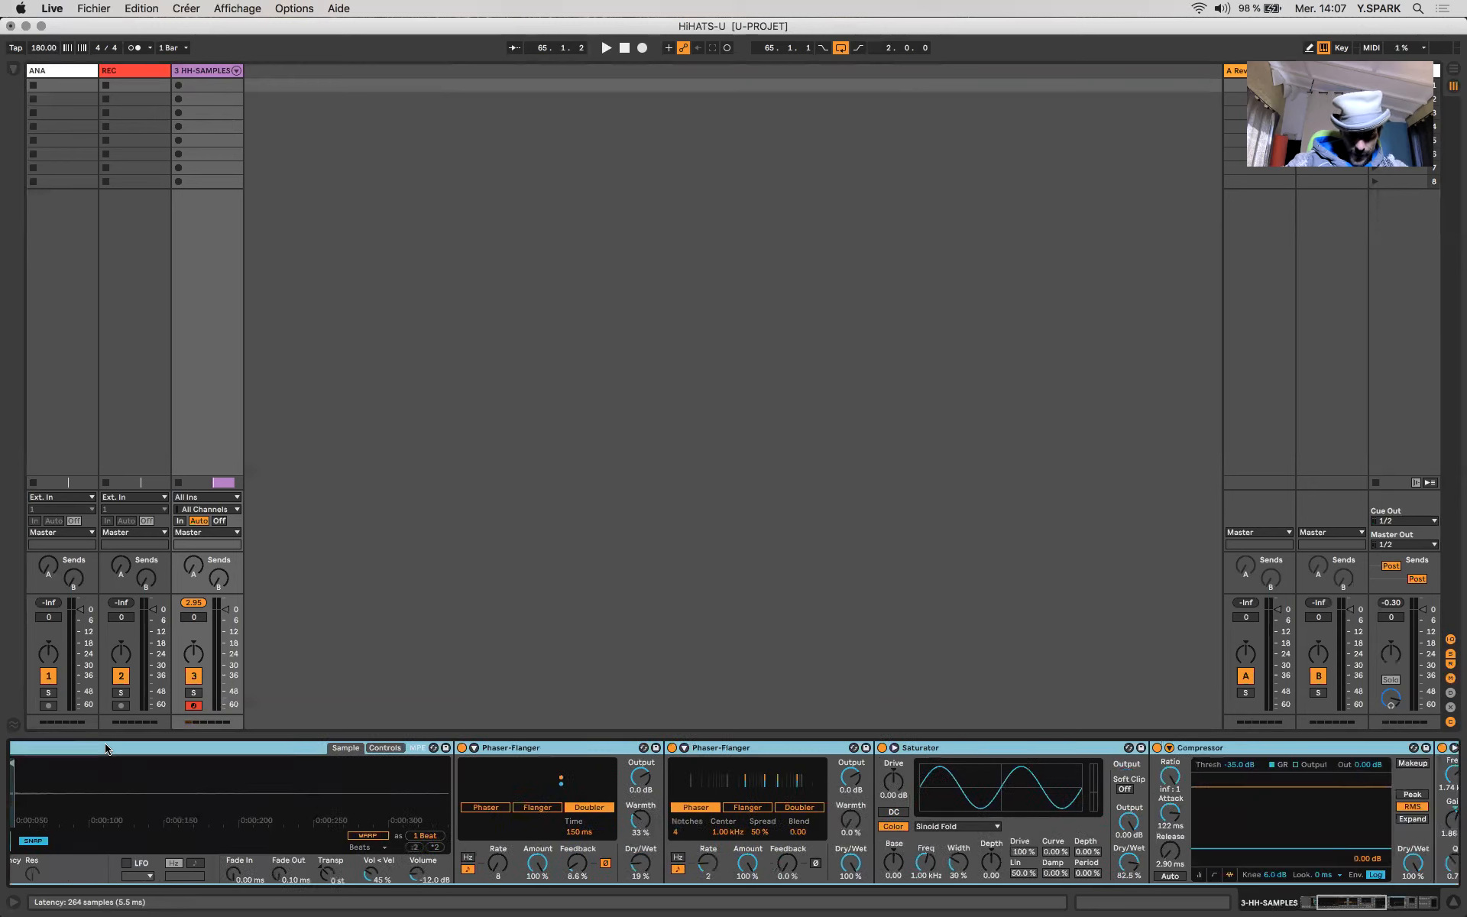
# - Group the HH-SAMPLES rack into an Instrument Rack, show its macros and name it HITHATS-U
pyautogui.hscroll(-10, 432, 812)
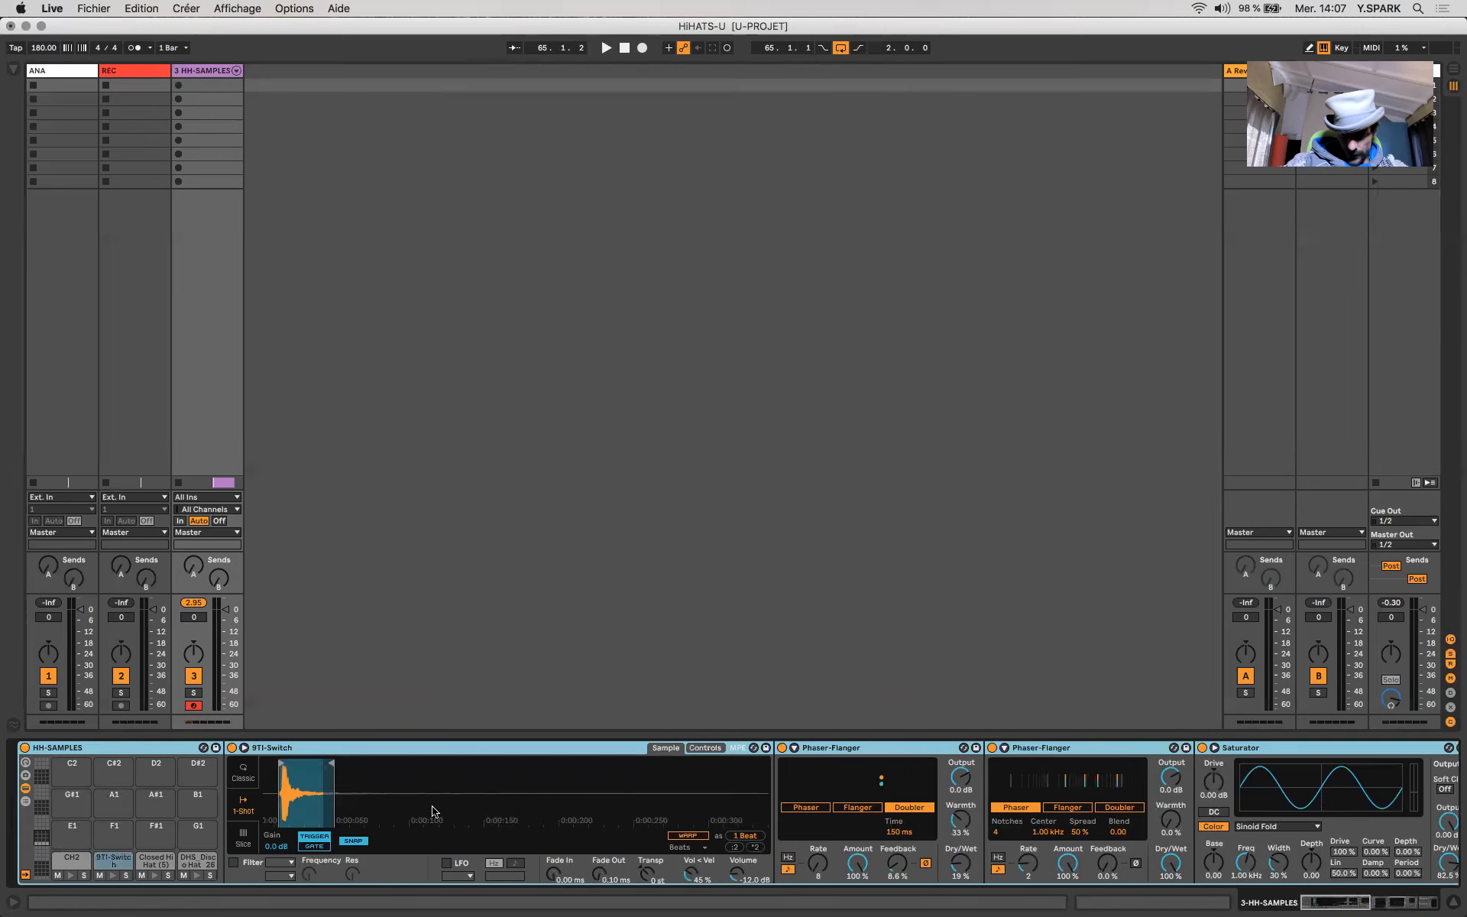
pyautogui.press('super+g')
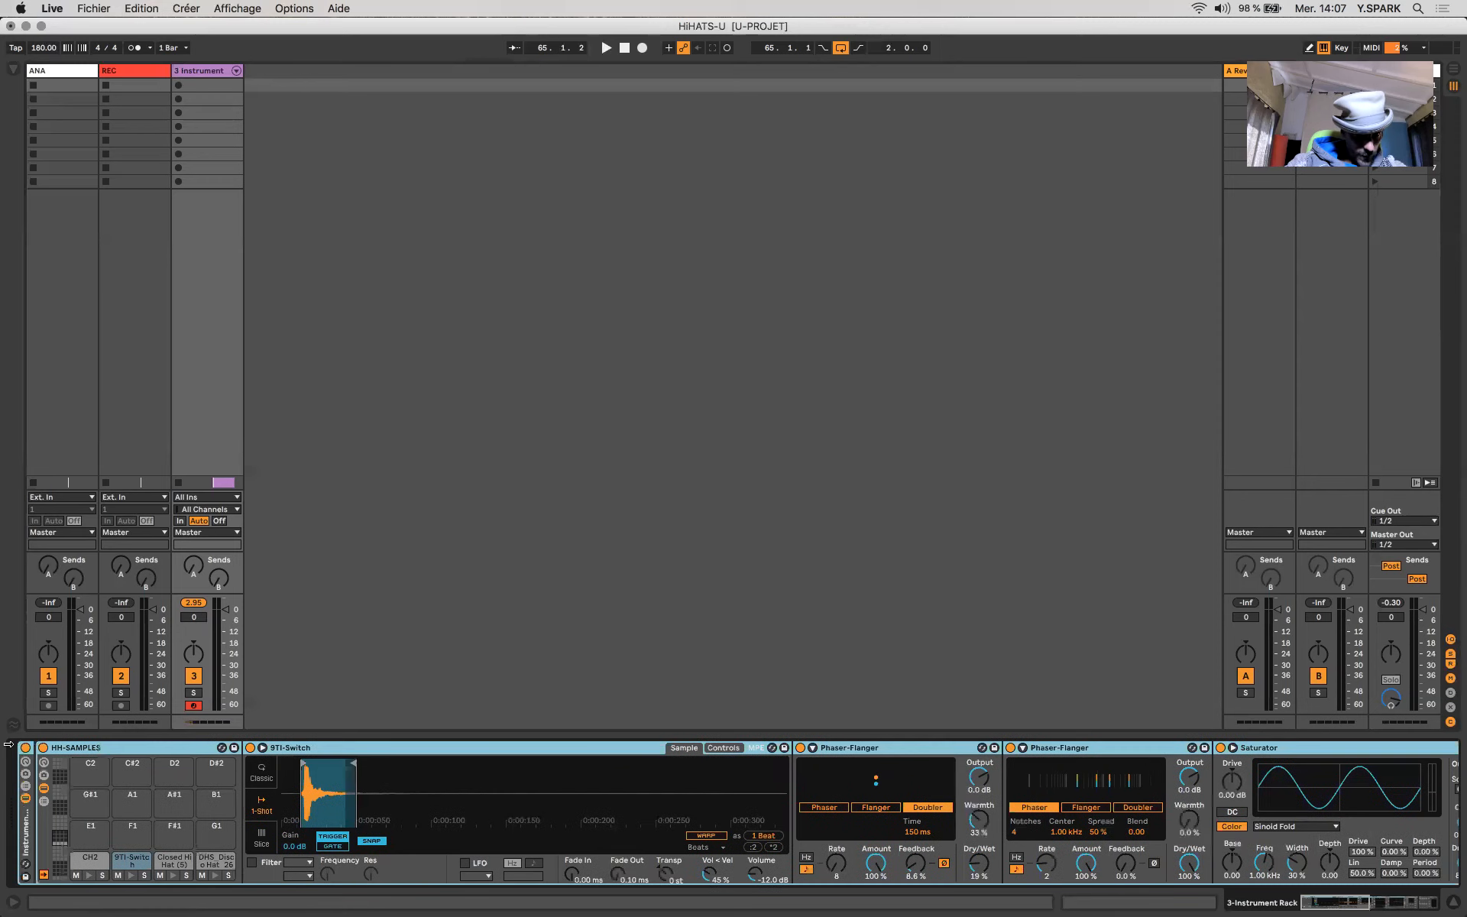
pyautogui.click(25, 759)
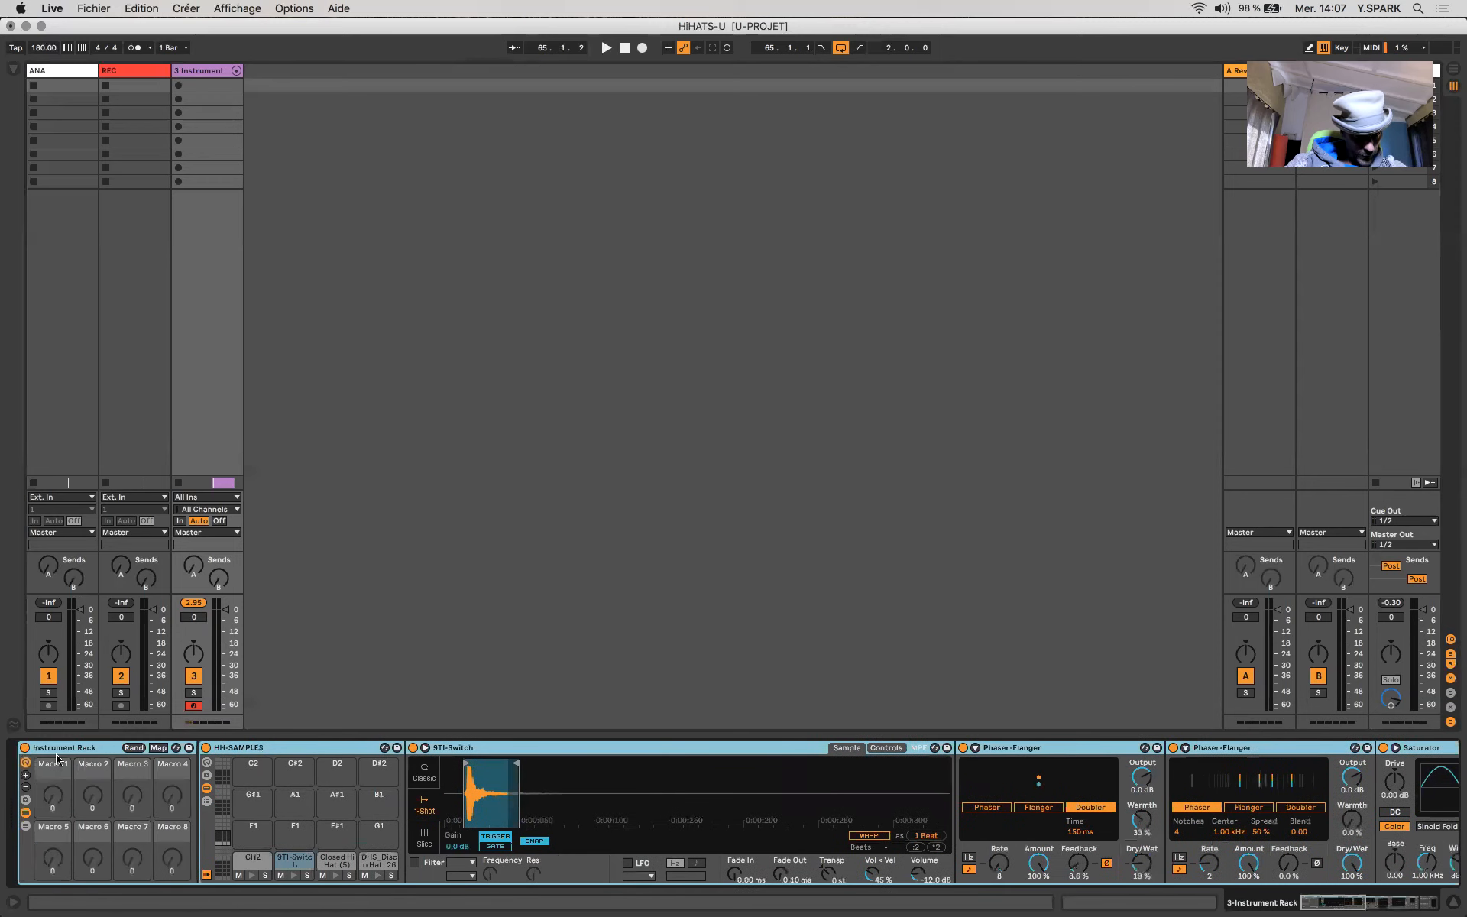
pyautogui.press('super+r')
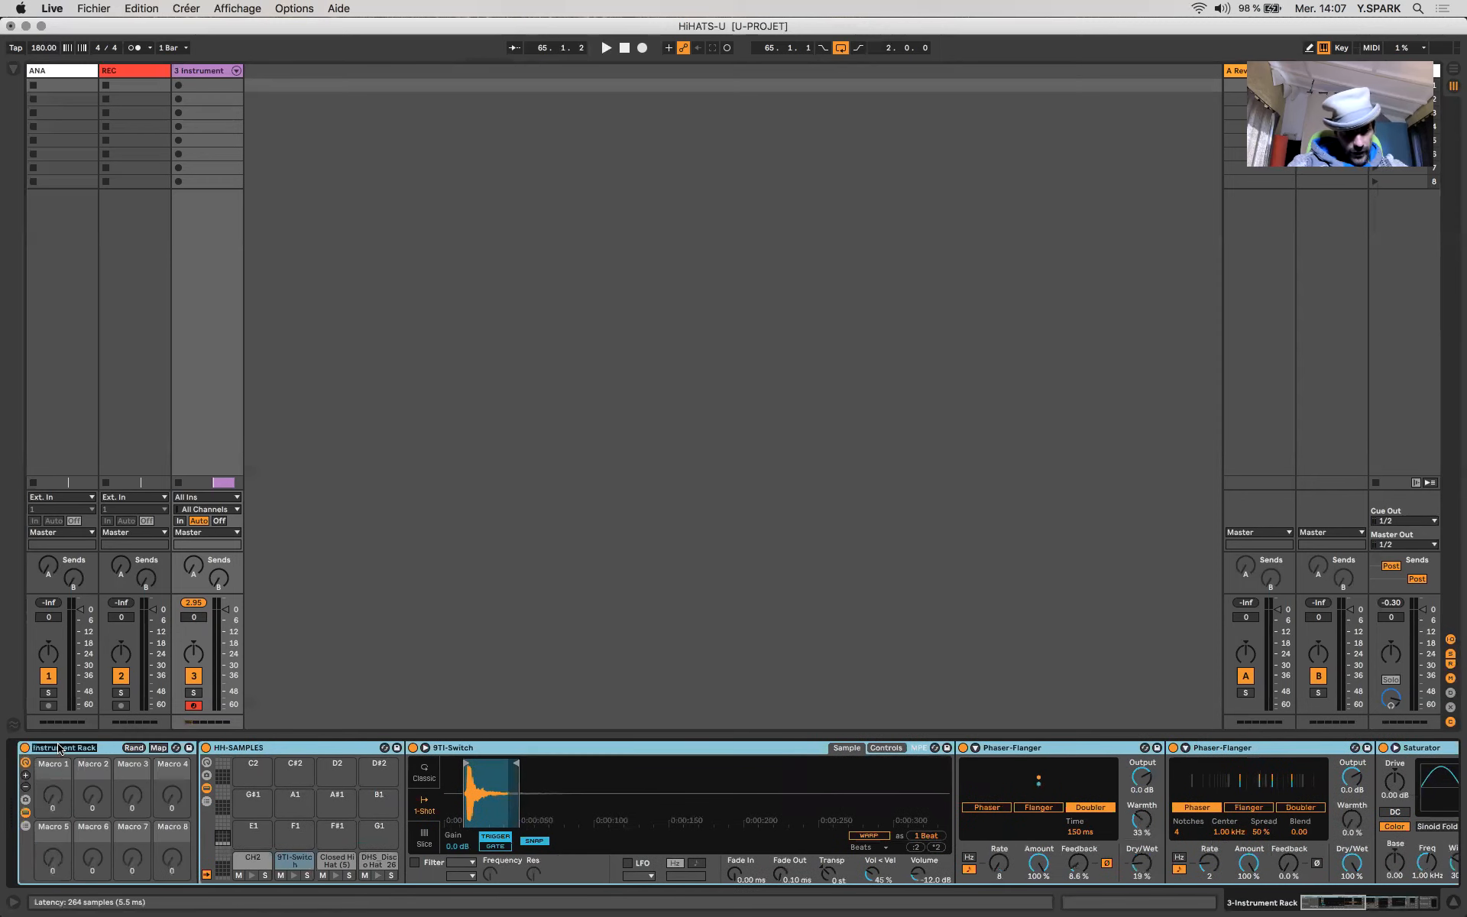
pyautogui.write('H')
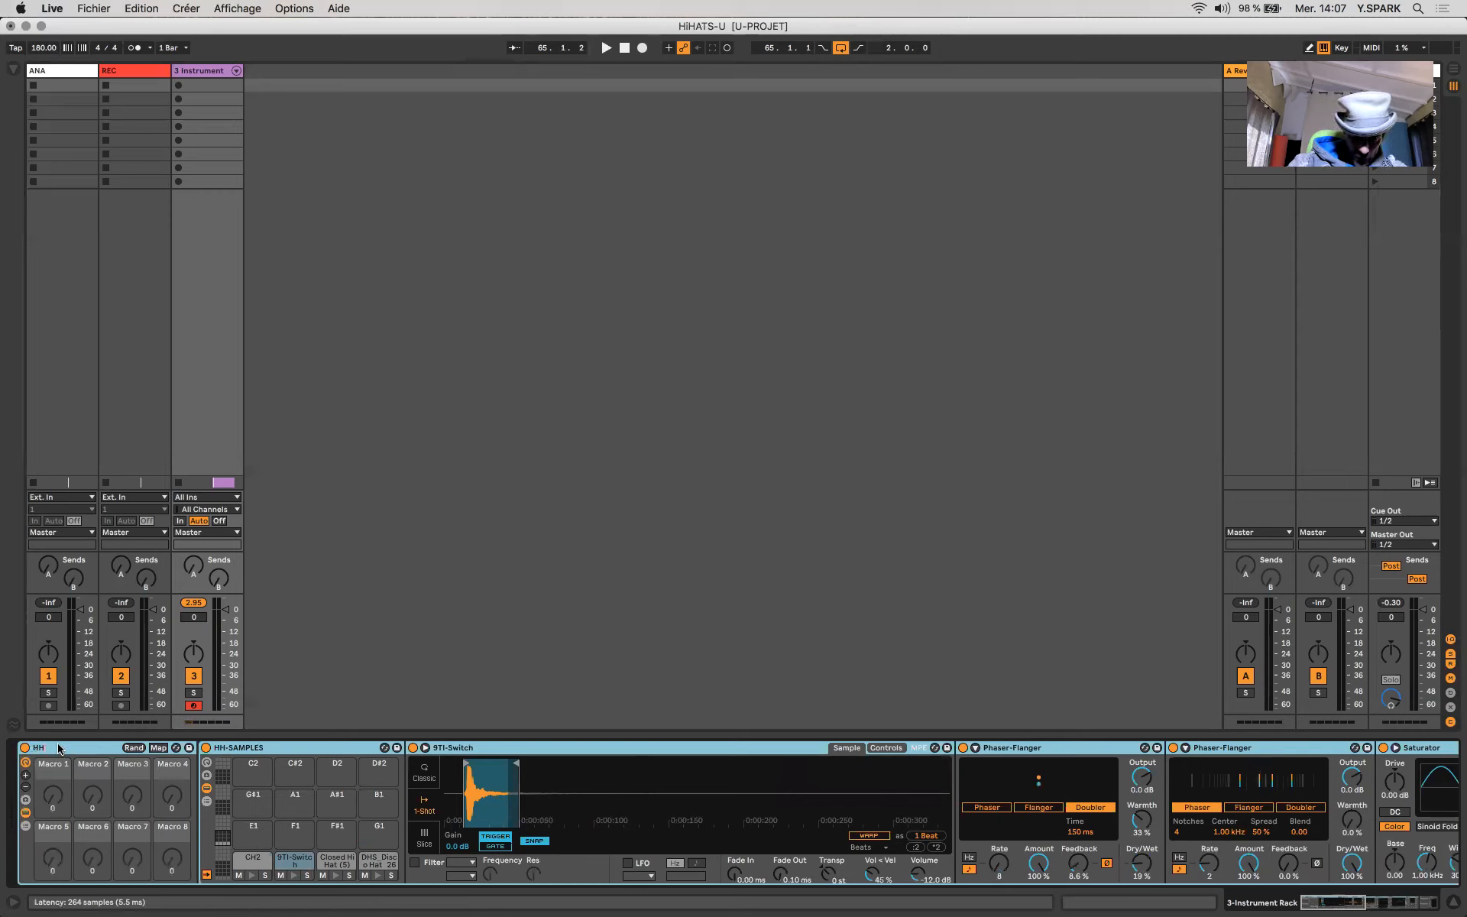
pyautogui.write('i')
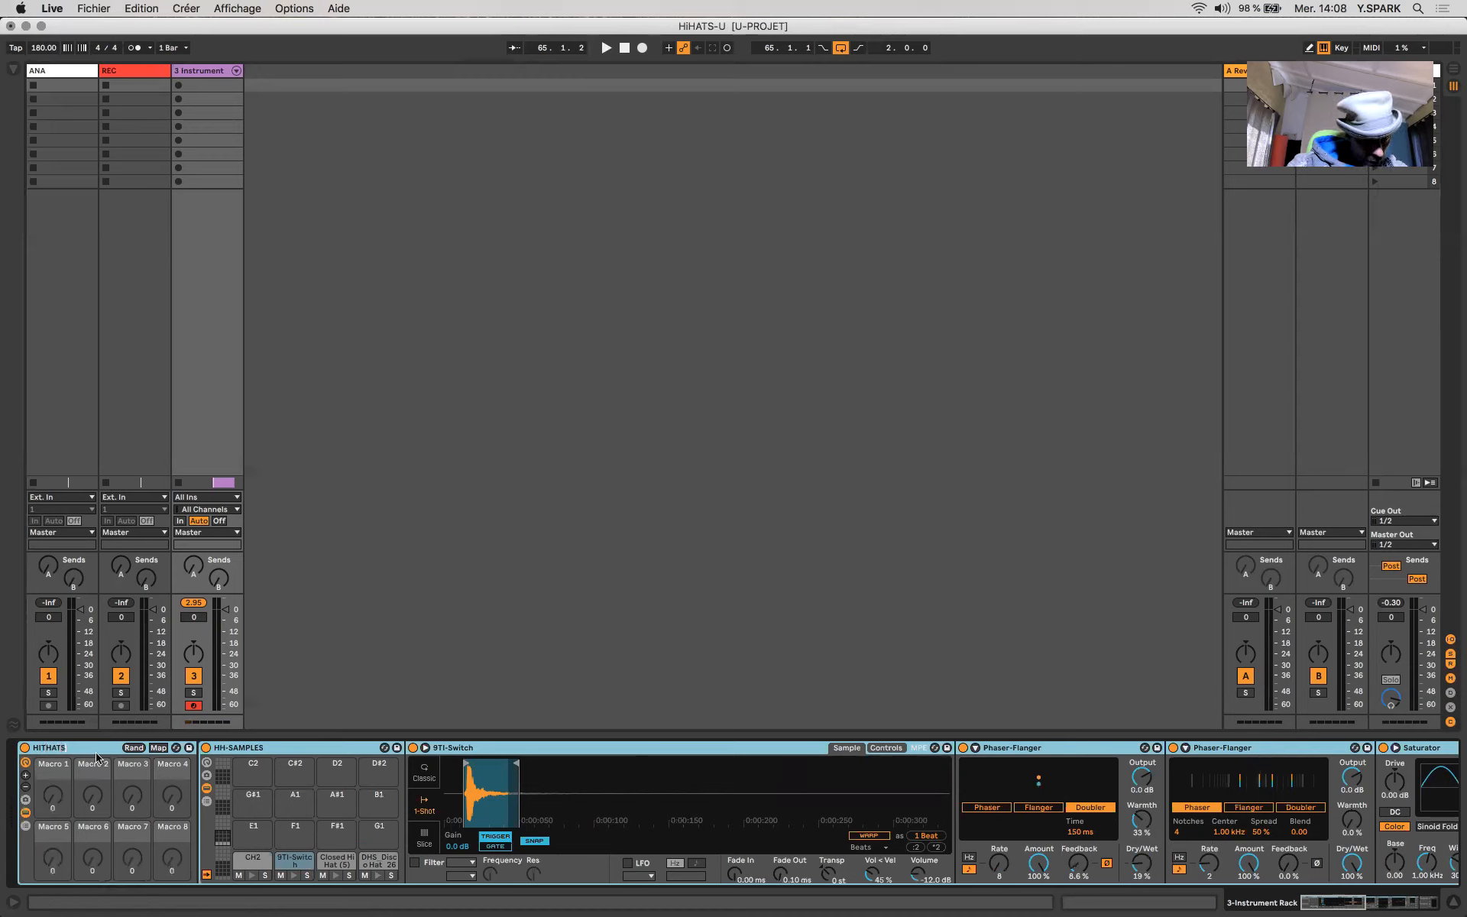
pyautogui.press('Return')
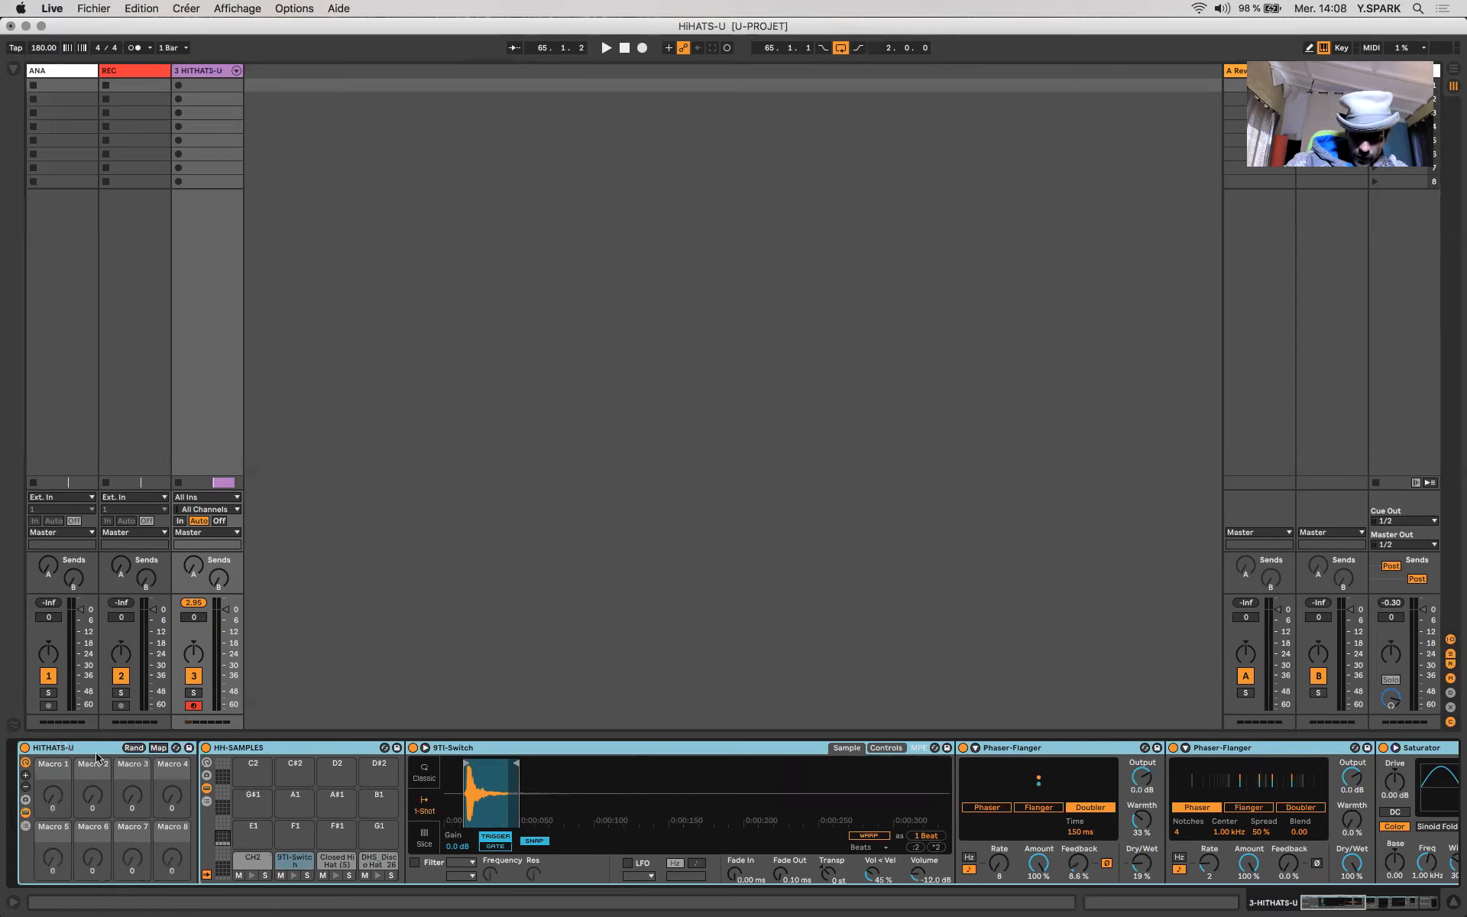
# - Open the browser and expand the Dynamics folder of the audio effects
pyautogui.hscroll(15, 89, 756)
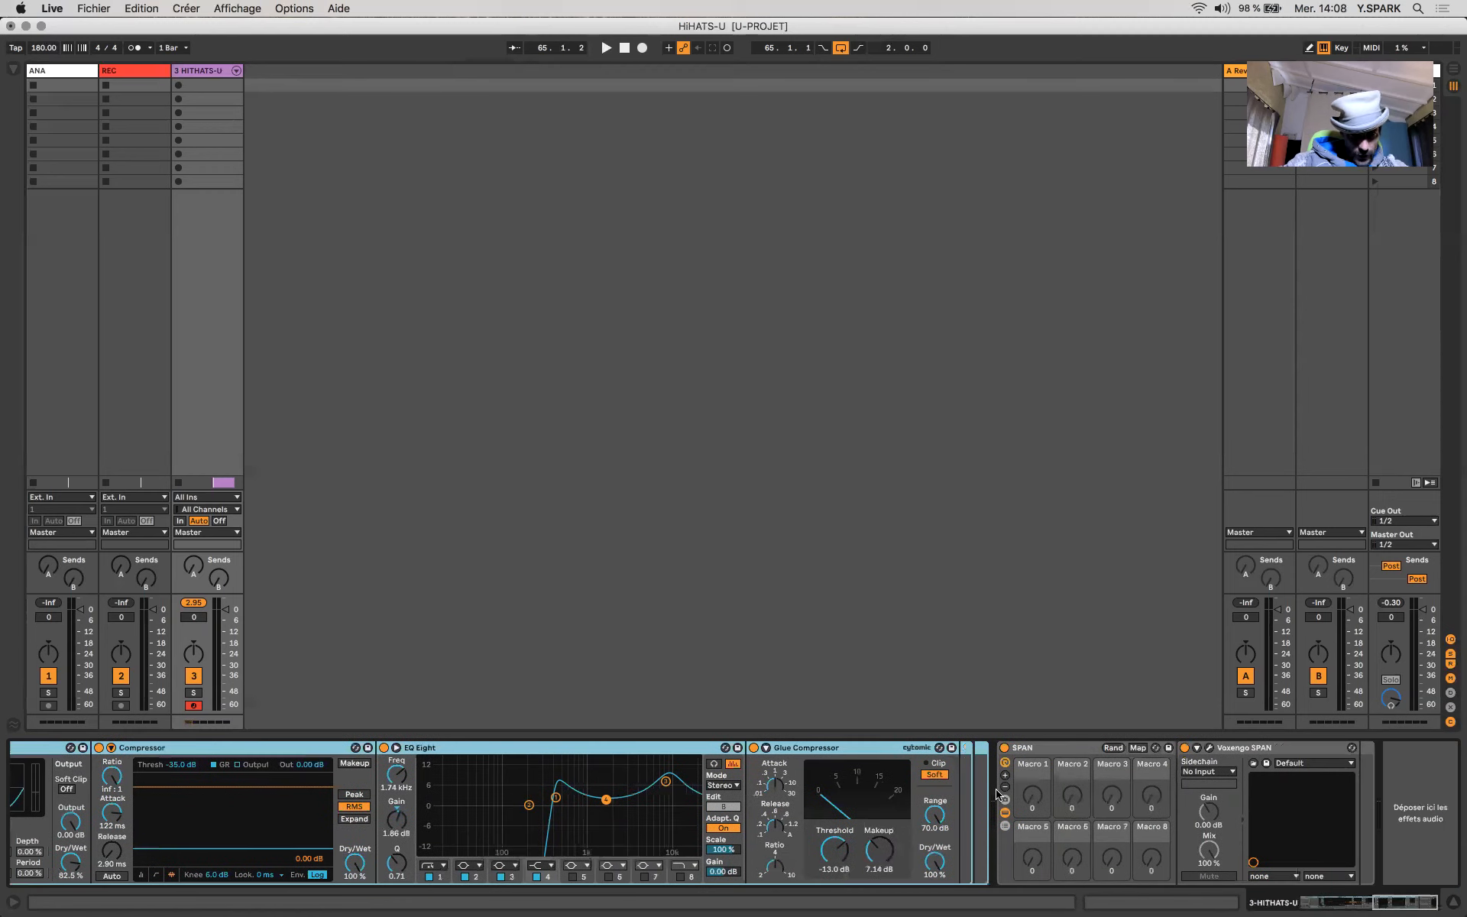
pyautogui.click(967, 785)
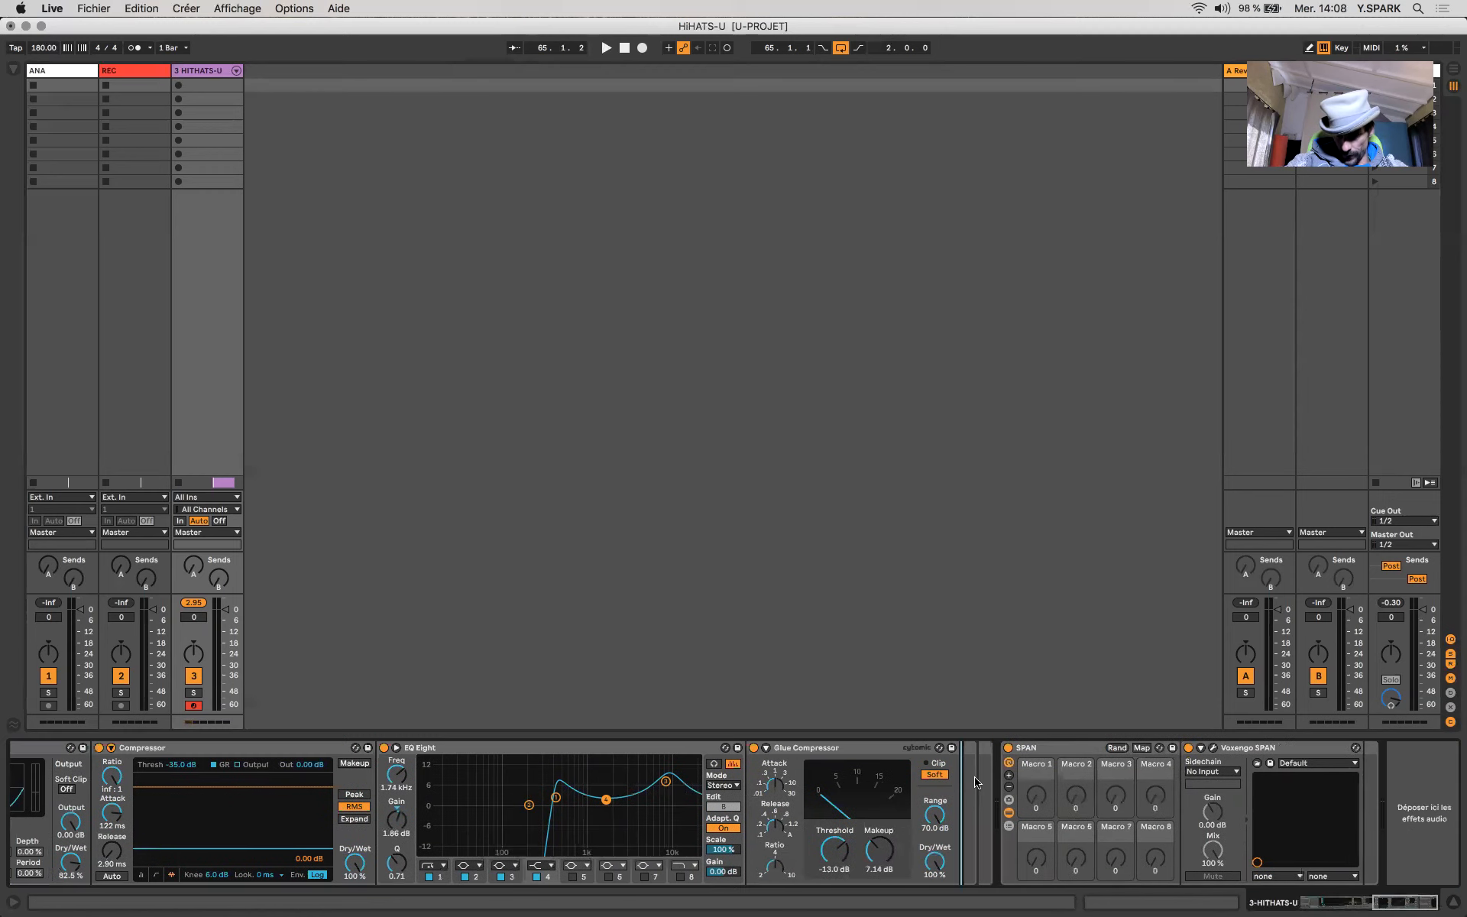
pyautogui.hscroll(-5, 980, 785)
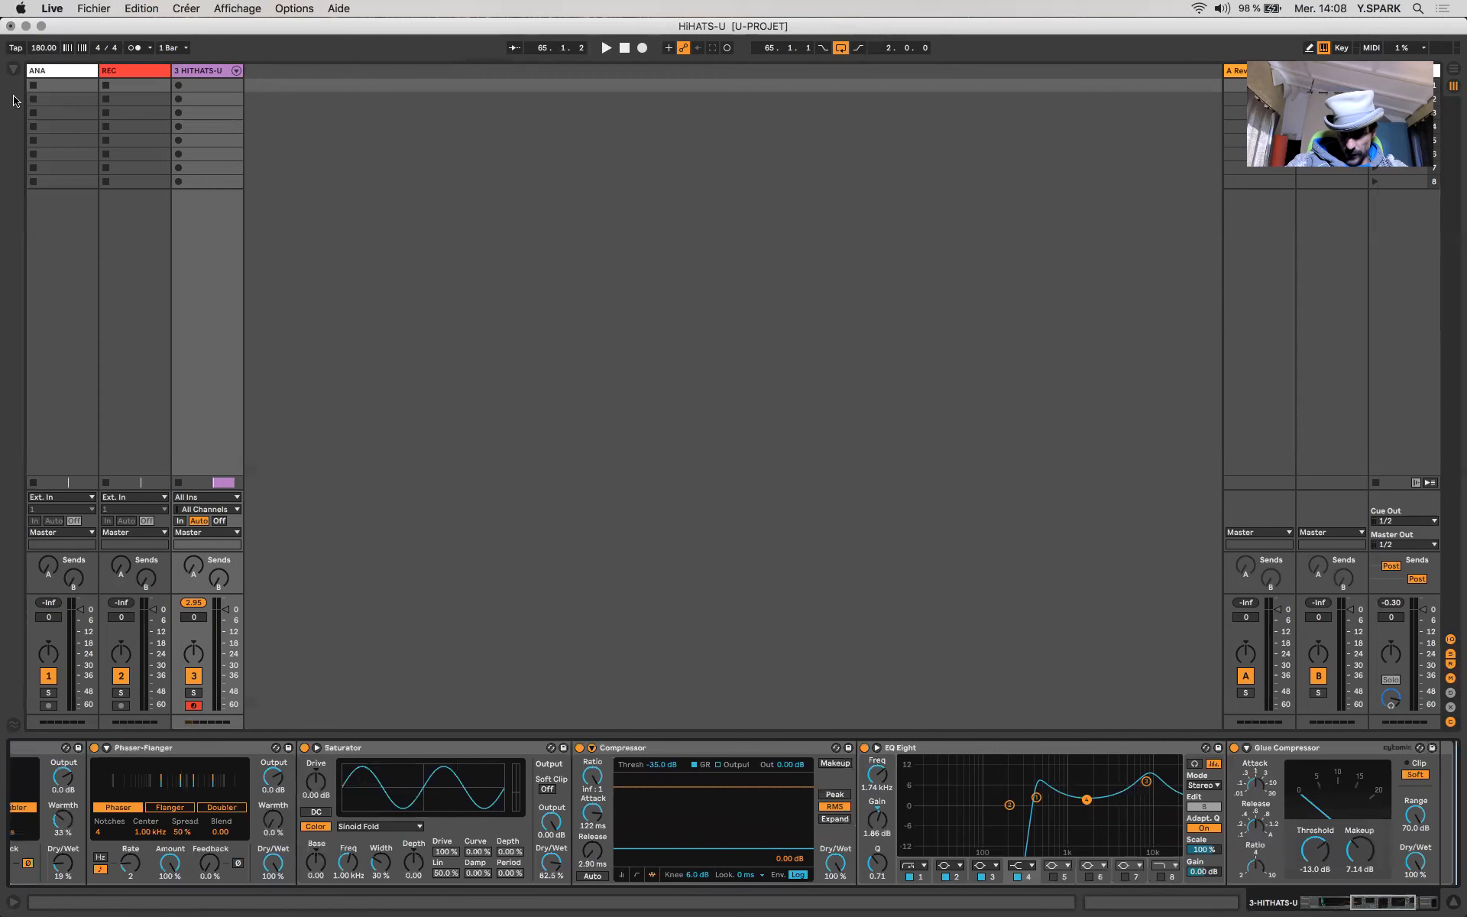
pyautogui.click(13, 68)
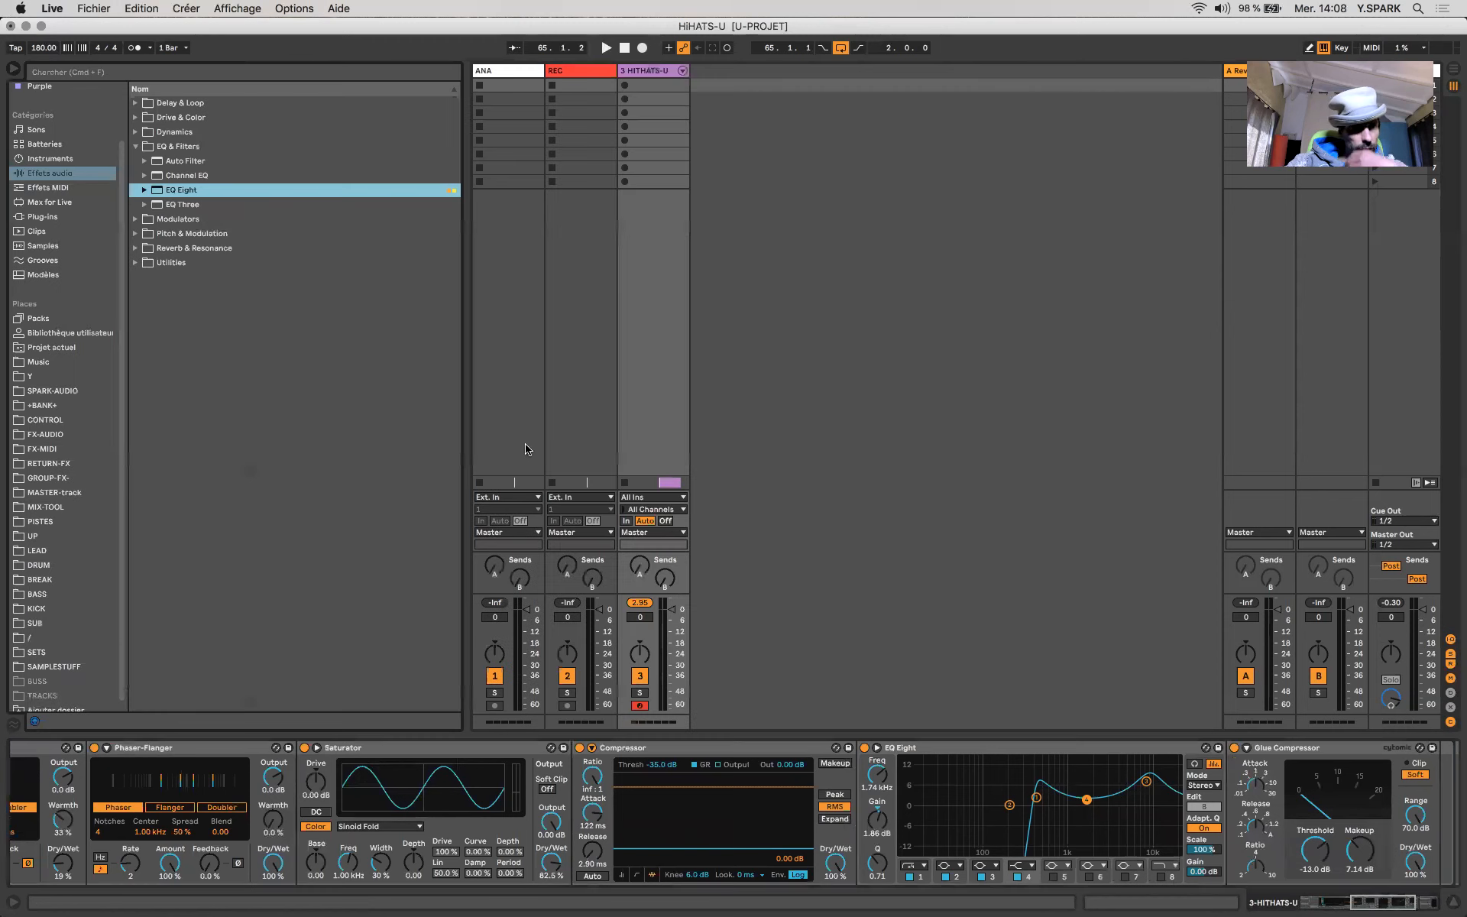
pyautogui.click(60, 216)
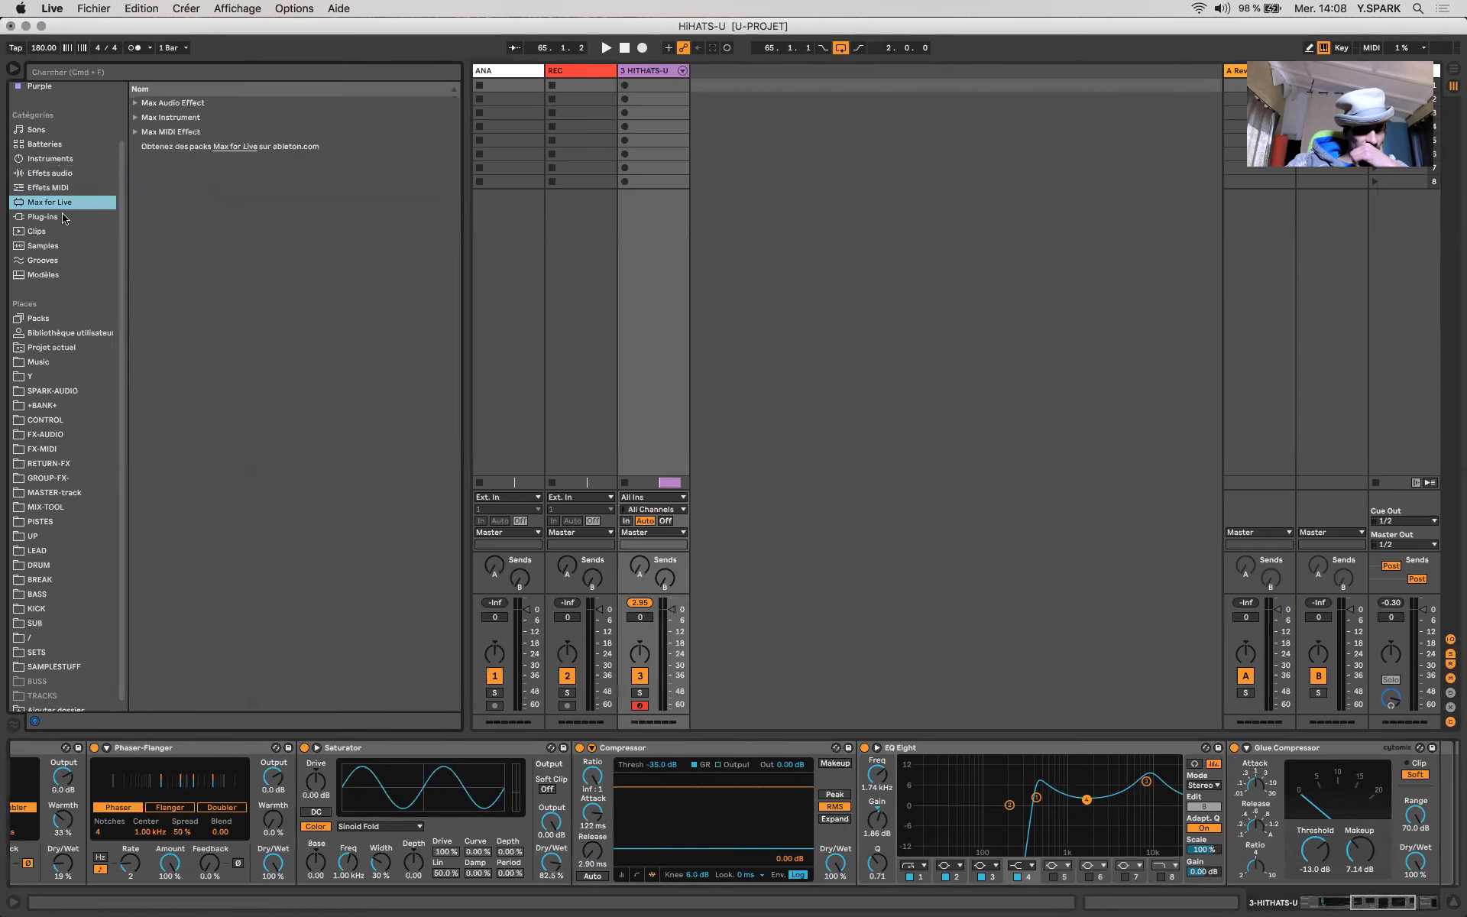
pyautogui.click(55, 173)
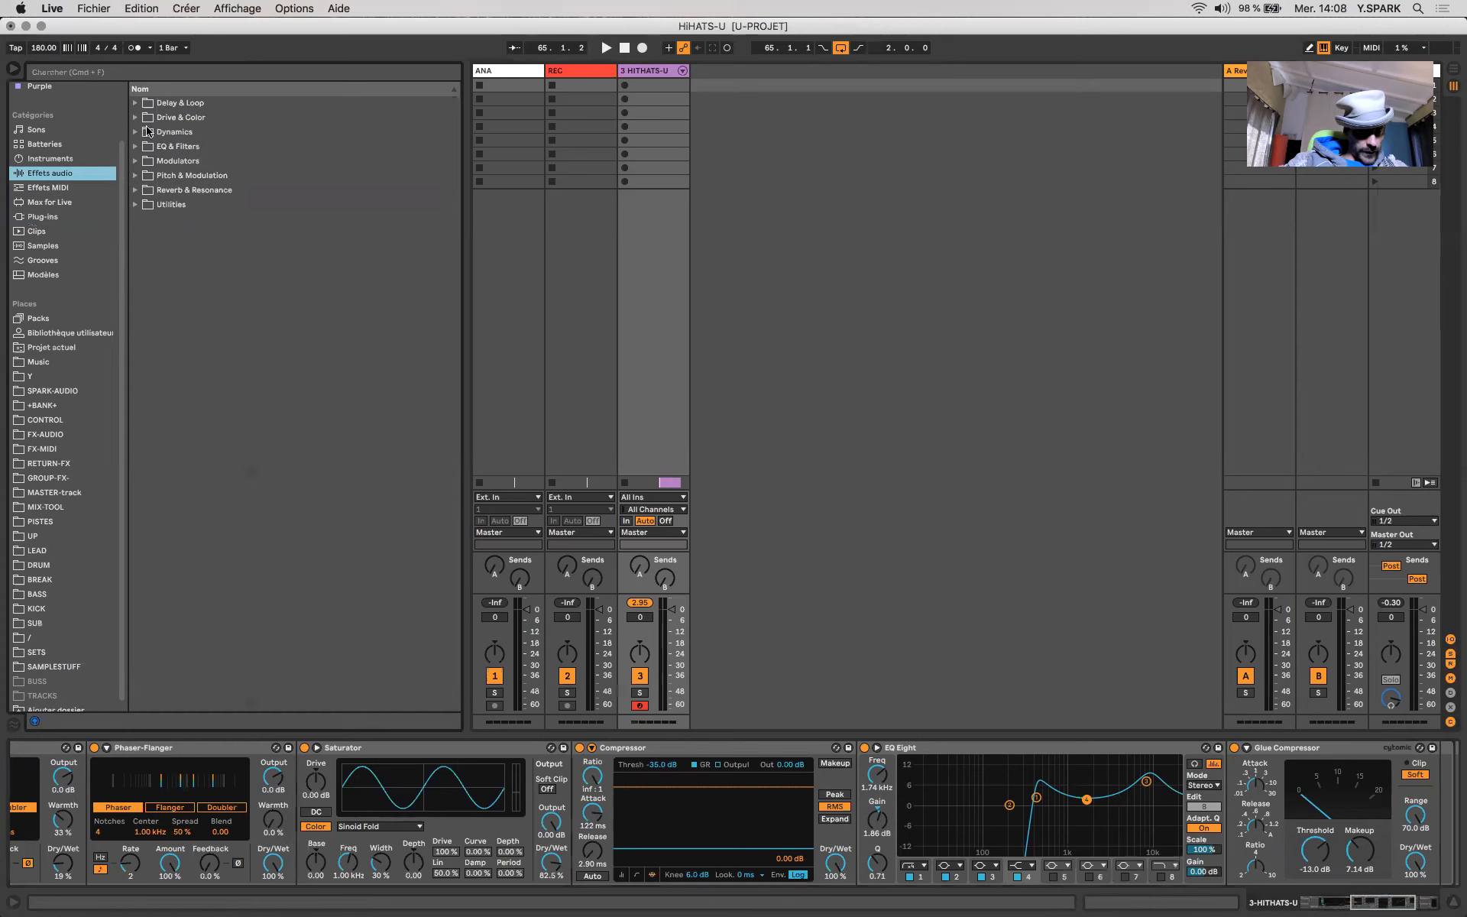
pyautogui.click(165, 132)
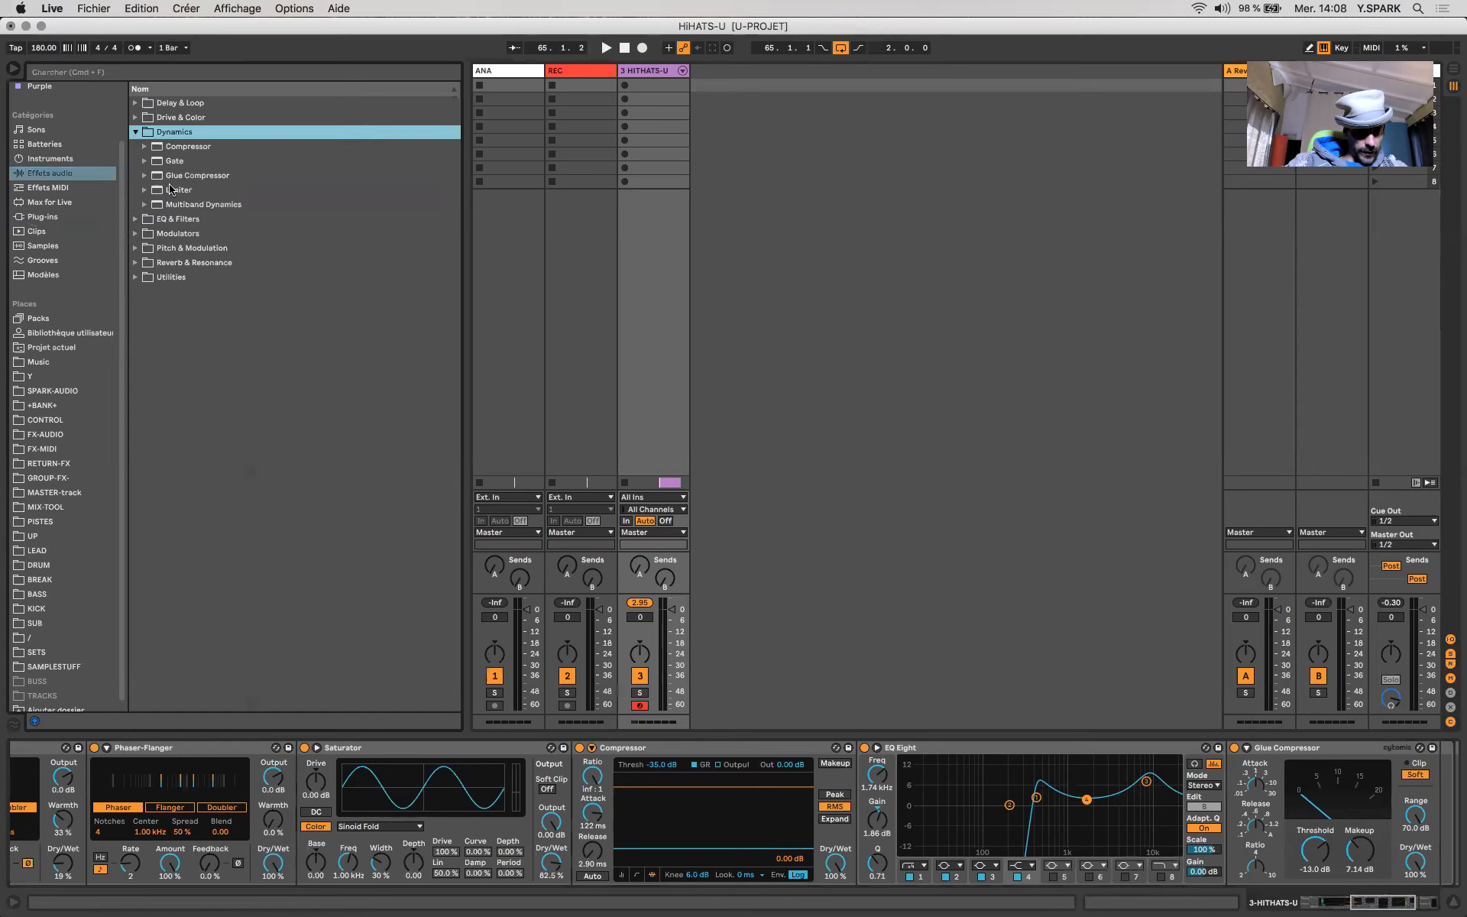
# - Collapse the 9TI-Switch pad's Phaser-Flangers, Saturator, Compressor, EQ Eight and Glue Compressor to free up space in the device chain
pyautogui.hscroll(-10, 1007, 828)
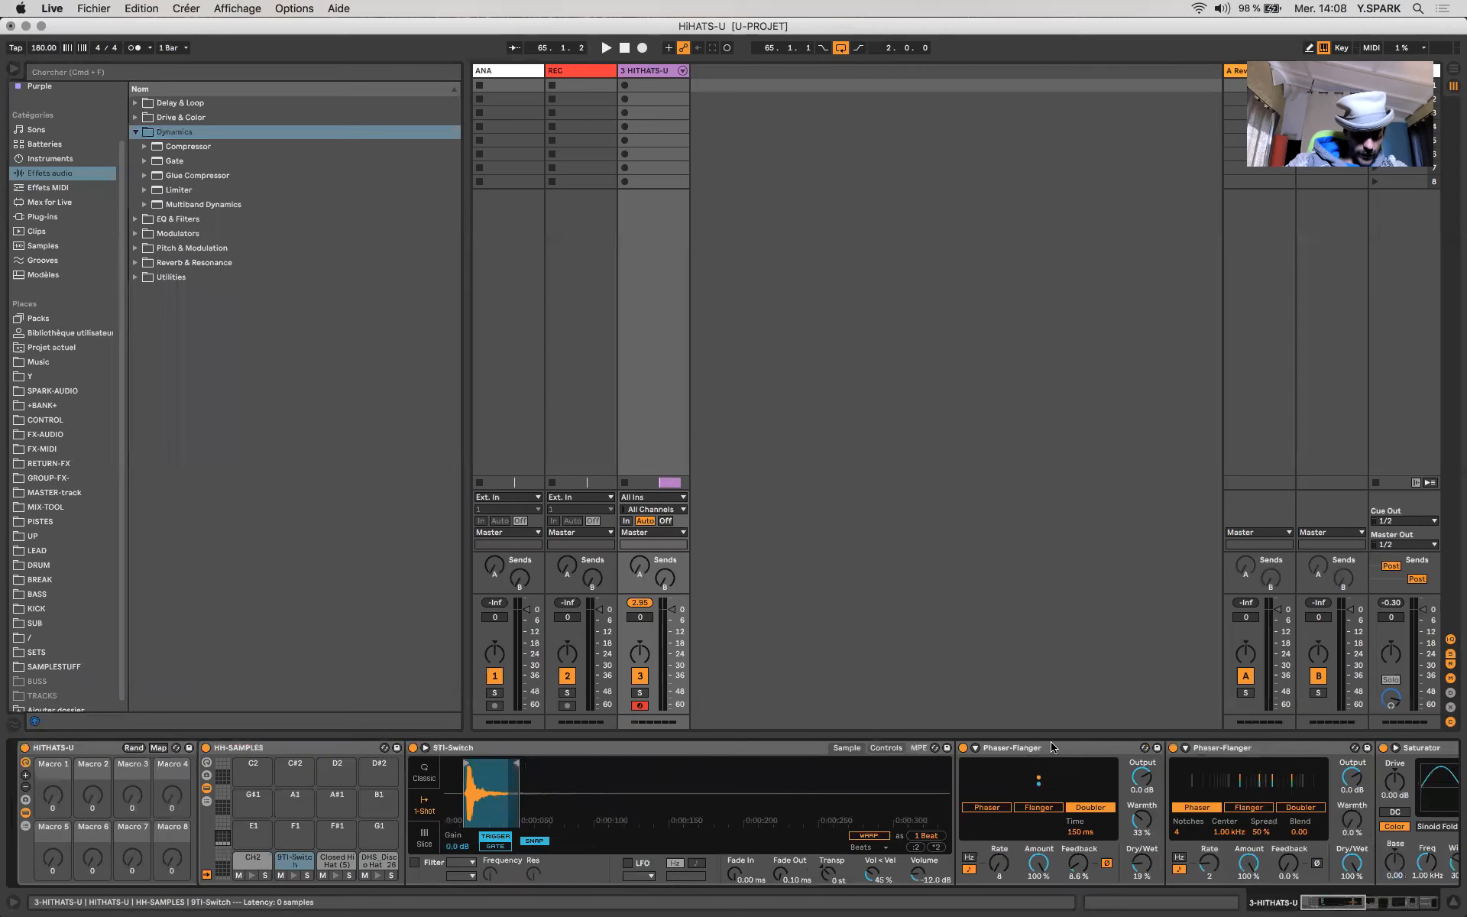
pyautogui.doubleClick(1052, 748)
pyautogui.doubleClick(1052, 747)
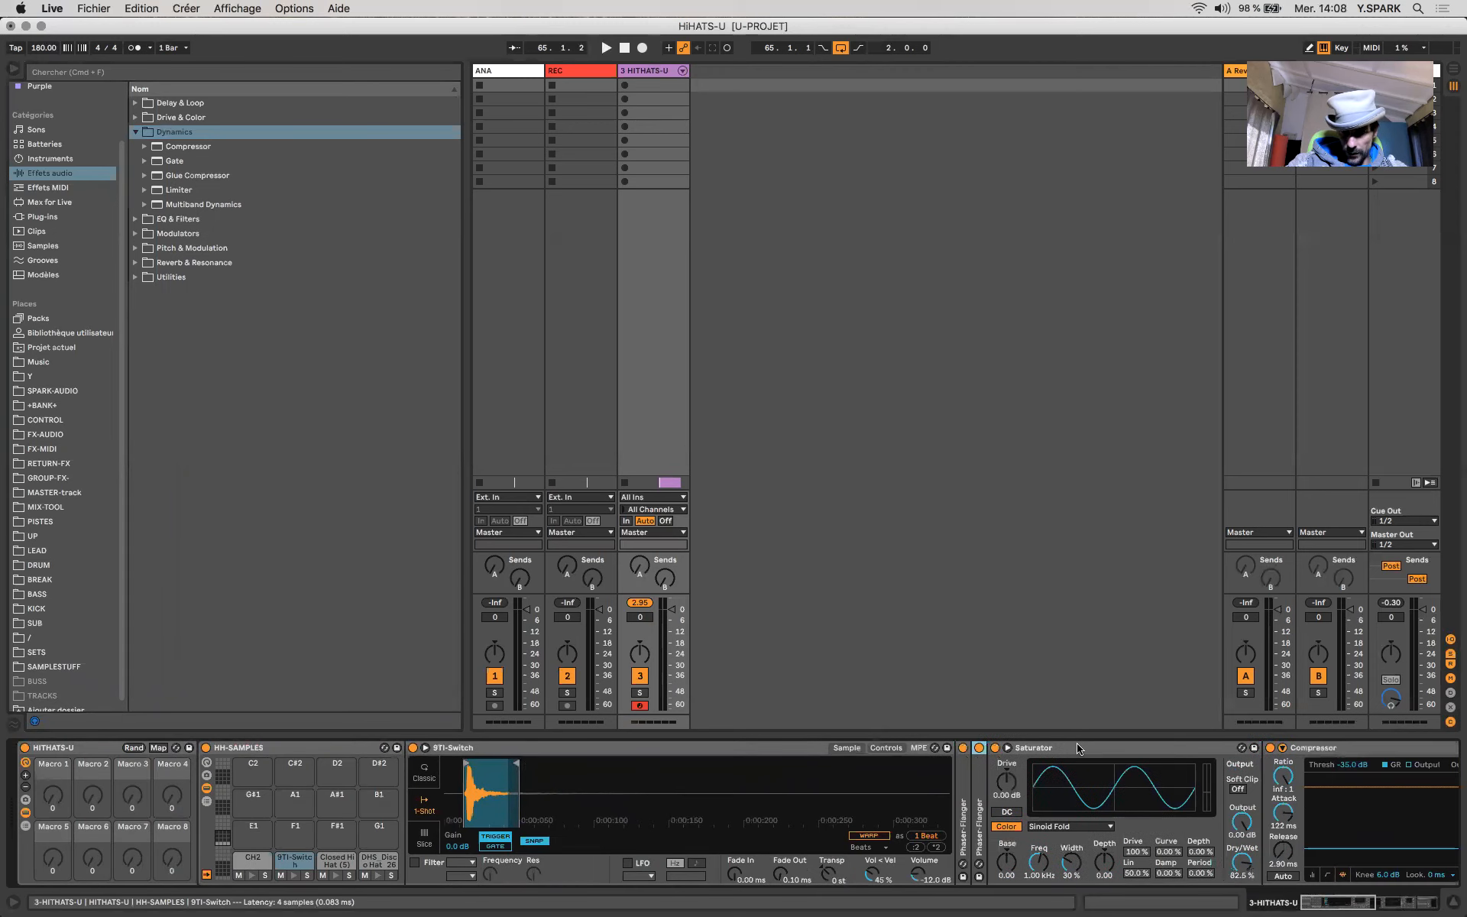
pyautogui.doubleClick(1058, 748)
pyautogui.click(1066, 748)
pyautogui.doubleClick(1066, 748)
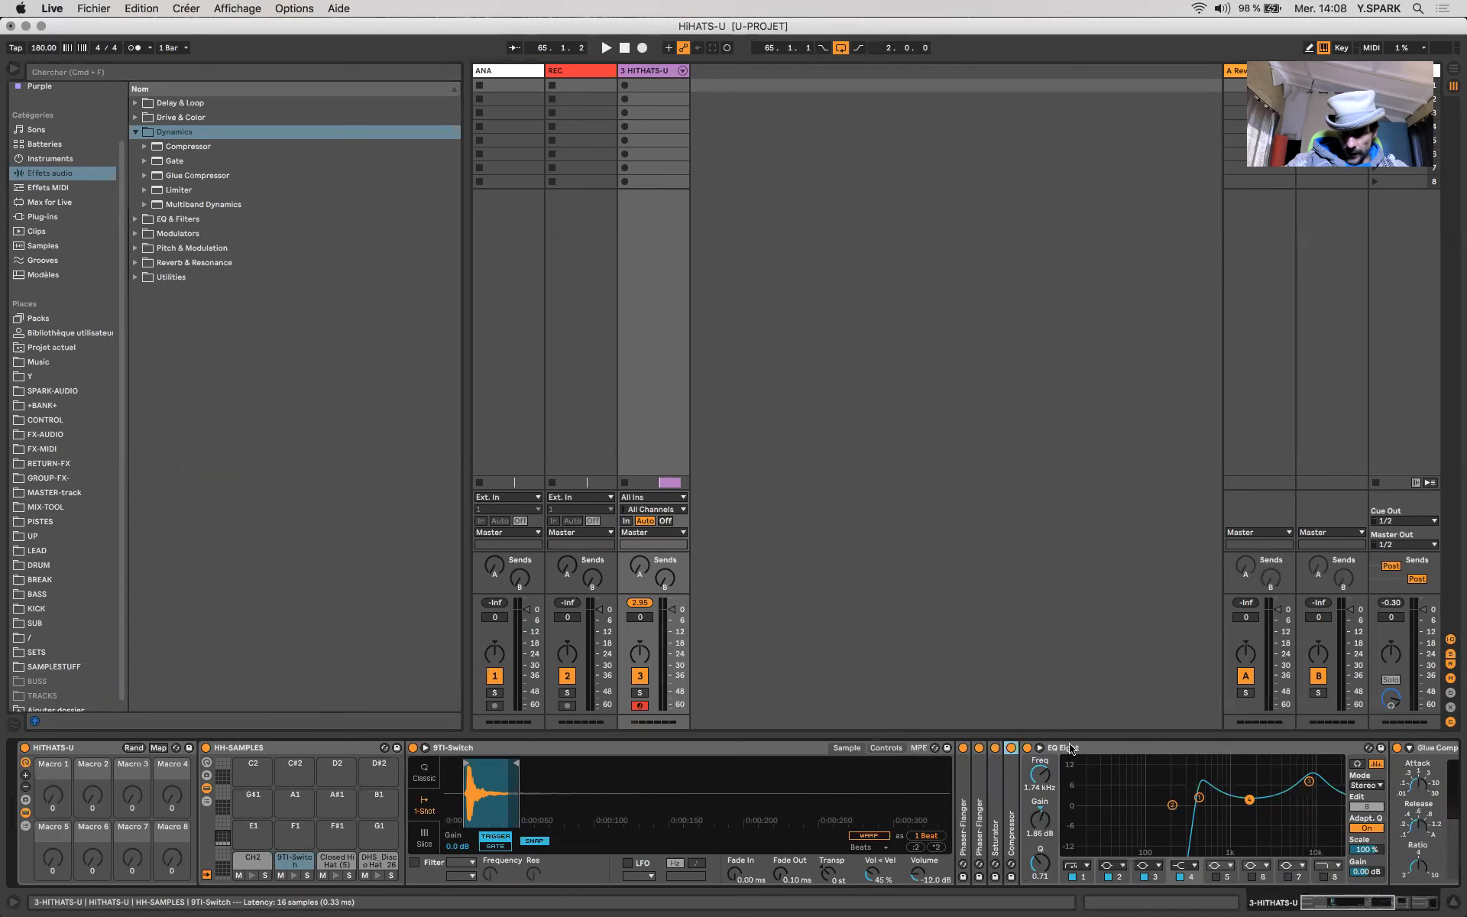
pyautogui.doubleClick(1071, 749)
pyautogui.doubleClick(1072, 749)
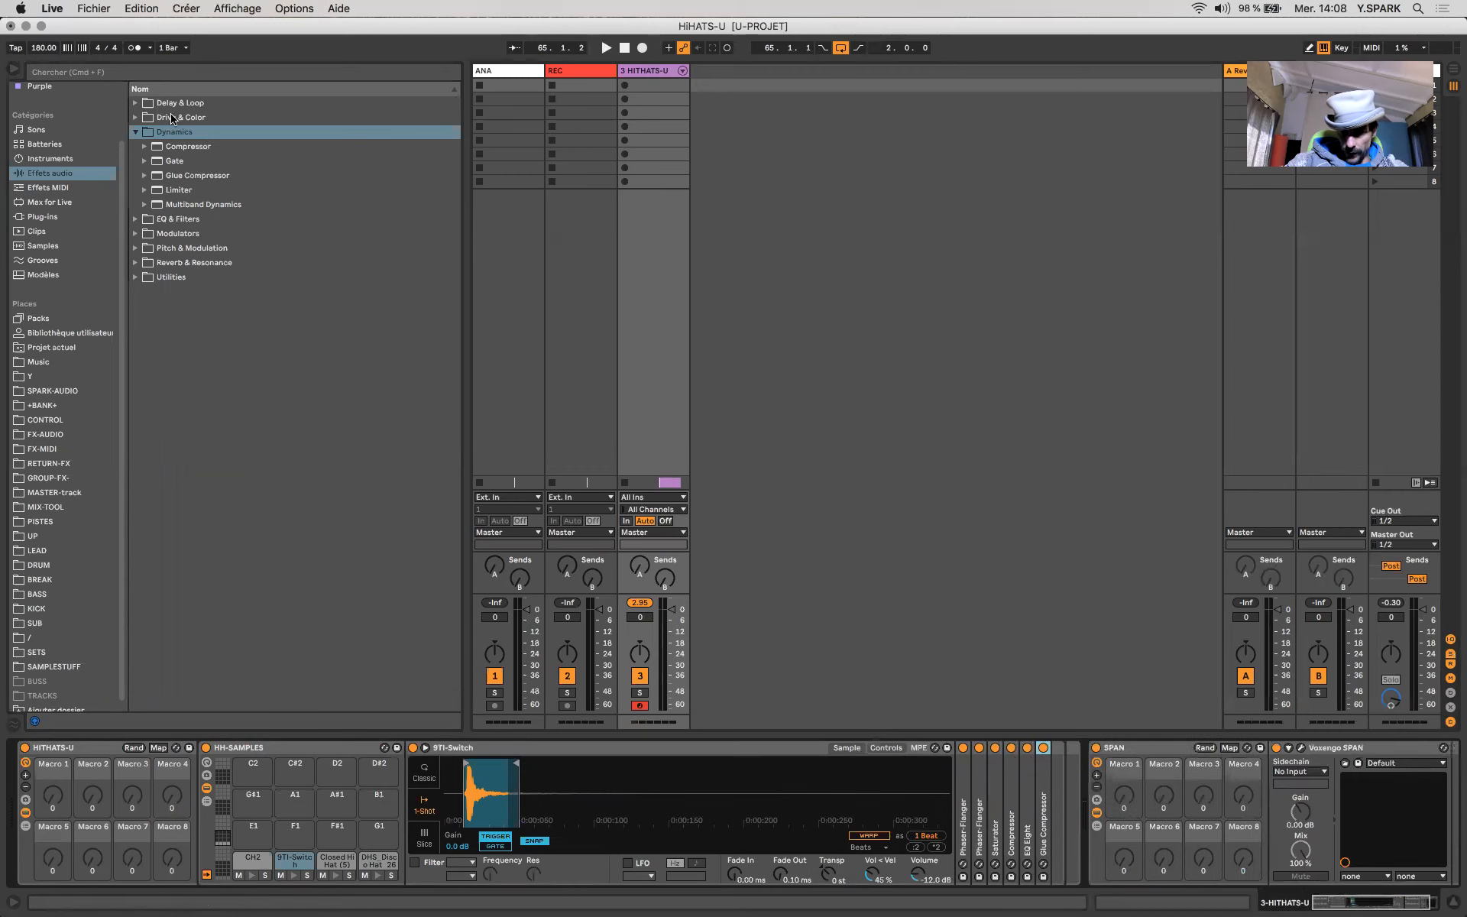
# - Add a Glue Compressor after the HH-SAMPLES rack and set Threshold to -6.35 dB, Soft clipping on and Makeup to 3.97 dB during playback
pyautogui.moveTo(180, 179); pyautogui.dragTo(1068, 833)
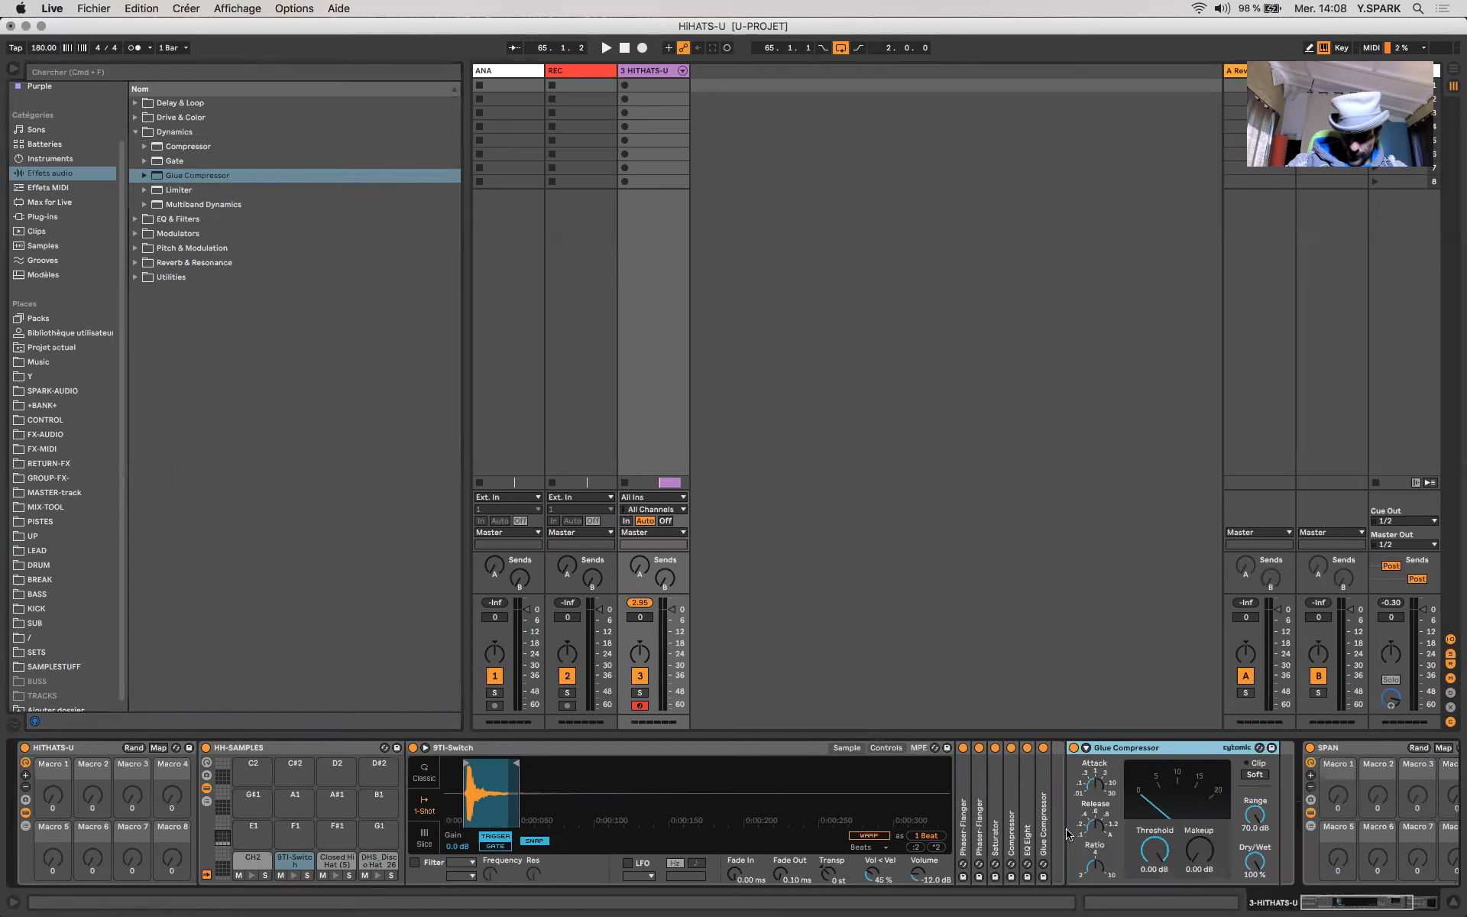
pyautogui.press('space')
pyautogui.moveTo(1156, 848)
pyautogui.mouseDown()
pyautogui.moveTo(1156, 909)
pyautogui.moveTo(1156, 848)
pyautogui.moveTo(1156, 861)
pyautogui.mouseUp()
pyautogui.press('space')
pyautogui.press('space')
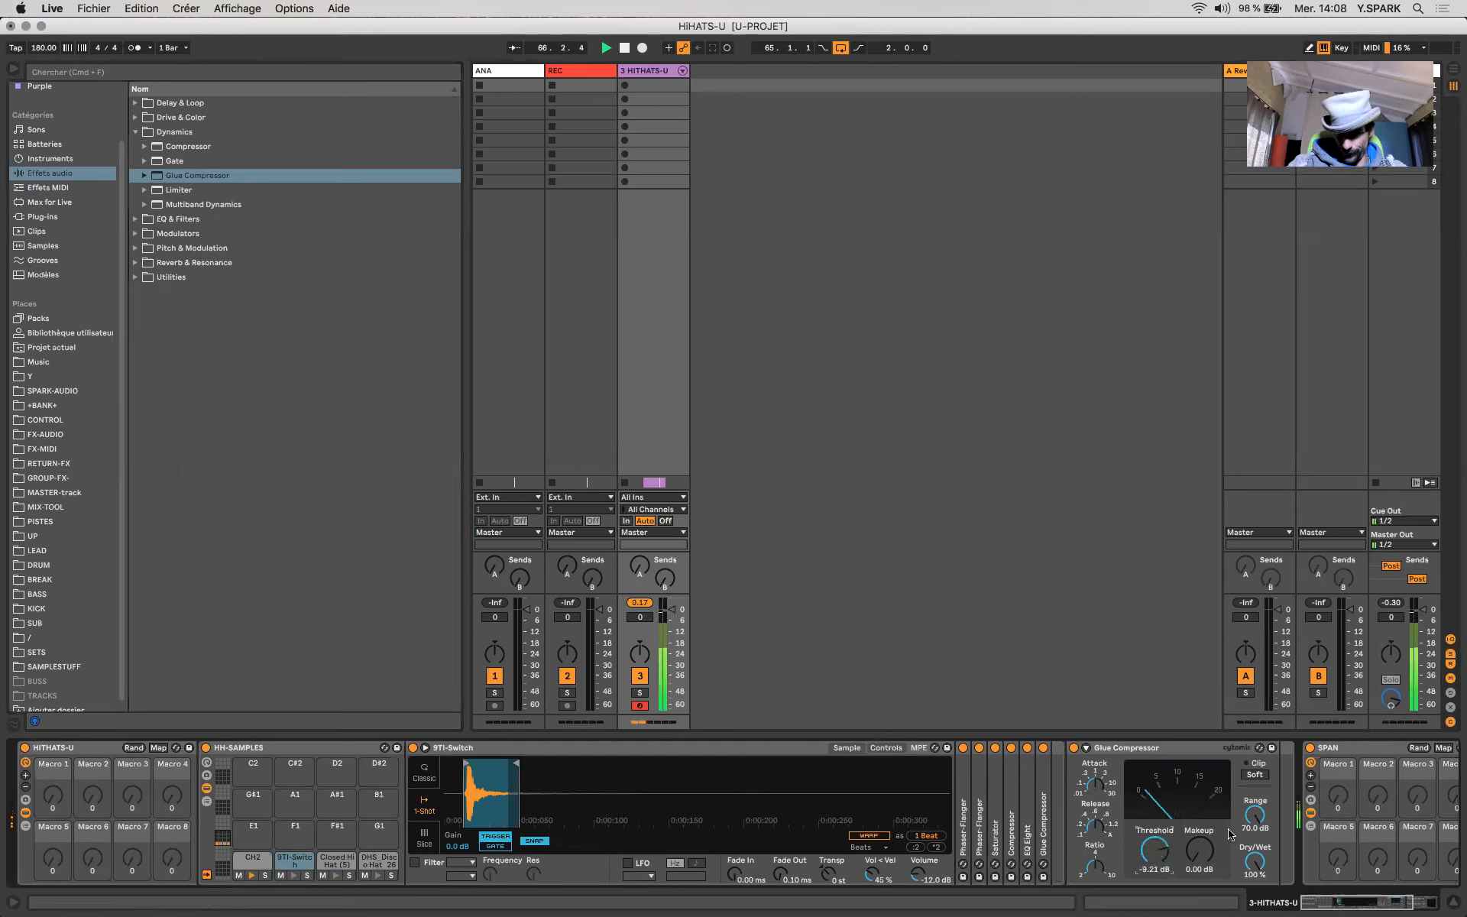
pyautogui.click(1254, 775)
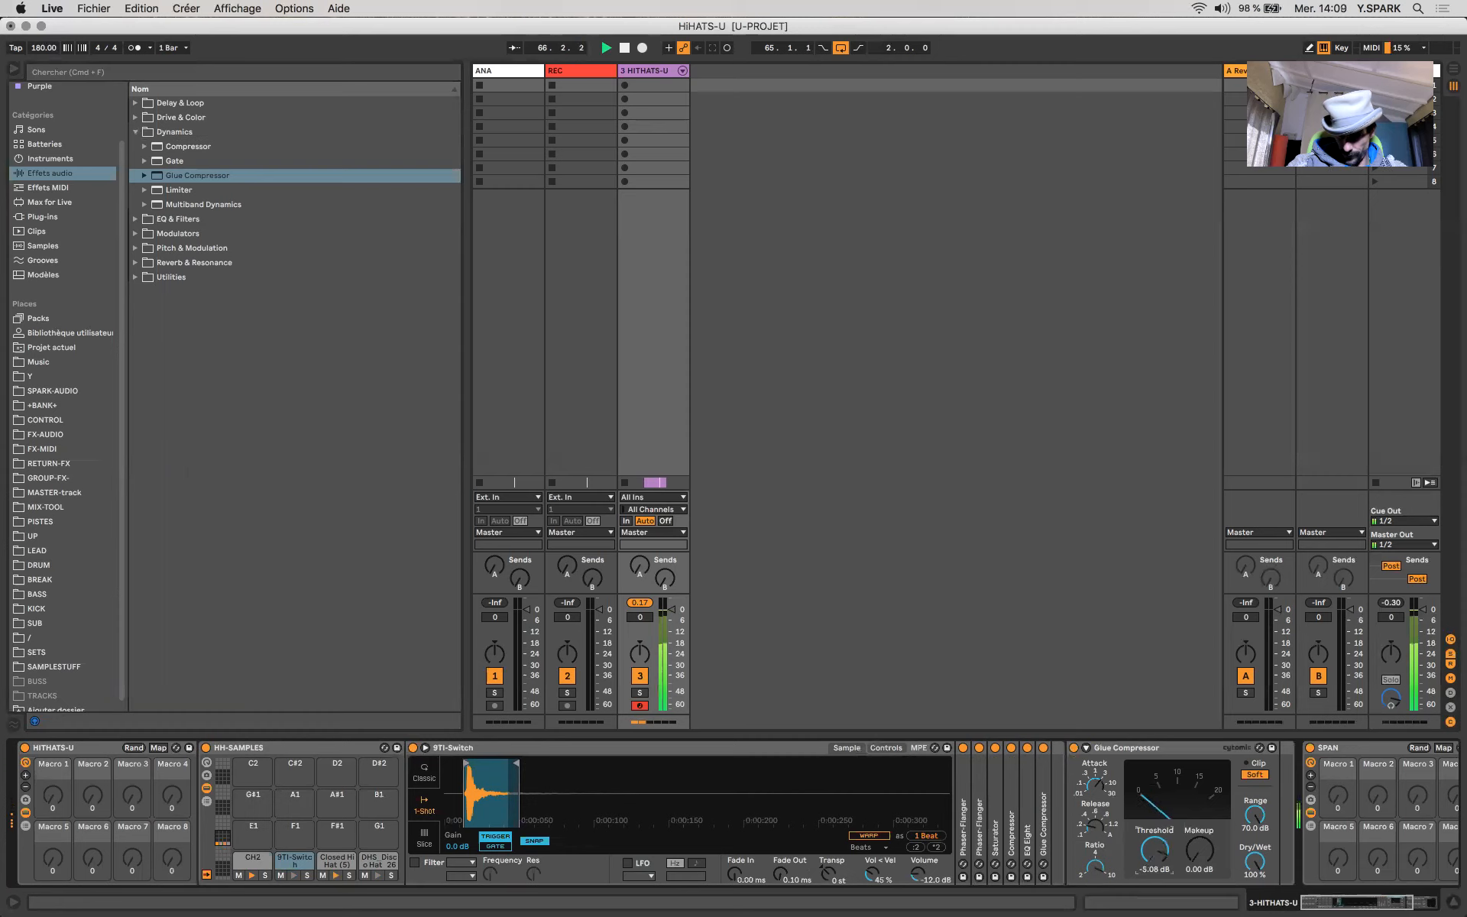
pyautogui.moveTo(1200, 850)
pyautogui.mouseDown()
pyautogui.moveTo(1200, 808)
pyautogui.moveTo(1204, 861)
pyautogui.mouseUp()
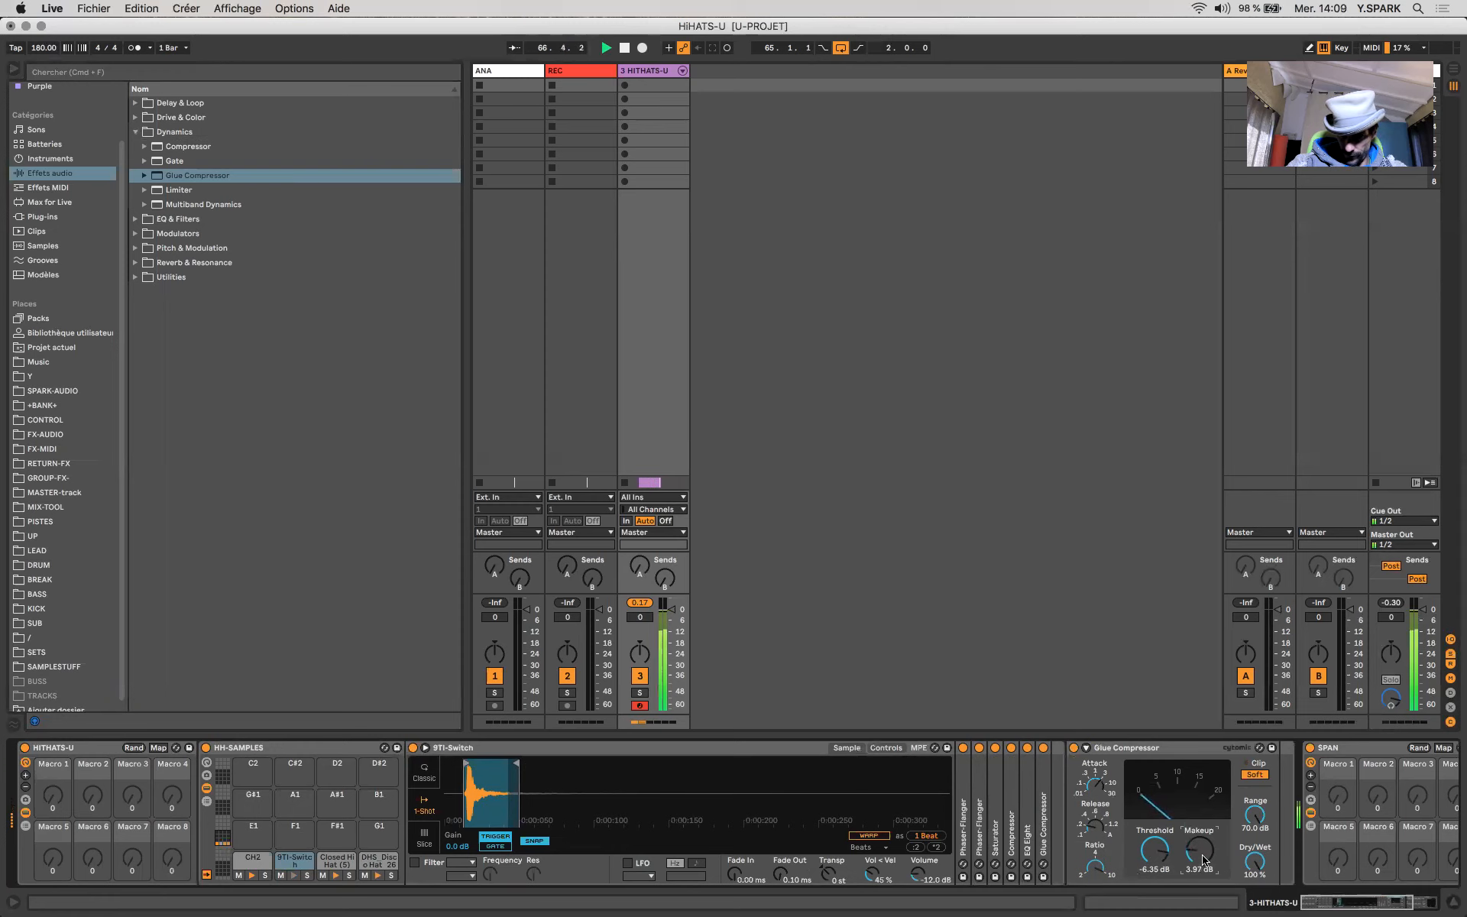
# - Open the Voxengo SPAN analyzer and play the loop to examine the hi-hats' spectrum and levels
pyautogui.hscroll(5, 1205, 810)
pyautogui.click(1208, 749)
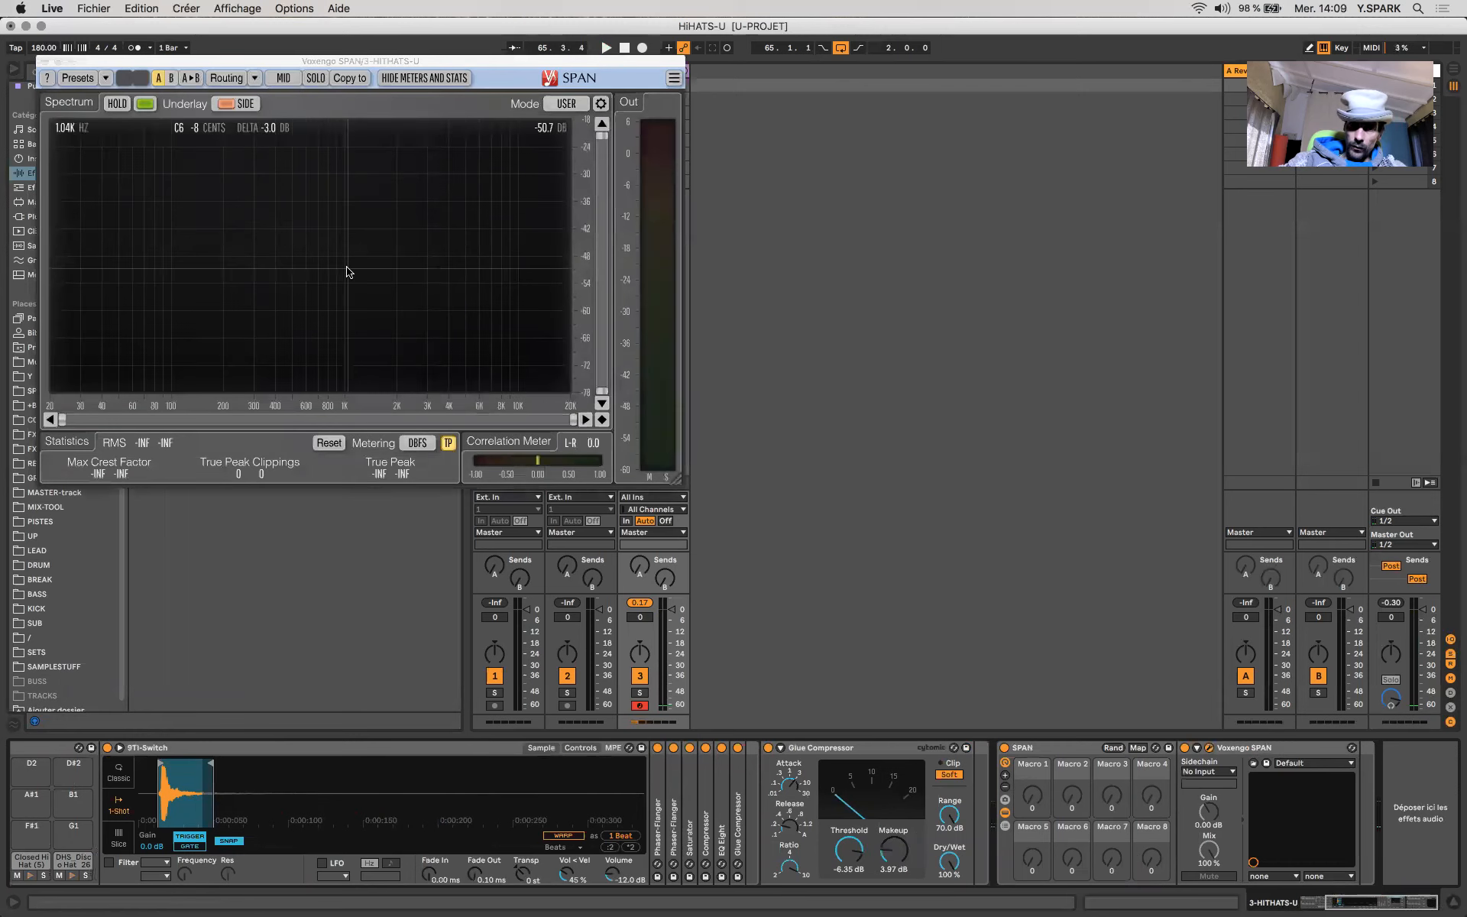
pyautogui.press('space')
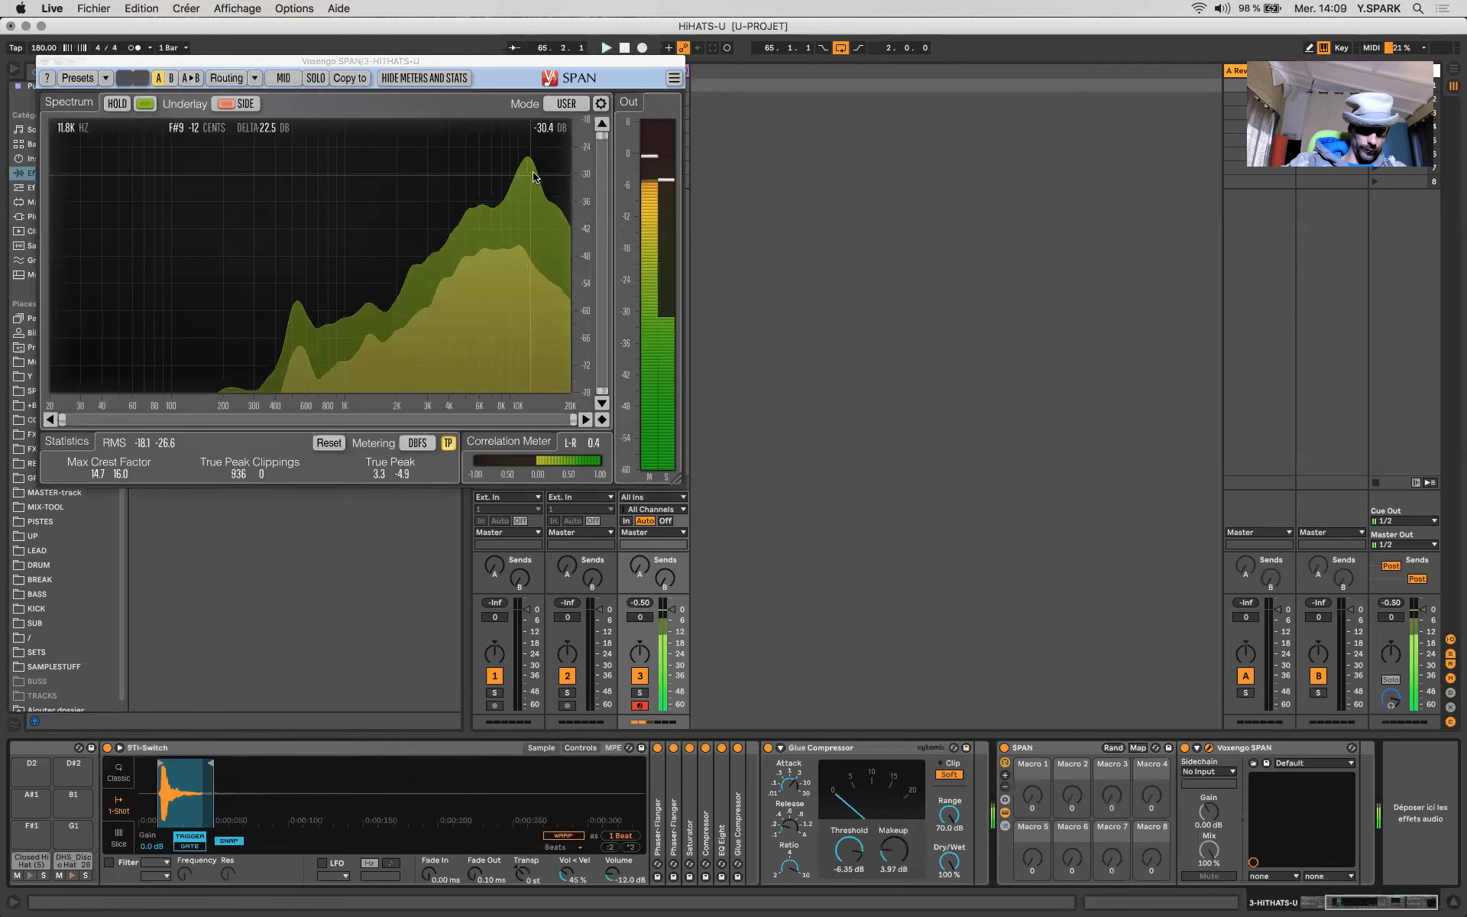
pyautogui.press('space')
# - Solo the CH2 pad during playback to examine its spectrum alone in SPAN, and unsolo it again
pyautogui.hscroll(-1, 167, 823)
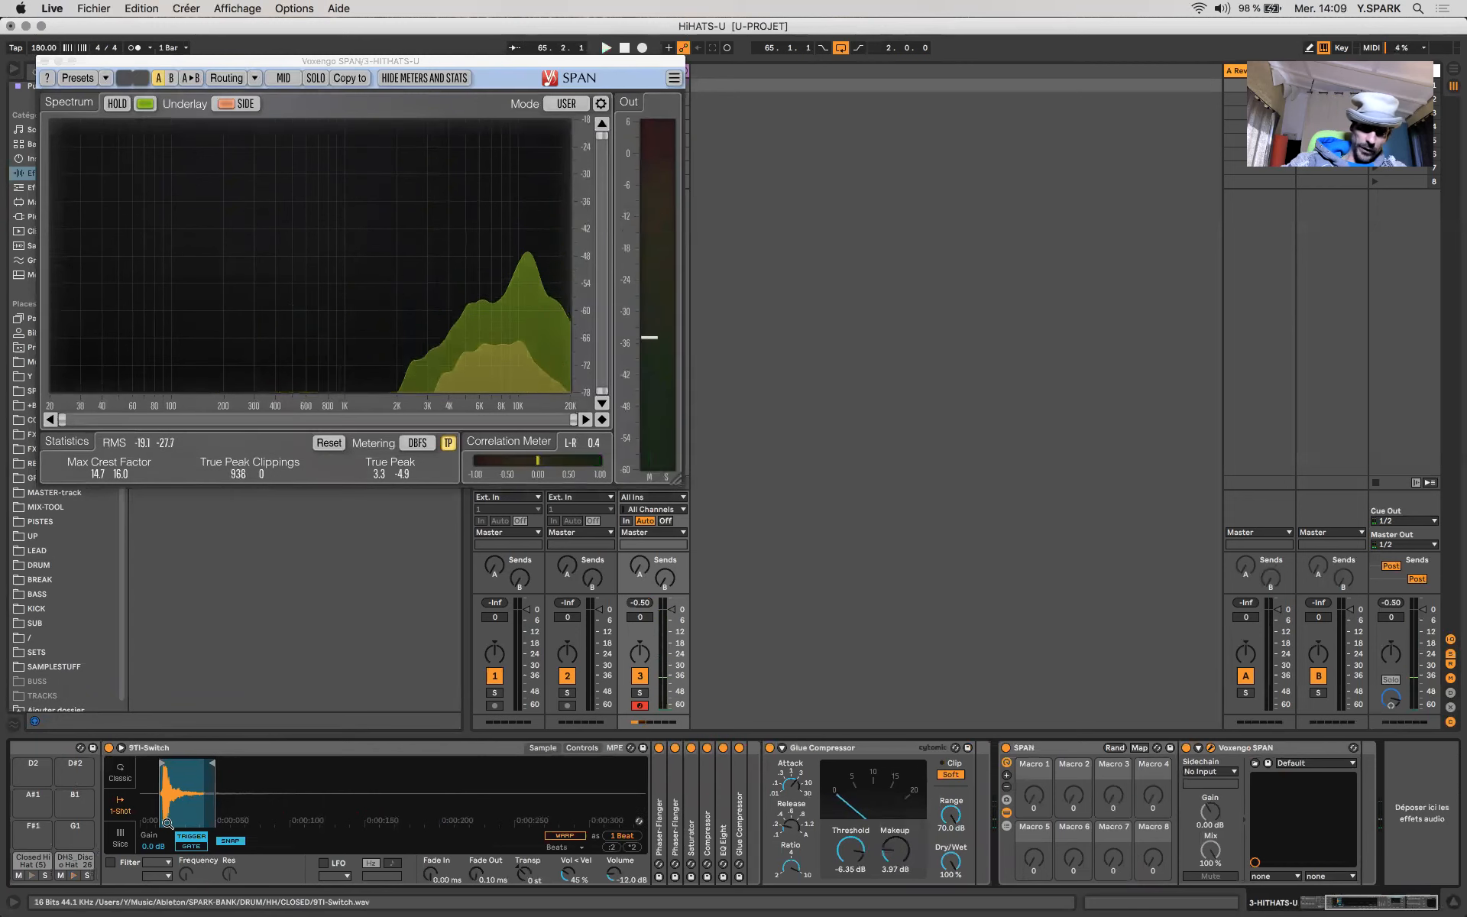
pyautogui.hscroll(-3, 168, 823)
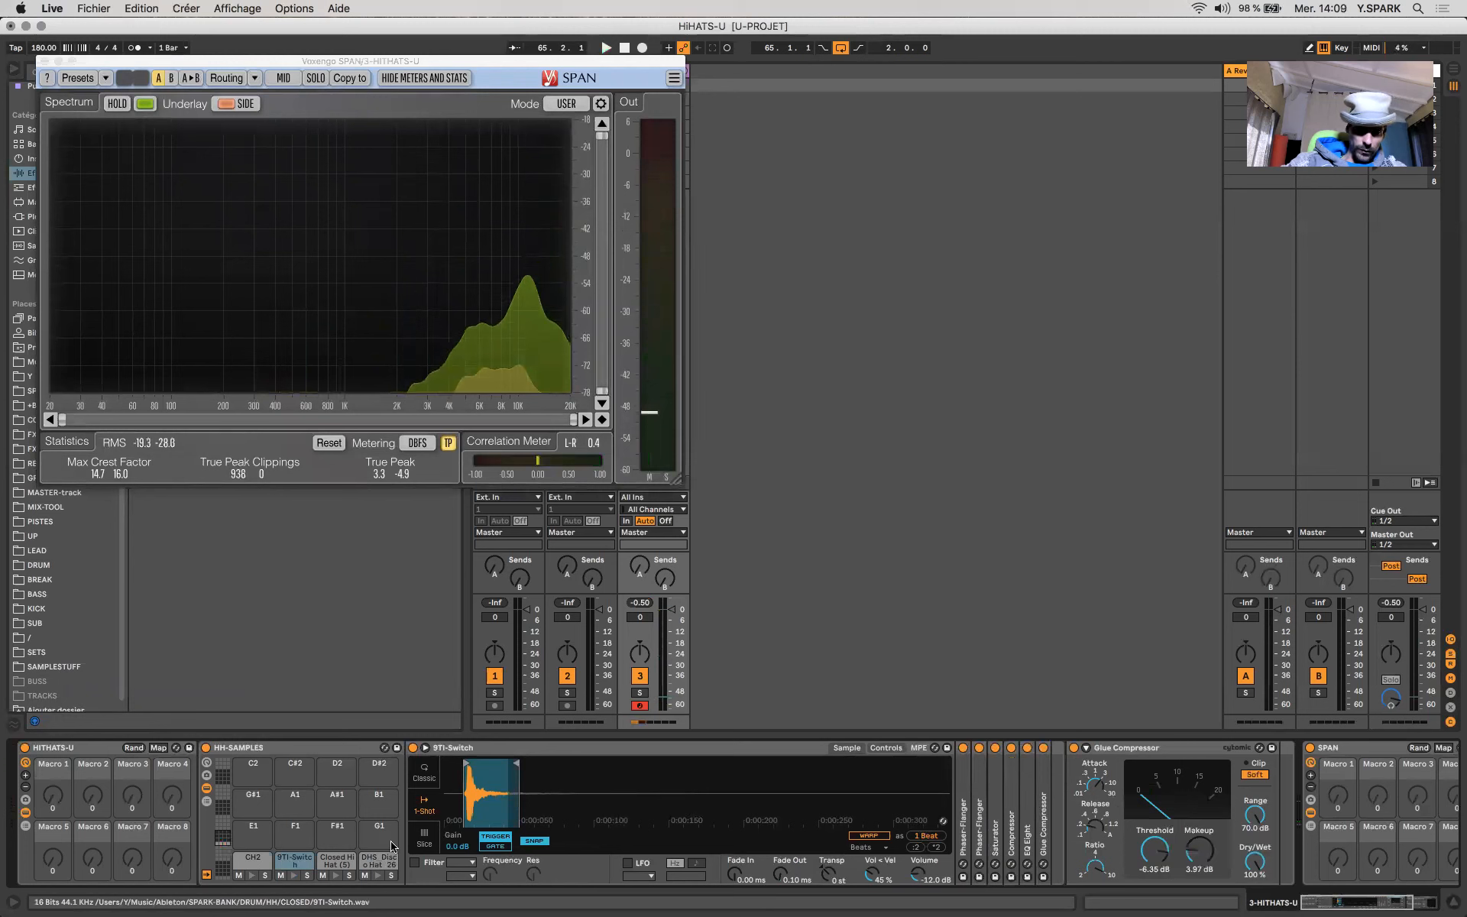
pyautogui.click(264, 876)
pyautogui.press('space')
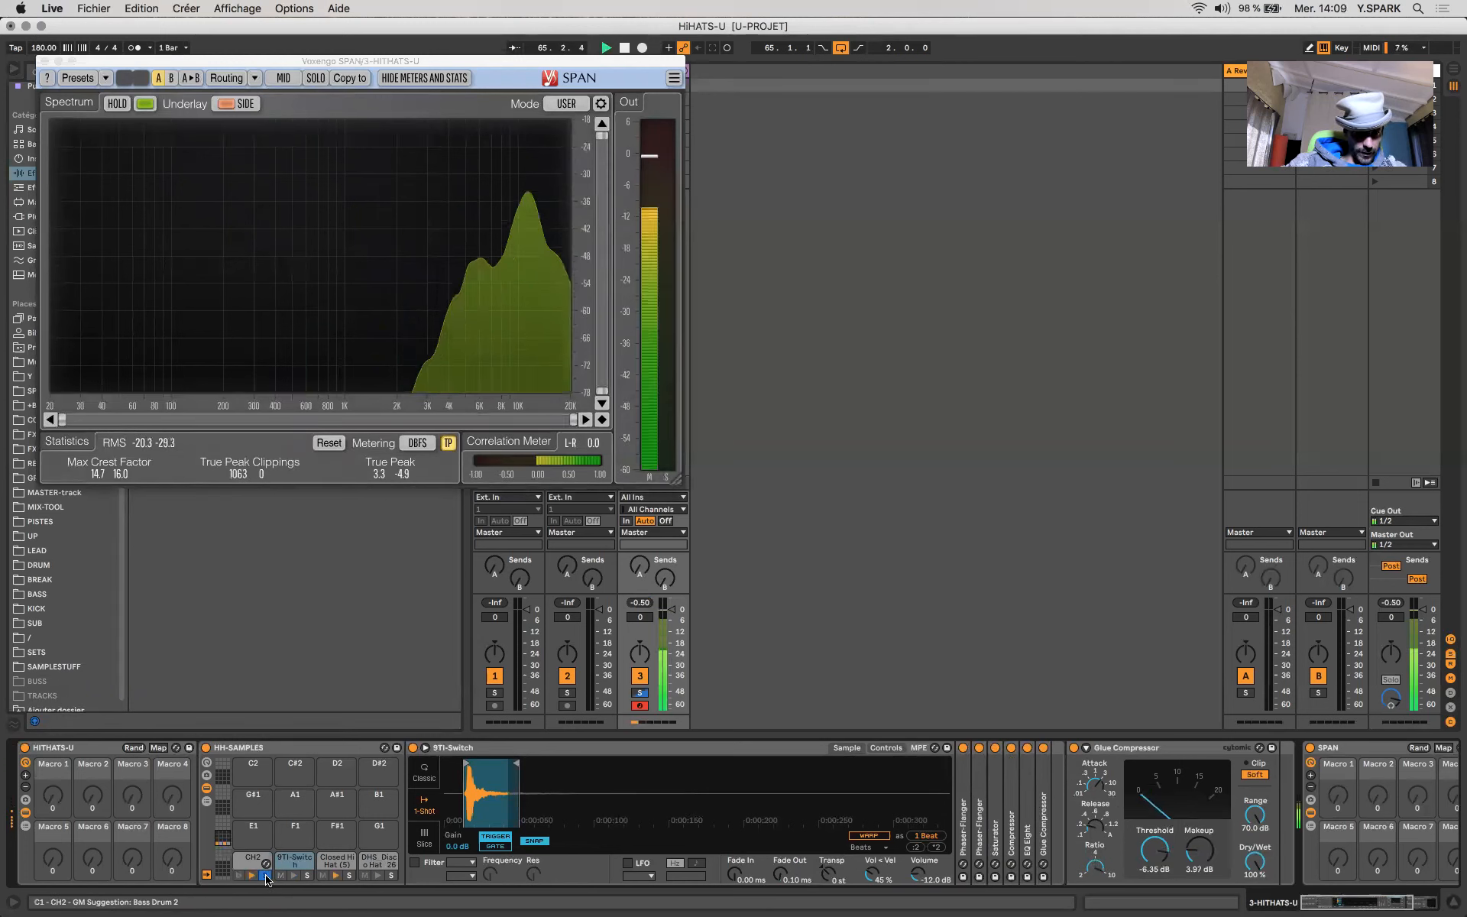
pyautogui.click(264, 875)
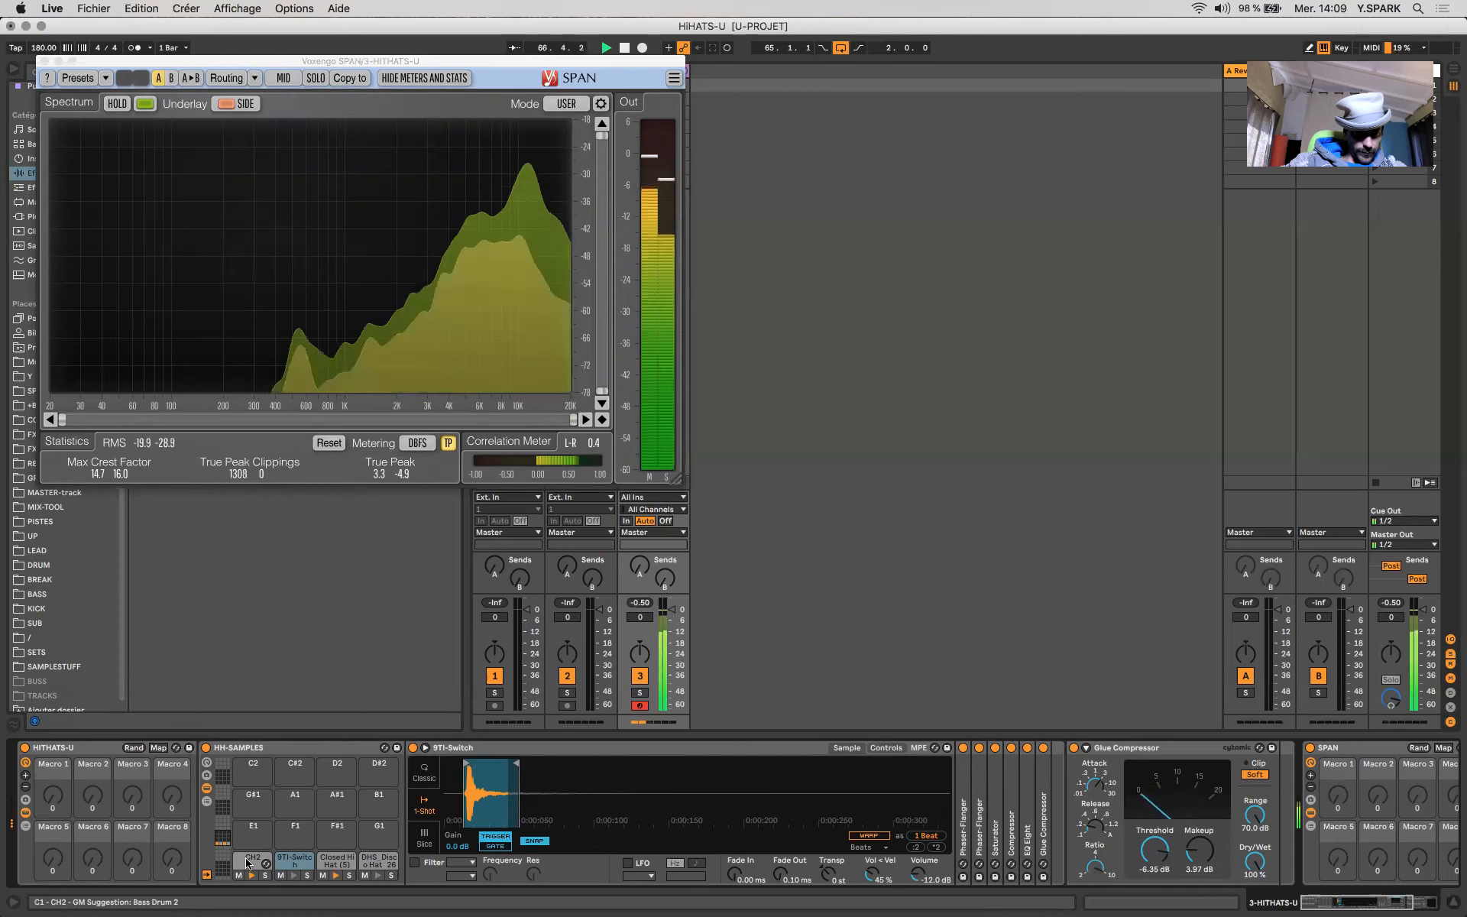
# - In the CH2 pad's EQ Eight, move a bell band to 12.4 kHz at -2.36 dB and enable band 8 as an 18.0 kHz high cut
pyautogui.click(246, 864)
pyautogui.press('space')
pyautogui.hscroll(10, 952, 852)
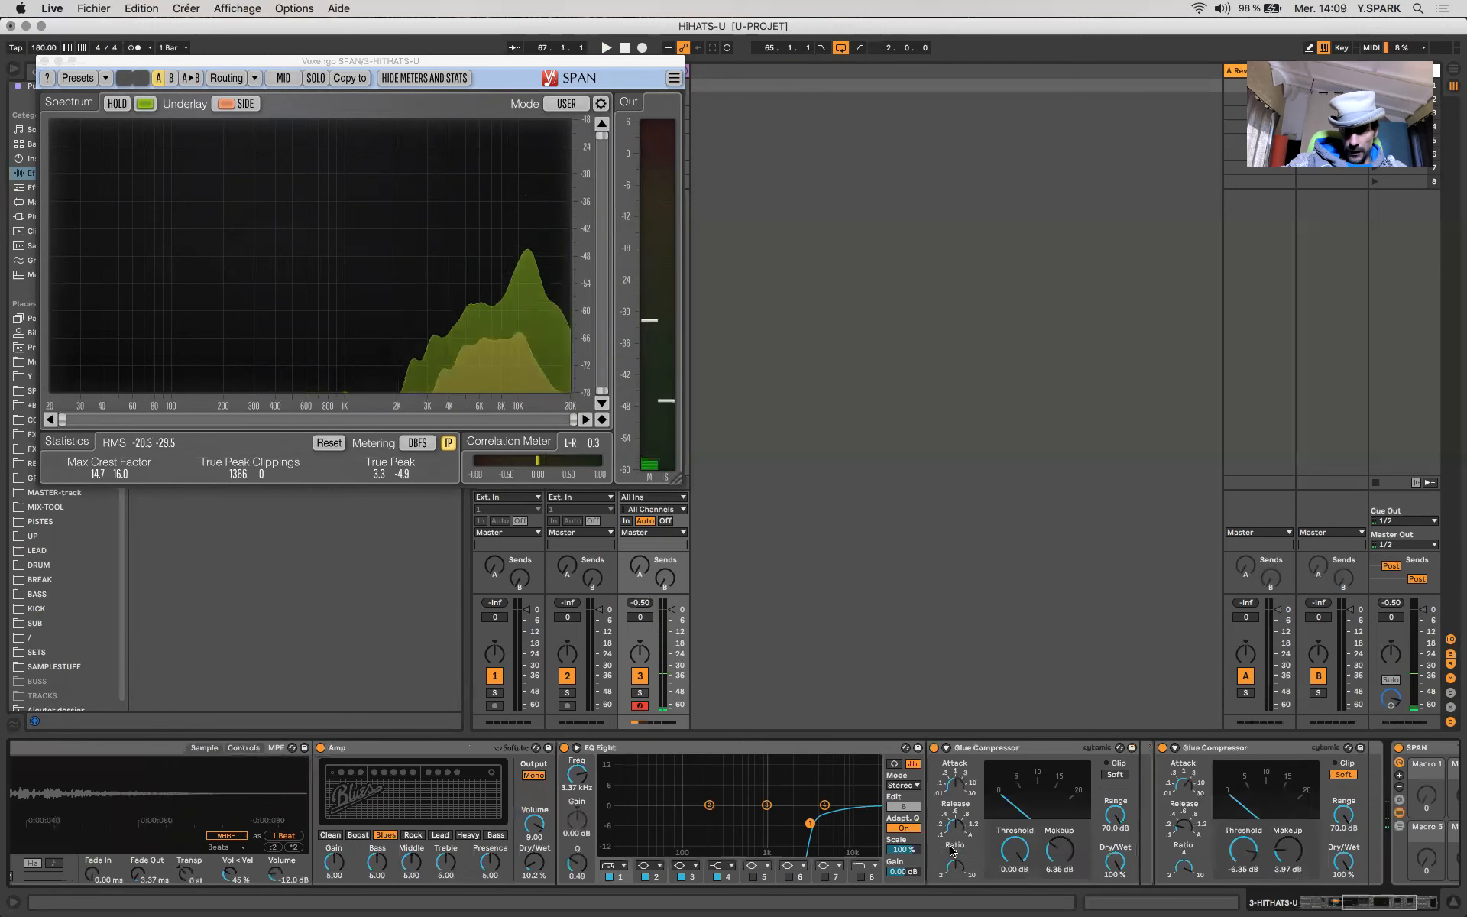
pyautogui.hscroll(5, 953, 852)
pyautogui.press('space')
pyautogui.moveTo(600, 805); pyautogui.dragTo(691, 812)
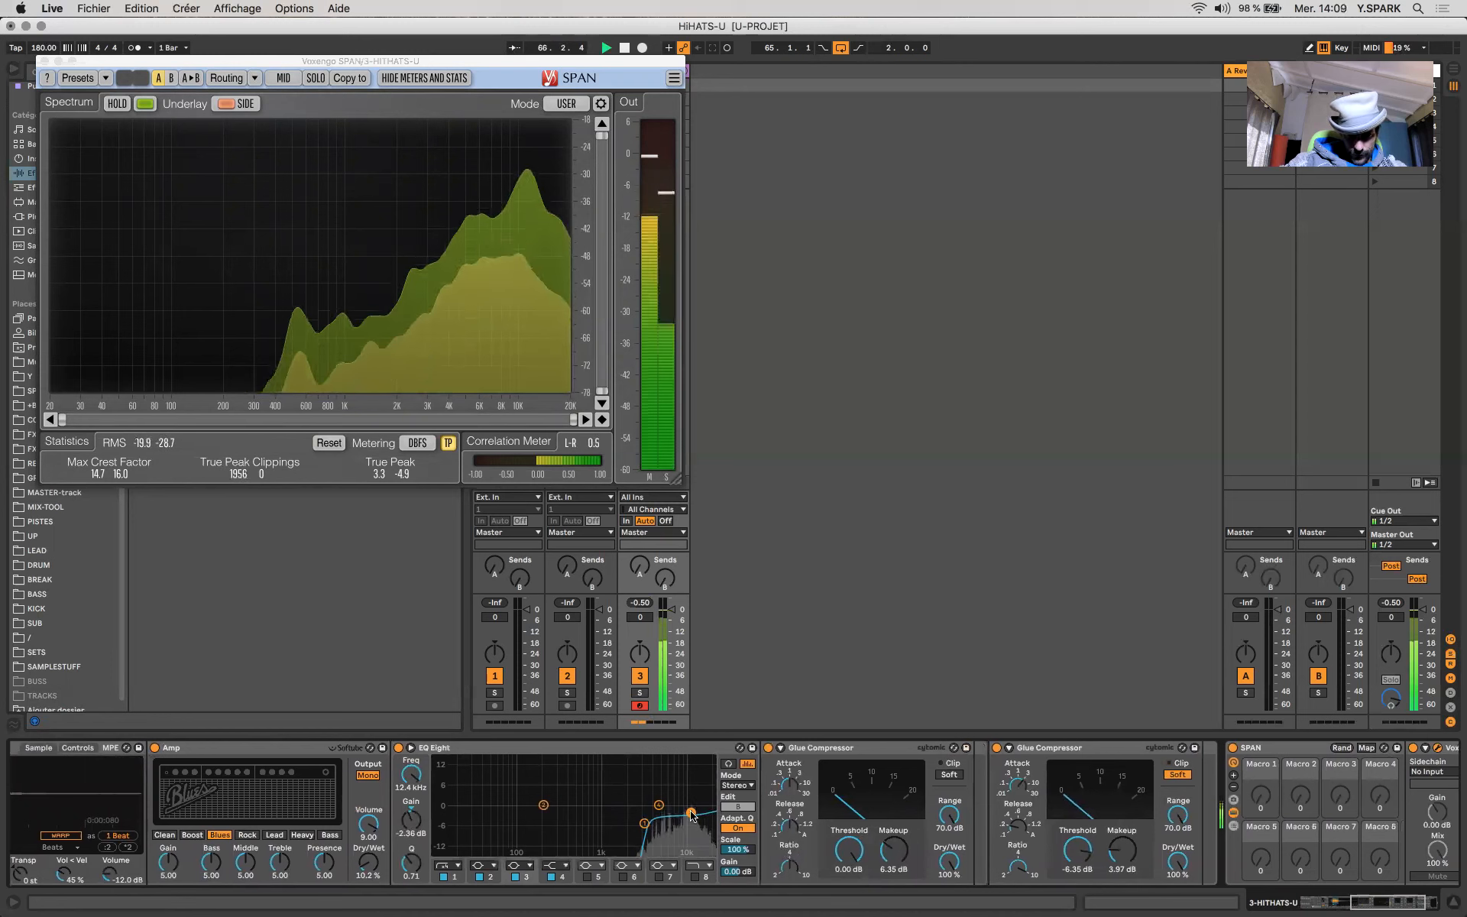
pyautogui.click(695, 876)
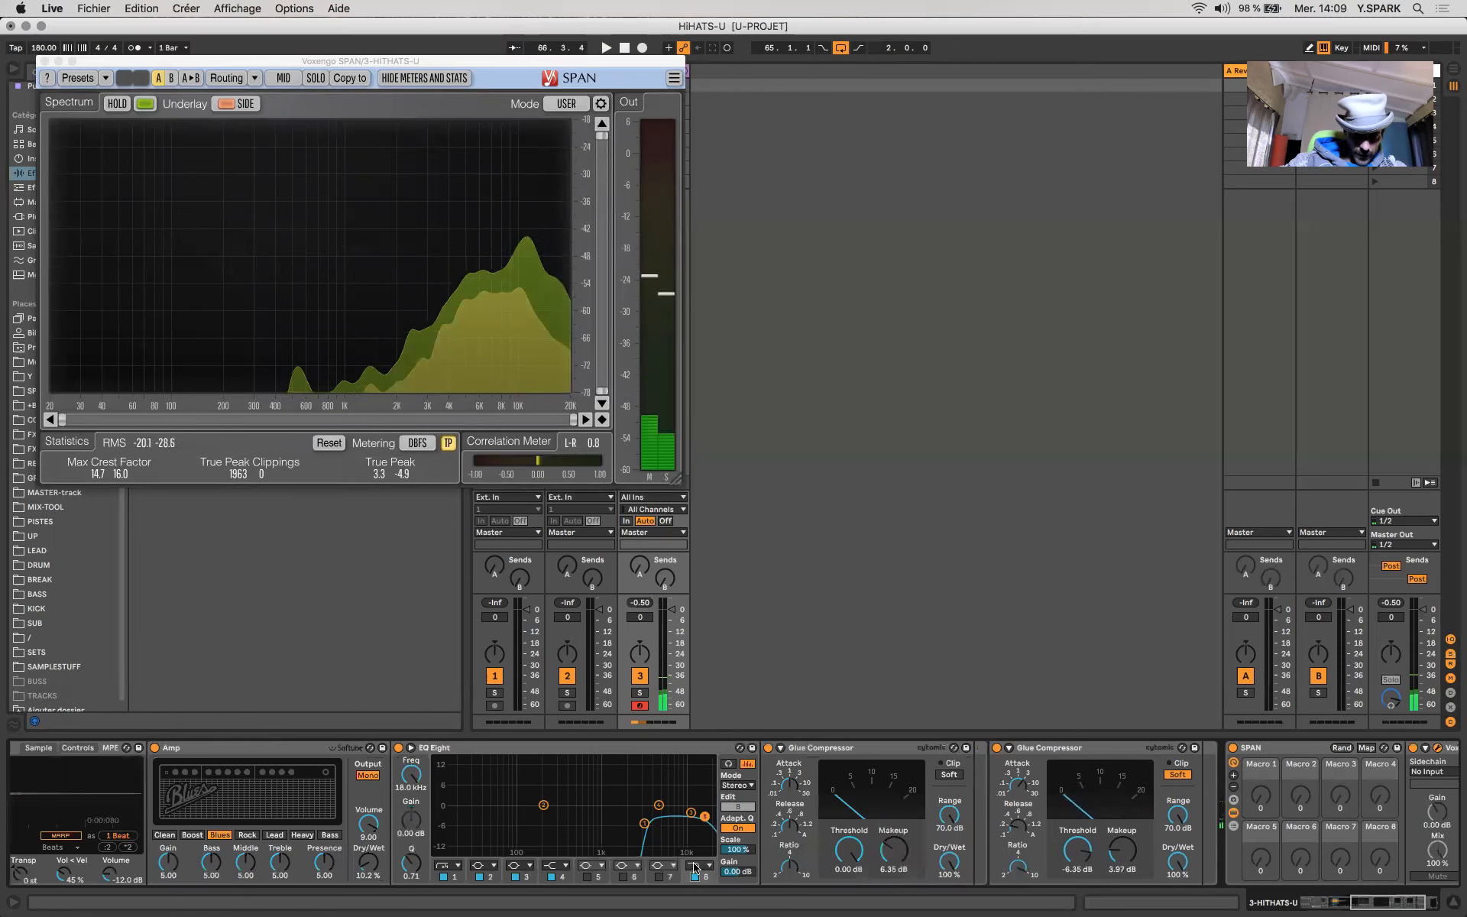
# - Lower the high cut in the CH2 pad's EQ Eight to 11.9 kHz, check it during playback, and close the SPAN window
pyautogui.moveTo(703, 816); pyautogui.dragTo(690, 815)
pyautogui.press('space')
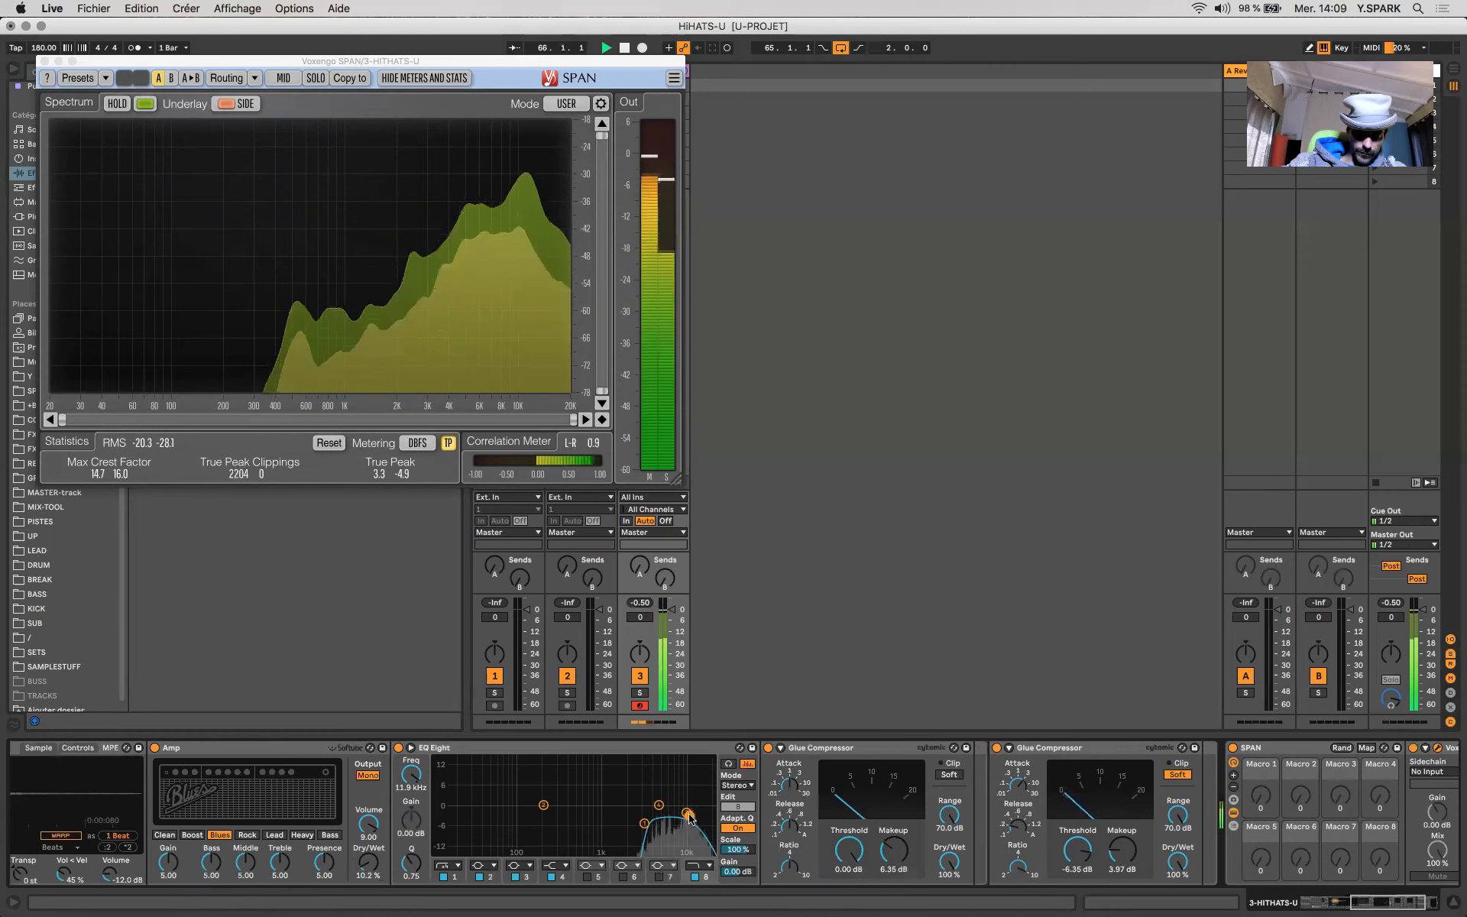
pyautogui.press('space')
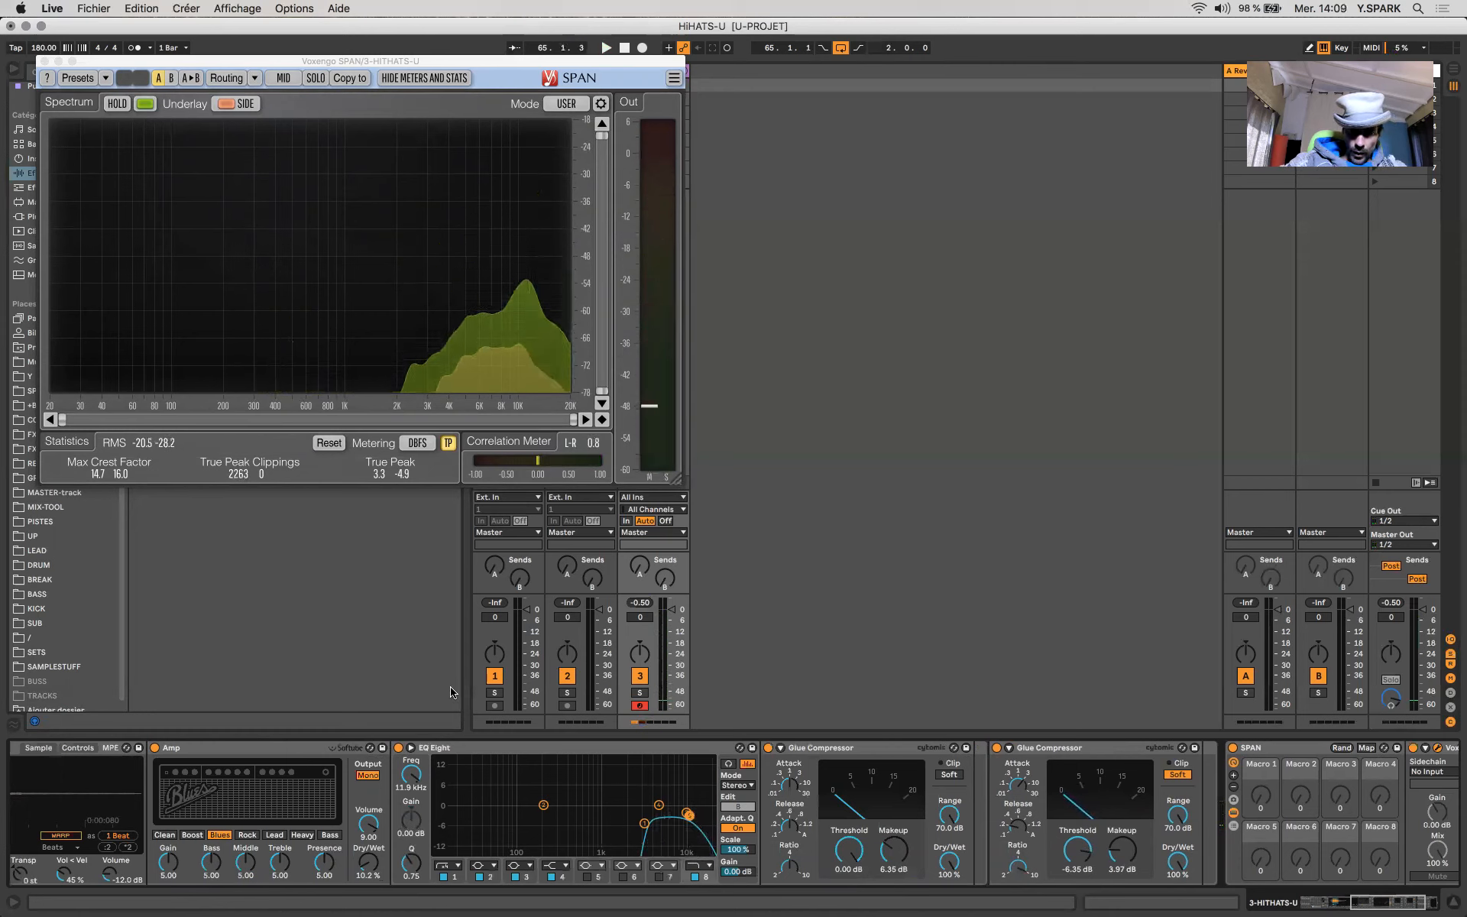
pyautogui.click(45, 61)
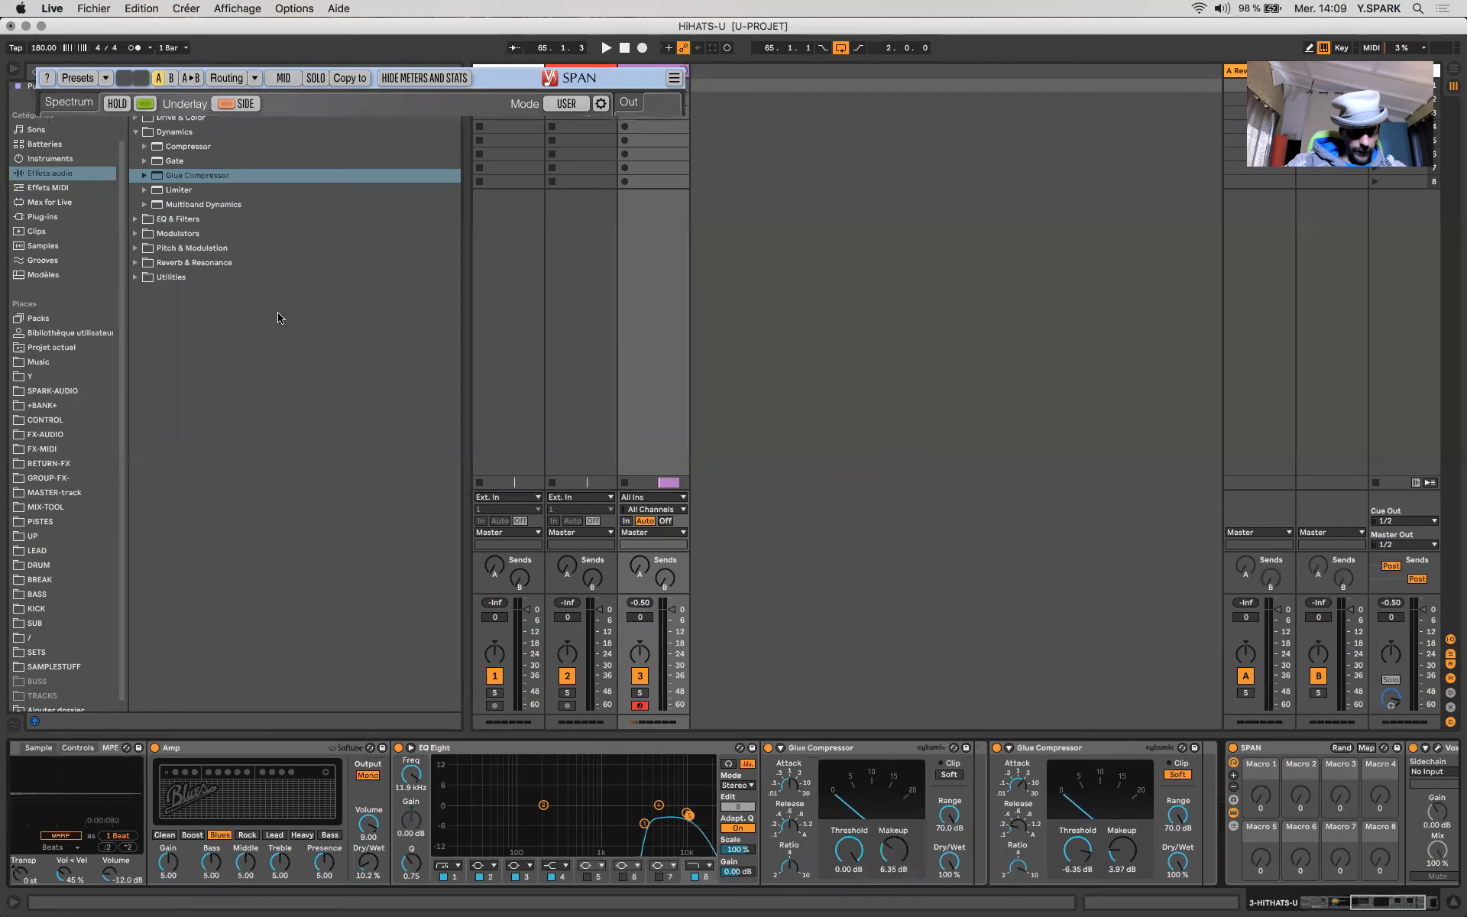
# - Fold the Amp, EQ Eight and Glue Compressor in the CH2 pad's chain and play the loop
pyautogui.hscroll(-10, 456, 827)
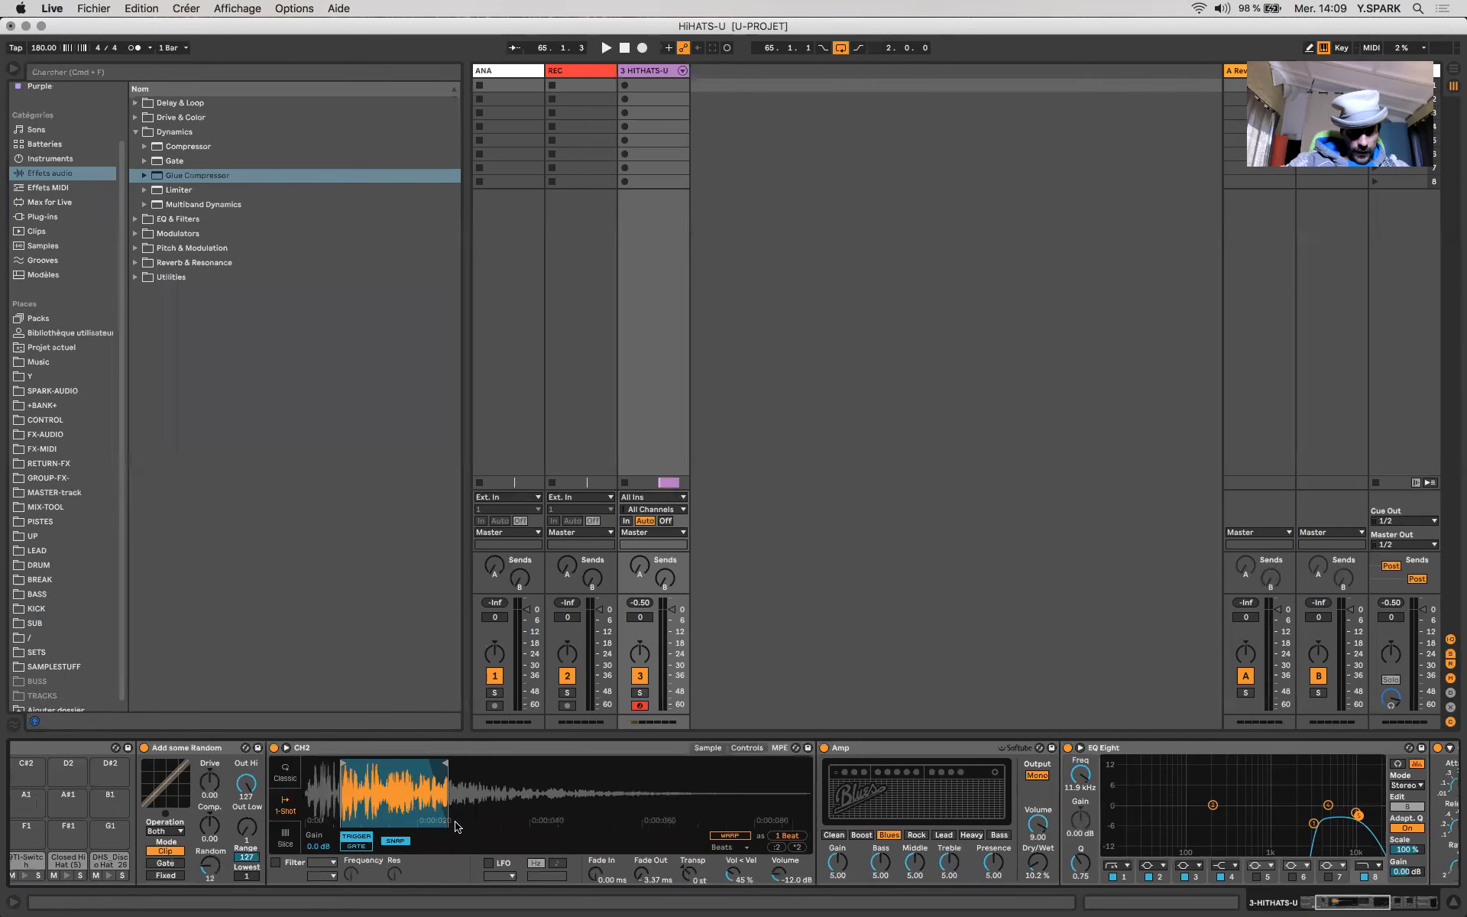
pyautogui.doubleClick(972, 745)
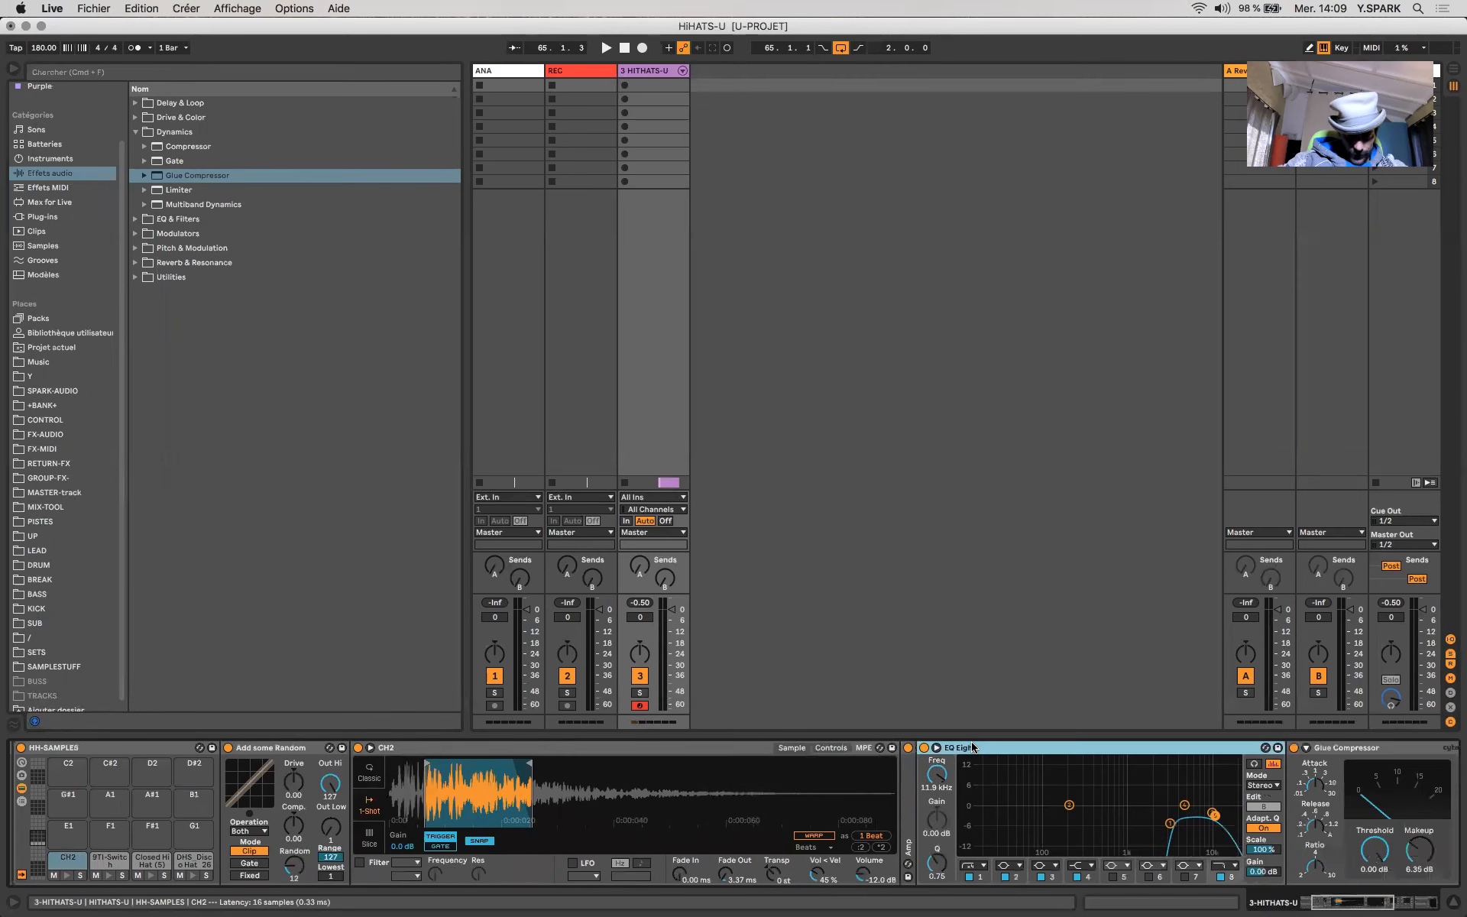
pyautogui.doubleClick(972, 745)
pyautogui.doubleClick(972, 745)
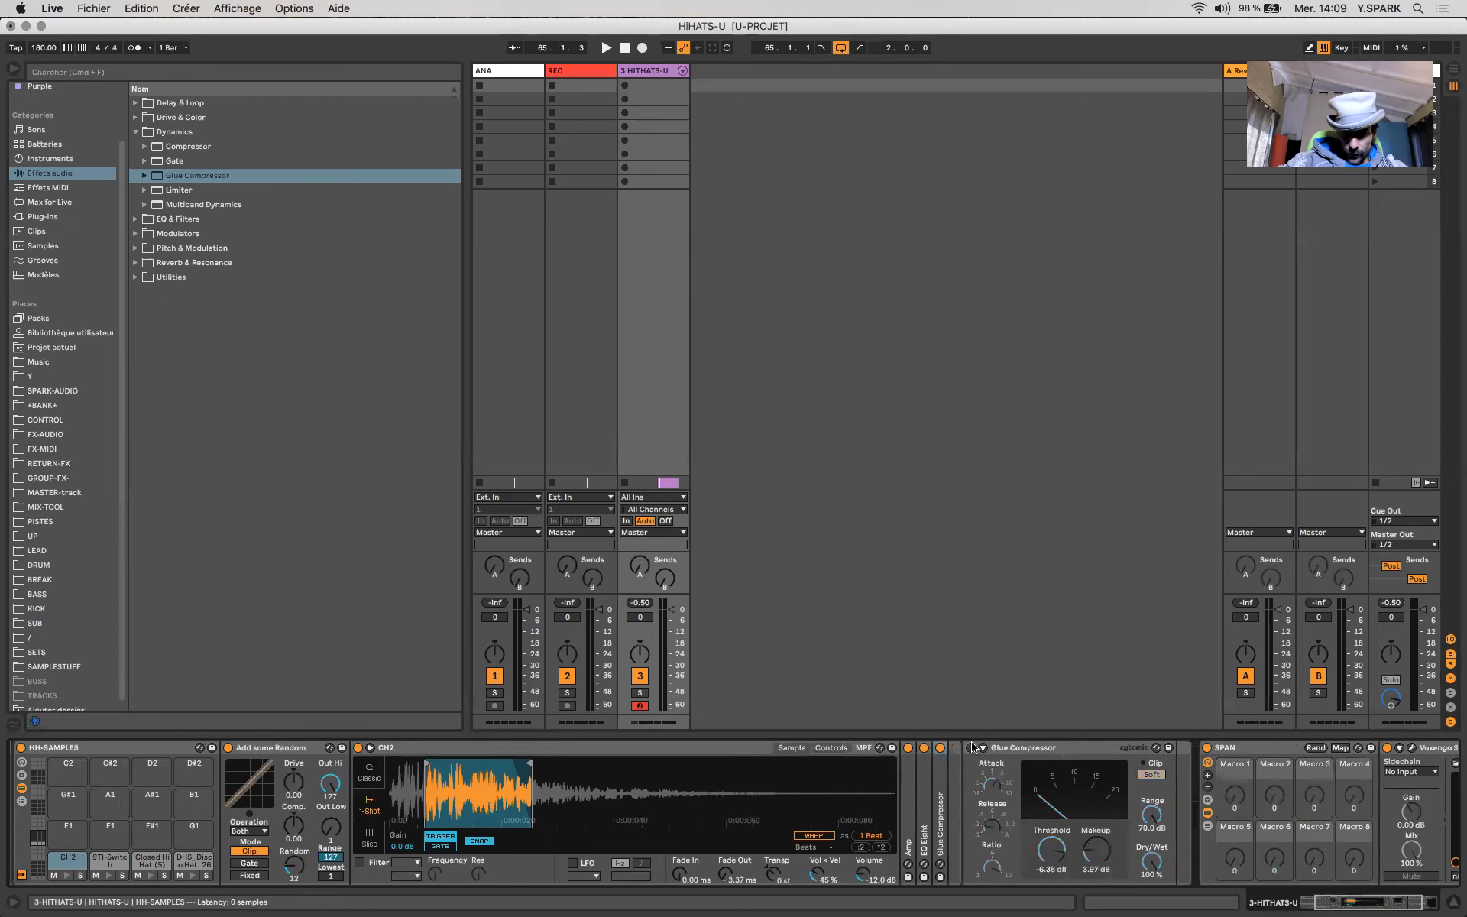
pyautogui.press('space')
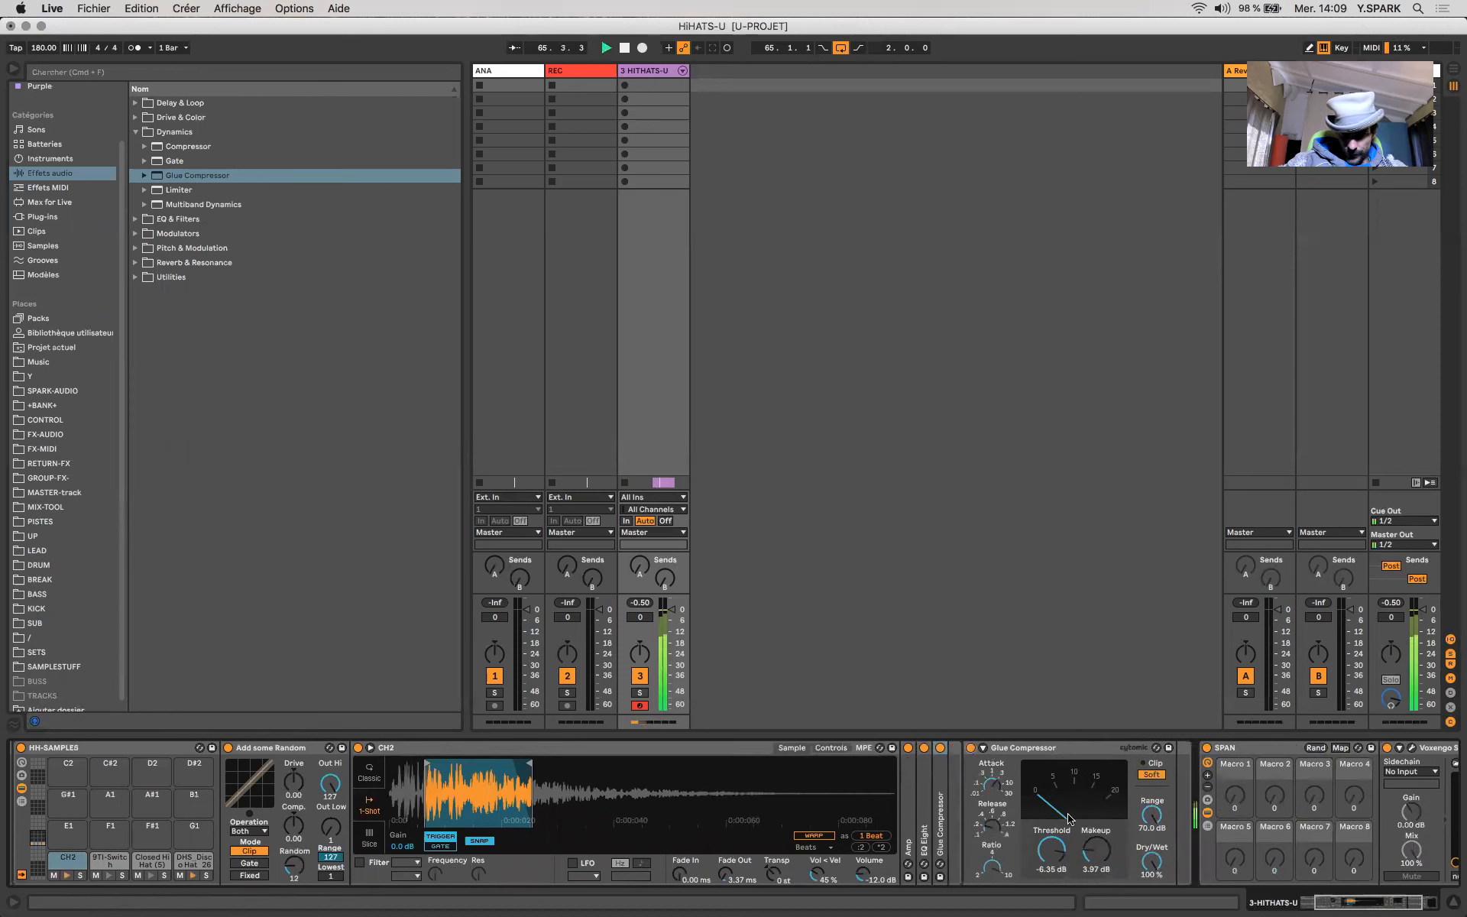
pyautogui.hscroll(3, 1131, 792)
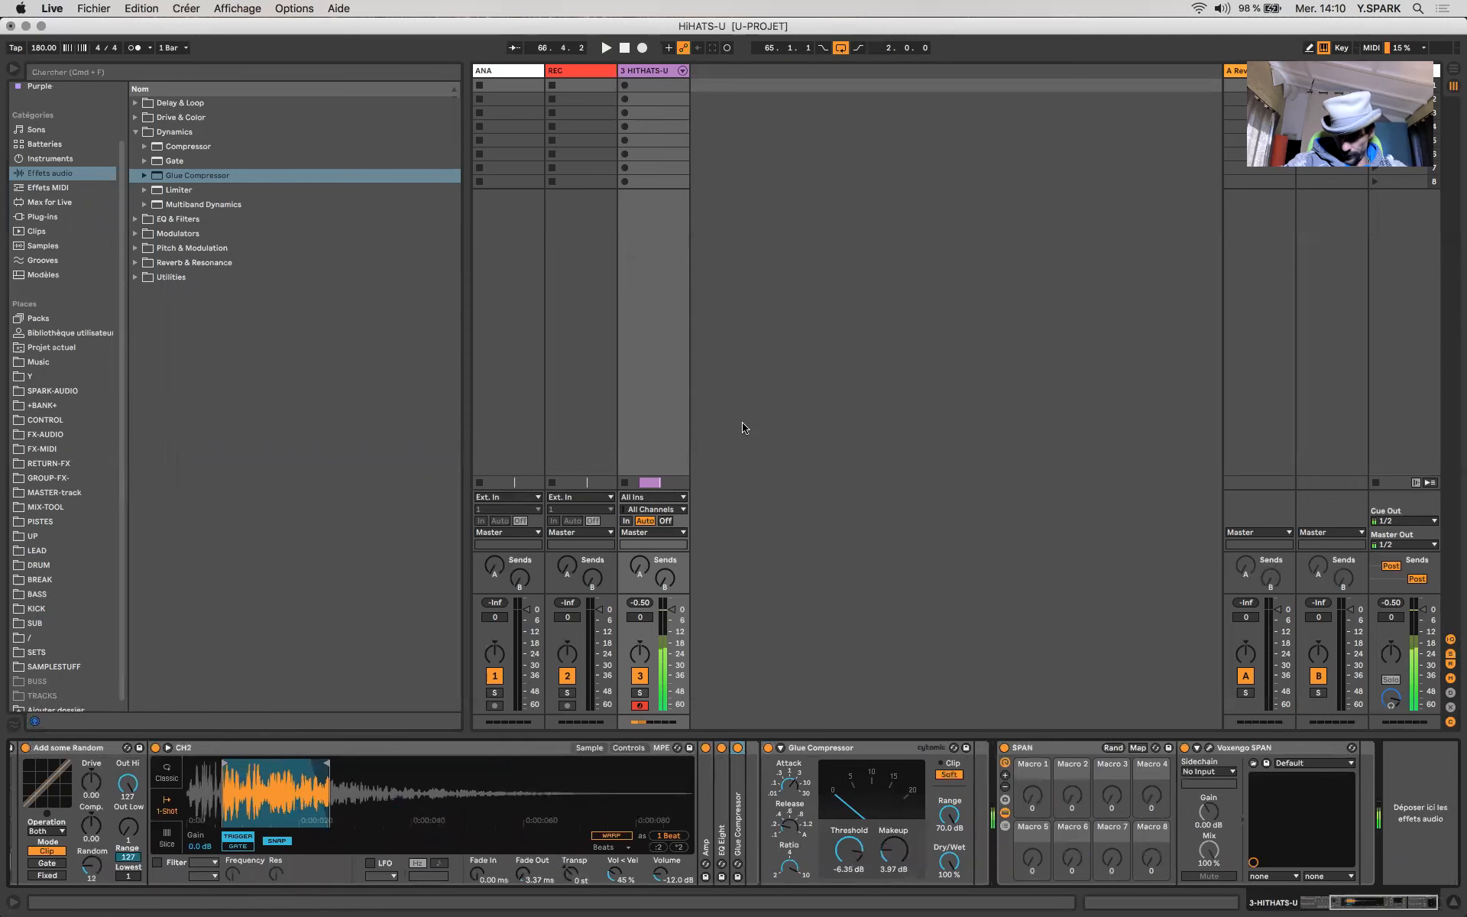
# - In the Arrangement, set the REC track's input to Resampling, arm it and record the hi-hat loop from bar 65
pyautogui.press('Tab')
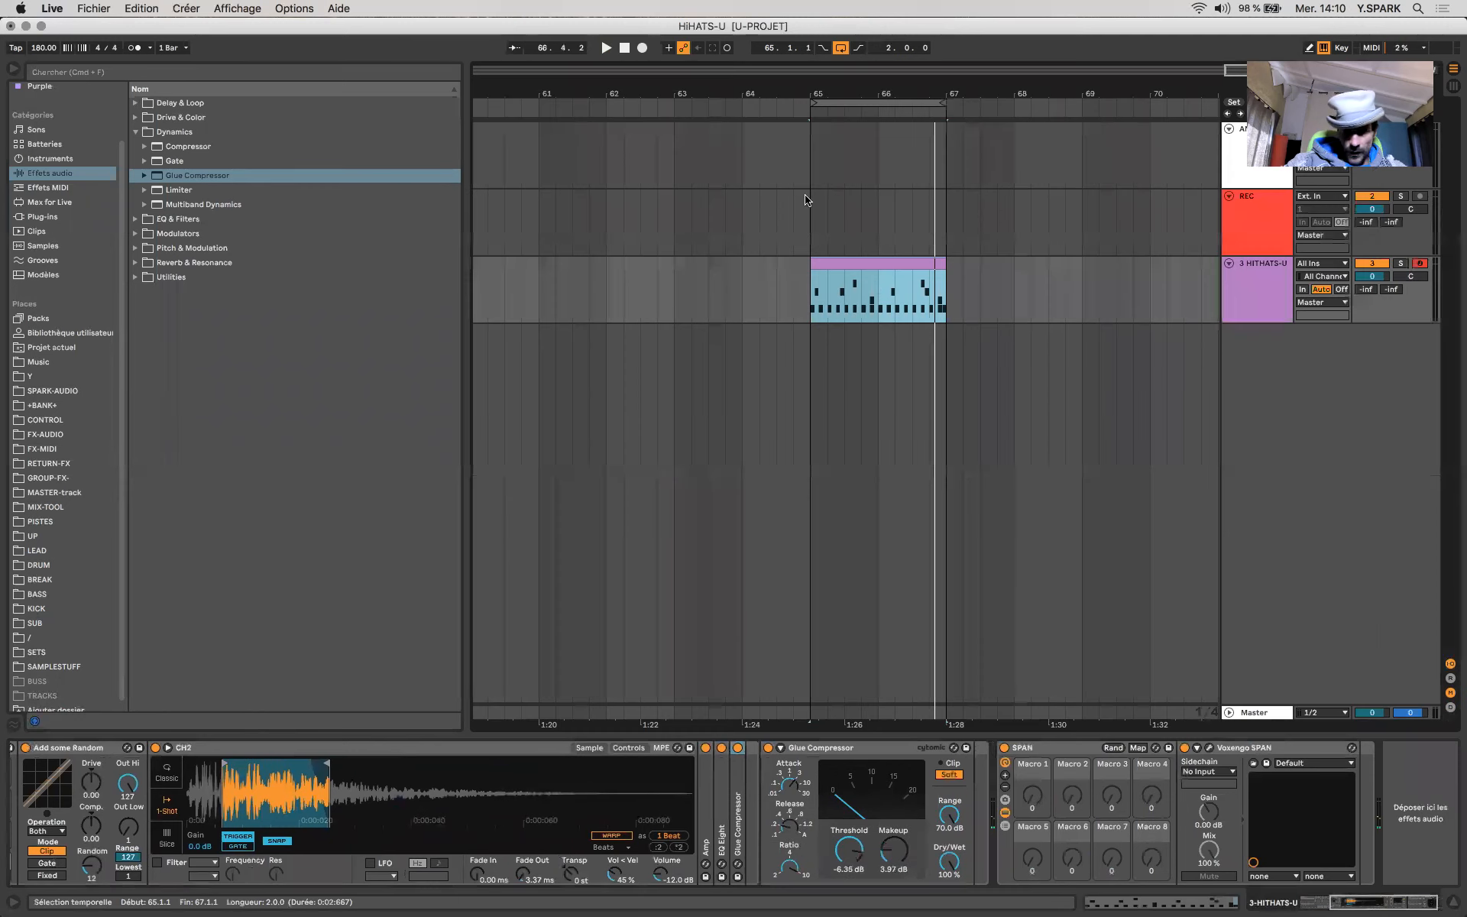
pyautogui.click(873, 280)
pyautogui.click(817, 238)
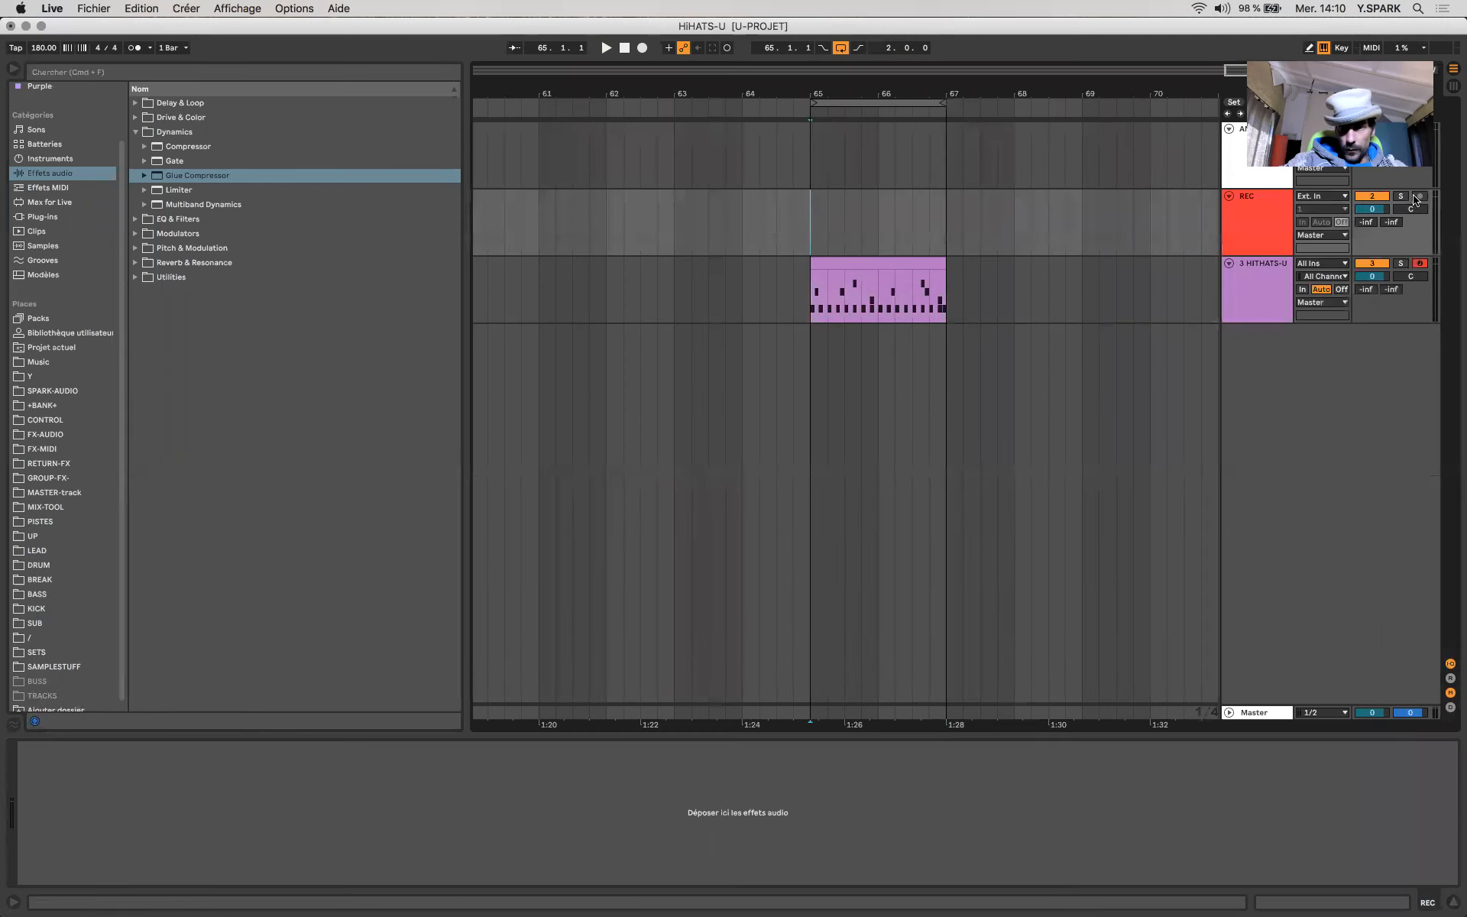
pyautogui.click(1261, 222)
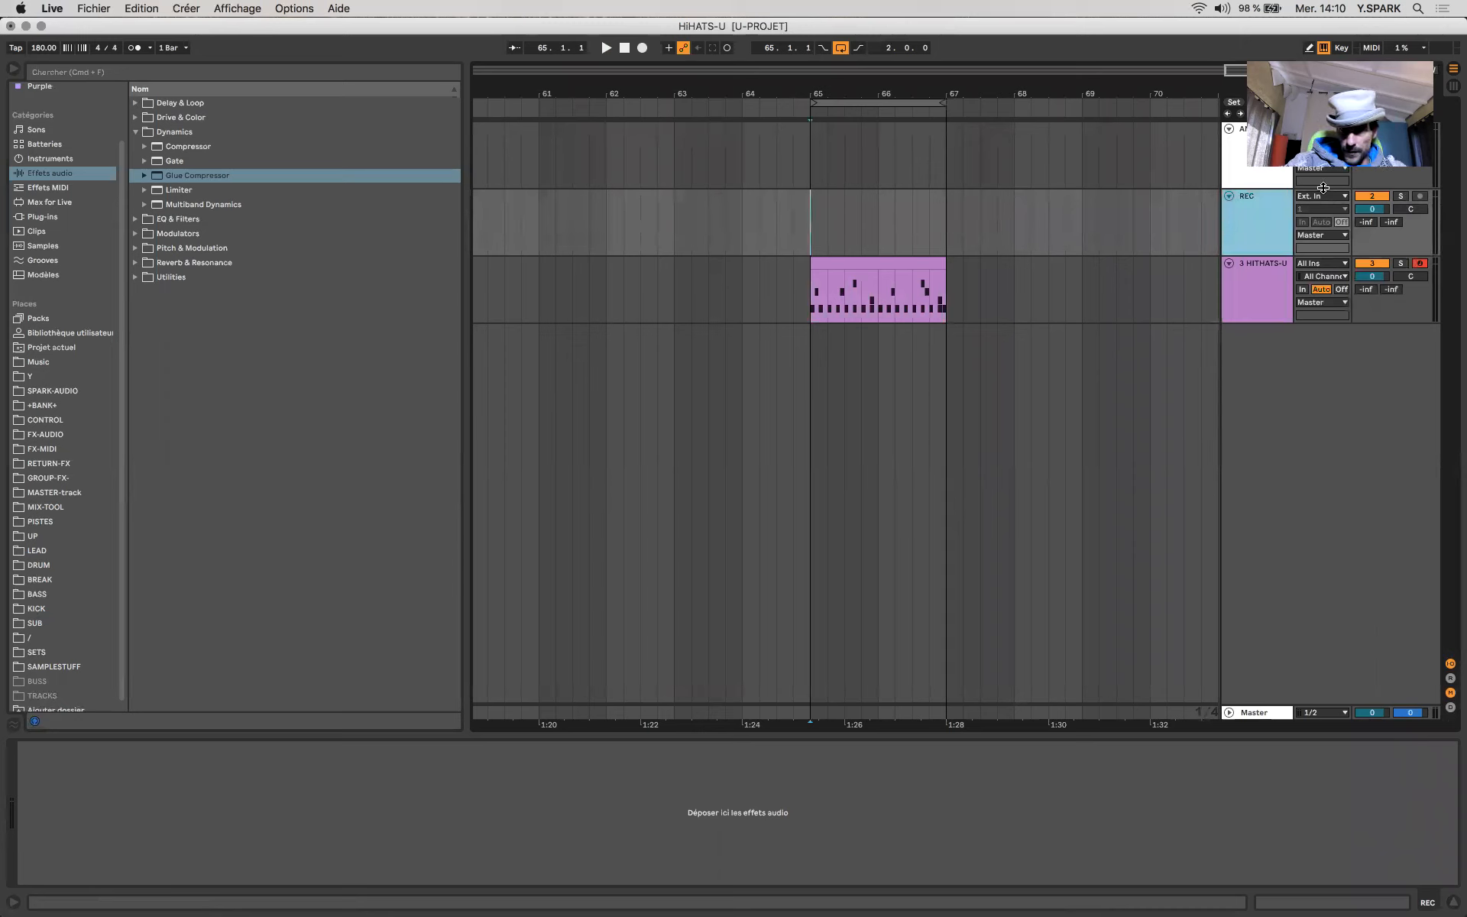
pyautogui.click(1328, 201)
pyautogui.click(1326, 230)
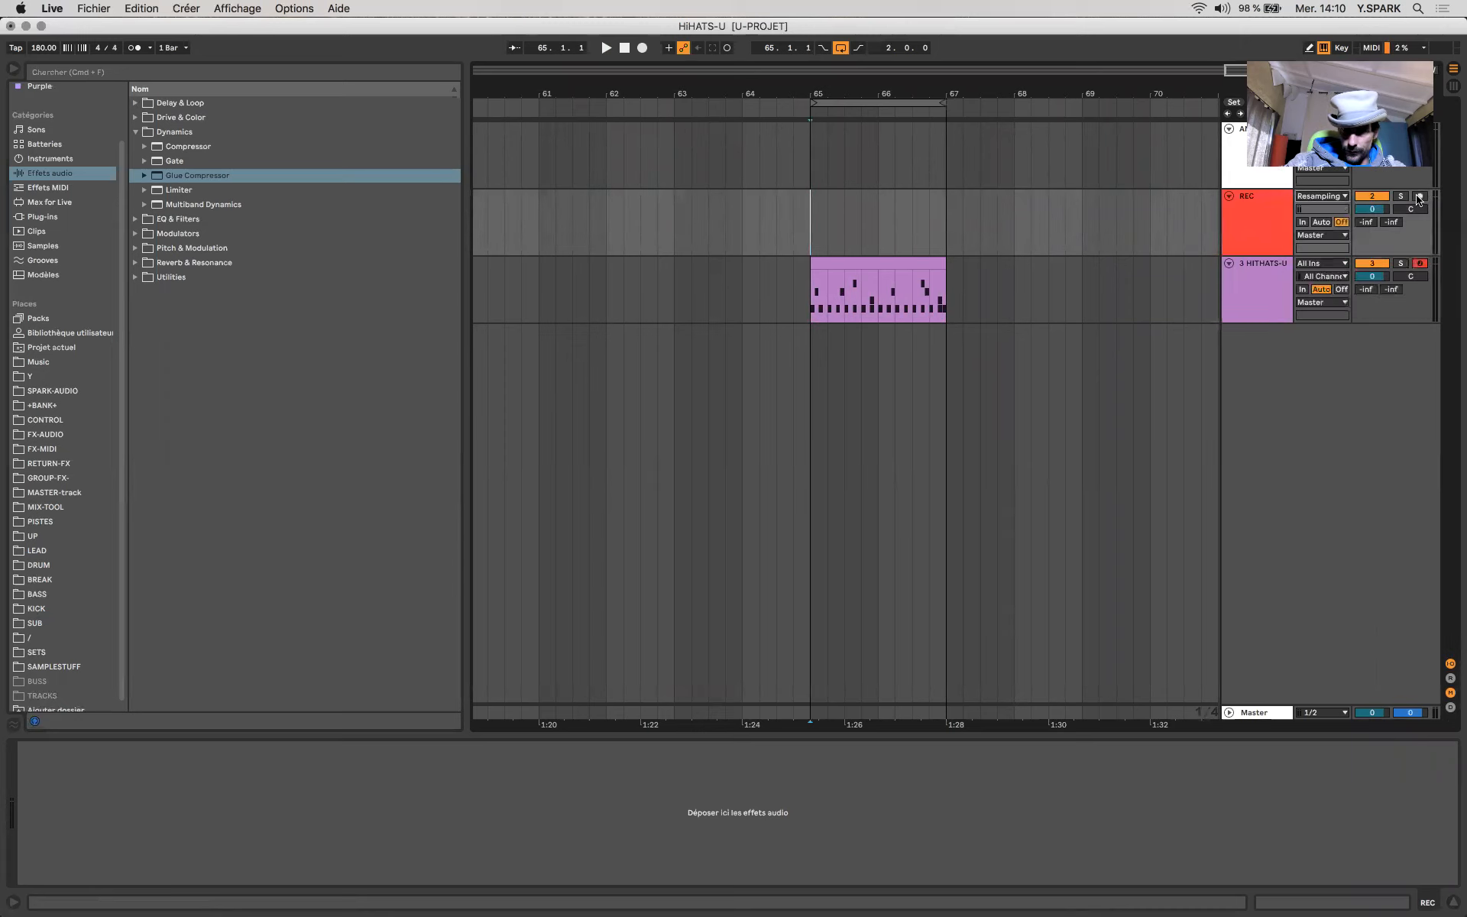
pyautogui.click(642, 49)
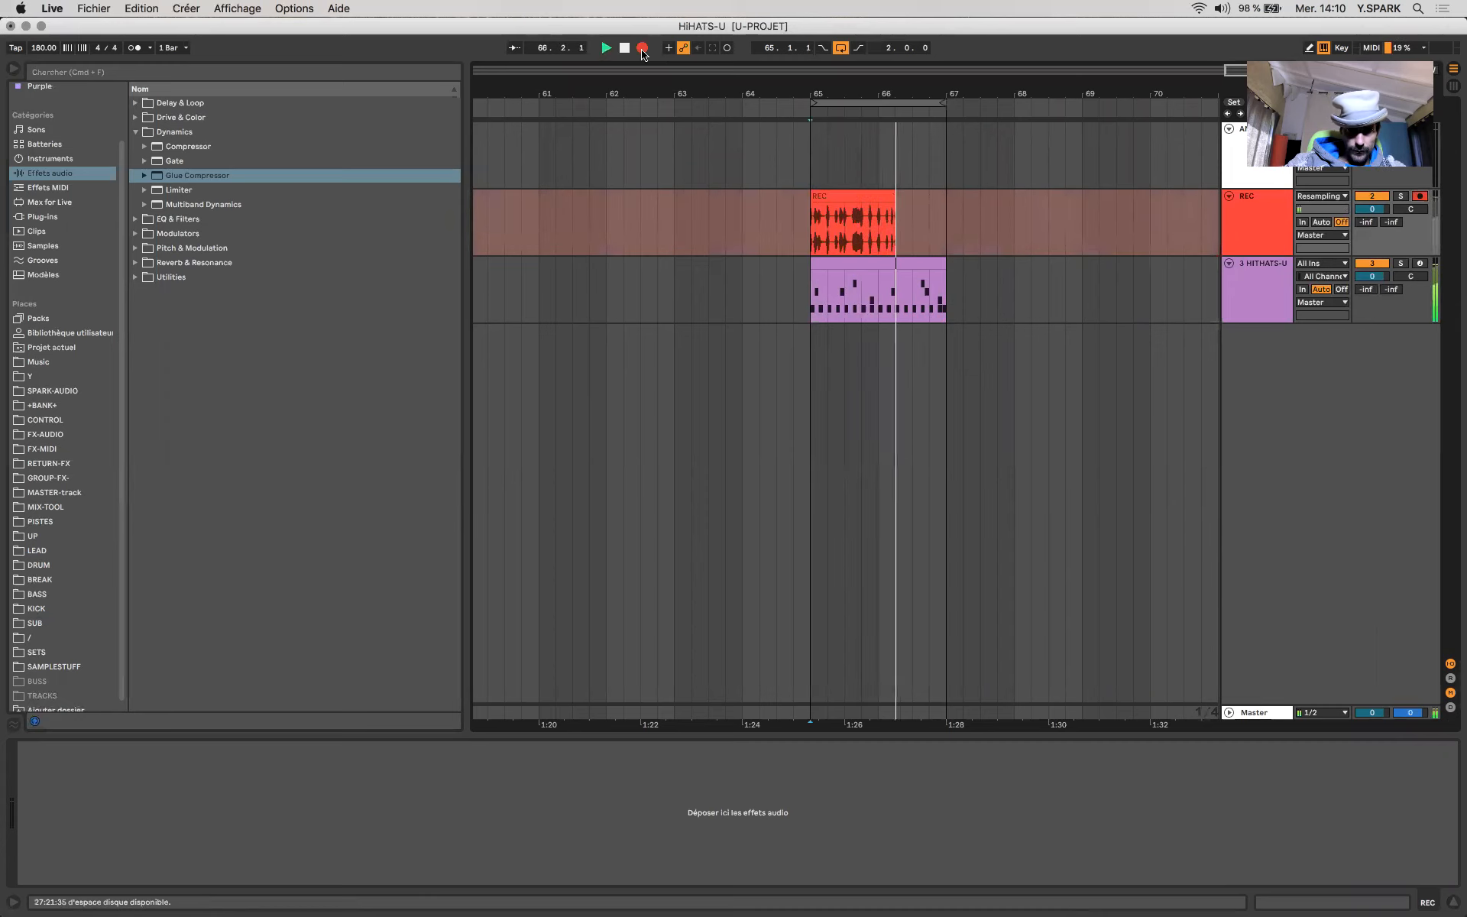
pyautogui.press('space')
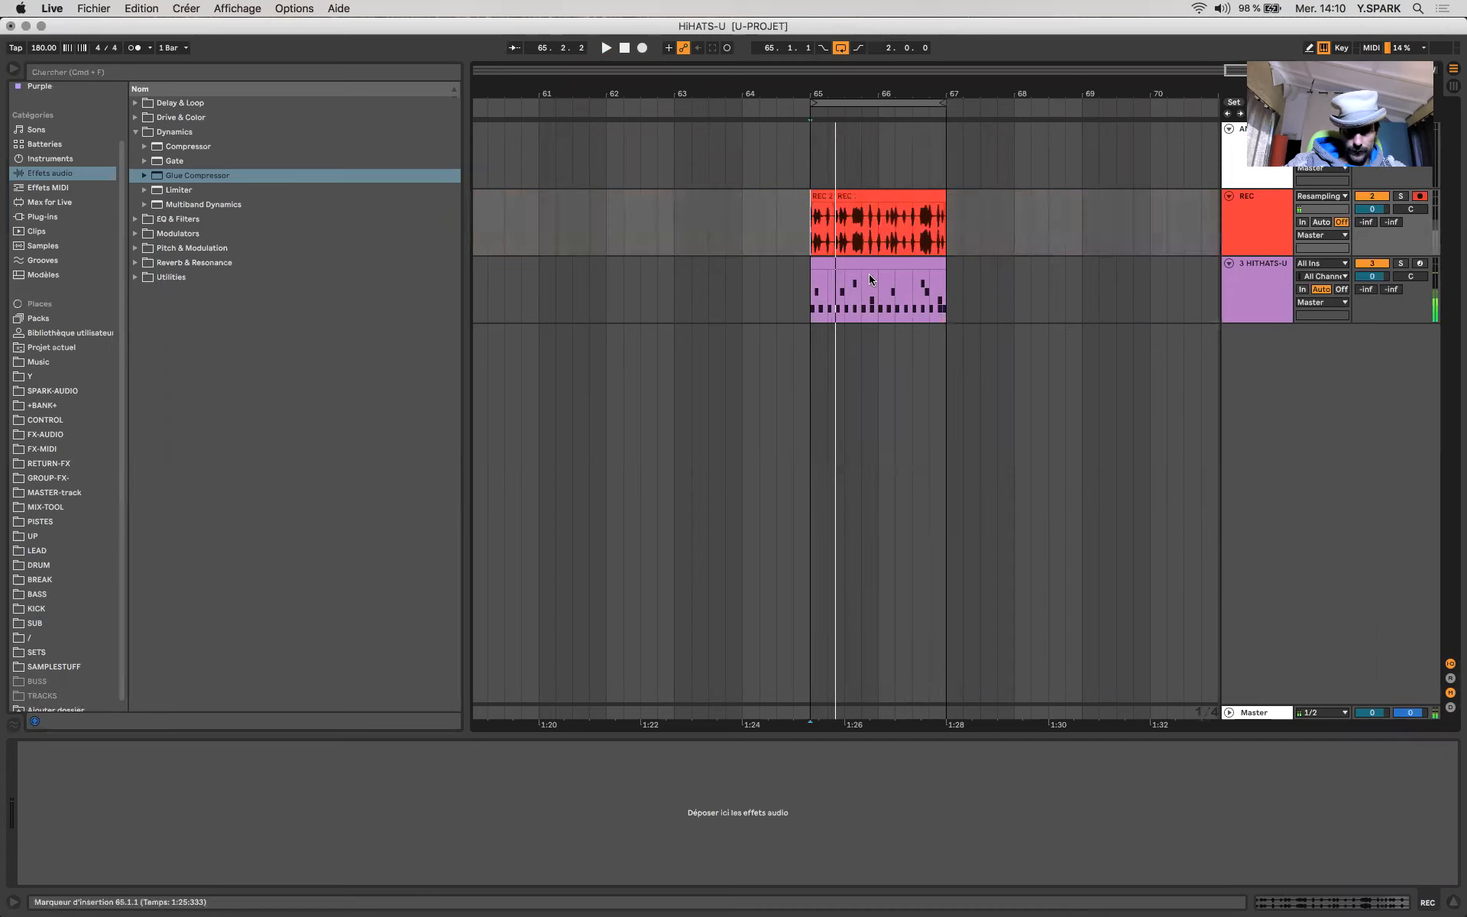
# - Examine the recorded waveform closely on the REC track, comparing the start of the hits with the MIDI notes below
pyautogui.scroll(15, 869, 279)
pyautogui.scroll(5, 869, 279)
pyautogui.hscroll(5, 869, 275)
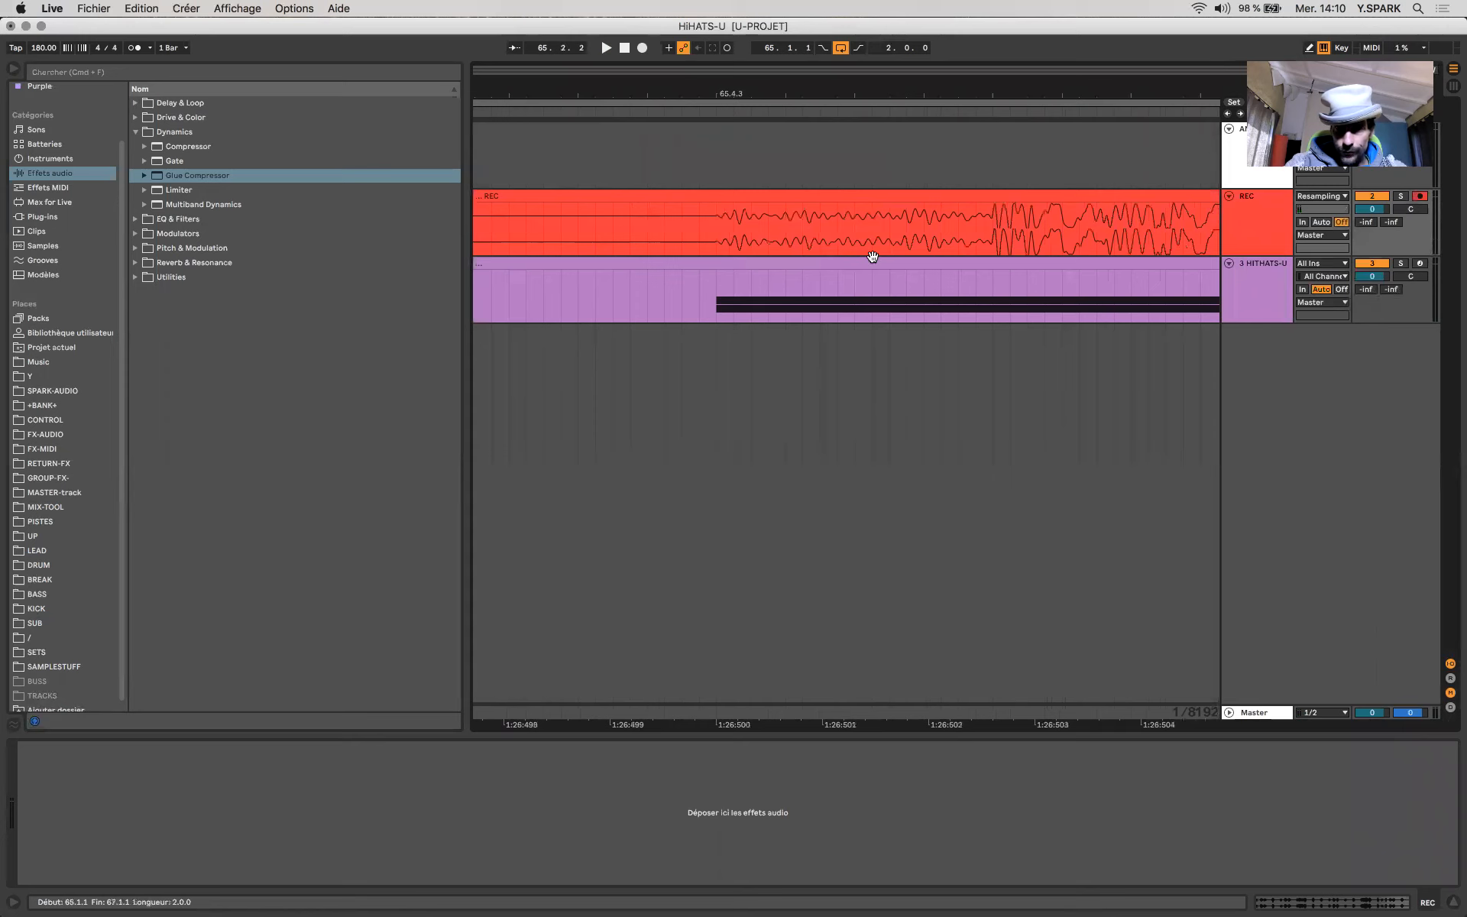
pyautogui.hscroll(-20, 872, 256)
pyautogui.scroll(-6, 872, 256)
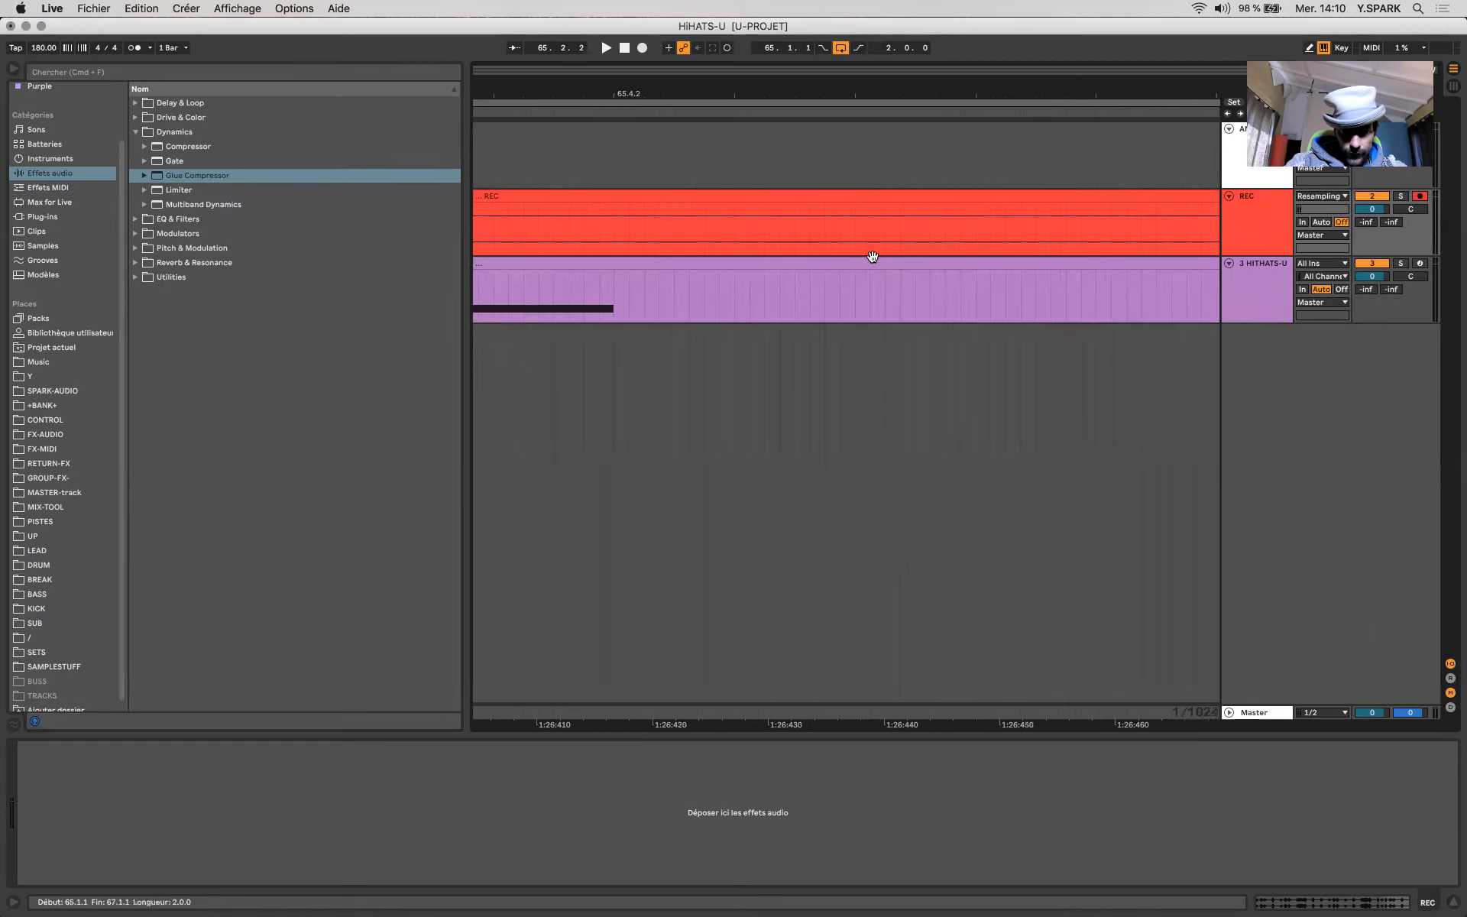
pyautogui.hscroll(-10, 872, 256)
pyautogui.hscroll(-15, 876, 258)
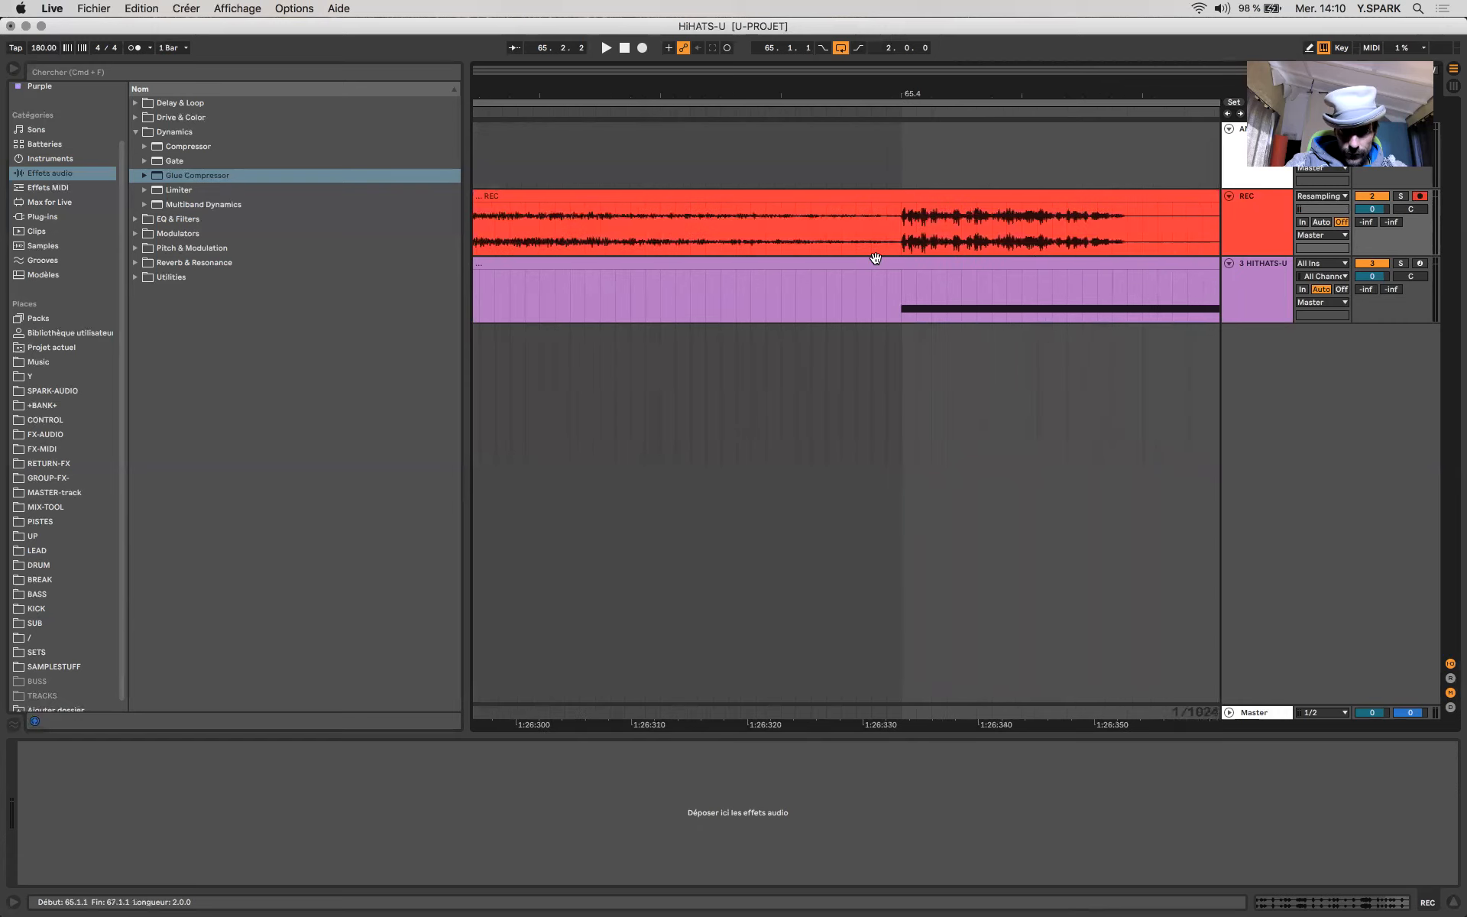
pyautogui.hscroll(-20, 876, 258)
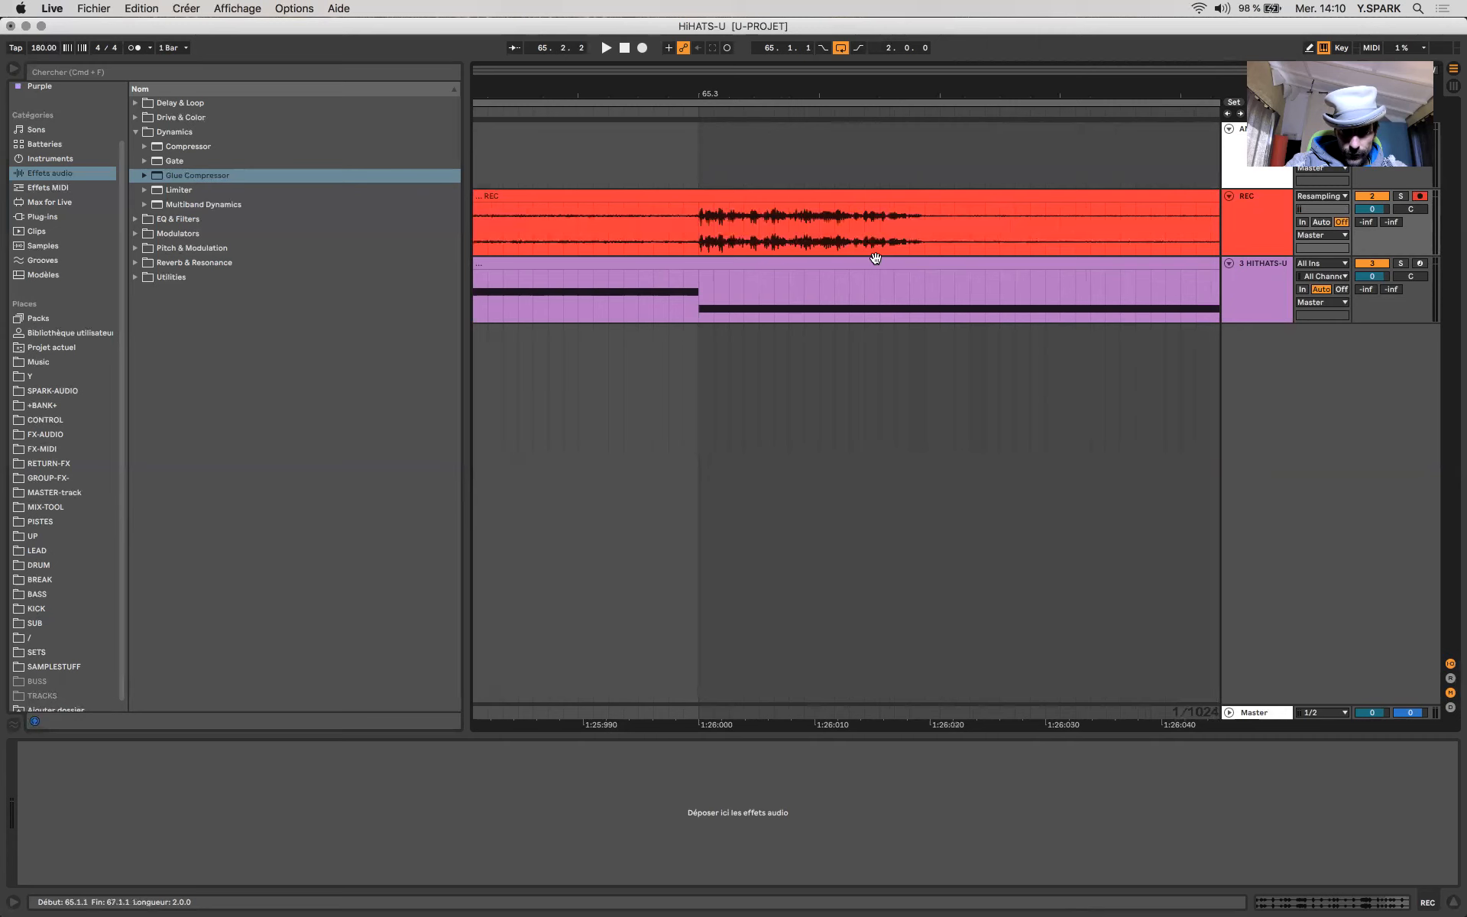
pyautogui.scroll(-3, 876, 258)
pyautogui.scroll(10, 836, 227)
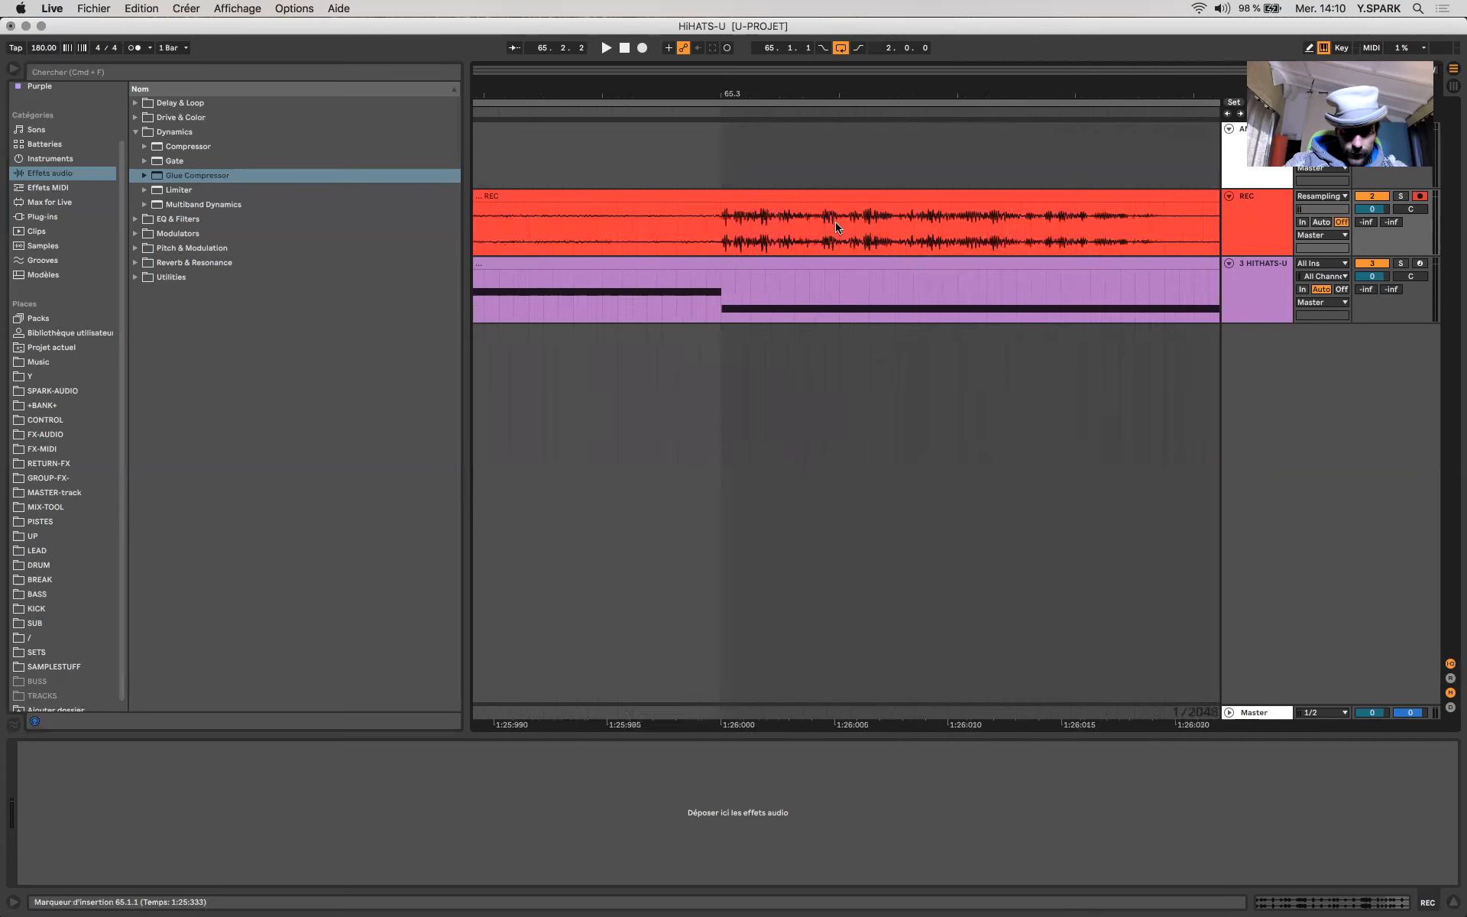
pyautogui.scroll(-12, 836, 227)
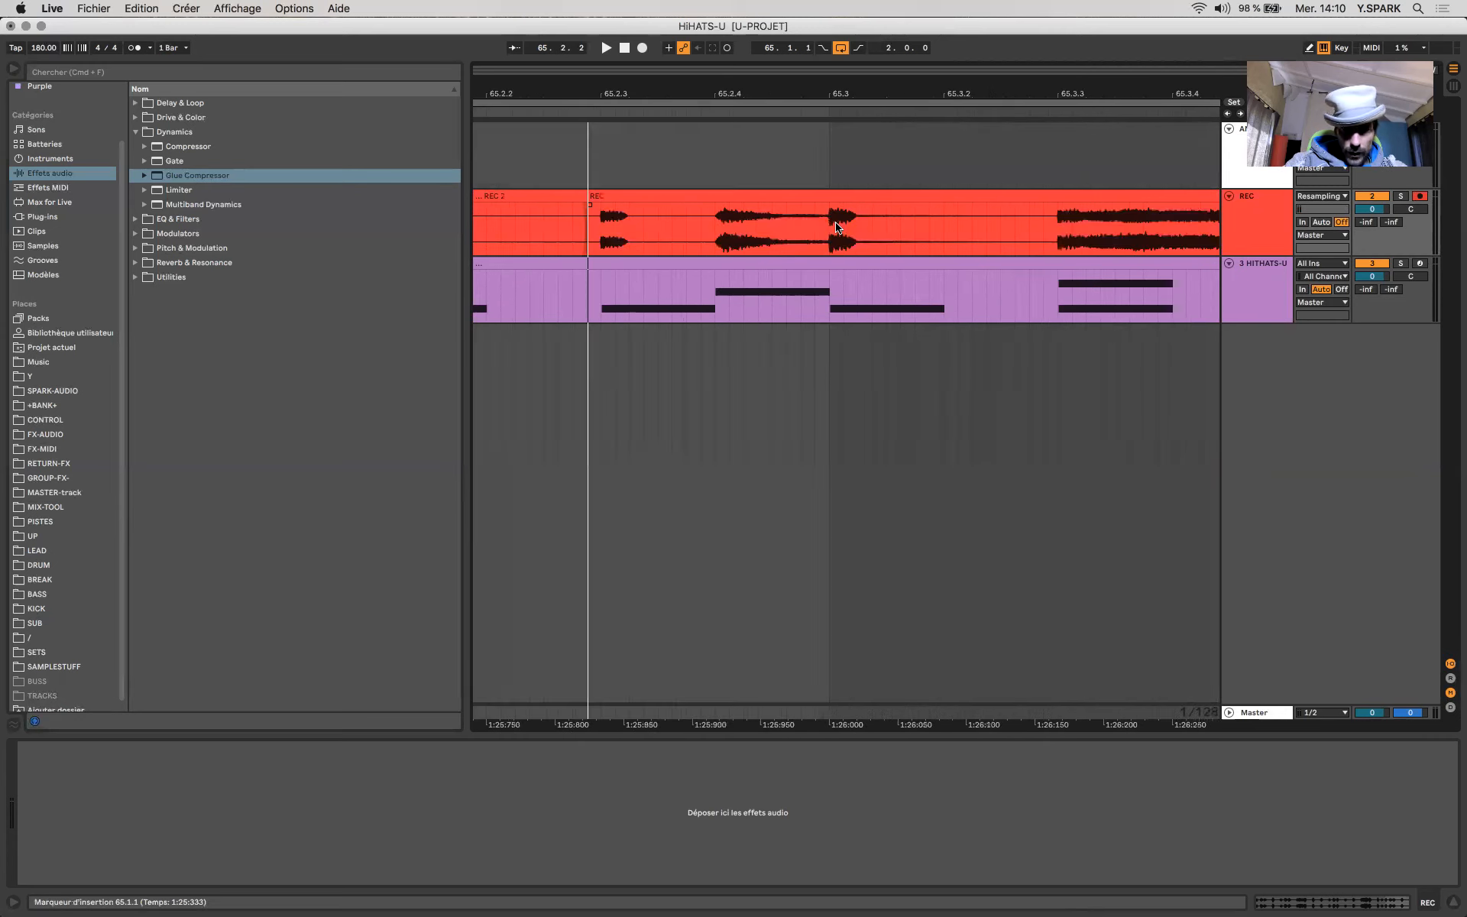
pyautogui.scroll(-3, 836, 227)
pyautogui.click(590, 223)
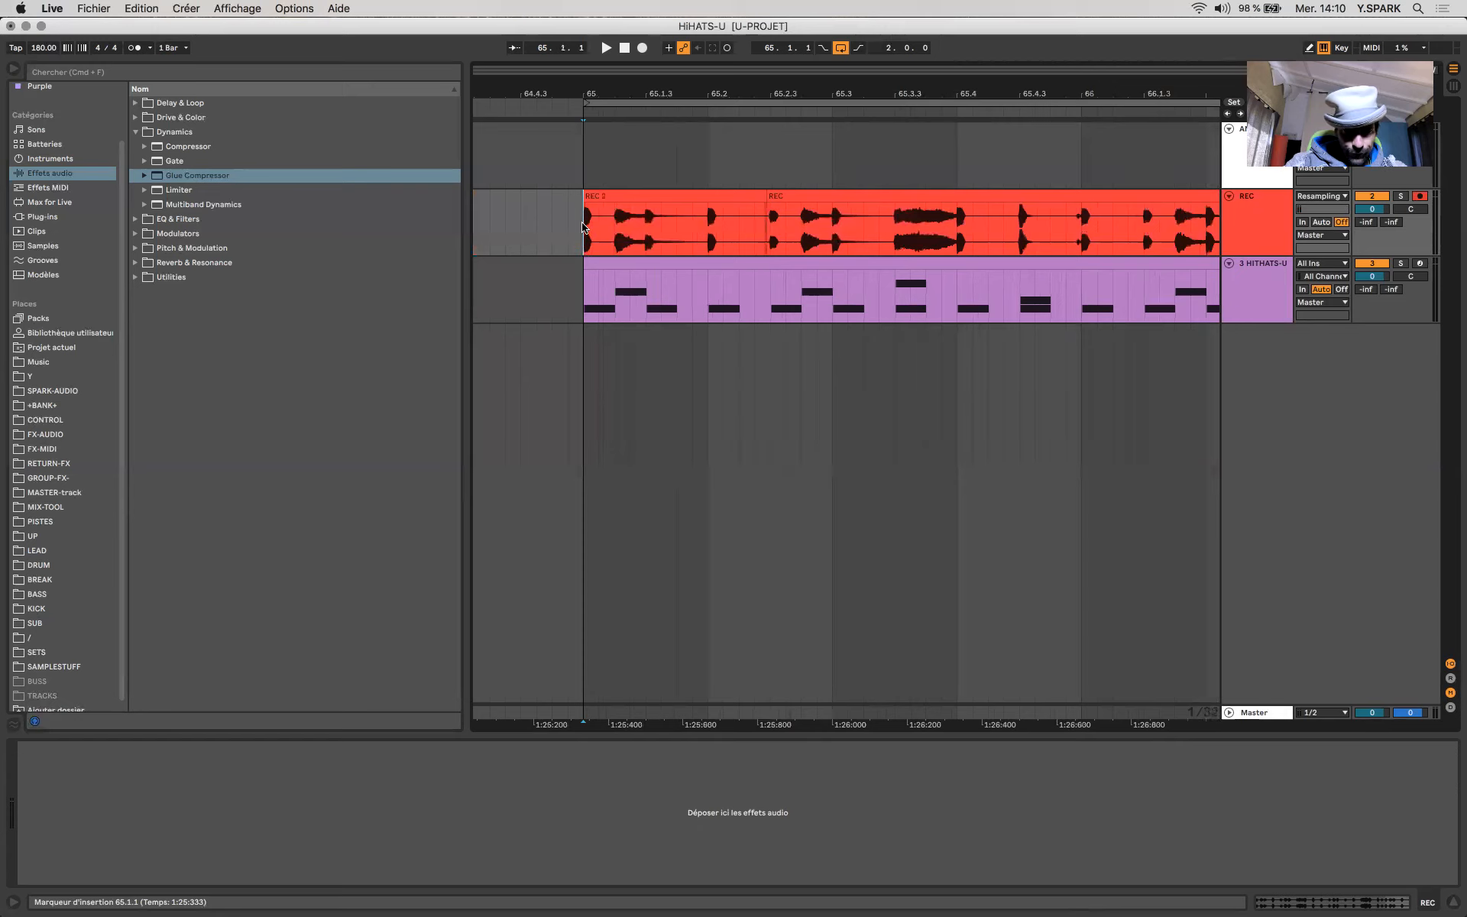
pyautogui.scroll(12, 590, 224)
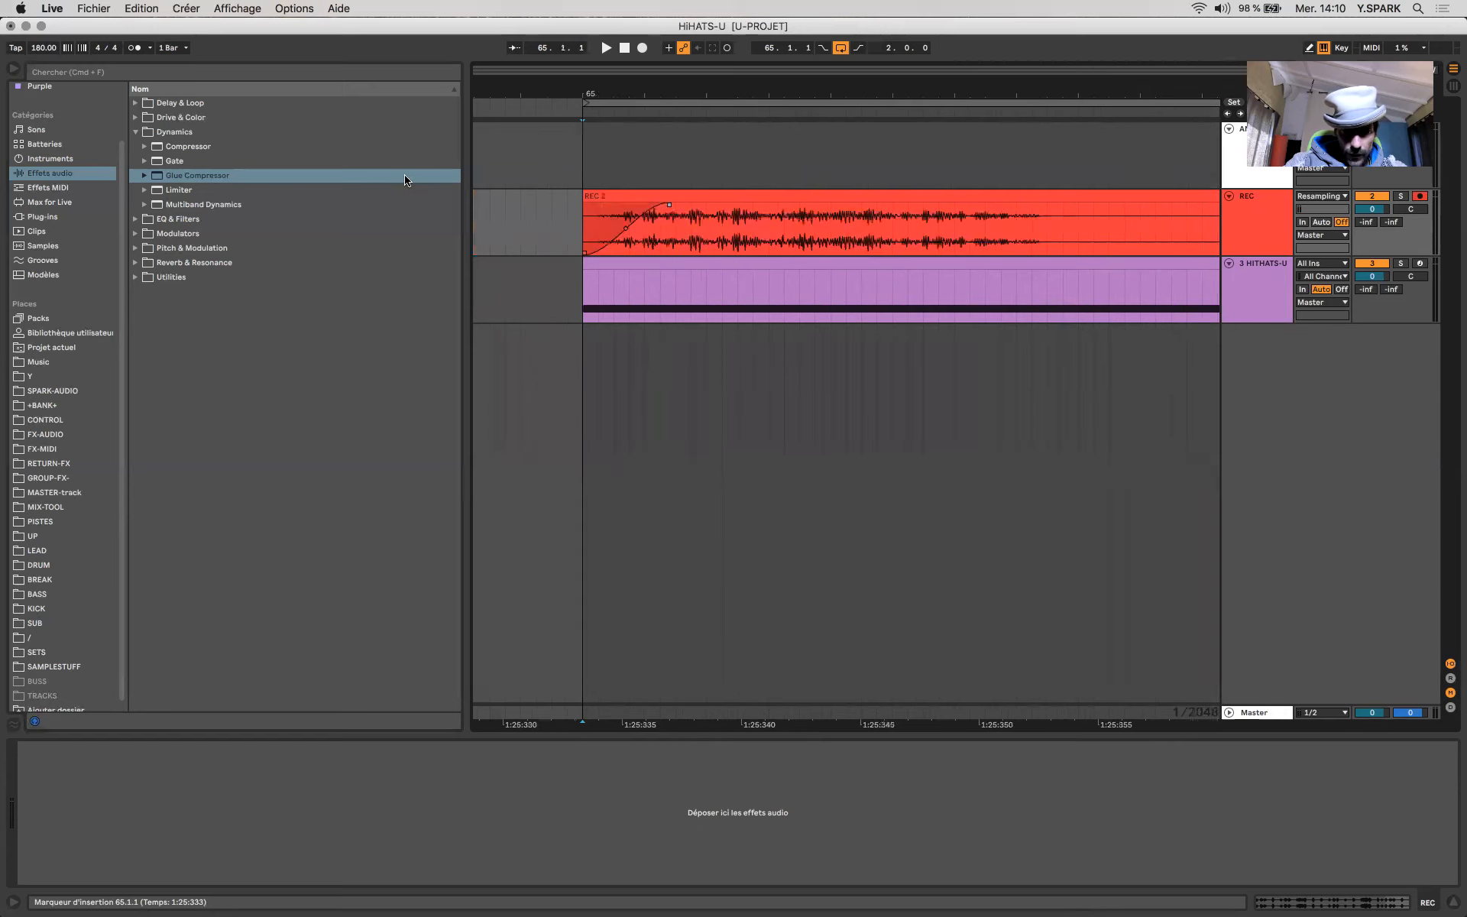
pyautogui.scroll(-8, 748, 246)
pyautogui.scroll(-15, 748, 246)
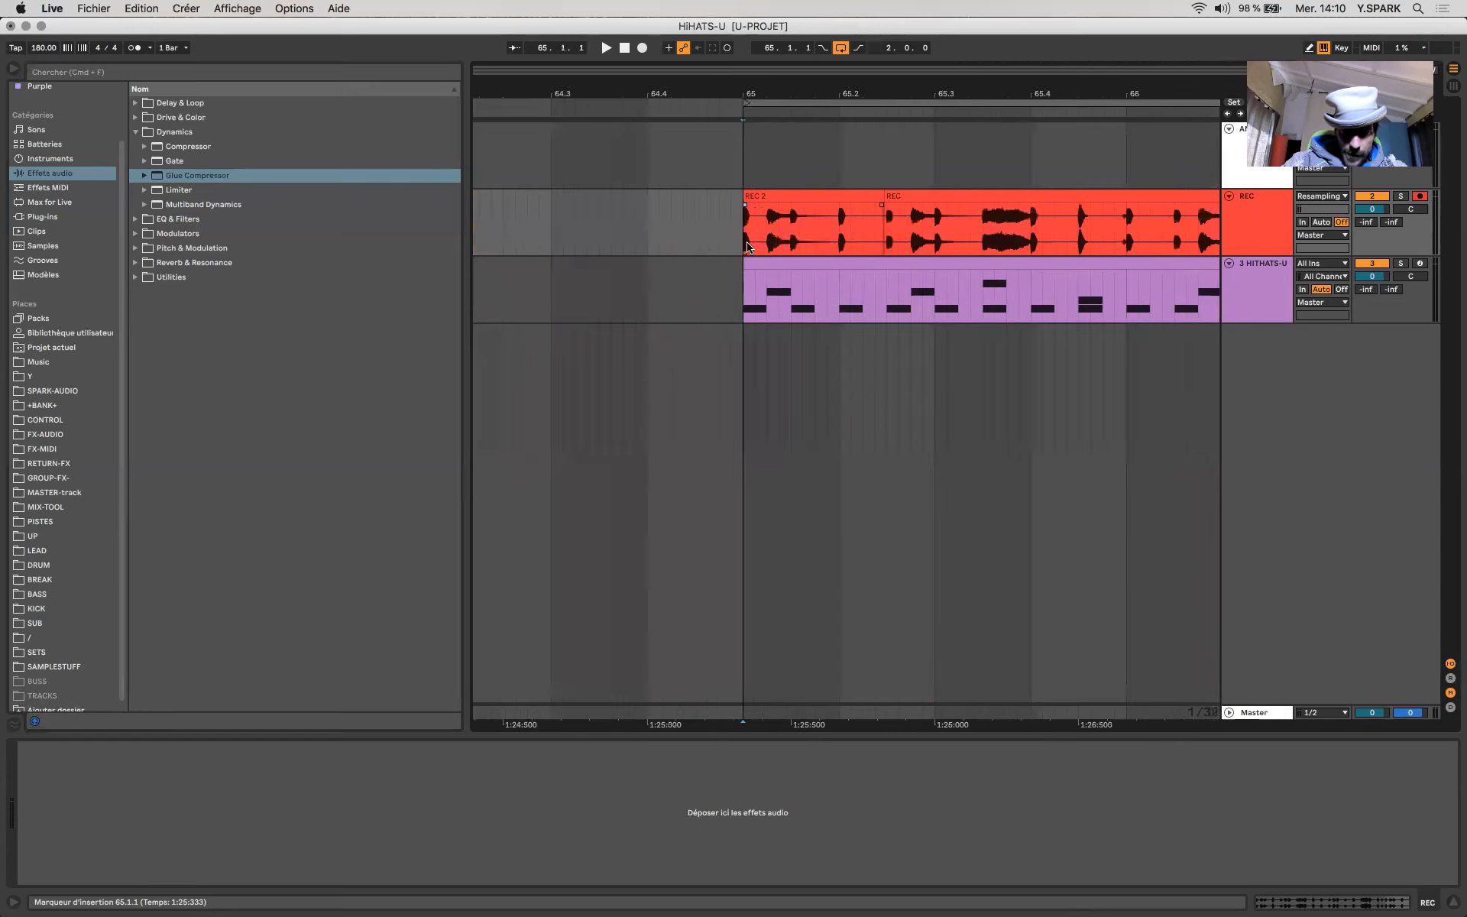
# - Delete the recorded audio clips from the REC track and select the hi-hat MIDI clip
pyautogui.moveTo(950, 235); pyautogui.dragTo(1049, 237)
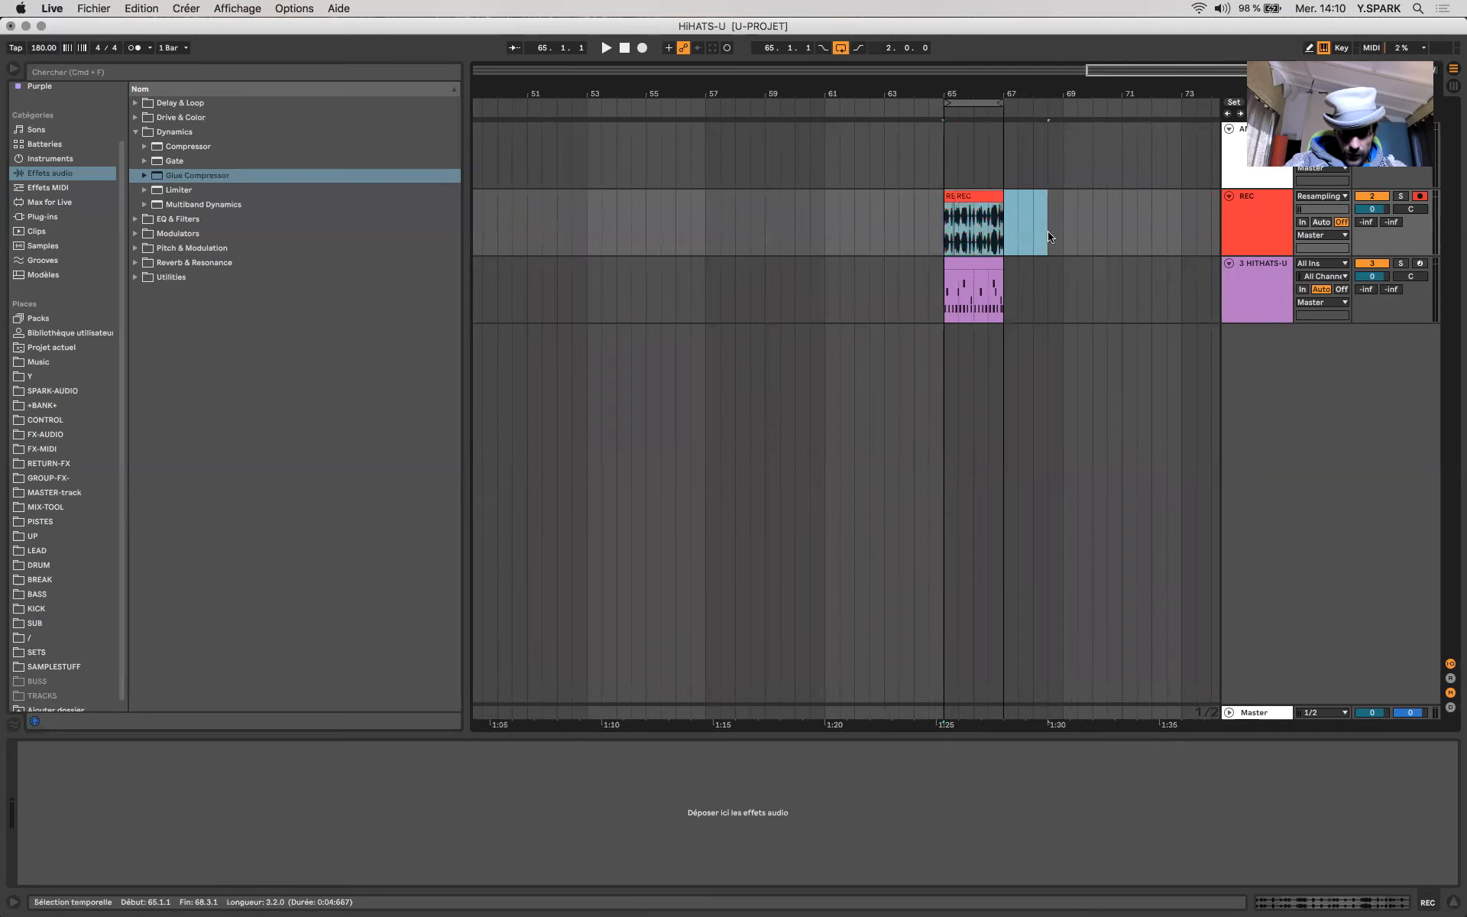
pyautogui.click(975, 281)
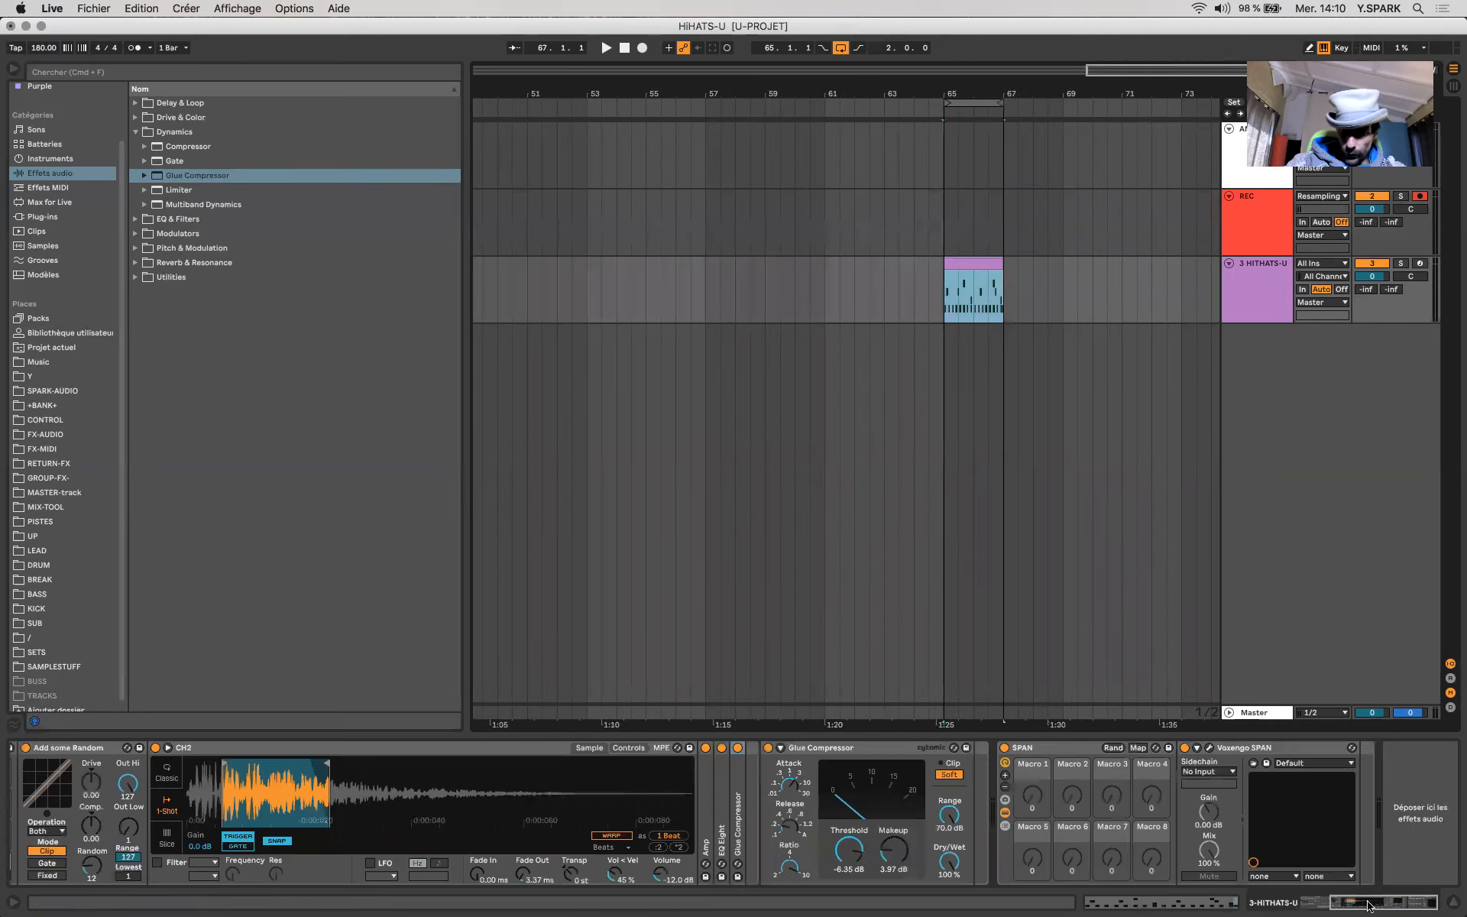
# - Insert a Saturator before the Glue Compressor that follows HH-SAMPLES, using the Sinoid Fold curve at 50 % Dry/Wet, and play the loop
pyautogui.click(868, 791)
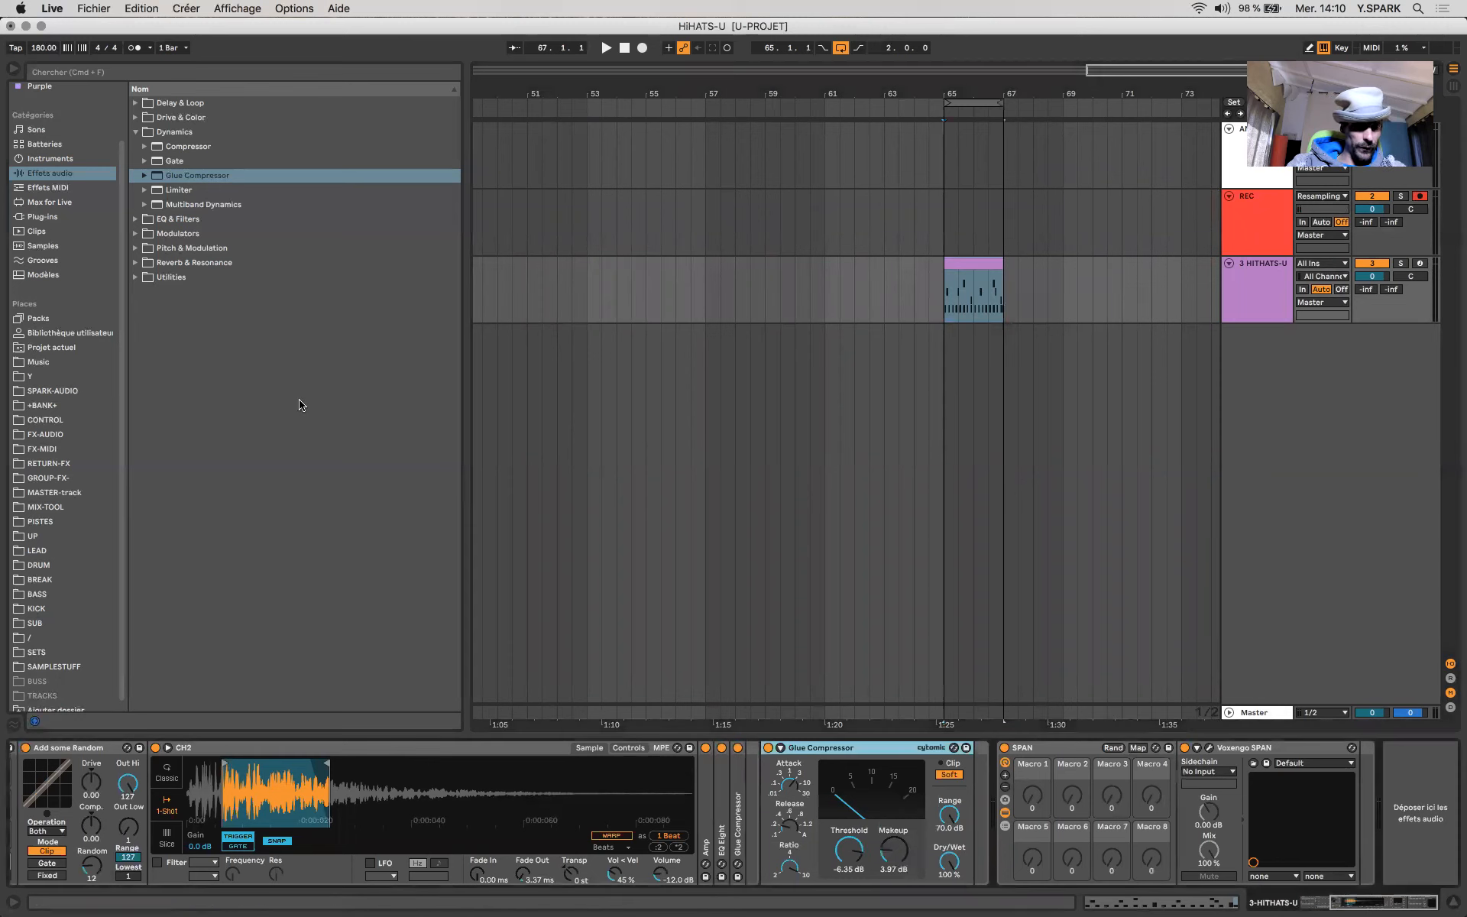
pyautogui.click(136, 117)
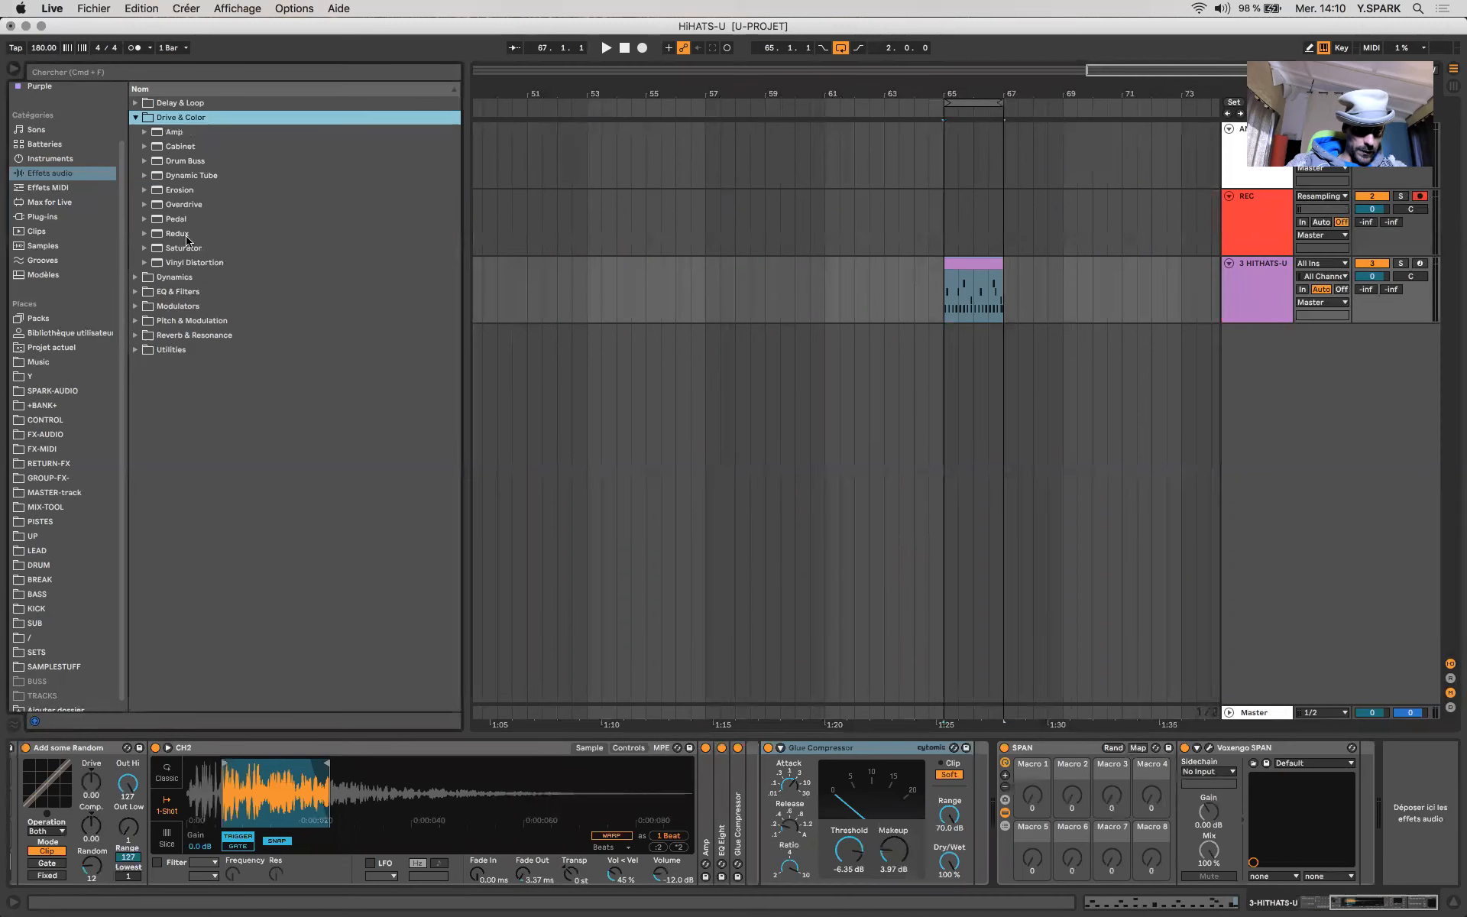
pyautogui.moveTo(183, 250); pyautogui.dragTo(801, 826)
pyautogui.press('space')
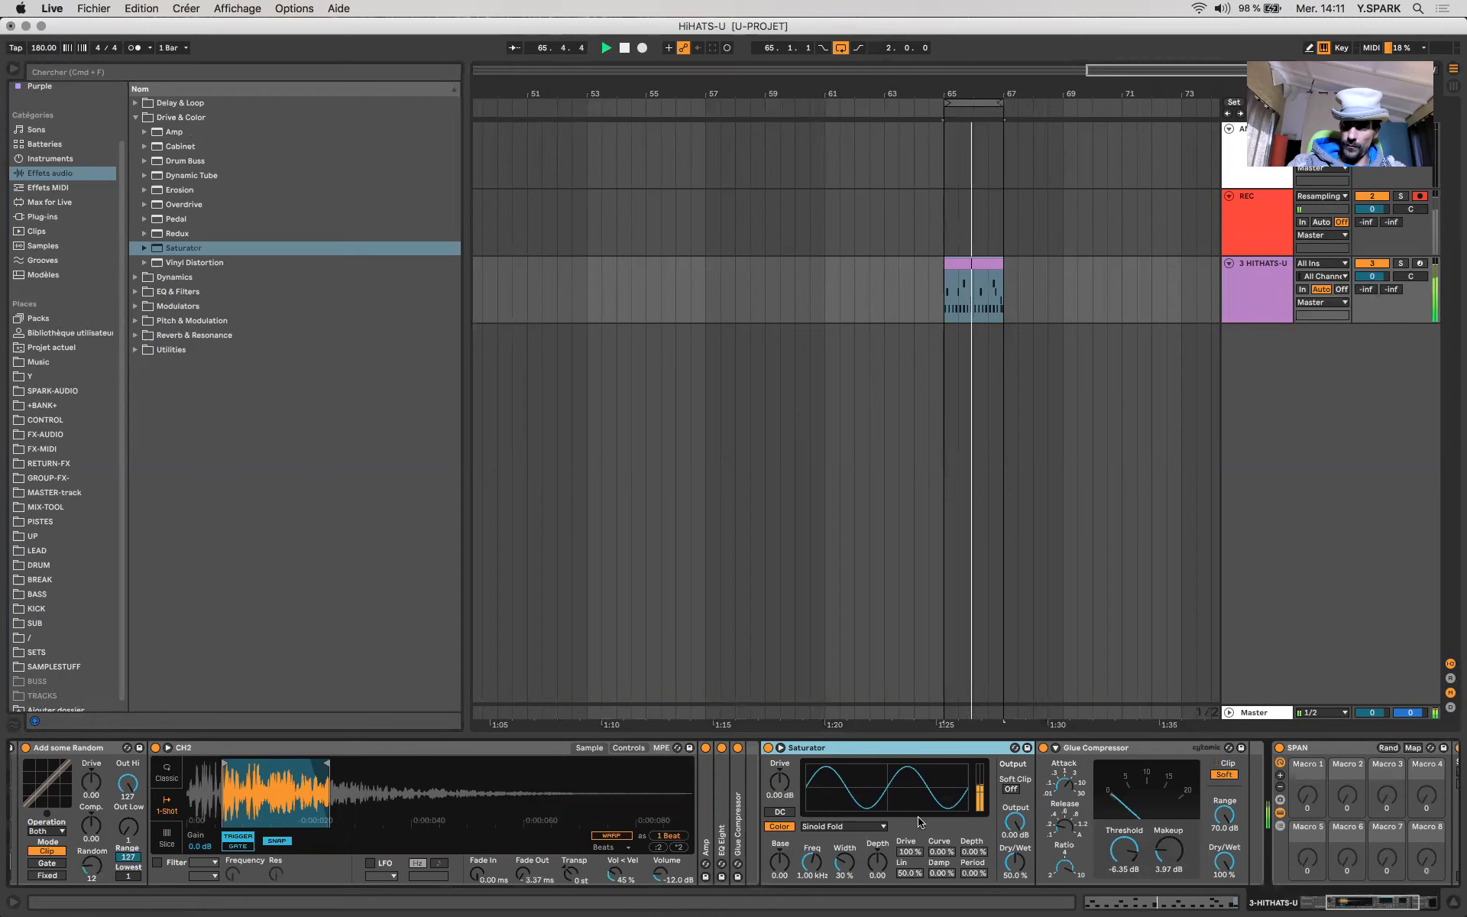
pyautogui.press('space')
# - Audition the 9TI-Switch pad in the HH-SAMPLES rack and display its device chain
pyautogui.hscroll(-5, 919, 823)
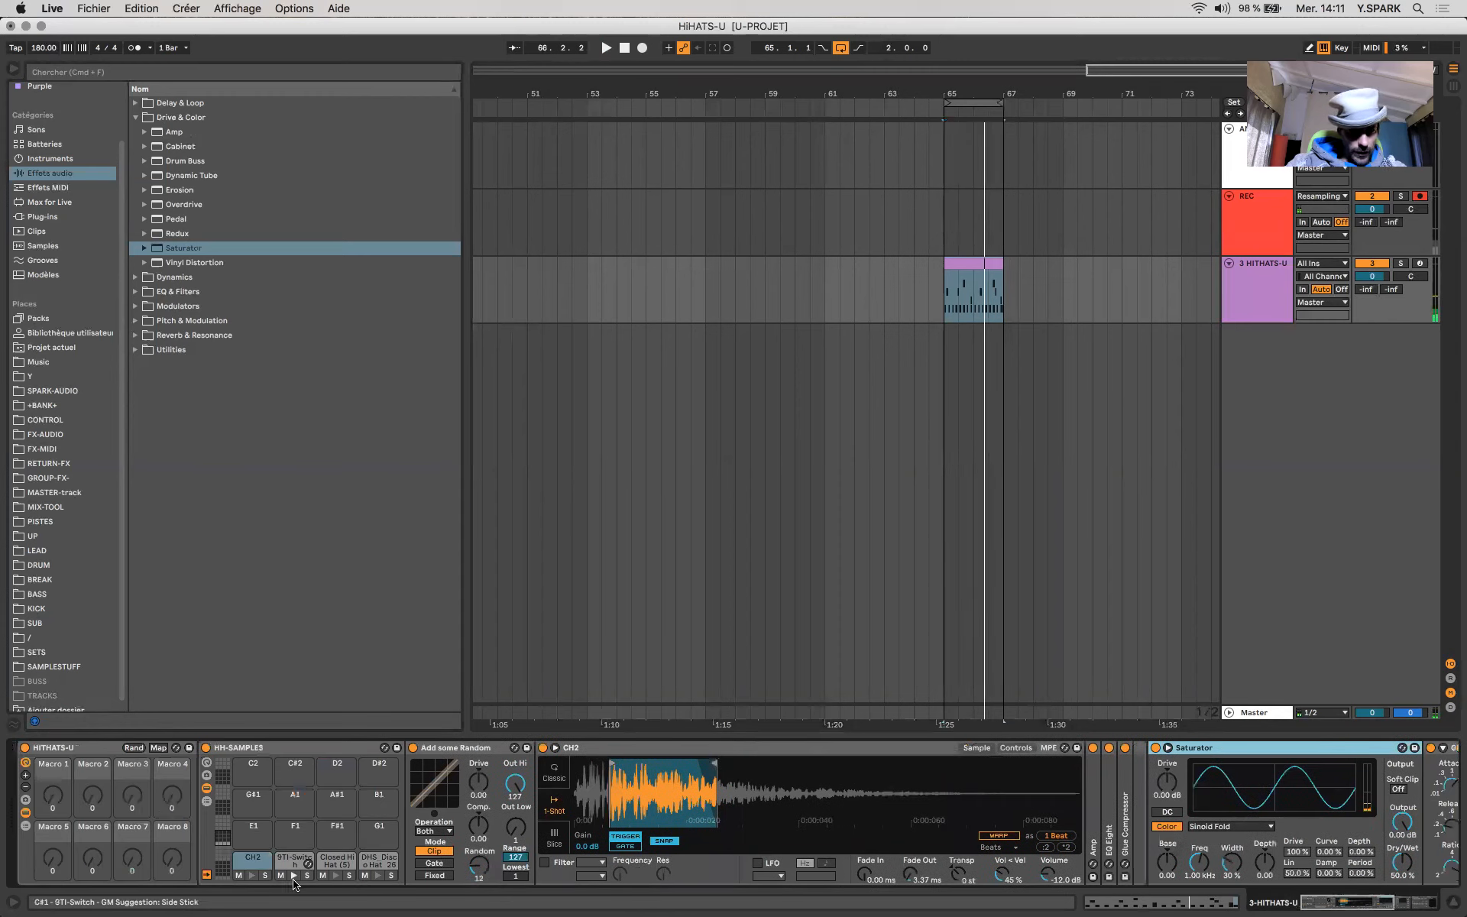
pyautogui.click(294, 876)
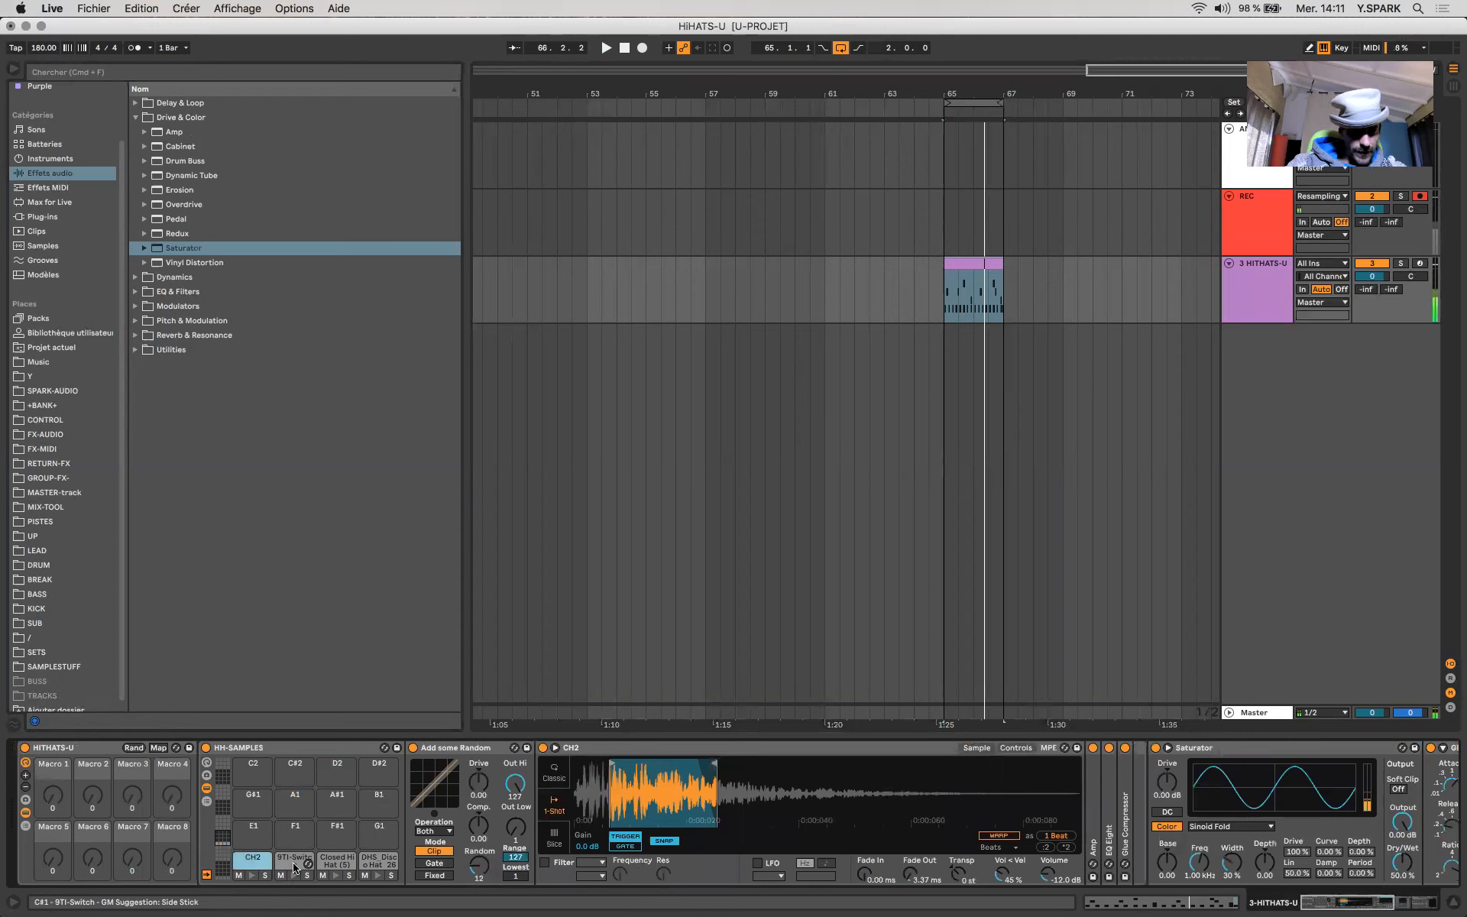
pyautogui.click(295, 865)
pyautogui.click(295, 875)
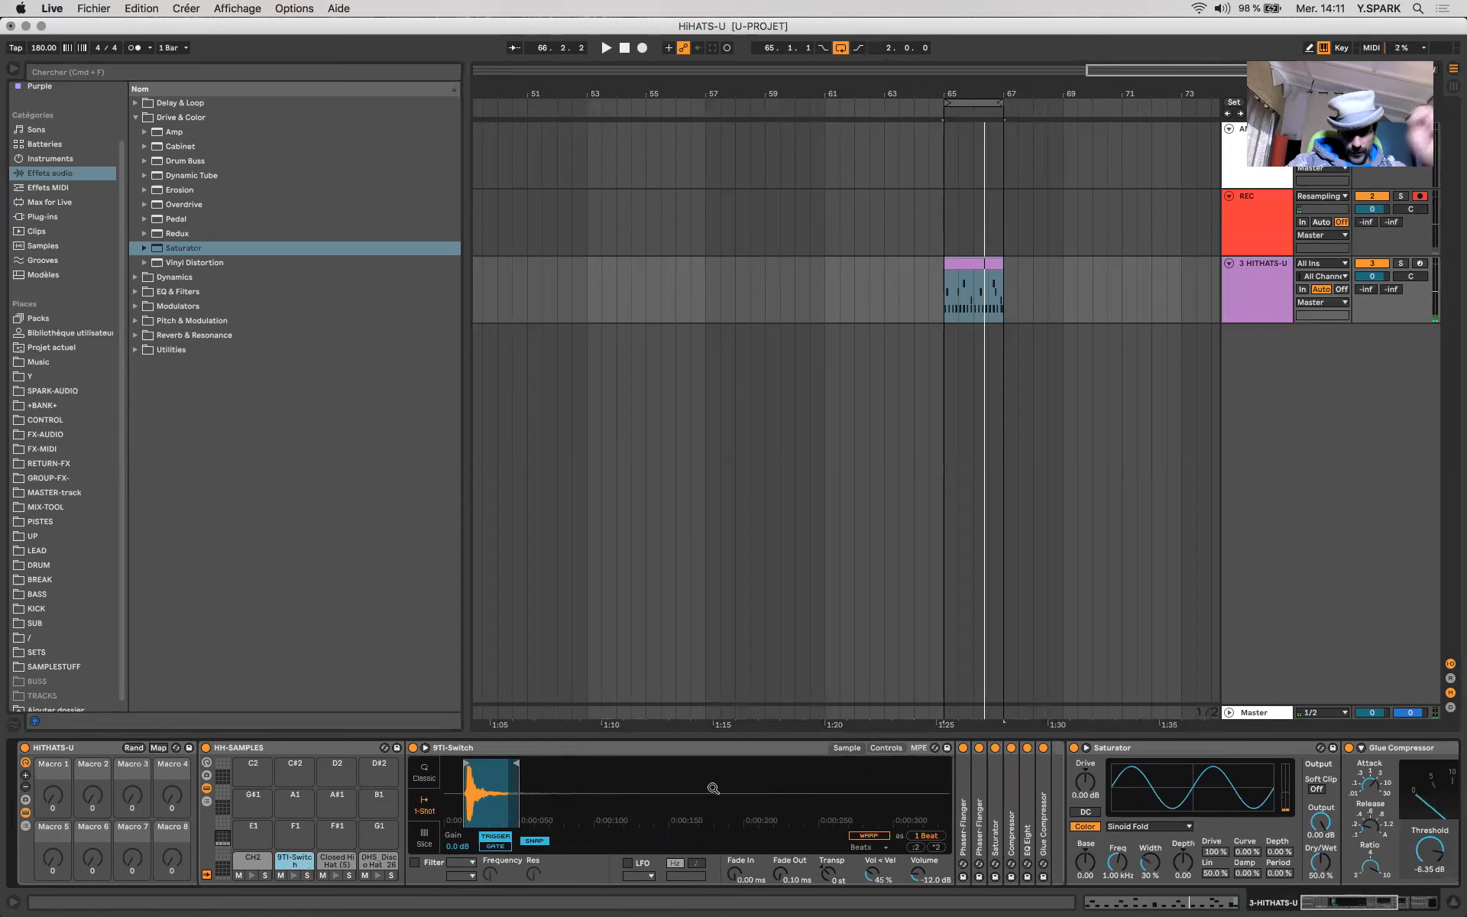
# - Unfold the second Phaser-Flanger in the 9TI-Switch pad's chain and set its Dry/Wet to 66 % during playback
pyautogui.hscroll(1, 694, 778)
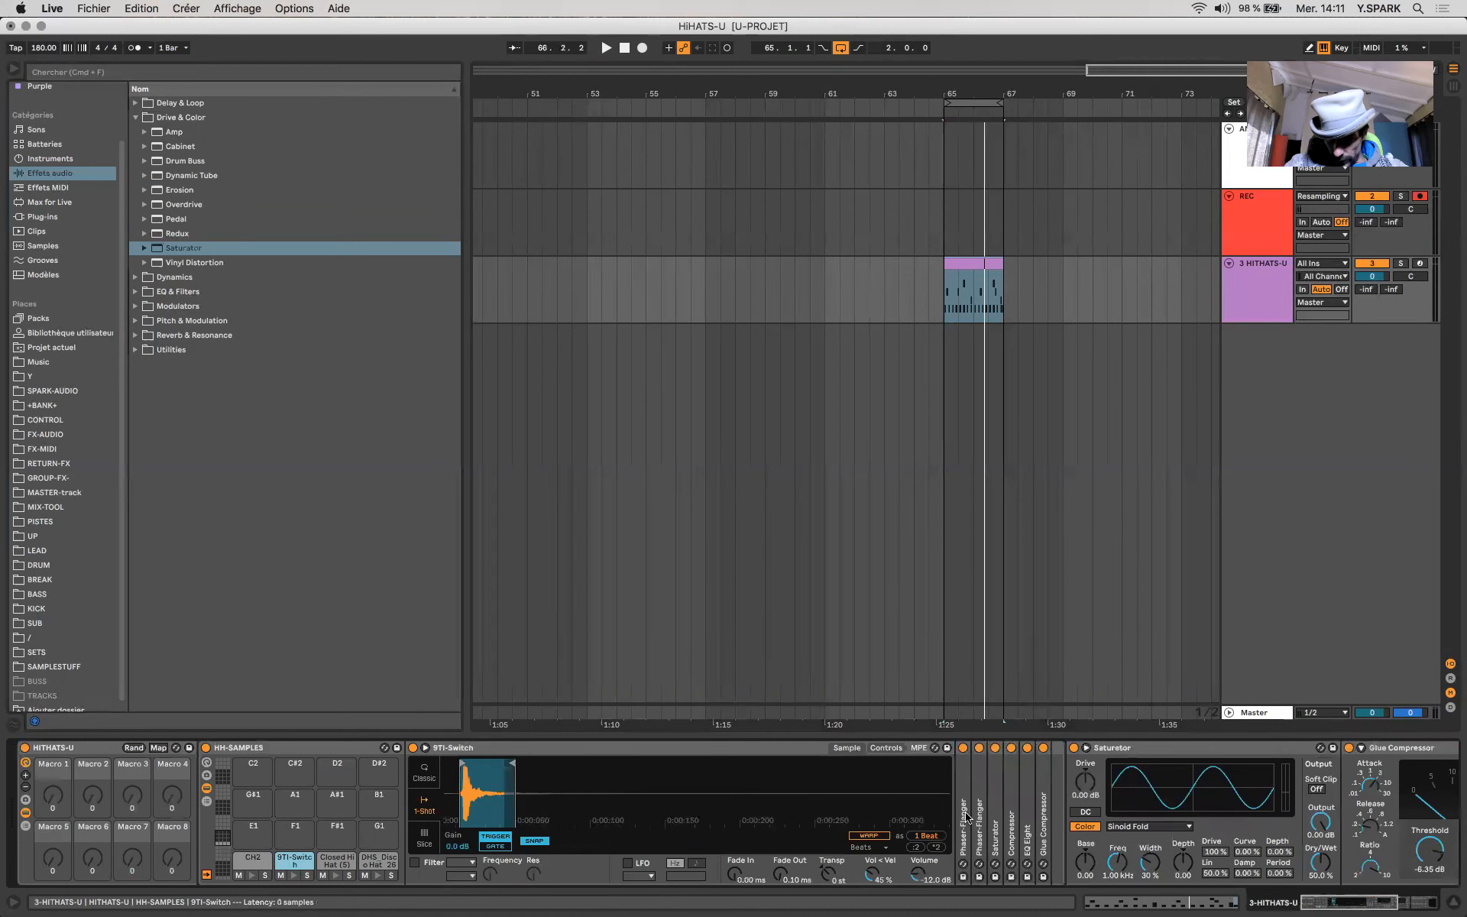
pyautogui.doubleClick(981, 849)
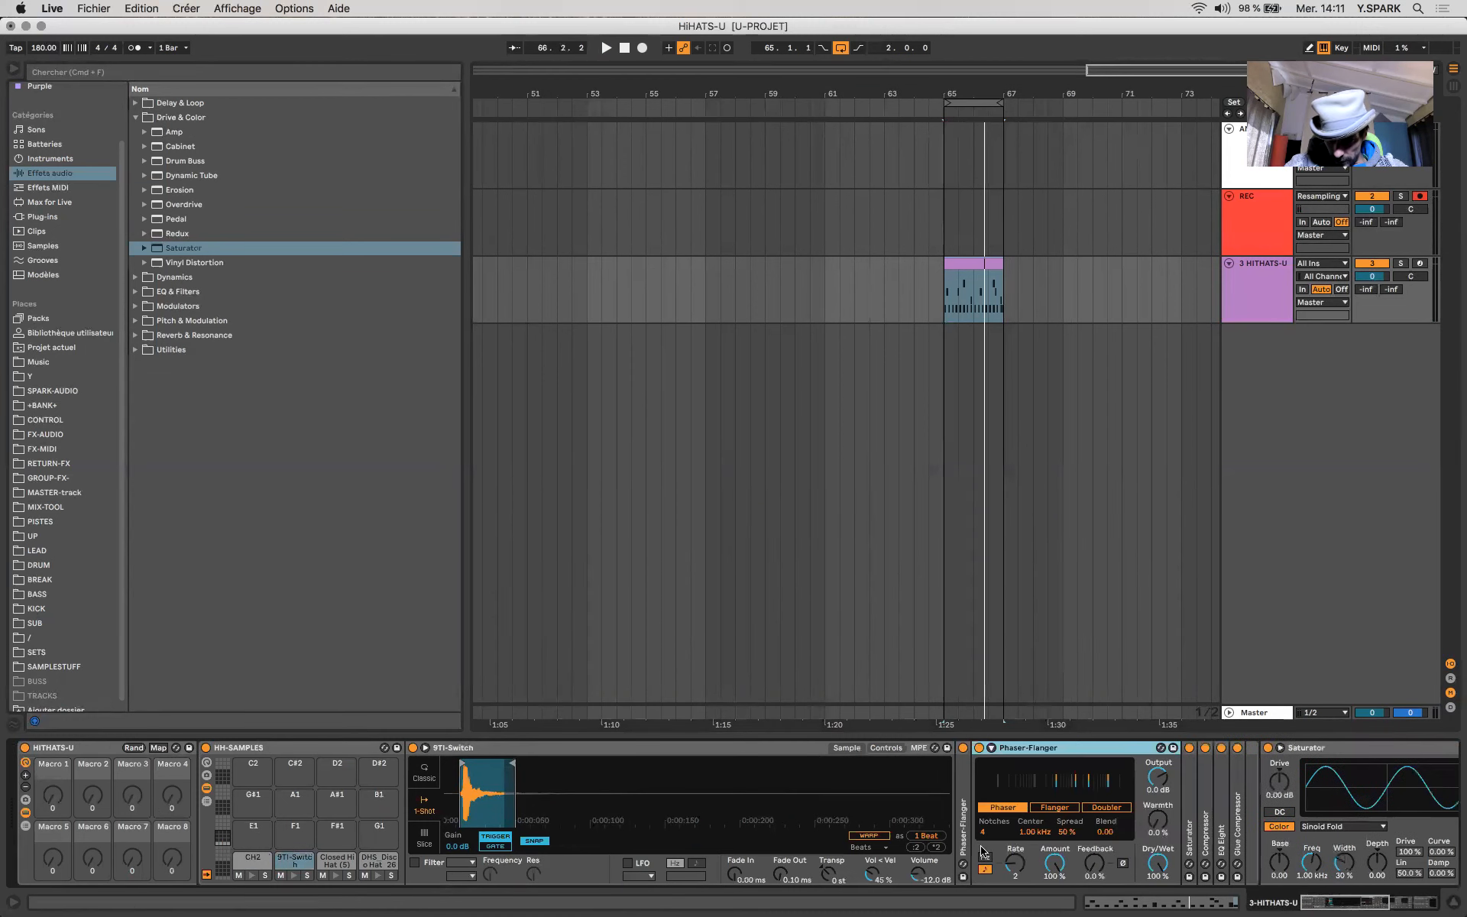
pyautogui.press('space')
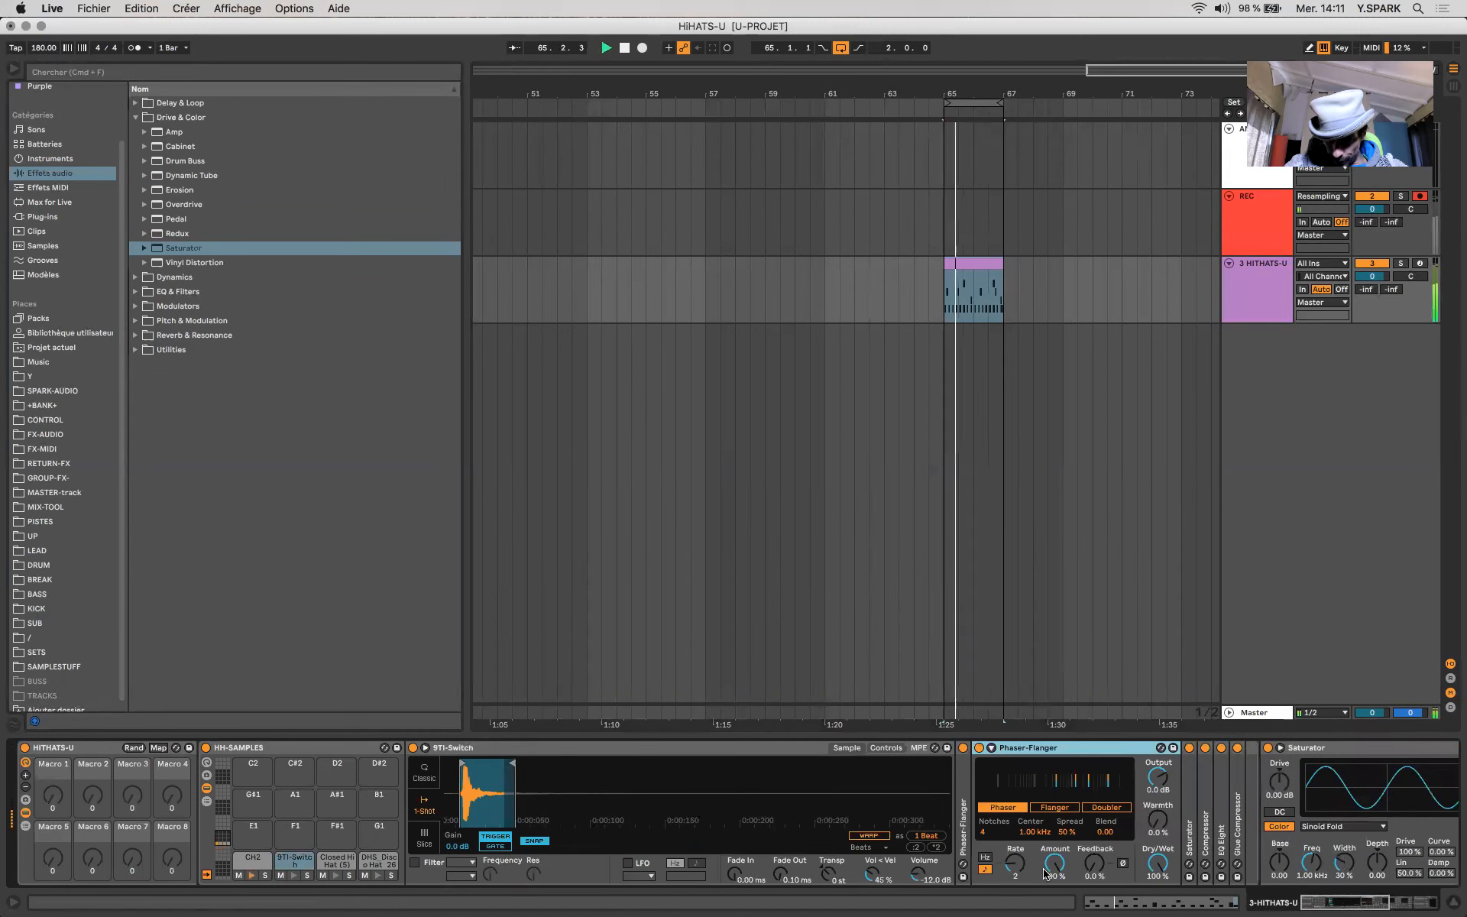
pyautogui.click(1158, 863)
pyautogui.moveTo(1158, 863)
pyautogui.mouseDown()
pyautogui.moveTo(1157, 914)
pyautogui.moveTo(1158, 872)
pyautogui.mouseUp()
pyautogui.hscroll(8, 1160, 871)
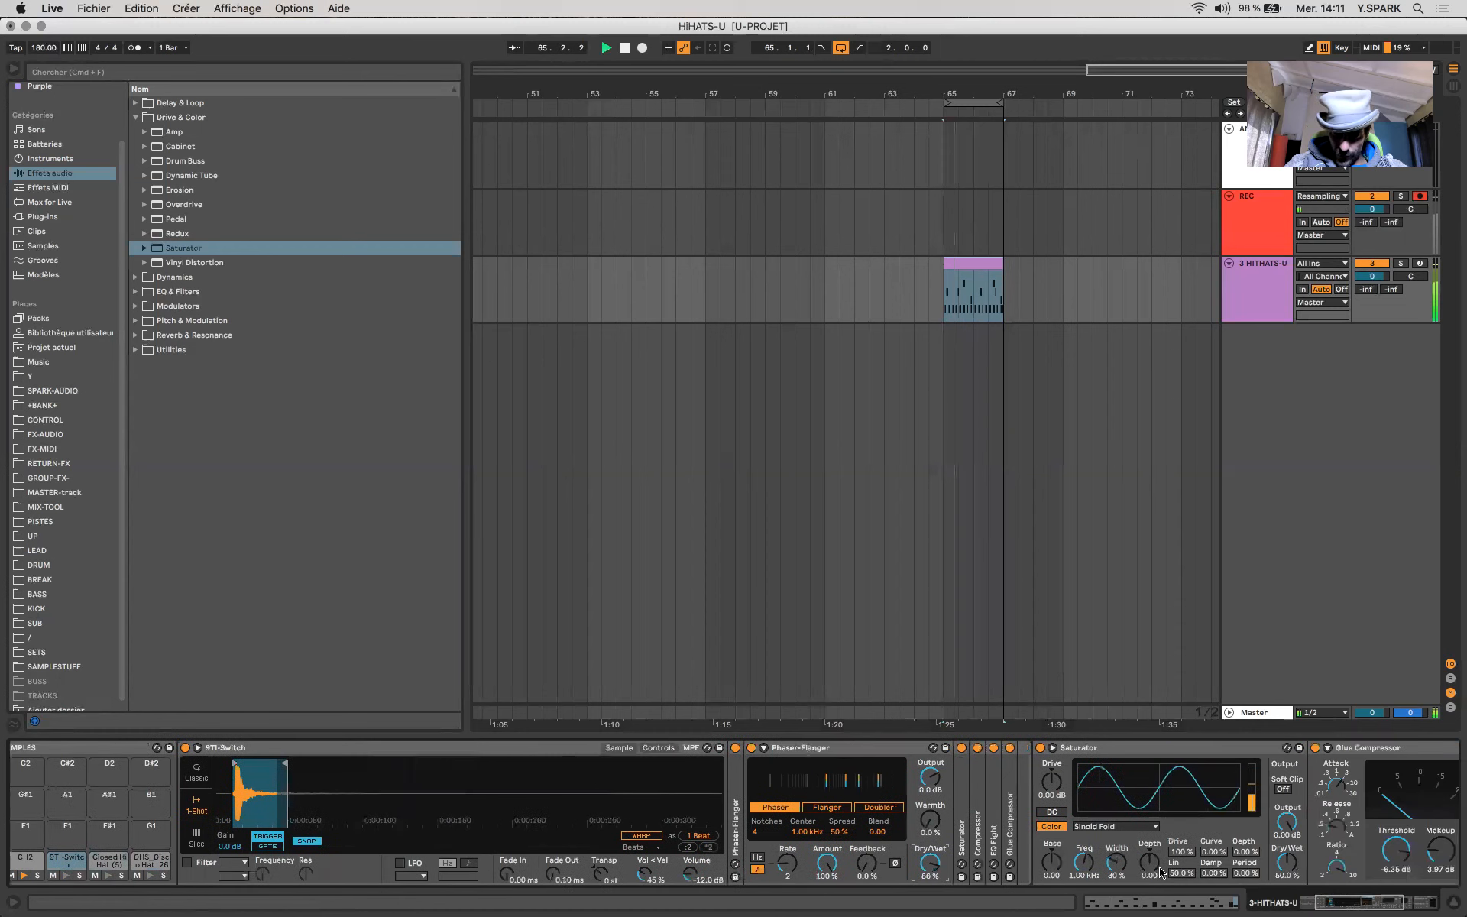
# - Stop playback and insert a Spectral Resonator after the second Phaser-Flanger in the 9TI-Switch pad's chain
pyautogui.press('space')
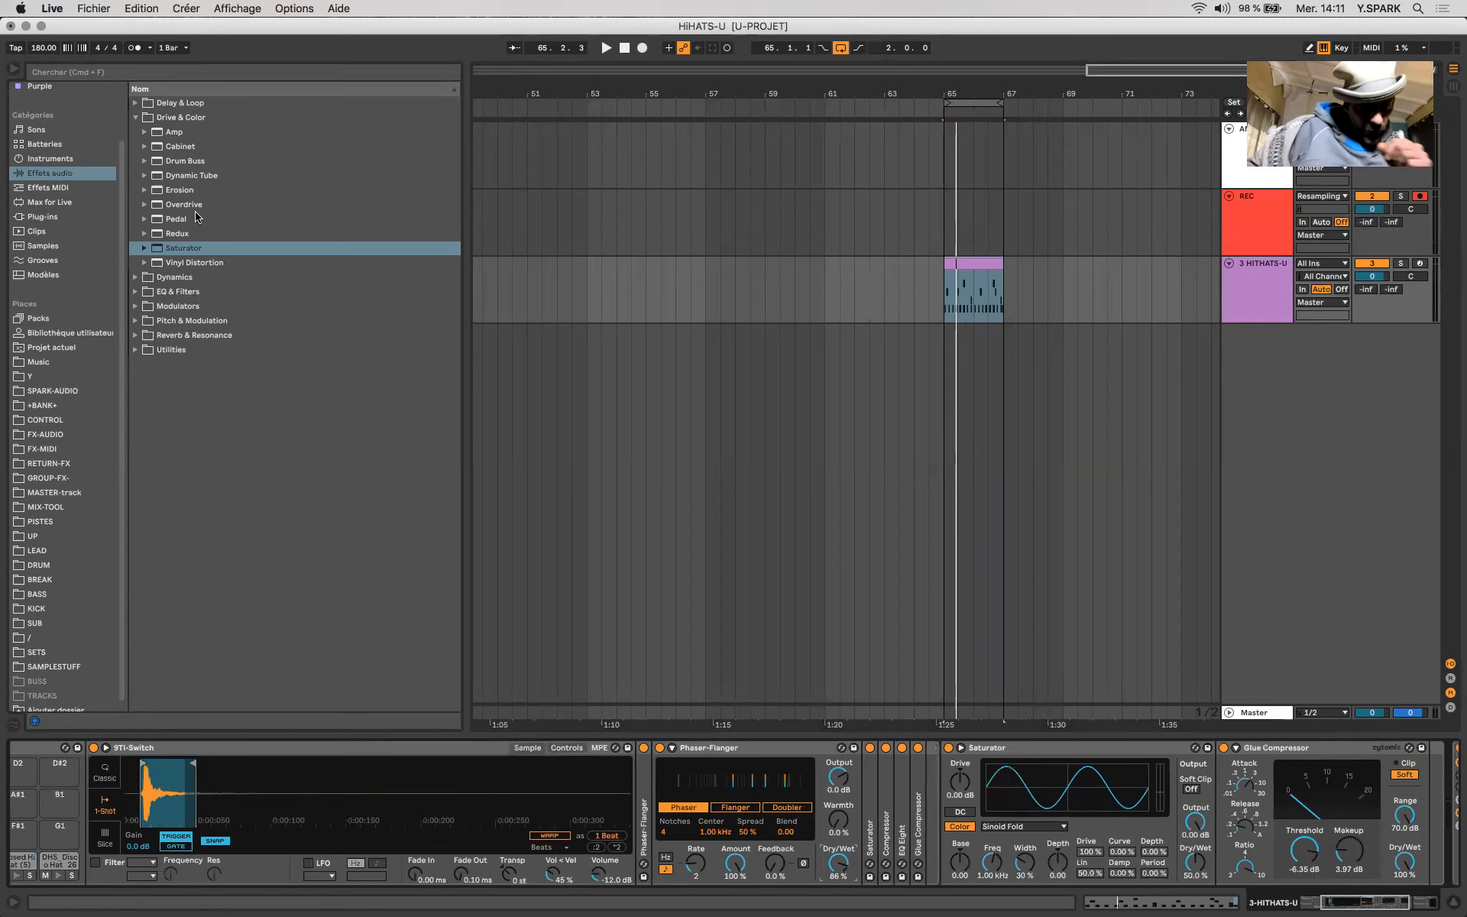
pyautogui.click(137, 336)
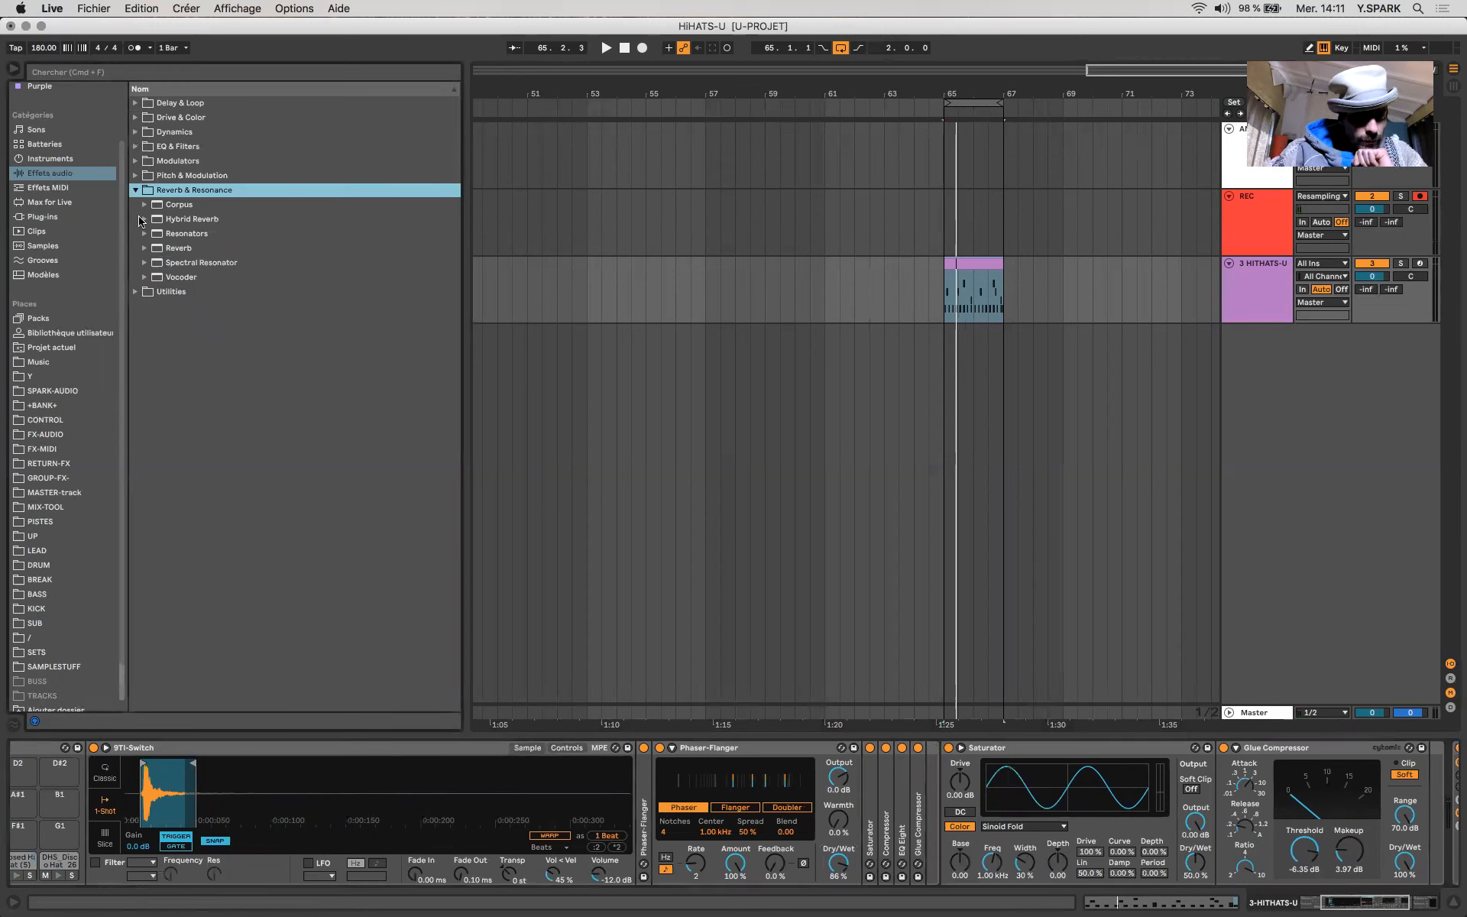
pyautogui.click(184, 207)
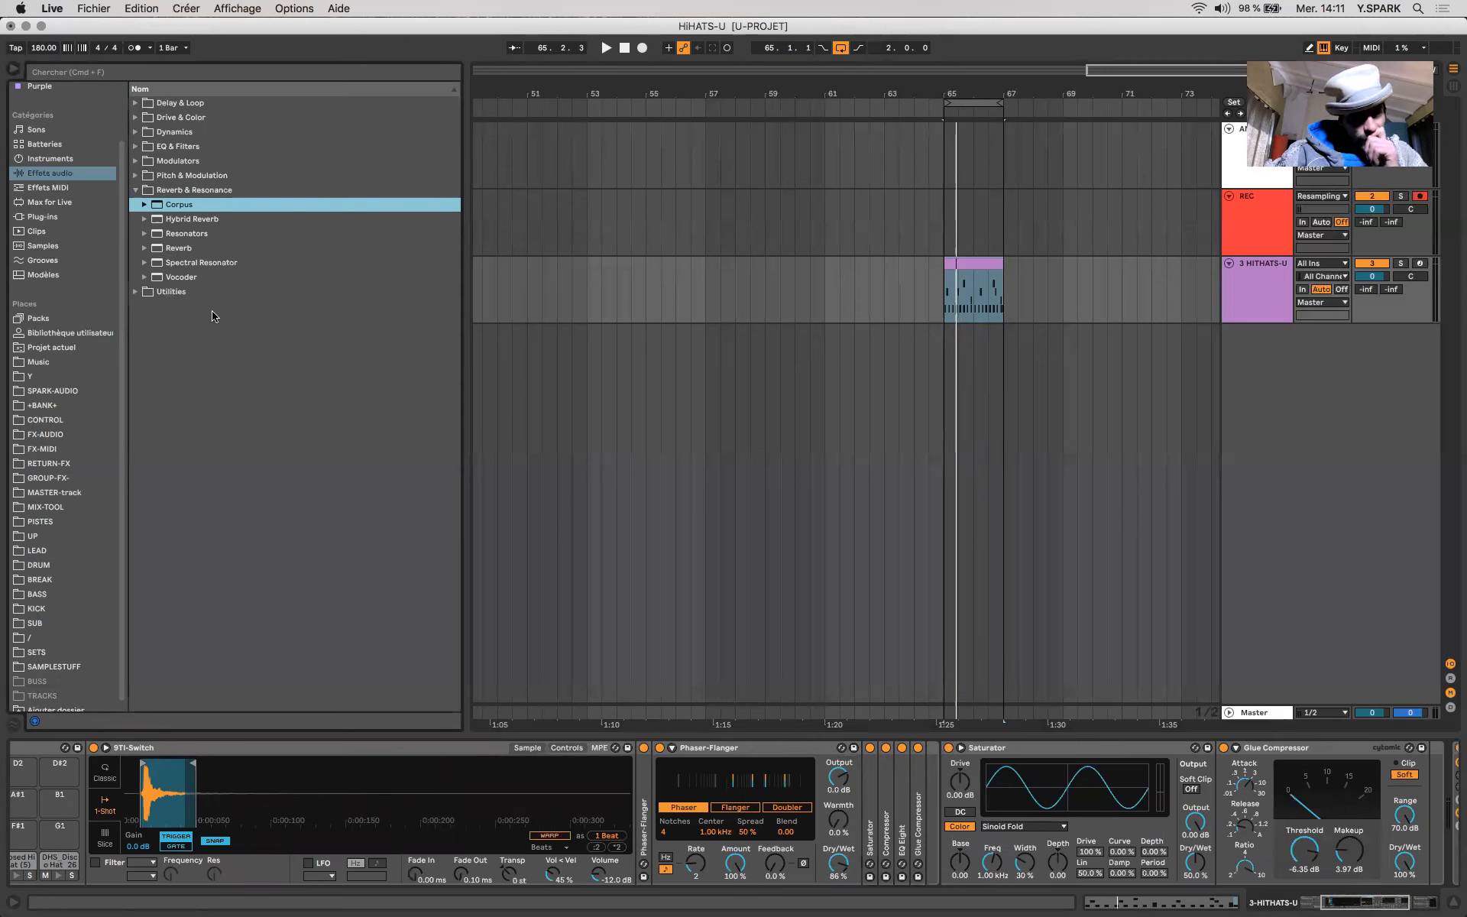
pyautogui.moveTo(172, 266)
pyautogui.mouseDown()
pyautogui.moveTo(788, 823)
pyautogui.moveTo(925, 780)
pyautogui.mouseUp()
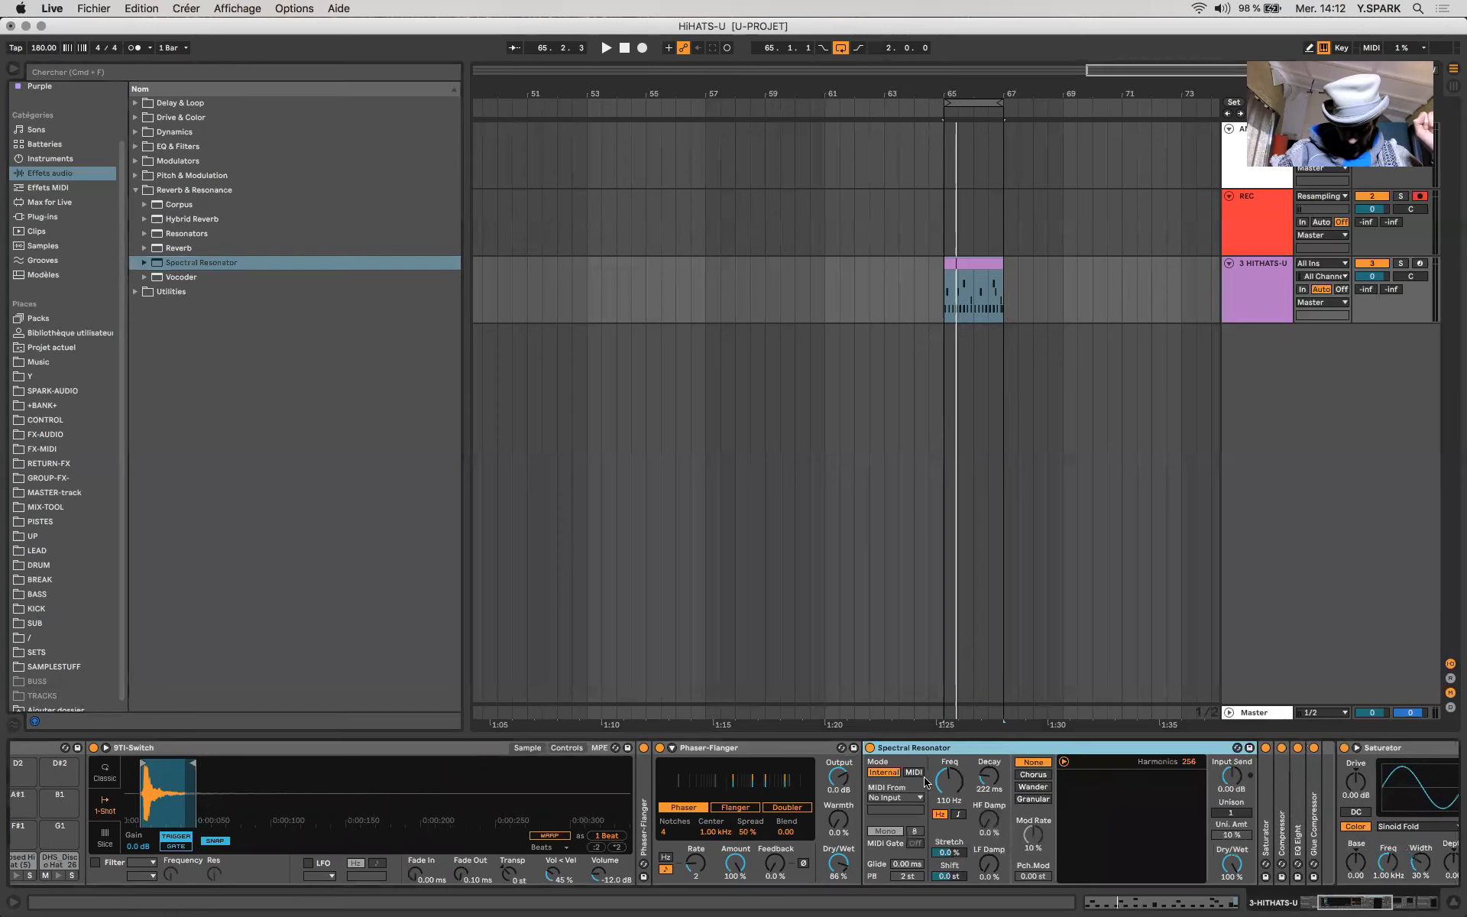
# - During loop playback, set the Spectral Resonator to Wander modulation, 15.1 Hz frequency, 198 ms decay and 29 % Dry/Wet
pyautogui.hscroll(9, 950, 804)
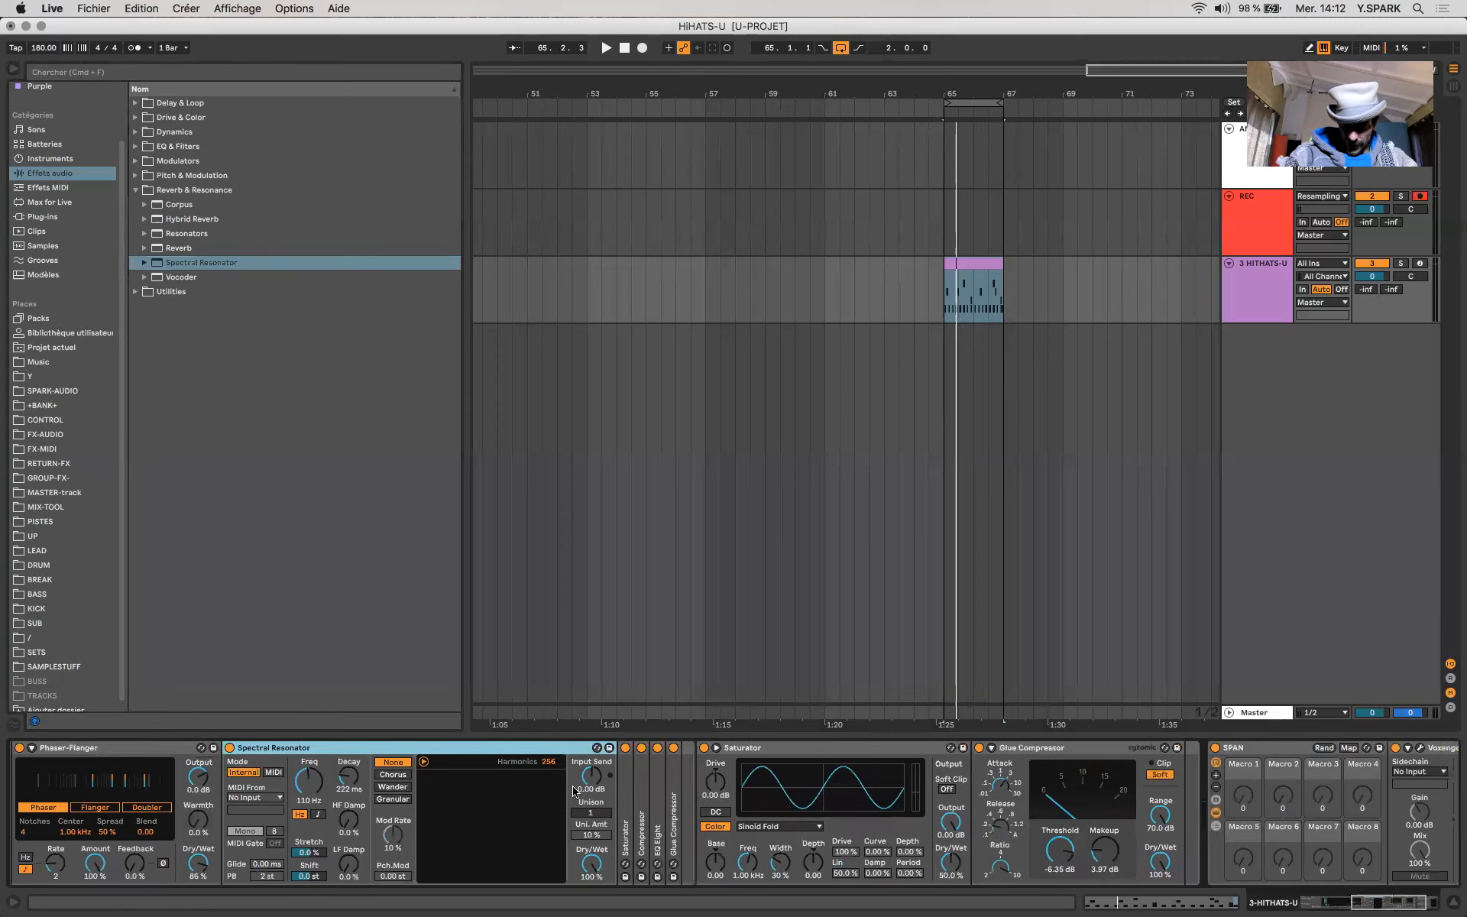
pyautogui.hscroll(-1, 573, 789)
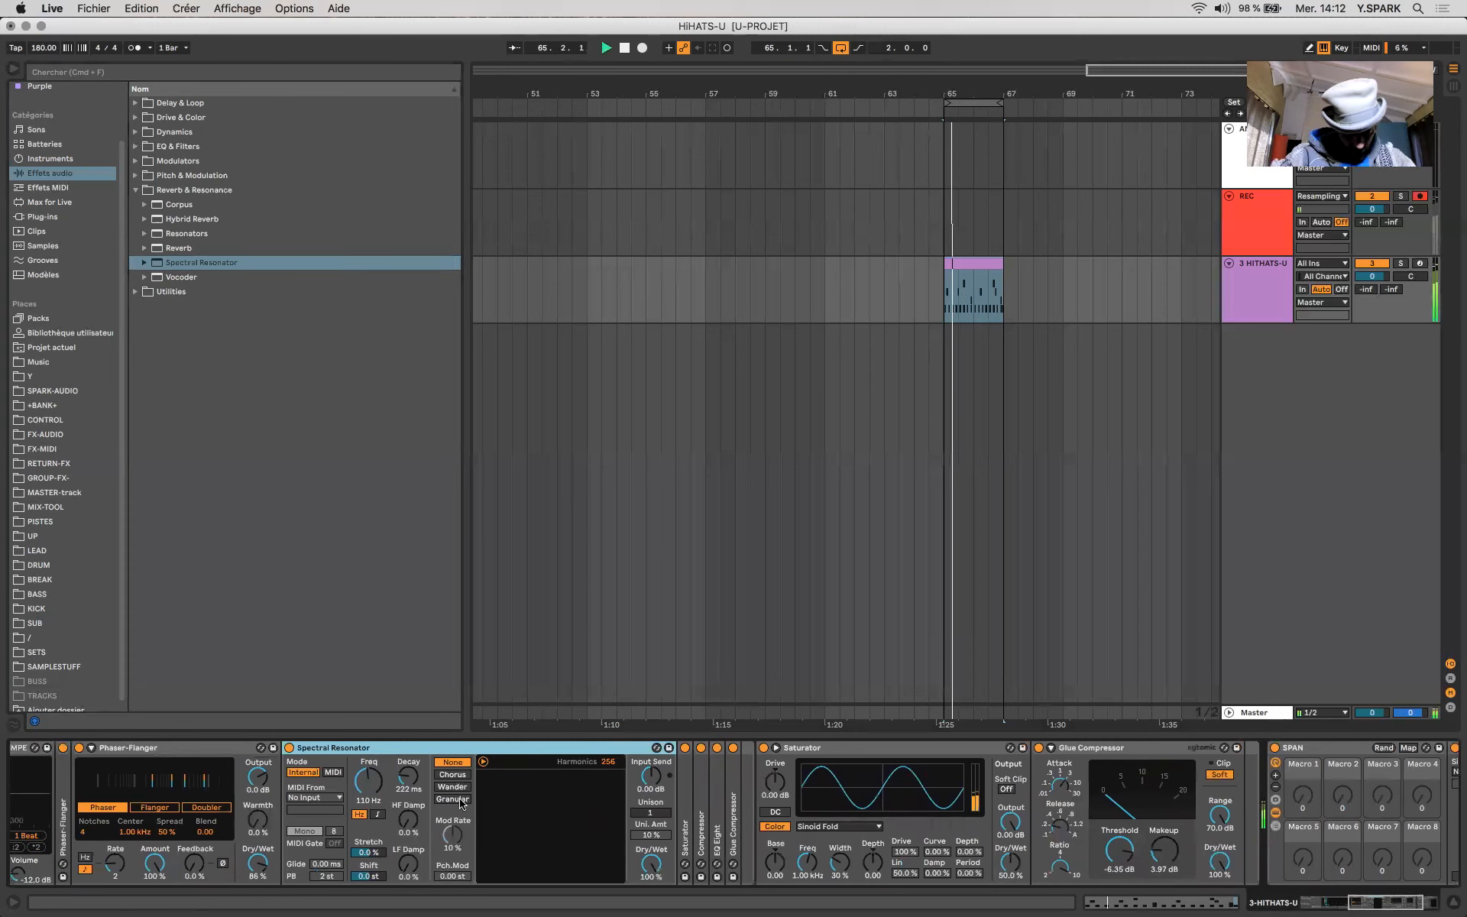
pyautogui.click(454, 775)
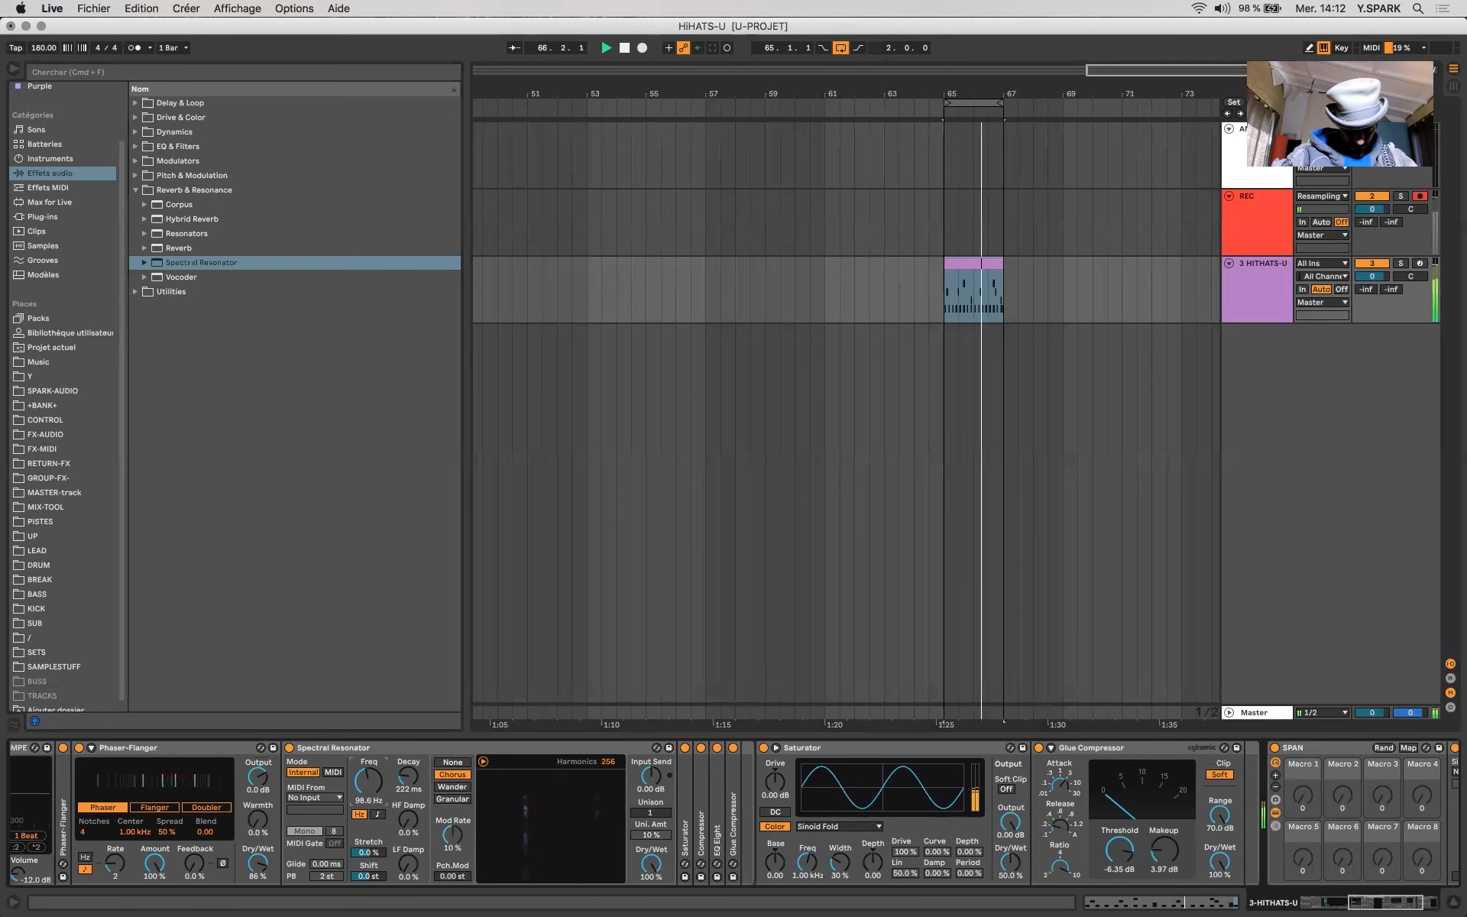
pyautogui.click(460, 787)
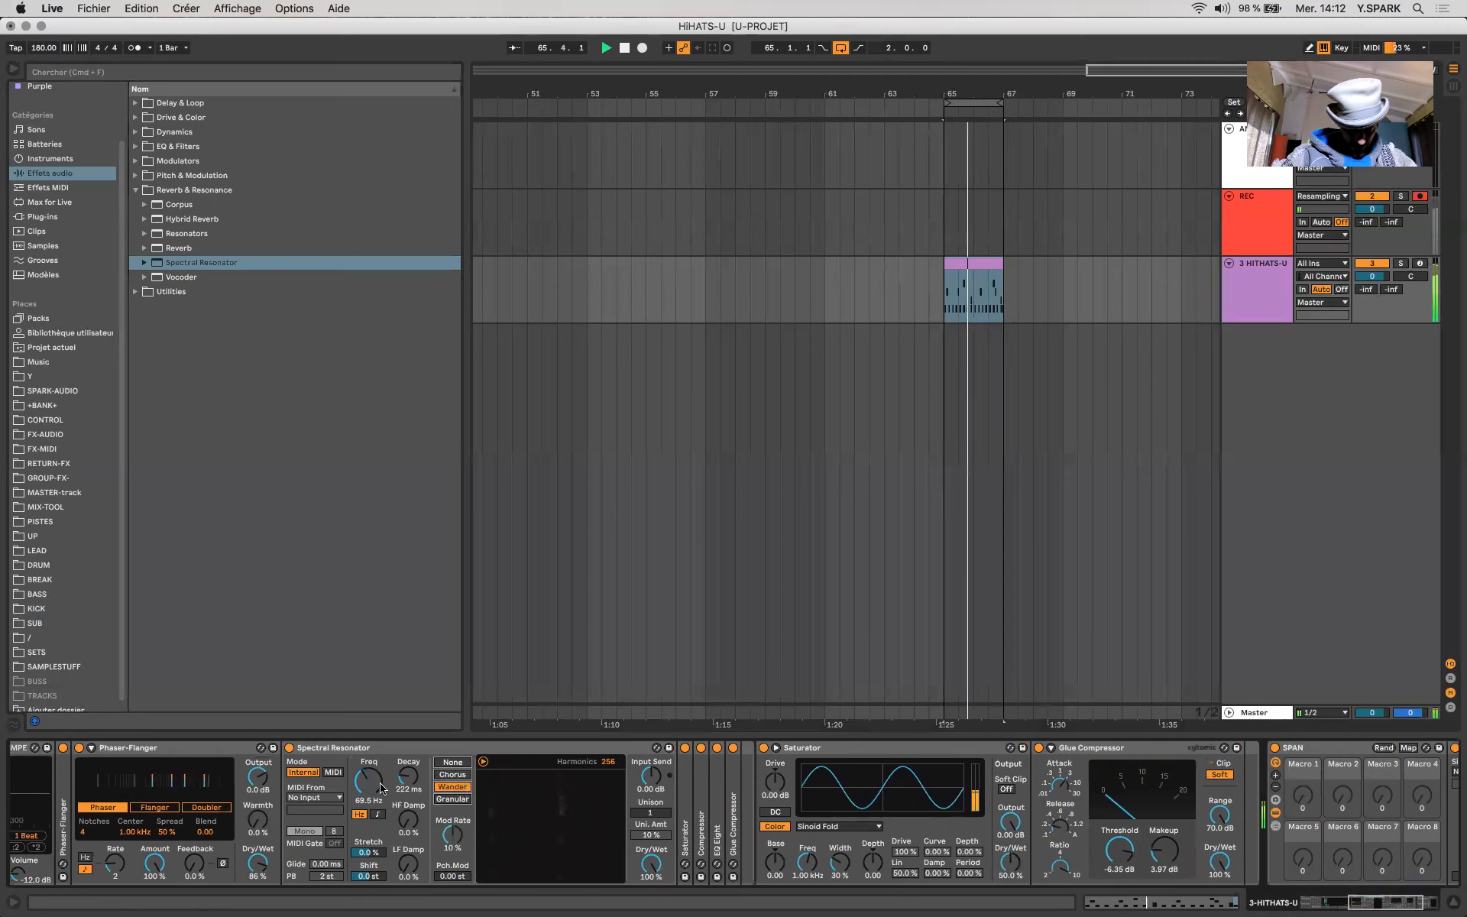
pyautogui.moveTo(368, 779); pyautogui.dragTo(369, 818)
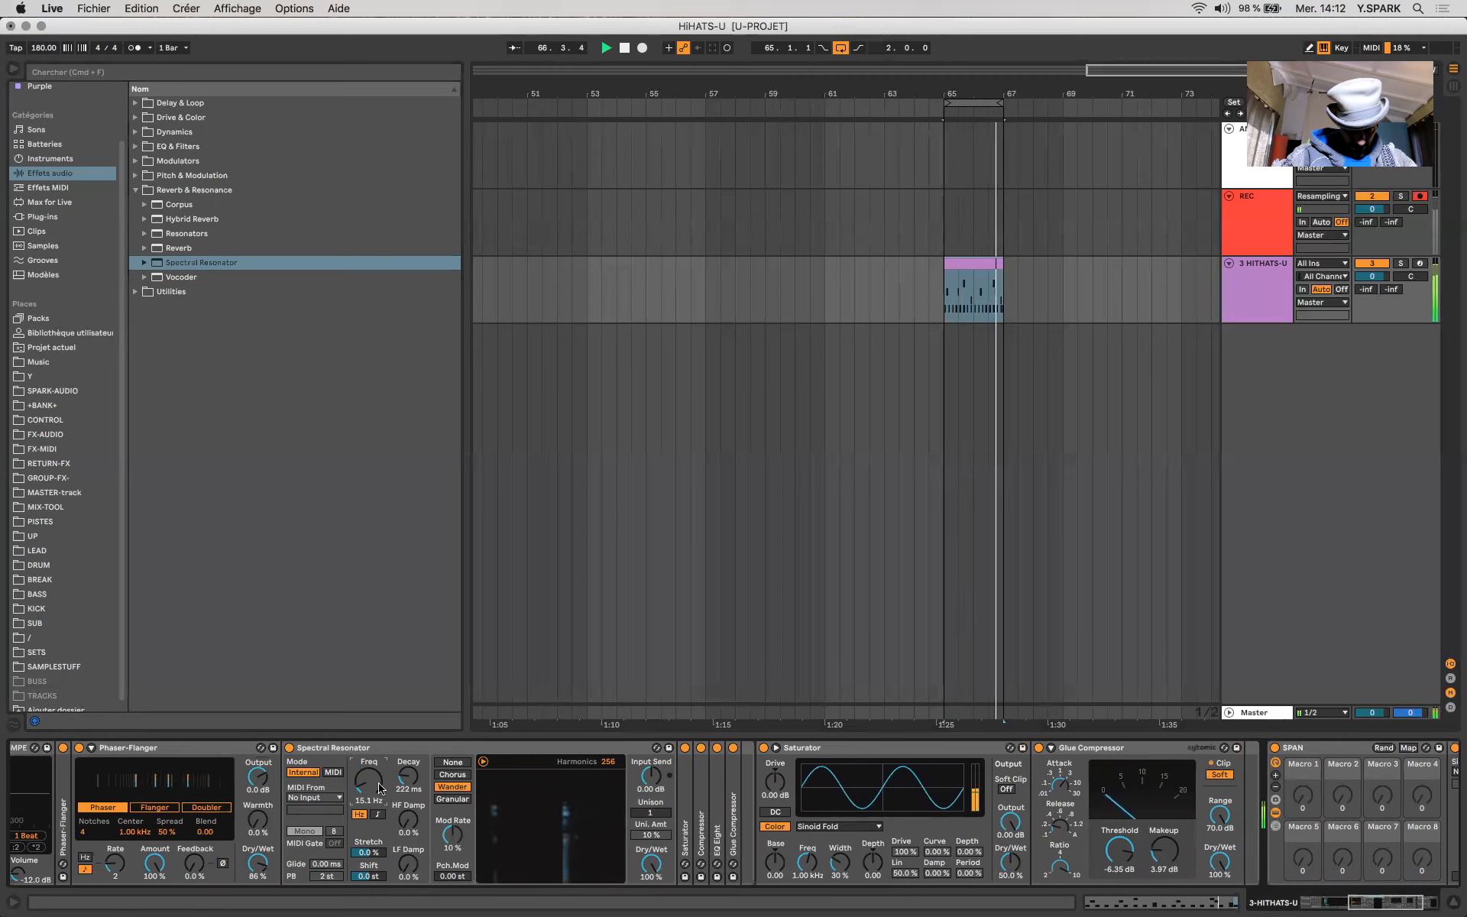
pyautogui.moveTo(408, 777)
pyautogui.mouseDown()
pyautogui.moveTo(408, 734)
pyautogui.moveTo(408, 818)
pyautogui.moveTo(408, 768)
pyautogui.mouseUp()
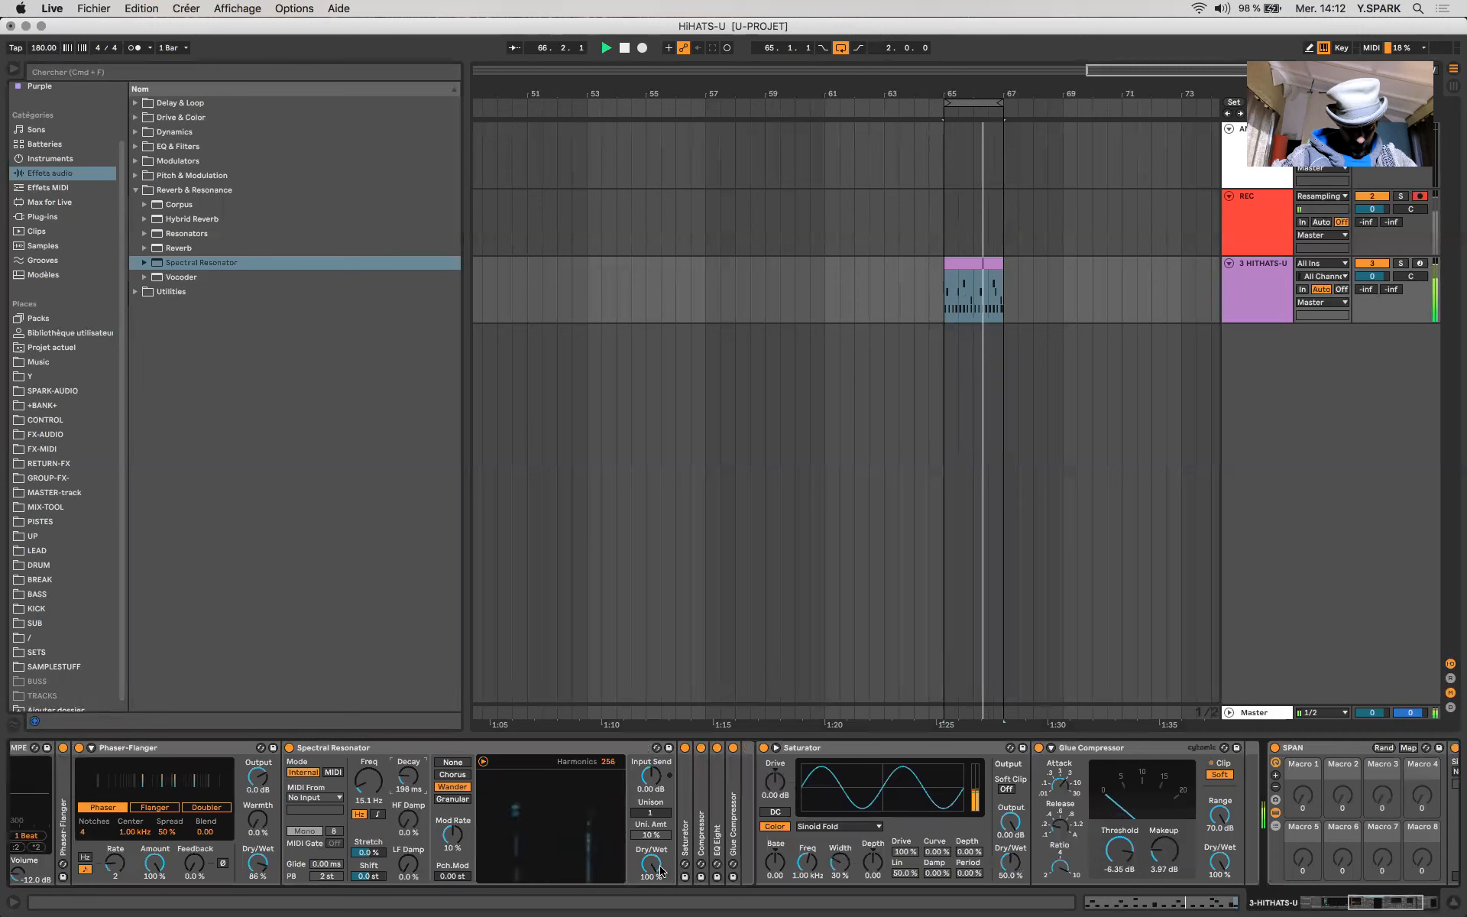
pyautogui.moveTo(651, 864)
pyautogui.mouseDown()
pyautogui.moveTo(651, 913)
pyautogui.moveTo(655, 855)
pyautogui.mouseUp()
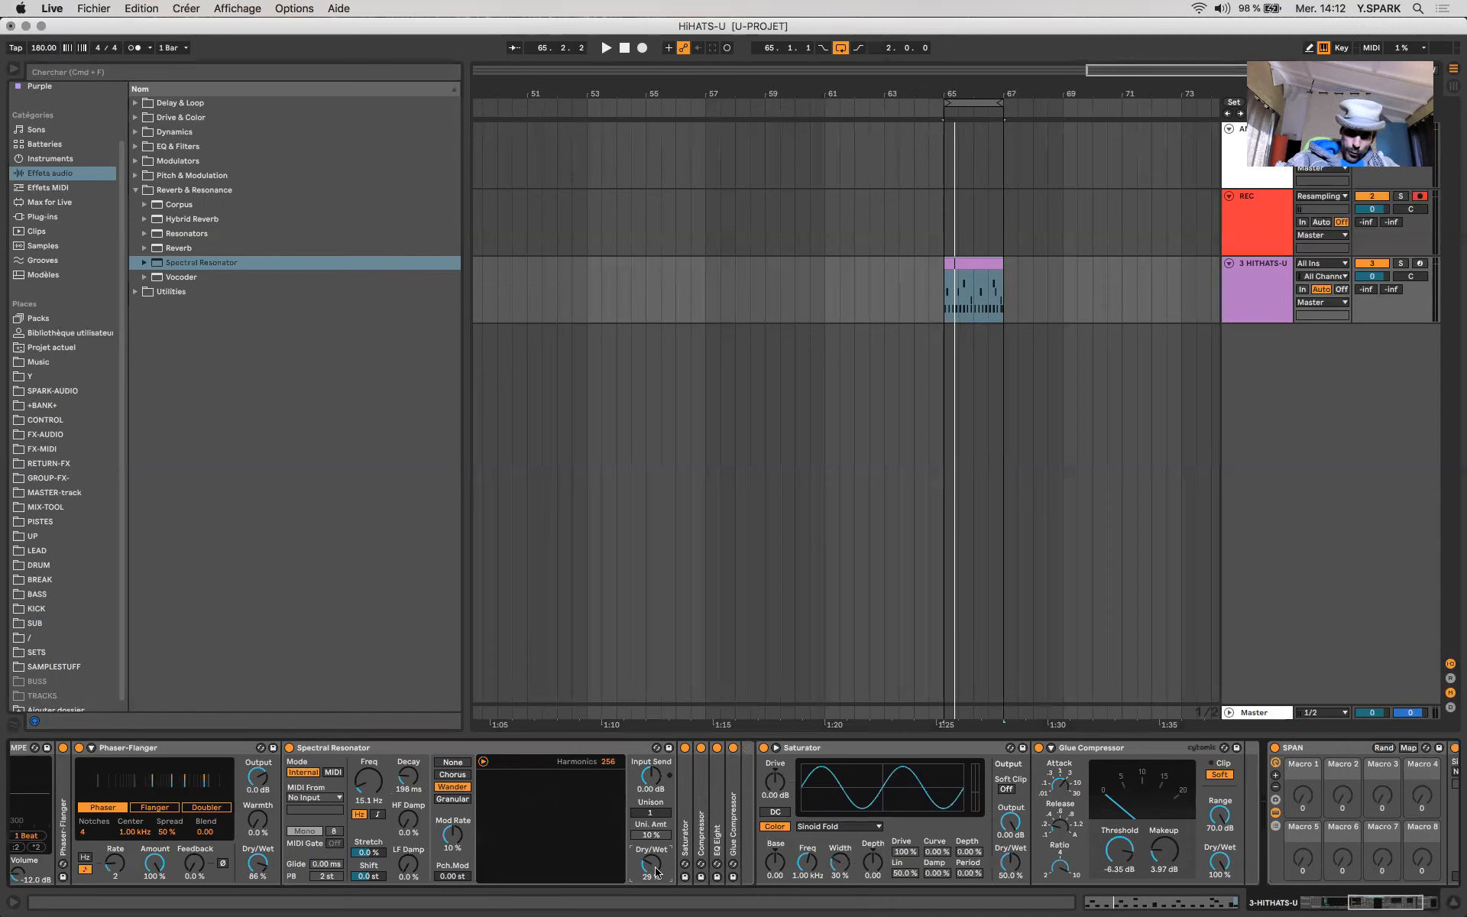
# - Unfold the EQ Eight in the 9TI-Switch pad's chain, then select the HITHATS-U rack and play through the hi-hat loop
pyautogui.doubleClick(719, 839)
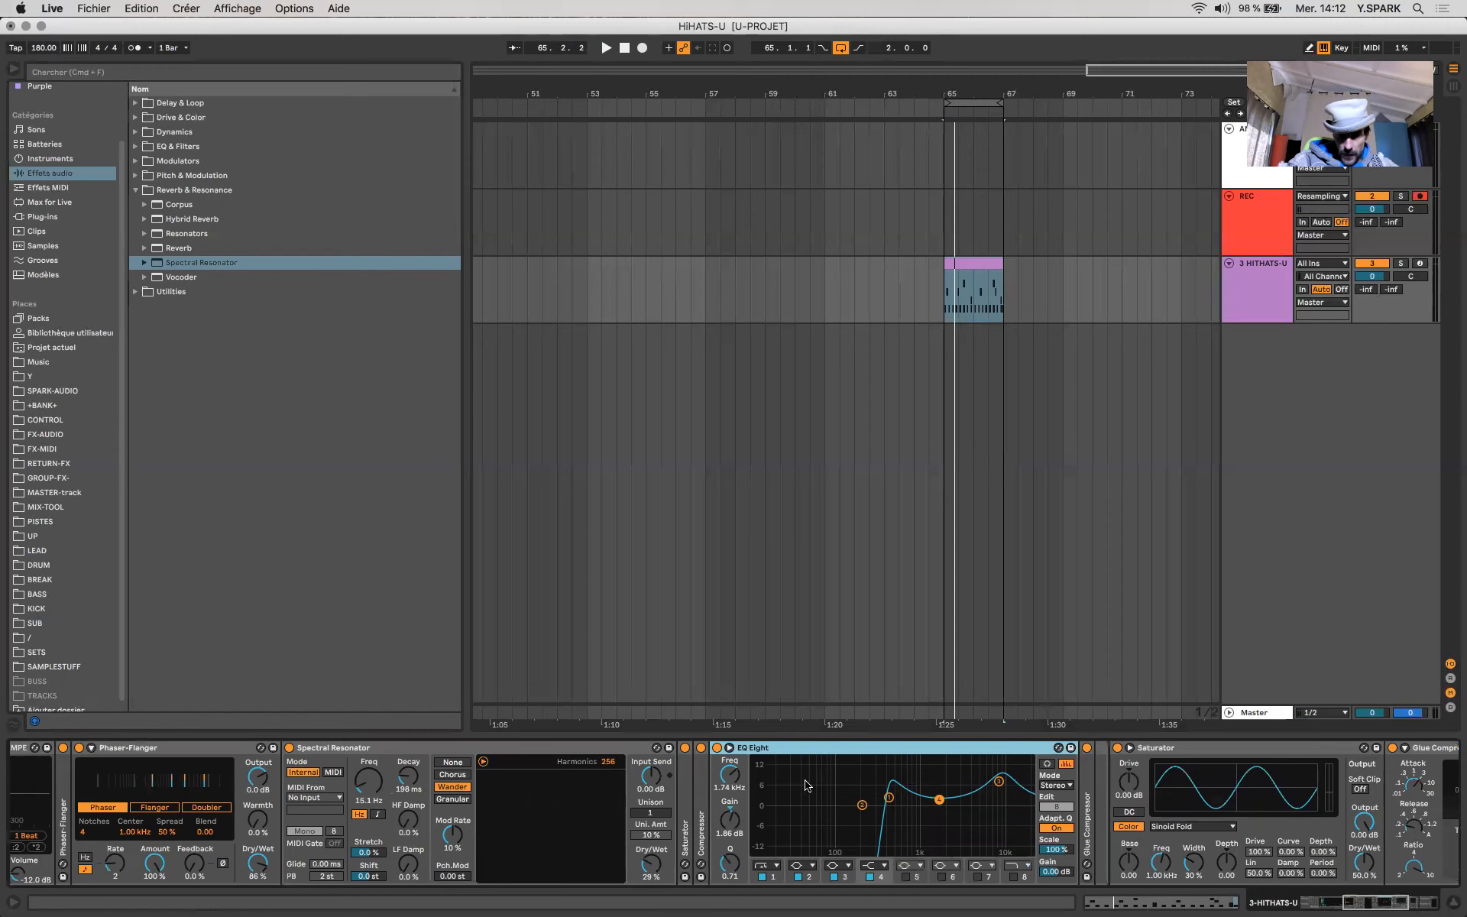
pyautogui.hscroll(8, 479, 796)
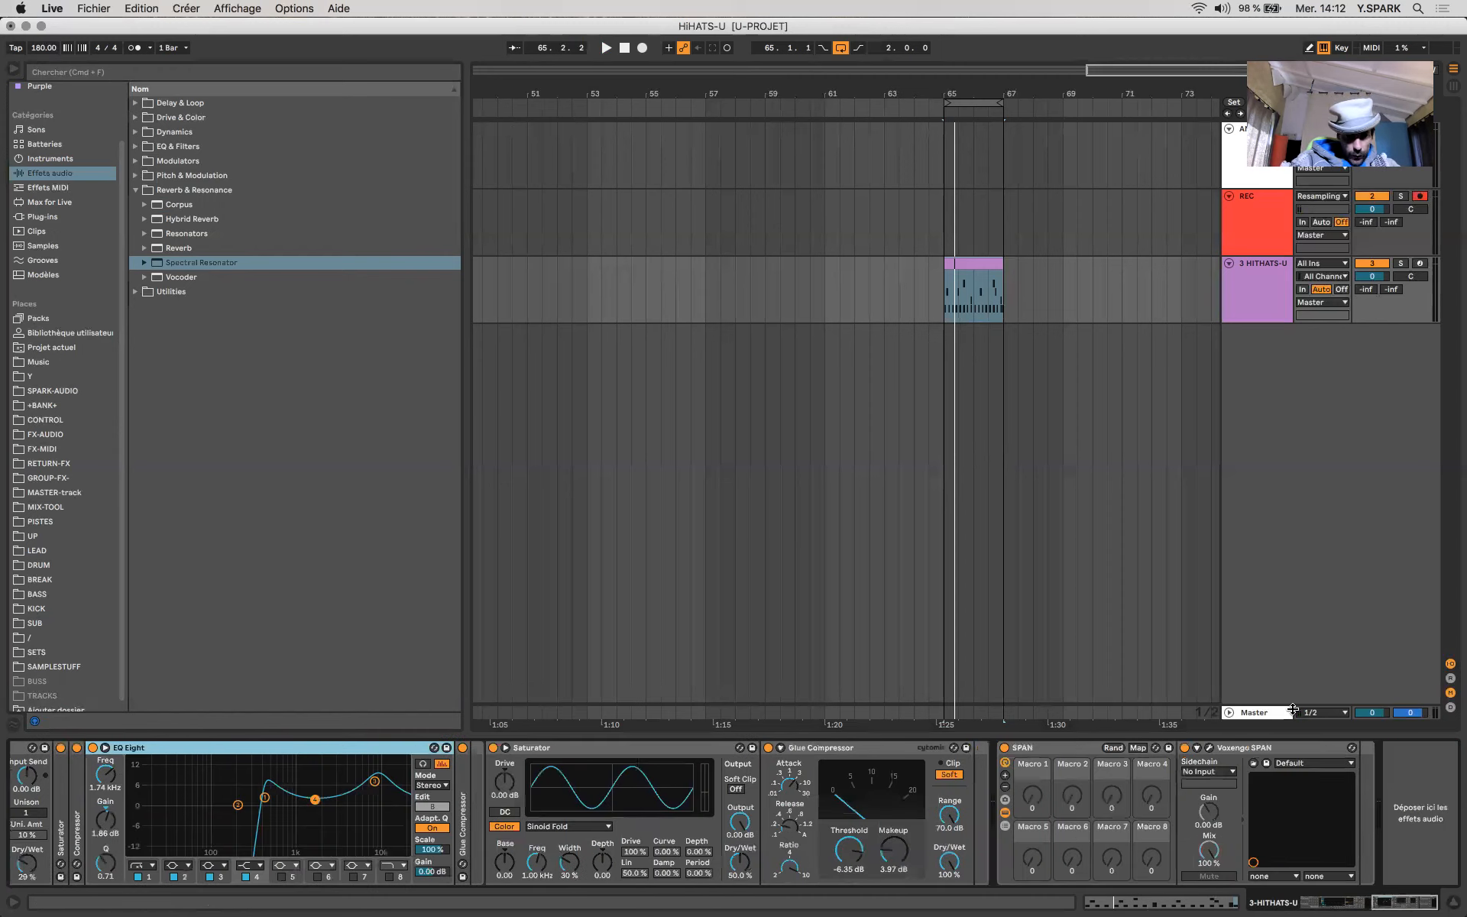
pyautogui.hscroll(-10, 567, 755)
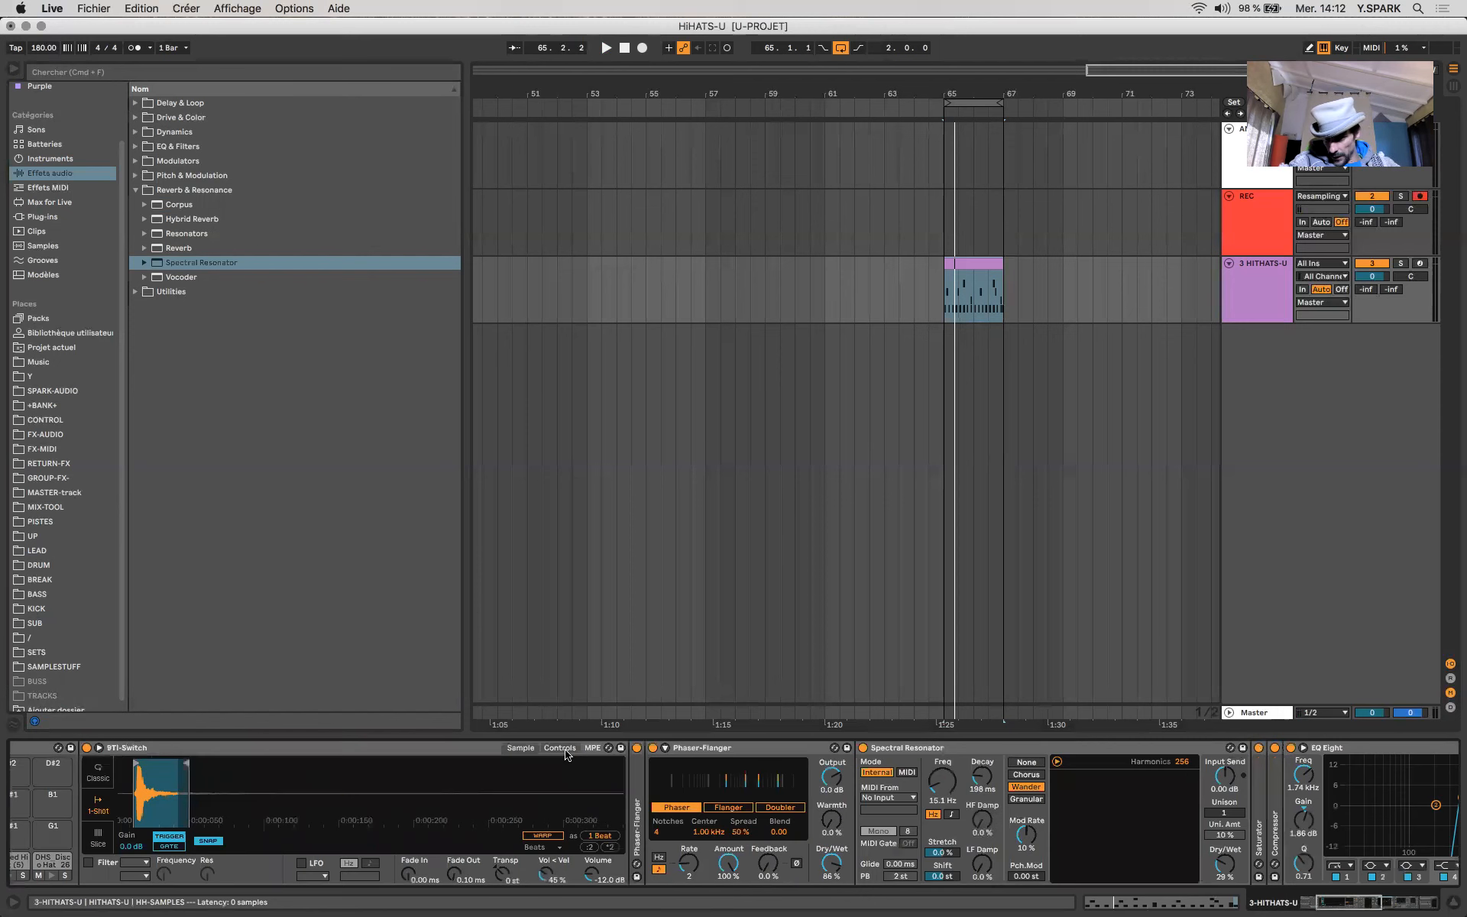
pyautogui.hscroll(-5, 567, 755)
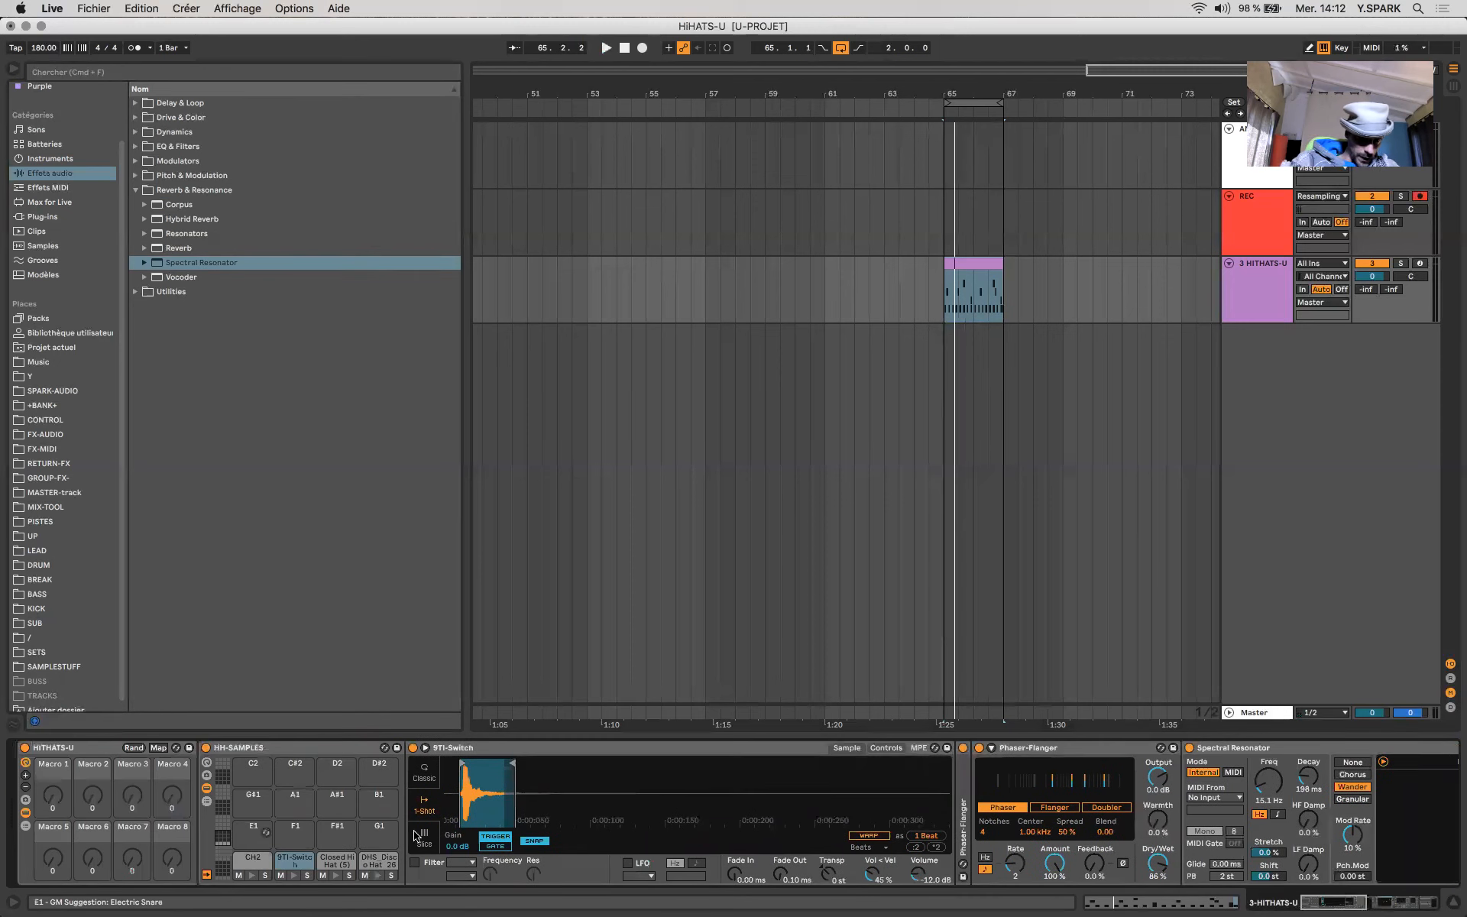
pyautogui.click(93, 747)
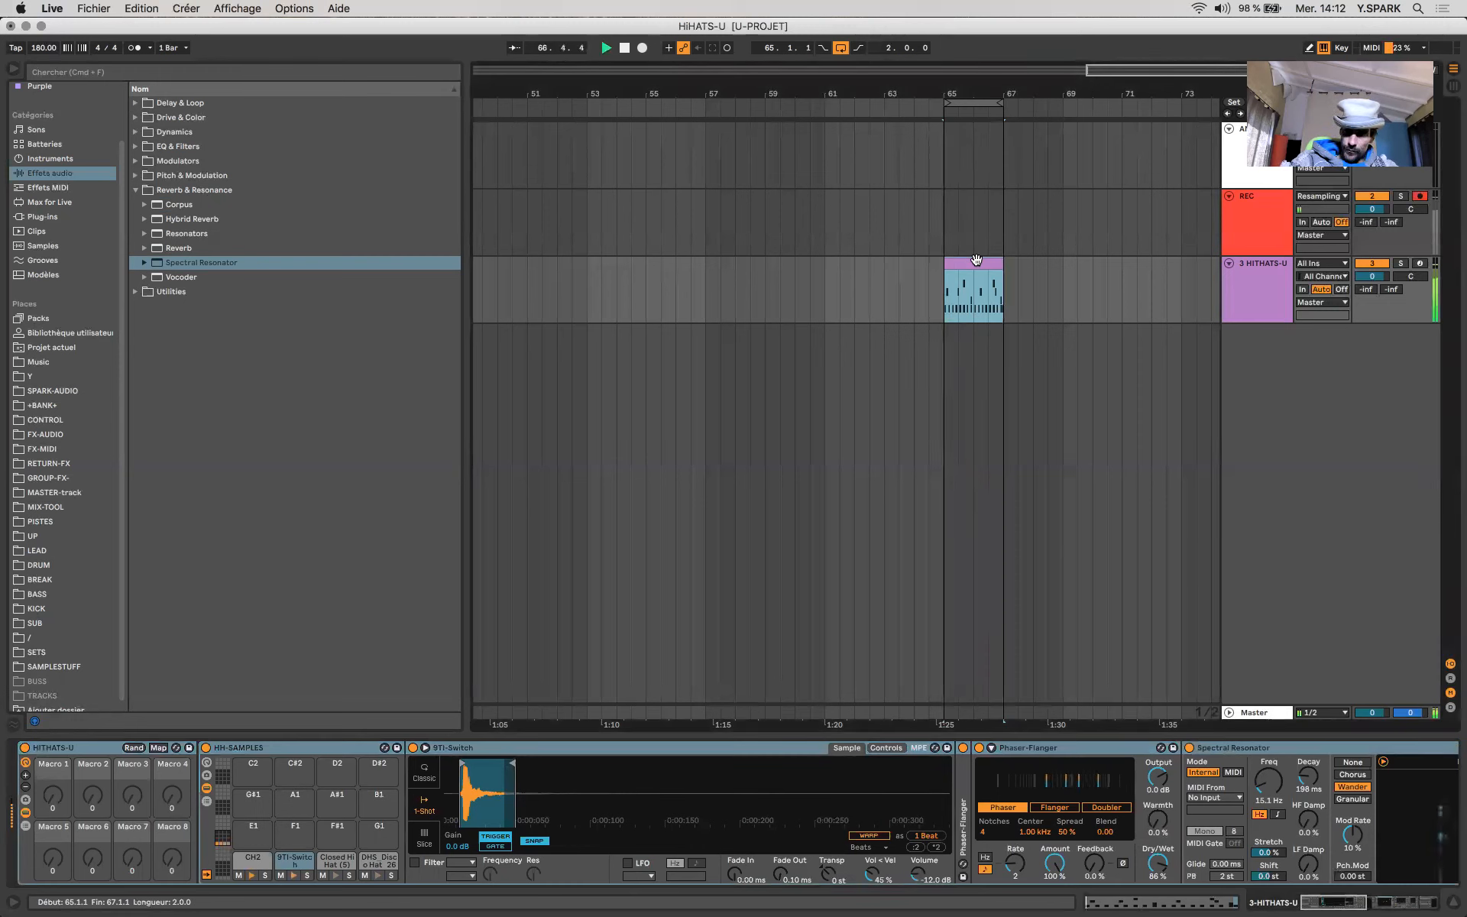
pyautogui.press('space')
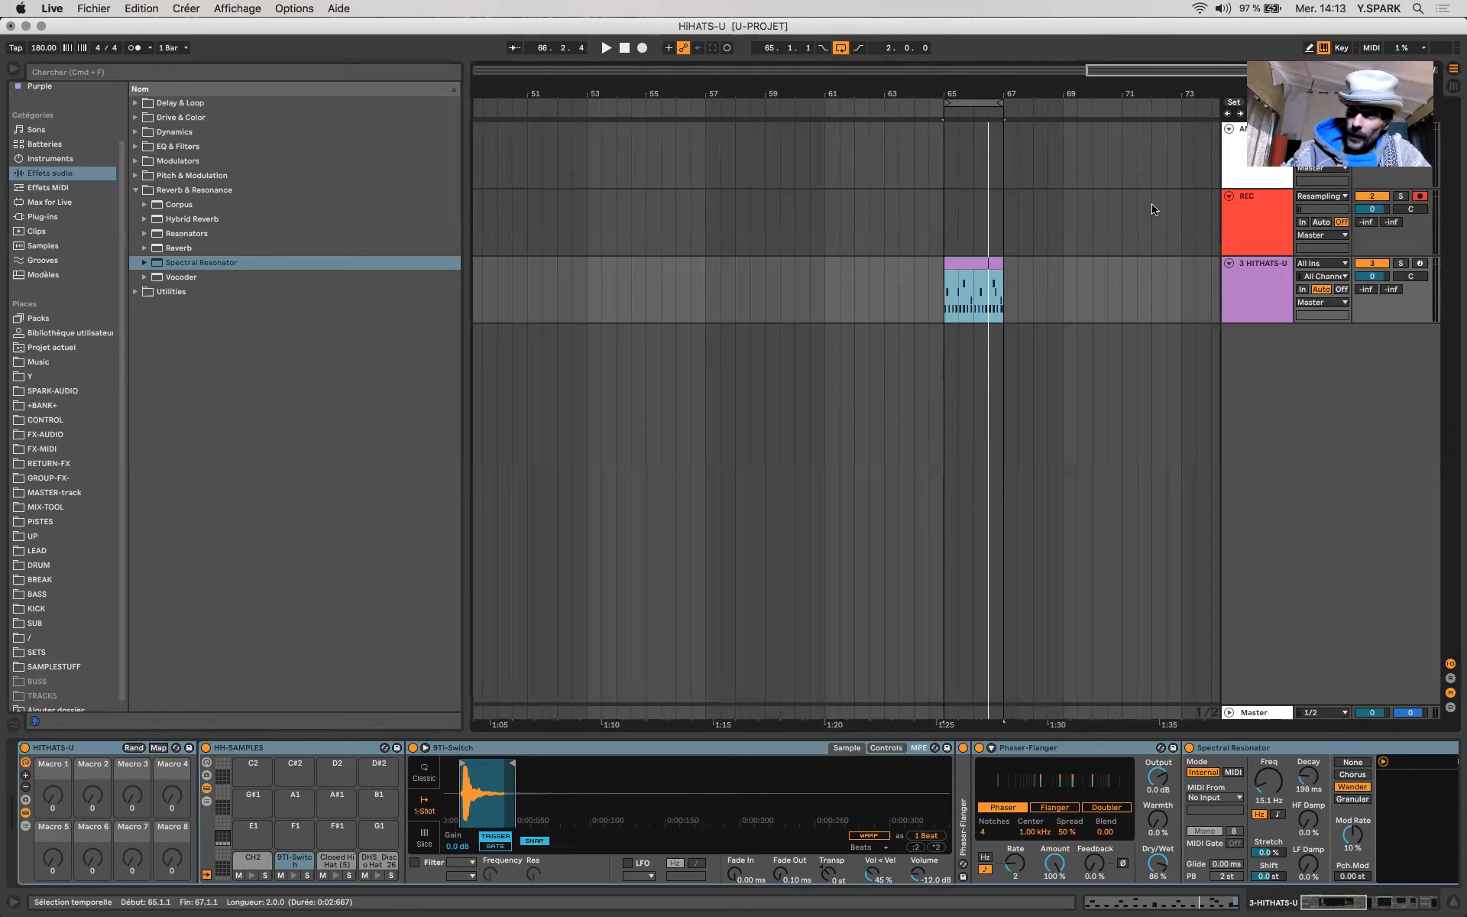
pyautogui.click(1181, 8)
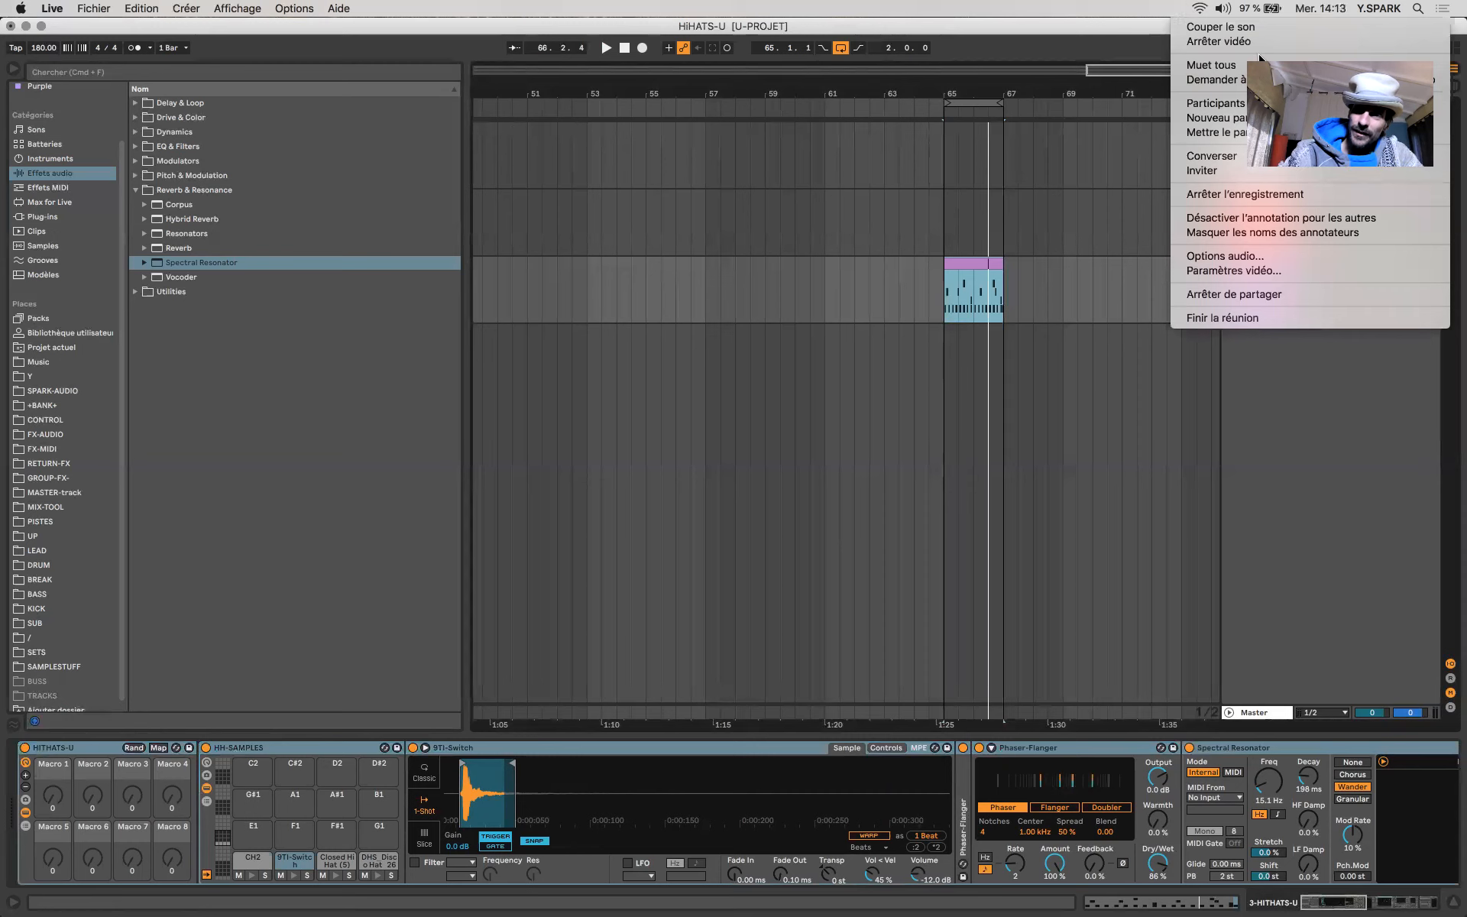